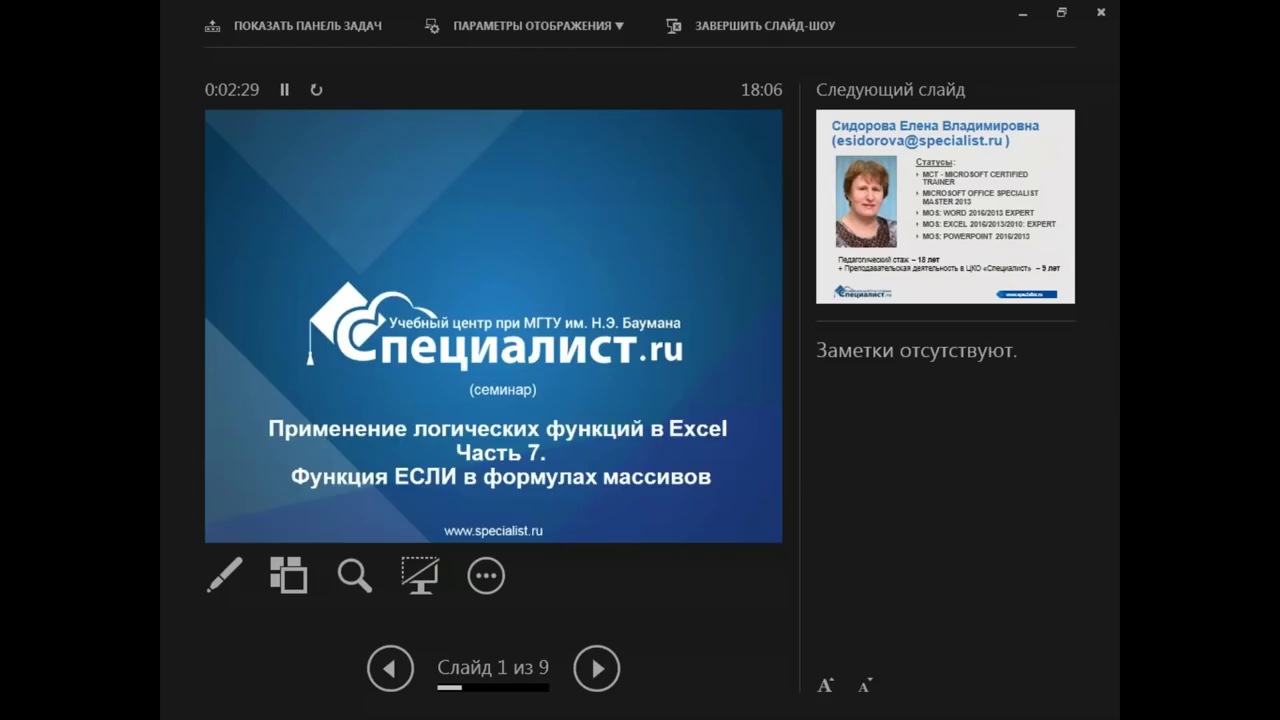
# Advance the PowerPoint slideshow to slide 2, the trainer's profile
pyautogui.press('Right')
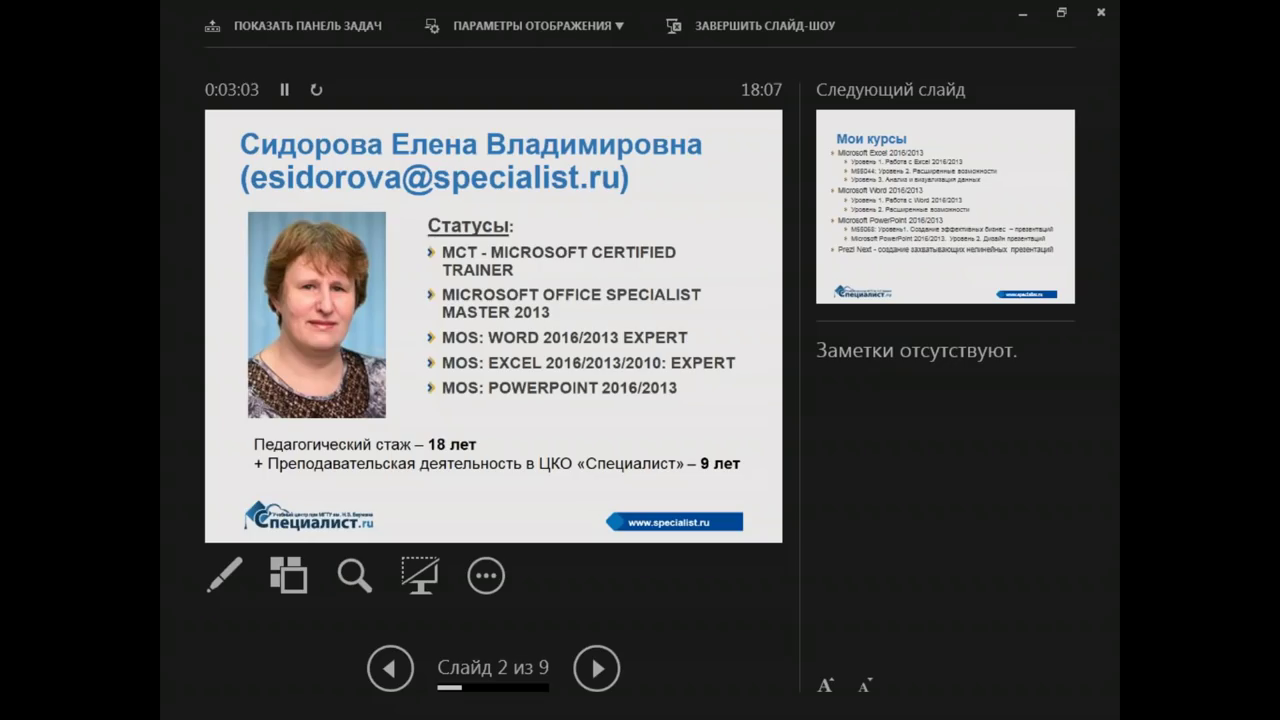
# Advance the slideshow past the Мои курсы slide to slide 4, the seminar series
pyautogui.press('Right')
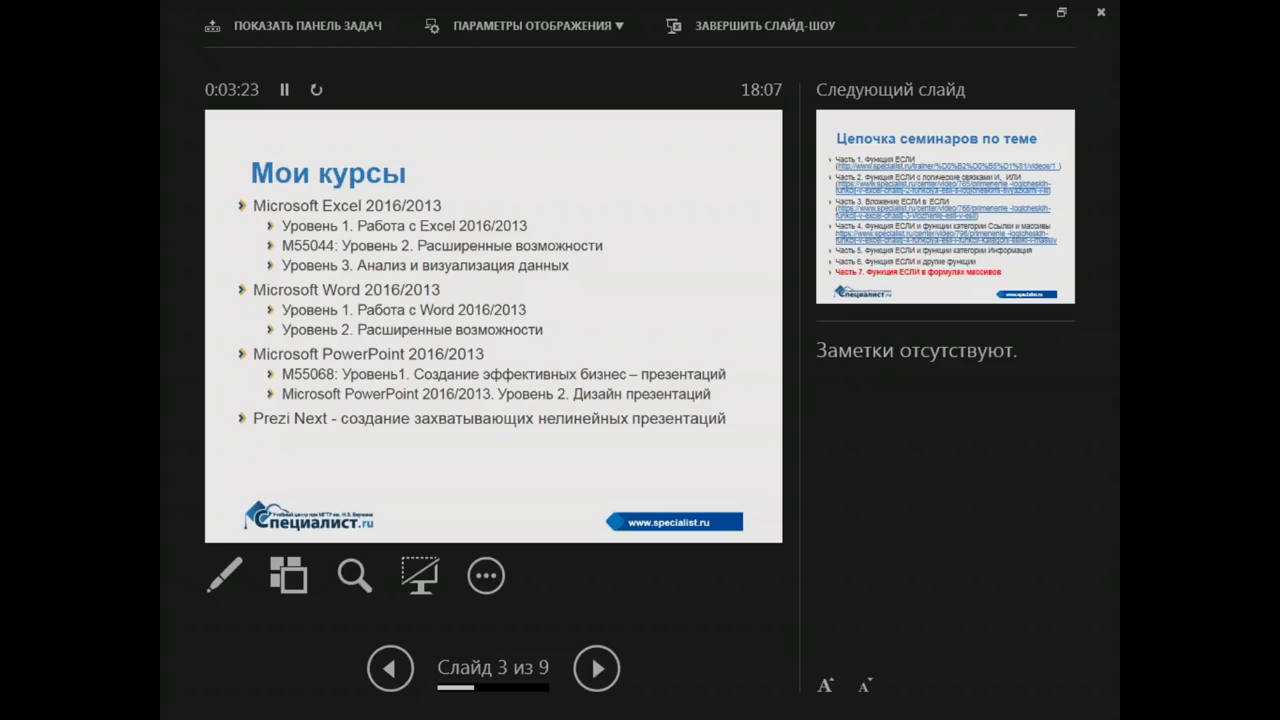
pyautogui.press('Right')
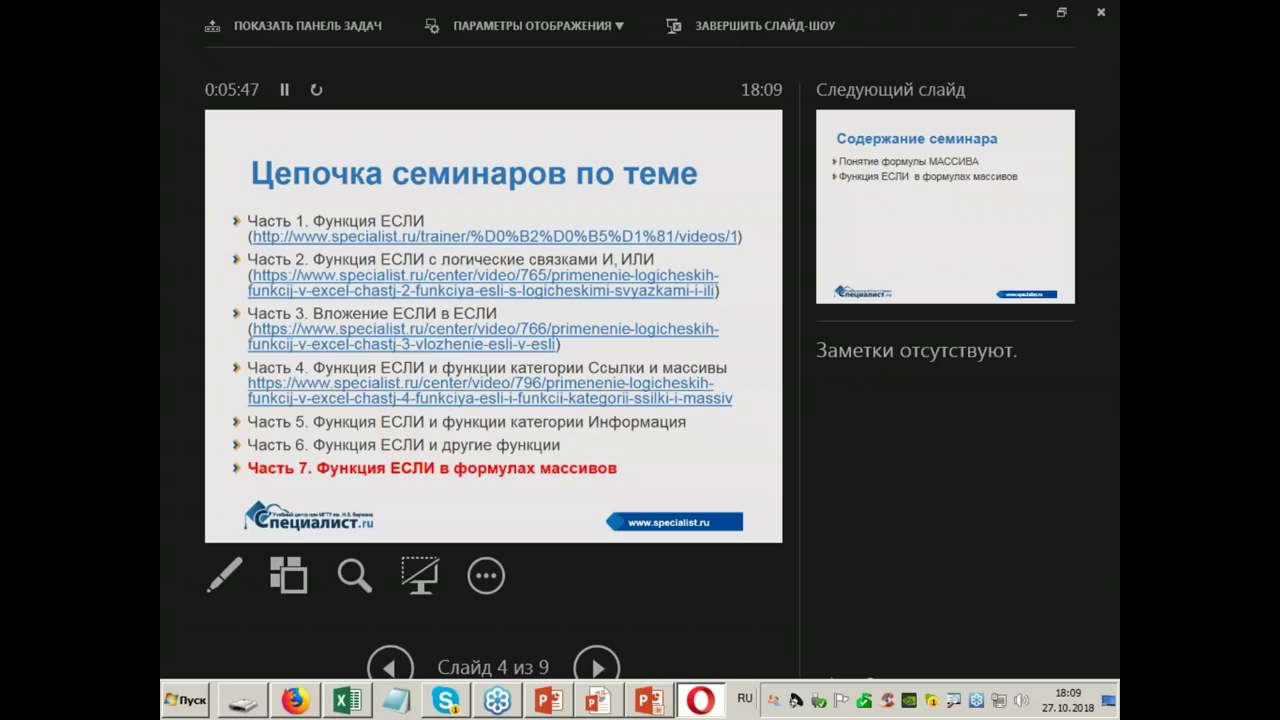
# Return to the slideshow and advance to slide 5, the seminar contents
pyautogui.hotkey('alt', 'Tab')
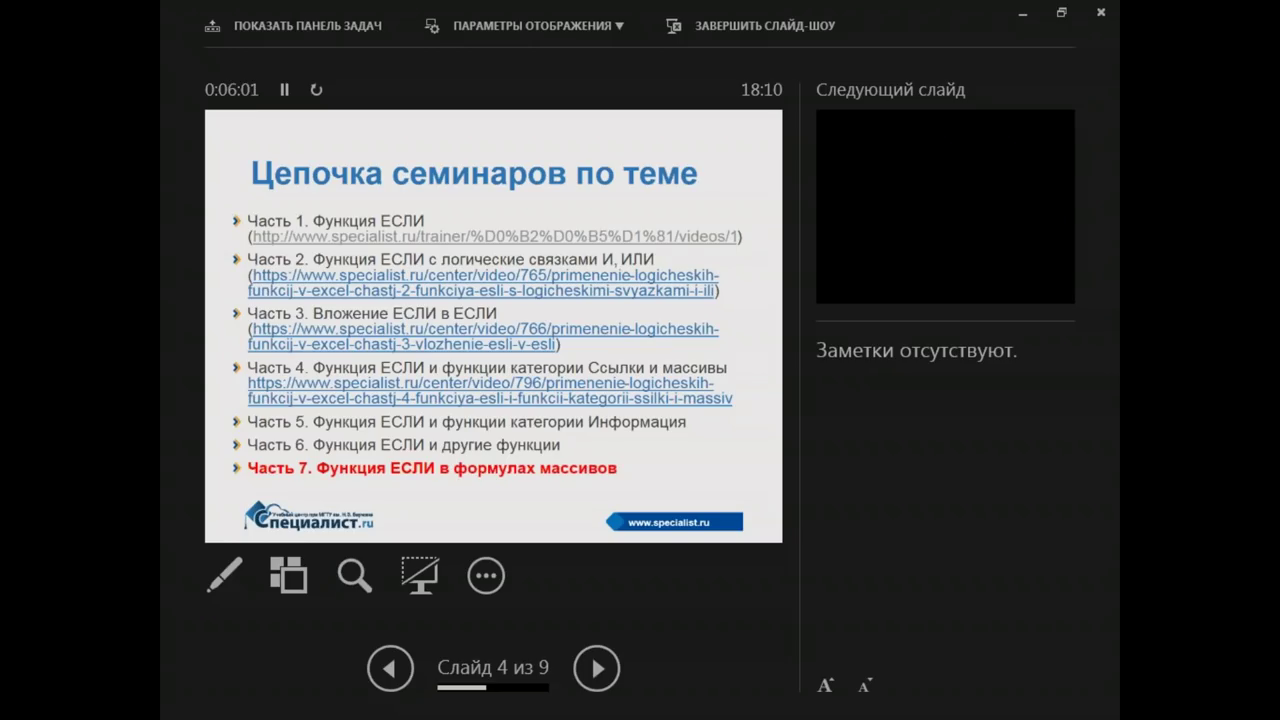
pyautogui.press('Right')
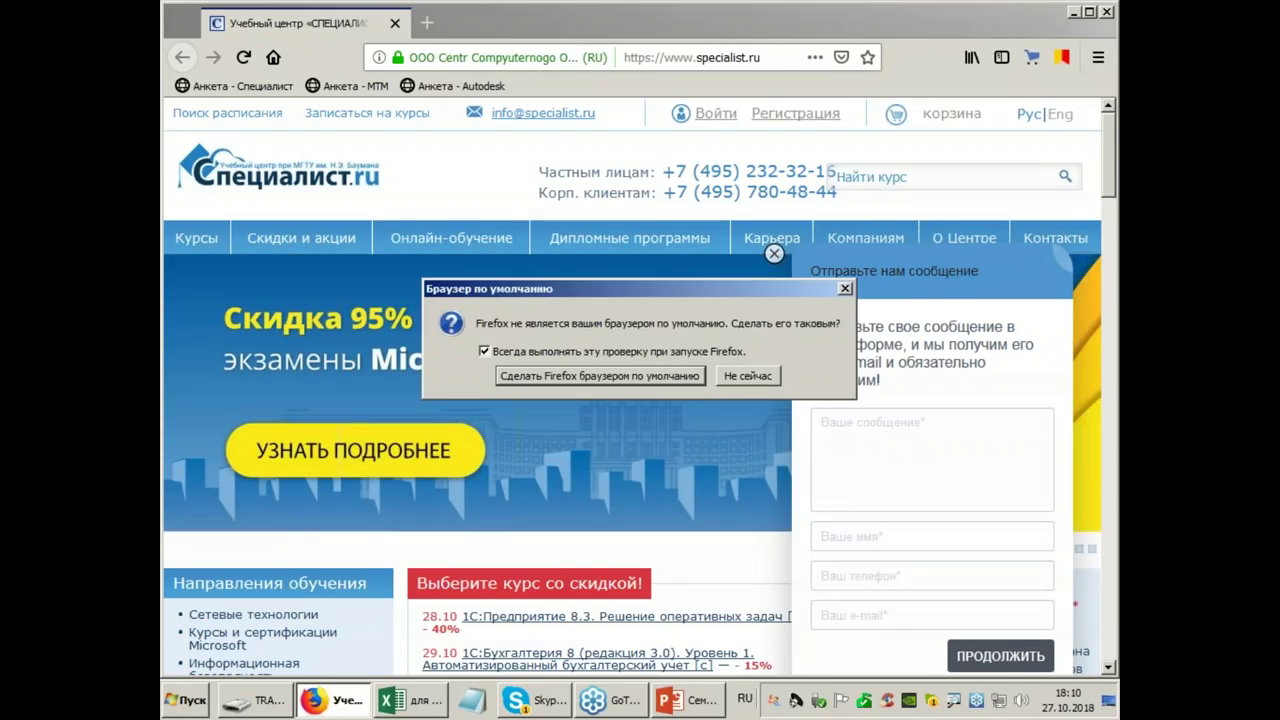
# In Excel, highlight the multiplier column I12:I17, the J12:M17 product block and row J19:M19
pyautogui.click(410, 710)
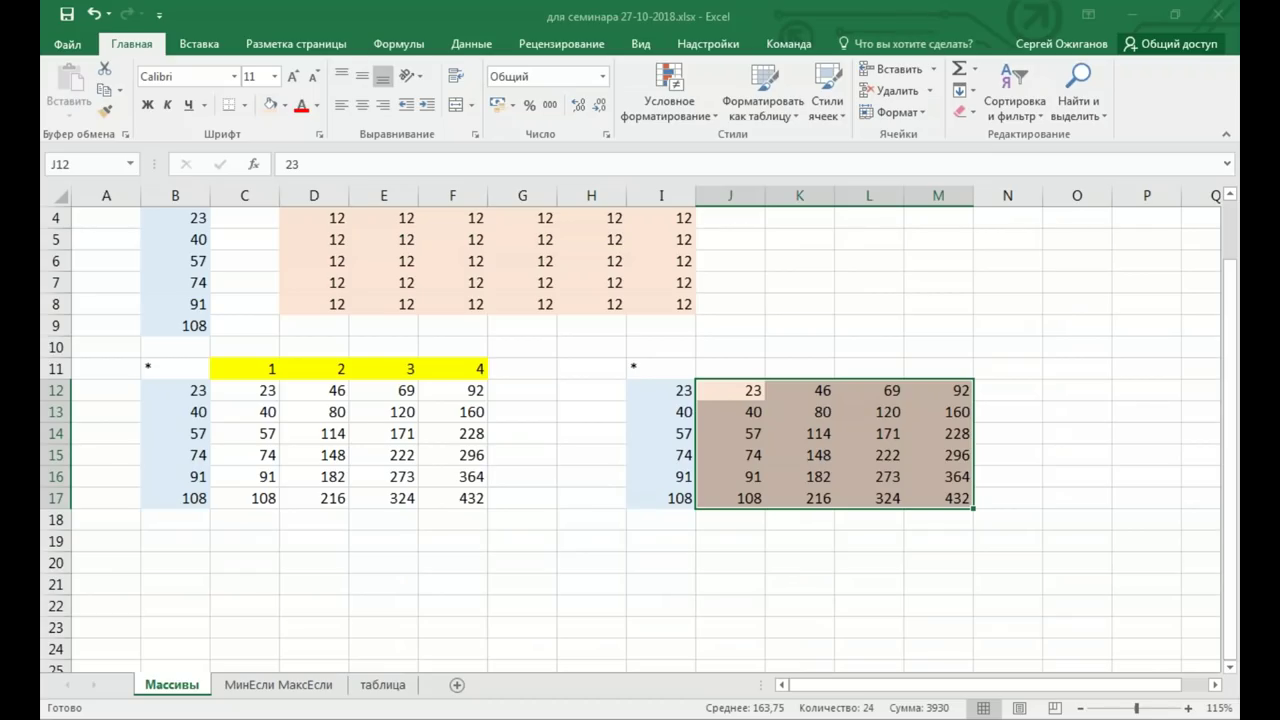
pyautogui.click(541, 427)
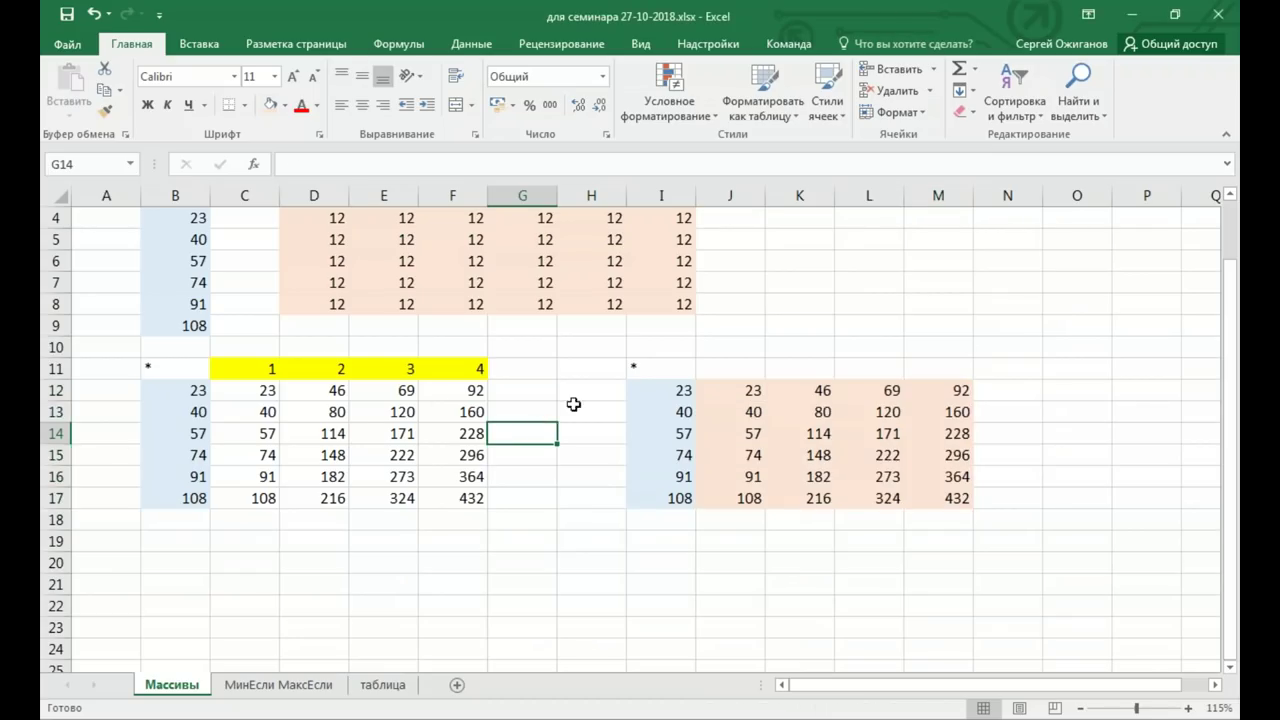
pyautogui.moveTo(655, 390); pyautogui.dragTo(651, 500)
pyautogui.press('Right')
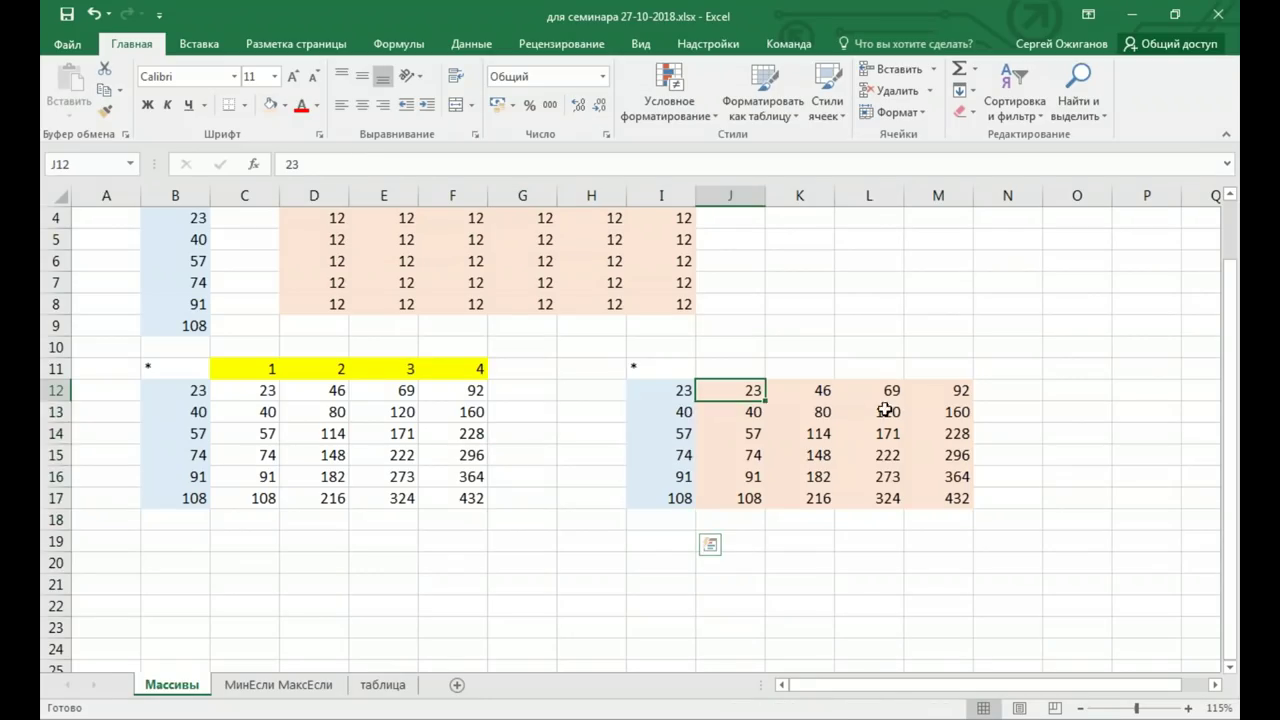
pyautogui.keyDown('shift'); pyautogui.click(934, 500); pyautogui.keyUp('shift')
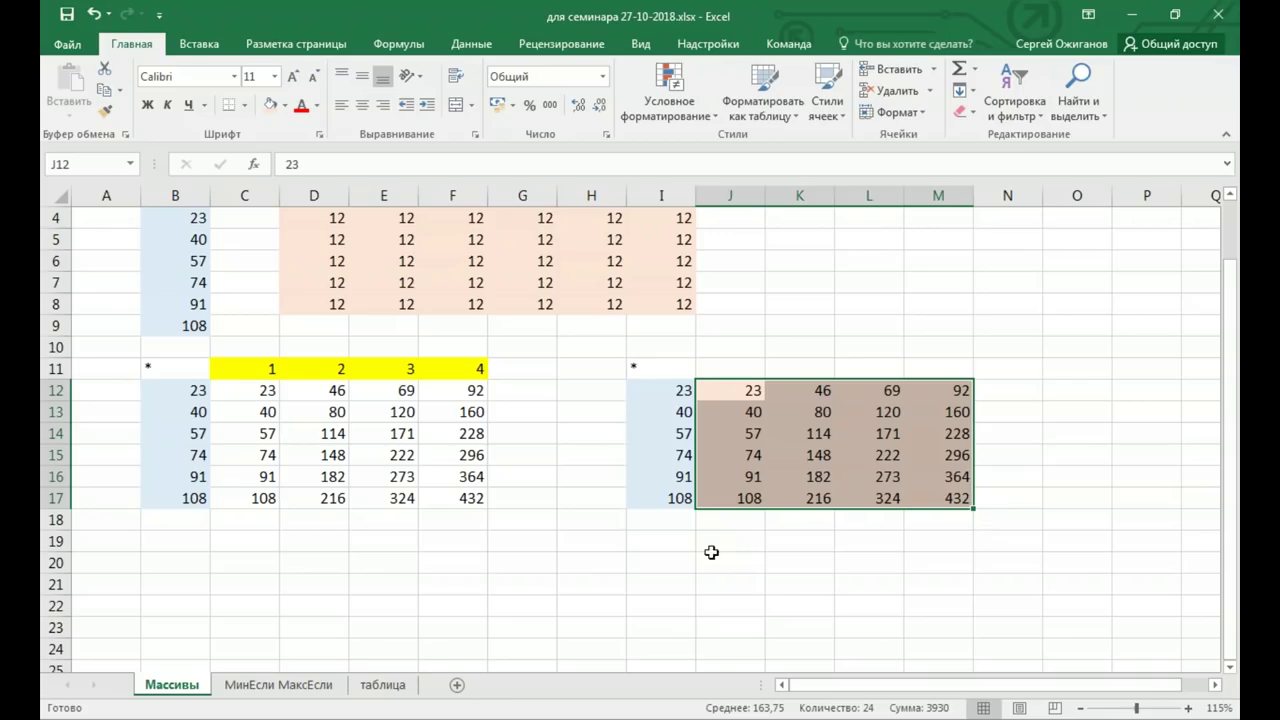
pyautogui.moveTo(726, 545); pyautogui.dragTo(949, 543)
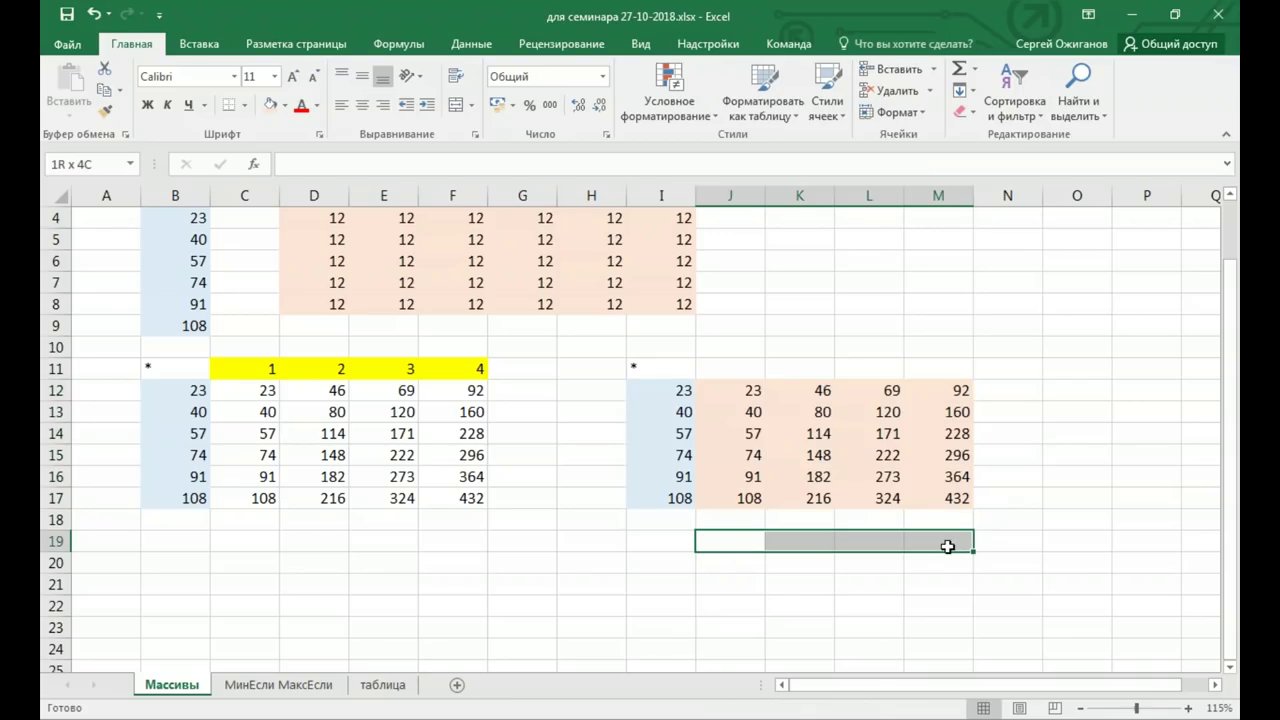
pyautogui.click(1060, 392)
pyautogui.click(1215, 685)
# Enter the array formula {=I12:I17*J12:M17} across O12:R17
pyautogui.click(1215, 685)
pyautogui.moveTo(925, 392)
pyautogui.mouseDown()
pyautogui.moveTo(1145, 390)
pyautogui.moveTo(1157, 494)
pyautogui.mouseUp()
pyautogui.write('=')
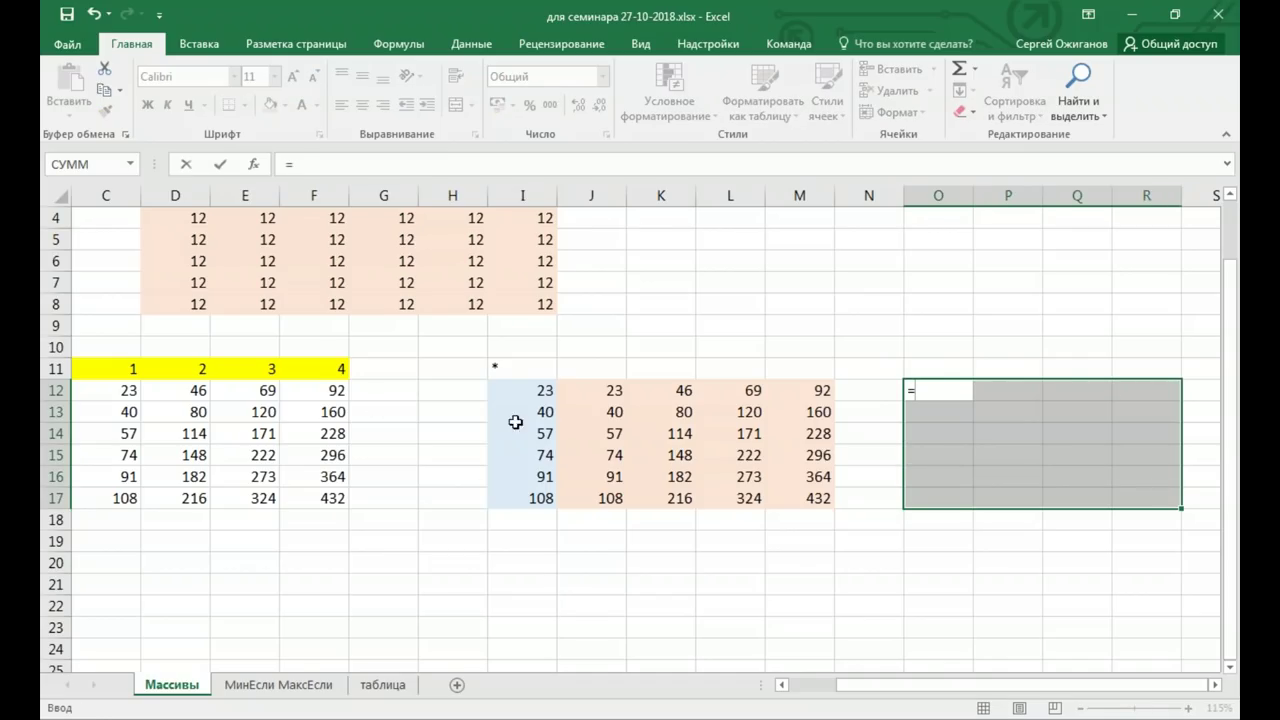
pyautogui.moveTo(540, 390); pyautogui.dragTo(533, 492)
pyautogui.write('*')
pyautogui.moveTo(606, 392)
pyautogui.mouseDown()
pyautogui.moveTo(800, 478)
pyautogui.moveTo(800, 500)
pyautogui.mouseUp()
pyautogui.hotkey('ctrl', 'shift', 'Return')
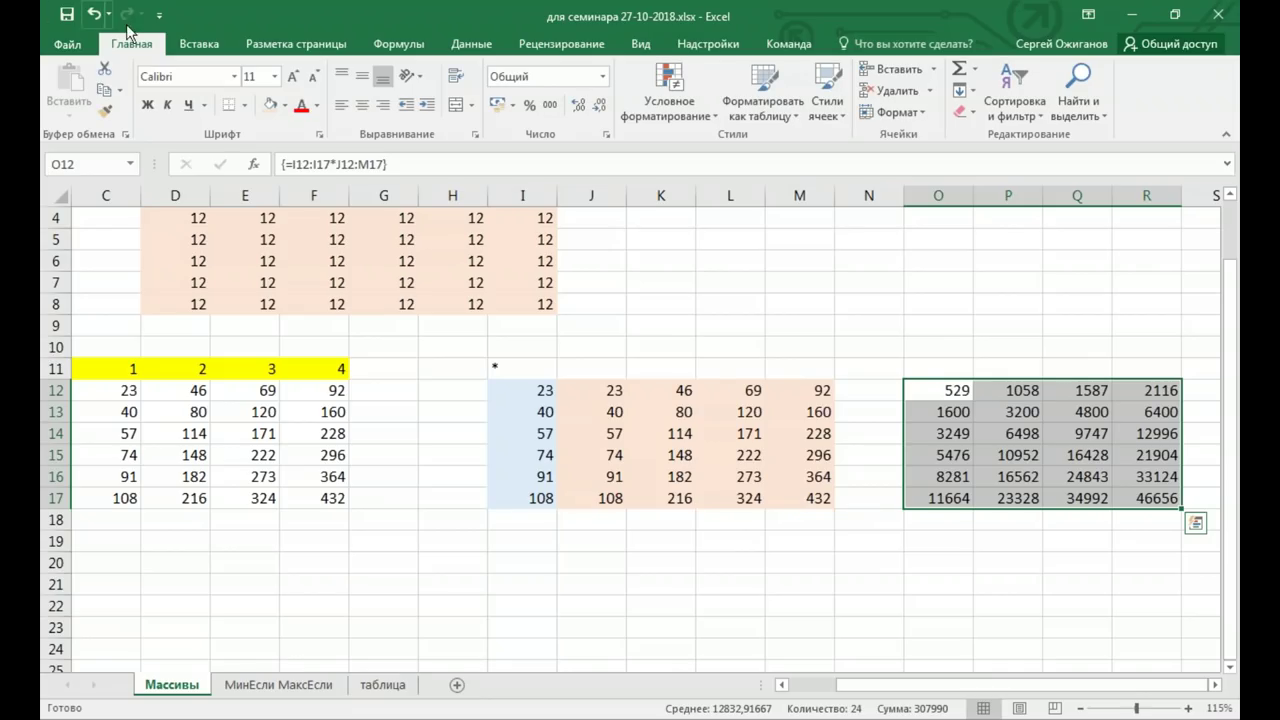
# Shade the O12:R17 result block green
pyautogui.click(287, 105)
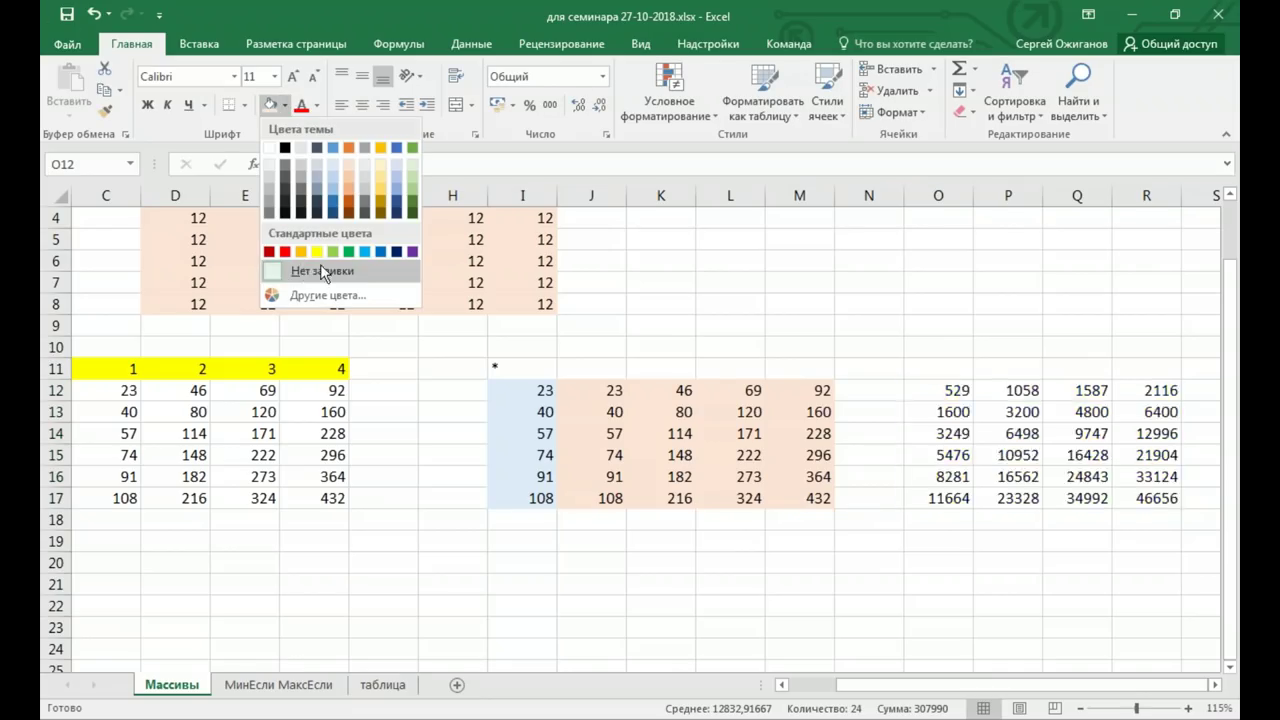
pyautogui.click(334, 252)
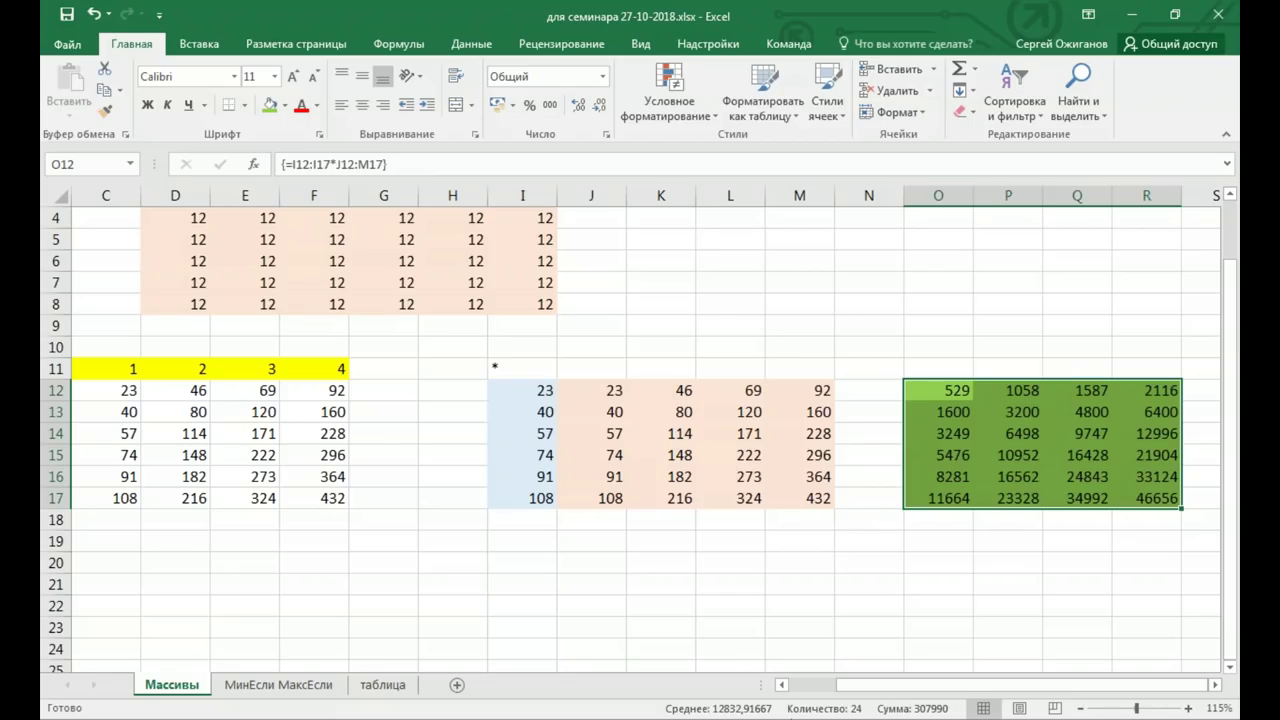
pyautogui.click(943, 630)
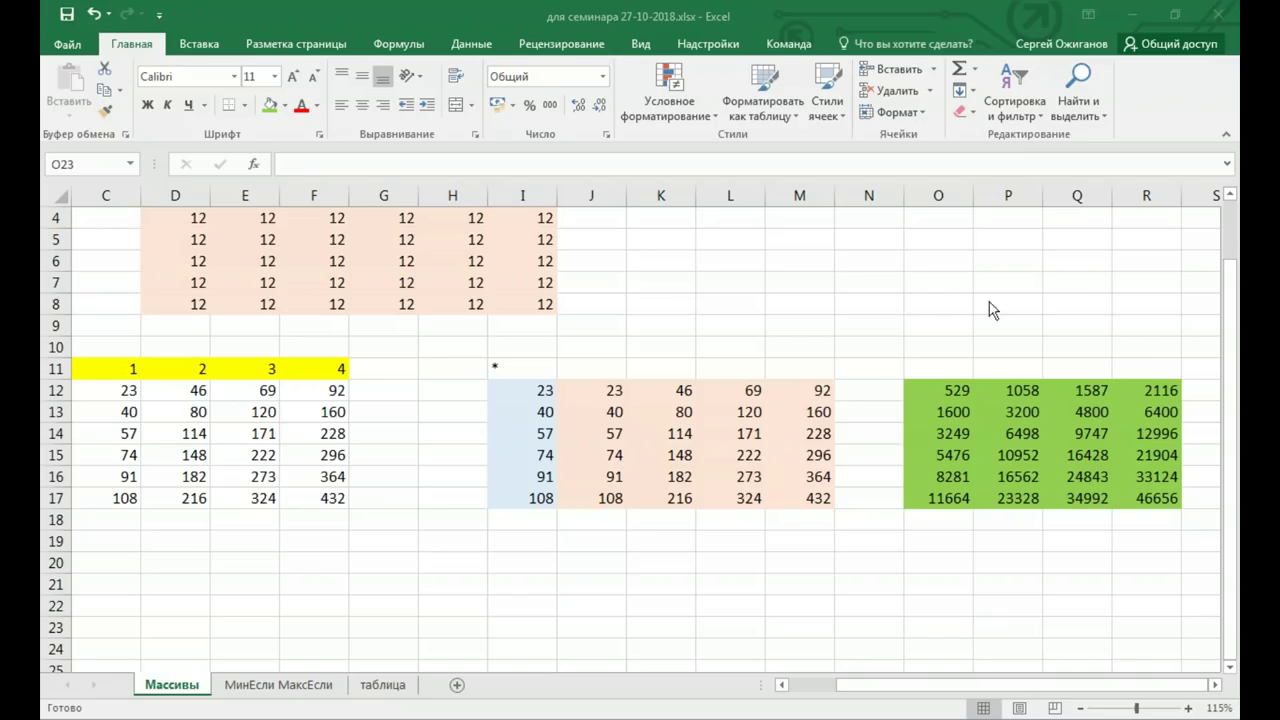
pyautogui.click(927, 391)
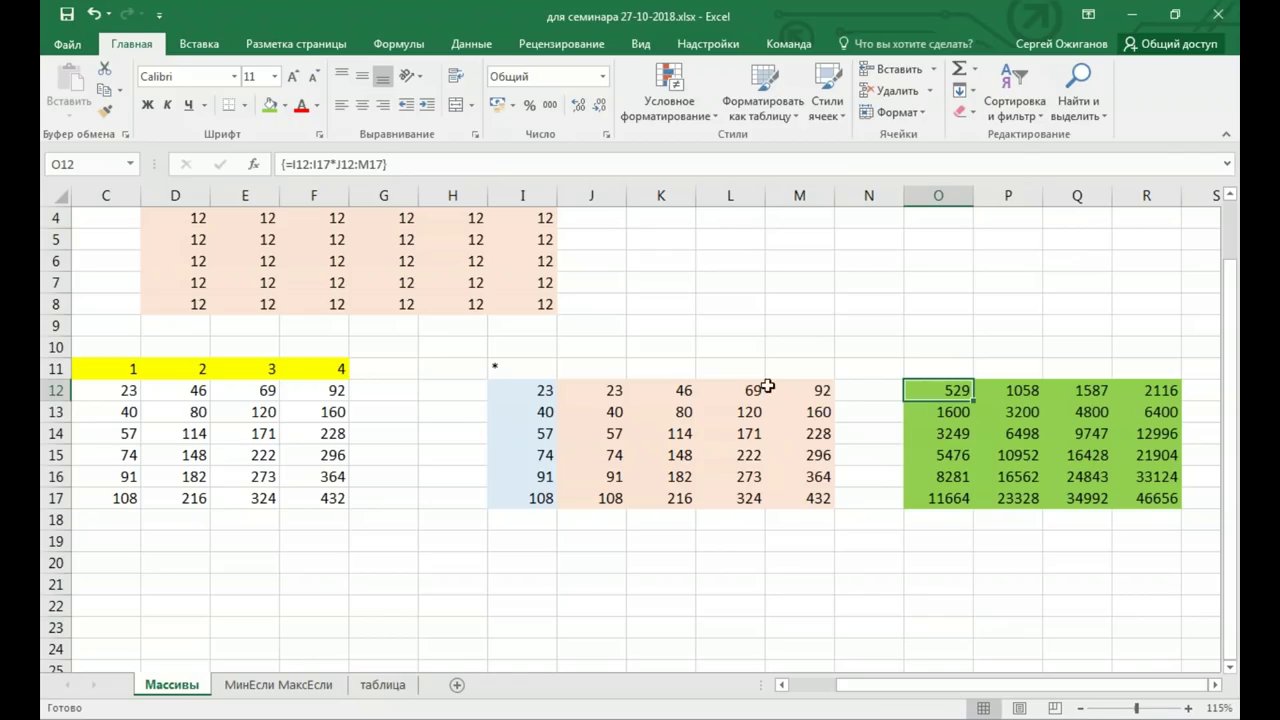
pyautogui.moveTo(574, 397); pyautogui.dragTo(535, 390)
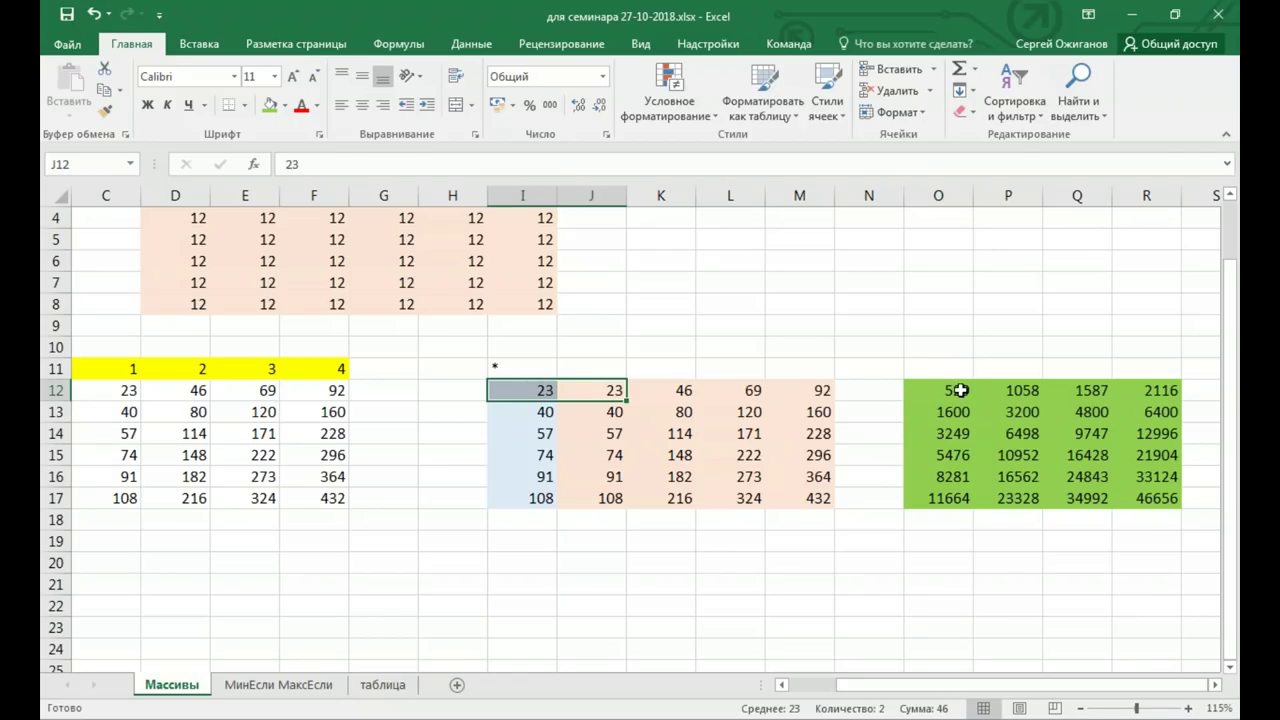
pyautogui.click(950, 392)
pyautogui.click(537, 396)
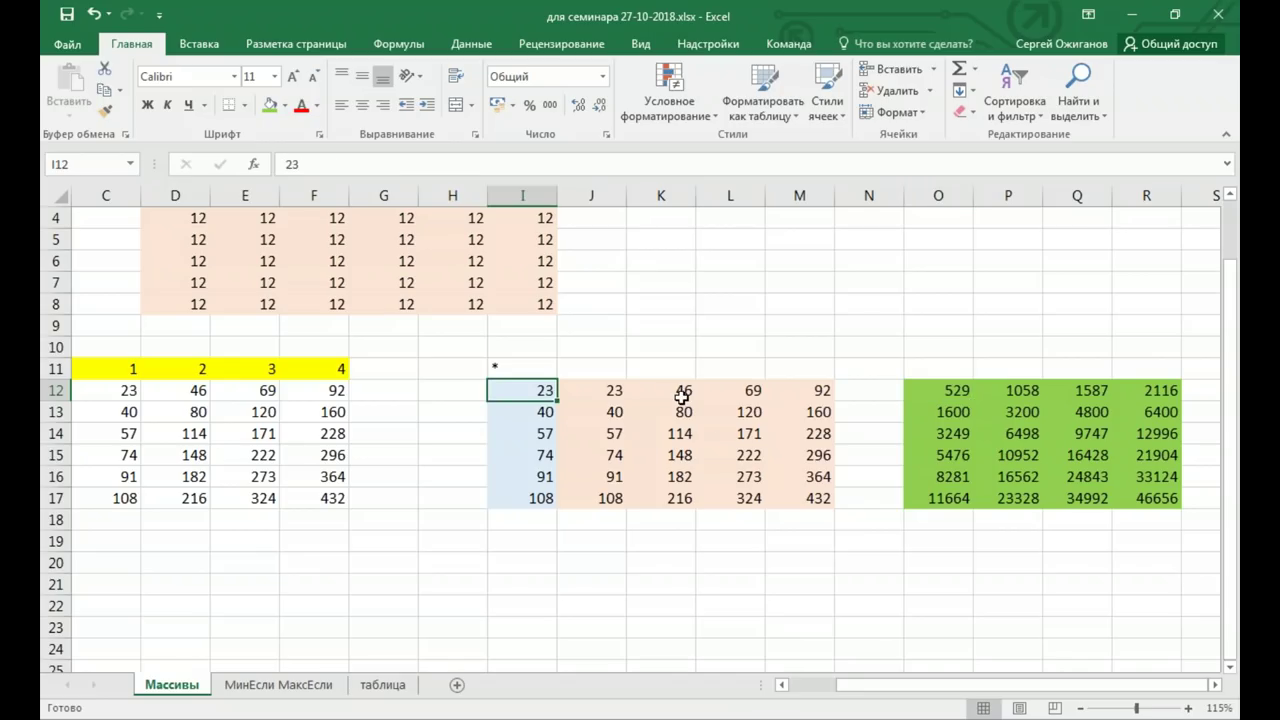
pyautogui.click(681, 396)
pyautogui.click(1020, 393)
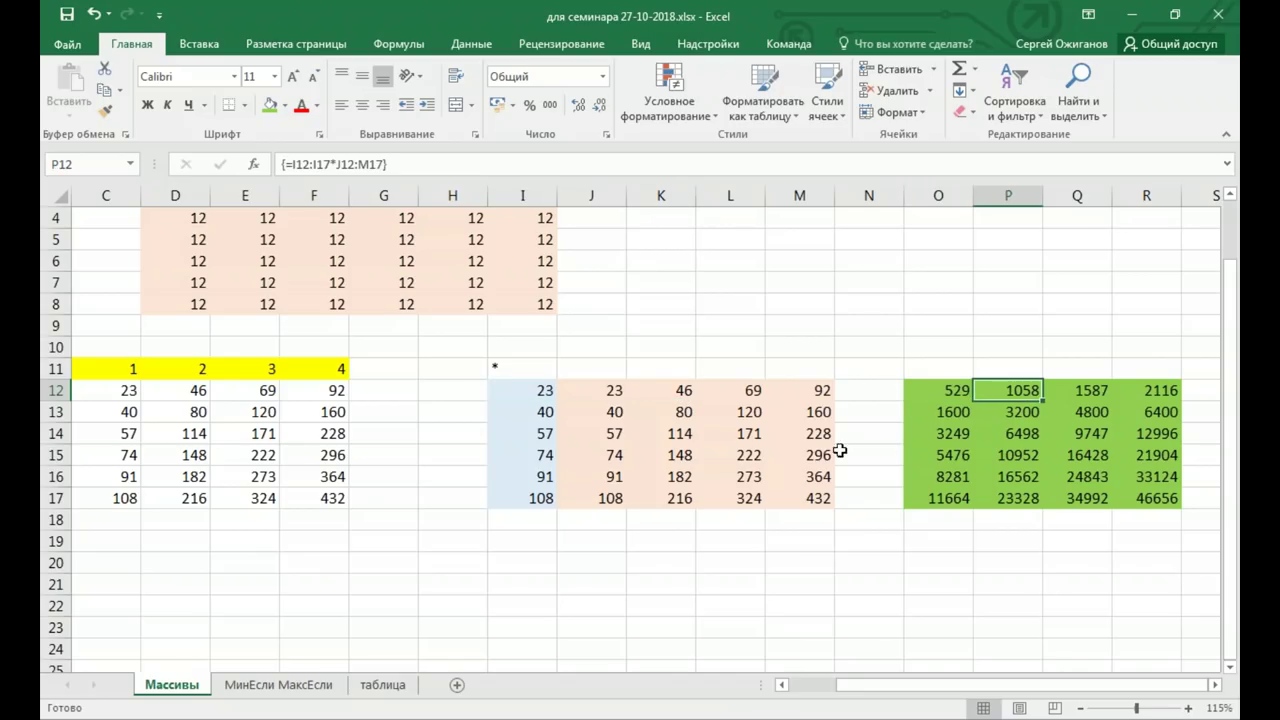
pyautogui.moveTo(912, 390); pyautogui.dragTo(1170, 392)
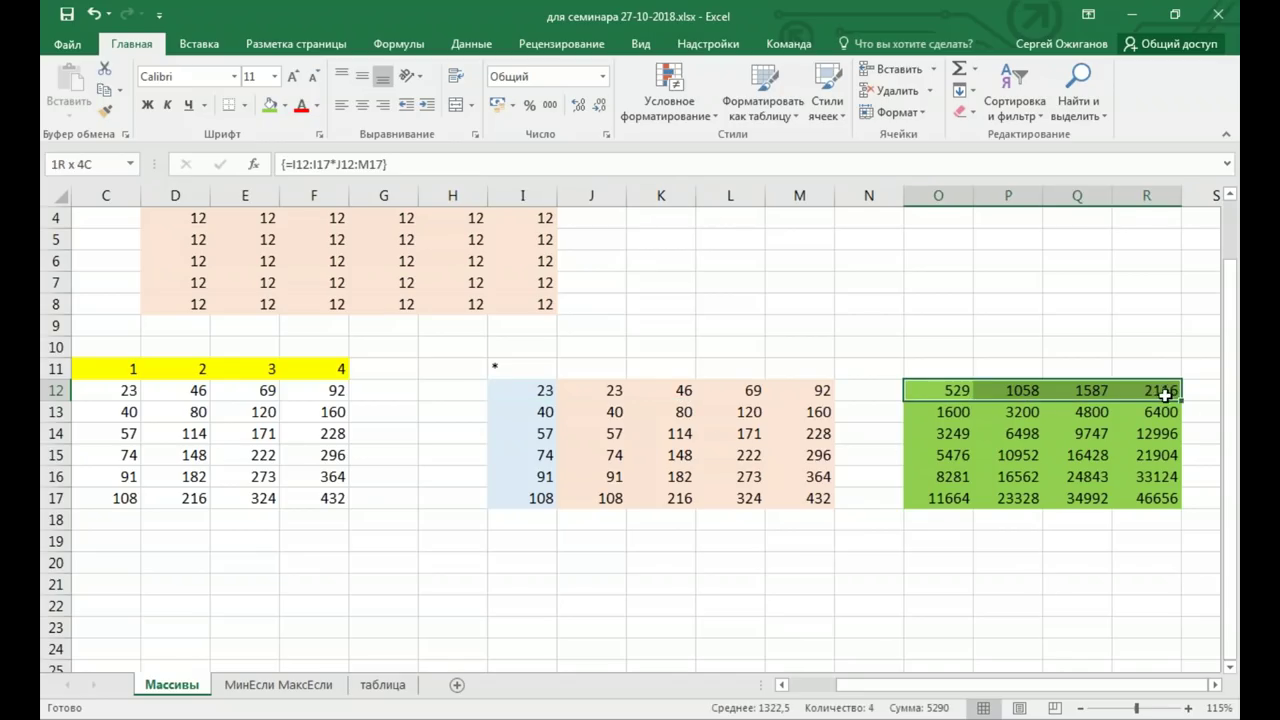
pyautogui.click(510, 390)
pyautogui.moveTo(937, 411); pyautogui.dragTo(940, 498)
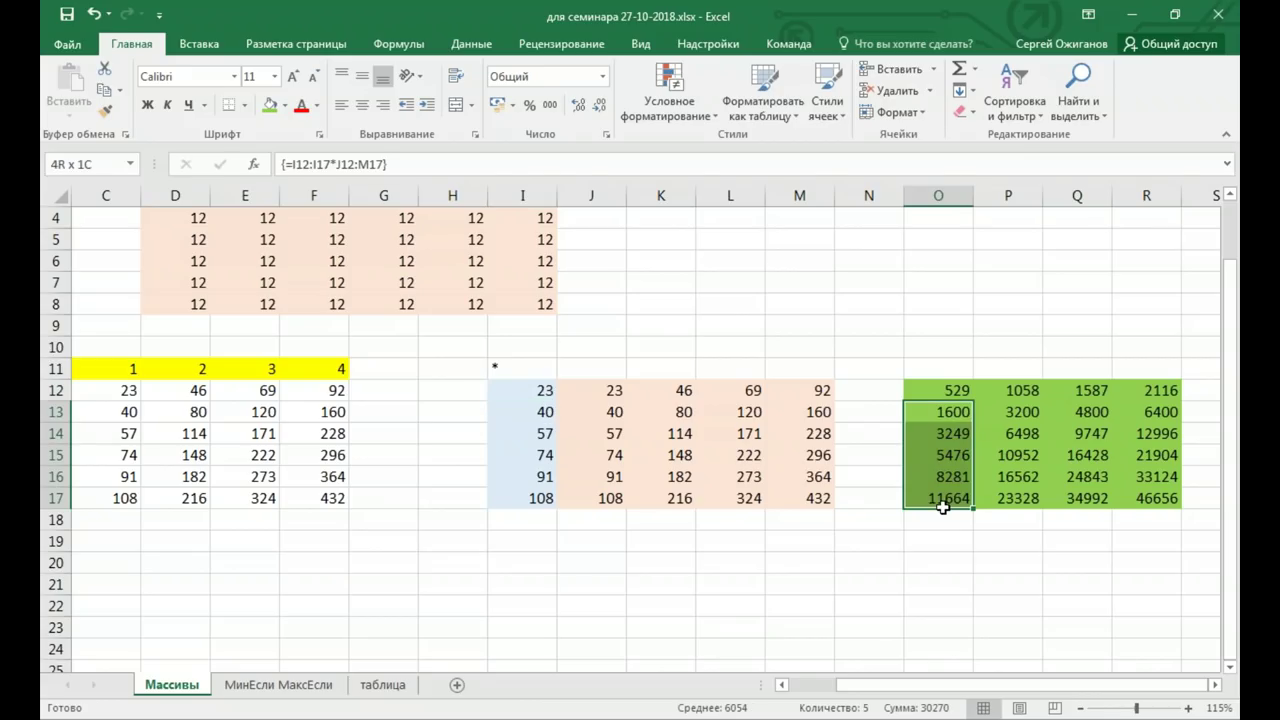
pyautogui.moveTo(1016, 412); pyautogui.dragTo(1018, 476)
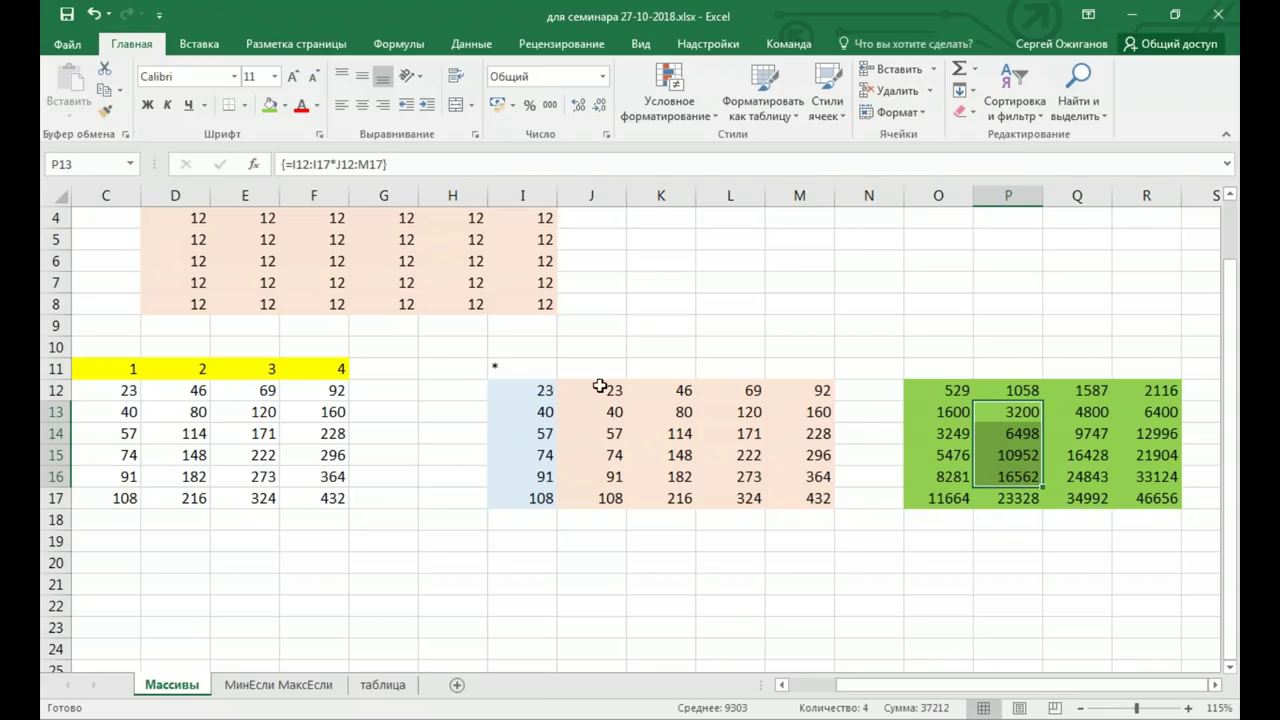
pyautogui.moveTo(594, 390); pyautogui.dragTo(805, 392)
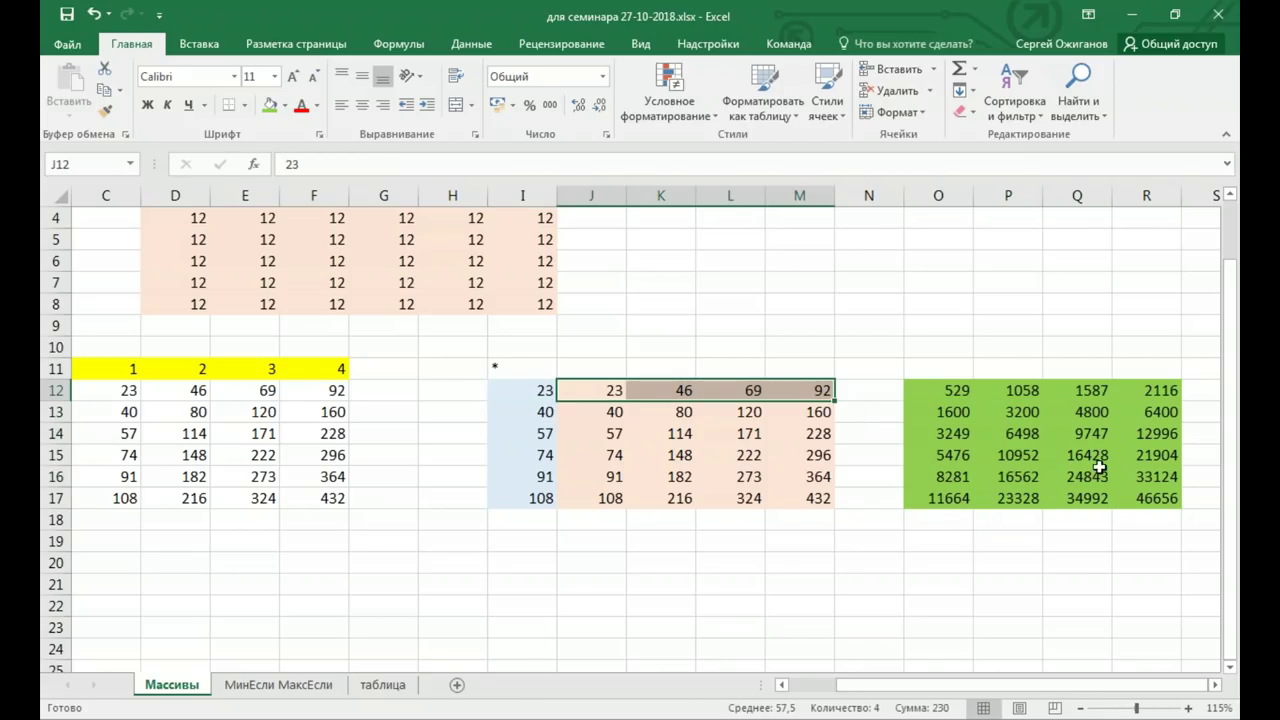
pyautogui.click(1090, 392)
pyautogui.click(810, 543)
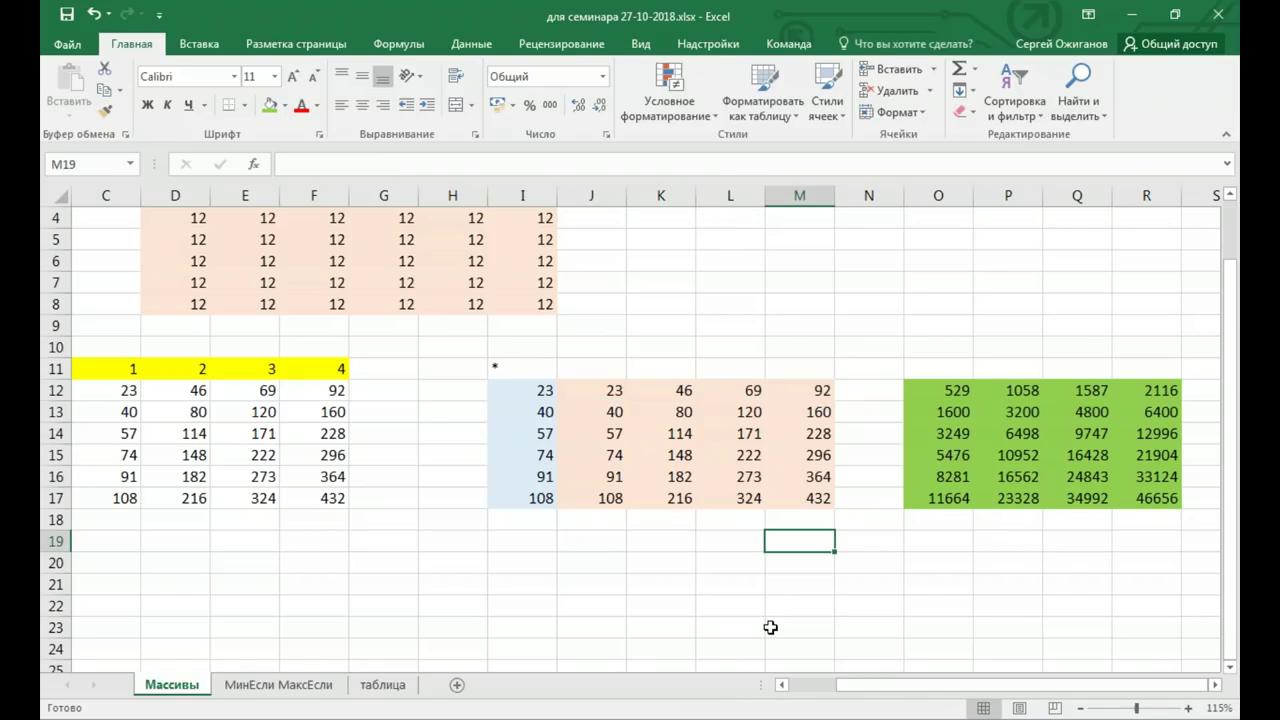
# Enter the array formula =СУММ(I12:I17*J12:M17) in M19, giving 307990, and shade it green
pyautogui.hotkey('alt', '=')
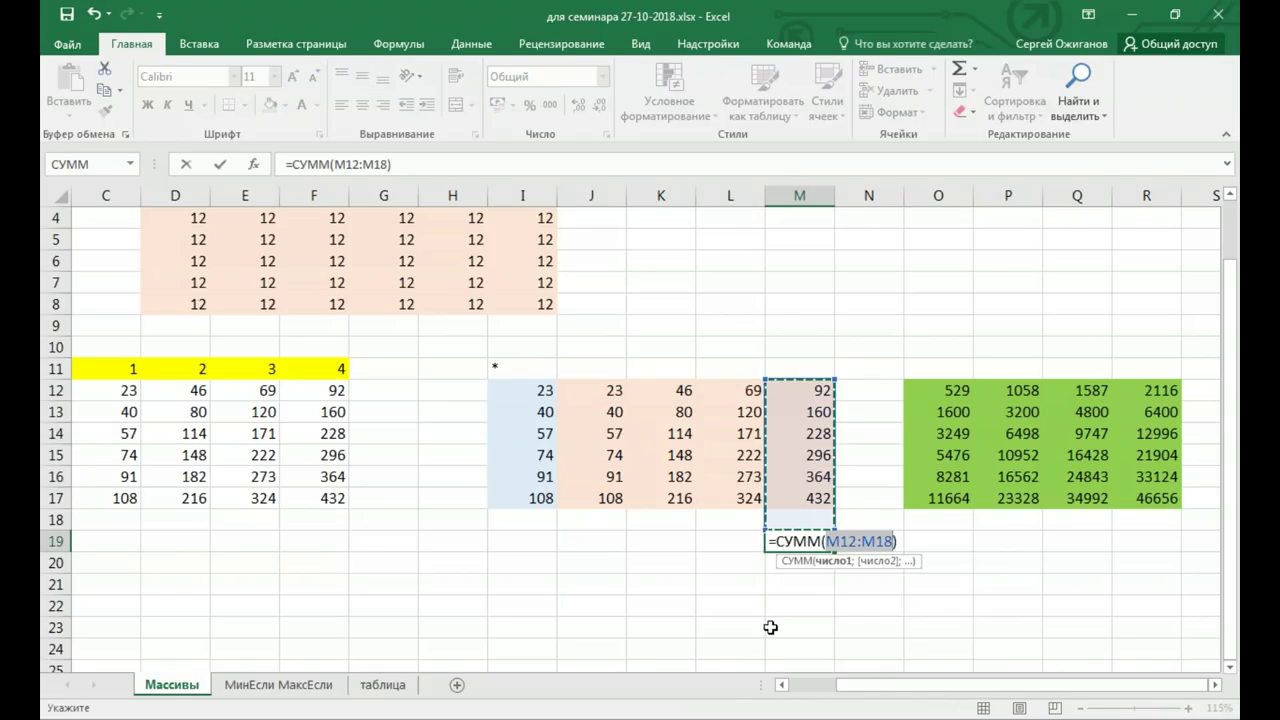
pyautogui.moveTo(524, 388); pyautogui.dragTo(519, 504)
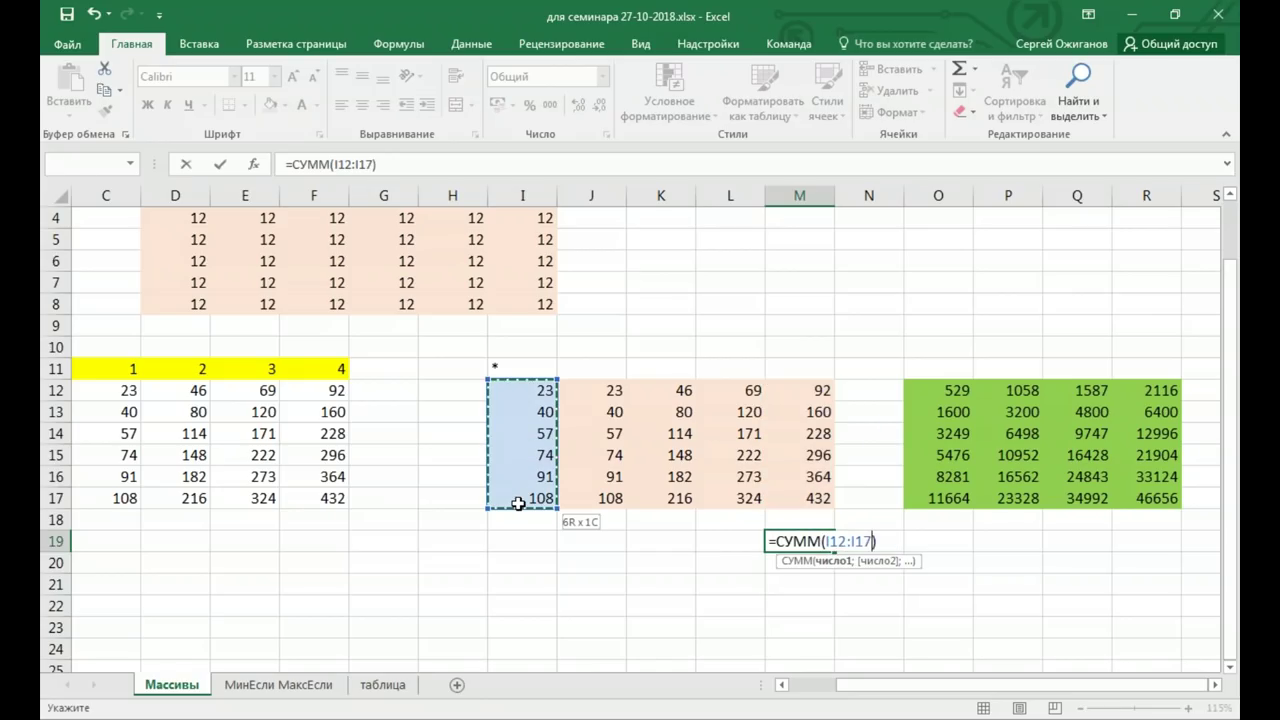
pyautogui.write('*')
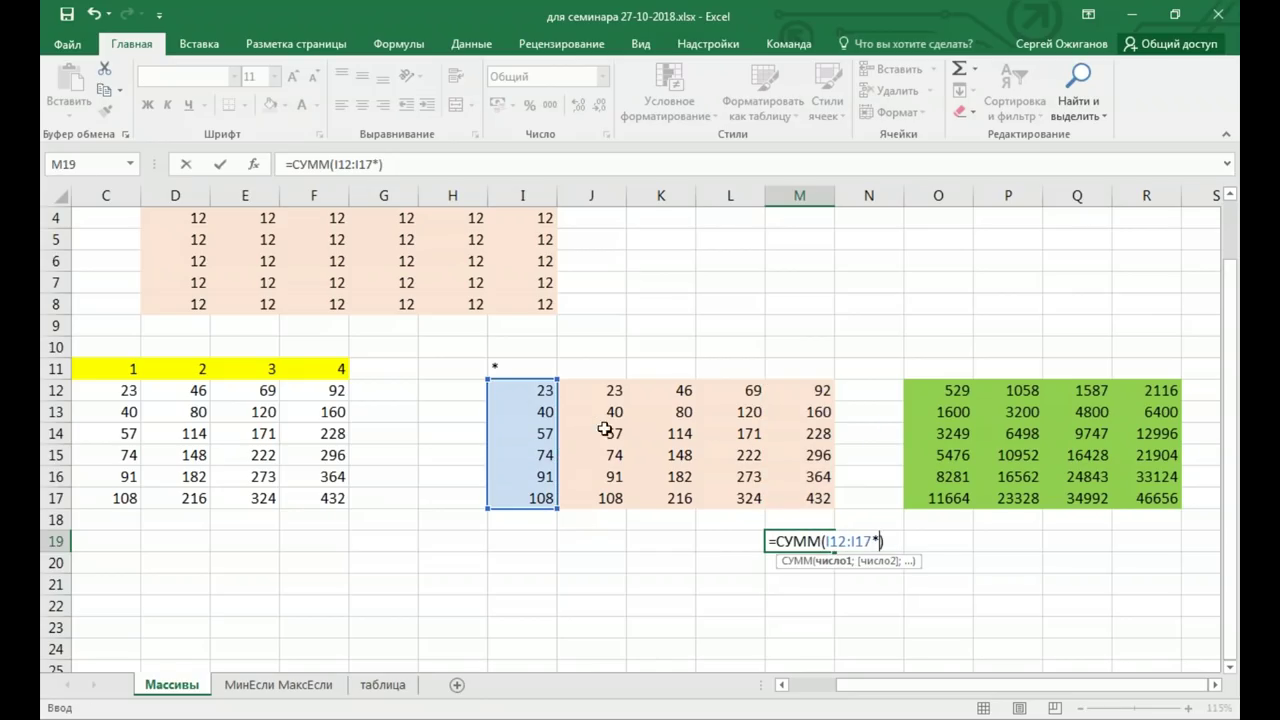
pyautogui.moveTo(588, 392)
pyautogui.mouseDown()
pyautogui.moveTo(778, 432)
pyautogui.moveTo(813, 497)
pyautogui.mouseUp()
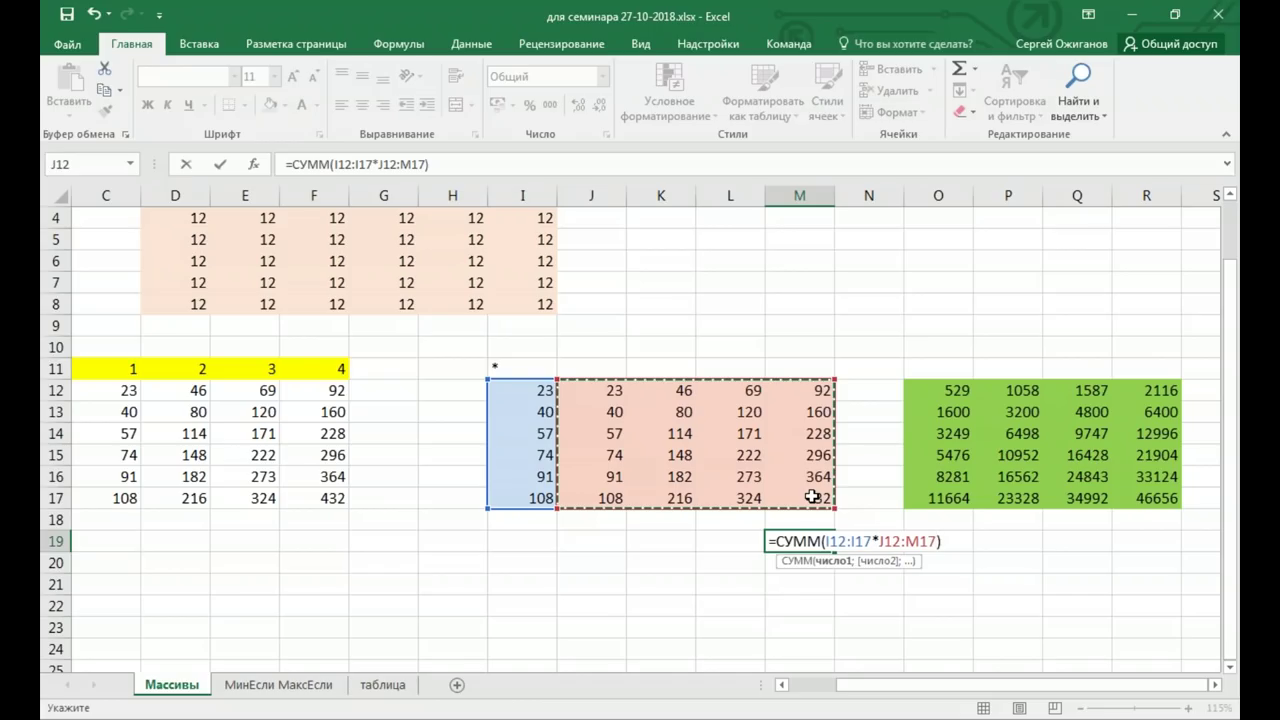
pyautogui.hotkey('ctrl', 'shift', 'Return')
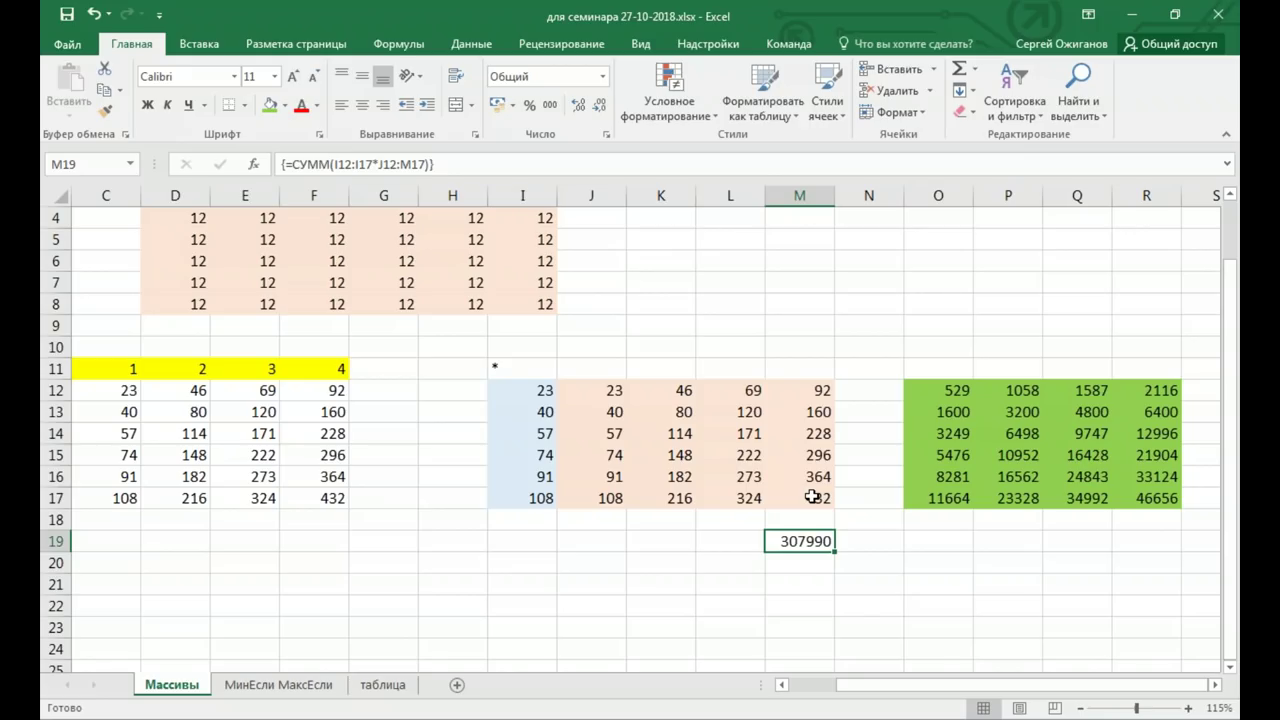
pyautogui.click(268, 106)
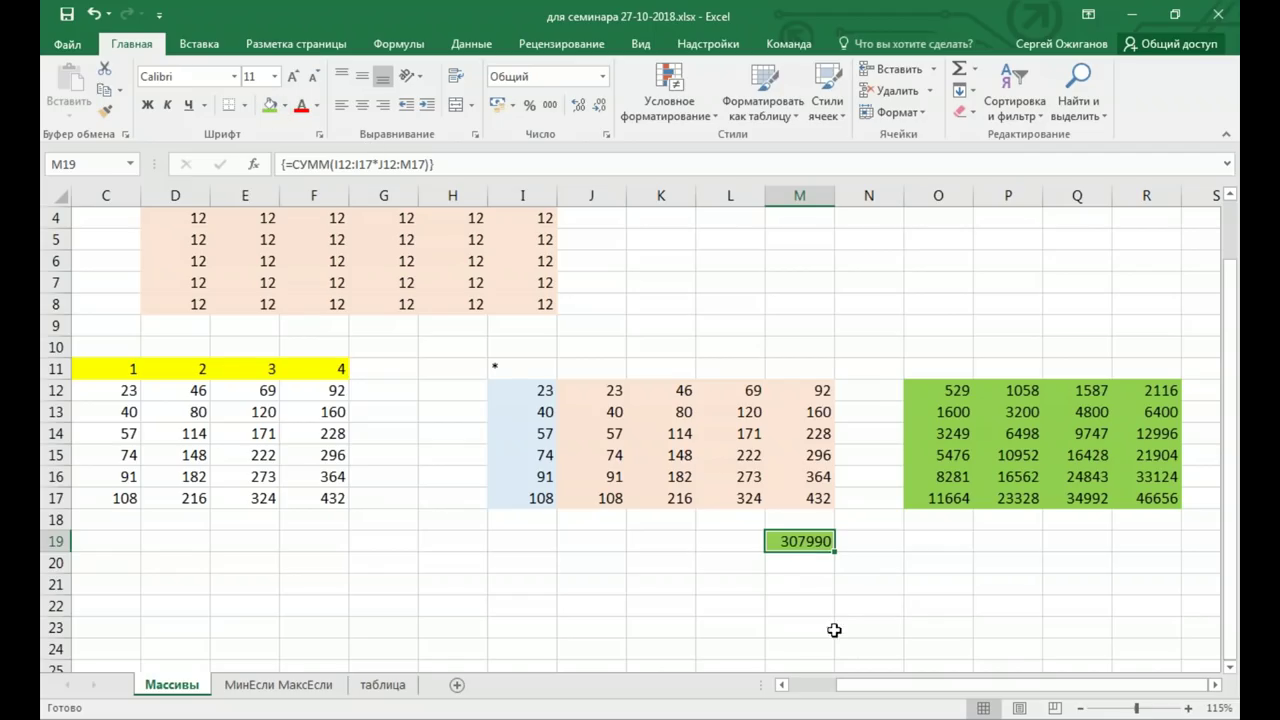
pyautogui.doubleClick(788, 541)
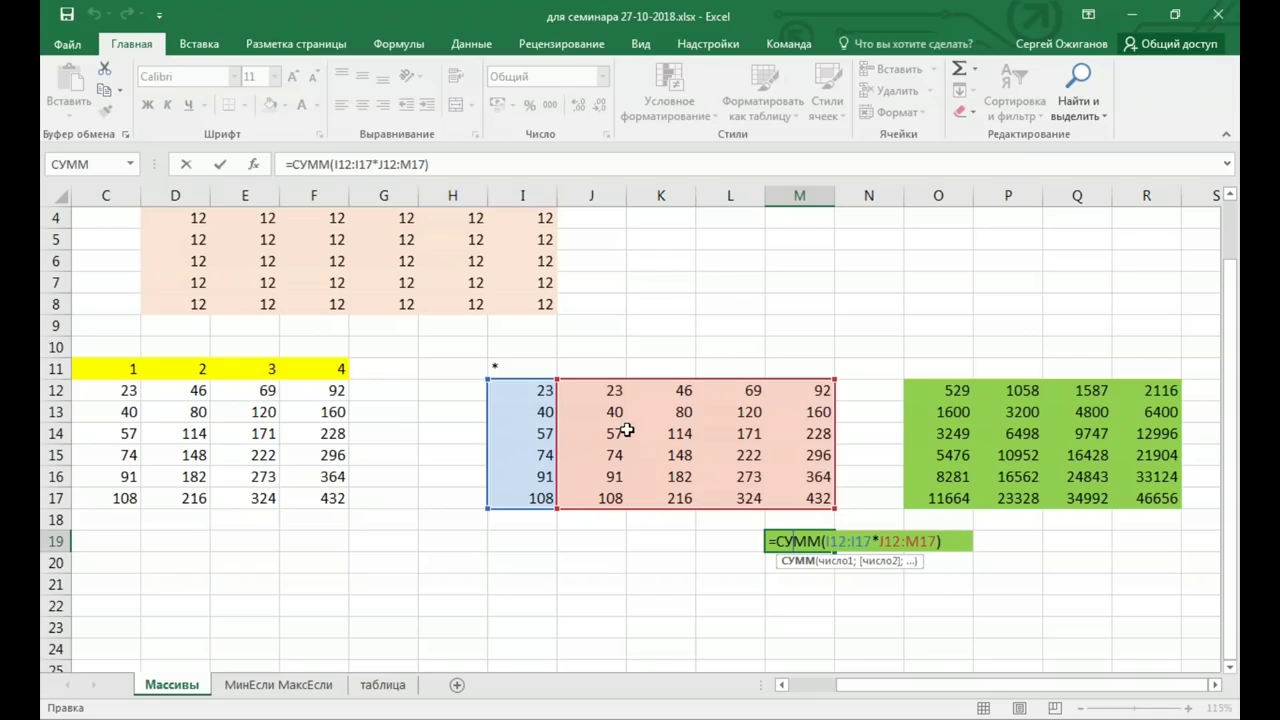
# Recommit M19 as an array formula and total the green block O12:R17 in P19
pyautogui.hotkey('ctrl', 'shift', 'Return')
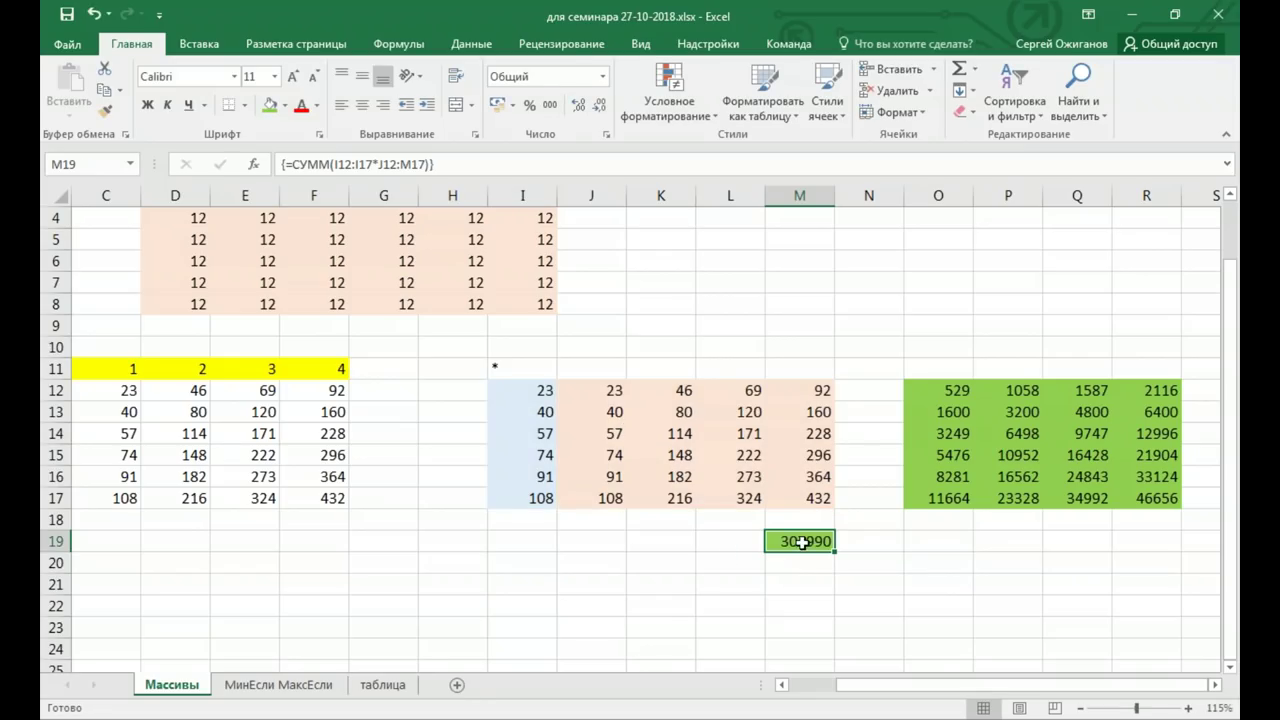
pyautogui.click(995, 541)
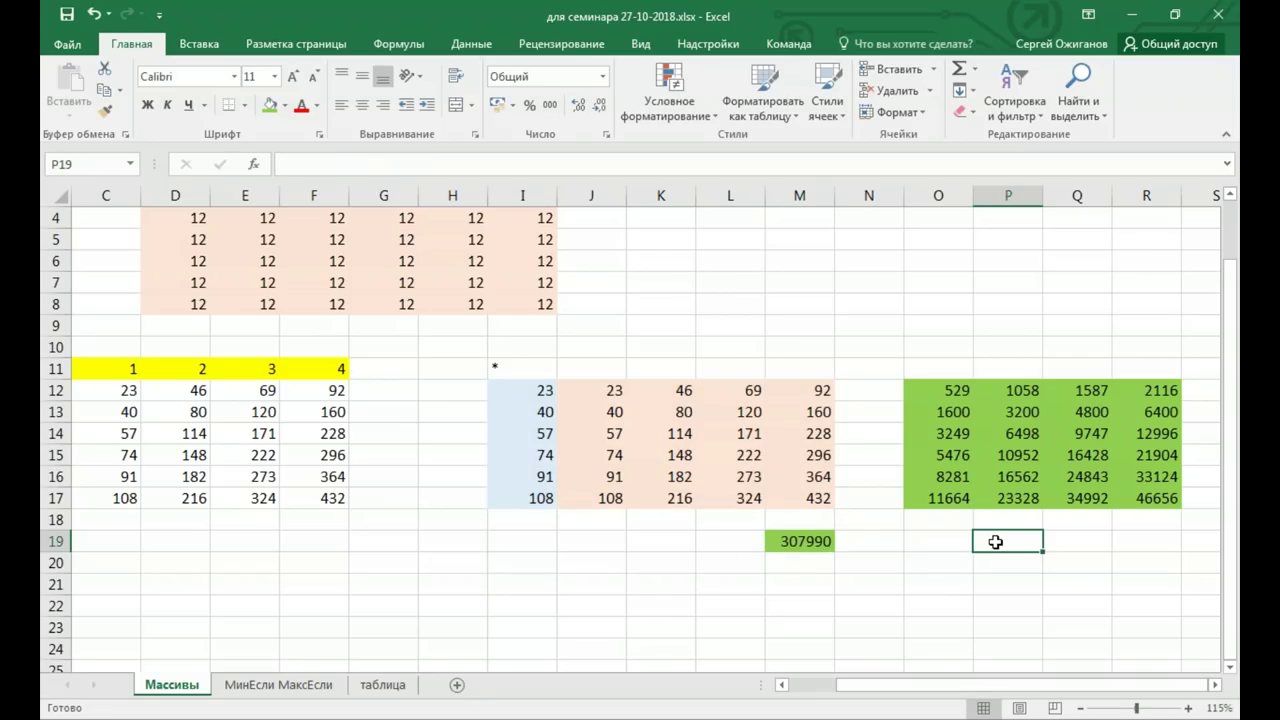
pyautogui.hotkey('alt', '=')
pyautogui.moveTo(931, 381)
pyautogui.mouseDown()
pyautogui.moveTo(1187, 495)
pyautogui.moveTo(1160, 497)
pyautogui.mouseUp()
pyautogui.press('Return')
# Compare the P19 and M19 formulas, then go to the таблица sheet
pyautogui.click(1018, 541)
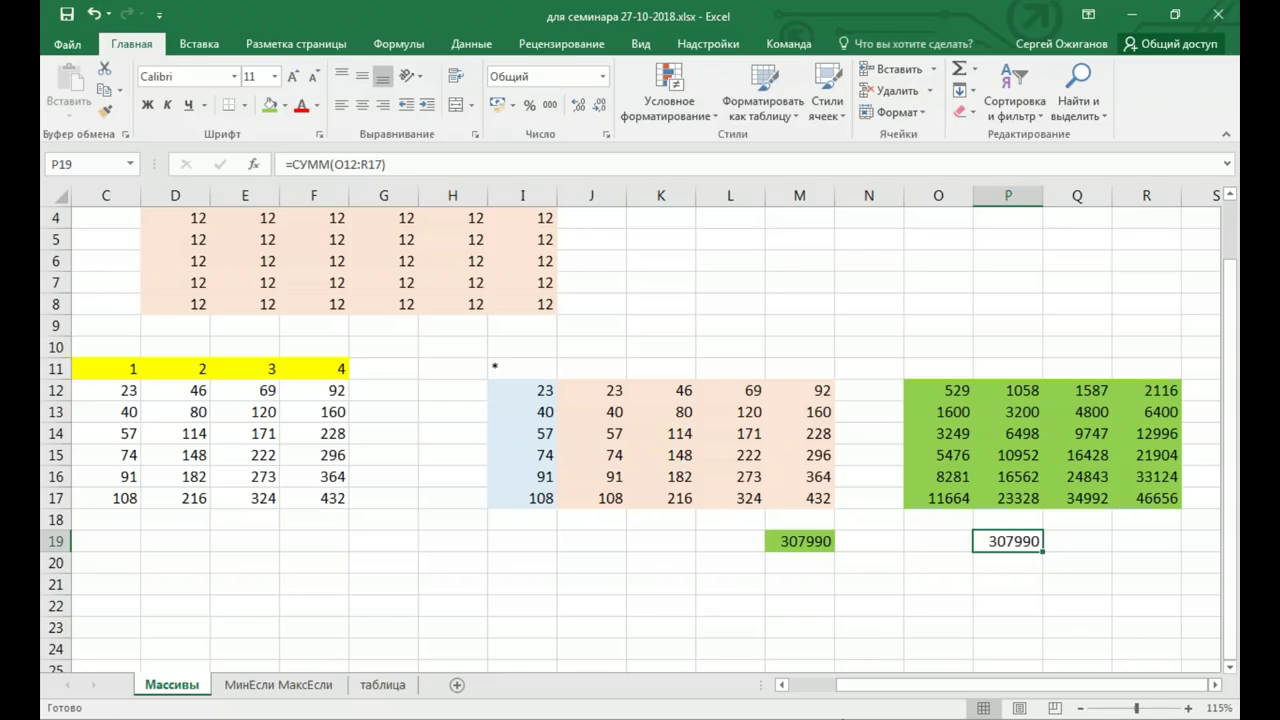
pyautogui.click(777, 540)
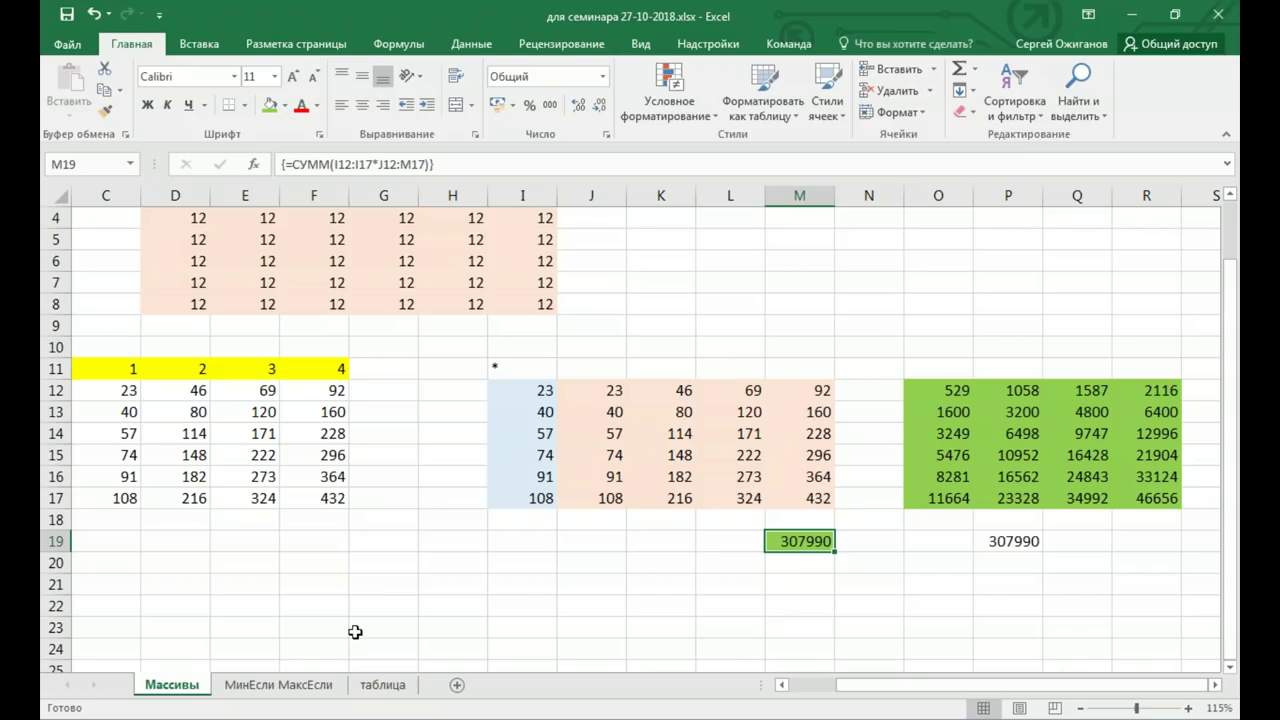
pyautogui.click(386, 688)
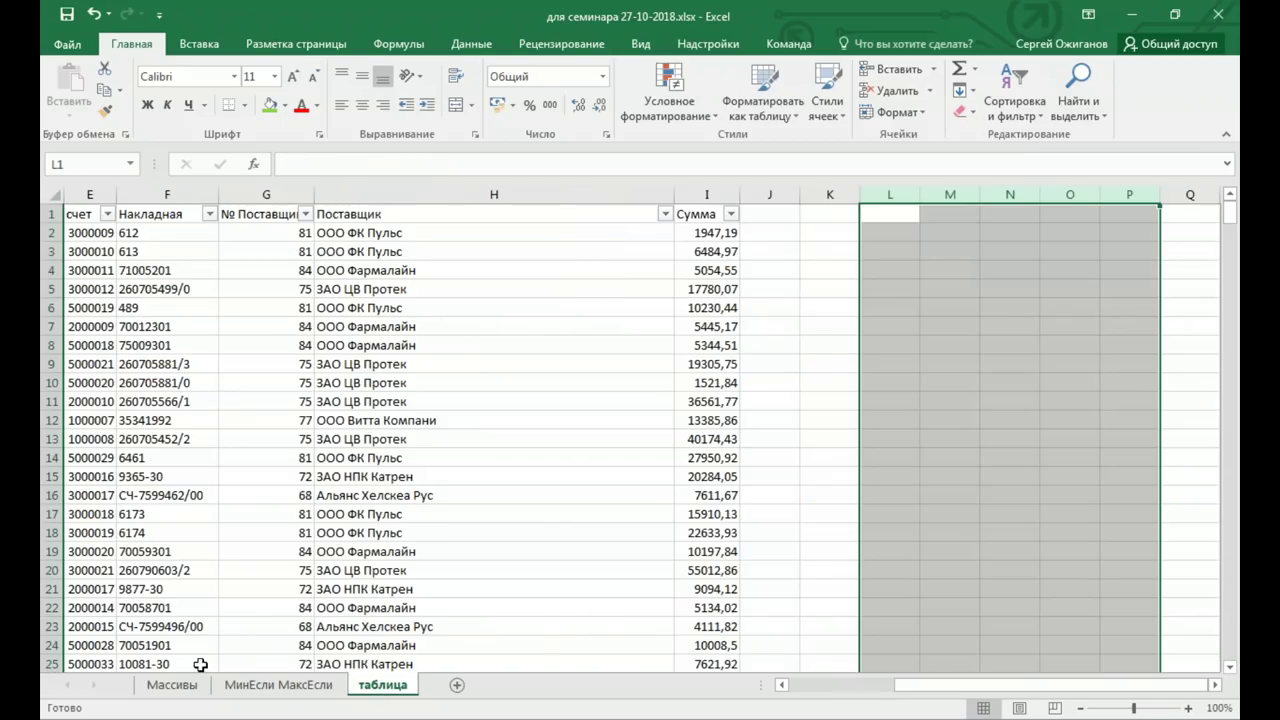
# Open the МинЕсли МаксЕсли sheet at 145% zoom and inspect the price, quantity and discount in C2:E2
pyautogui.click(280, 688)
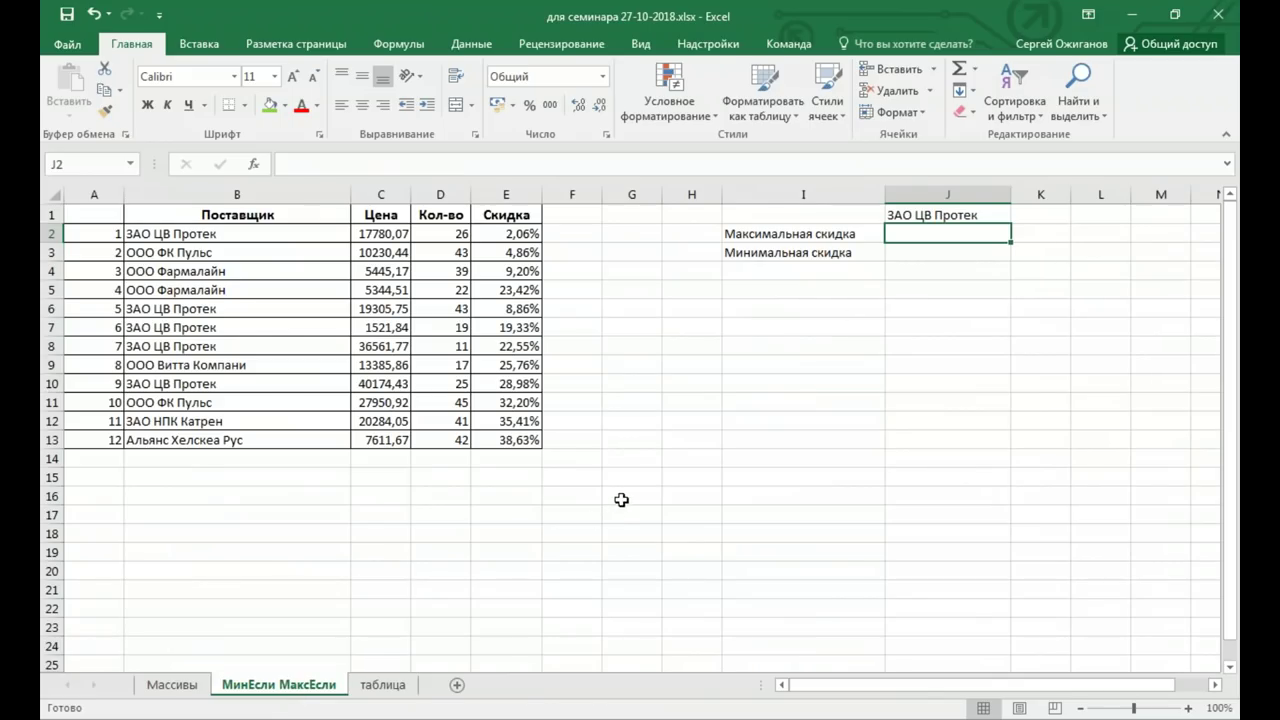
pyautogui.keyDown('ctrl'); pyautogui.scroll(3, 622, 496); pyautogui.keyUp('ctrl')
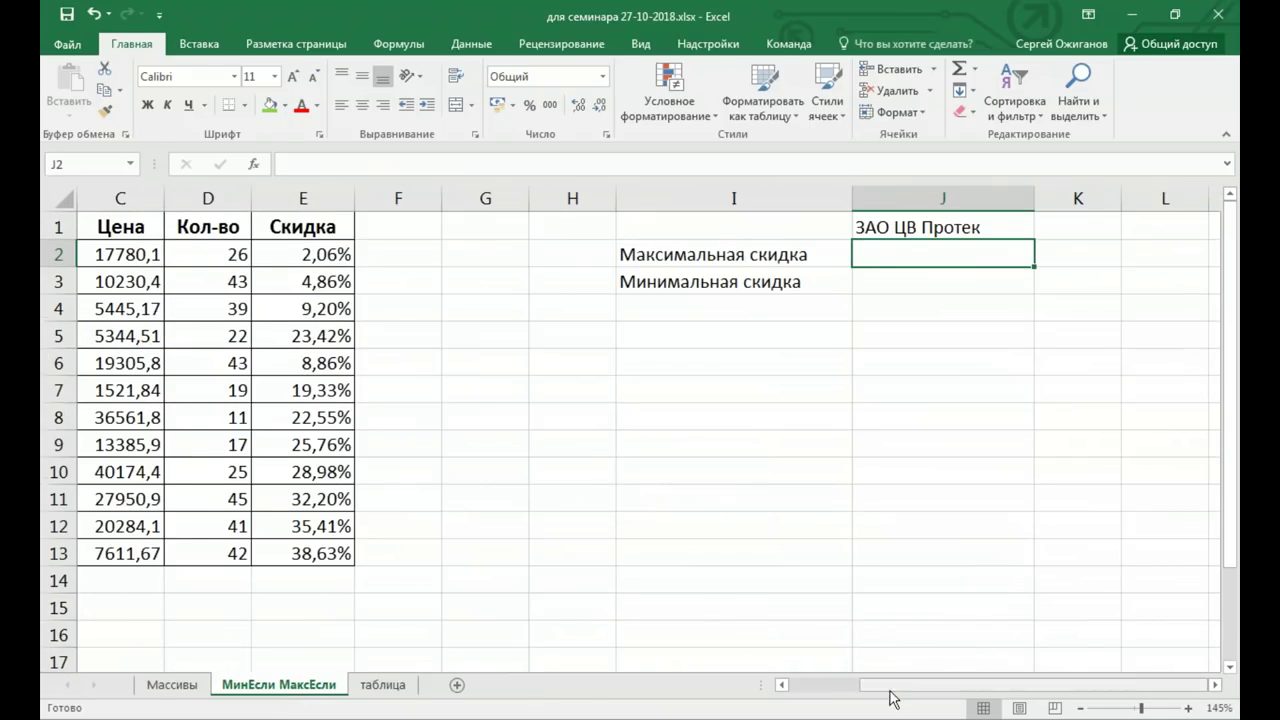
pyautogui.moveTo(890, 685); pyautogui.dragTo(783, 685)
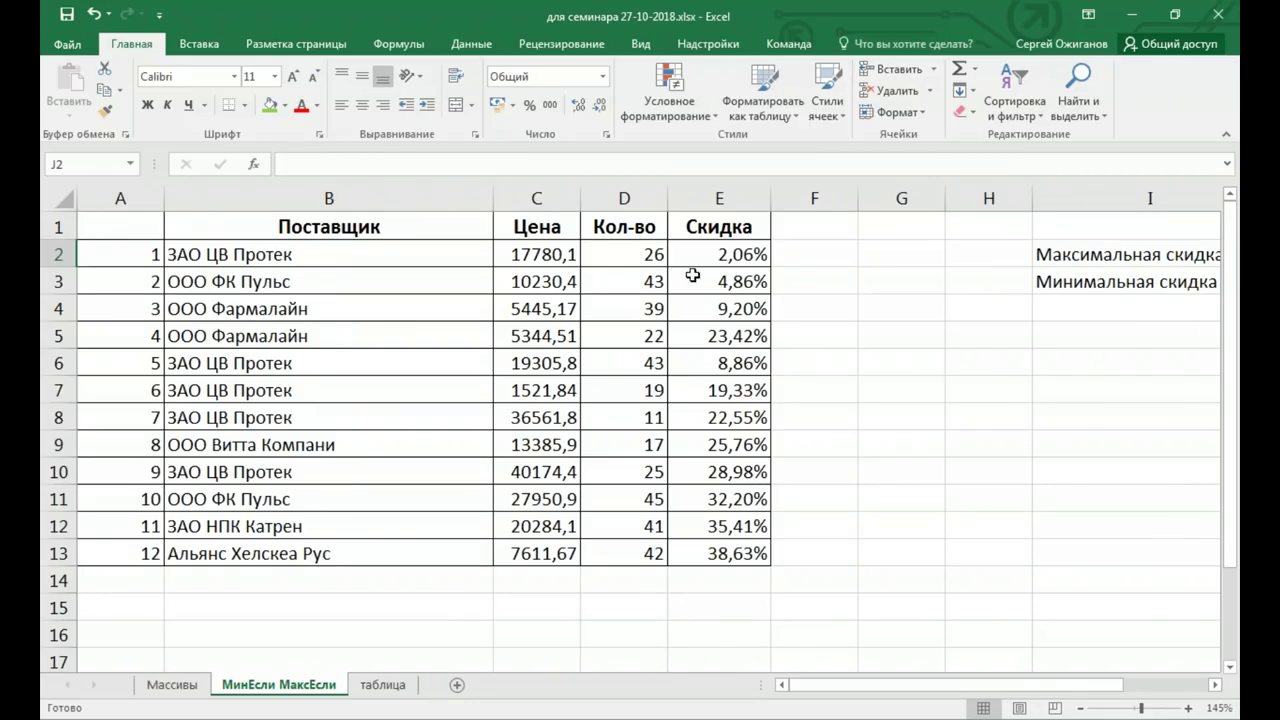
pyautogui.click(540, 255)
pyautogui.click(628, 255)
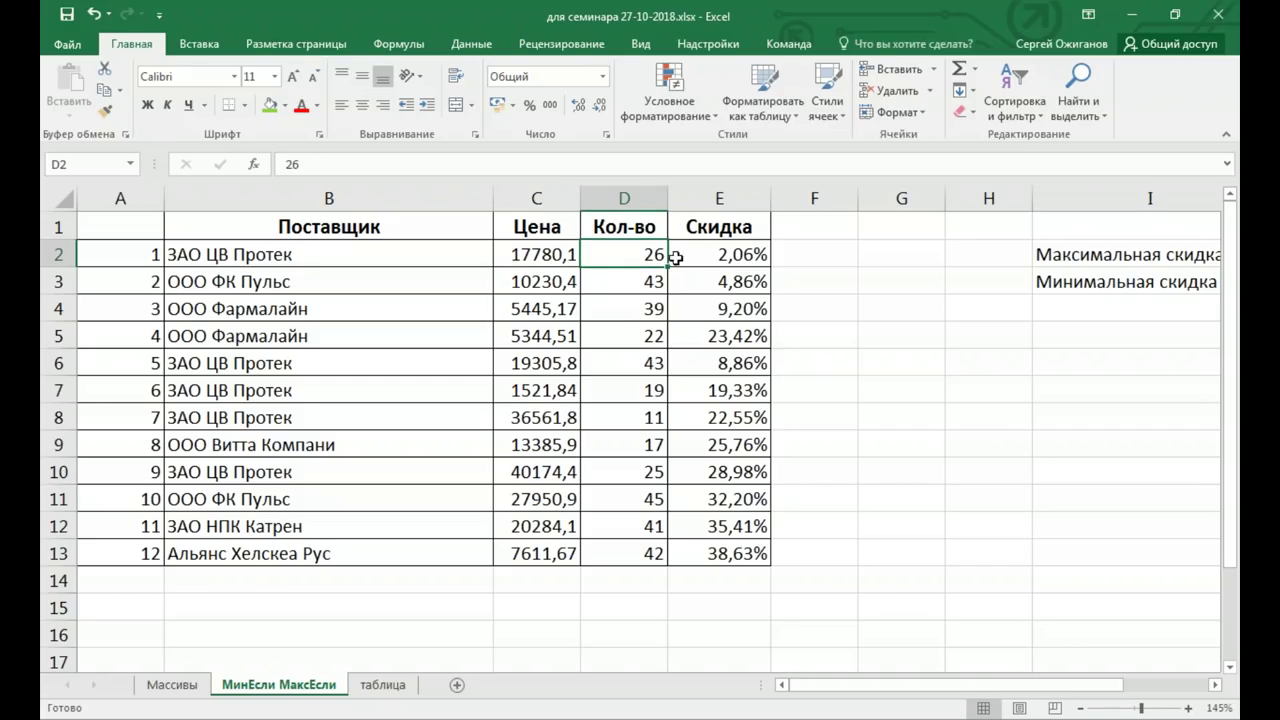
pyautogui.click(717, 254)
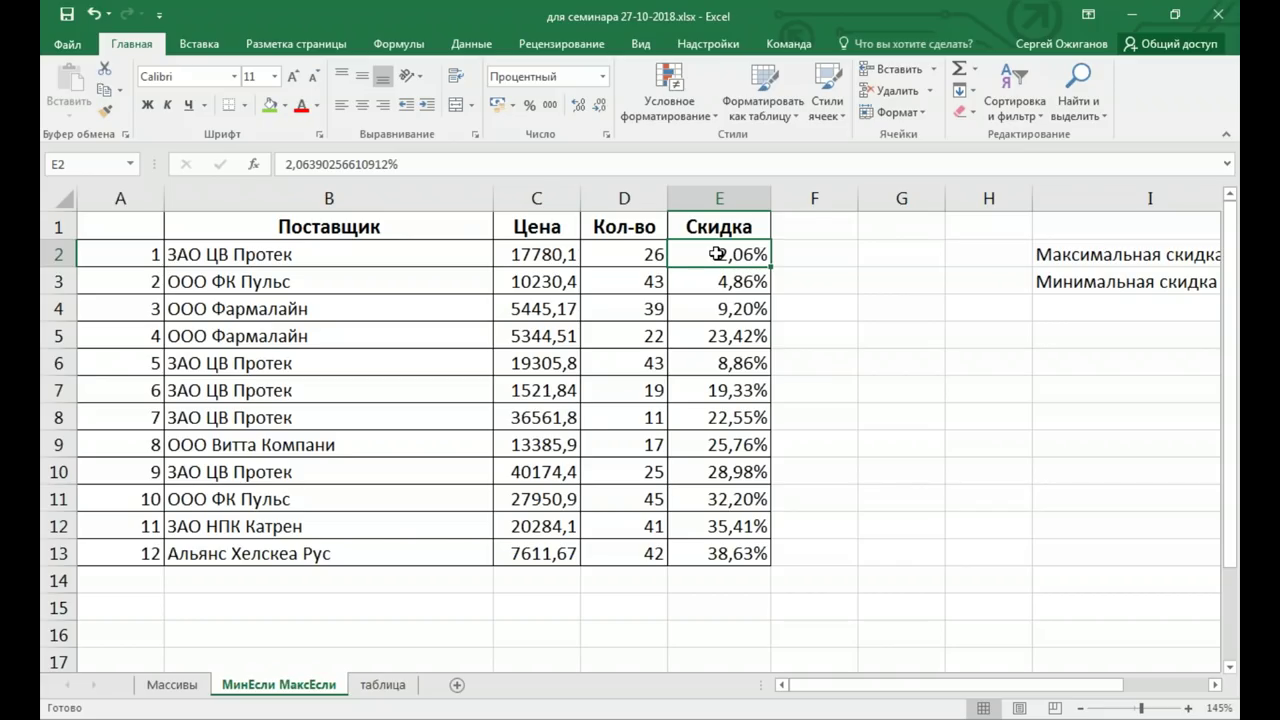
# Add the header сумма in F1
pyautogui.click(823, 227)
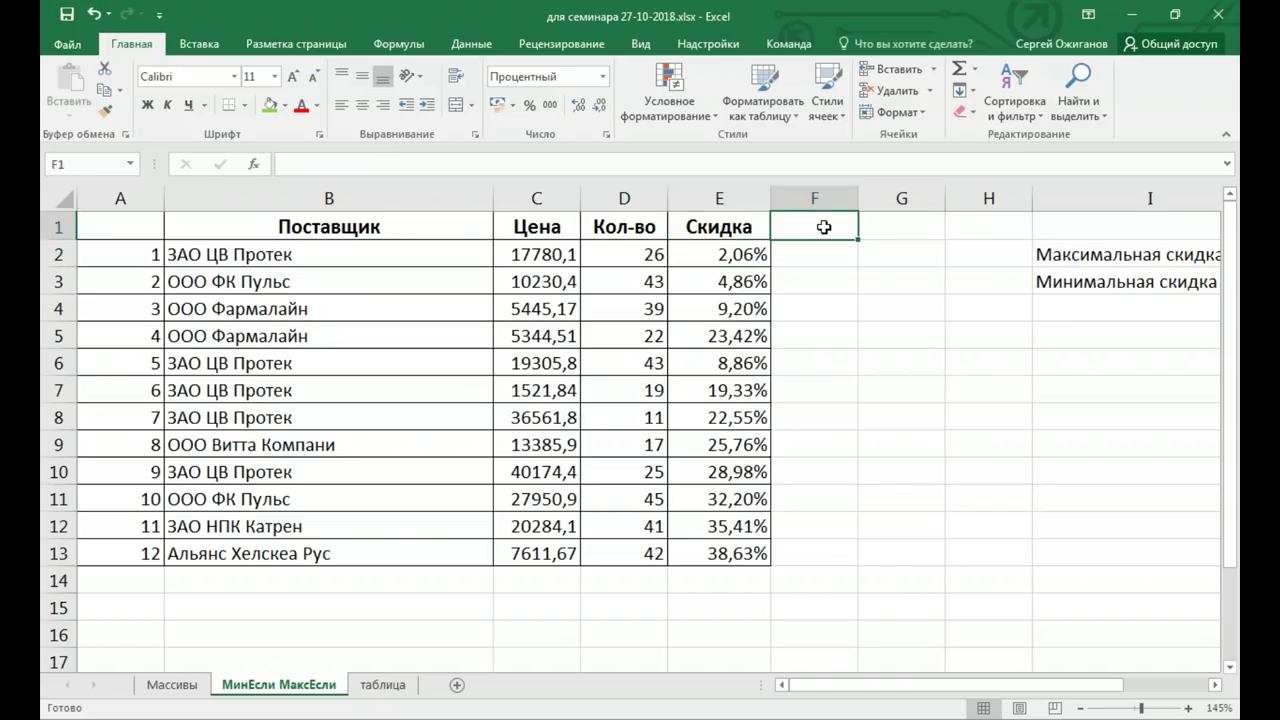
pyautogui.write('сумма')
pyautogui.press('Return')
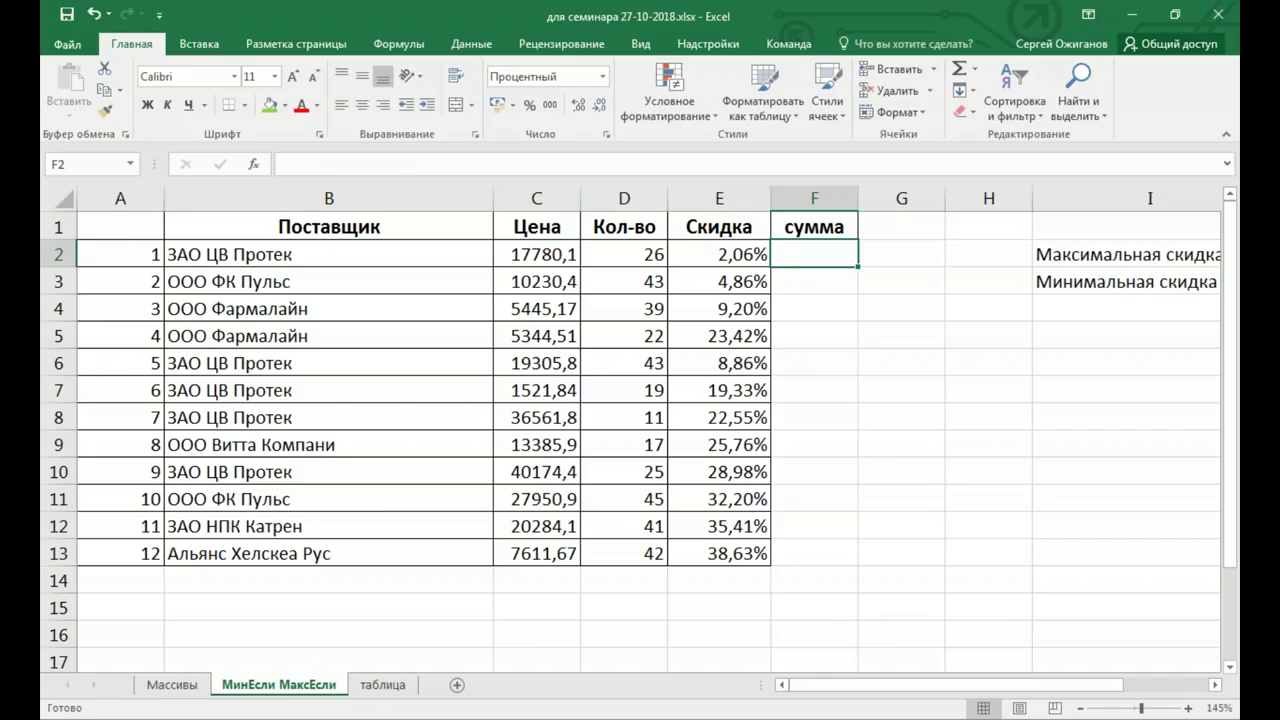
pyautogui.write('=')
# Enter =C2*D2*(1-E2) in F2 in General format and fill it down to F13
pyautogui.press('Left')
pyautogui.press('Left')
pyautogui.press('Left')
pyautogui.write('*')
pyautogui.press('Left')
pyautogui.press('Left')
pyautogui.write('*')
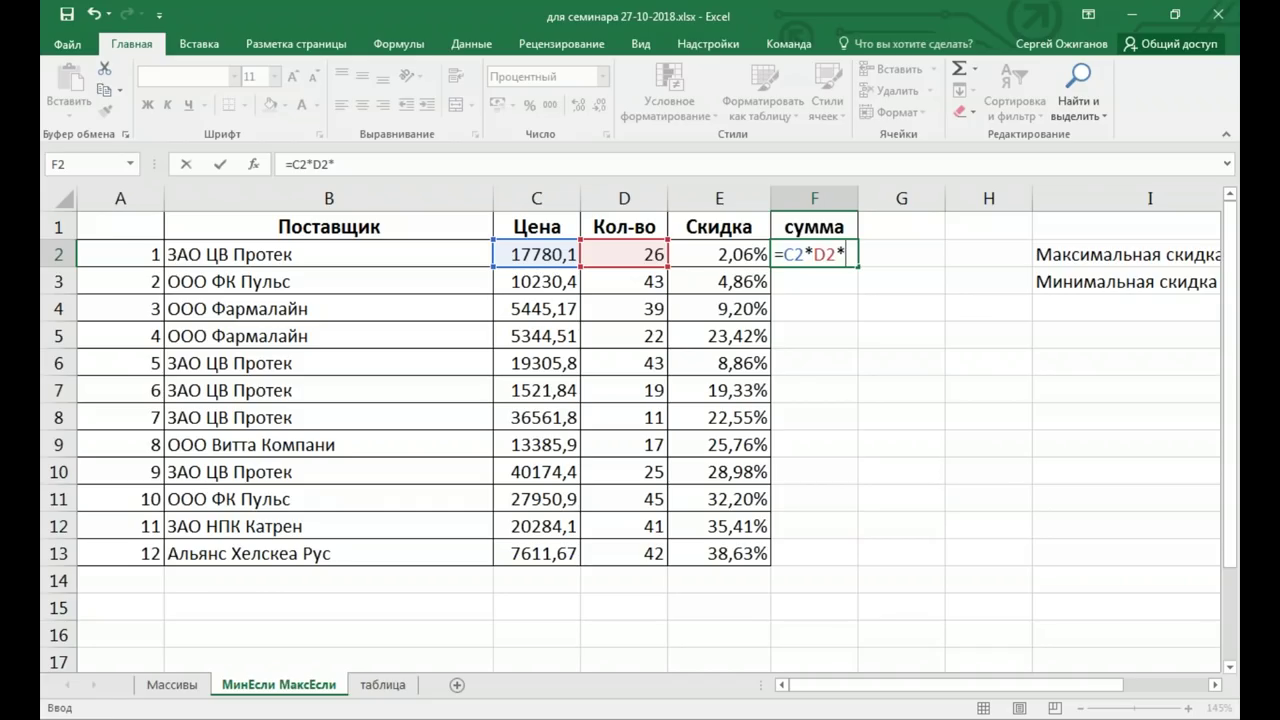
pyautogui.write('(')
pyautogui.write('1-')
pyautogui.click(735, 250)
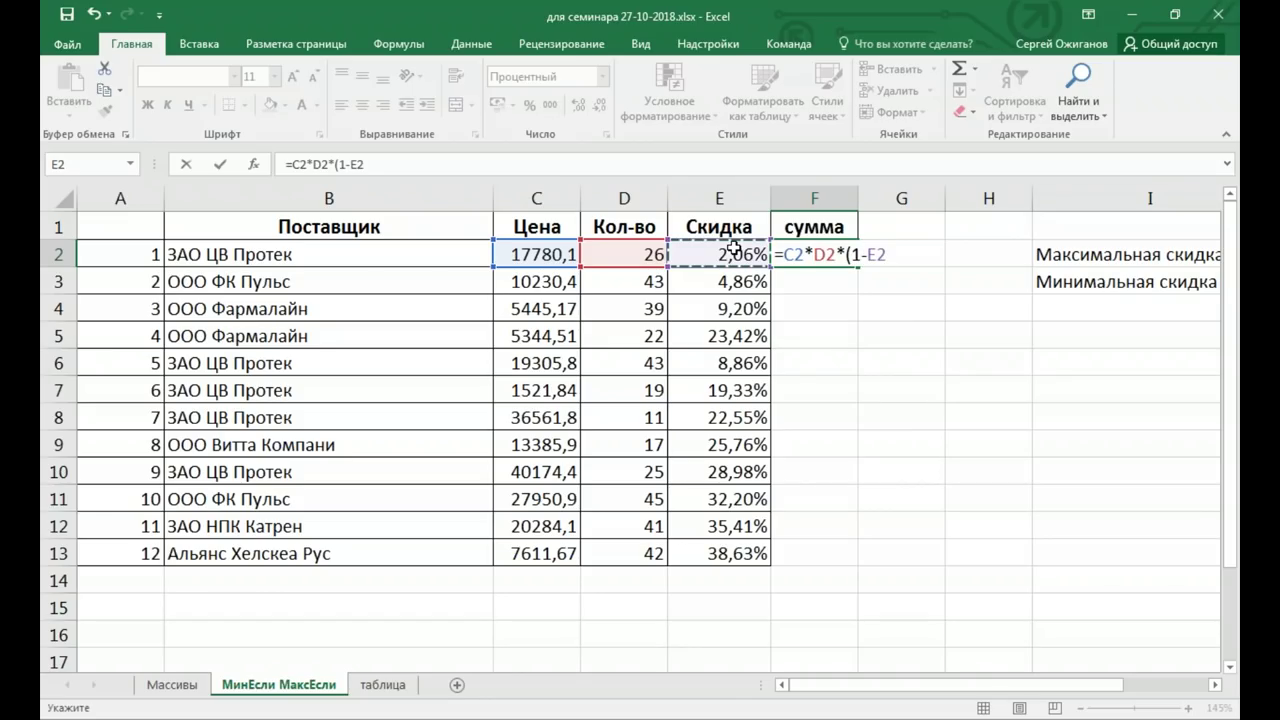
pyautogui.write(')')
pyautogui.hotkey('ctrl', 'Return')
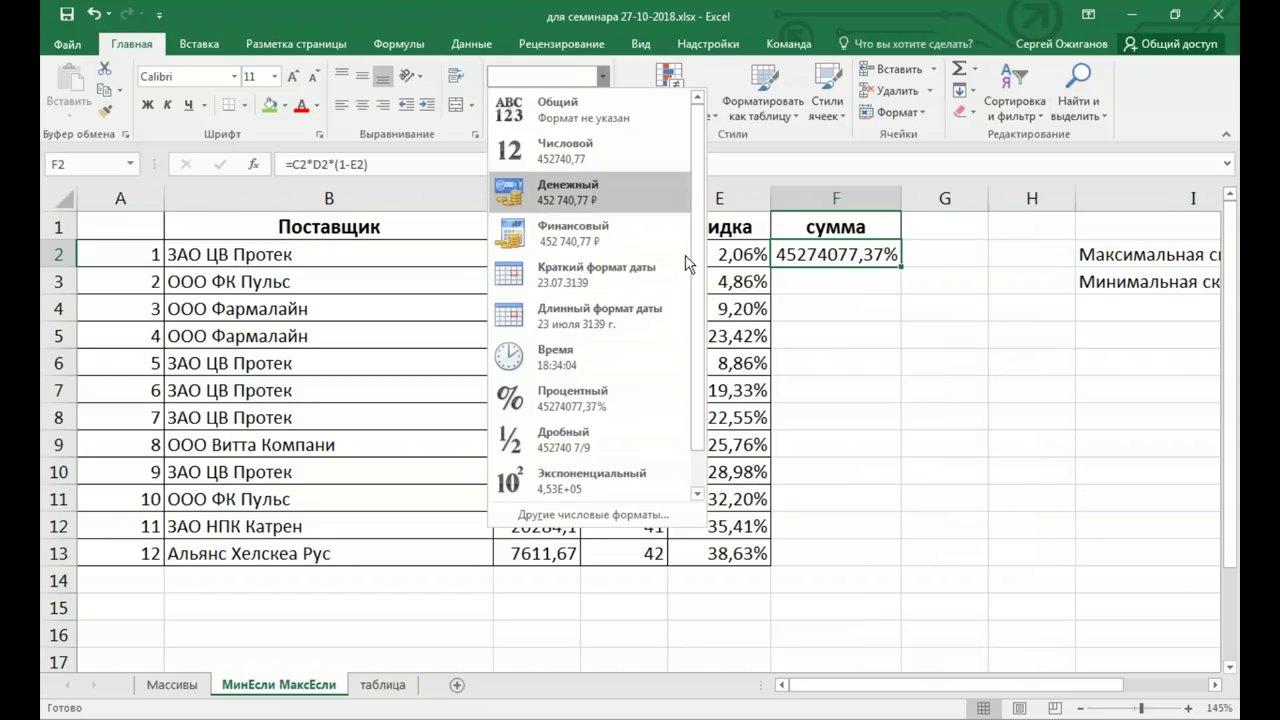
pyautogui.click(559, 107)
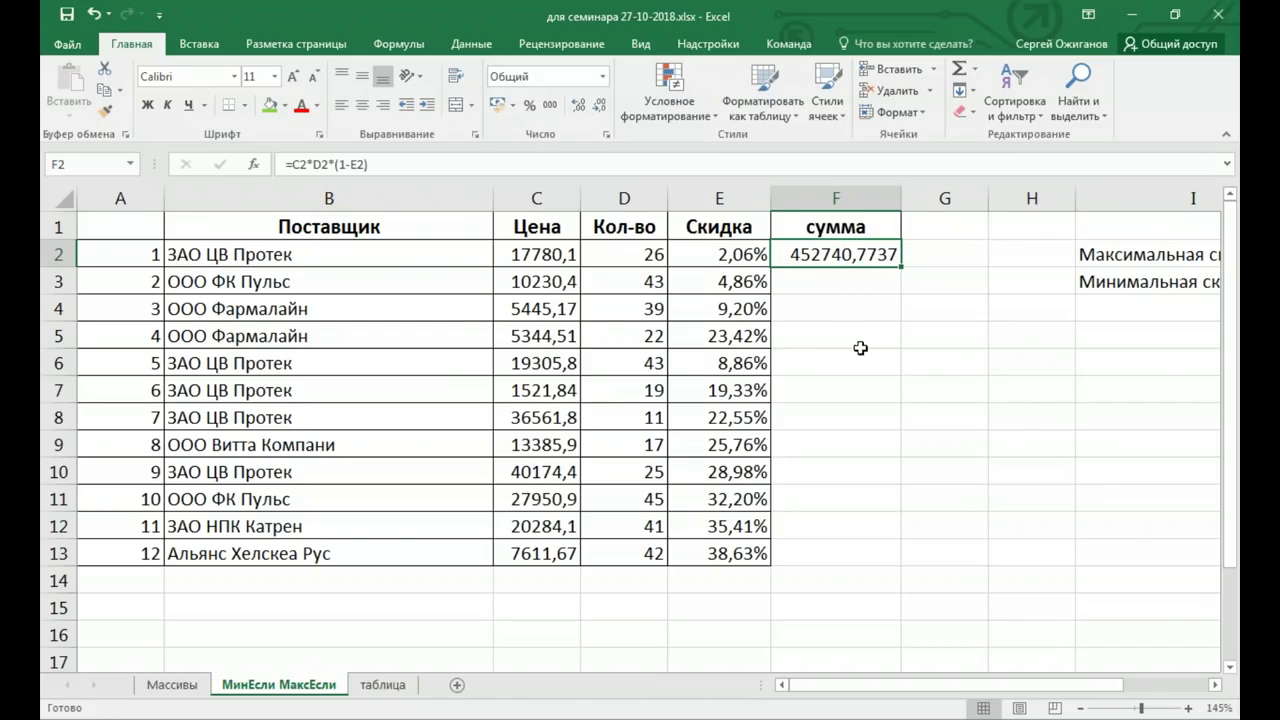
pyautogui.moveTo(900, 266); pyautogui.dragTo(860, 564)
# Put =СУММ(F2:F13) in F14, totalling 4713902,162, and shade it green
pyautogui.click(822, 581)
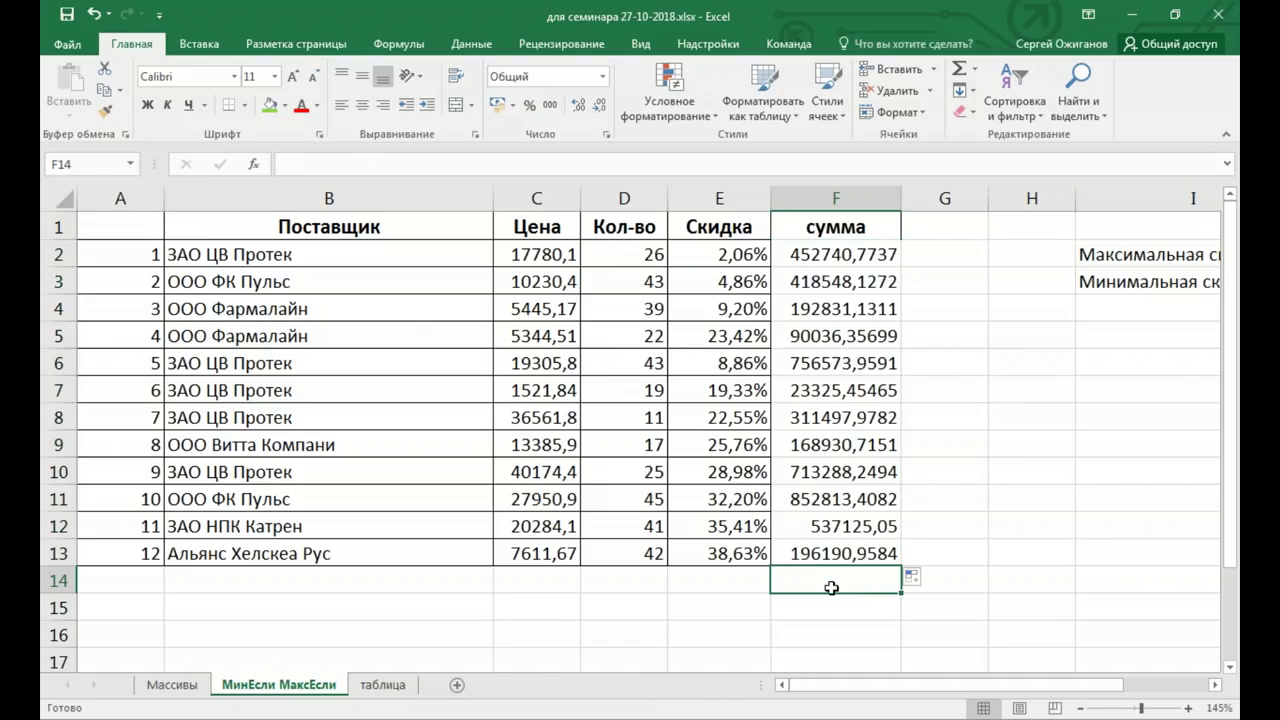
pyautogui.hotkey('alt', '=')
pyautogui.press('Return')
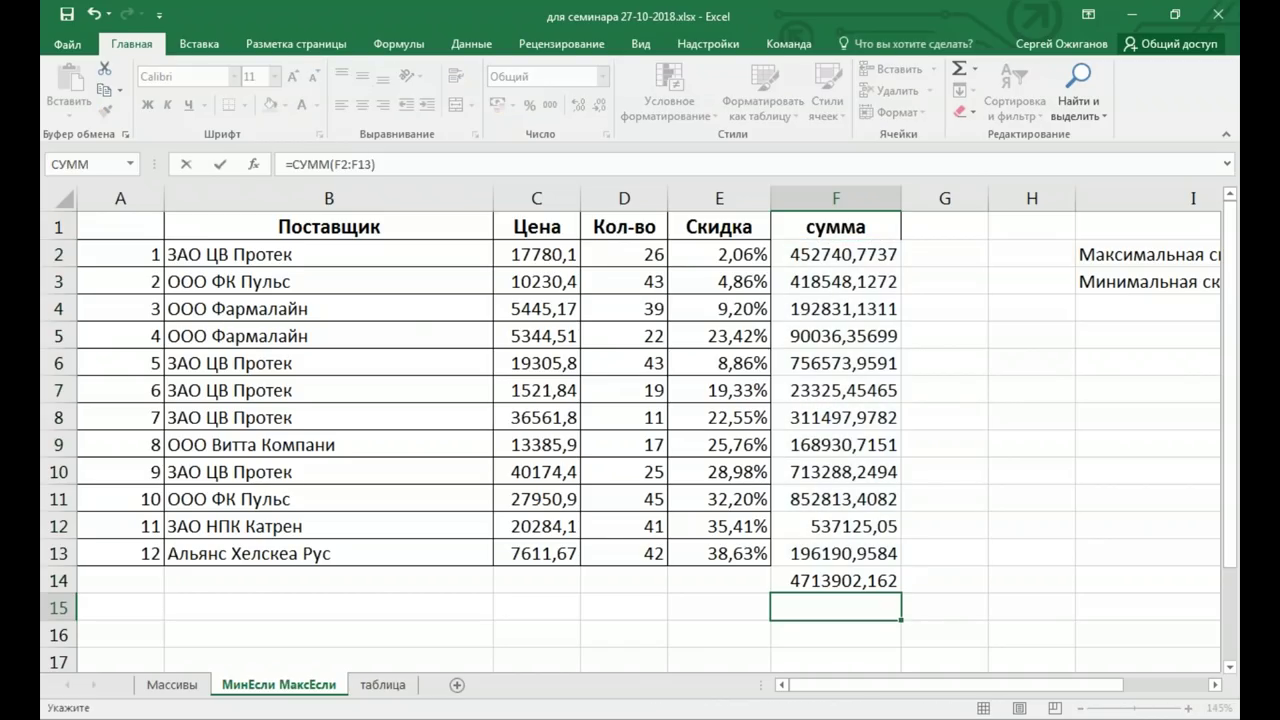
pyautogui.click(808, 580)
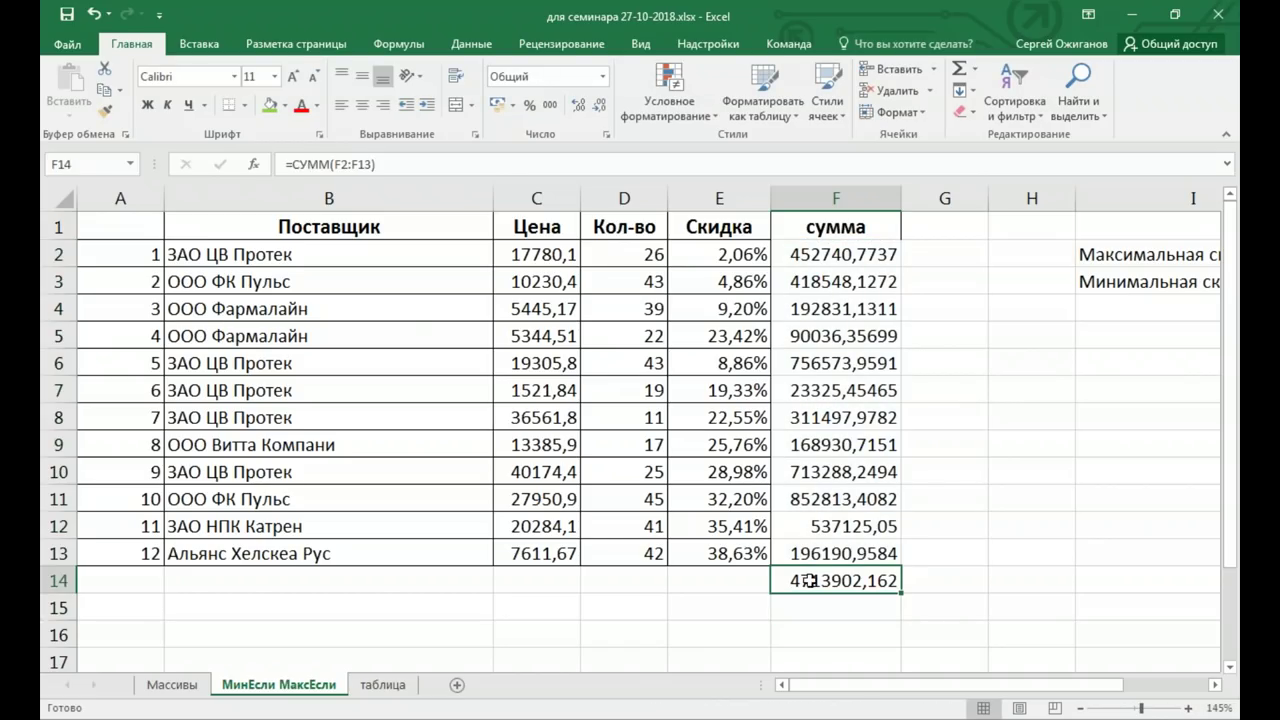
pyautogui.click(270, 105)
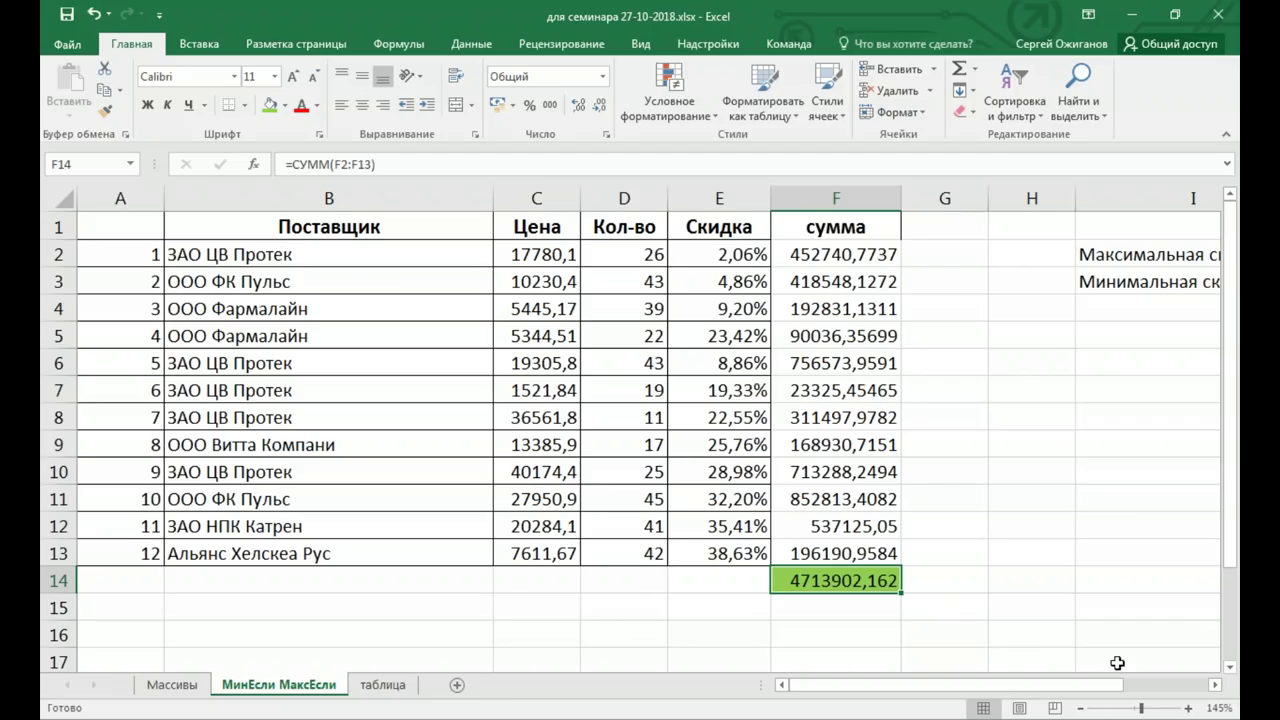
pyautogui.click(405, 632)
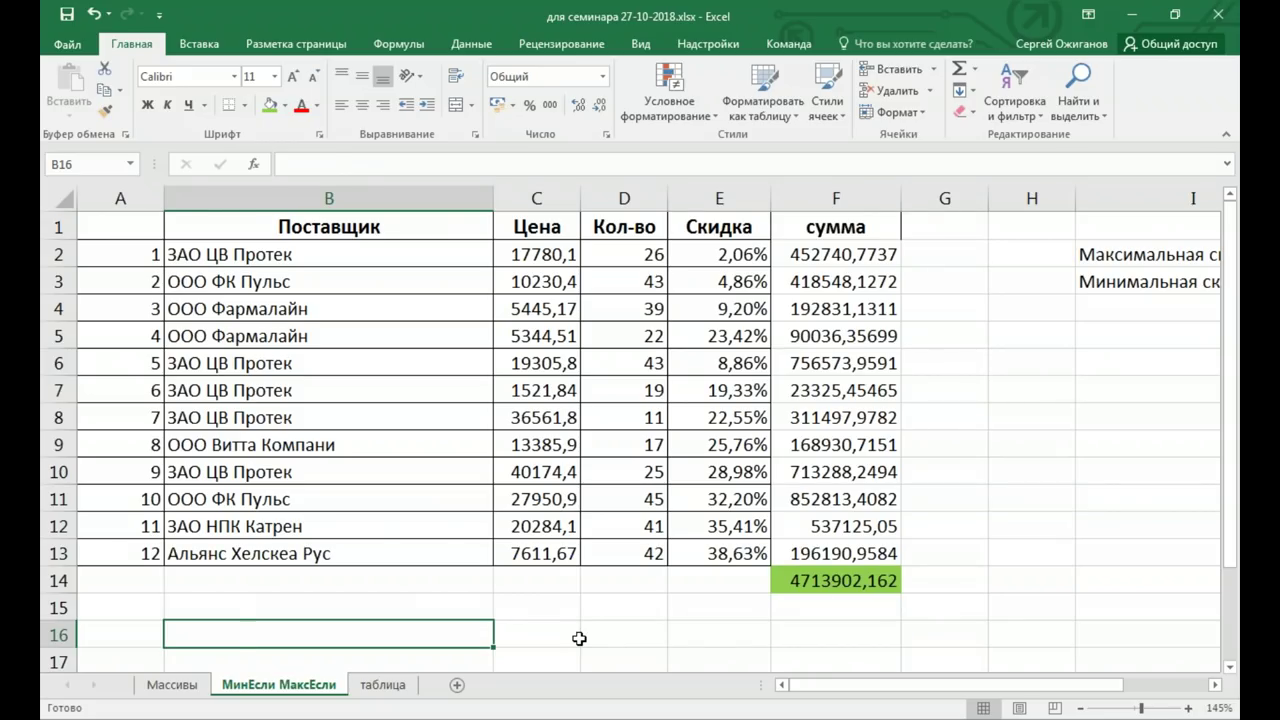
# Enter the array formula {=СУММ(C2:C13*D2:D13*(1-E2:E13))} in B16, giving 4713902,162
pyautogui.hotkey('alt', '=')
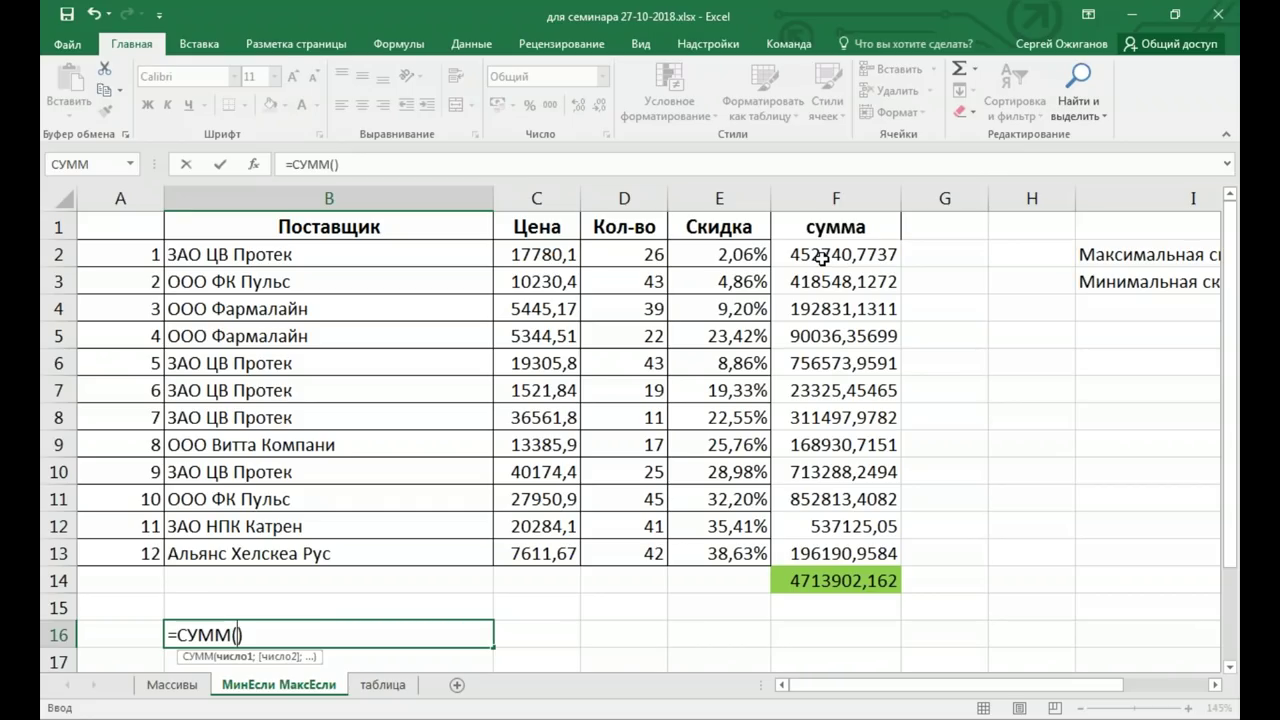
pyautogui.moveTo(535, 256); pyautogui.dragTo(556, 553)
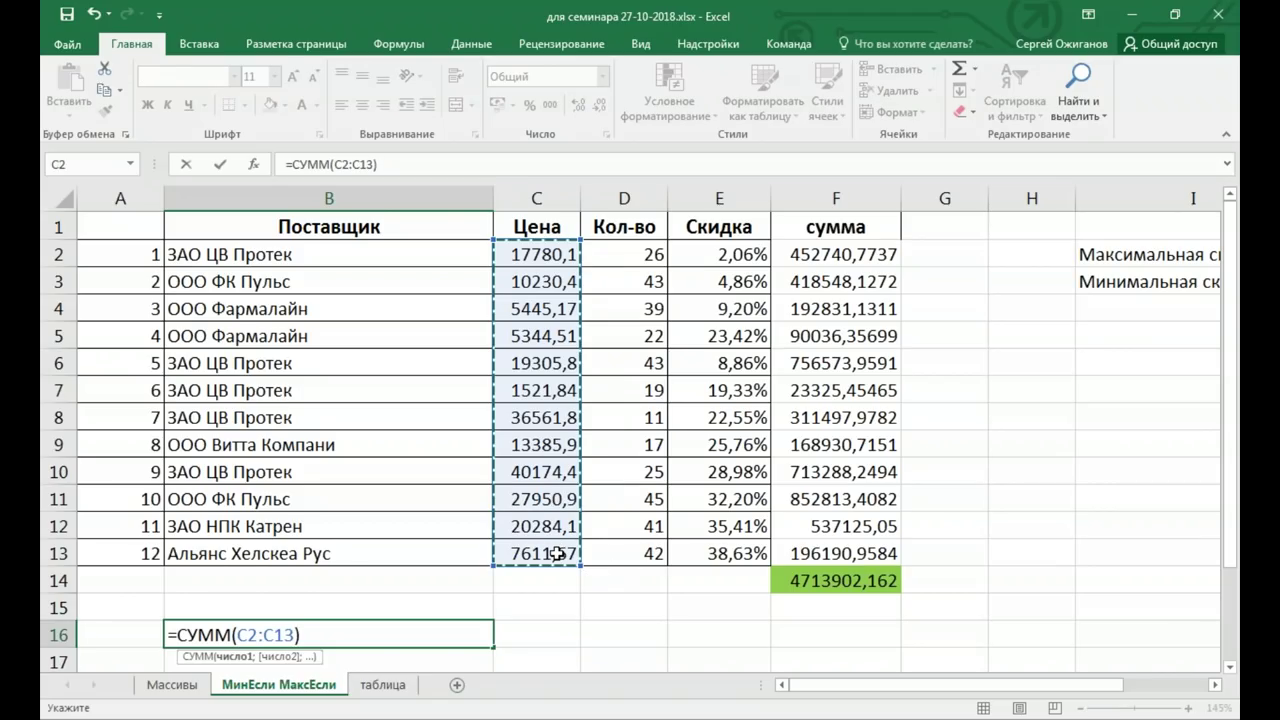
pyautogui.write('*')
pyautogui.moveTo(630, 254); pyautogui.dragTo(632, 542)
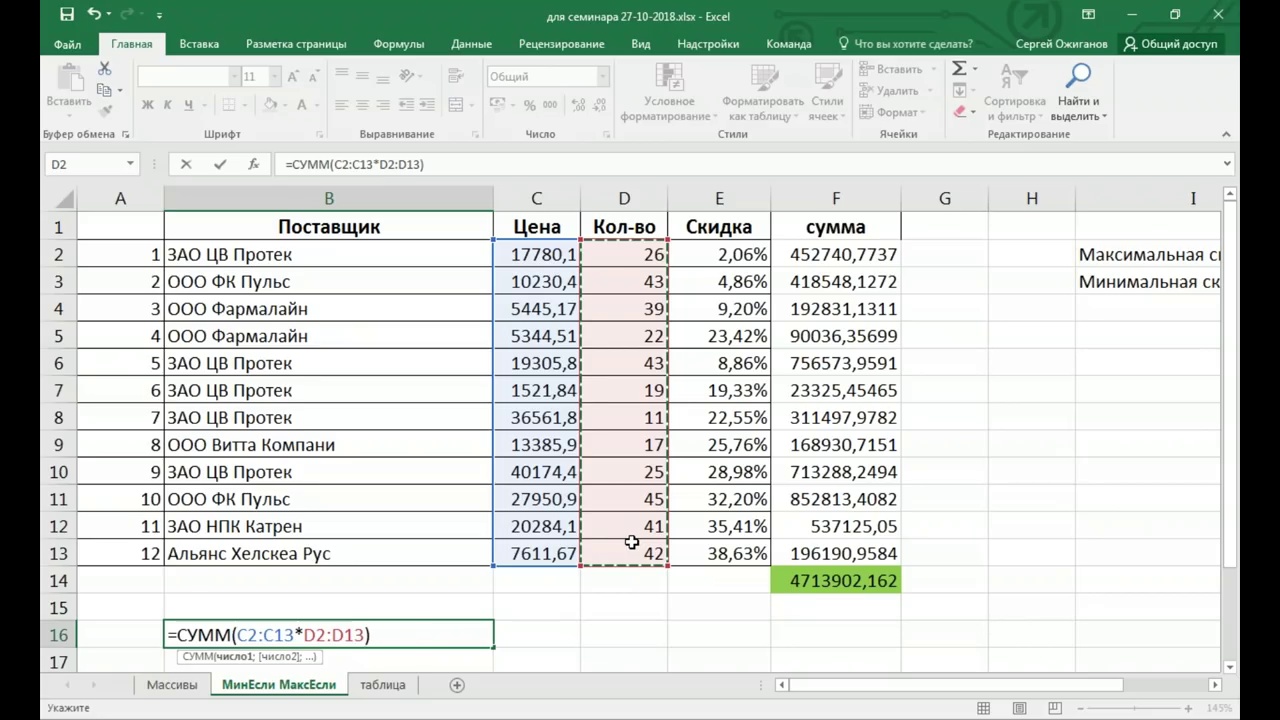
pyautogui.write('*(')
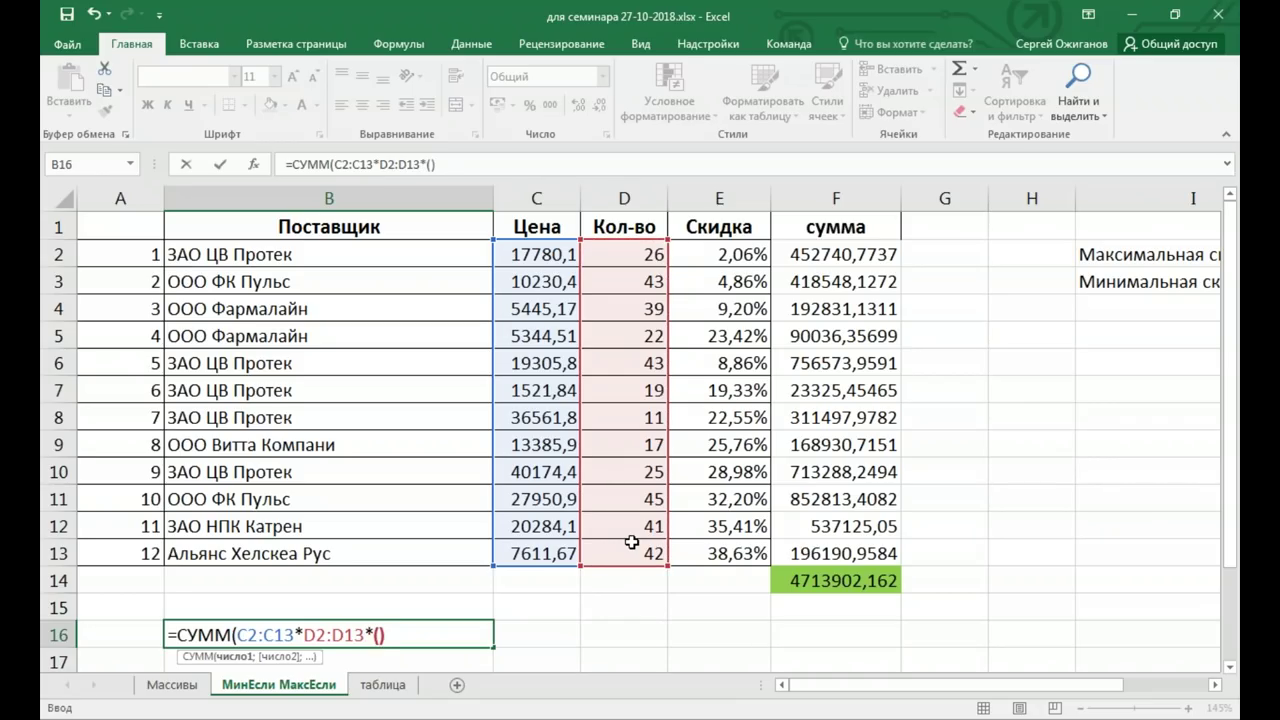
pyautogui.write('1')
pyautogui.write('-')
pyautogui.moveTo(733, 252); pyautogui.dragTo(718, 548)
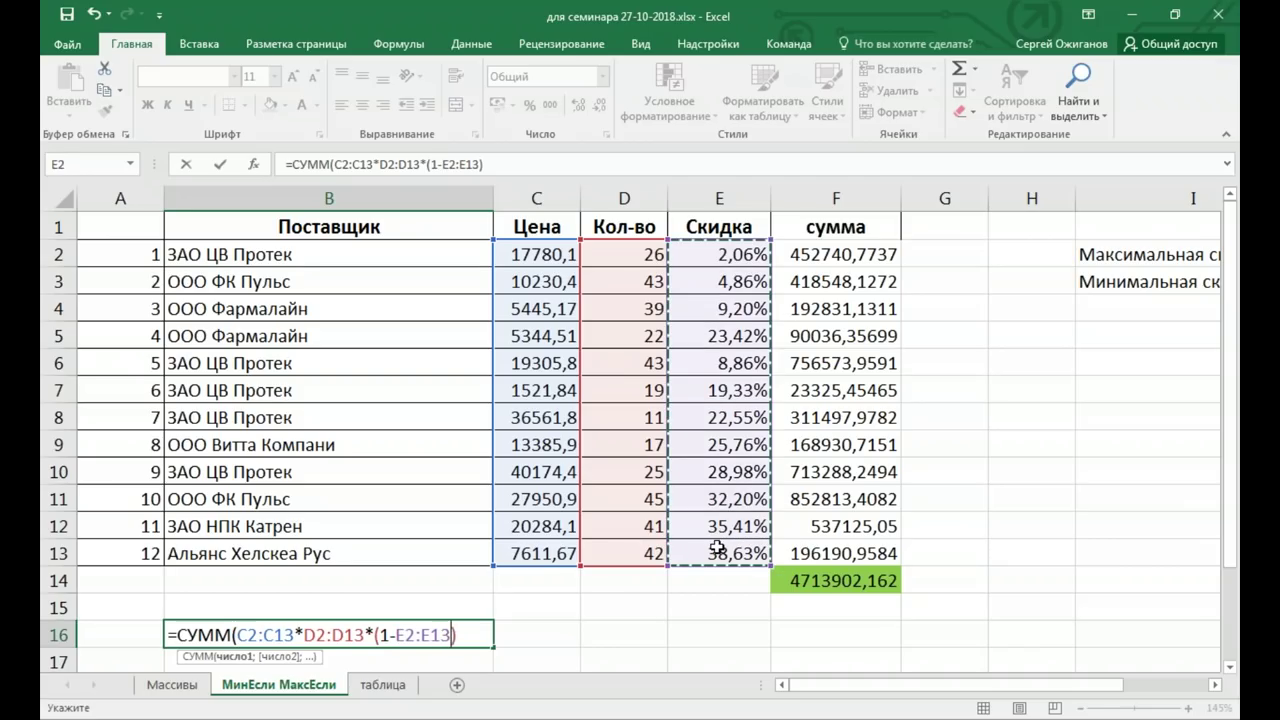
pyautogui.write(')')
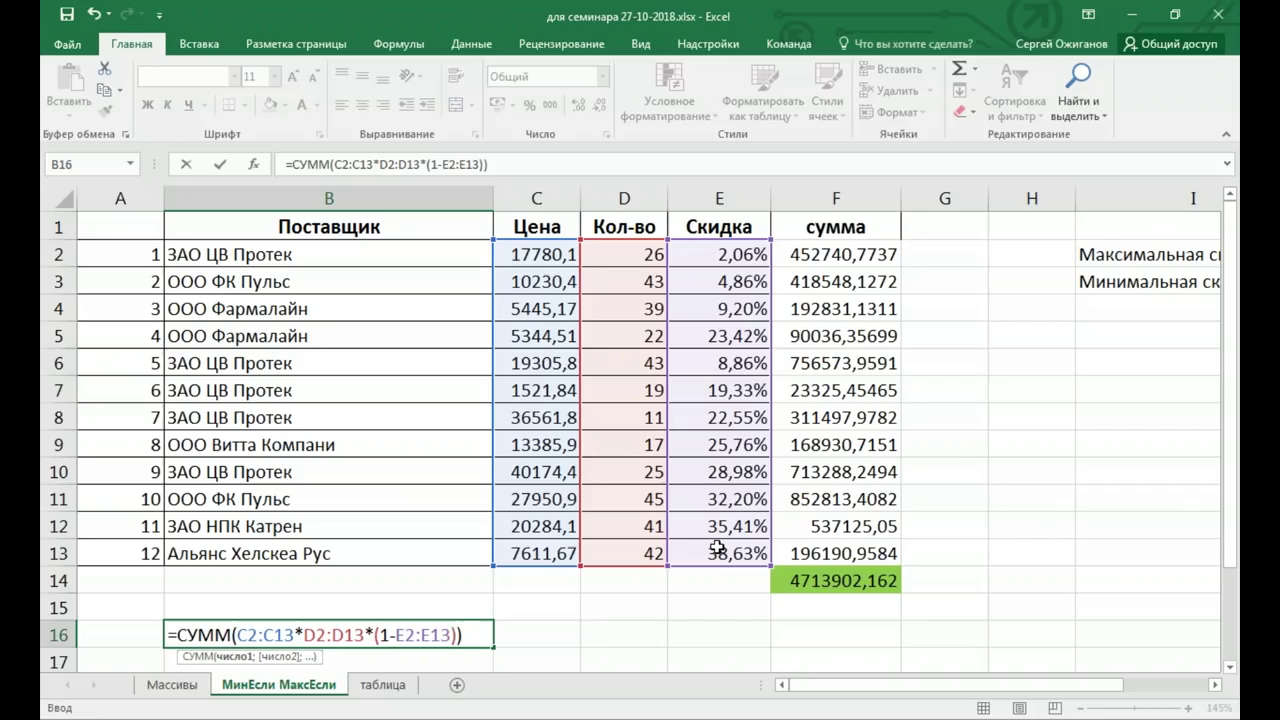
pyautogui.hotkey('ctrl', 'shift', 'Return')
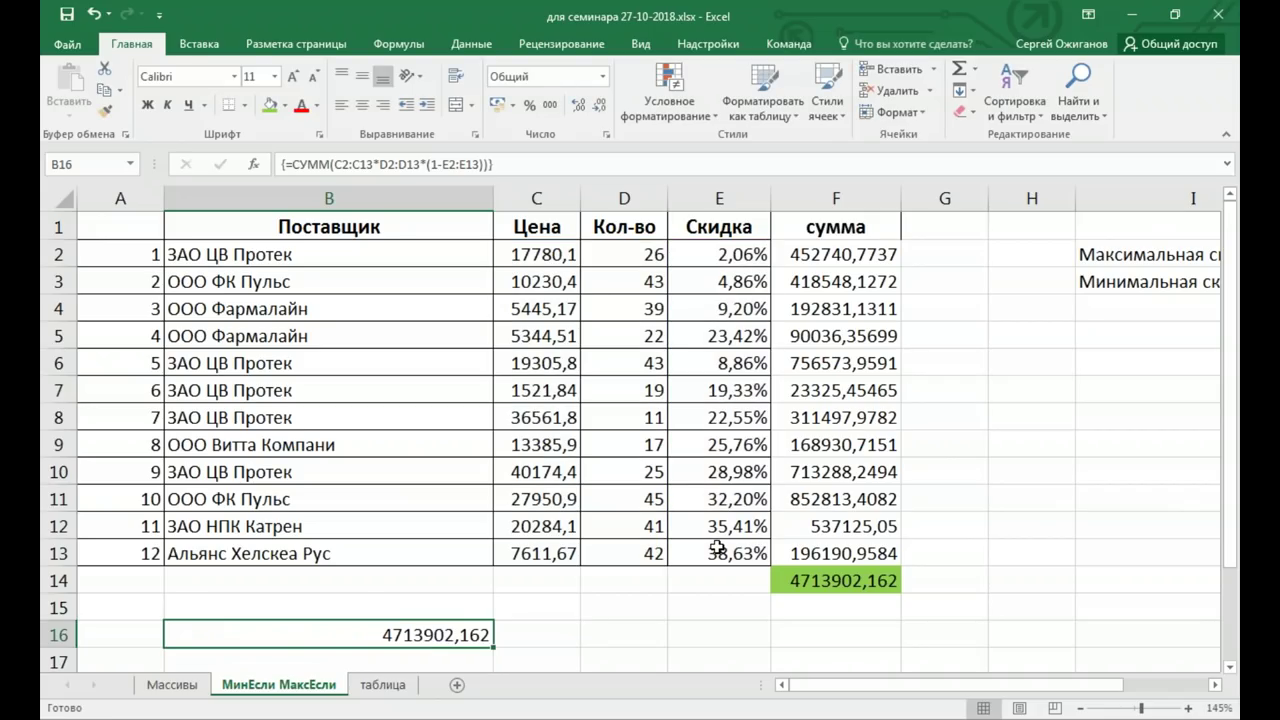
# Give the result cell B16 a light-blue fill
pyautogui.click(270, 106)
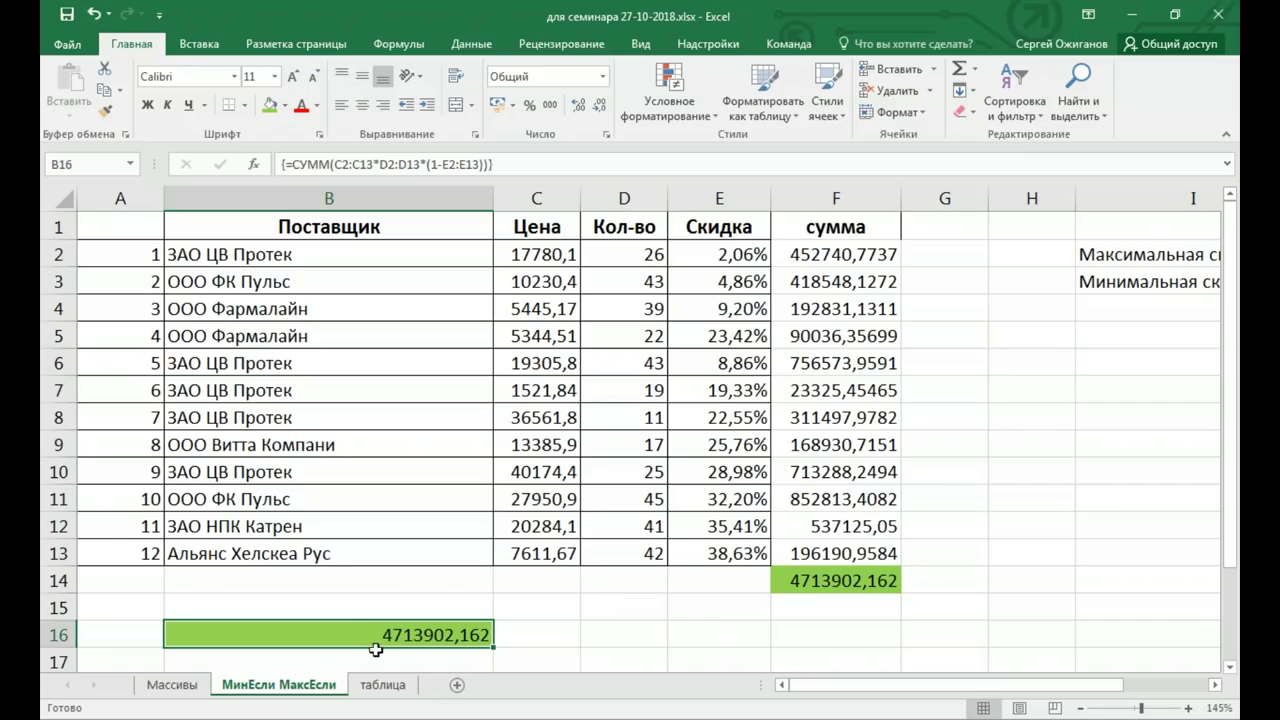
pyautogui.click(285, 106)
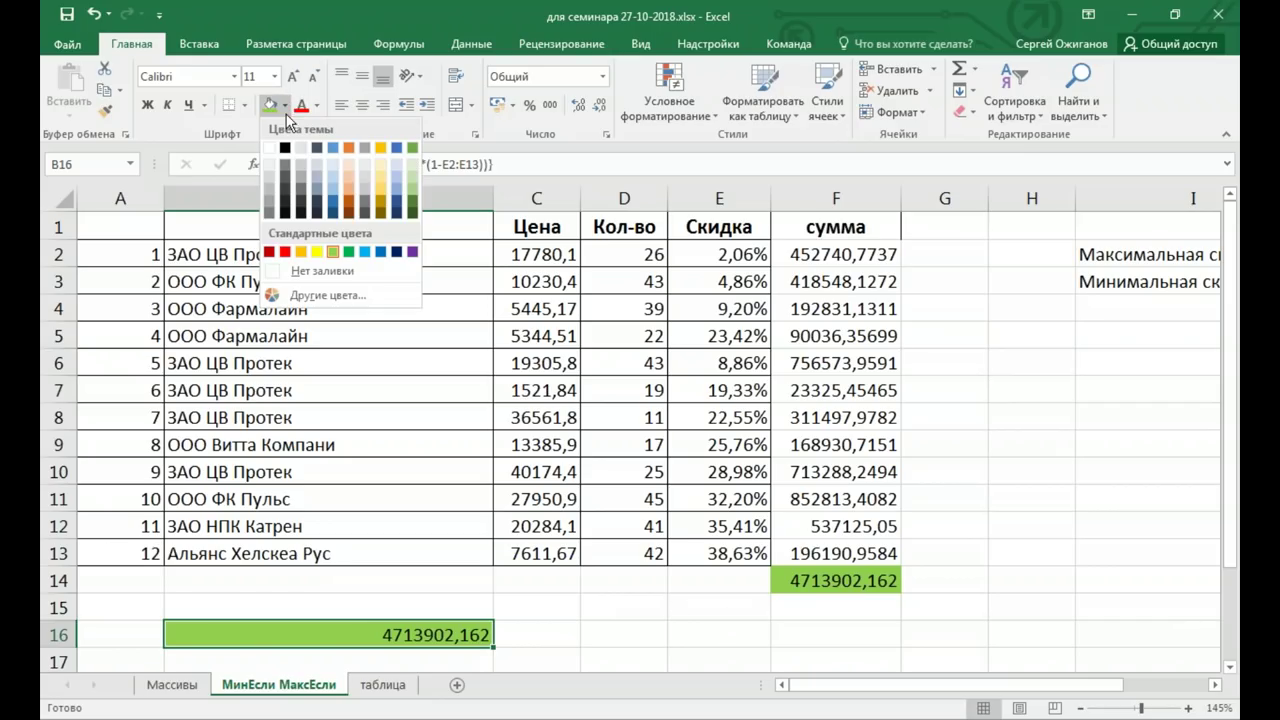
pyautogui.click(338, 172)
pyautogui.click(805, 584)
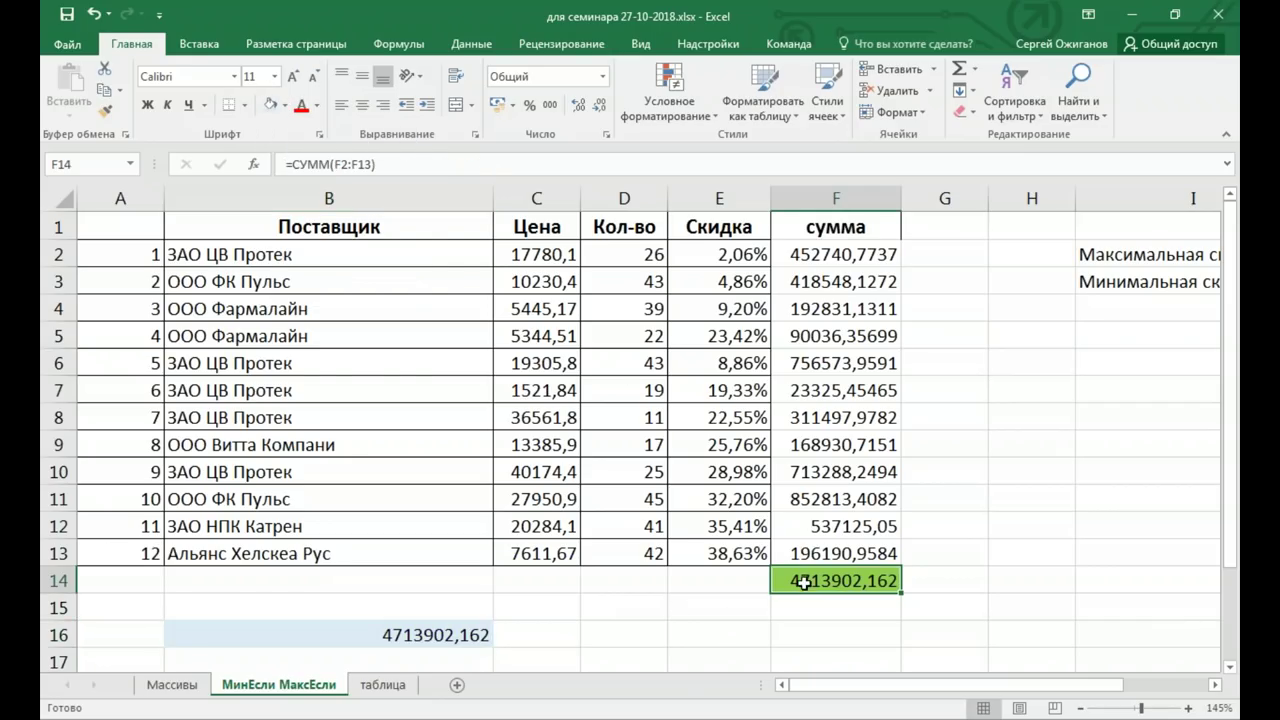
# Apply the same light-blue fill to the grand total in F14
pyautogui.click(270, 106)
pyautogui.click(650, 607)
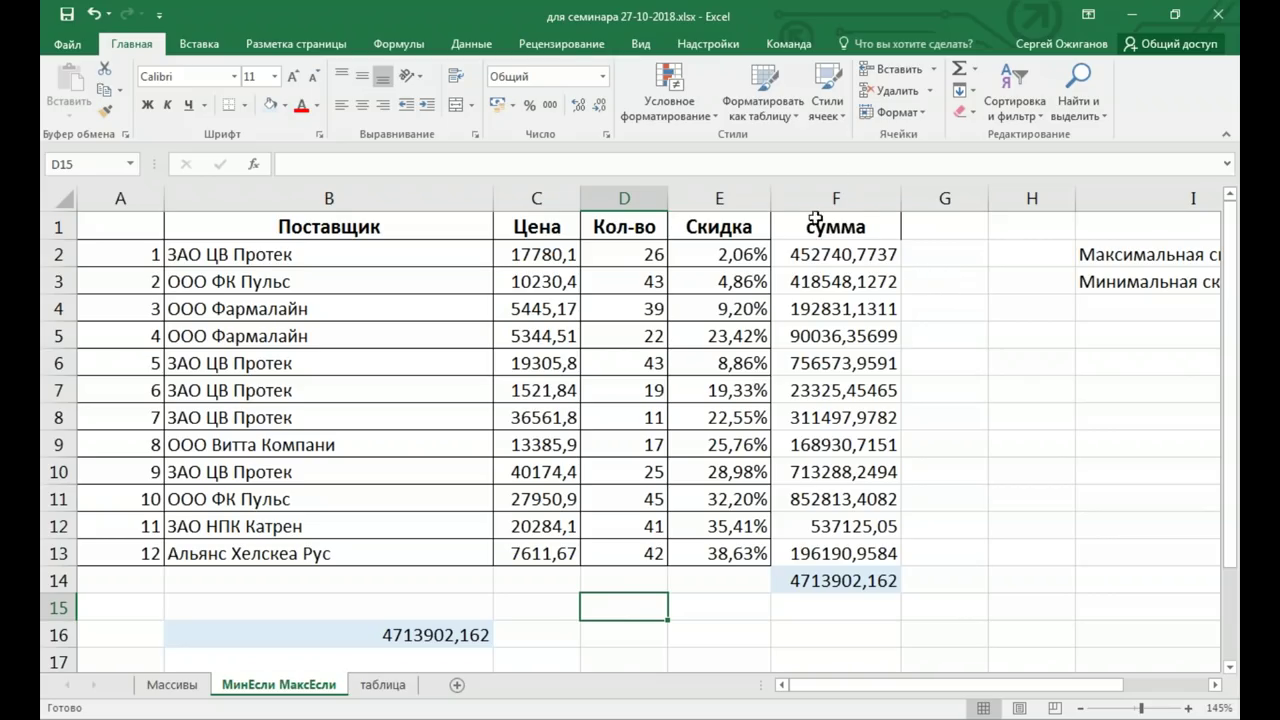
pyautogui.click(835, 197)
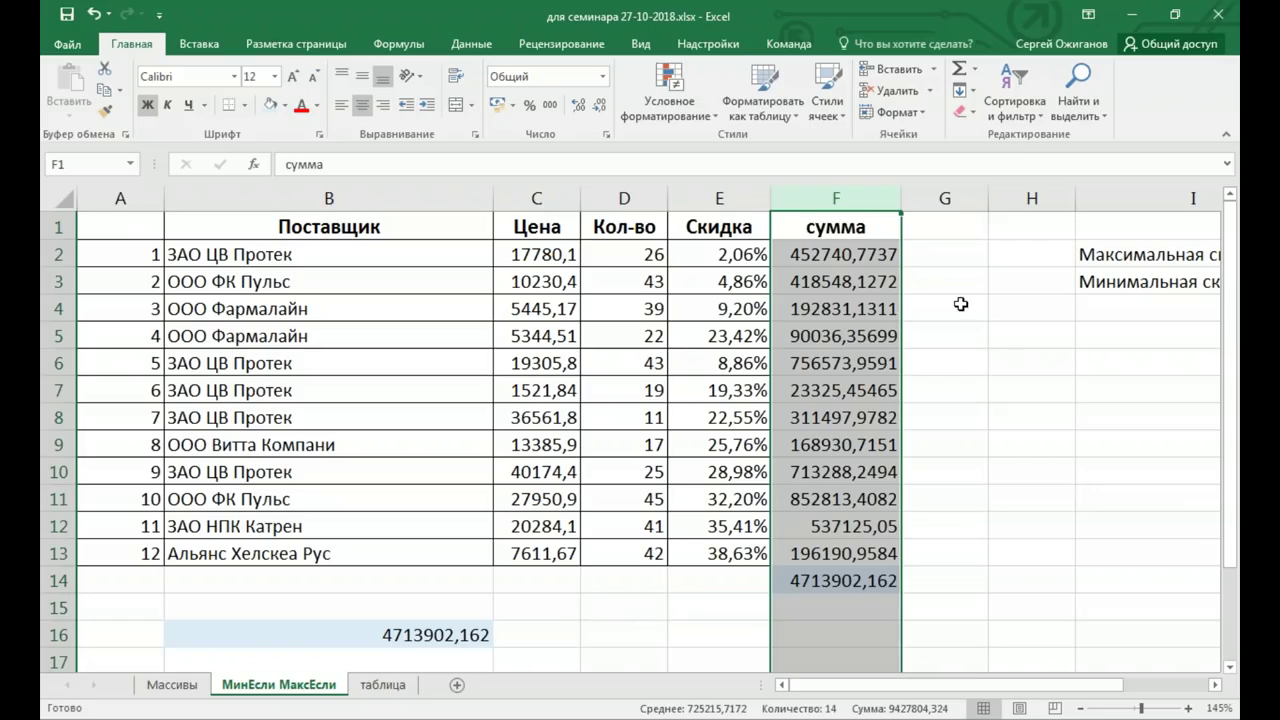
pyautogui.click(946, 263)
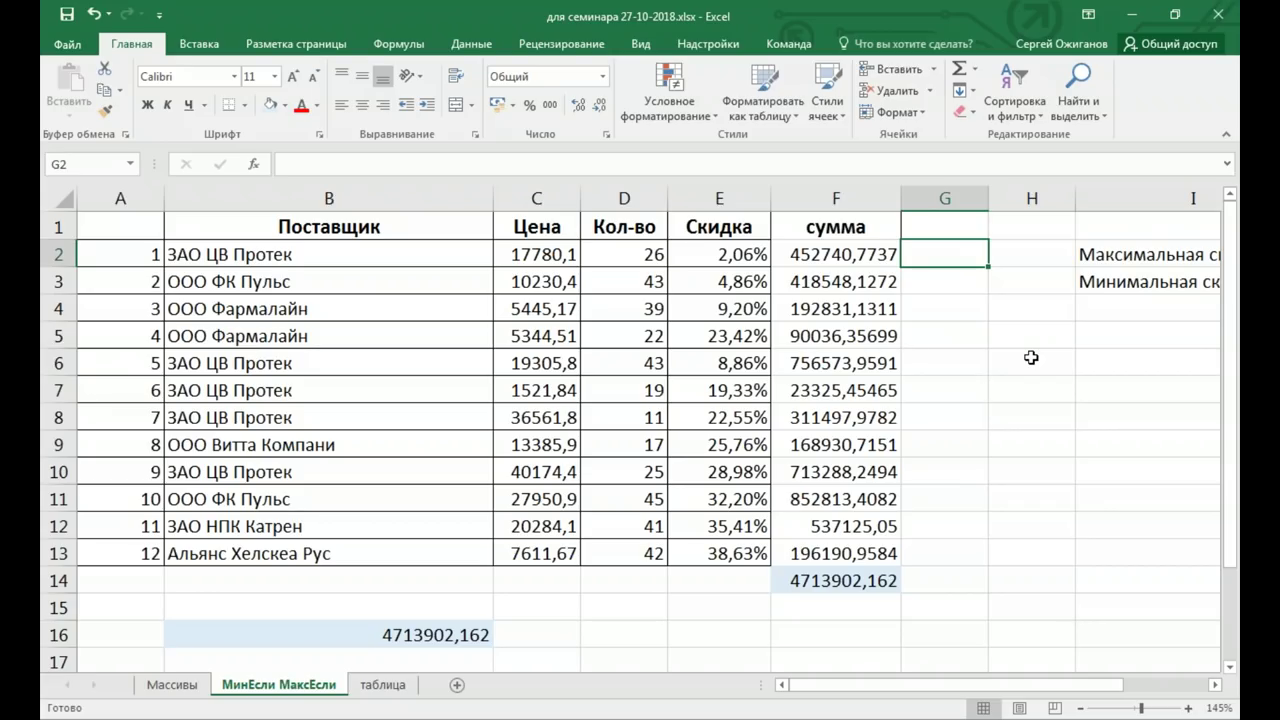
# Highlight the price, quantity and supplier ranges, then supplier ООО ФК Пульс in B3
pyautogui.moveTo(551, 263); pyautogui.dragTo(534, 510)
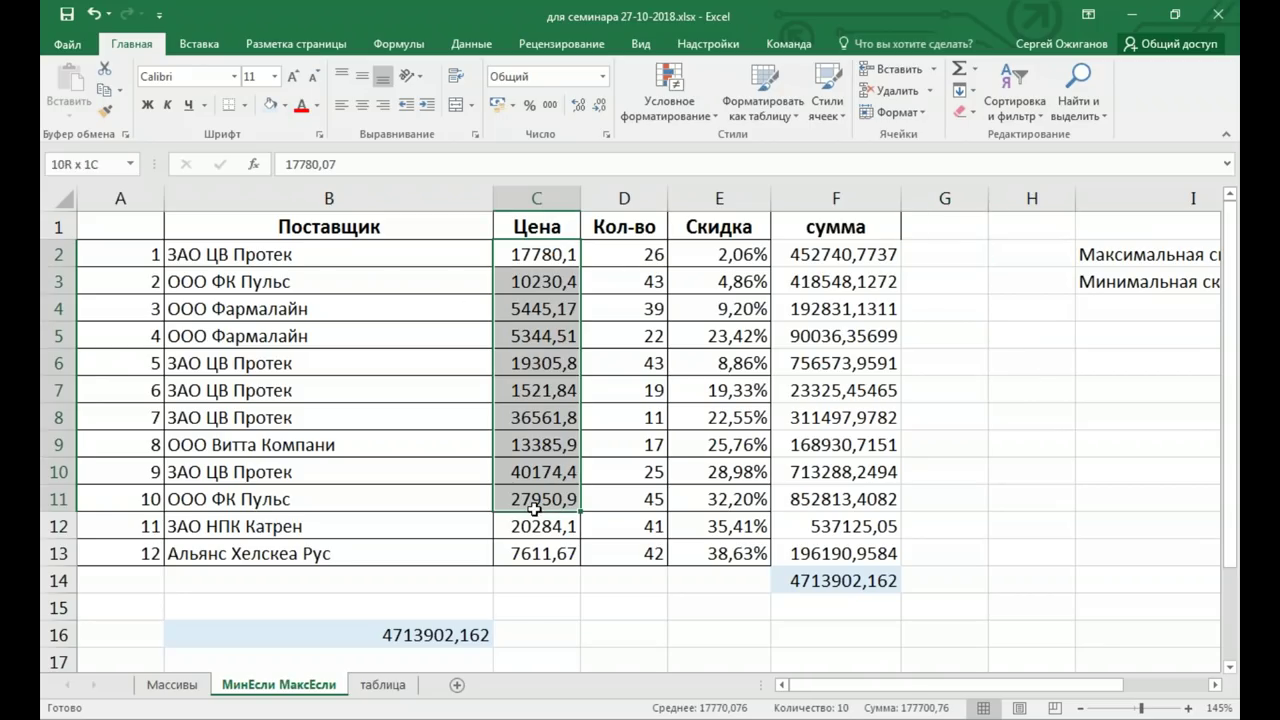
pyautogui.moveTo(645, 254); pyautogui.dragTo(634, 545)
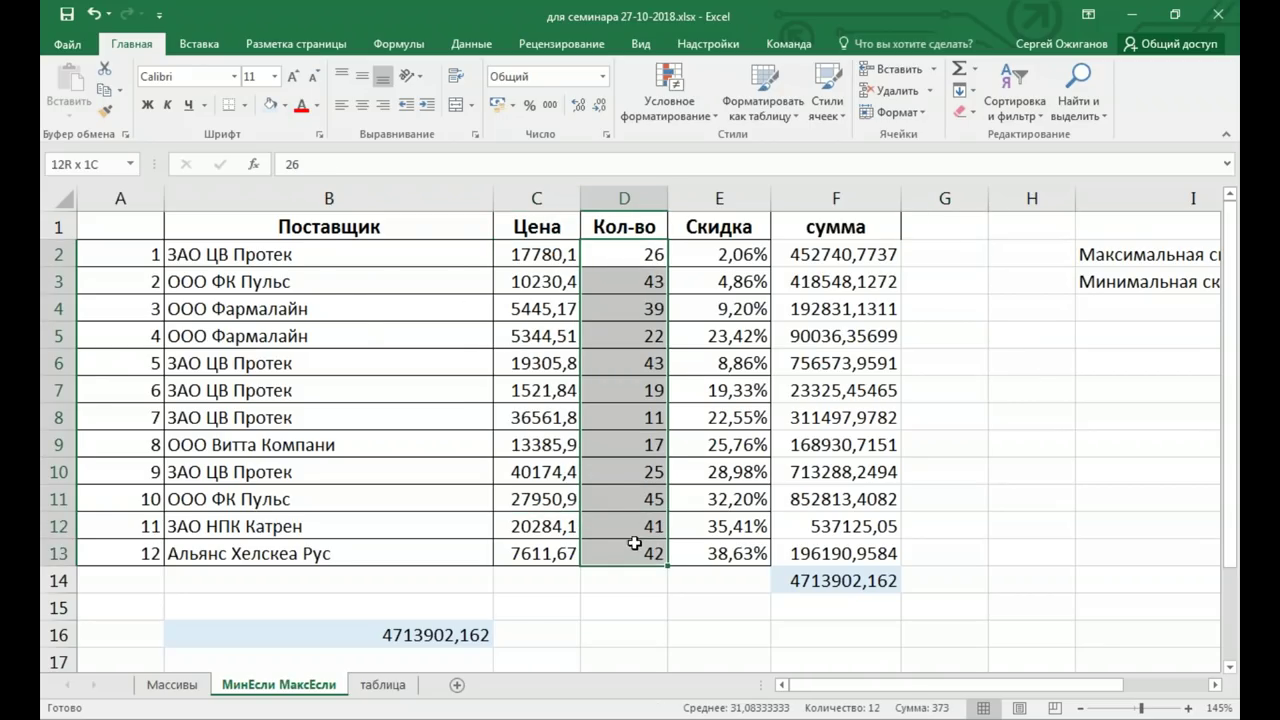
pyautogui.moveTo(322, 256); pyautogui.dragTo(345, 525)
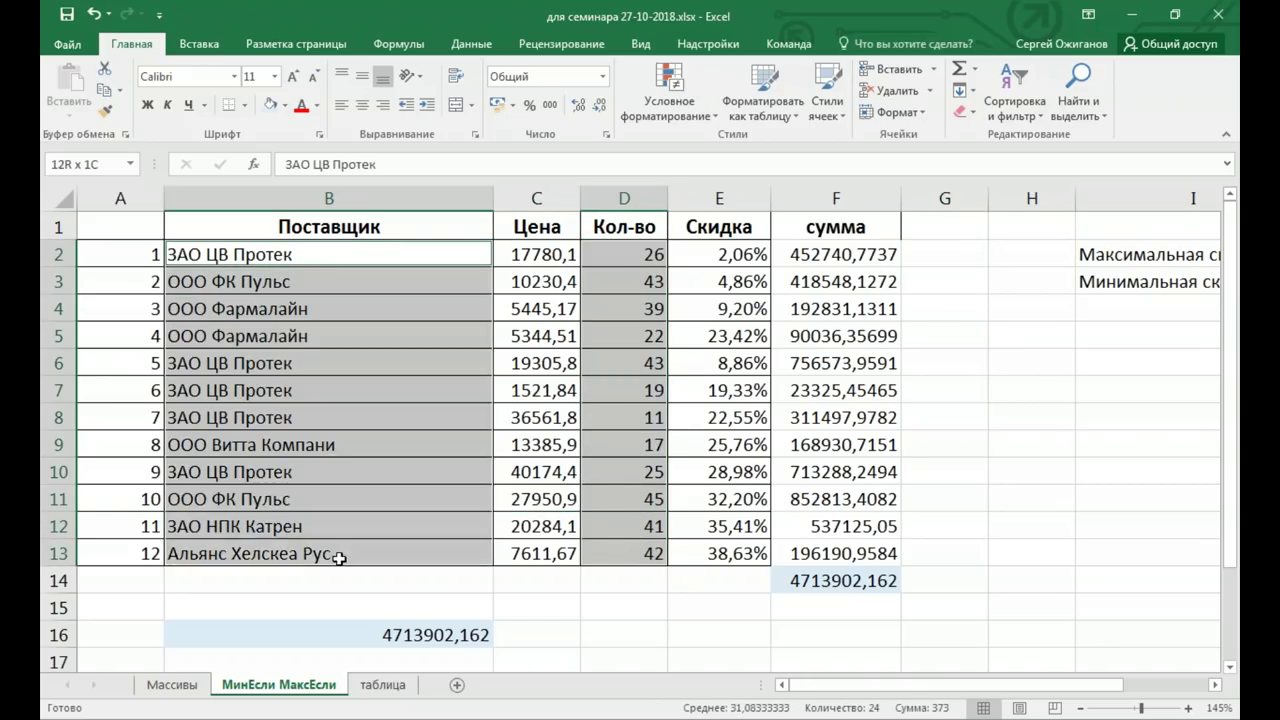
pyautogui.keyDown('ctrl'); pyautogui.click(373, 285); pyautogui.keyUp('ctrl')
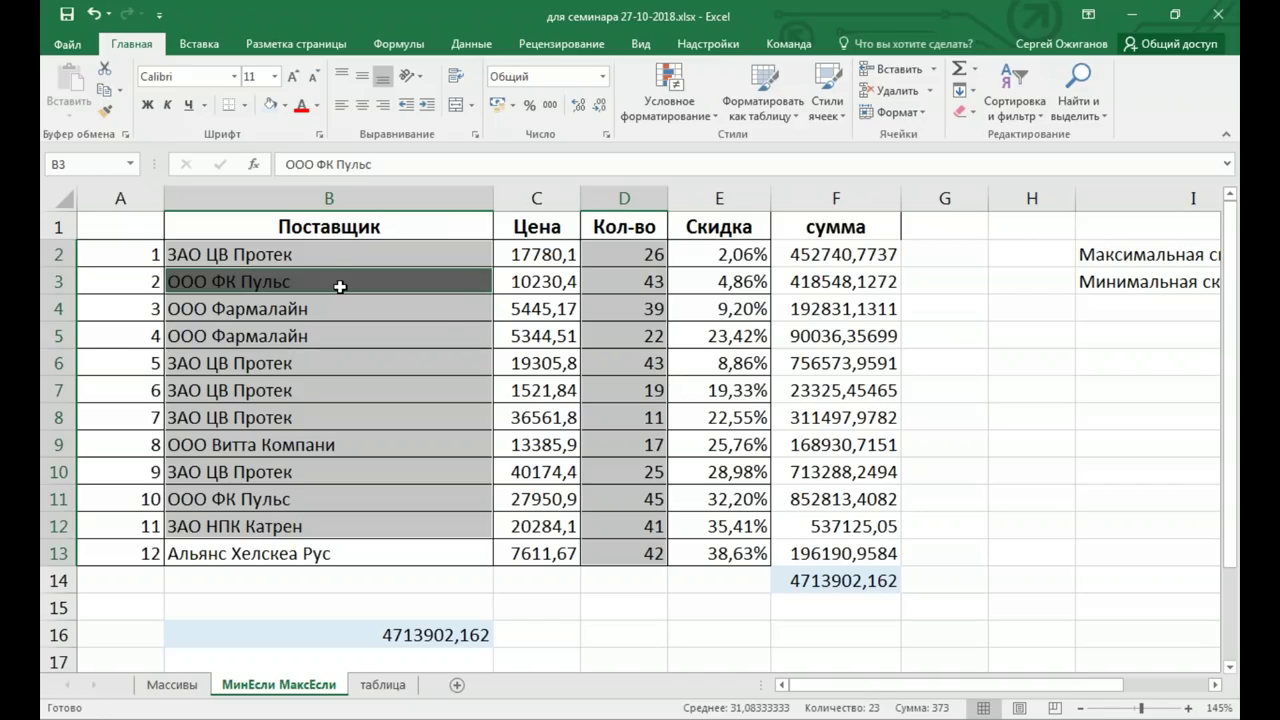
pyautogui.click(1217, 685)
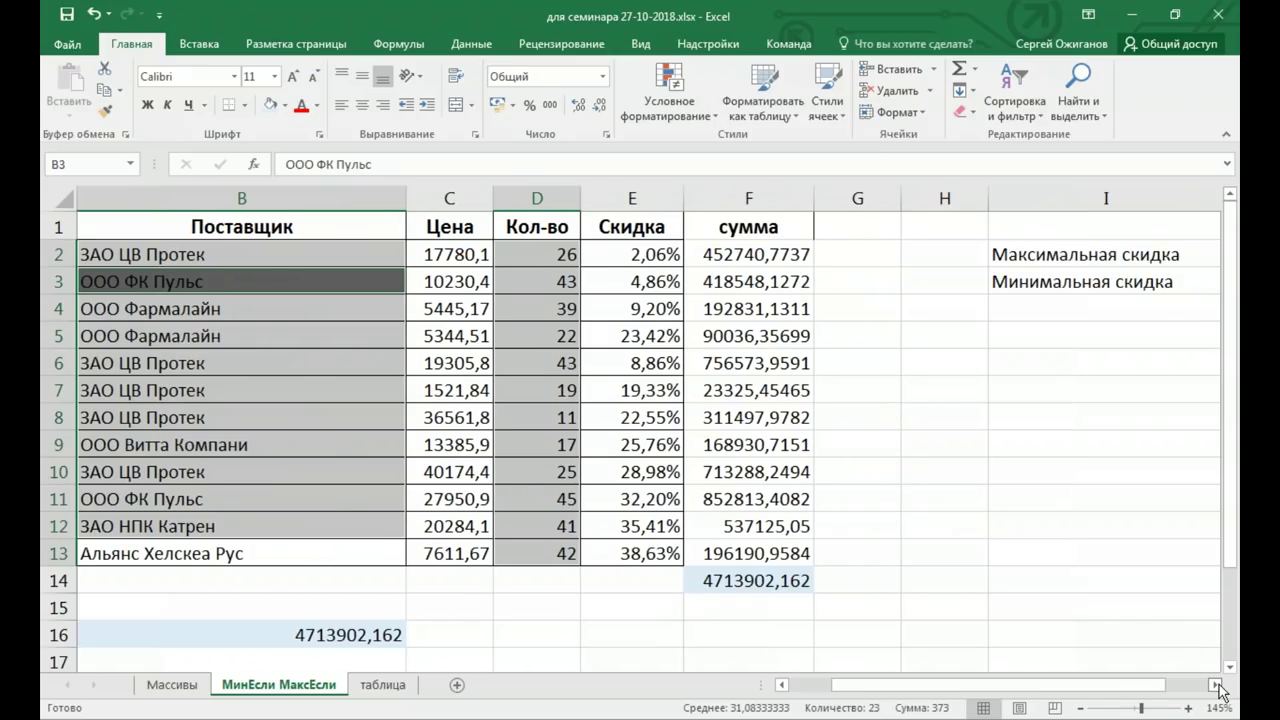
pyautogui.click(1217, 685)
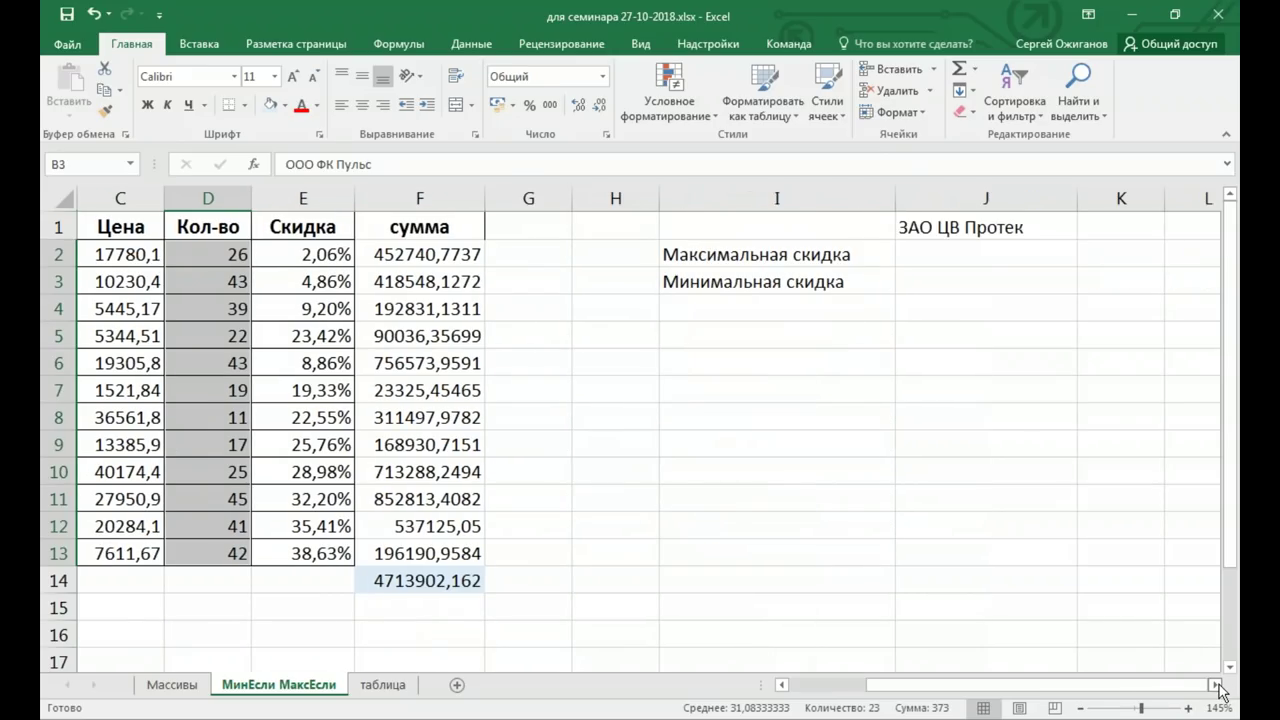
pyautogui.click(726, 255)
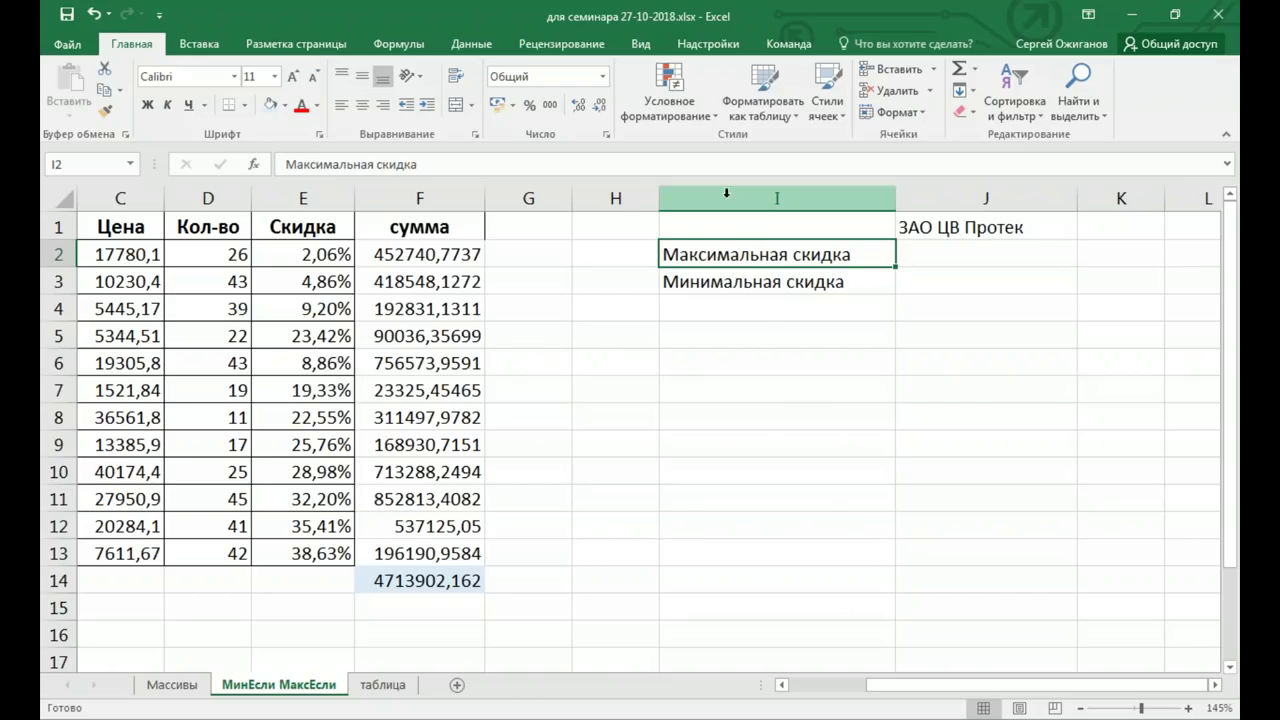
pyautogui.click(968, 230)
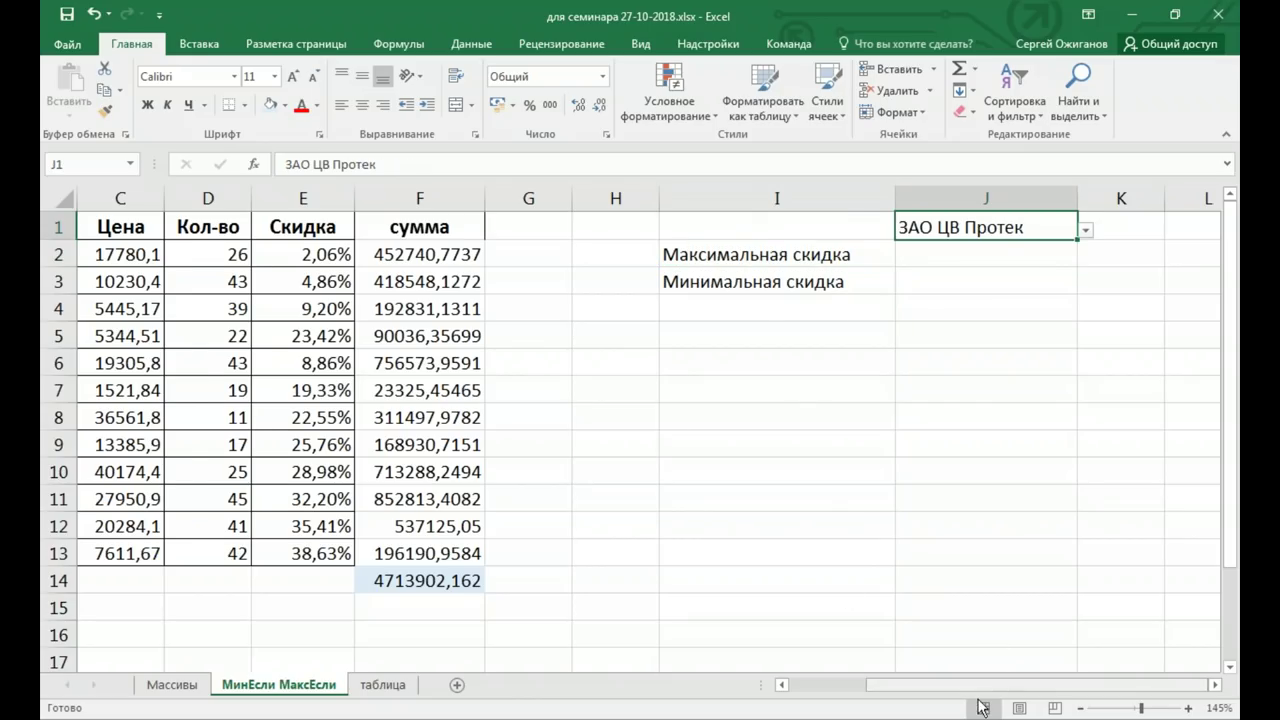
pyautogui.moveTo(970, 690); pyautogui.dragTo(993, 693)
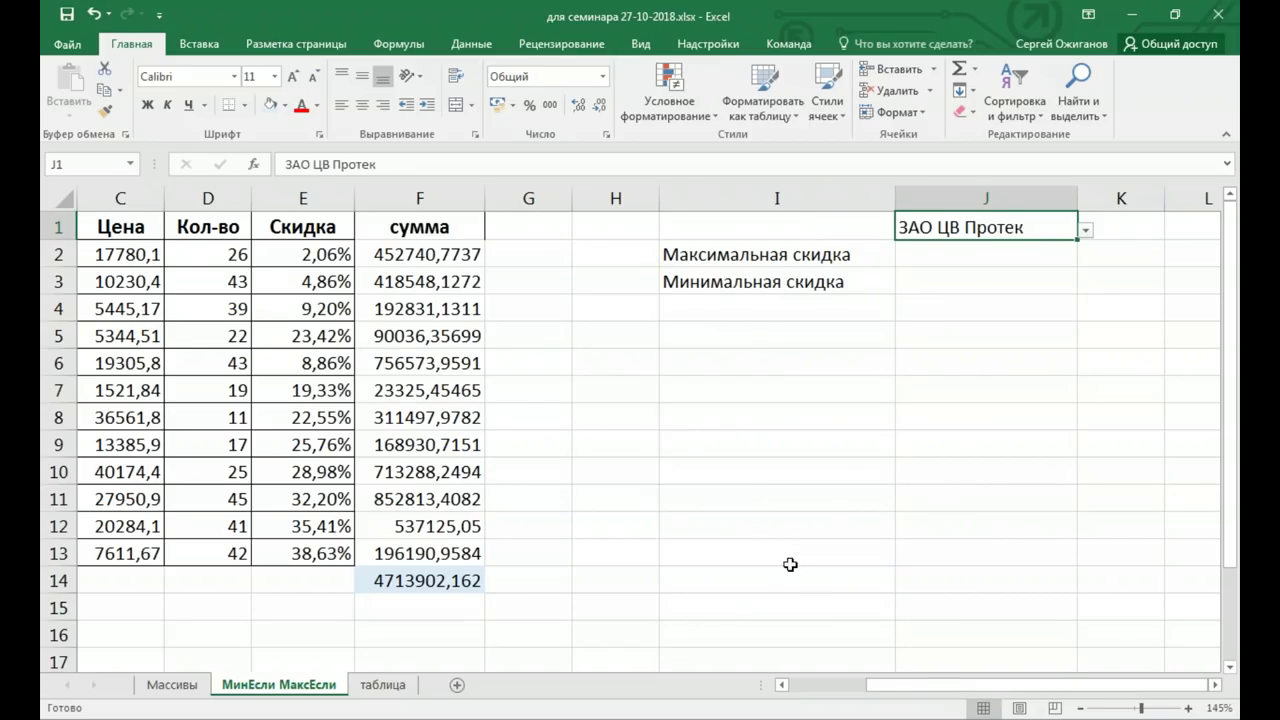
pyautogui.moveTo(927, 685); pyautogui.dragTo(886, 690)
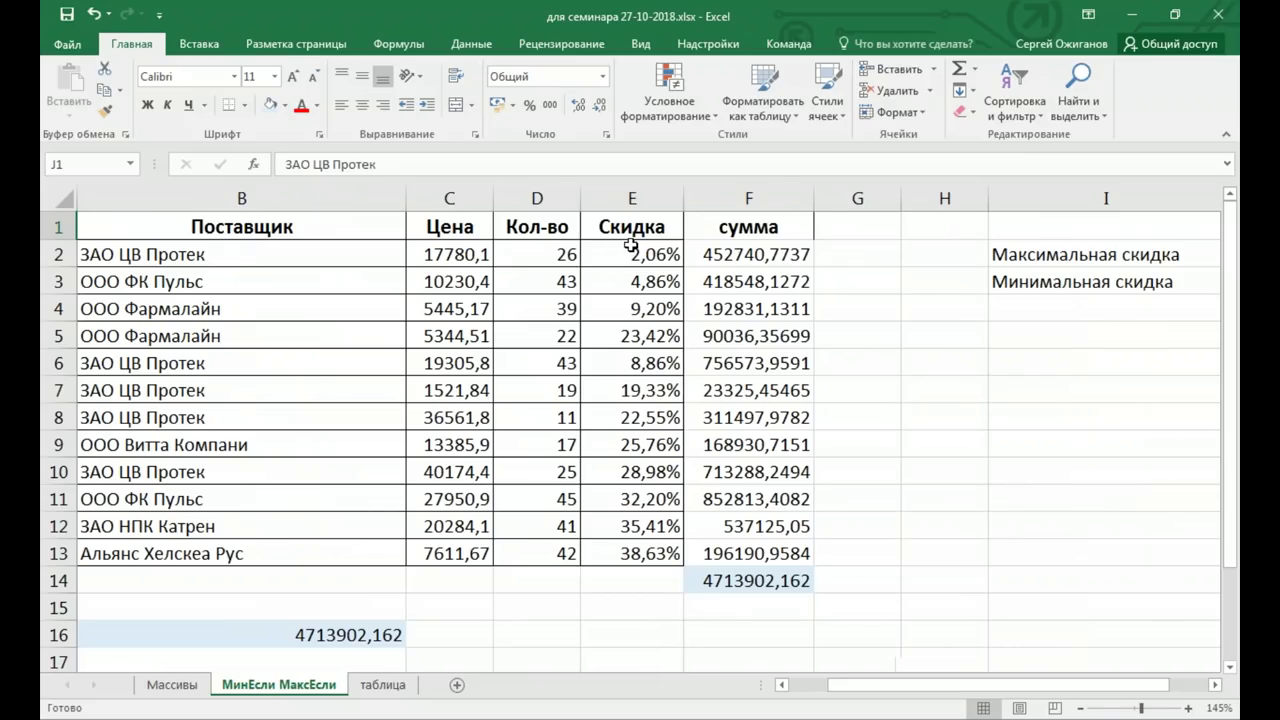
pyautogui.click(631, 250)
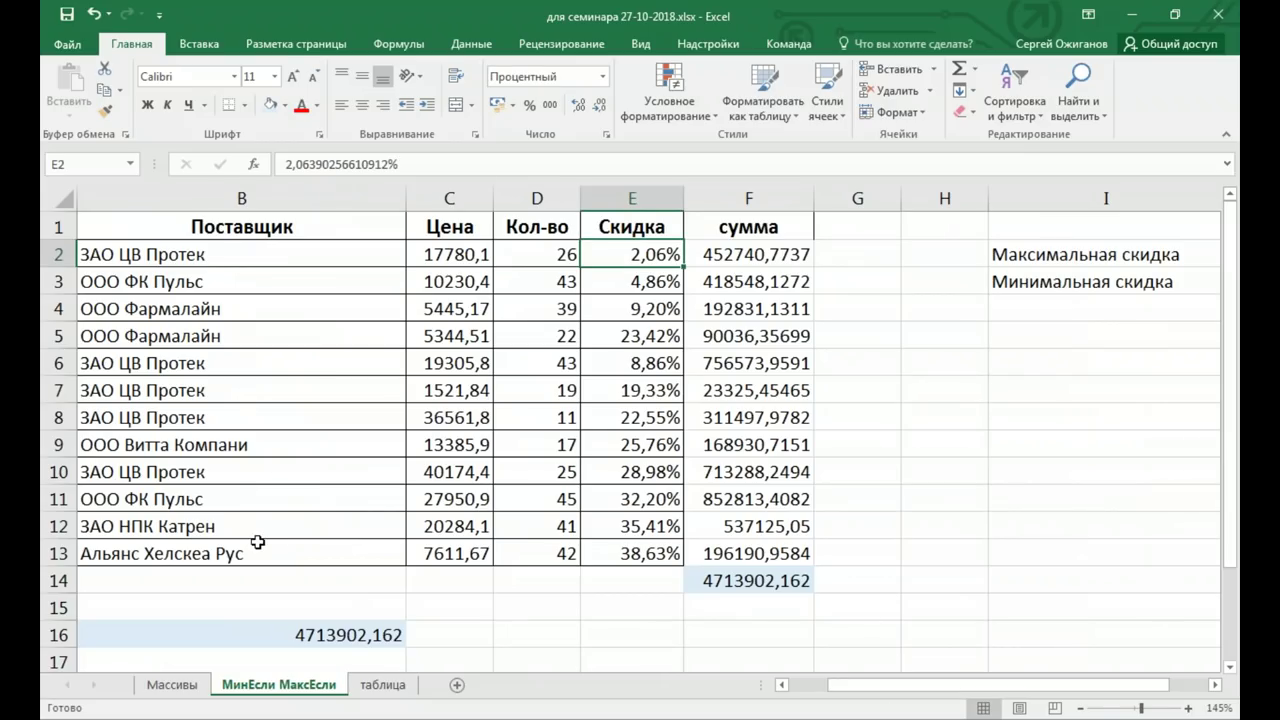
# Enter the header 'доп столбец' in G1 and widen column G to fit it
pyautogui.click(857, 227)
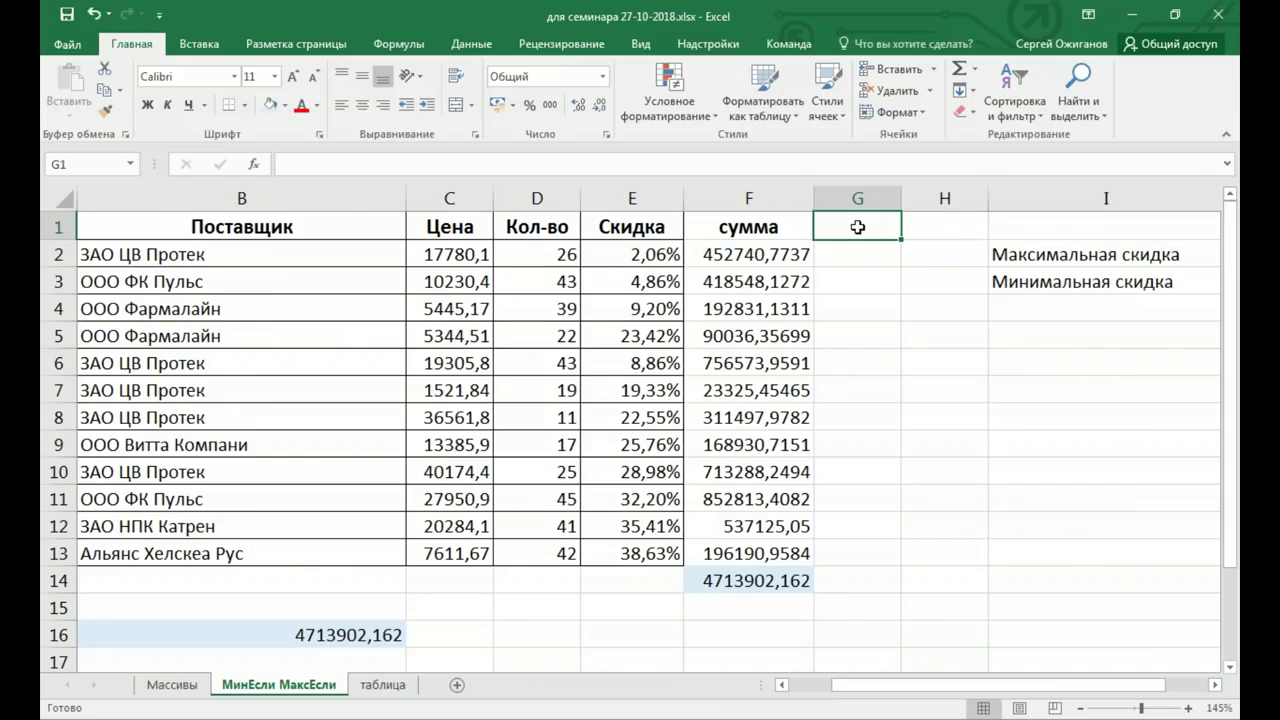
pyautogui.write('доп ')
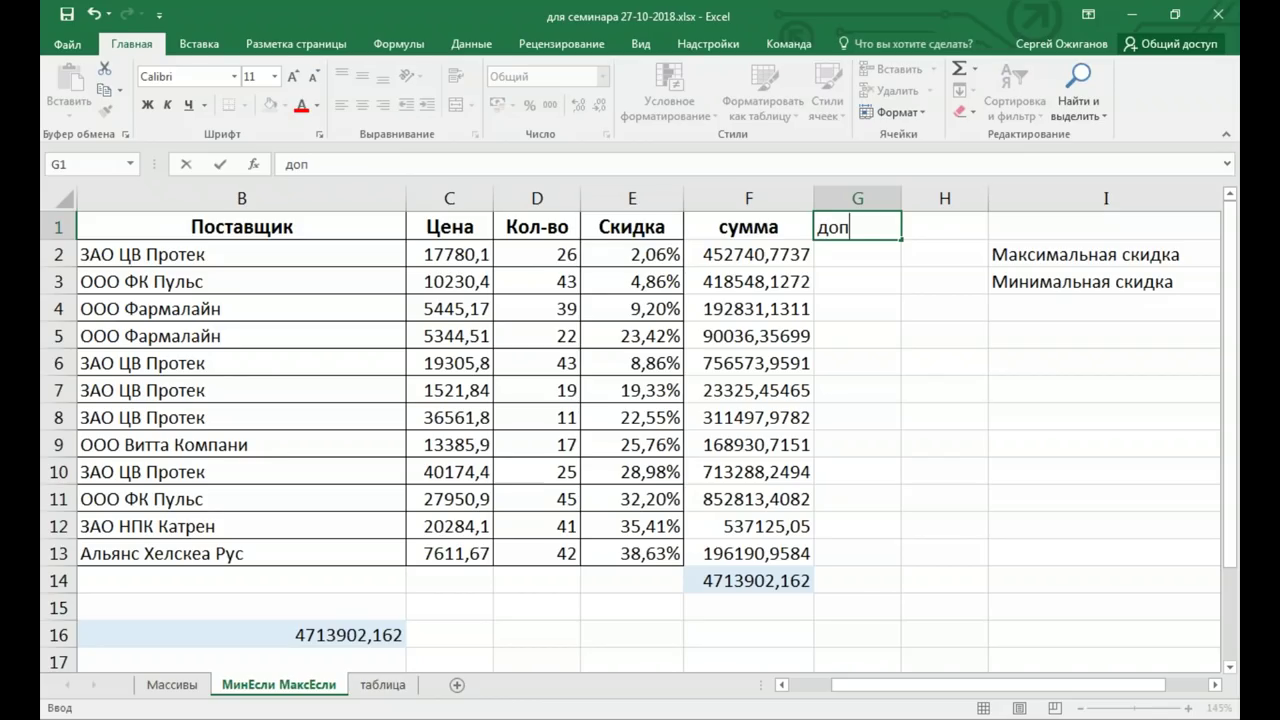
pyautogui.write('столбец')
pyautogui.press('Return')
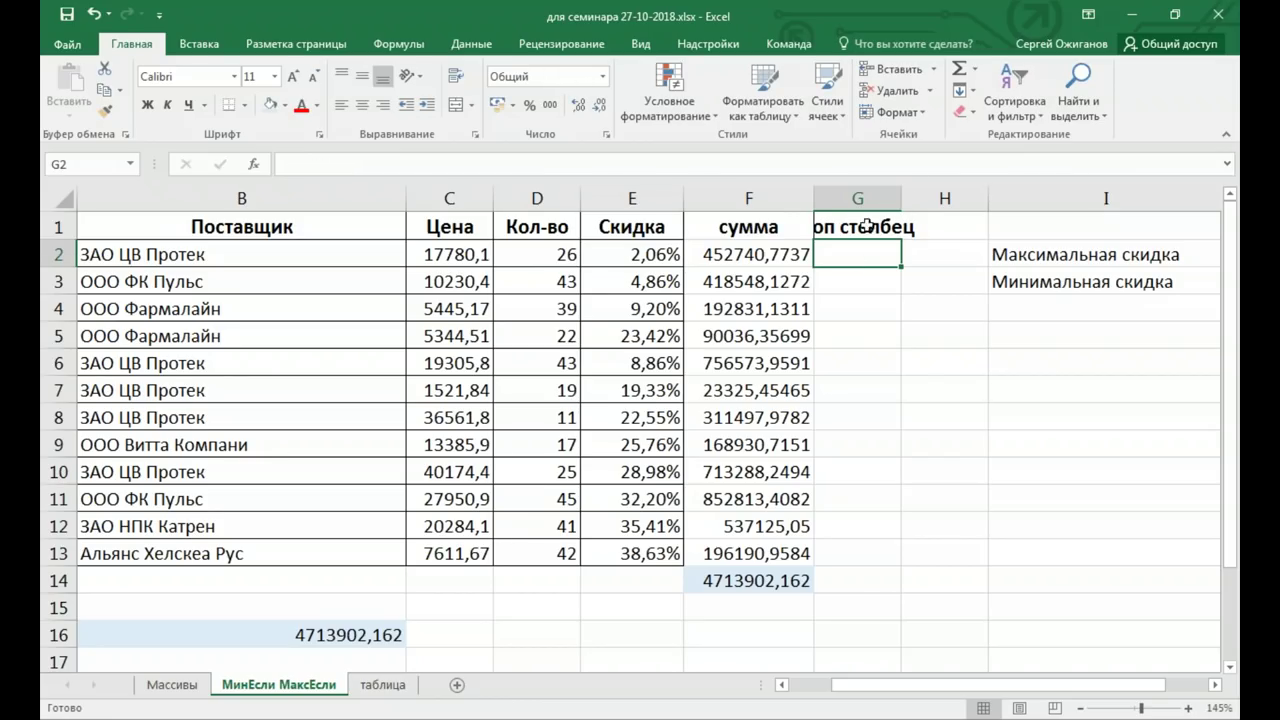
pyautogui.moveTo(899, 201); pyautogui.dragTo(975, 201)
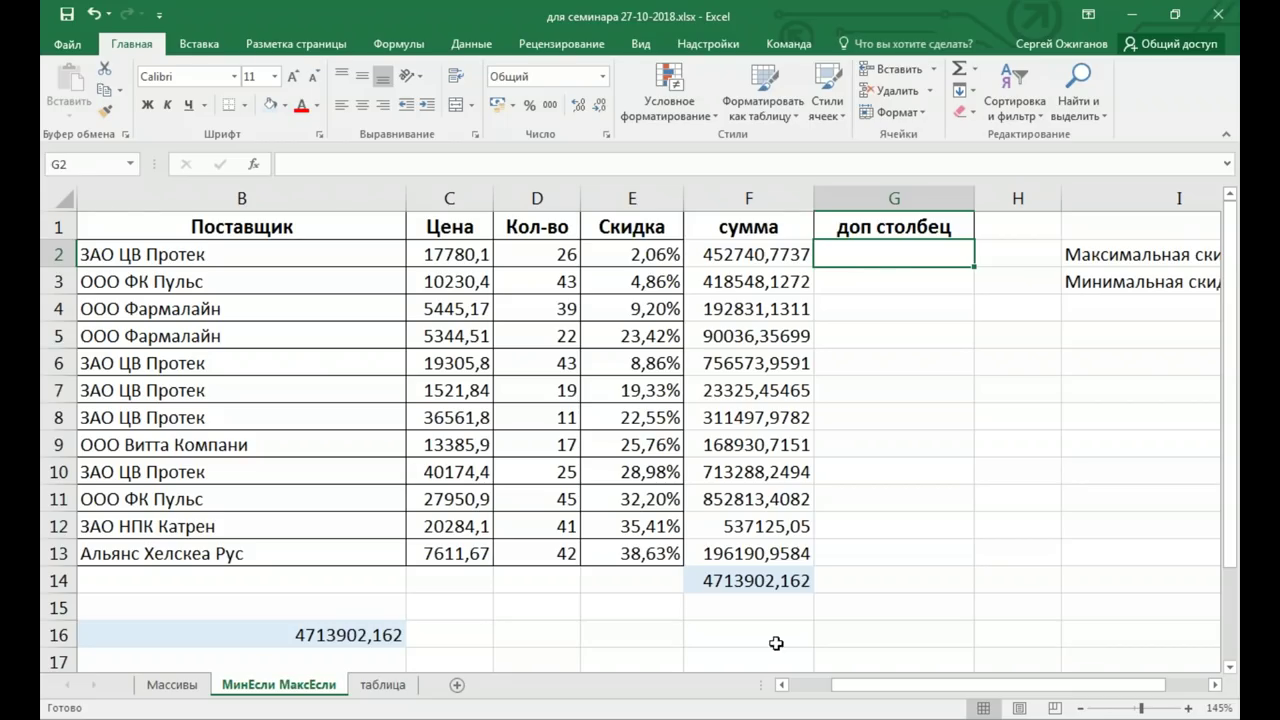
# Enter a note in B19 reading 0 или "" или №Н/Д
pyautogui.scroll(-1, 408, 623)
pyautogui.scroll(-2, 357, 514)
pyautogui.click(349, 477)
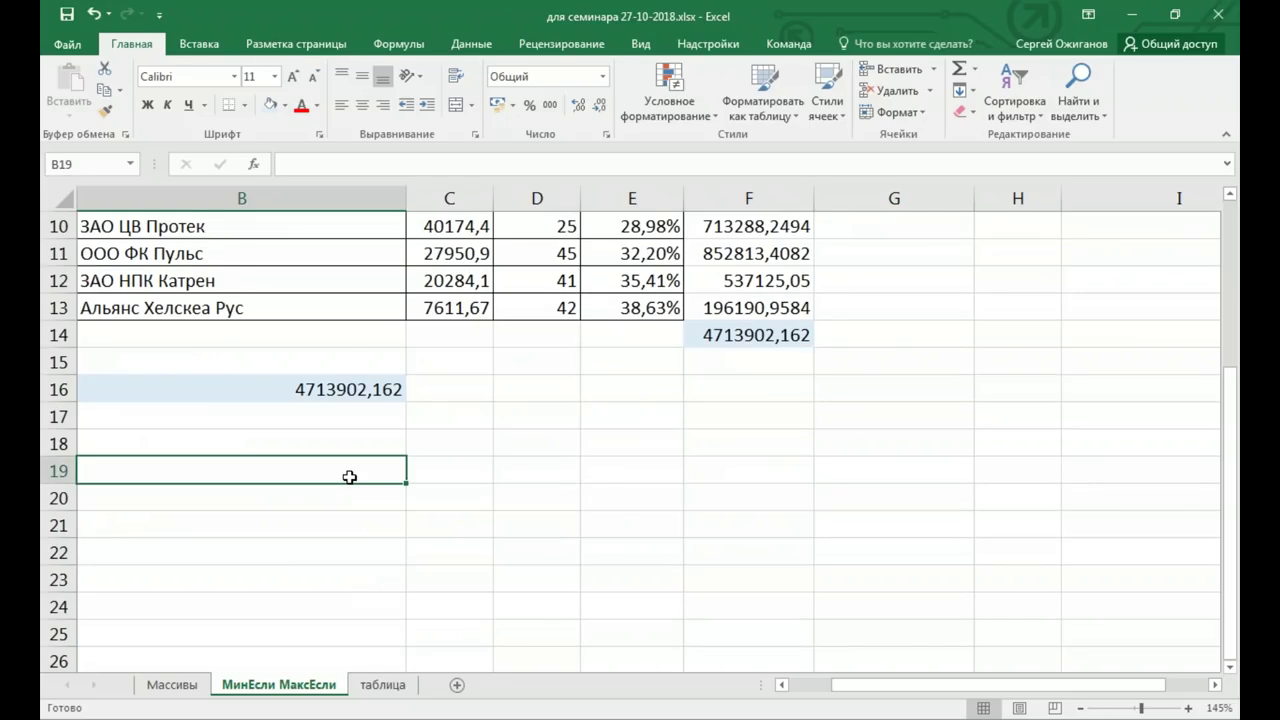
pyautogui.write('0')
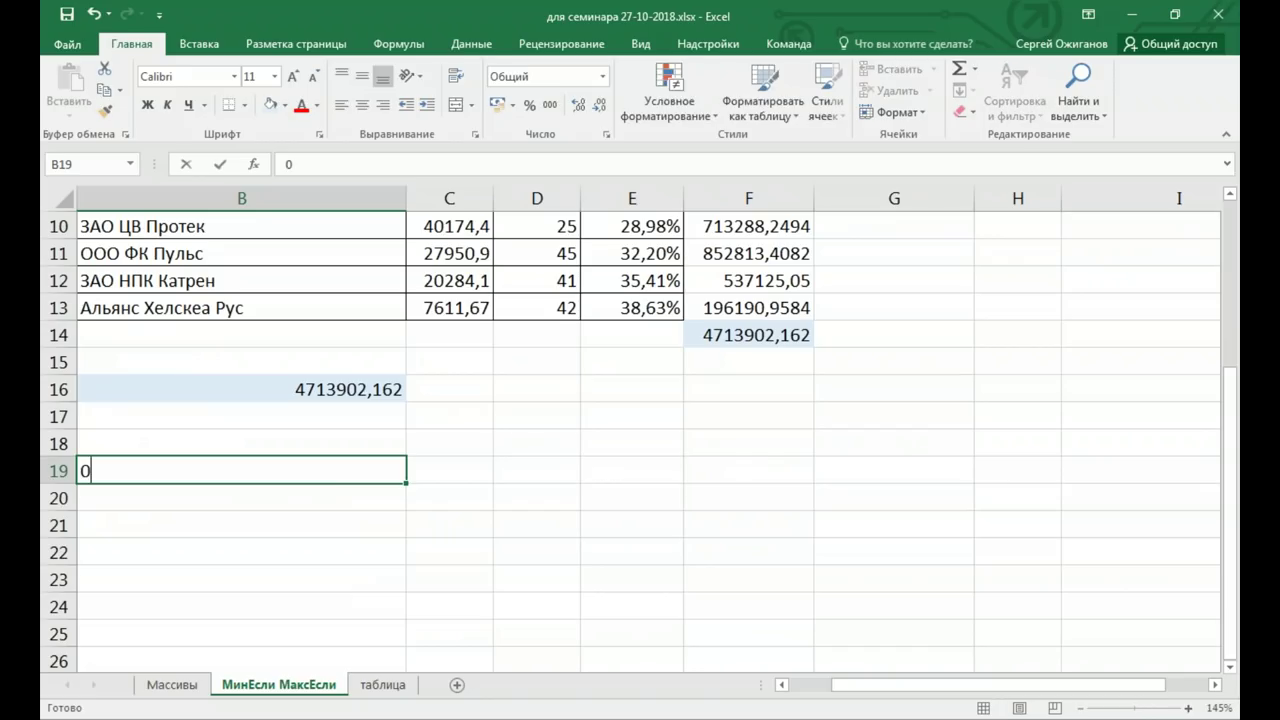
pyautogui.write(' или')
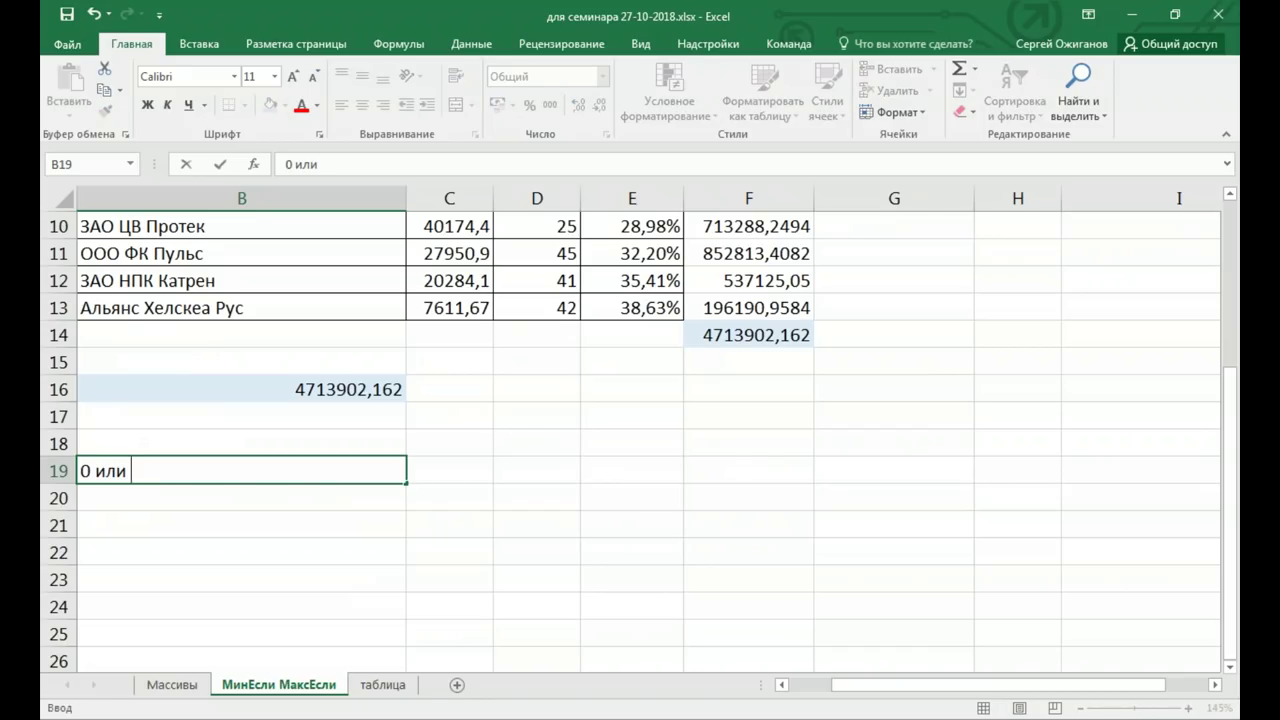
pyautogui.write(' ""')
pyautogui.write(' или ')
pyautogui.write('№')
pyautogui.press('BackSpace')
pyautogui.write('№')
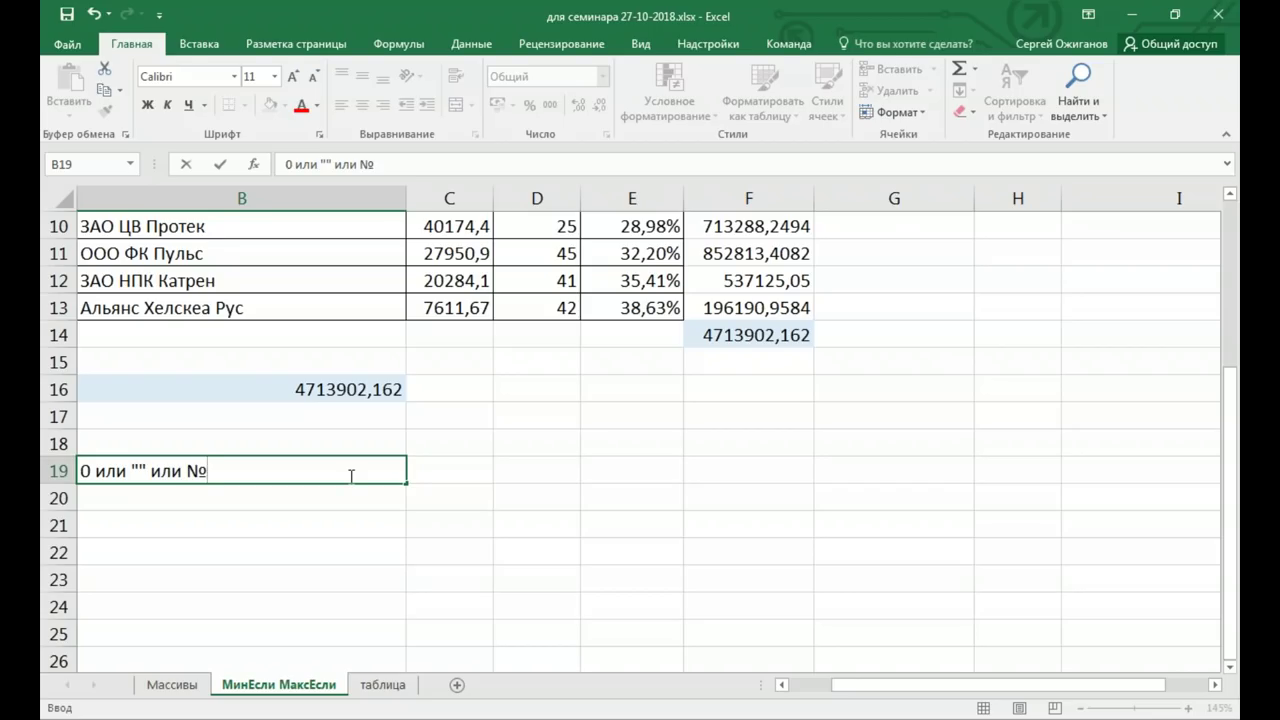
pyautogui.write('Н/Д')
pyautogui.press('Return')
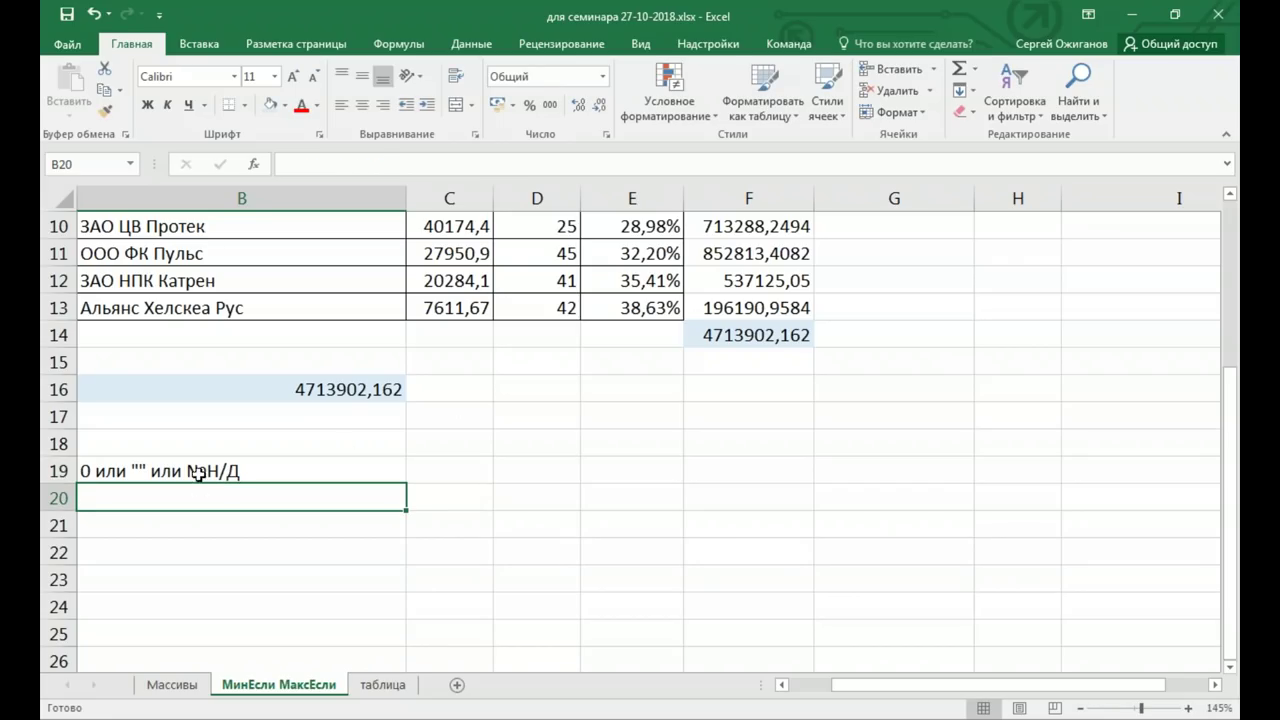
# Correct the B19 note to read 0 или "" или #Н/Д
pyautogui.doubleClick(198, 475)
pyautogui.press('BackSpace')
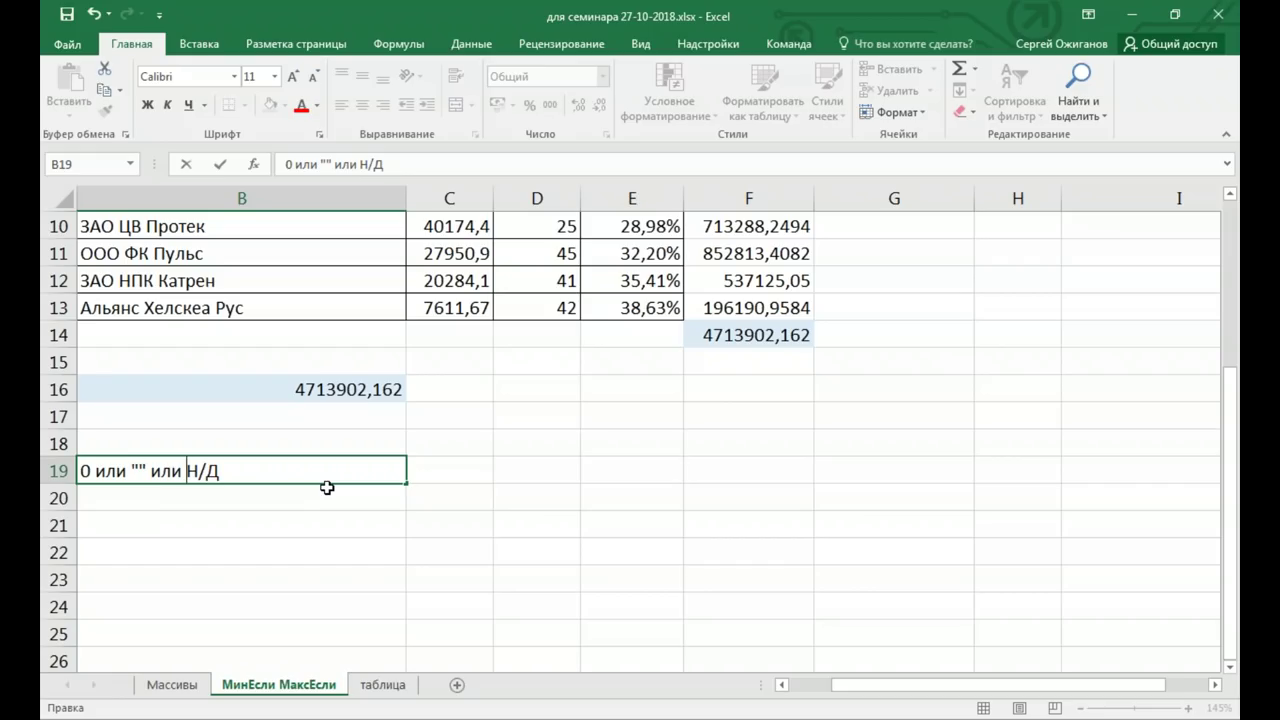
pyautogui.press('alt')
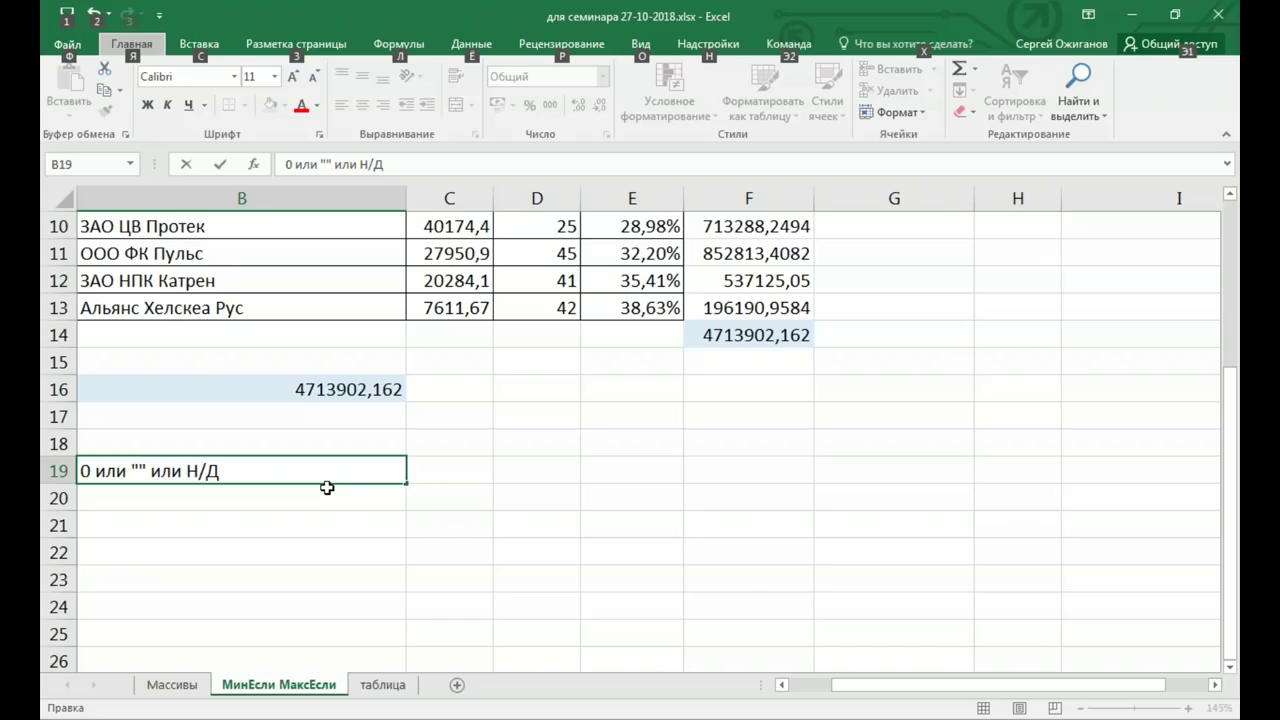
pyautogui.click(361, 164)
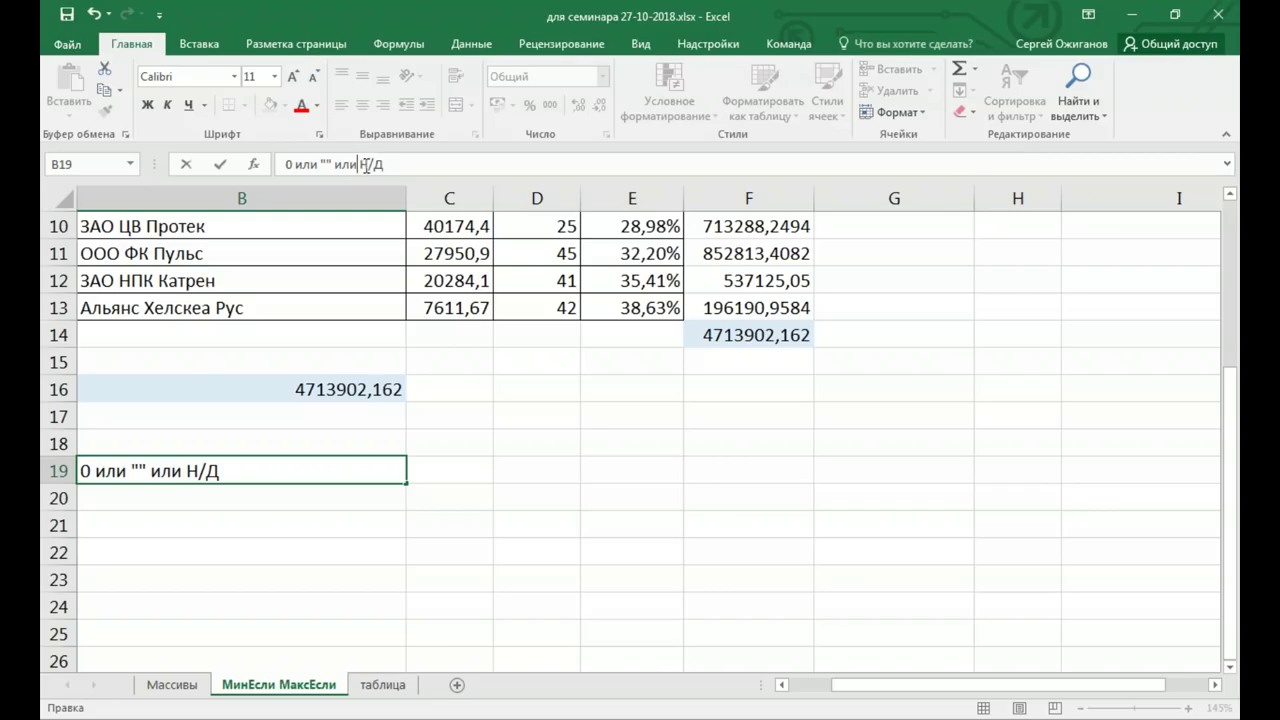
pyautogui.write('#')
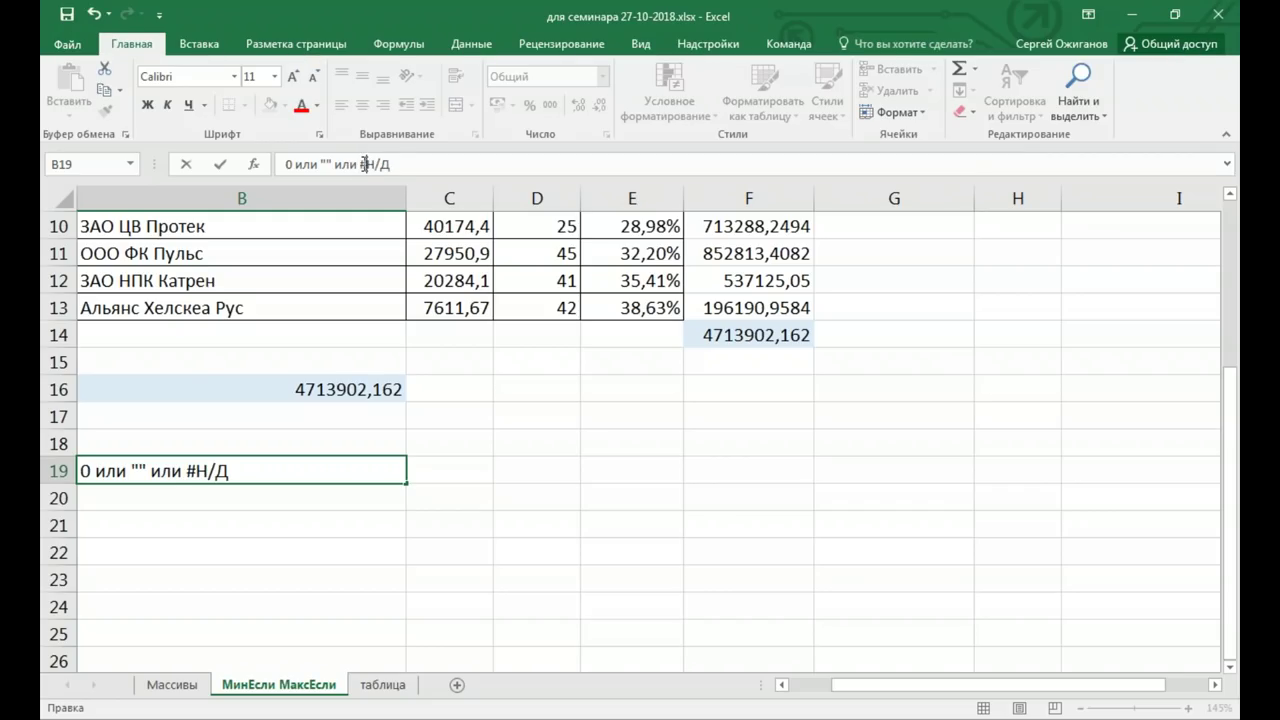
pyautogui.press('Return')
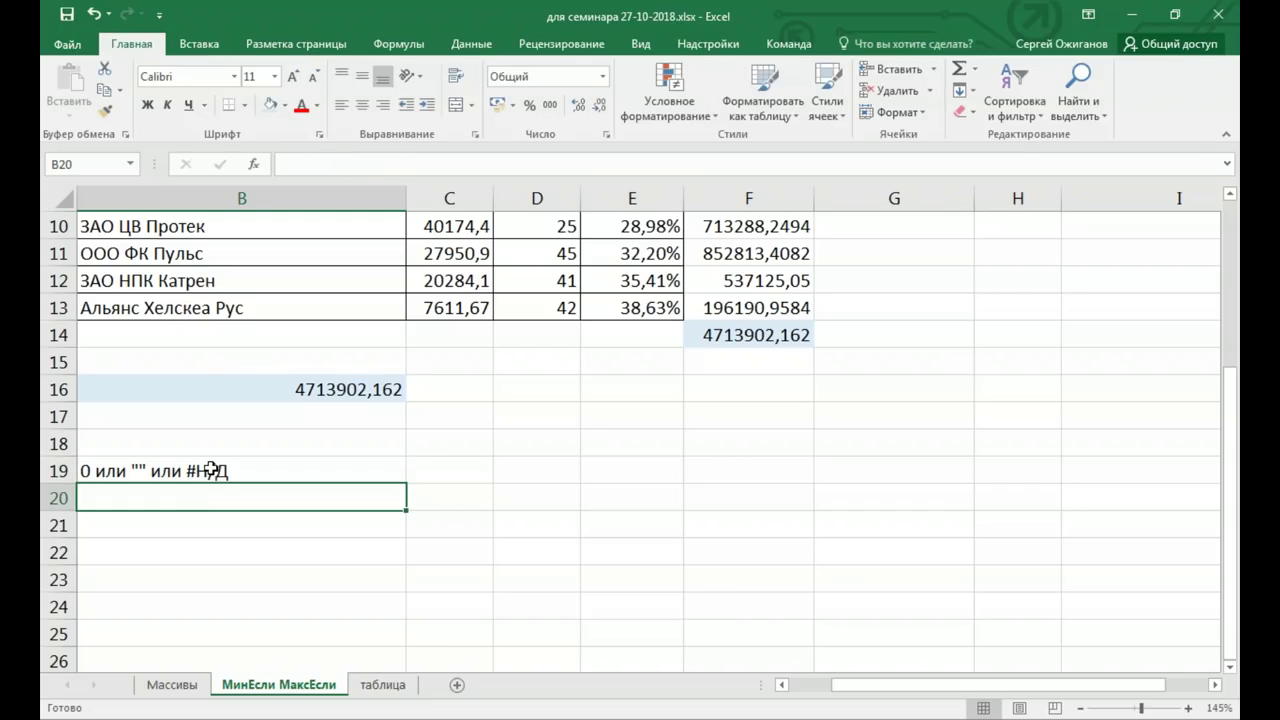
pyautogui.click(138, 471)
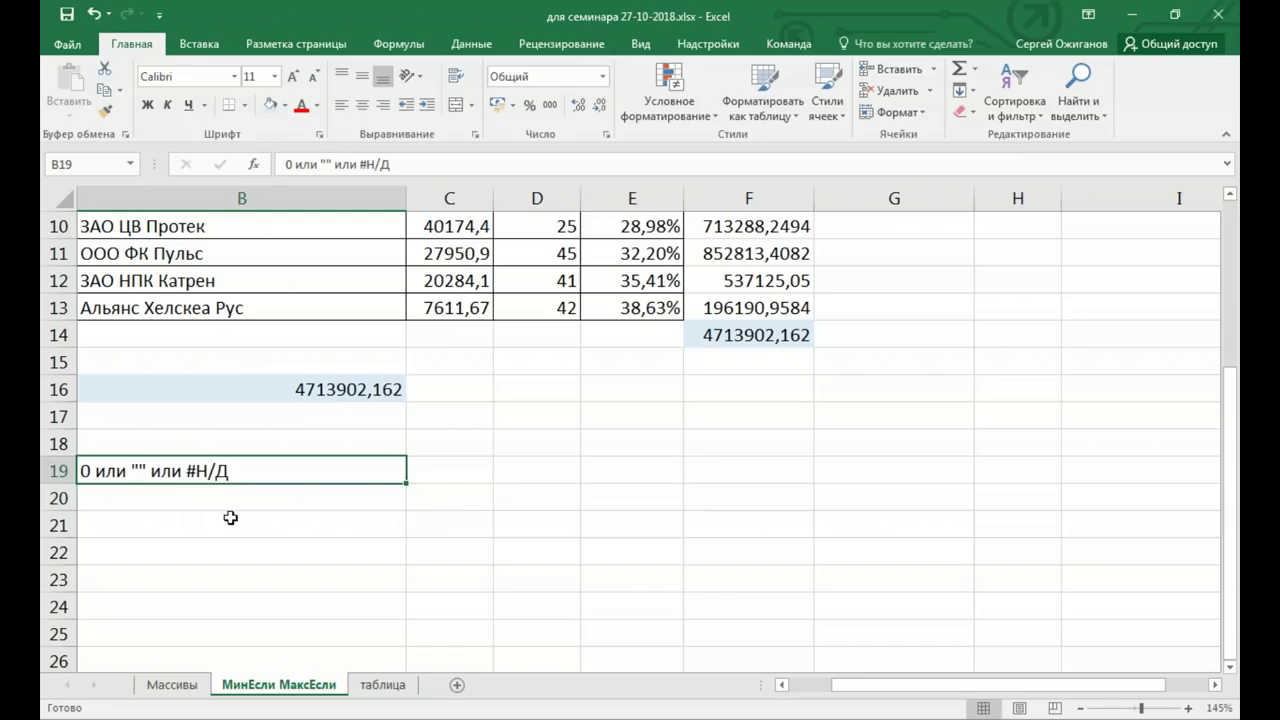
pyautogui.click(557, 472)
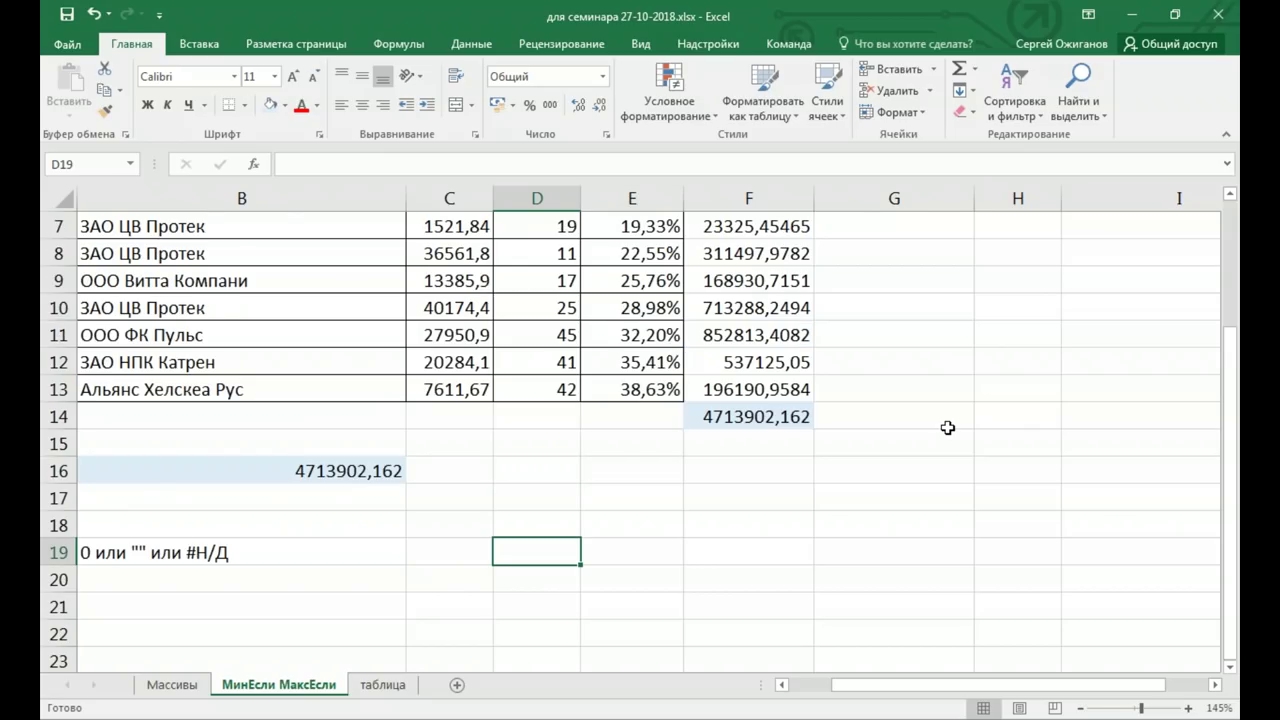
# Begin an ЕСЛИ formula in G2 with supplier cell B2 as the condition
pyautogui.scroll(1, 947, 428)
pyautogui.scroll(1, 947, 428)
pyautogui.click(884, 253)
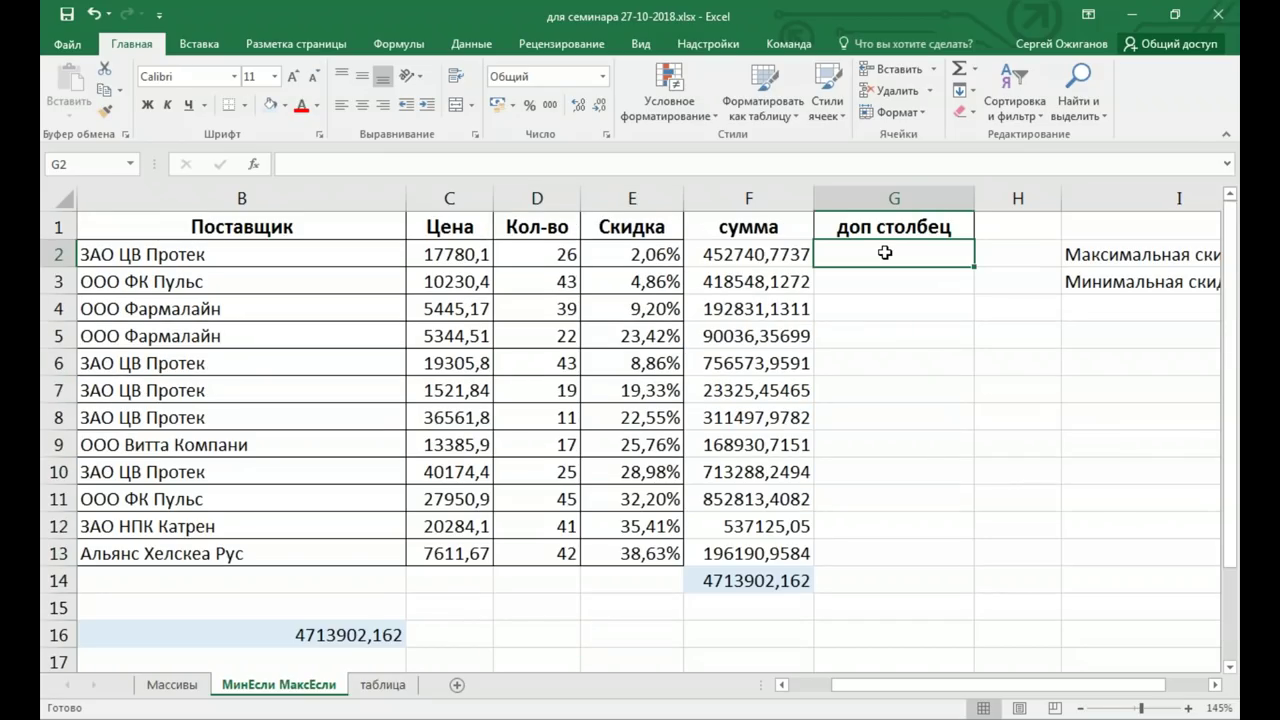
pyautogui.write('=')
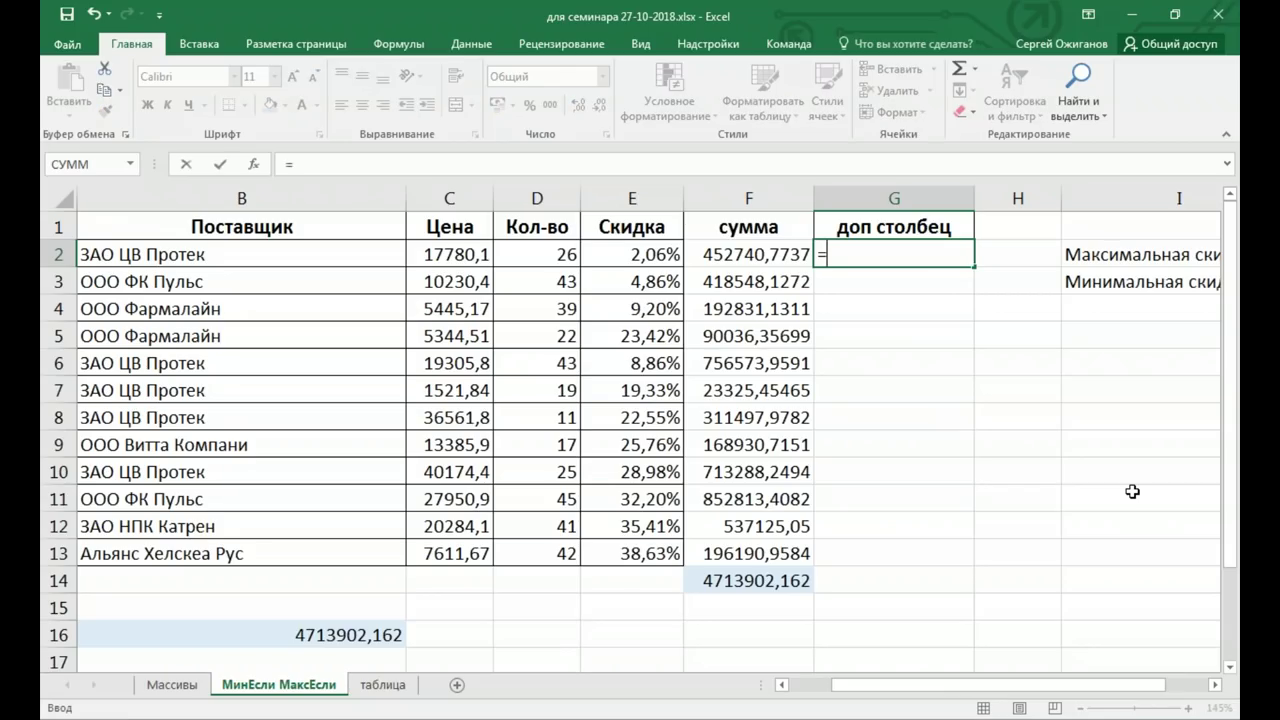
pyautogui.write('ес')
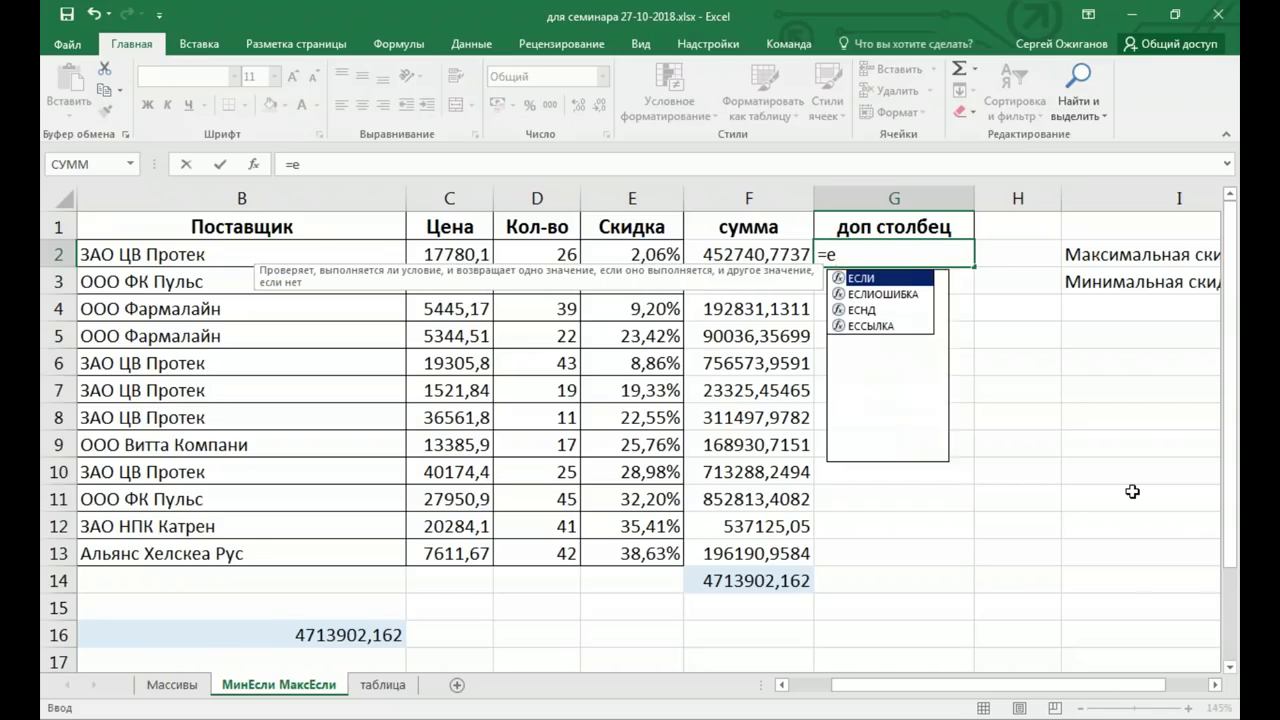
pyautogui.press('Tab')
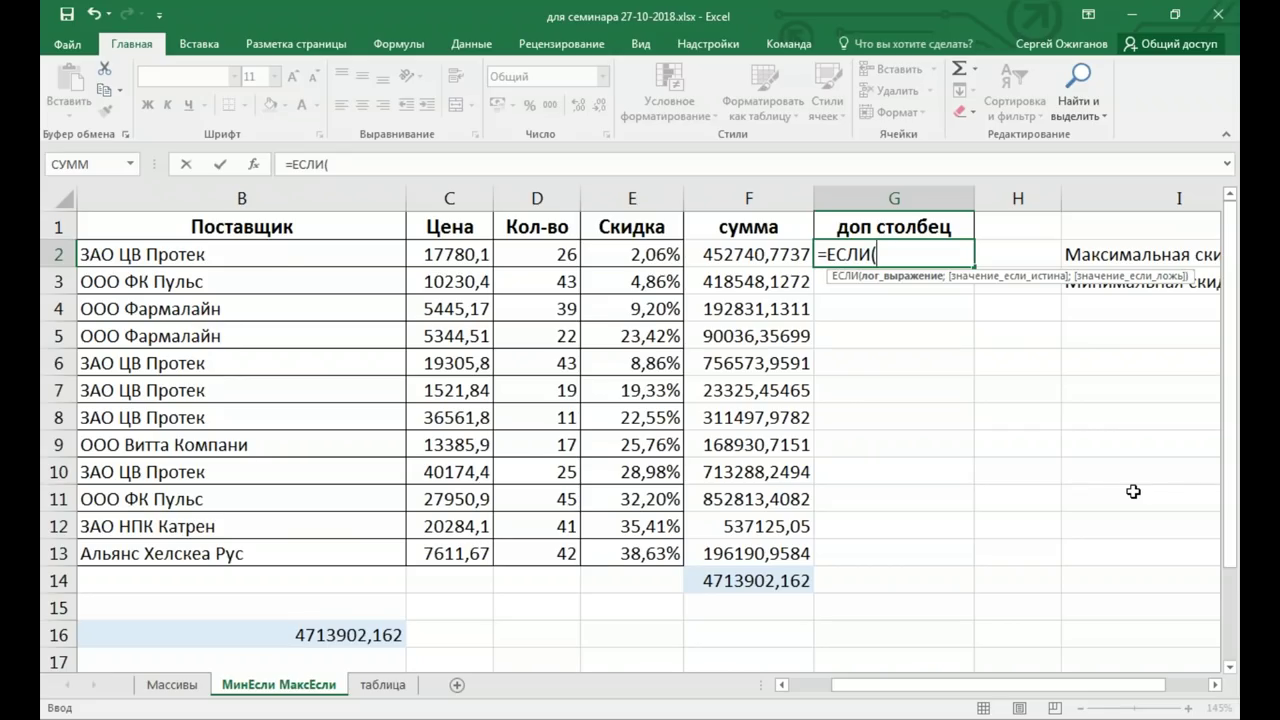
pyautogui.click(286, 257)
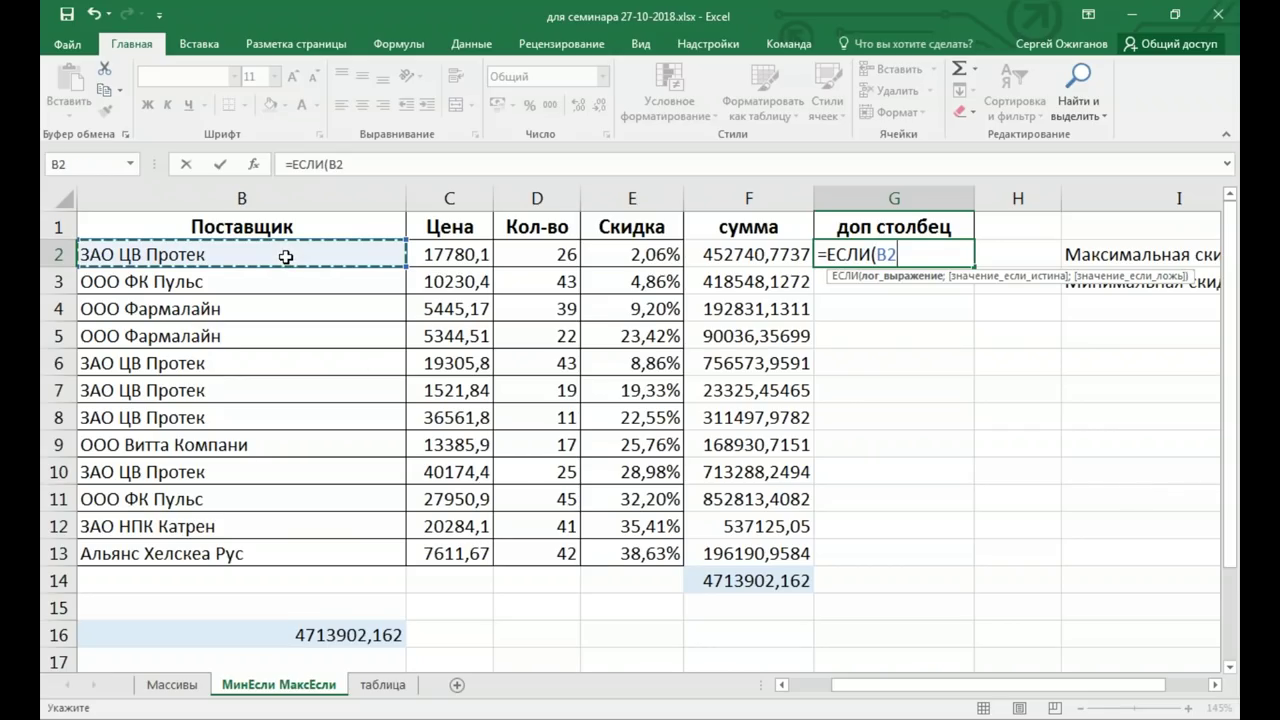
# Complete G2 as =ЕСЛИ(B2=$J$1;E2;0), with J1 made absolute
pyautogui.write('=')
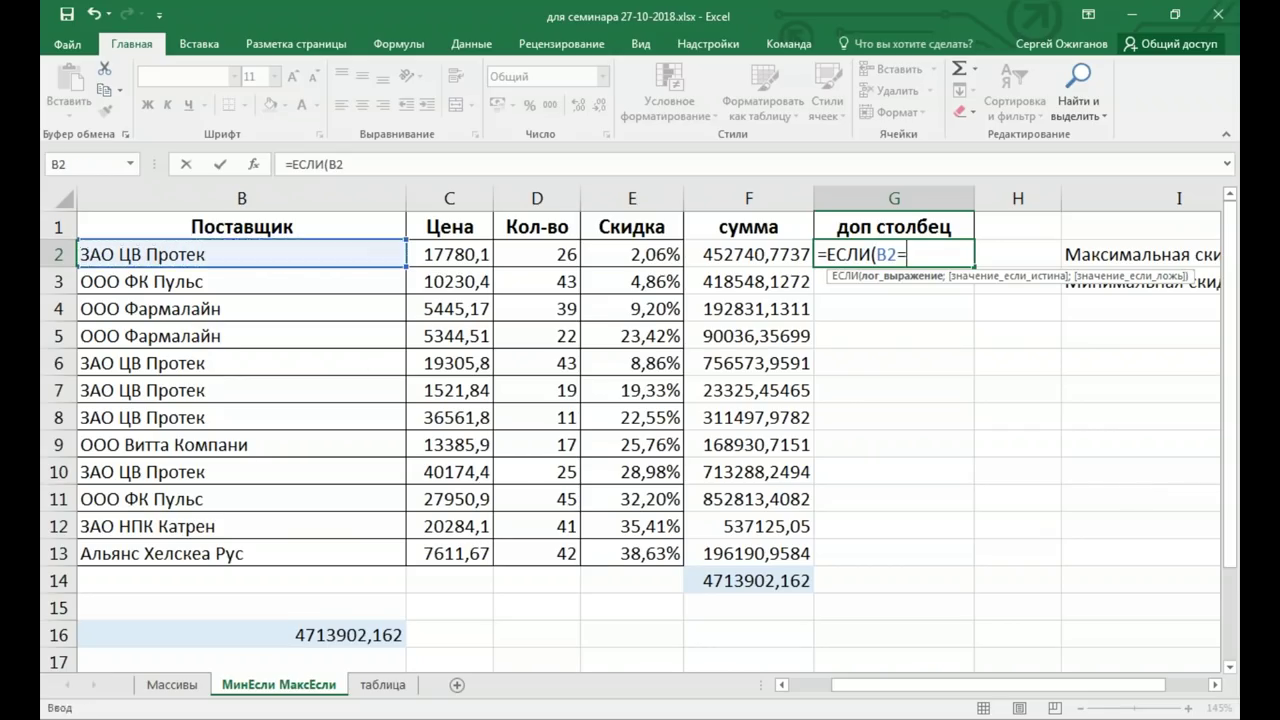
pyautogui.click(1215, 685)
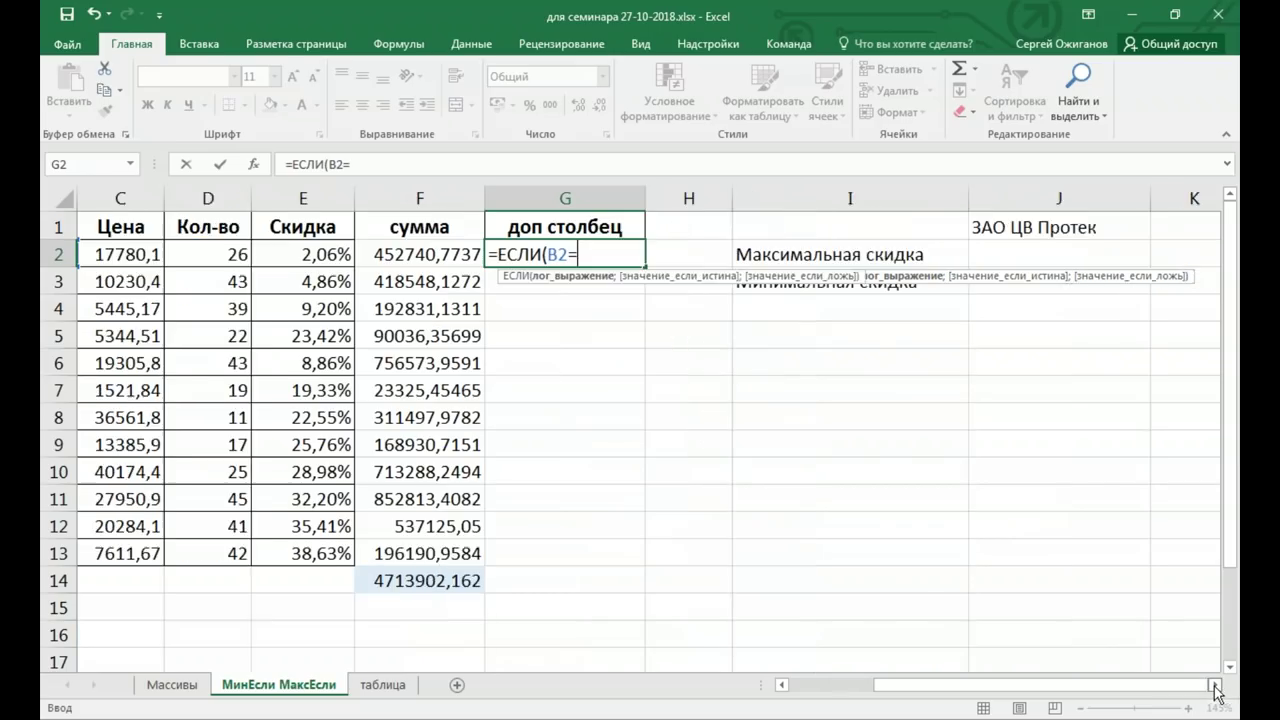
pyautogui.click(1215, 685)
pyautogui.click(933, 233)
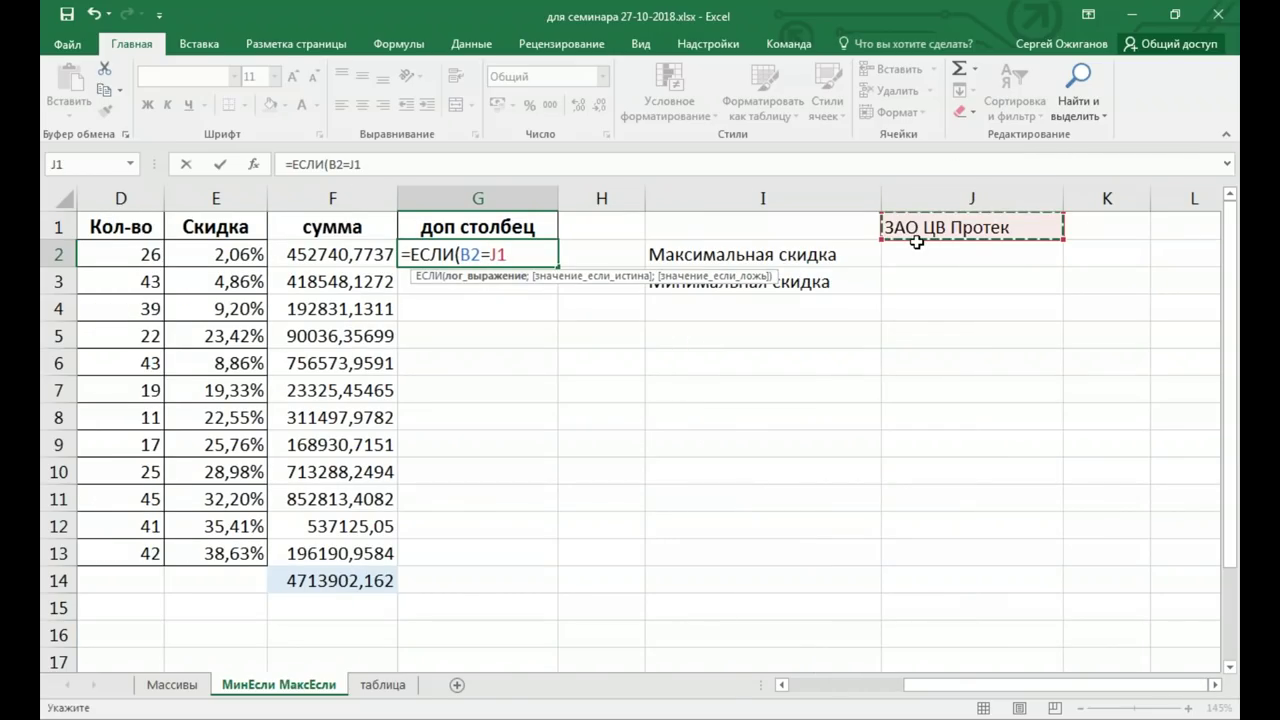
pyautogui.press('F4')
pyautogui.write('$J$1;')
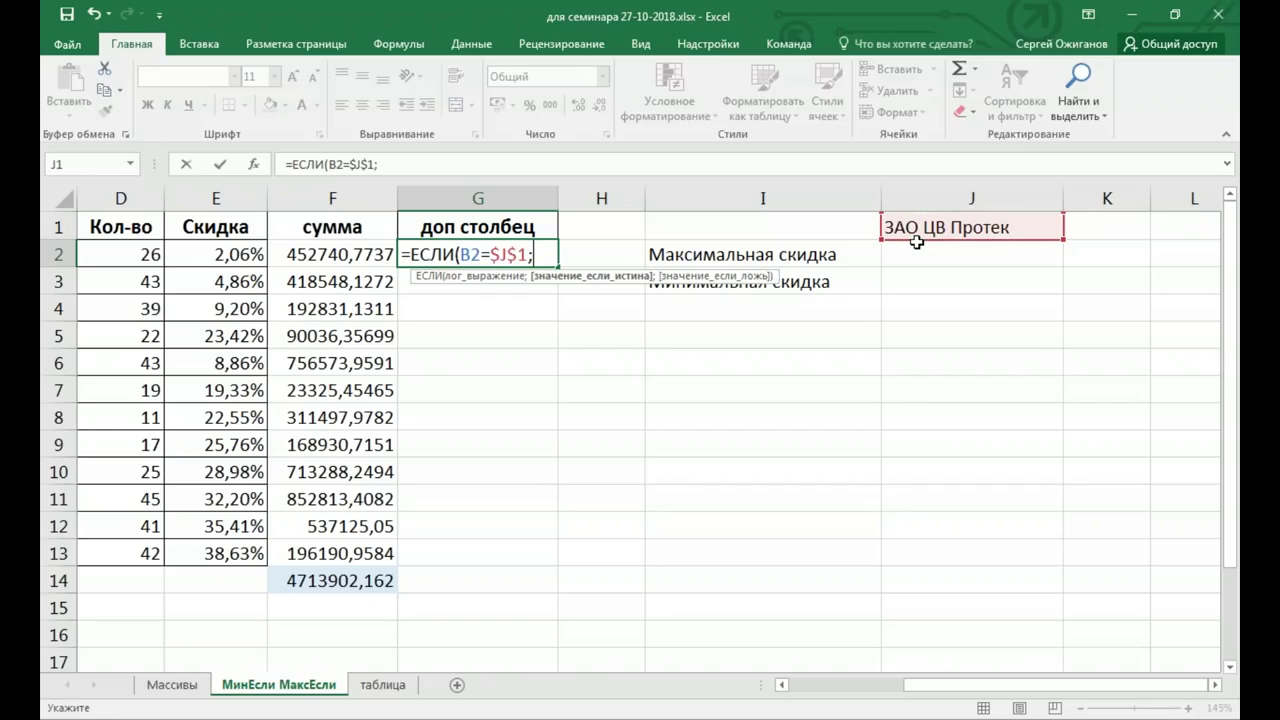
pyautogui.click(196, 252)
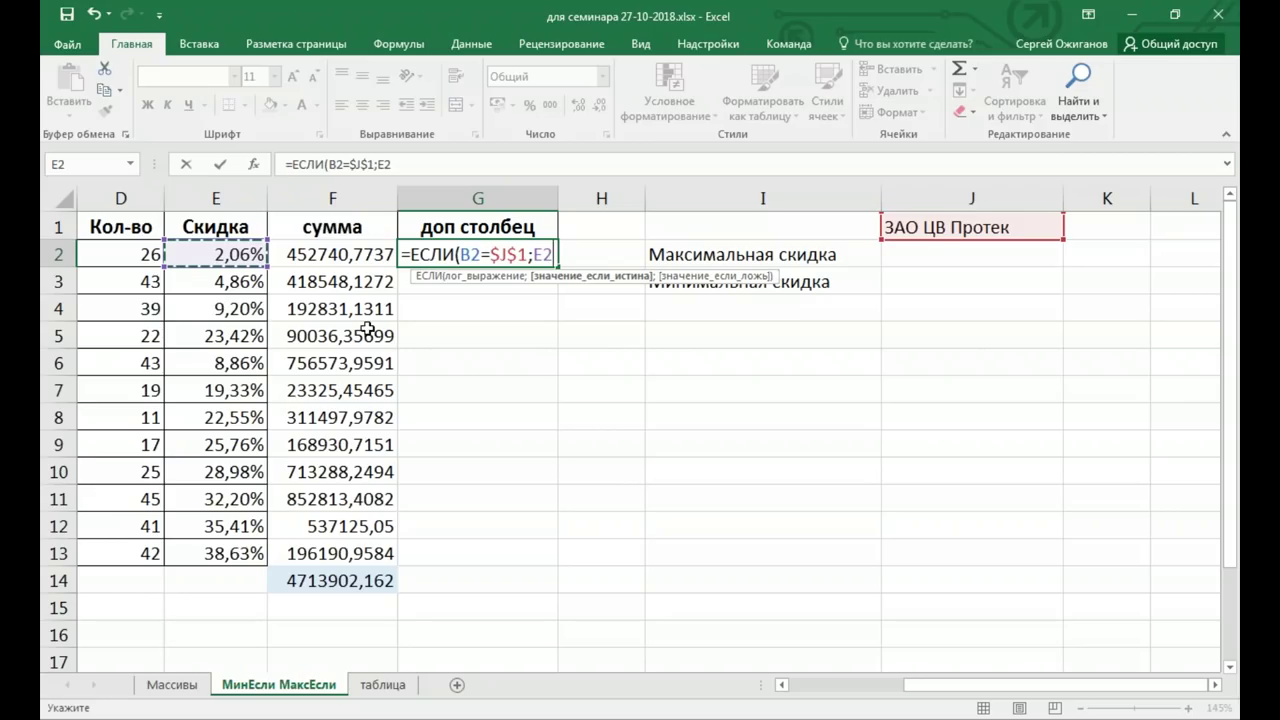
pyautogui.write(';')
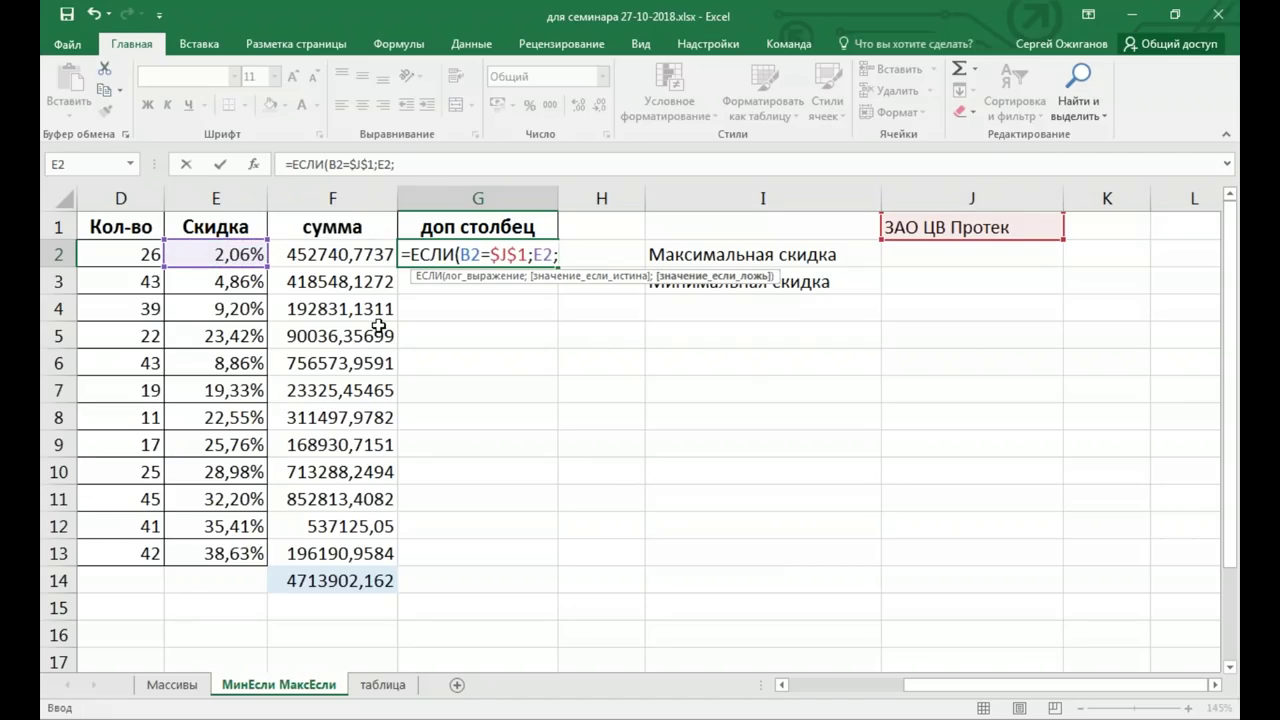
pyautogui.write('0')
pyautogui.write(')')
pyautogui.press('Return')
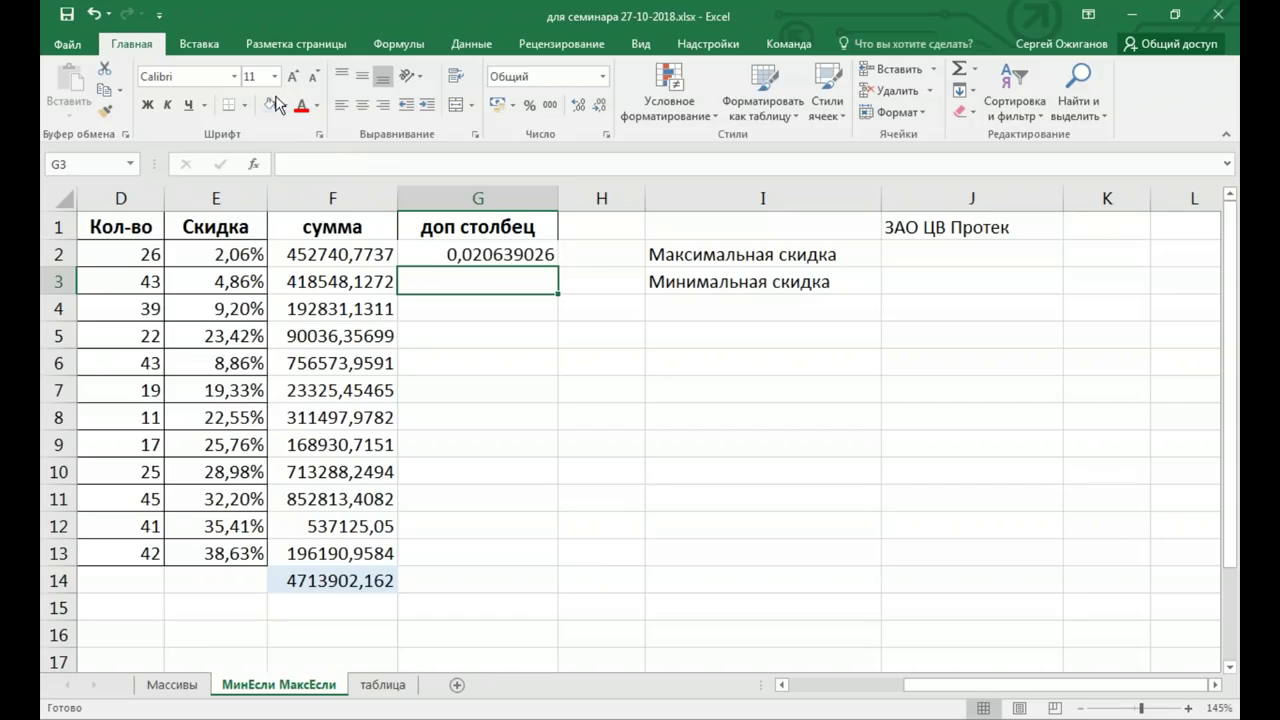
# Fill the helper formula down to G13, format it as percentages, and compare with column E
pyautogui.click(550, 258)
pyautogui.moveTo(557, 267); pyautogui.dragTo(555, 558)
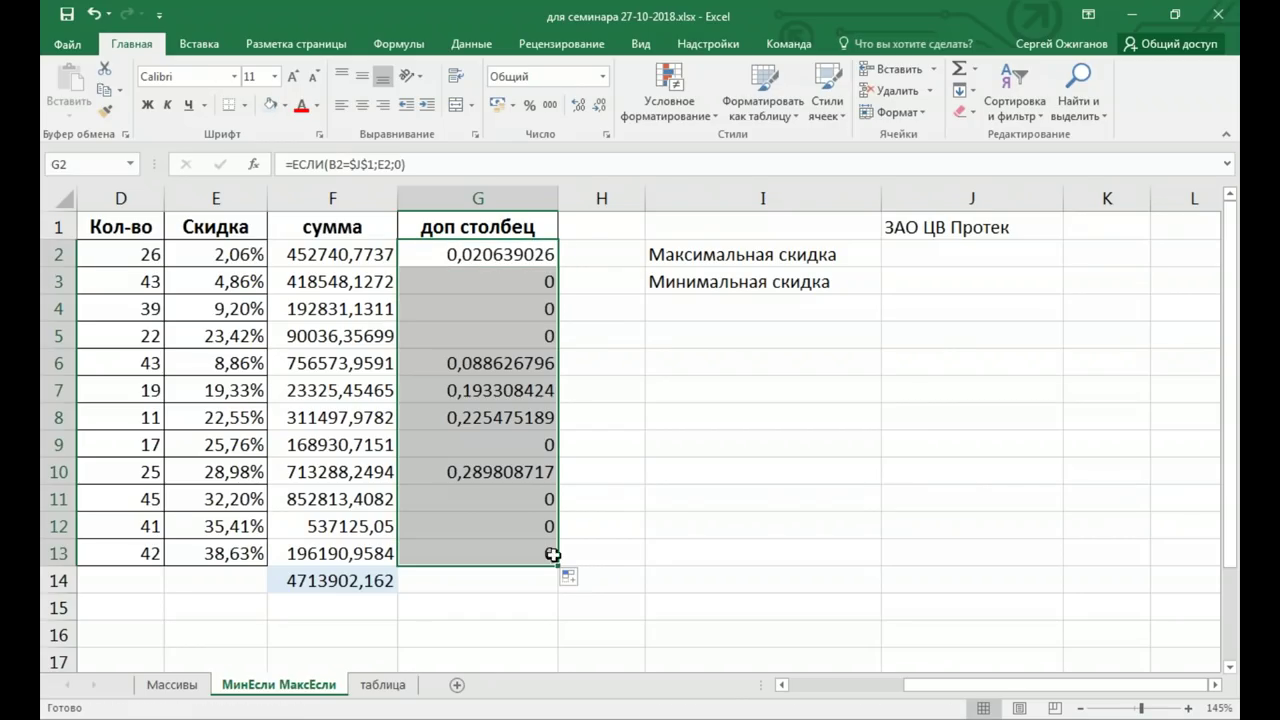
pyautogui.click(604, 79)
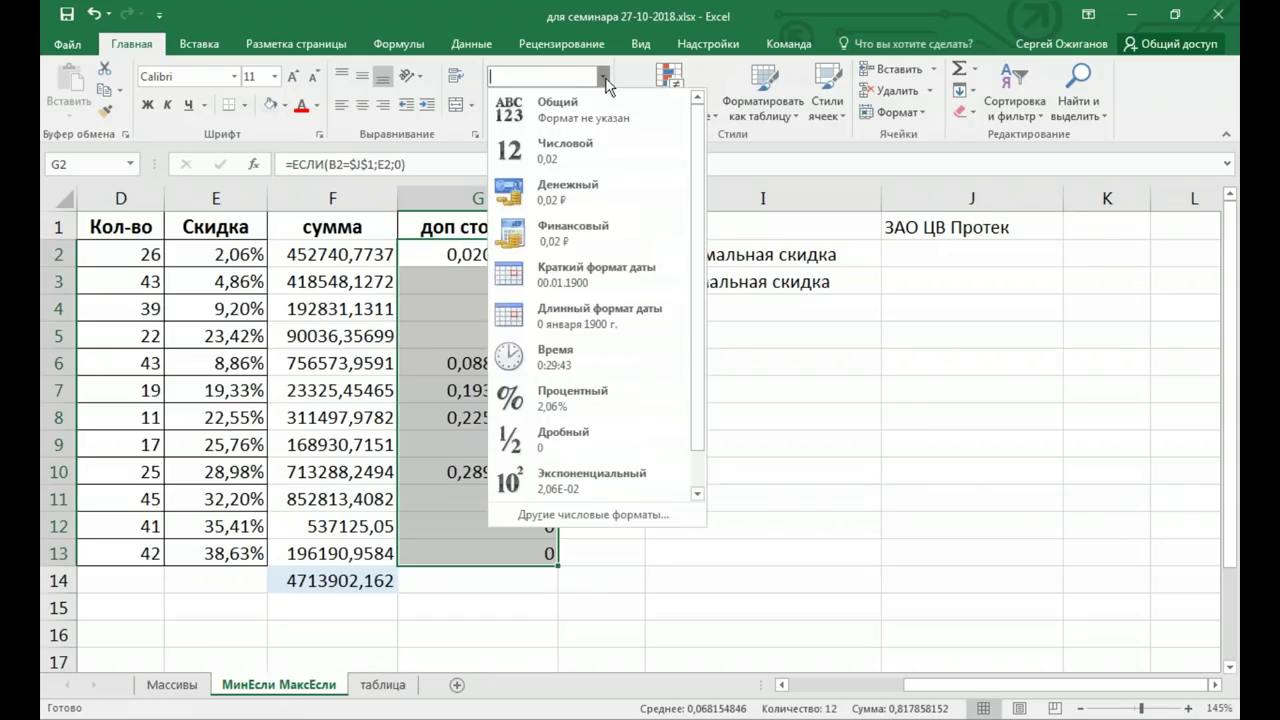
pyautogui.click(572, 403)
pyautogui.moveTo(222, 250); pyautogui.dragTo(232, 524)
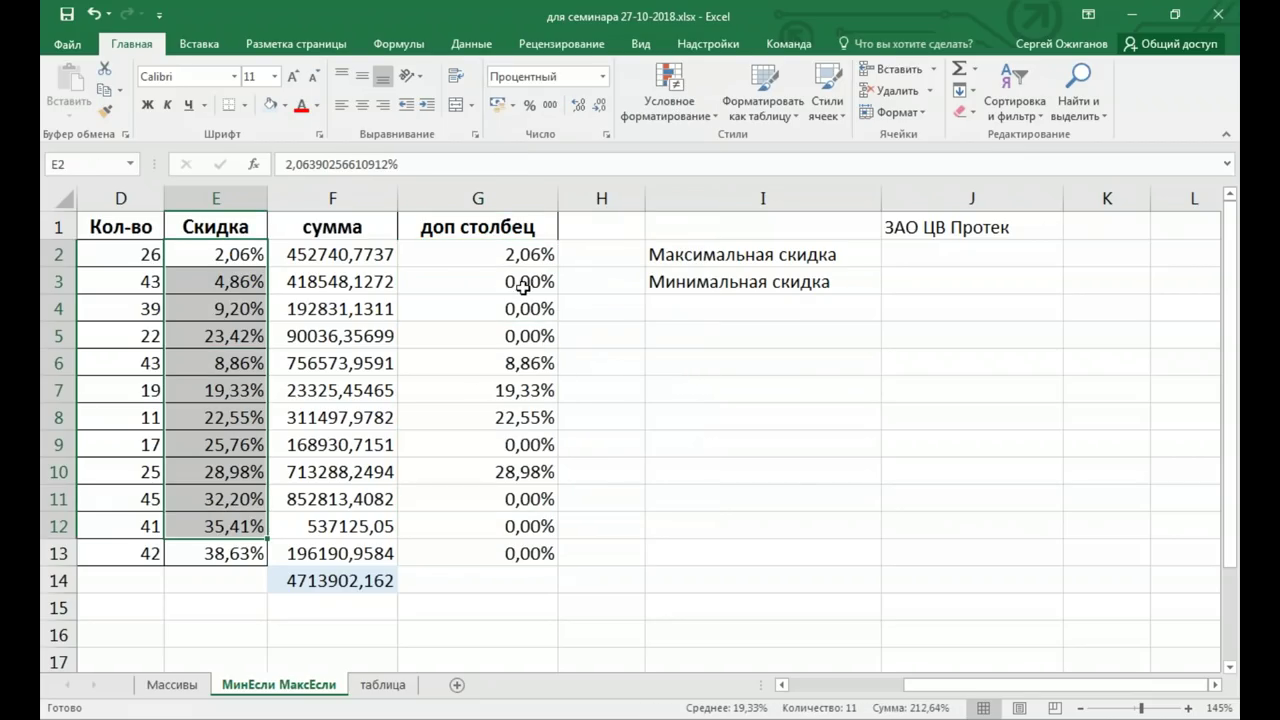
pyautogui.moveTo(520, 363); pyautogui.dragTo(218, 420)
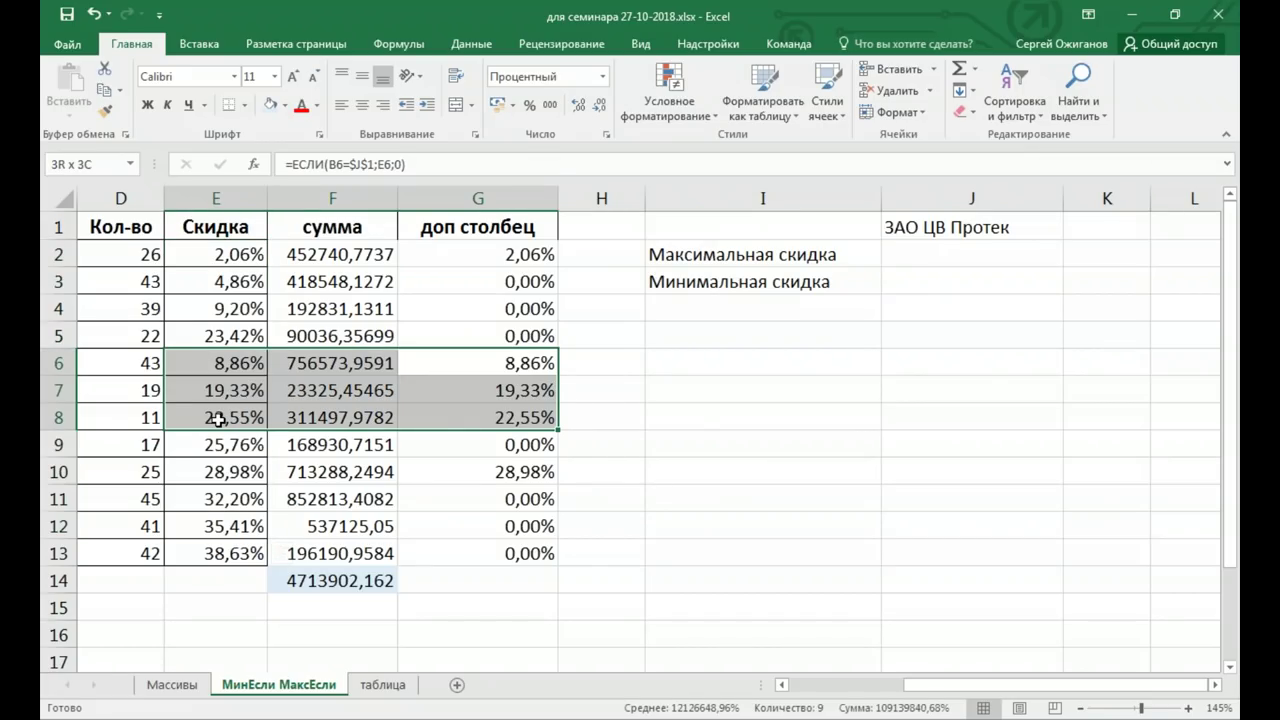
pyautogui.moveTo(218, 420); pyautogui.dragTo(218, 420)
pyautogui.click(624, 470)
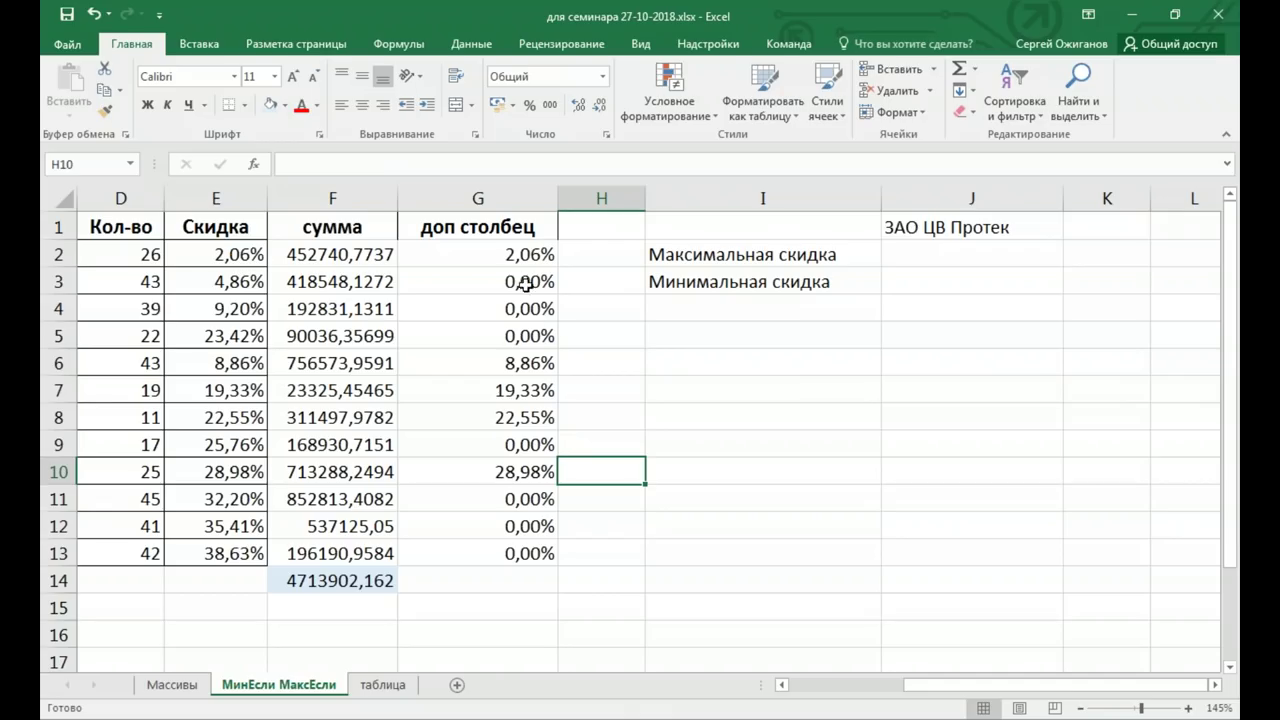
pyautogui.click(505, 257)
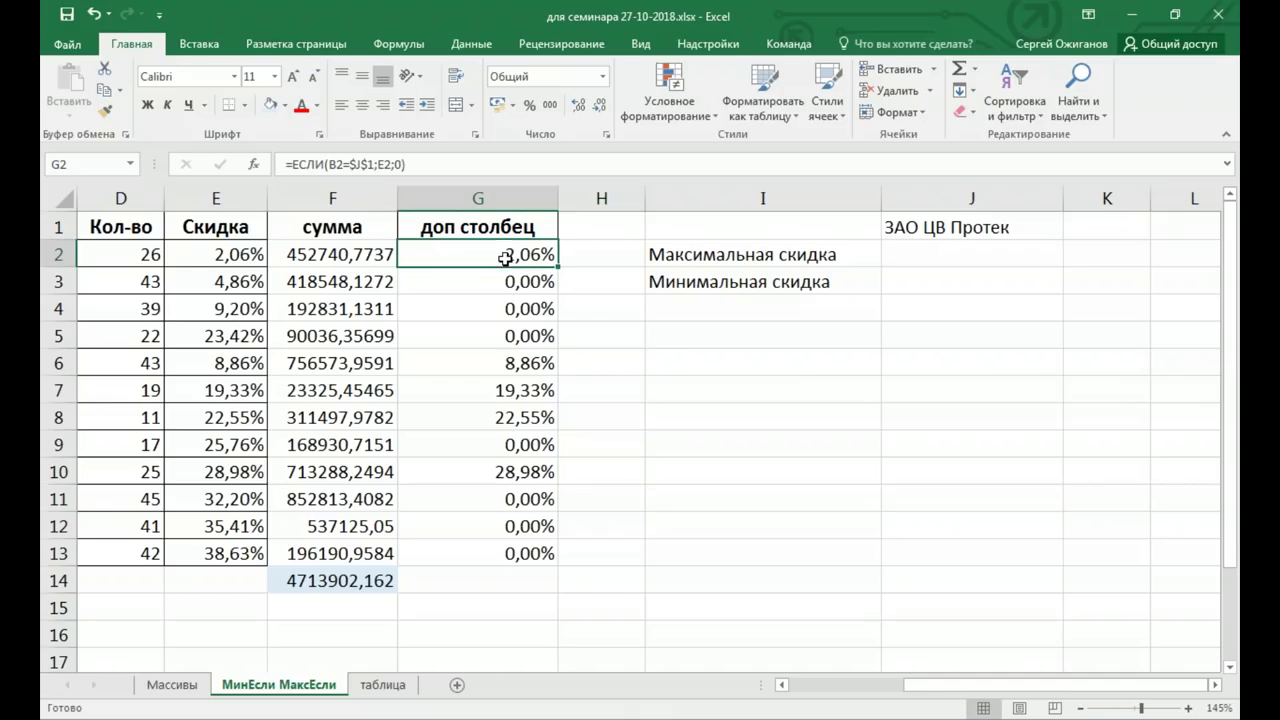
# Enter =МИН(G2:G13) in G14, which returns 0,00%
pyautogui.click(495, 588)
pyautogui.write('=мин')
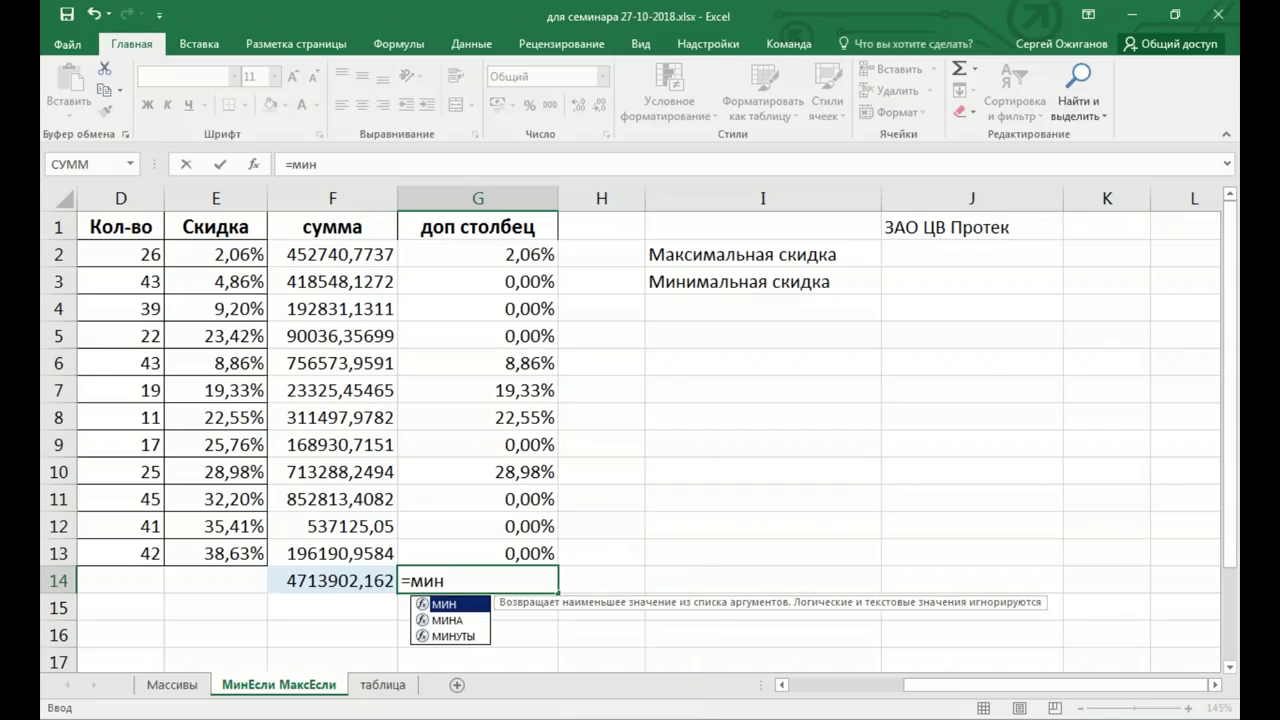
pyautogui.press('Tab')
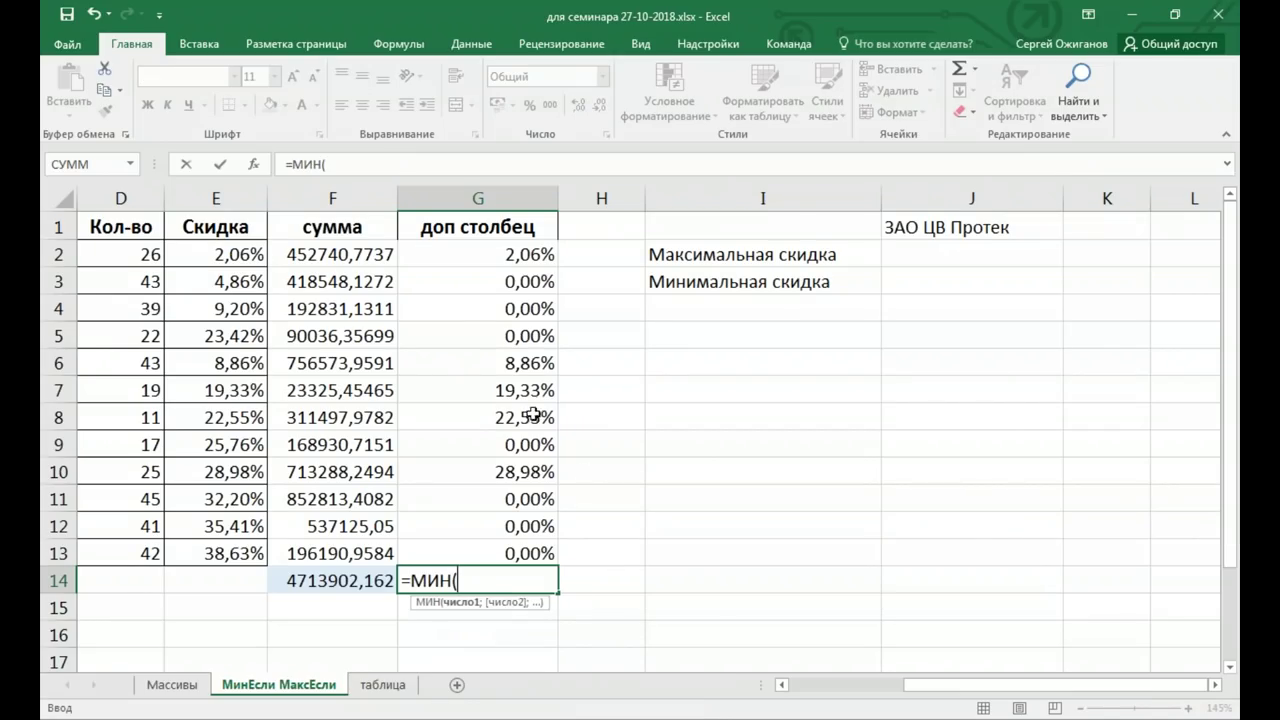
pyautogui.moveTo(515, 252); pyautogui.dragTo(510, 553)
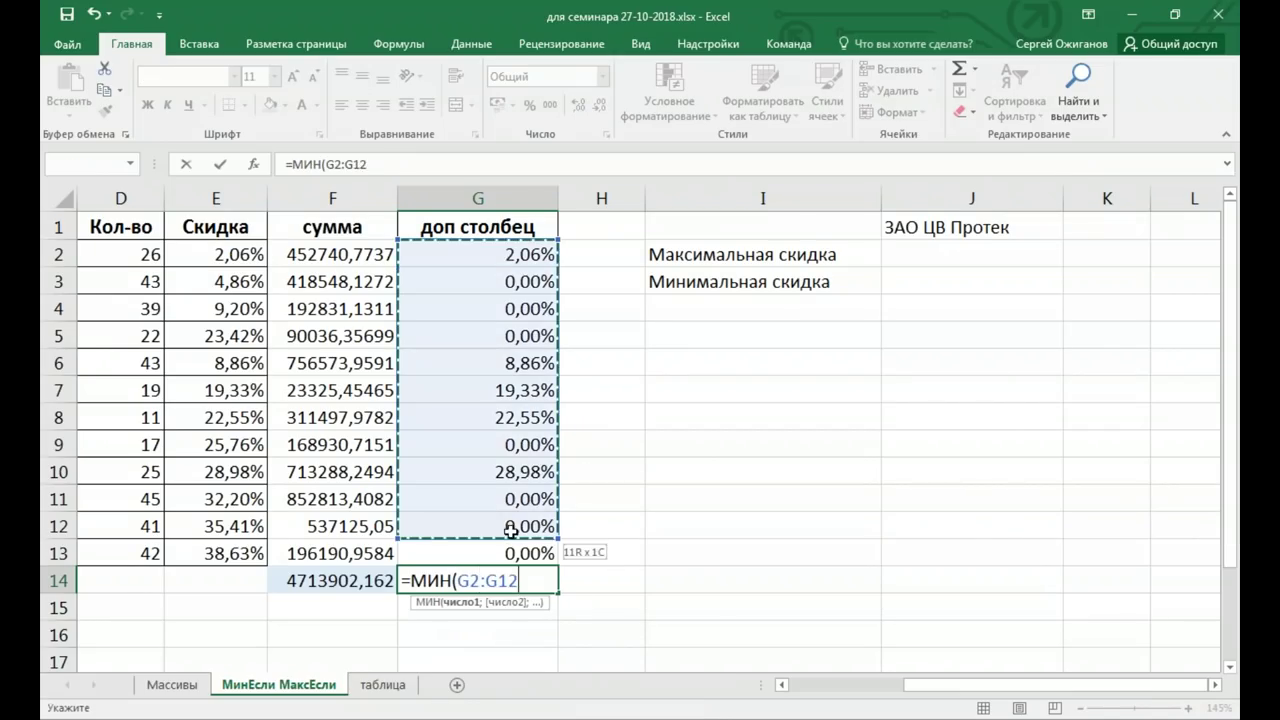
pyautogui.press('Return')
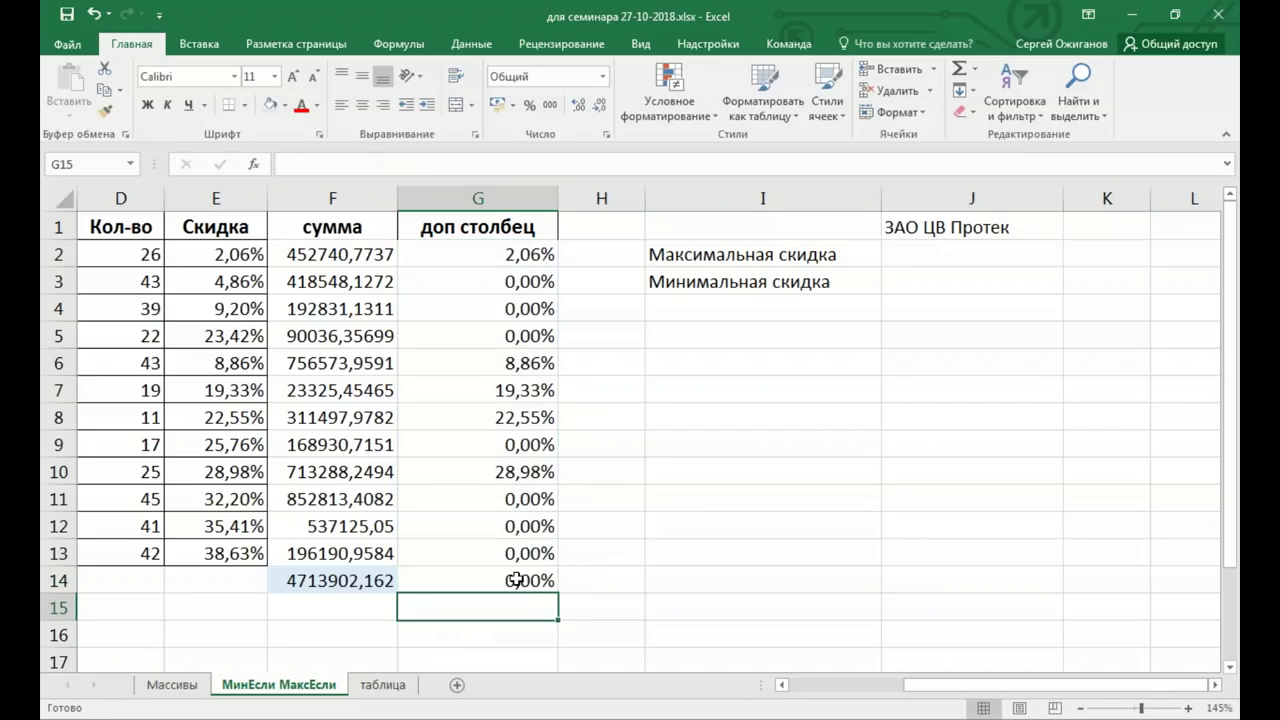
pyautogui.click(515, 580)
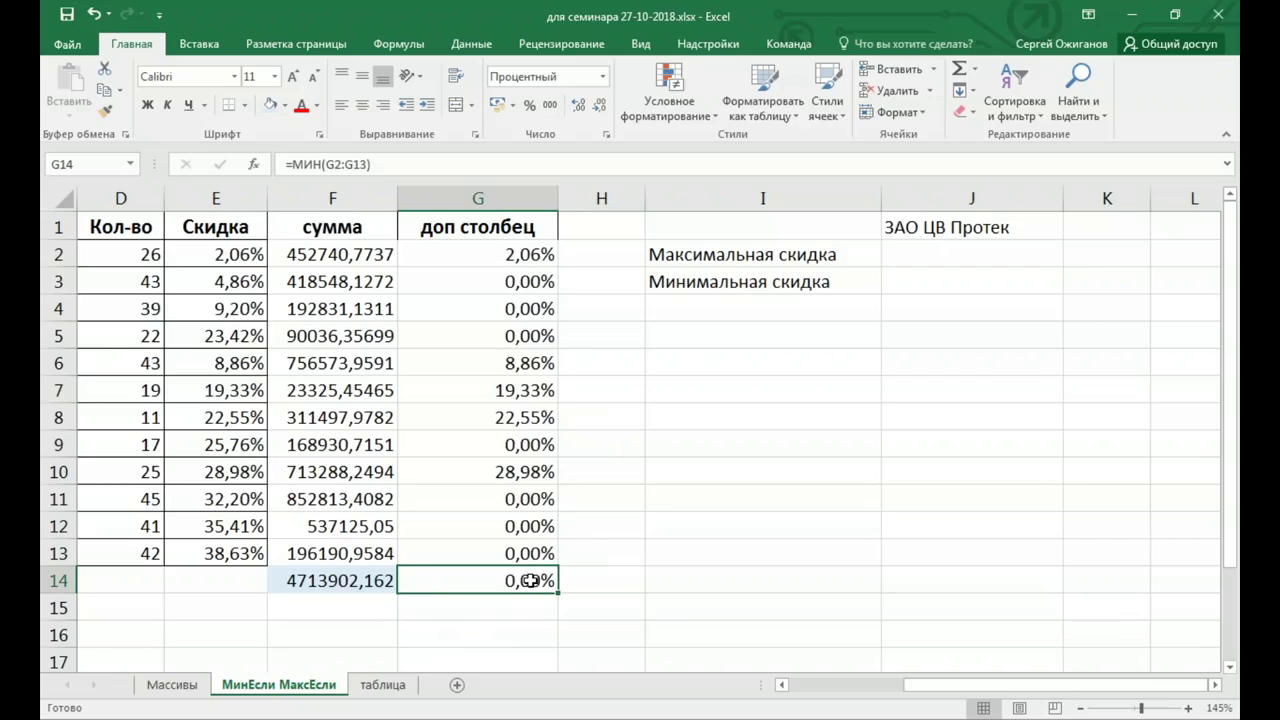
pyautogui.click(472, 254)
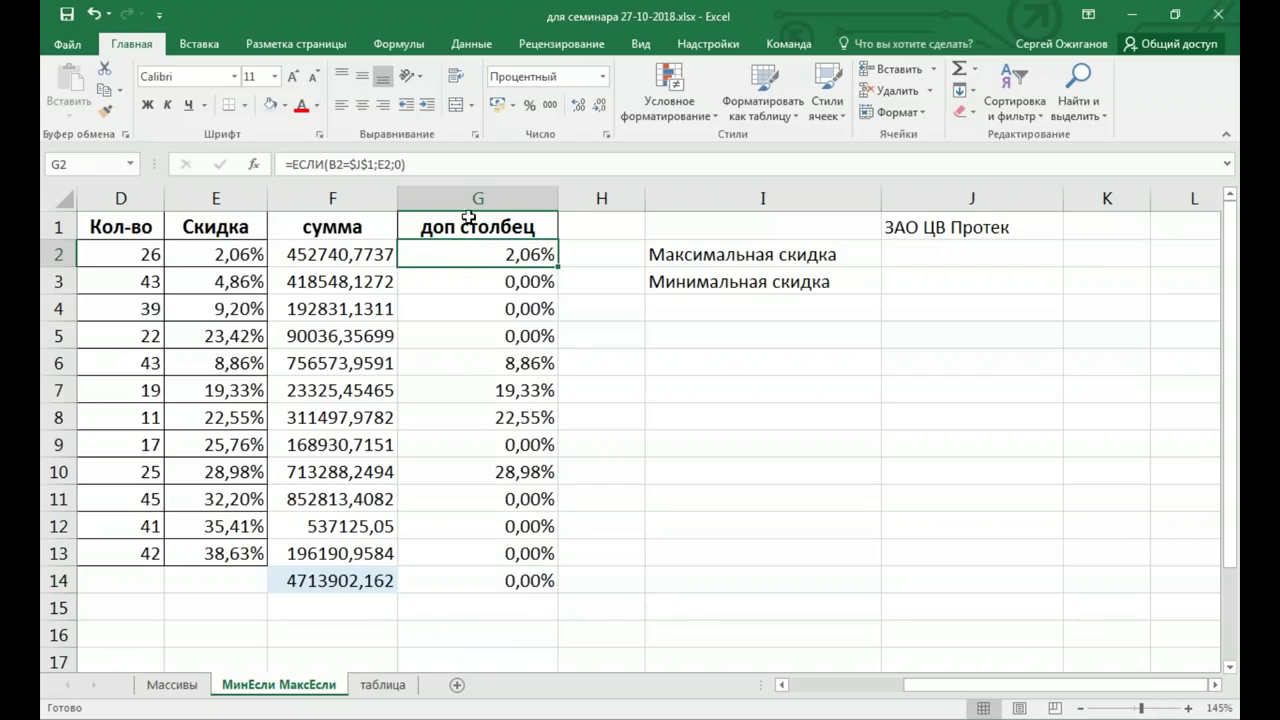
# Change G2 to =ЕСЛИ(B2=$J$1;E2;"") and fill it down to G13, making G14 show 2,06%
pyautogui.click(399, 164)
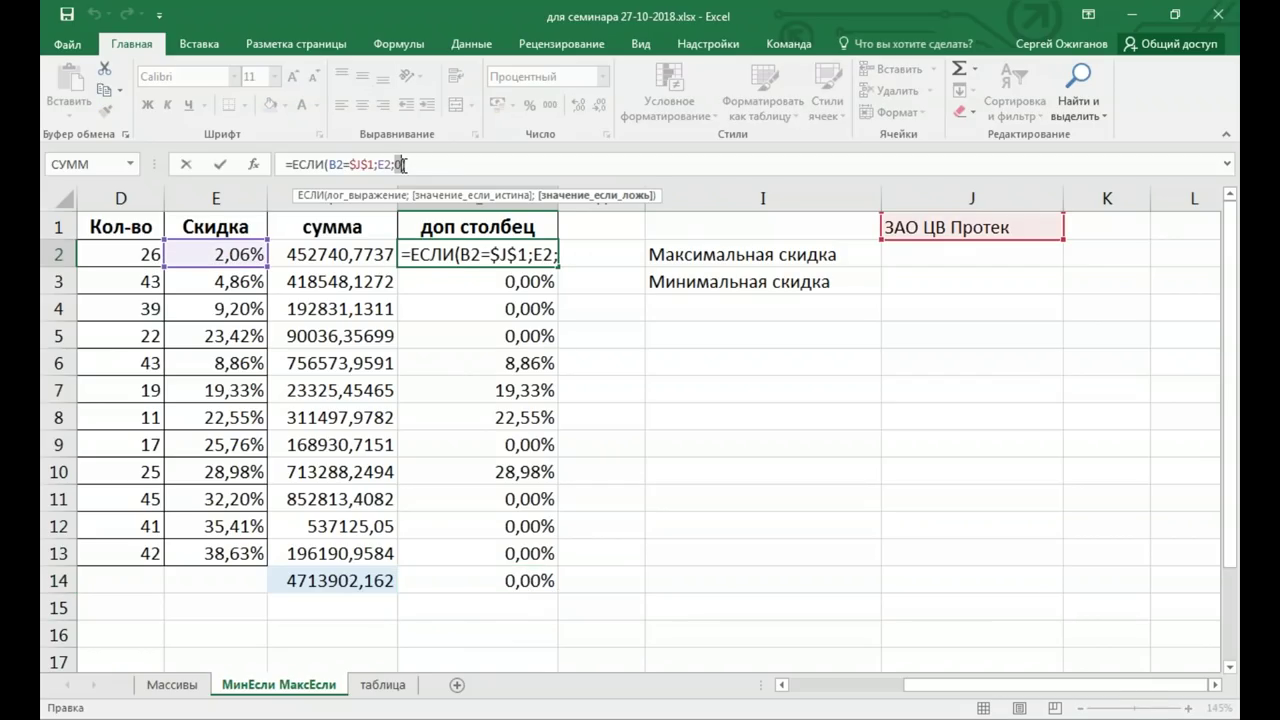
pyautogui.write('""')
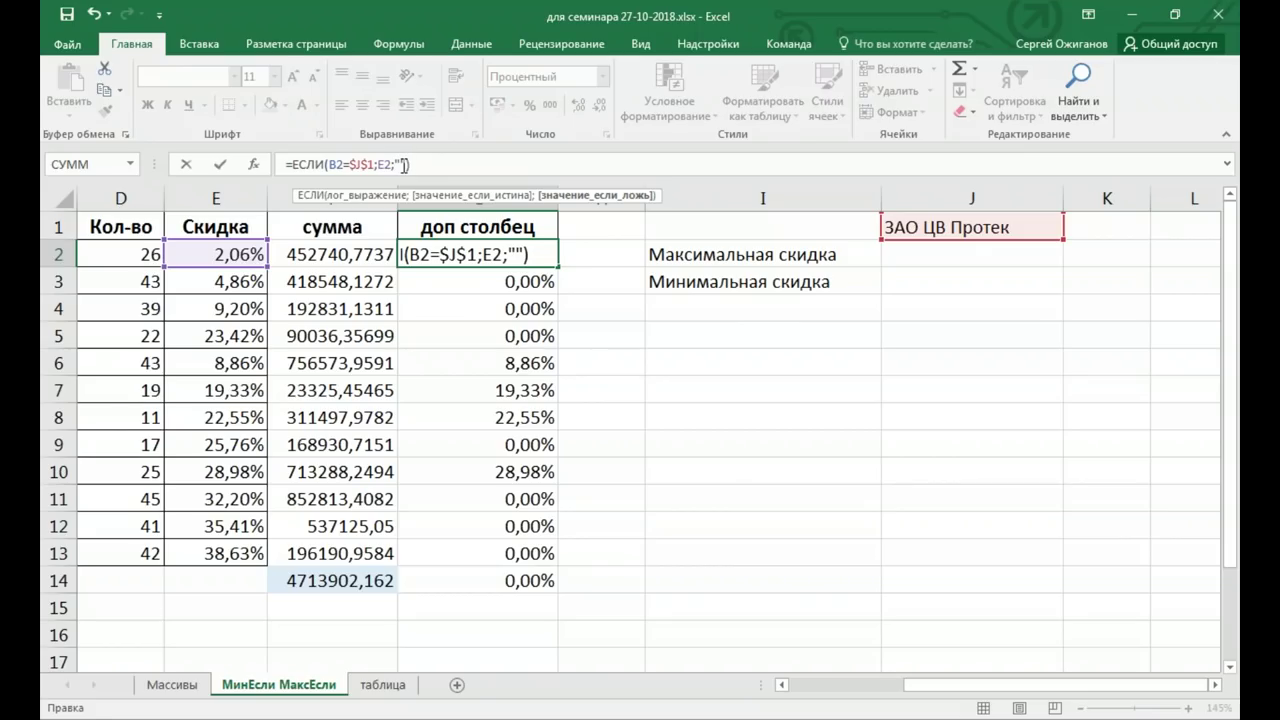
pyautogui.hotkey('ctrl', 'Return')
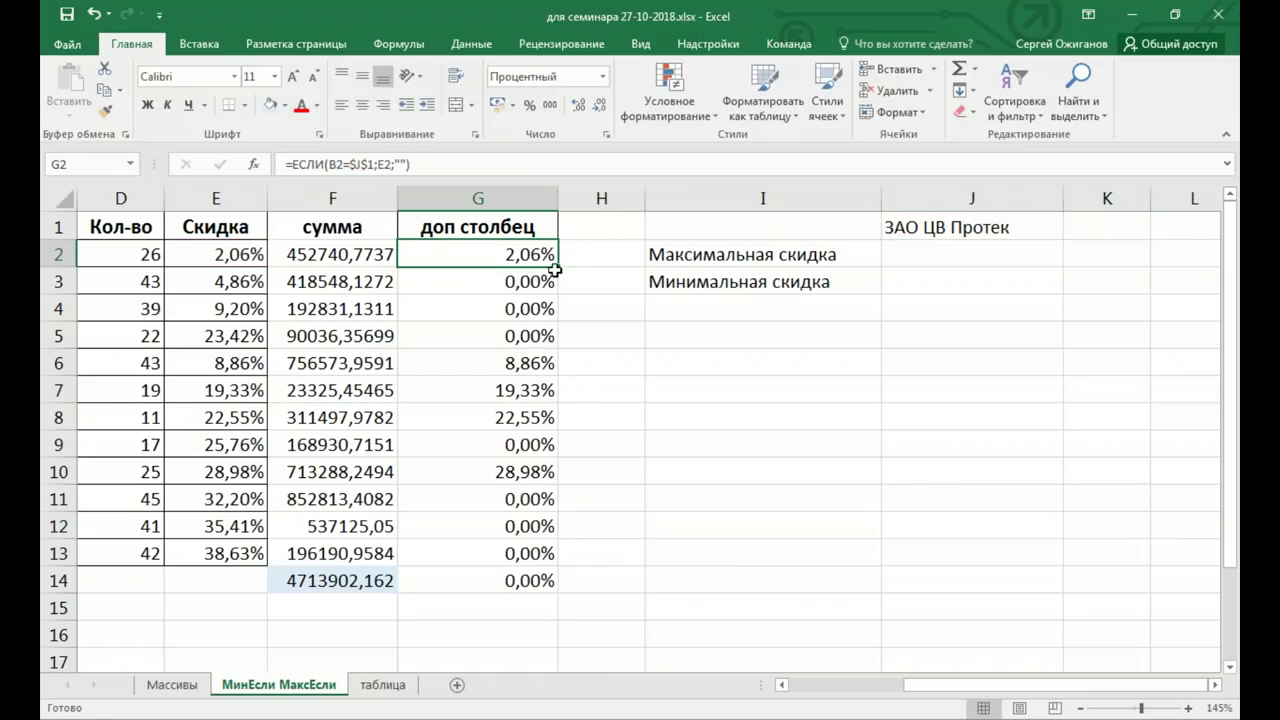
pyautogui.moveTo(556, 267); pyautogui.dragTo(556, 563)
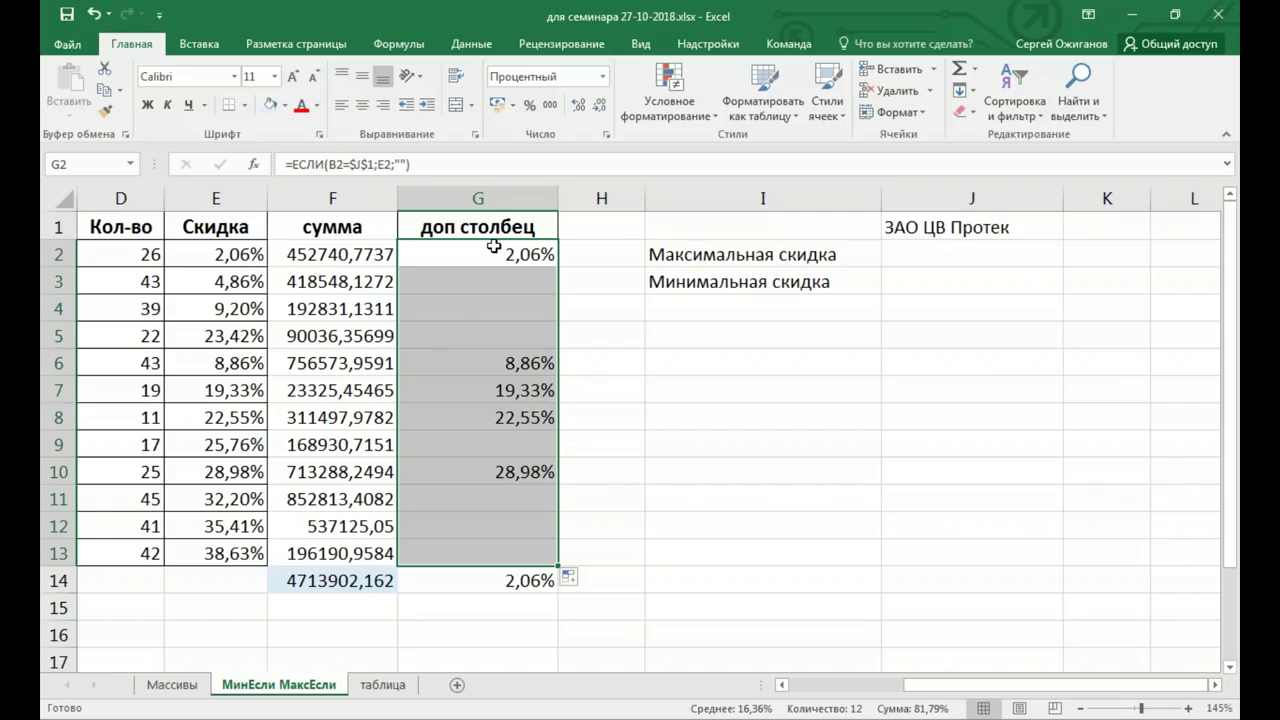
pyautogui.click(489, 250)
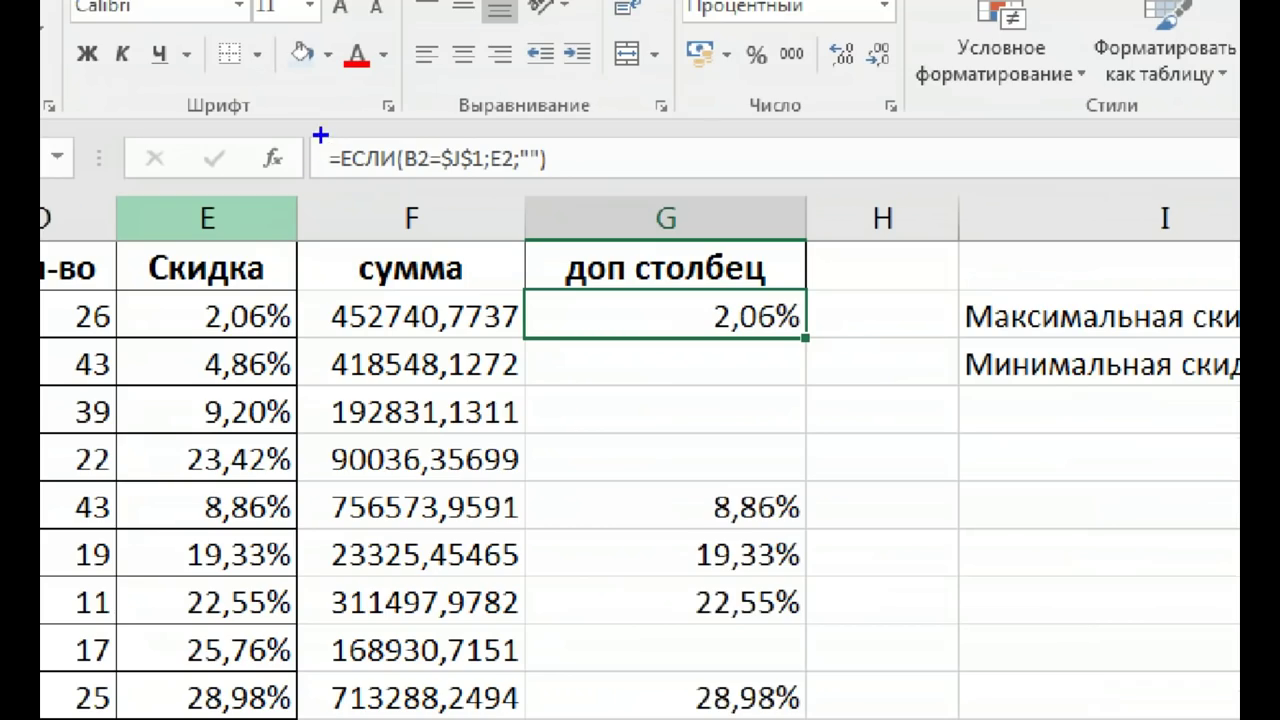
pyautogui.moveTo(320, 134); pyautogui.dragTo(570, 180)
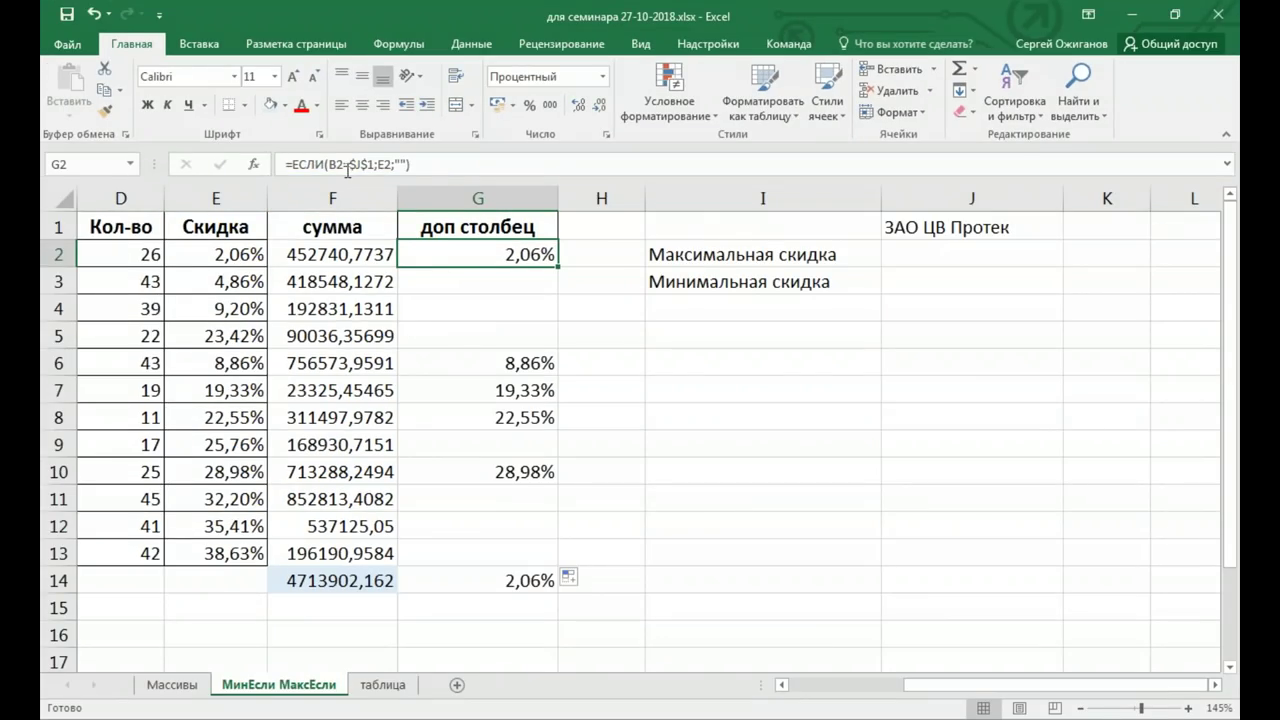
pyautogui.click(782, 686)
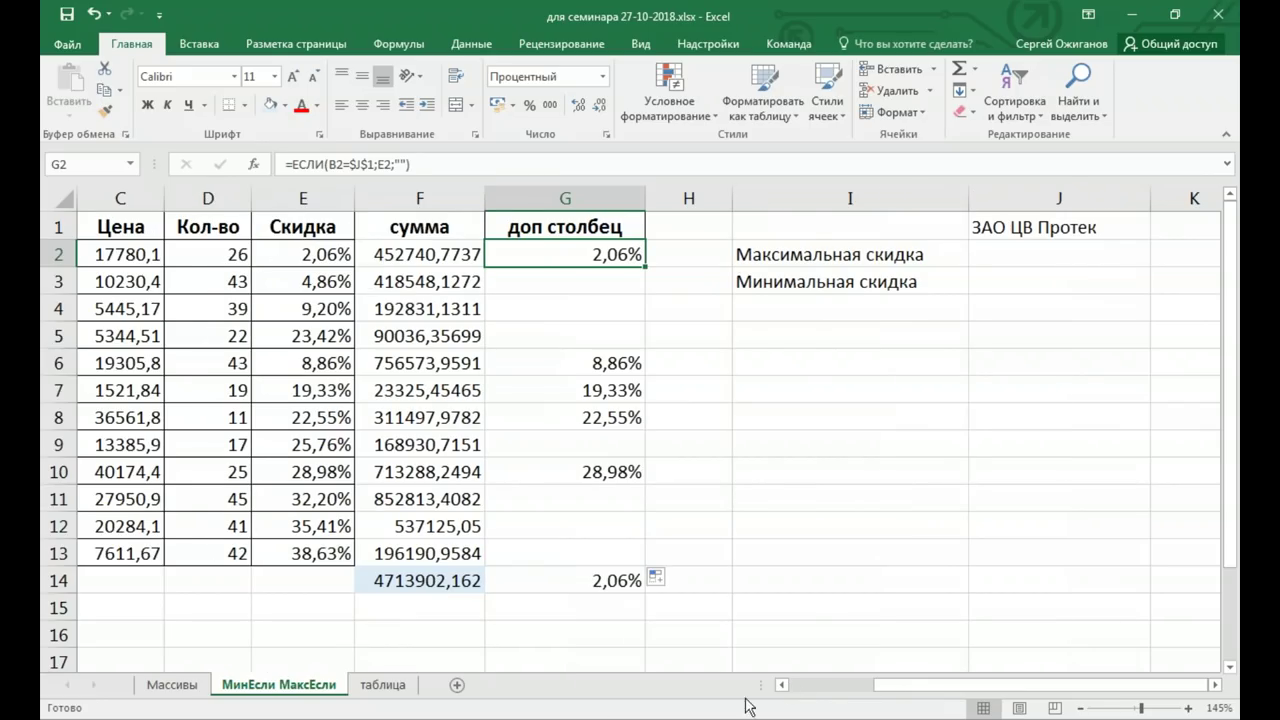
pyautogui.click(783, 686)
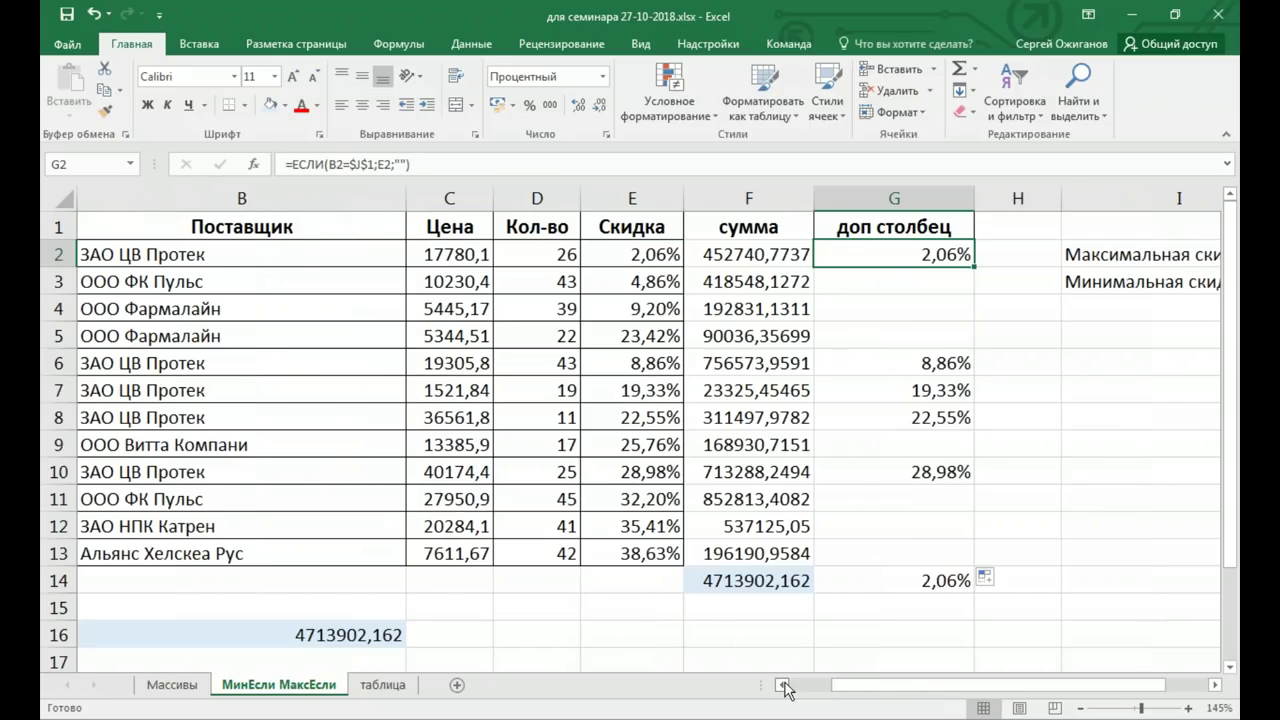
pyautogui.click(300, 256)
pyautogui.click(308, 278)
pyautogui.click(307, 342)
pyautogui.click(300, 448)
pyautogui.click(300, 499)
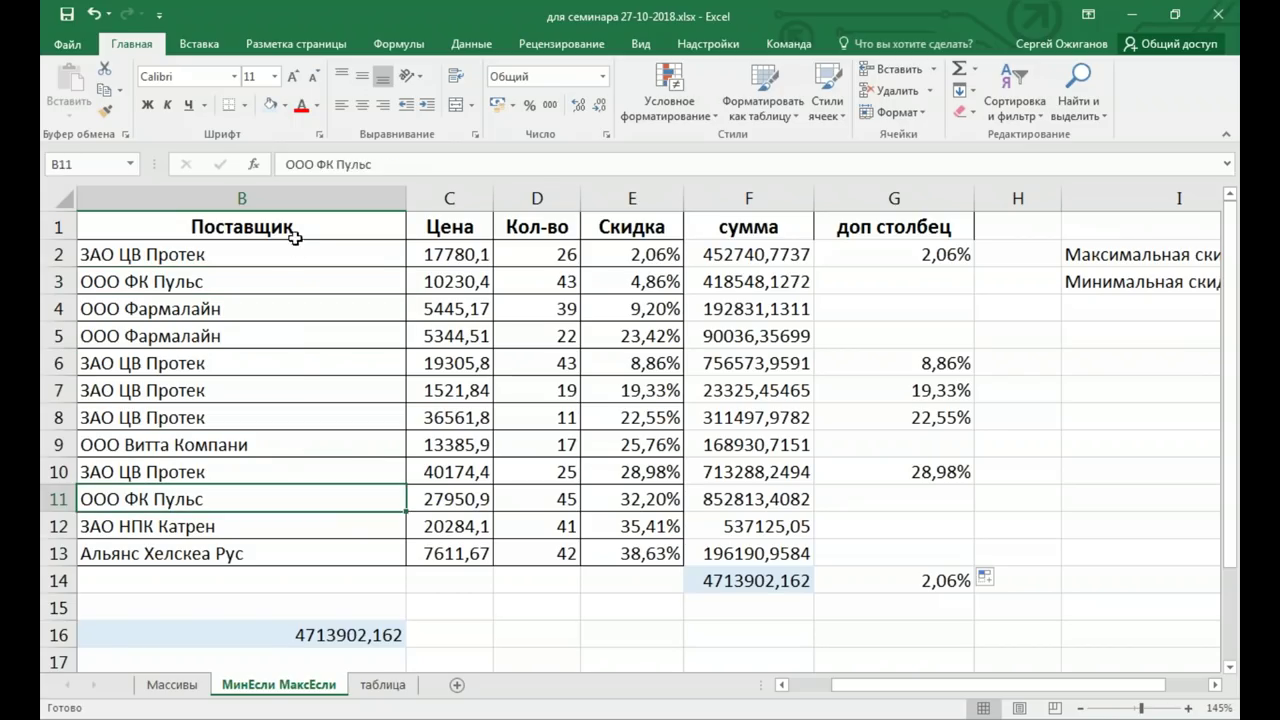
pyautogui.moveTo(296, 254); pyautogui.dragTo(305, 520)
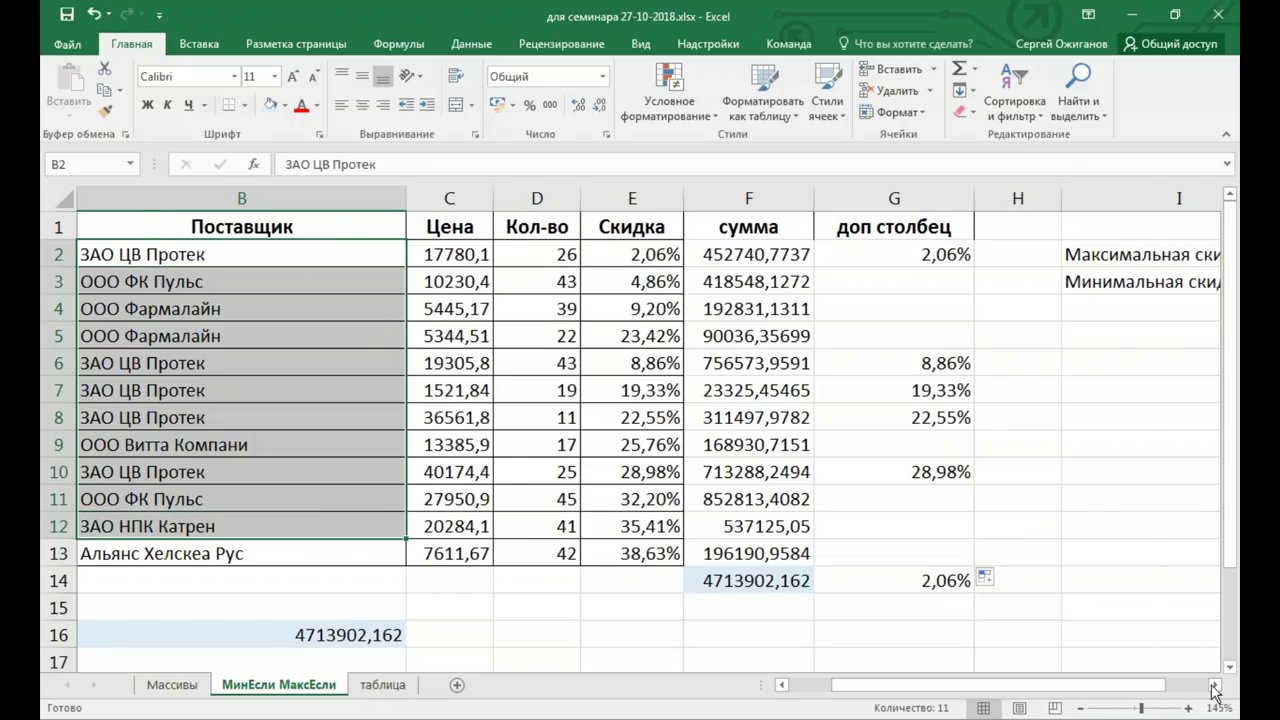
pyautogui.click(1214, 686)
pyautogui.click(1214, 686)
pyautogui.click(985, 230)
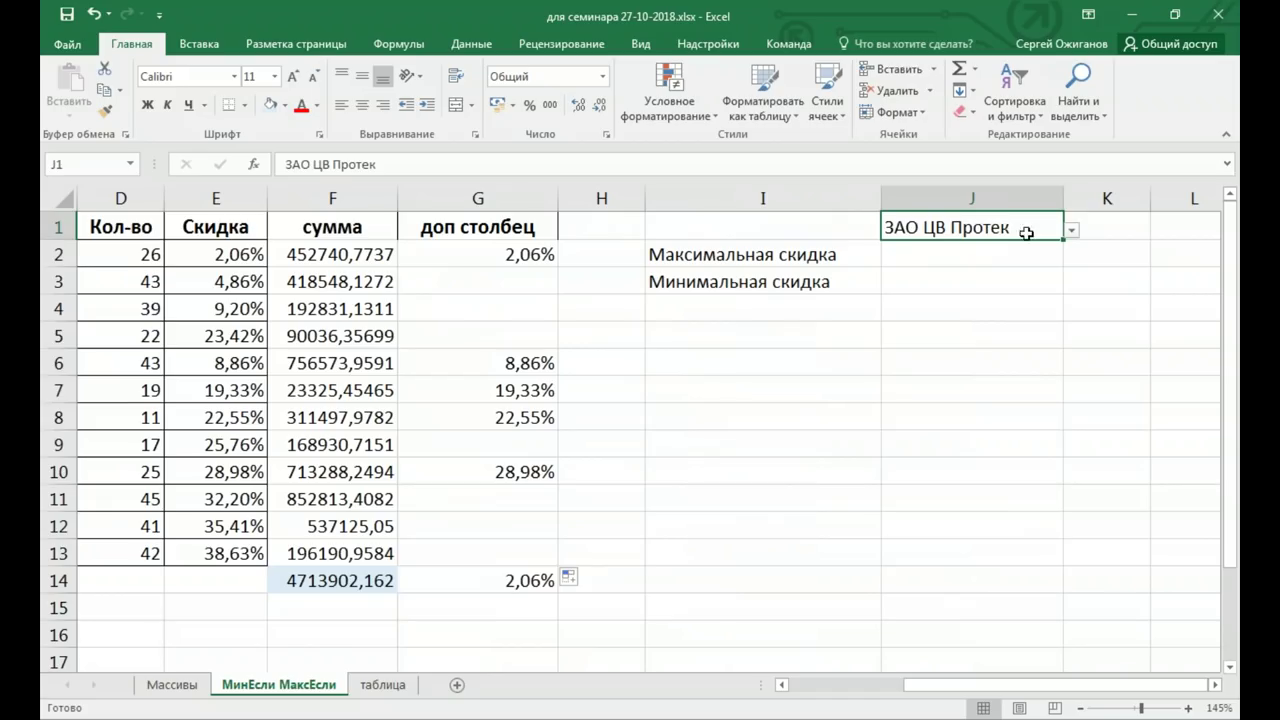
pyautogui.moveTo(997, 260); pyautogui.dragTo(999, 551)
pyautogui.click(1004, 228)
pyautogui.click(445, 258)
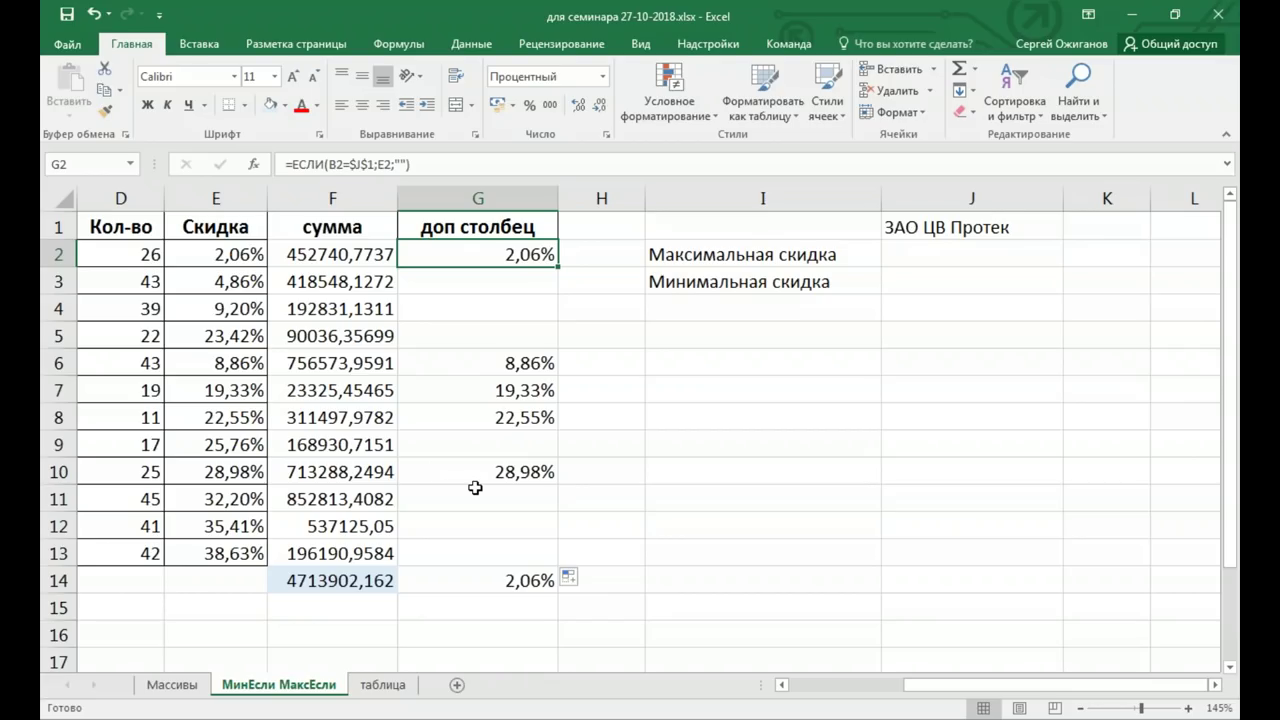
pyautogui.click(496, 580)
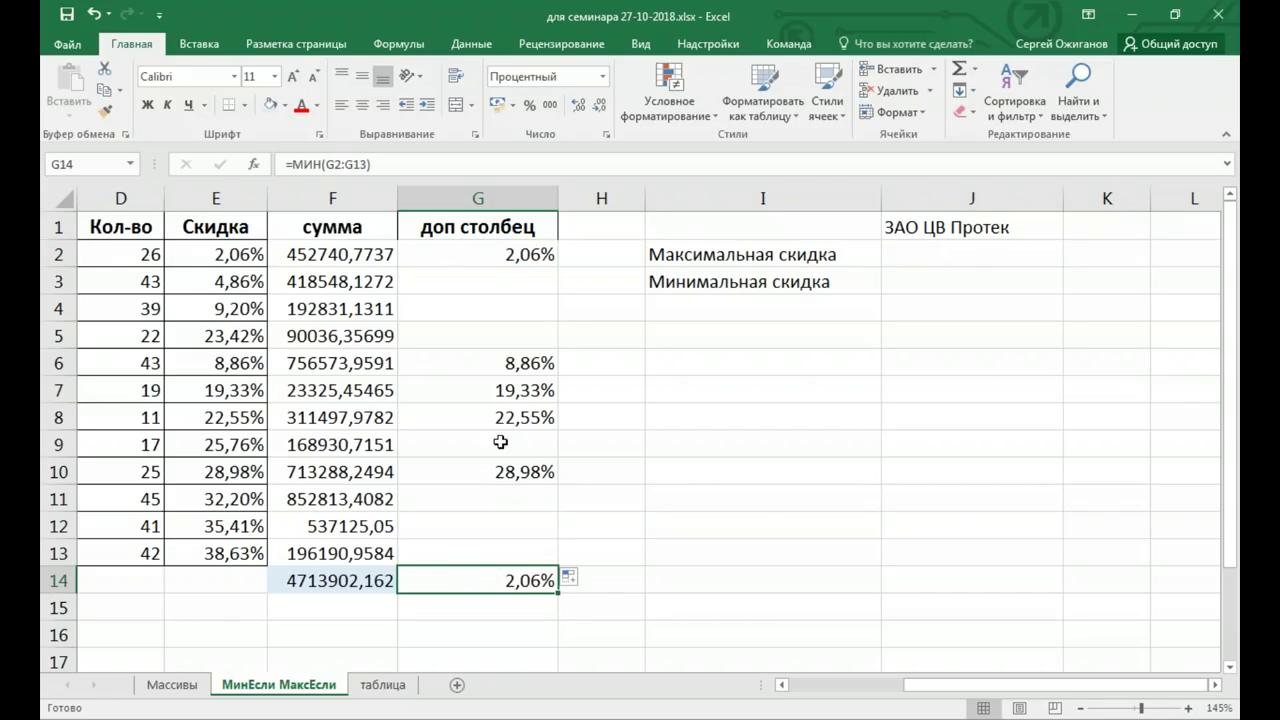
pyautogui.click(490, 203)
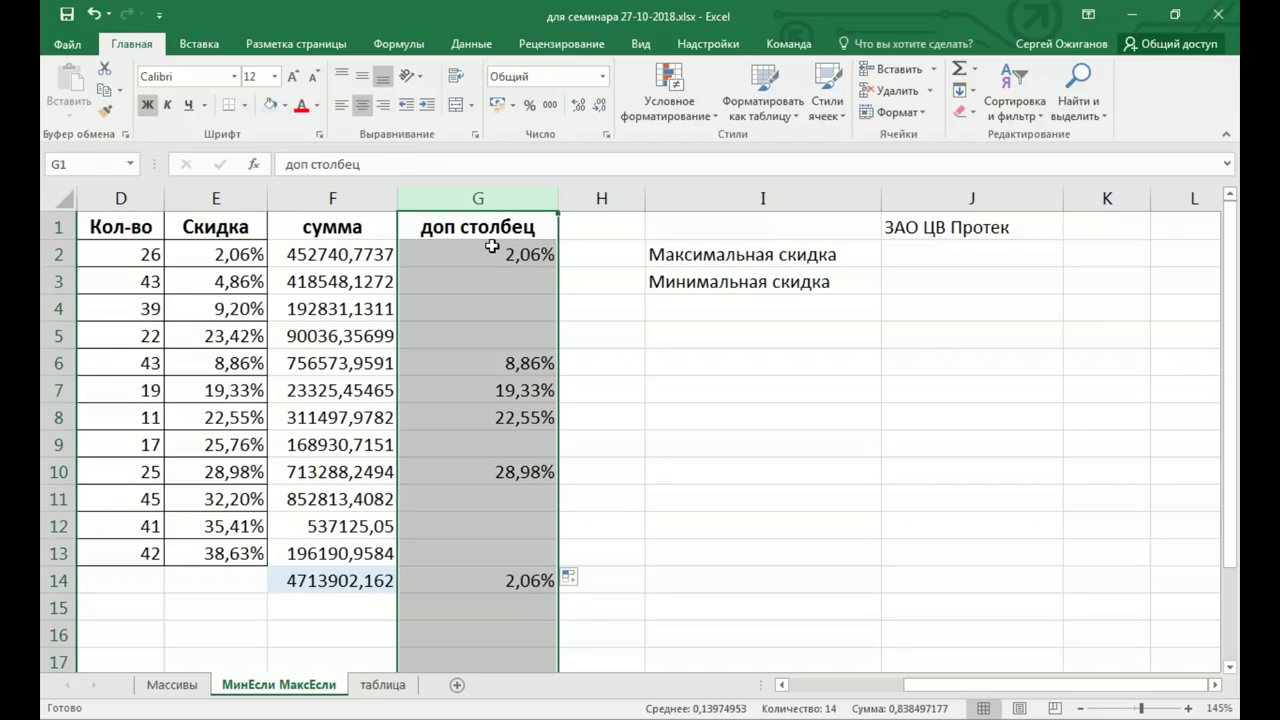
pyautogui.click(972, 254)
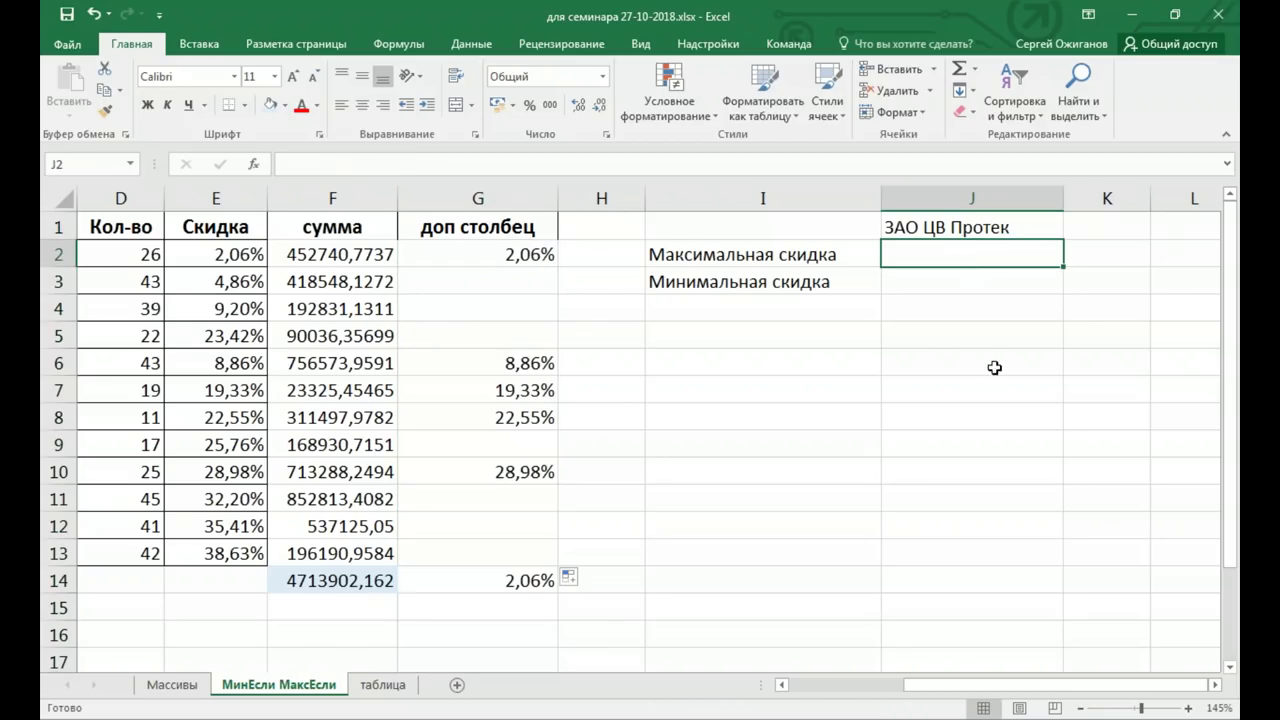
# Start =МИН(ЕСЛИ( in J2 using supplier range B2:B13 for the condition
pyautogui.write('=')
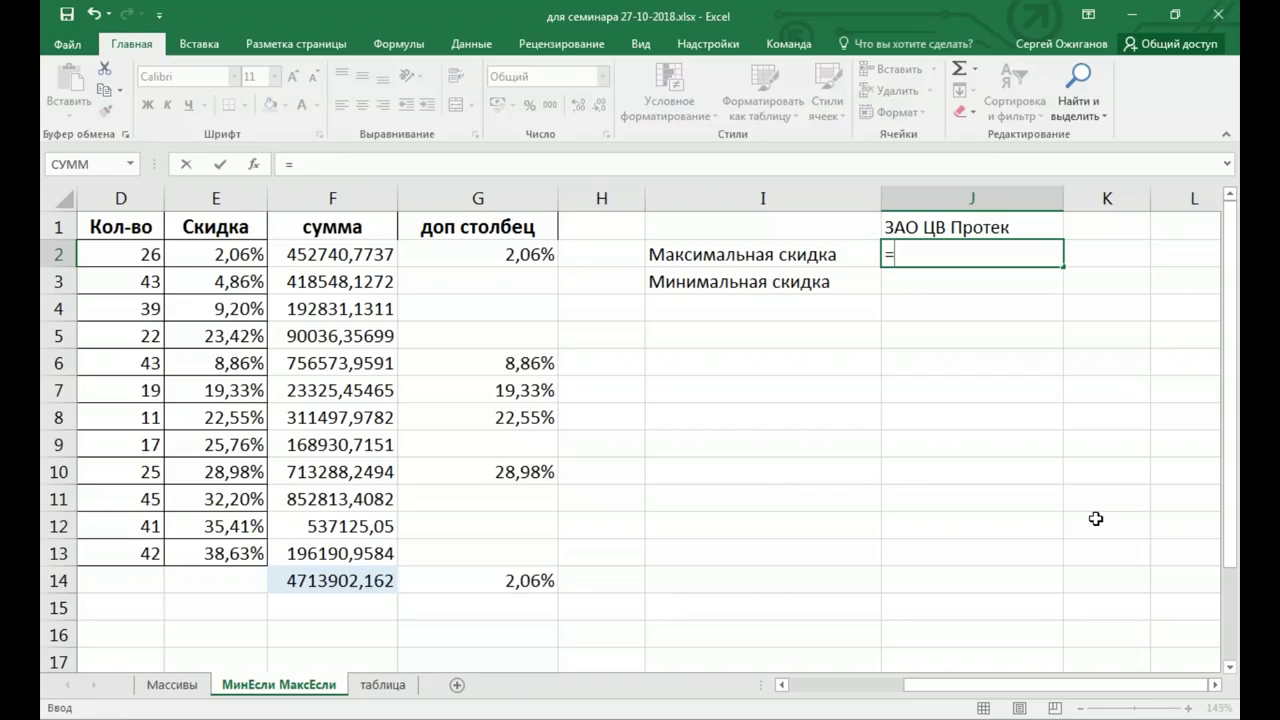
pyautogui.write('ми')
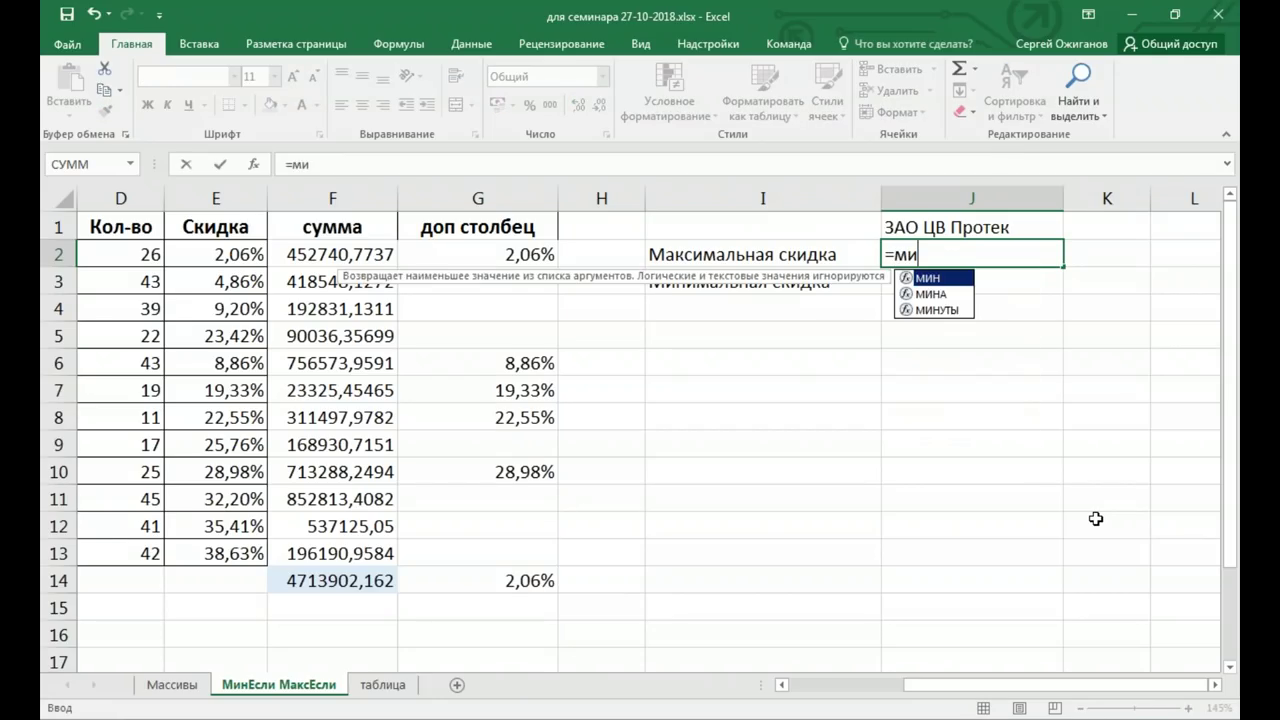
pyautogui.press('Tab')
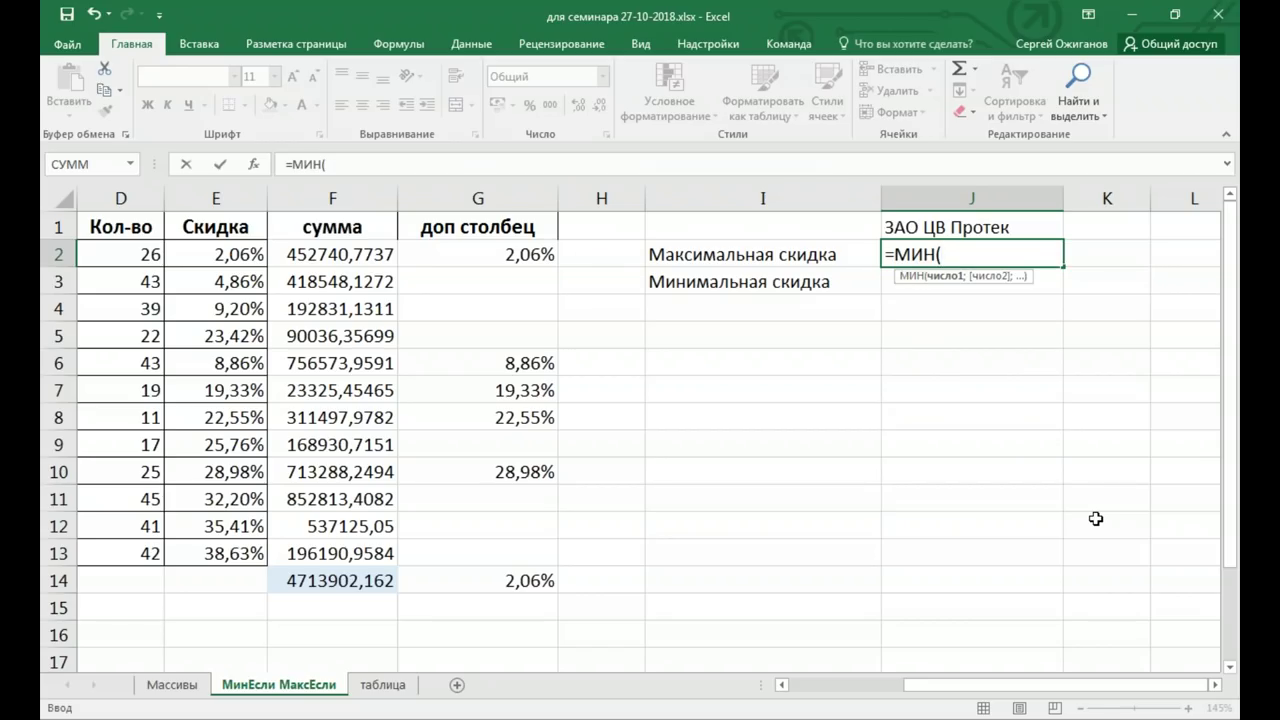
pyautogui.write('ес')
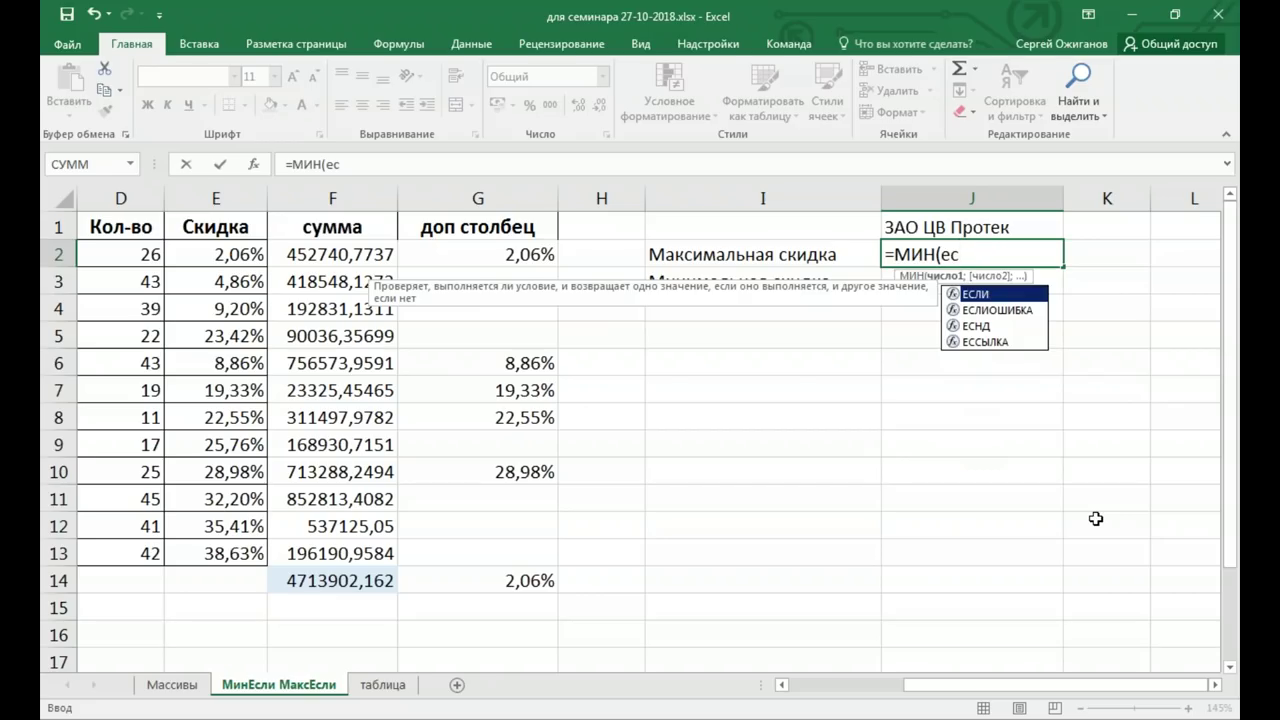
pyautogui.press('Tab')
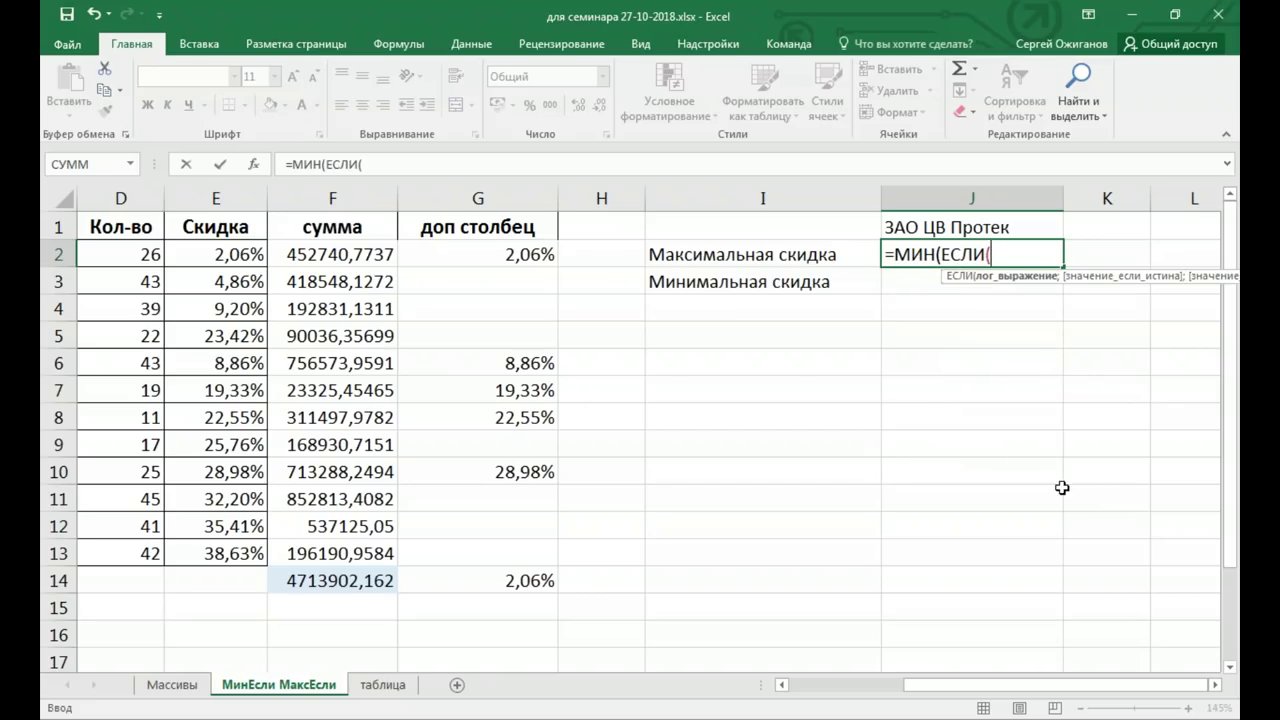
pyautogui.moveTo(1004, 694); pyautogui.dragTo(933, 698)
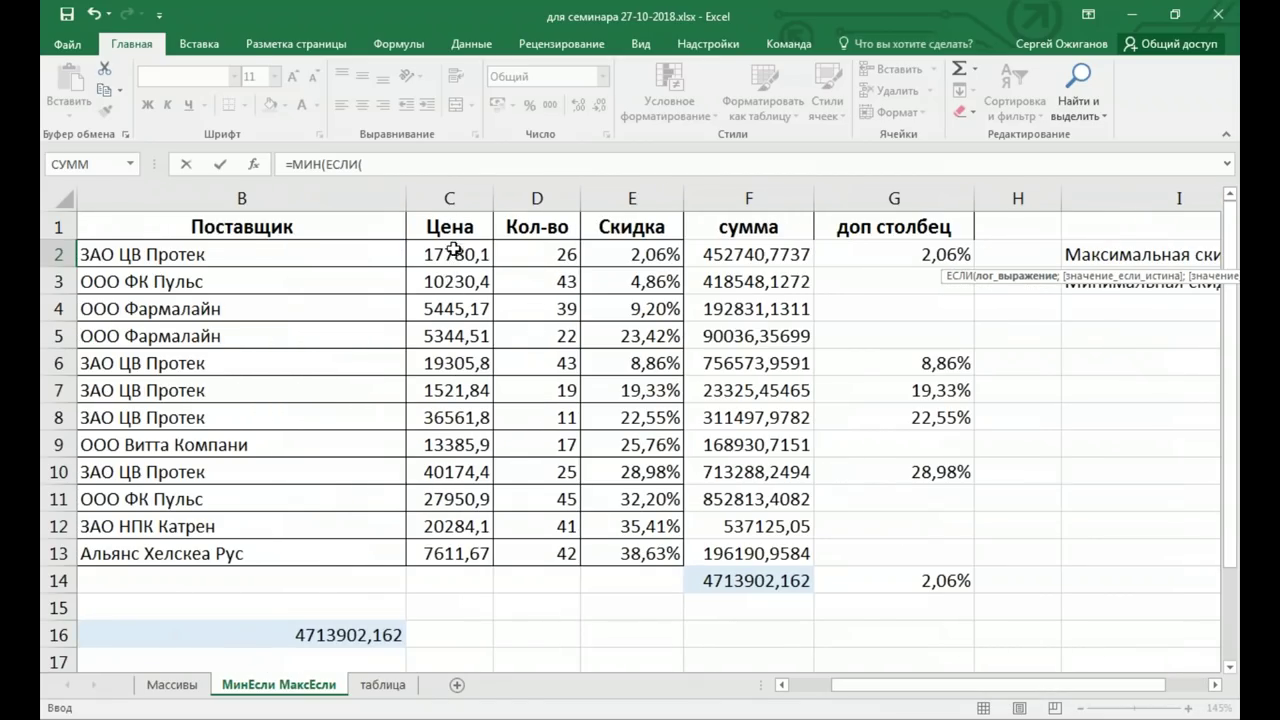
pyautogui.moveTo(343, 255); pyautogui.dragTo(354, 549)
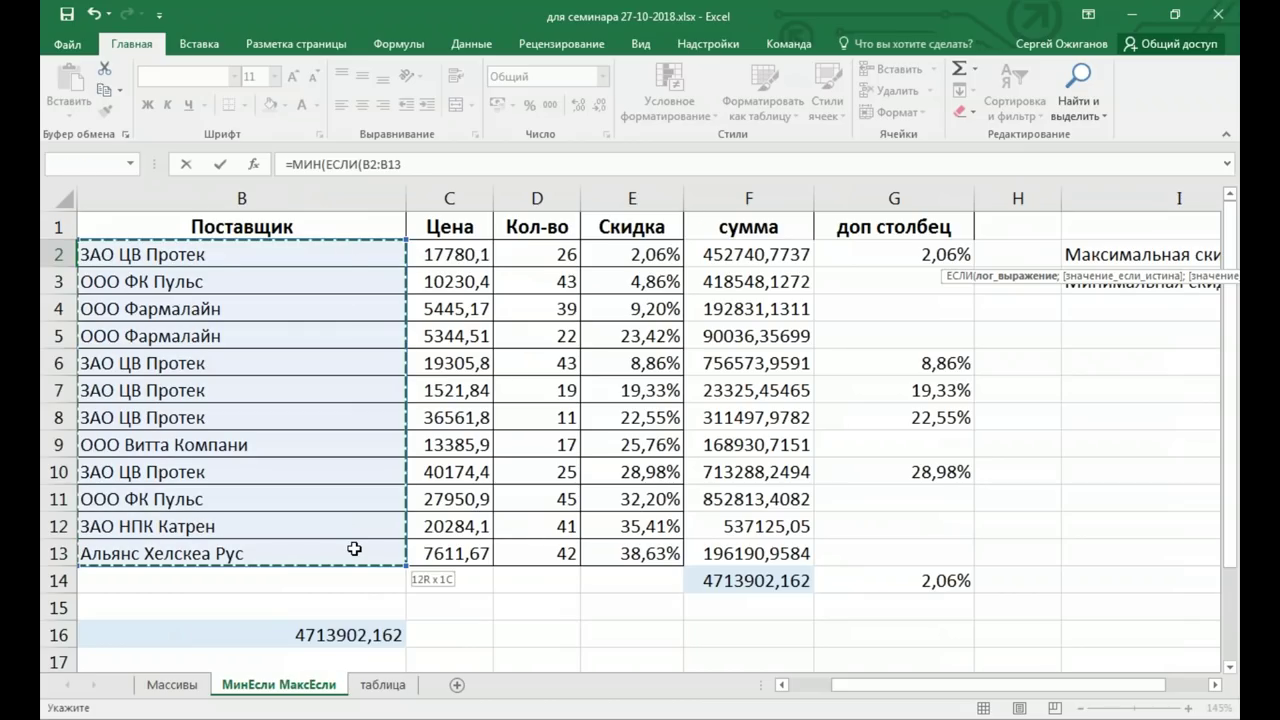
# Finish with =J1;E2:E13;"" and commit as an array formula returning 0,020639026
pyautogui.click(1215, 686)
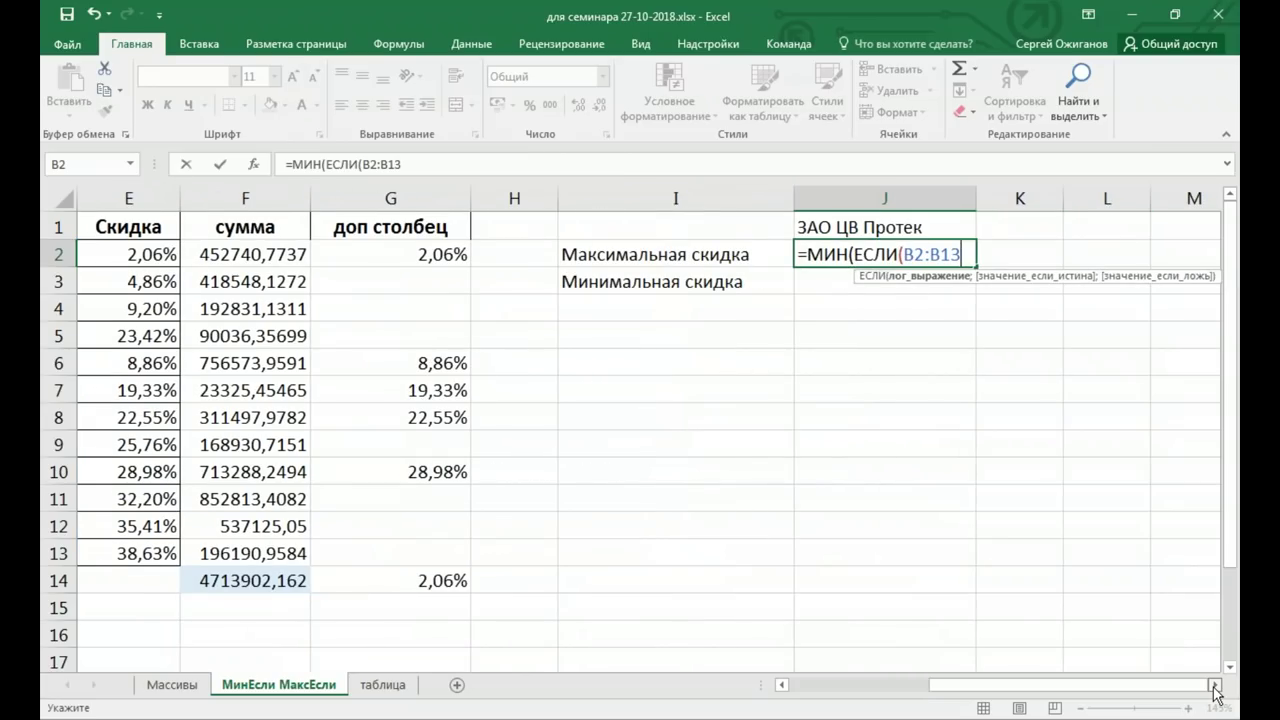
pyautogui.write('=')
pyautogui.click(886, 227)
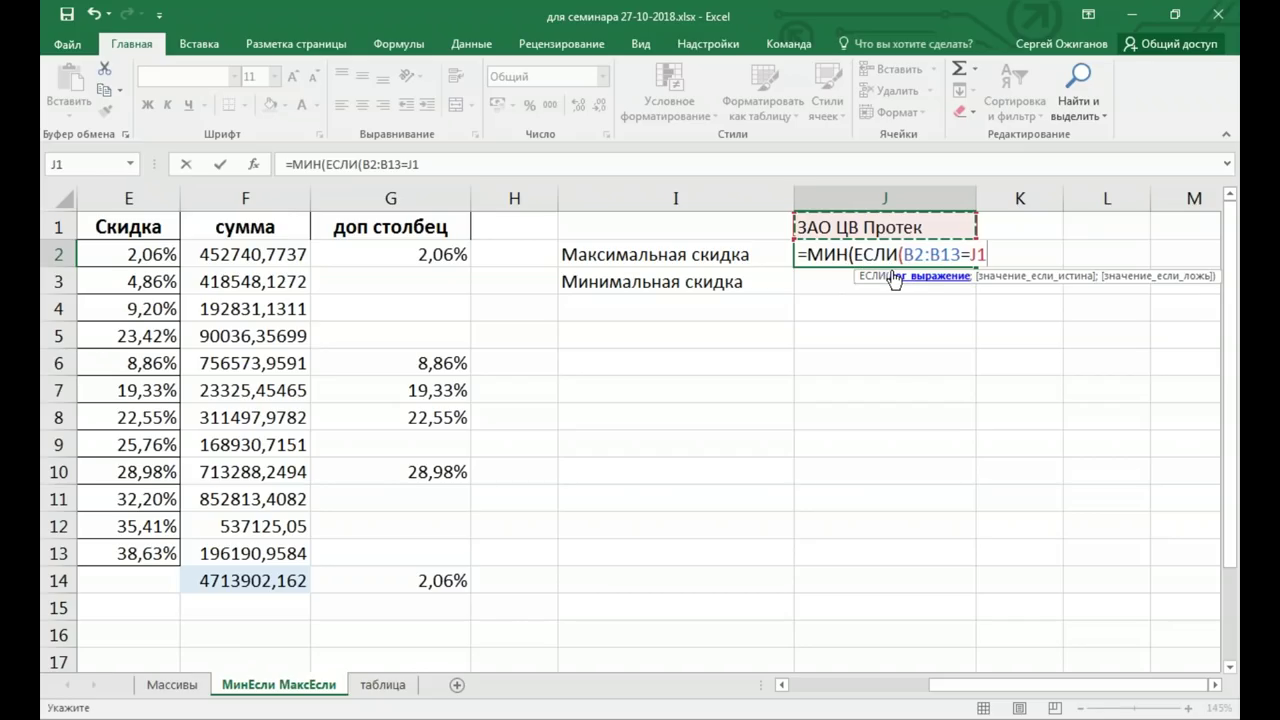
pyautogui.write(';')
pyautogui.moveTo(148, 254); pyautogui.dragTo(150, 545)
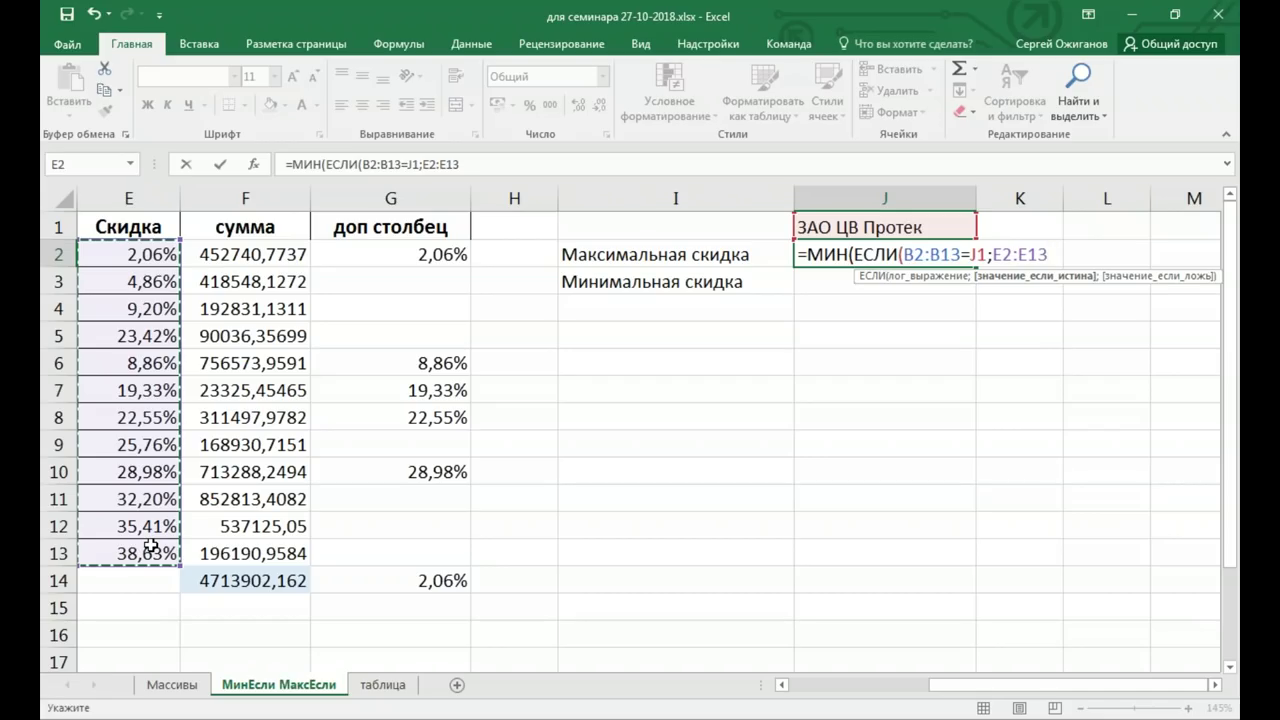
pyautogui.write(';')
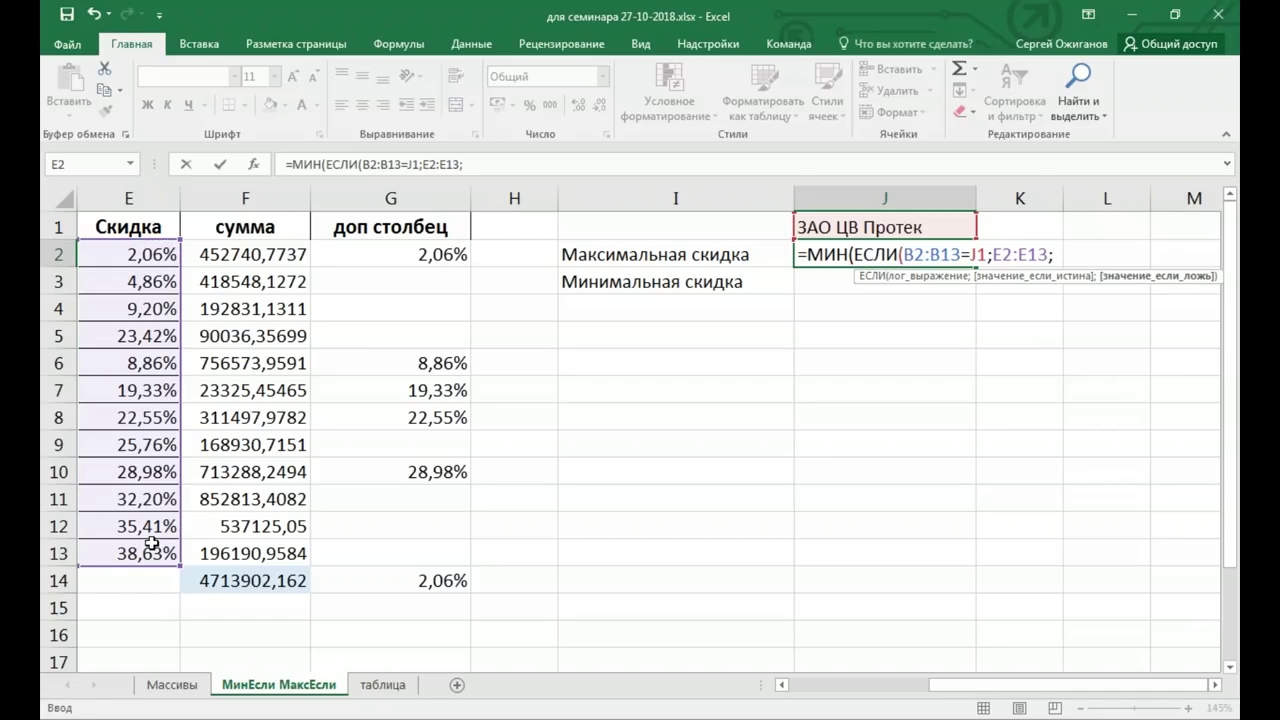
pyautogui.write('""')
pyautogui.write(')')
pyautogui.write(')')
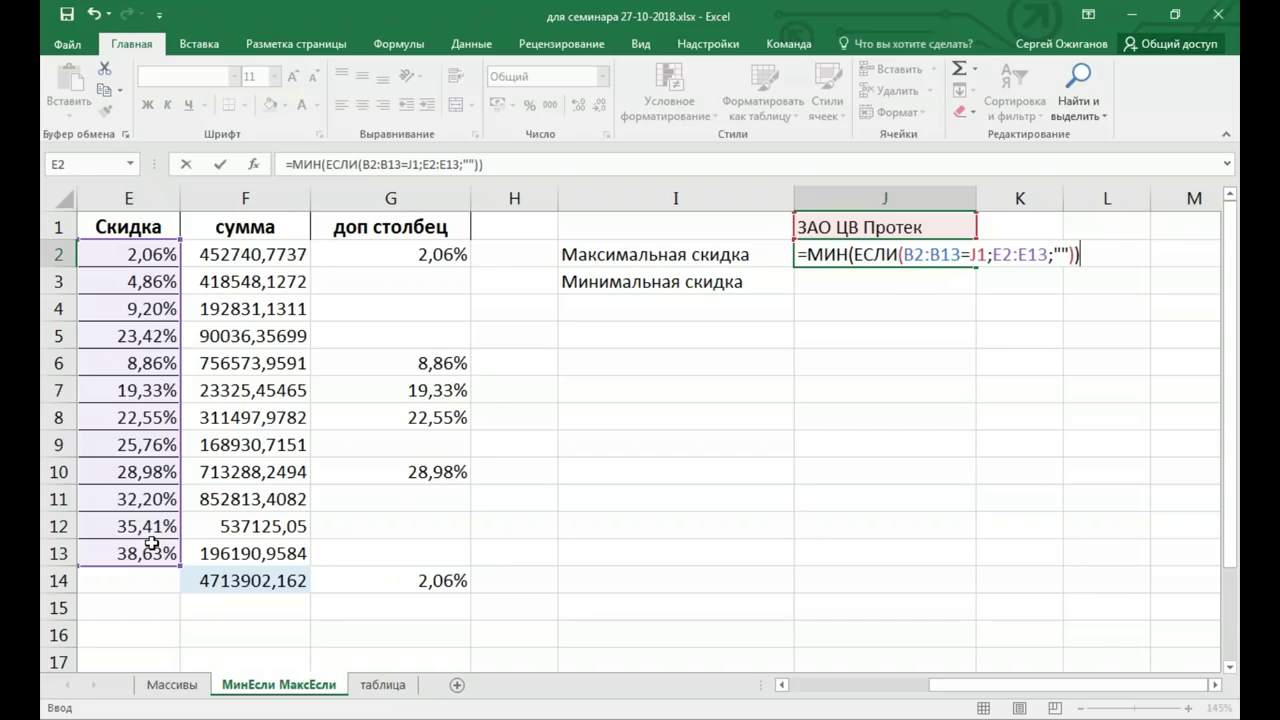
pyautogui.hotkey('ctrl', 'shift', 'Return')
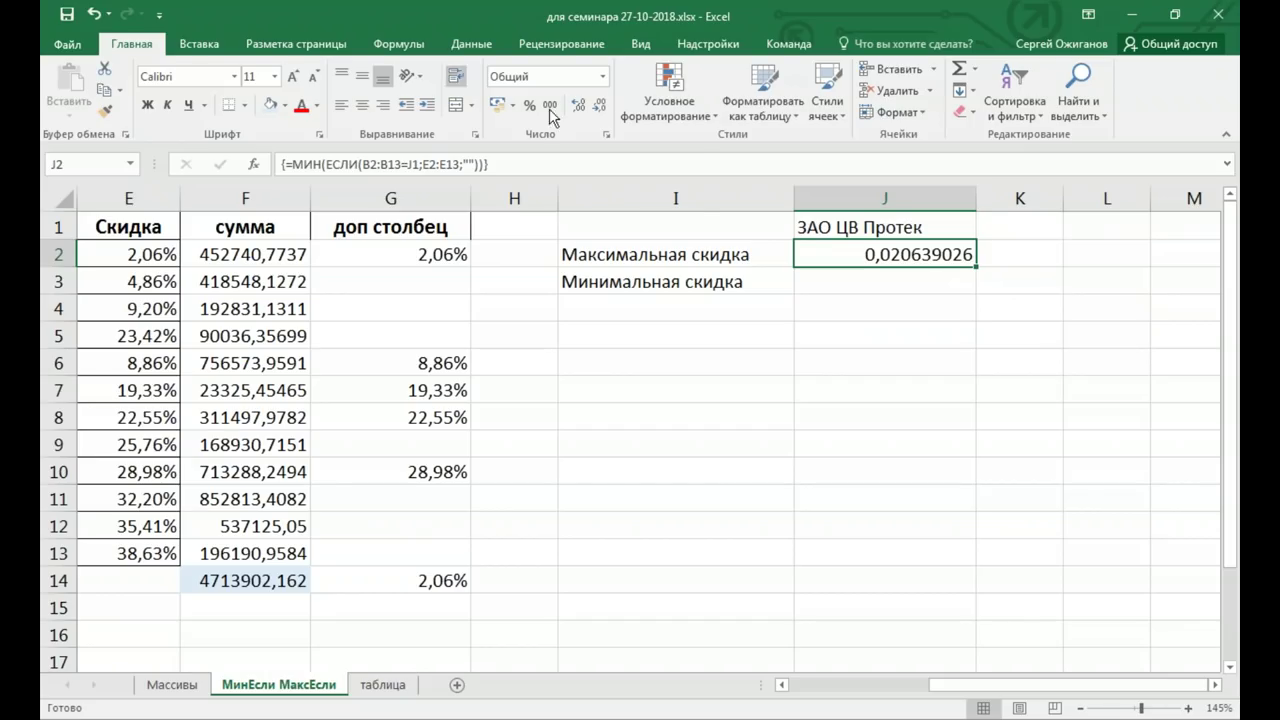
pyautogui.click(602, 76)
# Format the J2 minimum as a percentage (2,06%) and compare it with G14
pyautogui.click(578, 398)
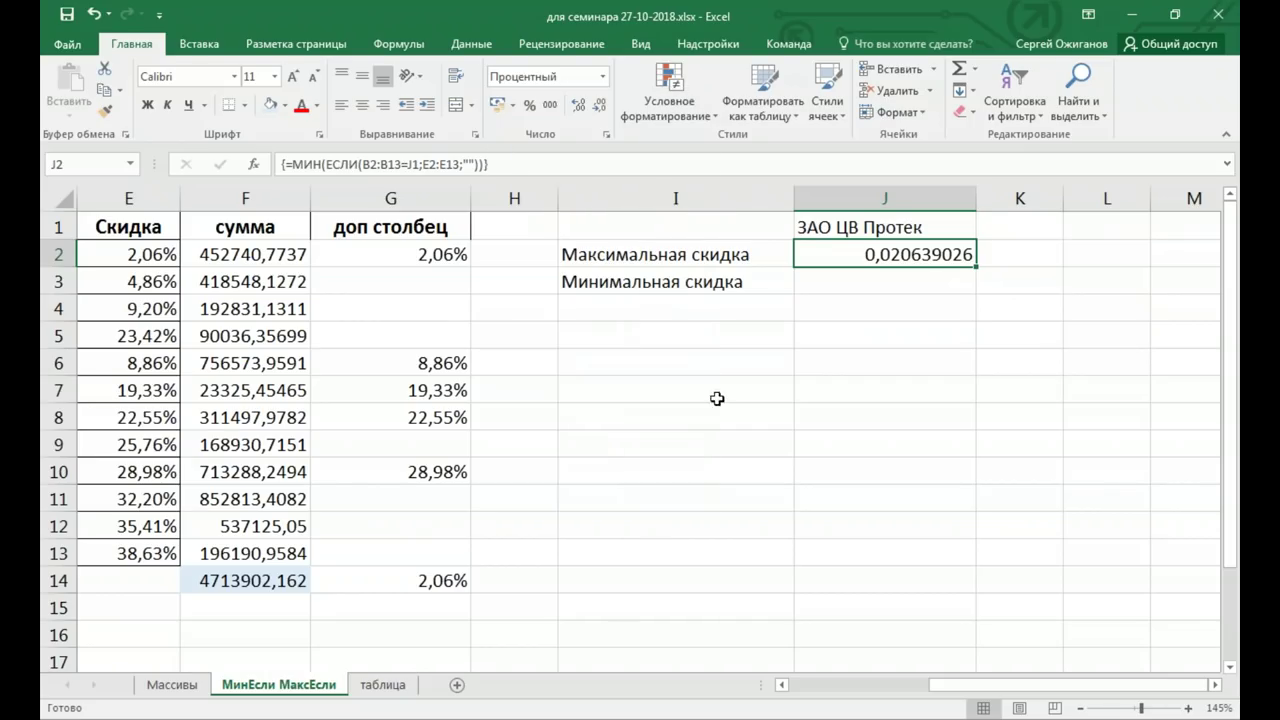
pyautogui.keyDown('ctrl'); pyautogui.click(415, 588); pyautogui.keyUp('ctrl')
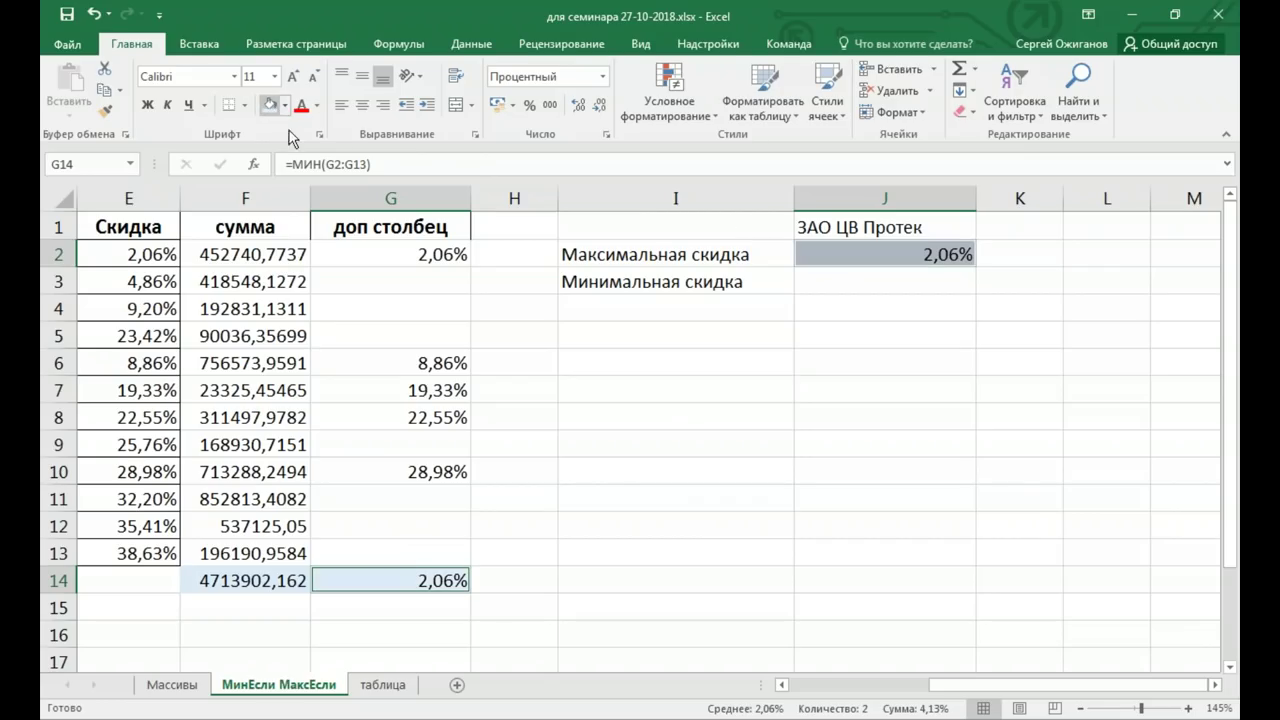
pyautogui.click(644, 608)
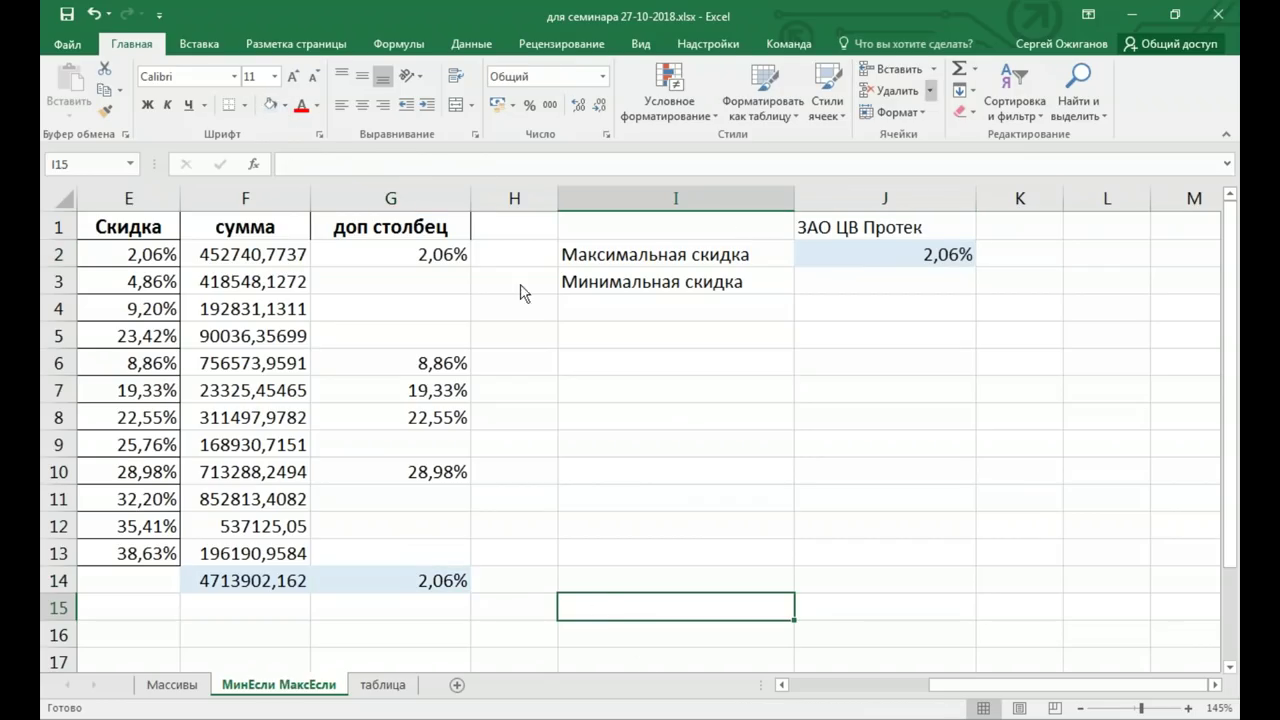
pyautogui.click(395, 196)
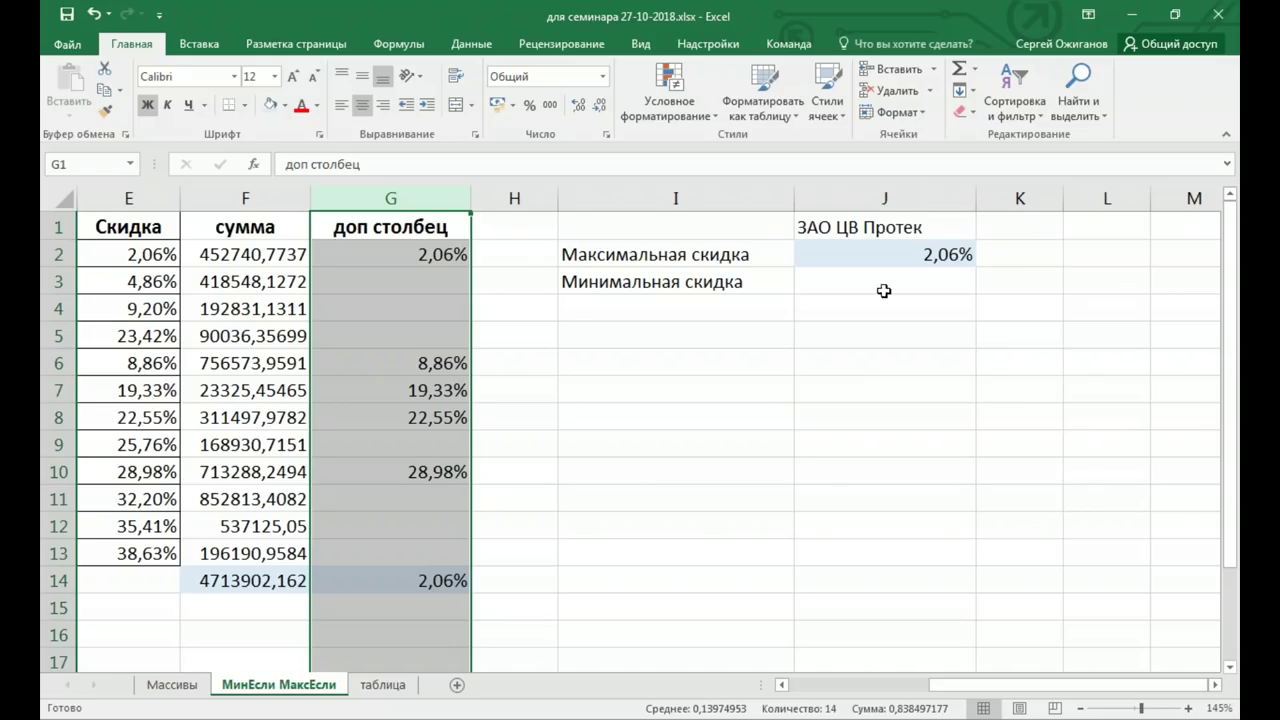
# Move the minimum discount result from J2 down to J3
pyautogui.click(893, 261)
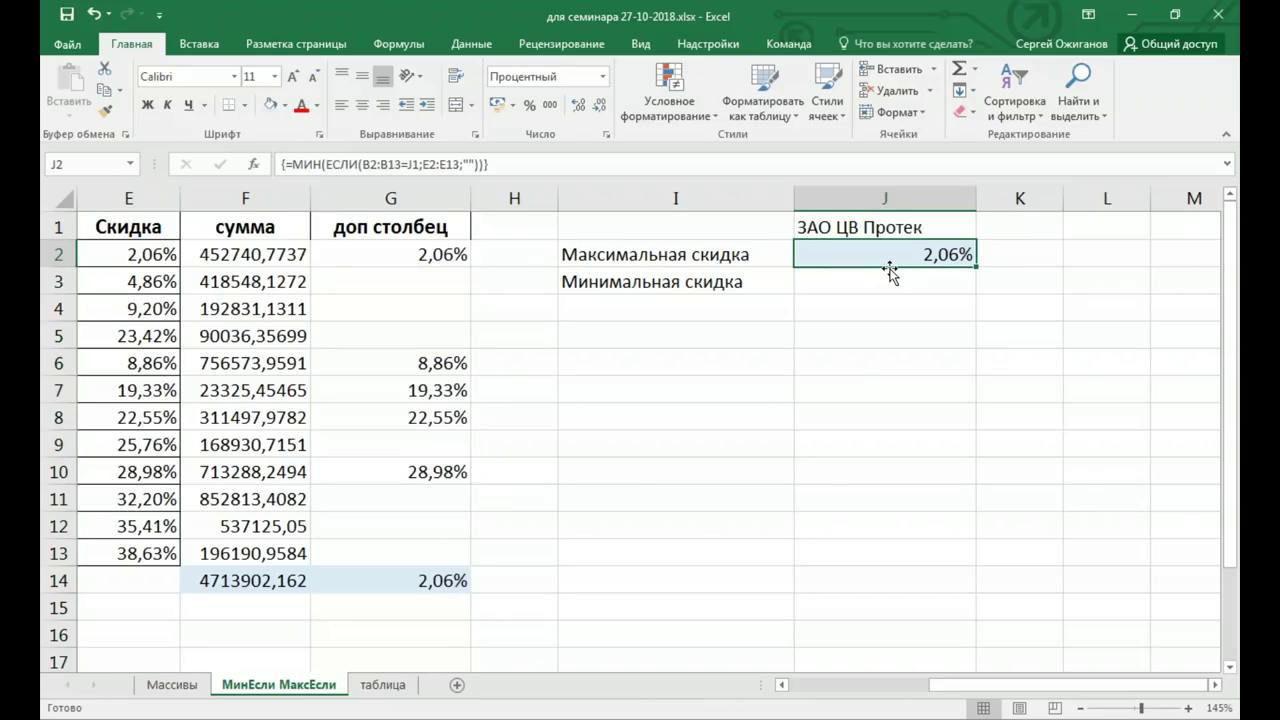
pyautogui.moveTo(890, 268); pyautogui.dragTo(895, 297)
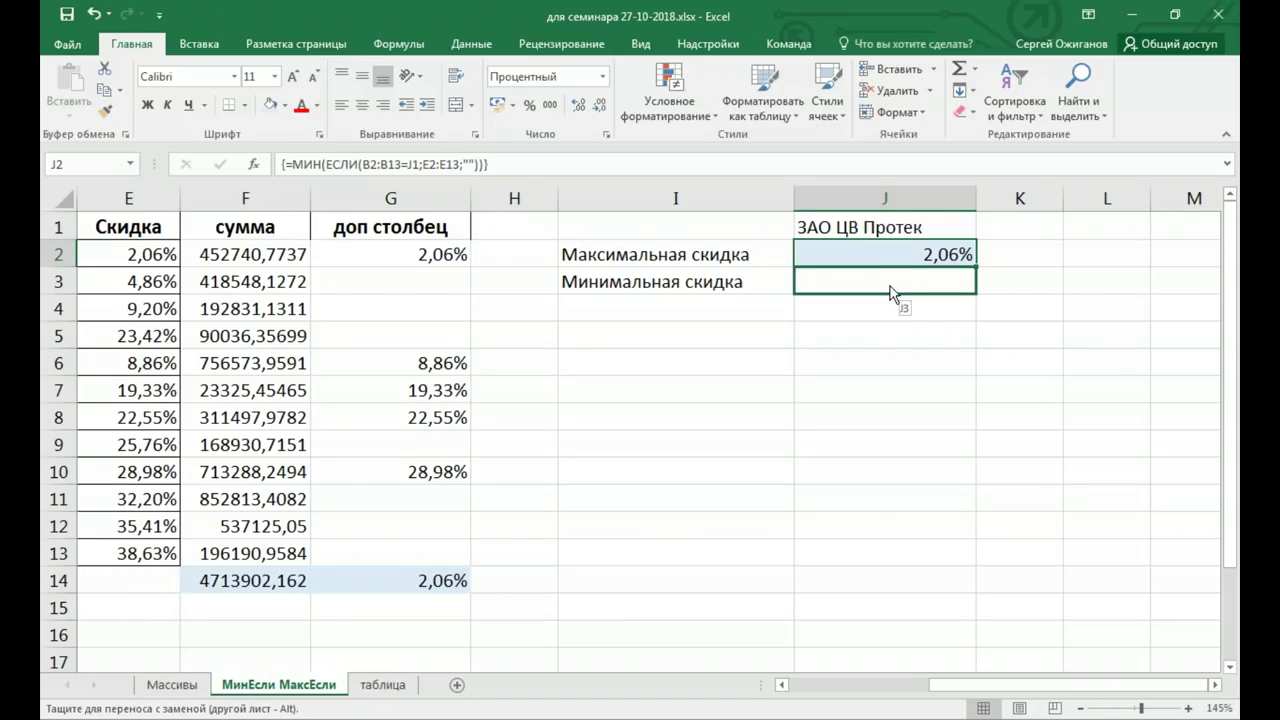
pyautogui.click(896, 252)
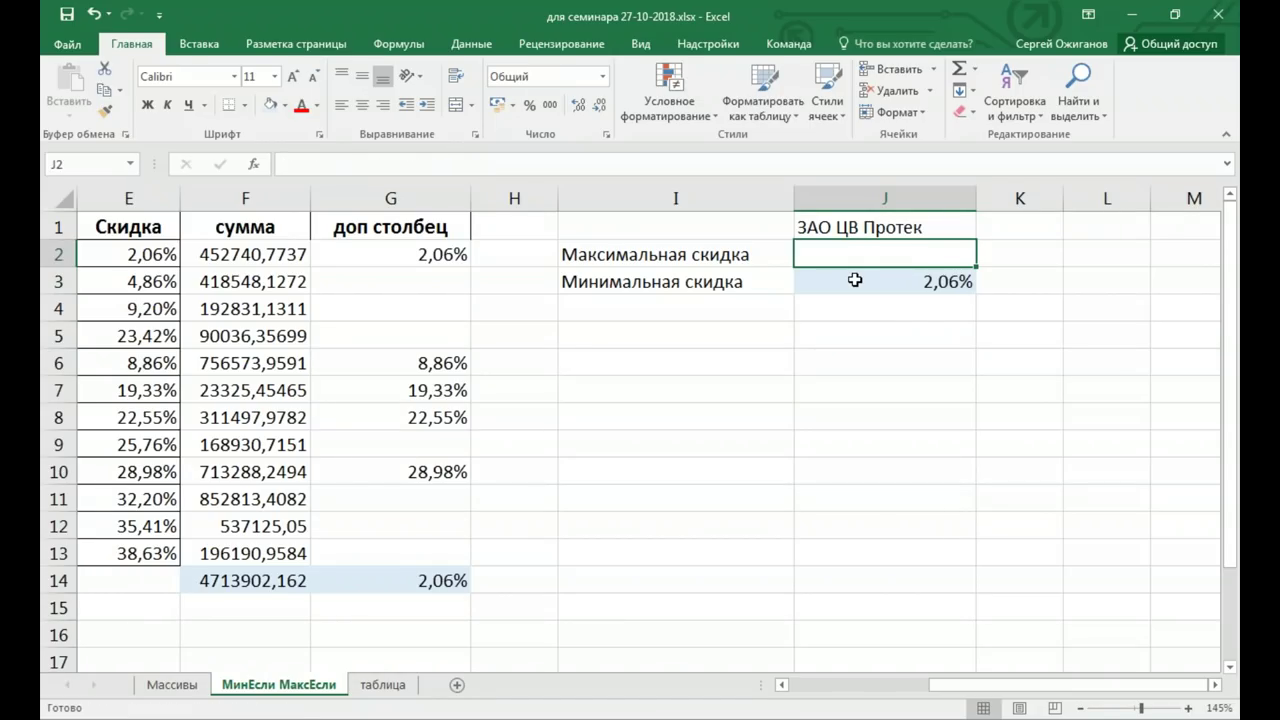
# Start =МАКС(ЕСЛИ( in J2 using supplier range B2:B13 for the condition
pyautogui.write('=ма')
pyautogui.press('Tab')
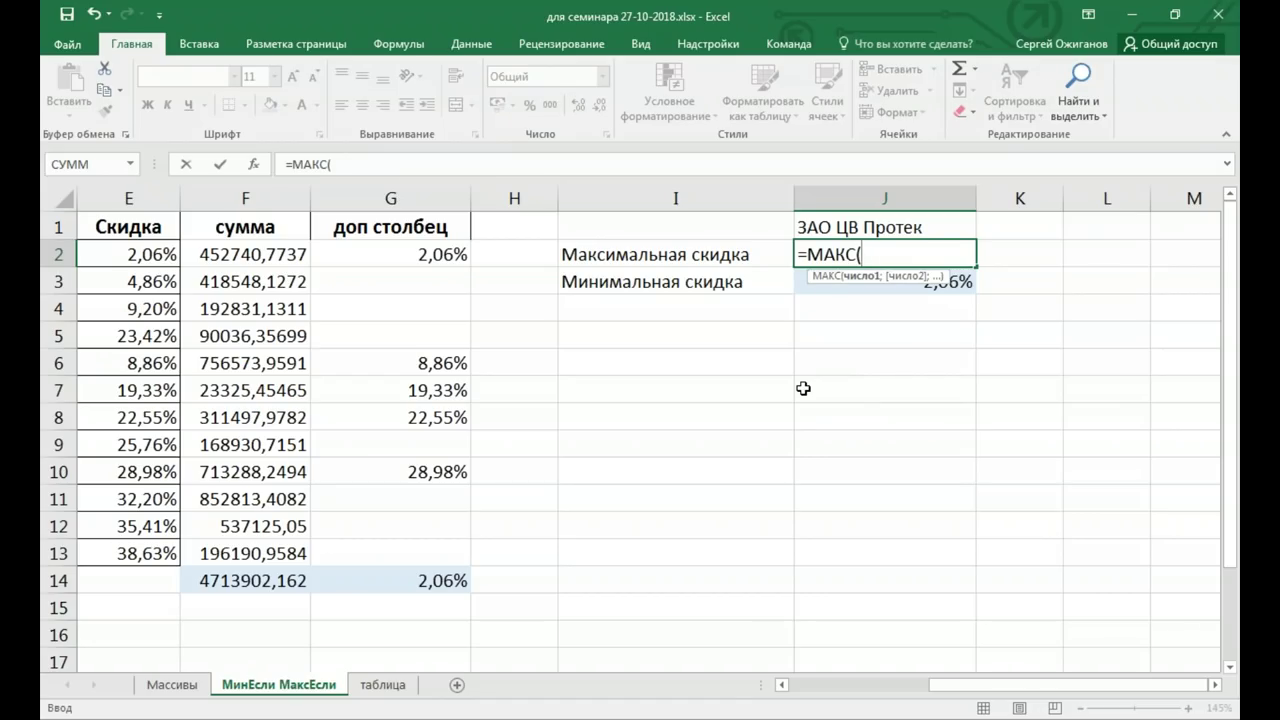
pyautogui.write('ес')
pyautogui.press('Tab')
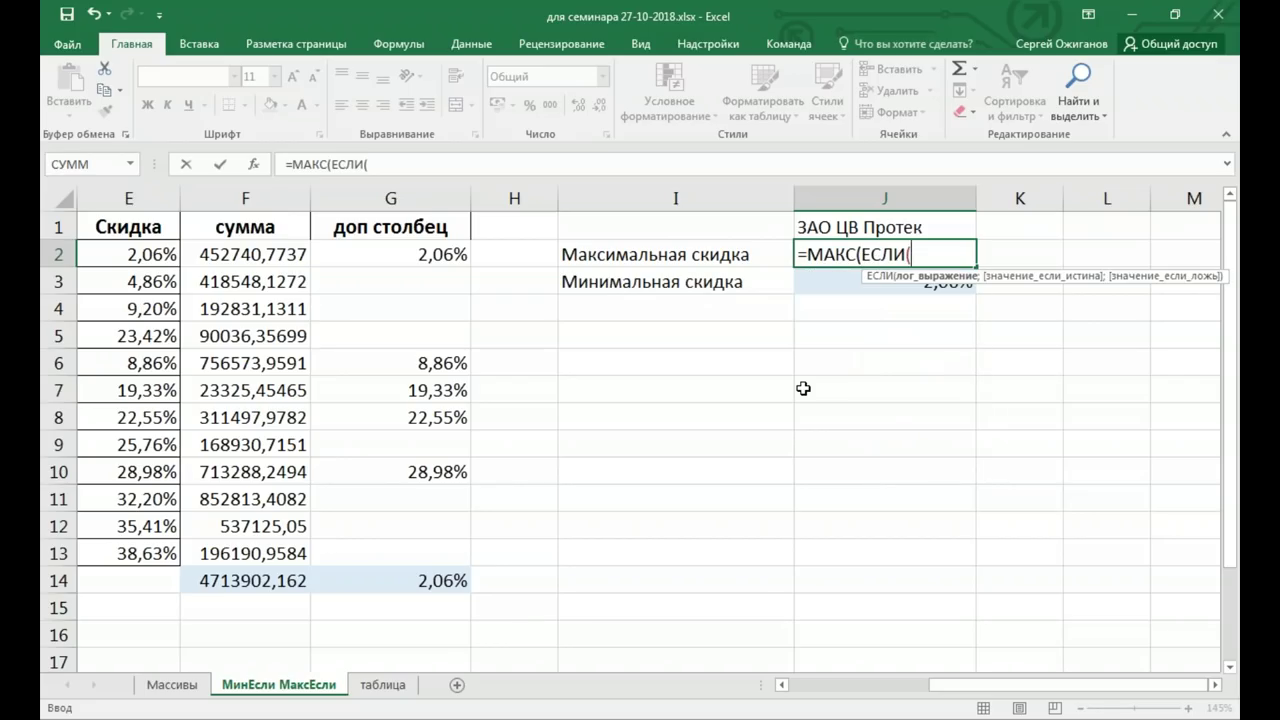
pyautogui.moveTo(1003, 686); pyautogui.dragTo(860, 686)
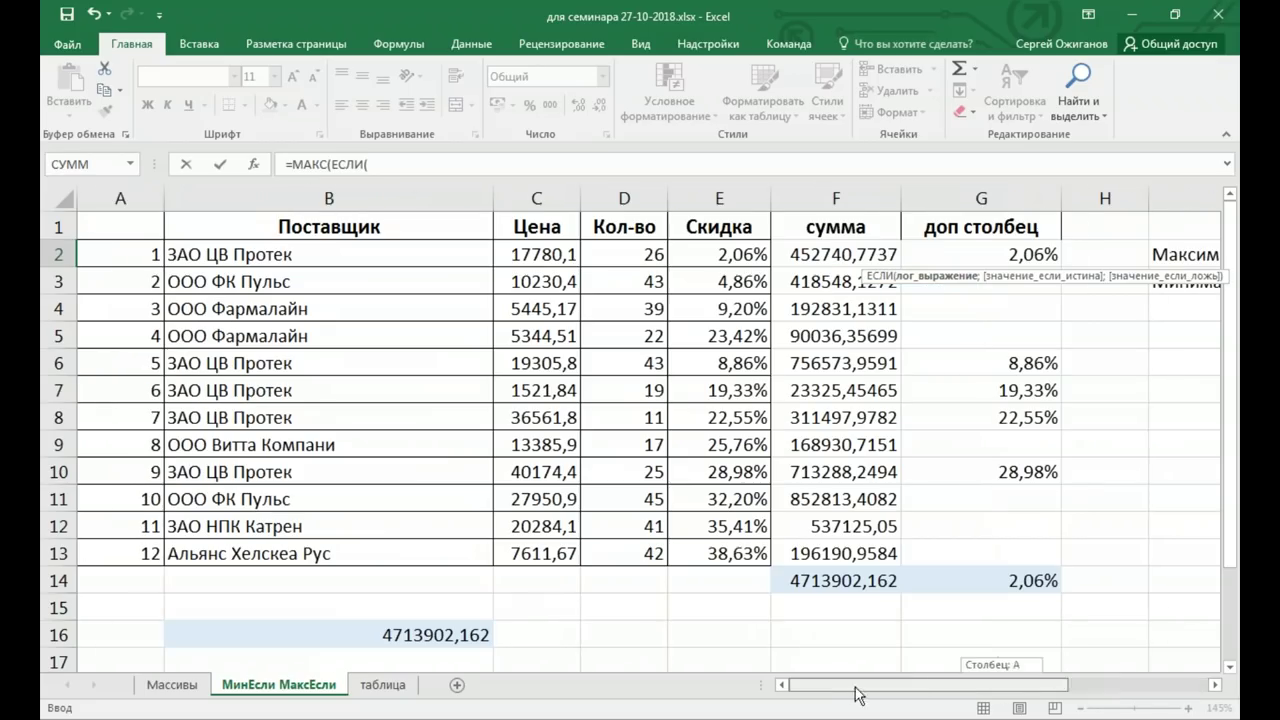
pyautogui.moveTo(372, 255); pyautogui.dragTo(387, 549)
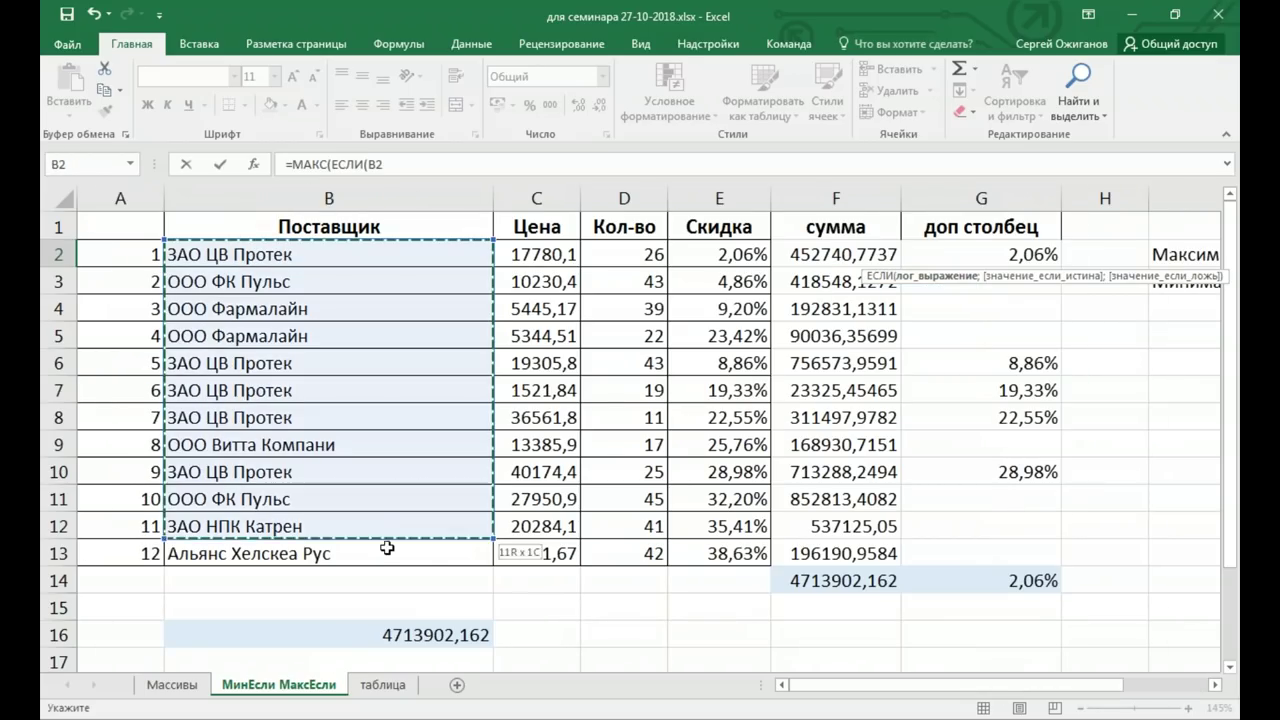
# Complete =МАКС(ЕСЛИ(B2:B13=J1;E2:E13;"")) and commit it
pyautogui.write(':B13=')
pyautogui.click(1215, 685)
pyautogui.click(985, 225)
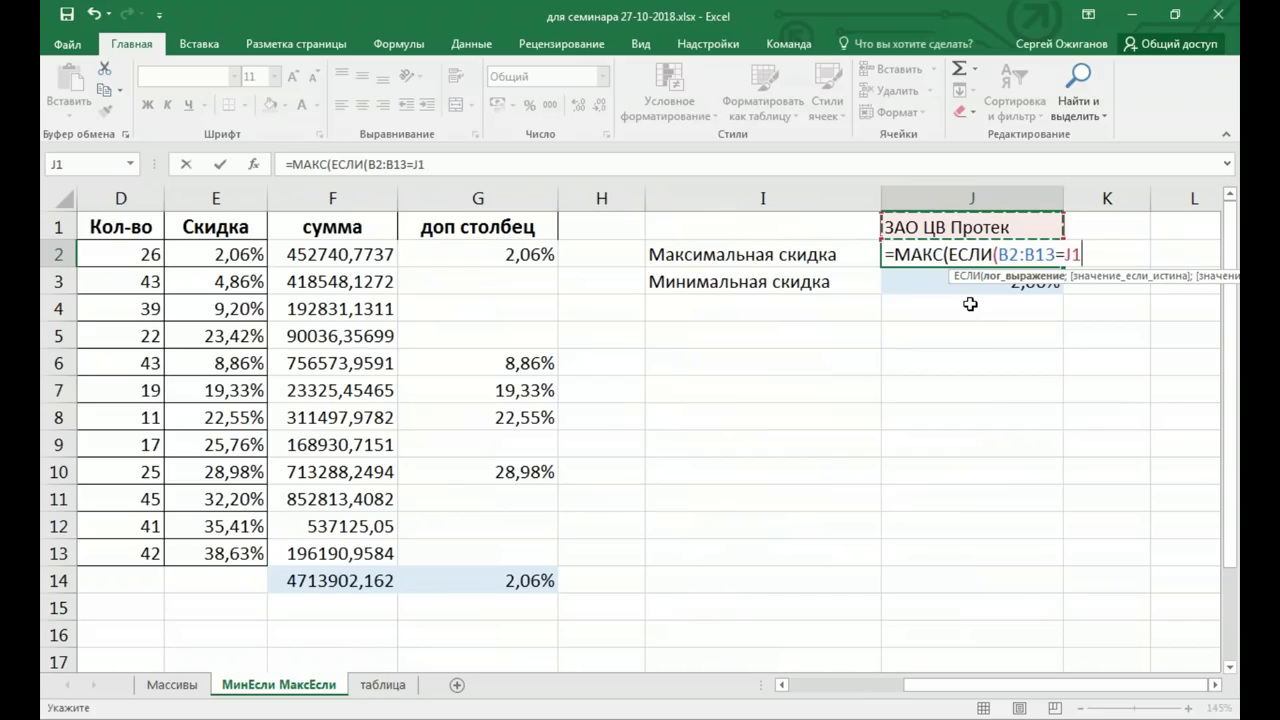
pyautogui.write(';')
pyautogui.moveTo(212, 257); pyautogui.dragTo(219, 545)
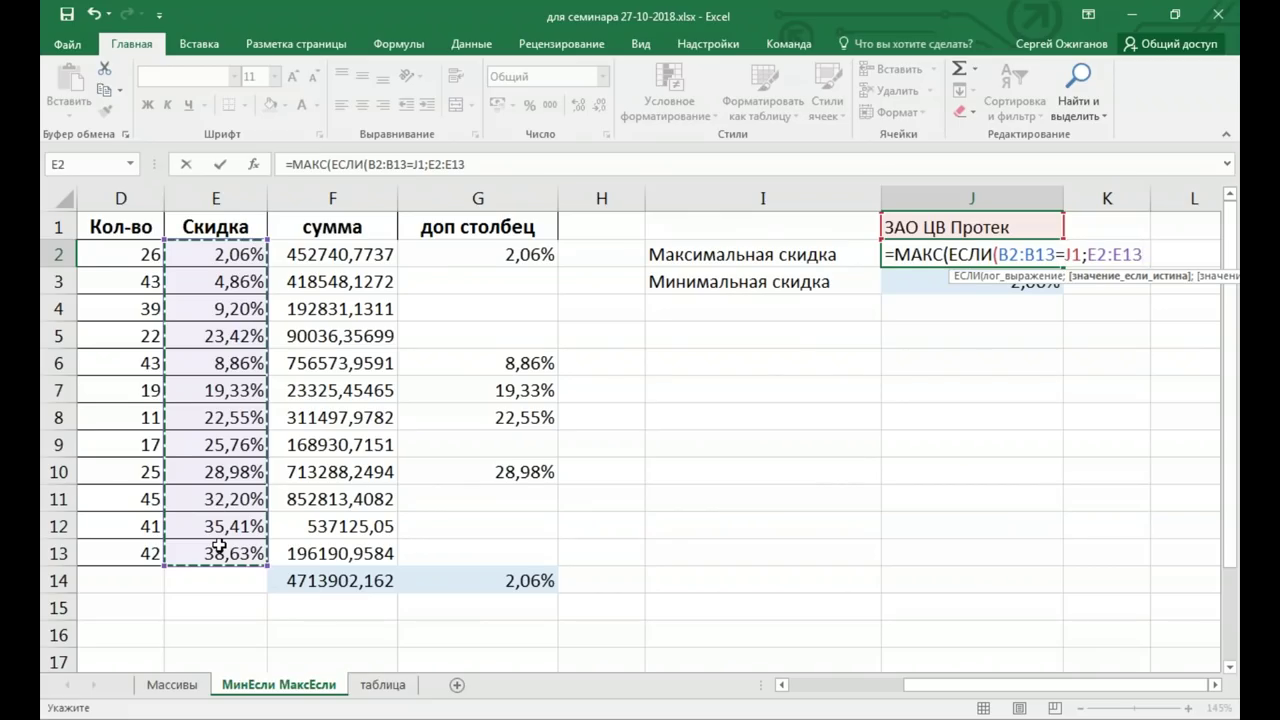
pyautogui.write(';""')
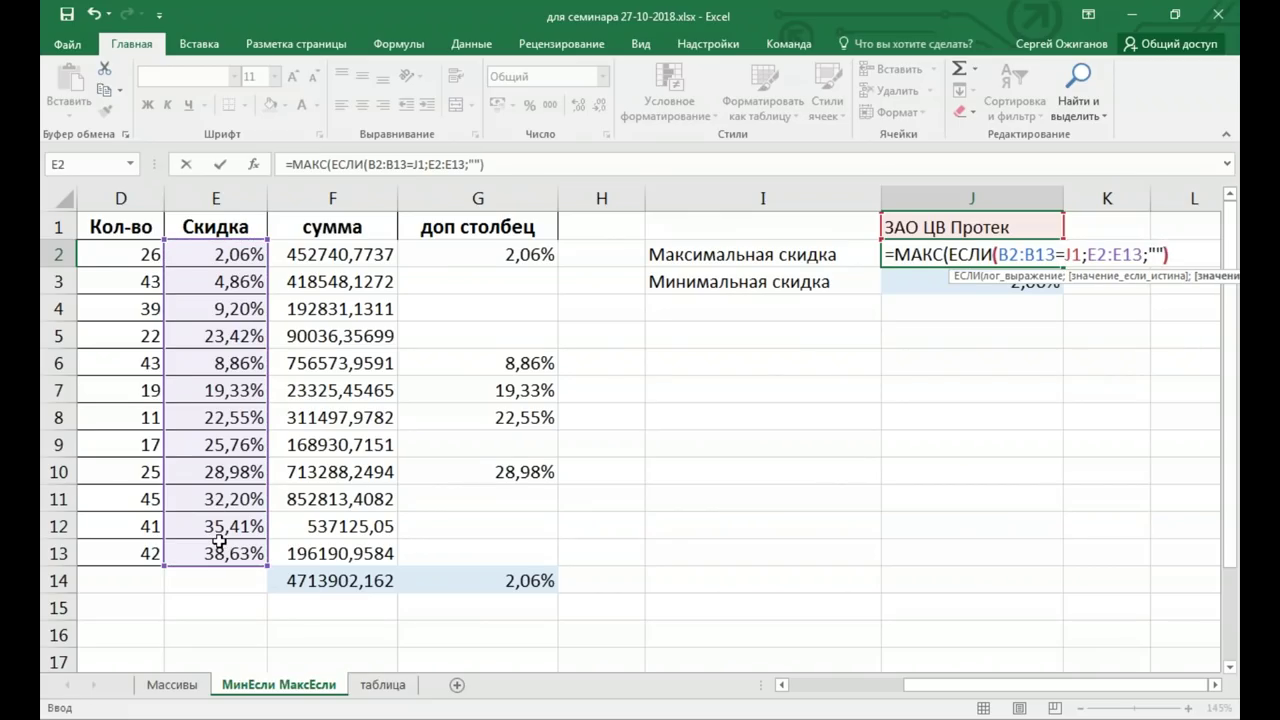
pyautogui.write(')')
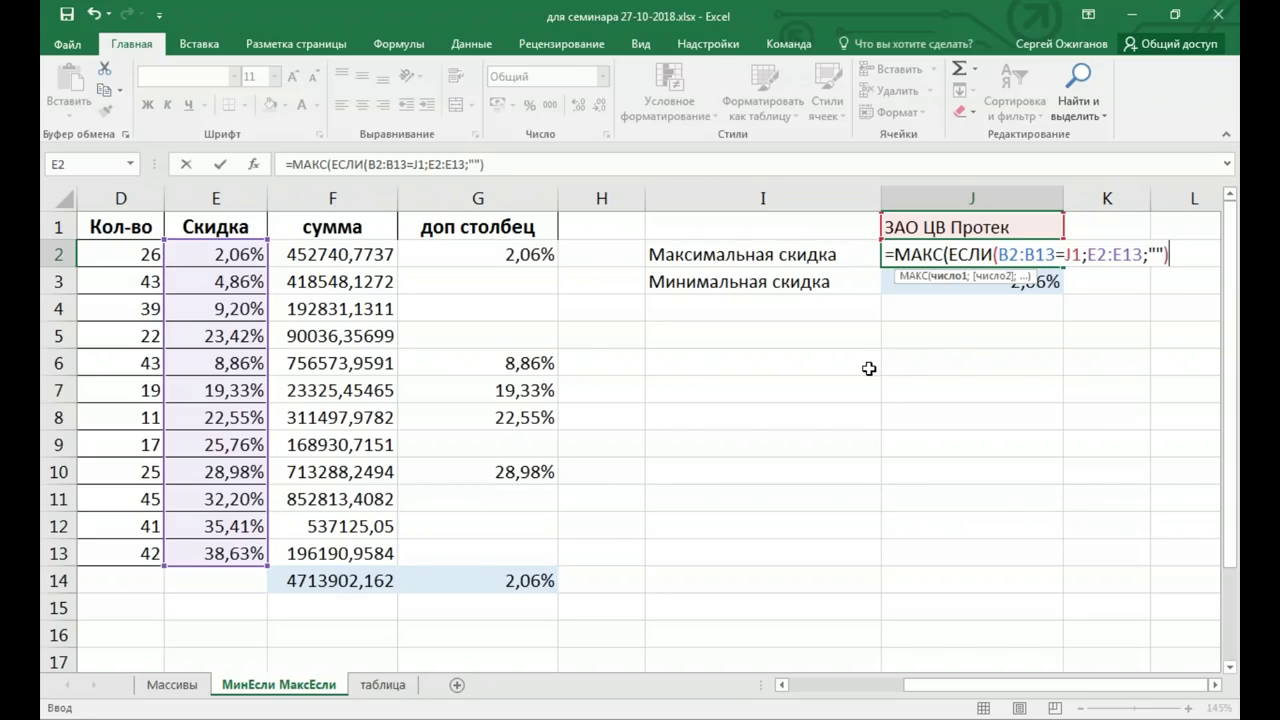
pyautogui.write(')')
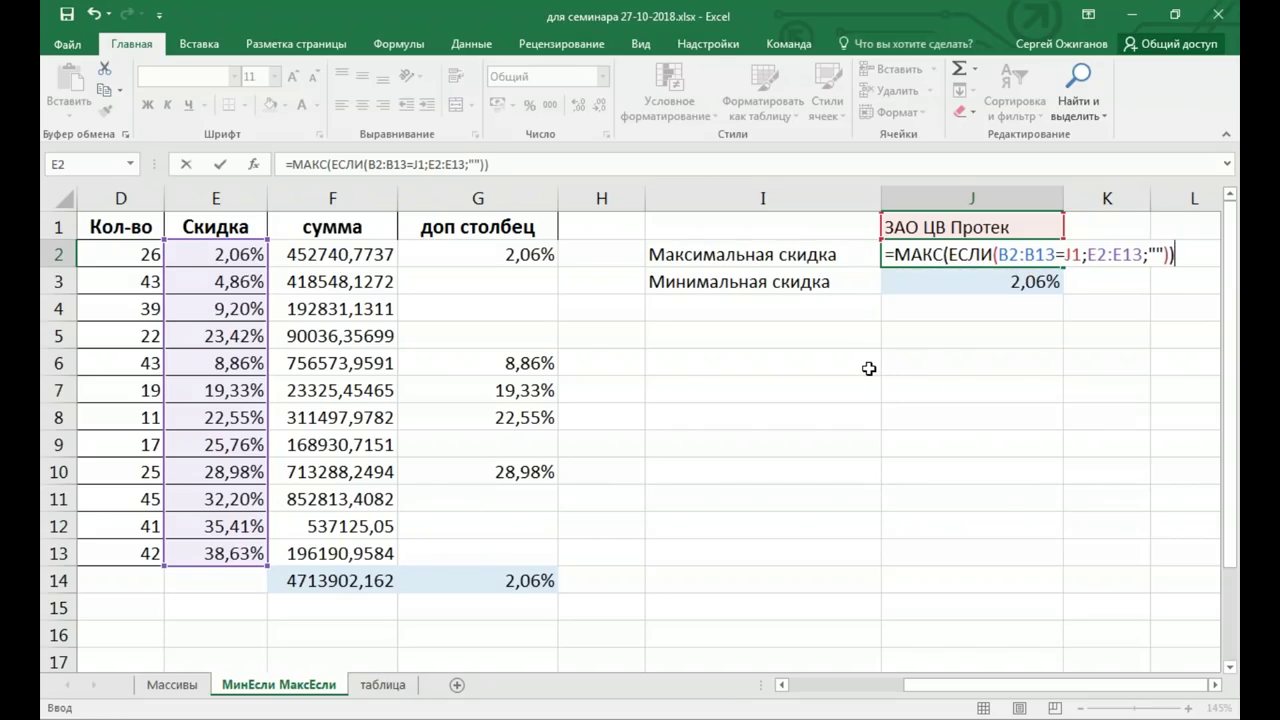
pyautogui.hotkey('ctrl', 'Return')
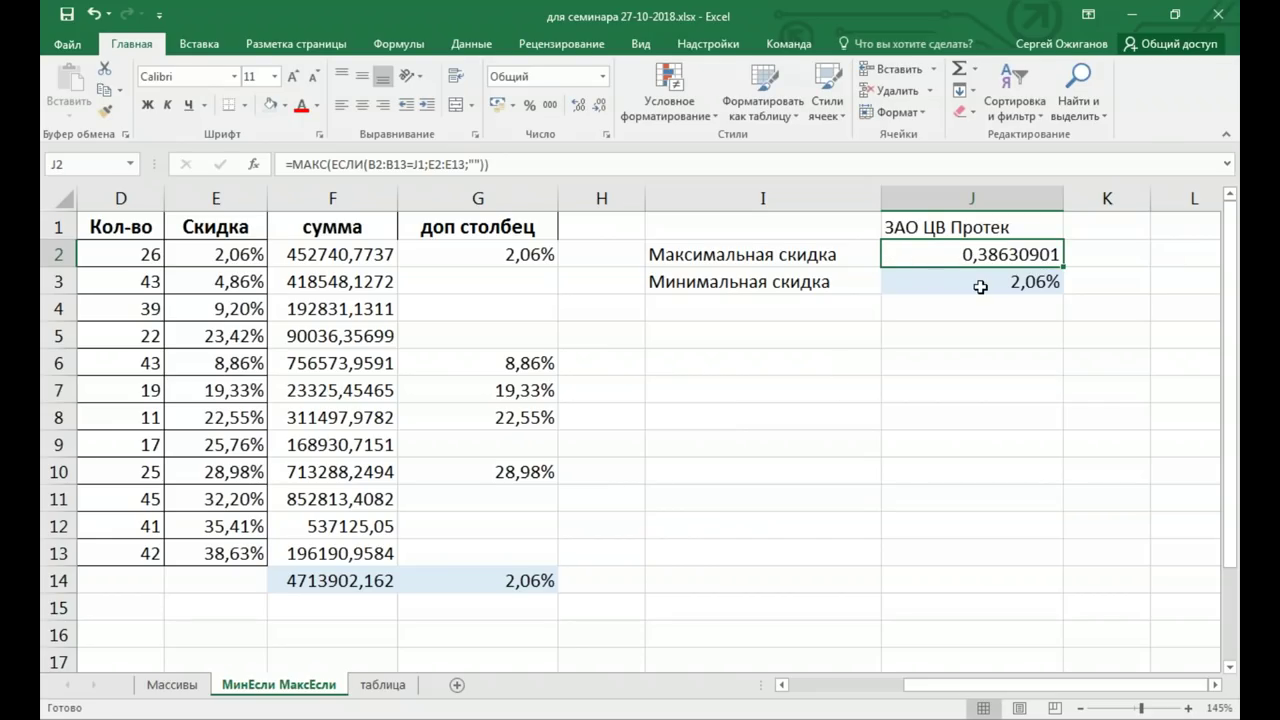
# Format J2 as a percentage so it shows 38,63%
pyautogui.click(603, 77)
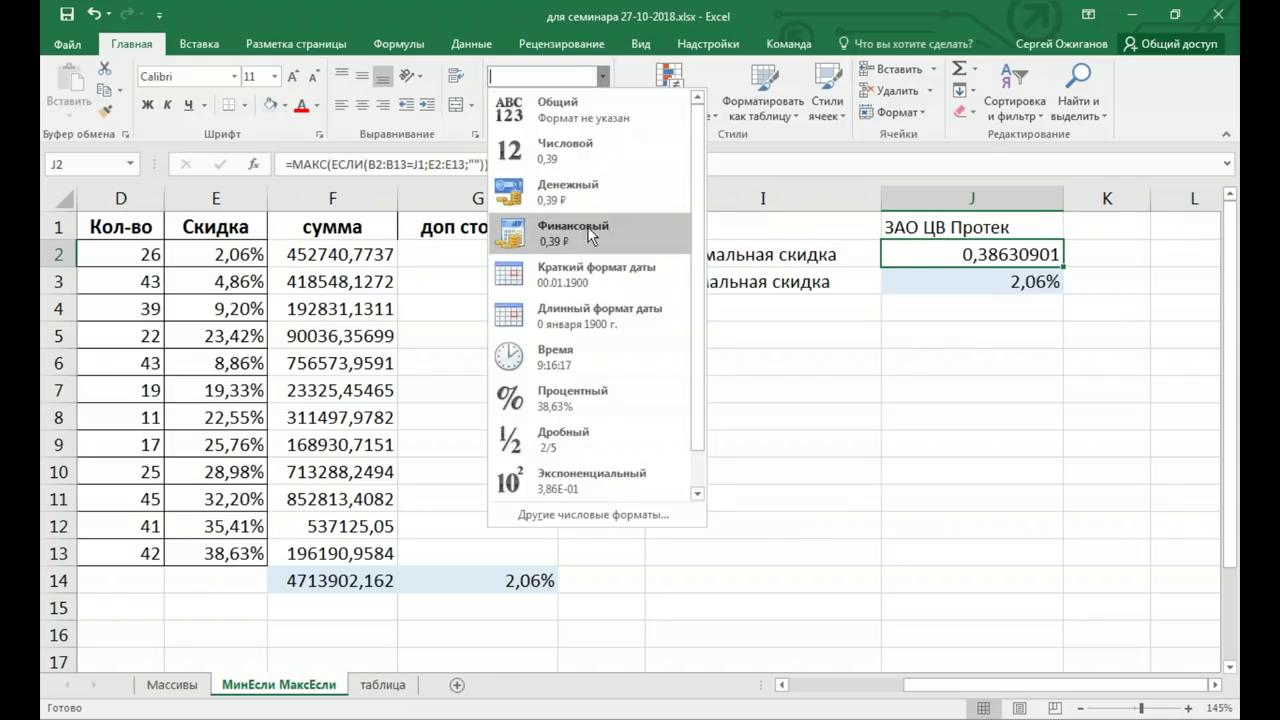
pyautogui.click(596, 400)
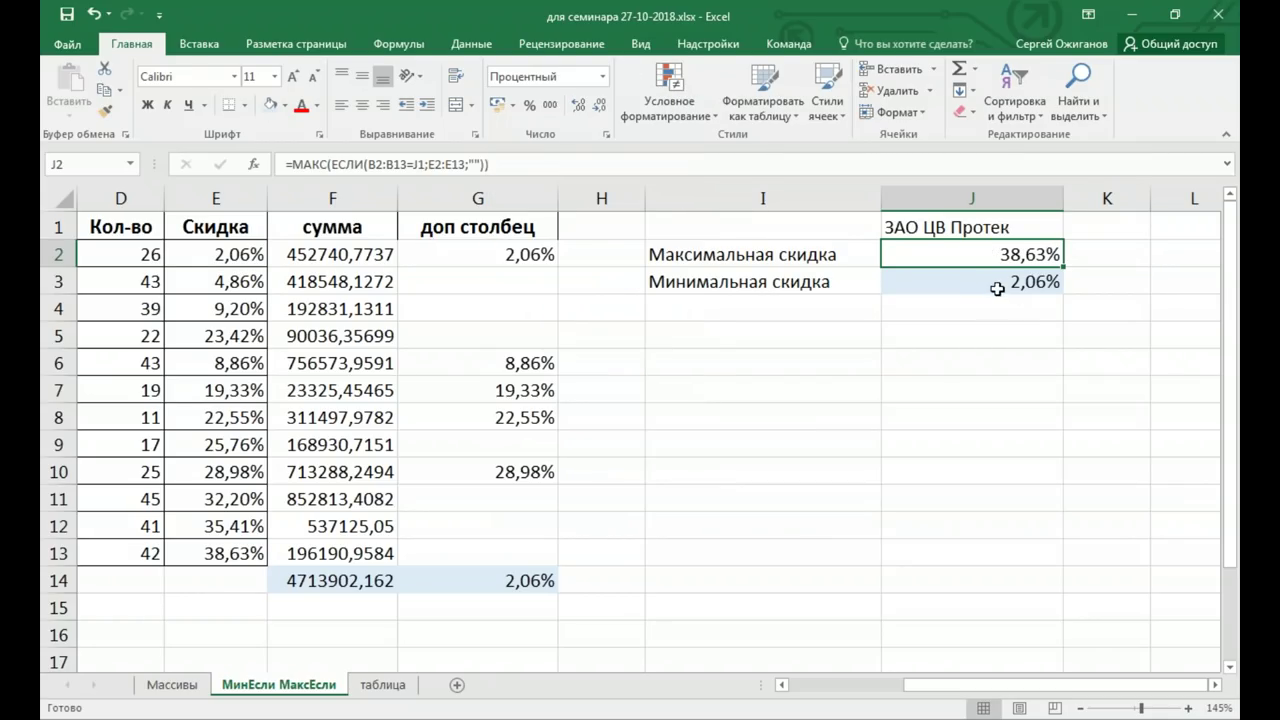
pyautogui.click(988, 284)
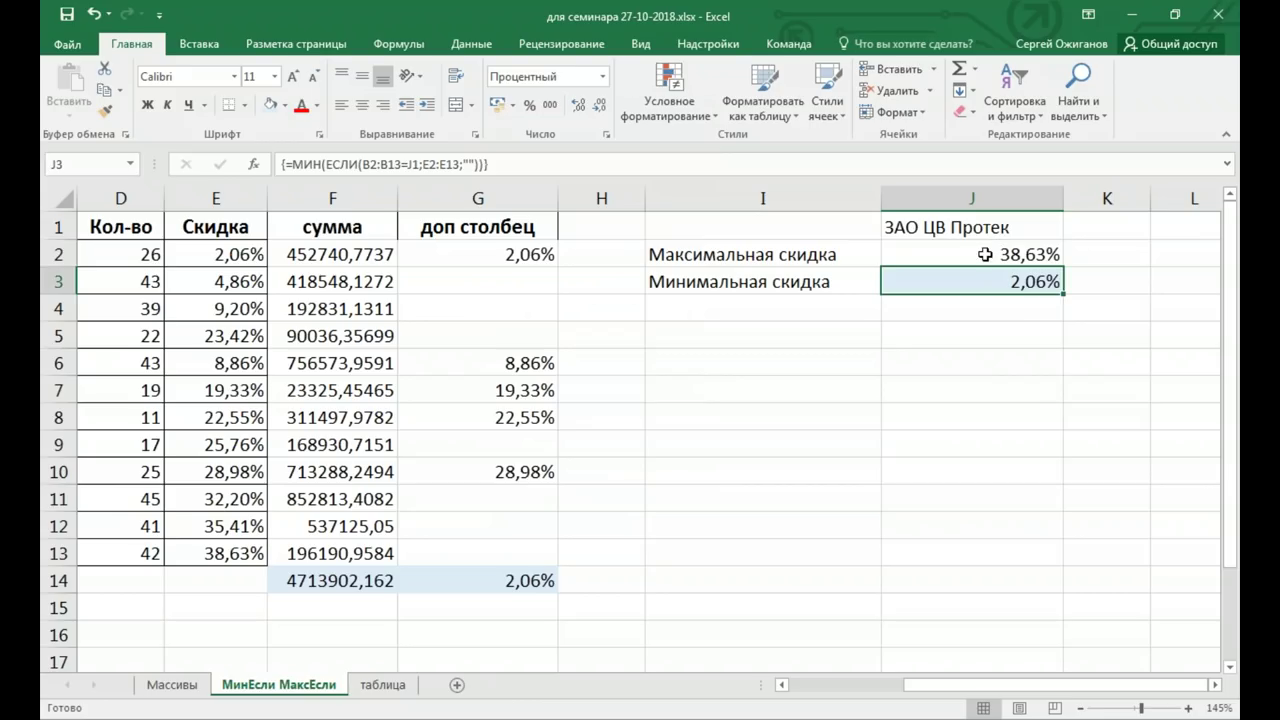
# Compare helper column G's values with J2's МАКС(ЕСЛИ) result of 38,63% for ЗАО ЦВ Протек
pyautogui.click(988, 253)
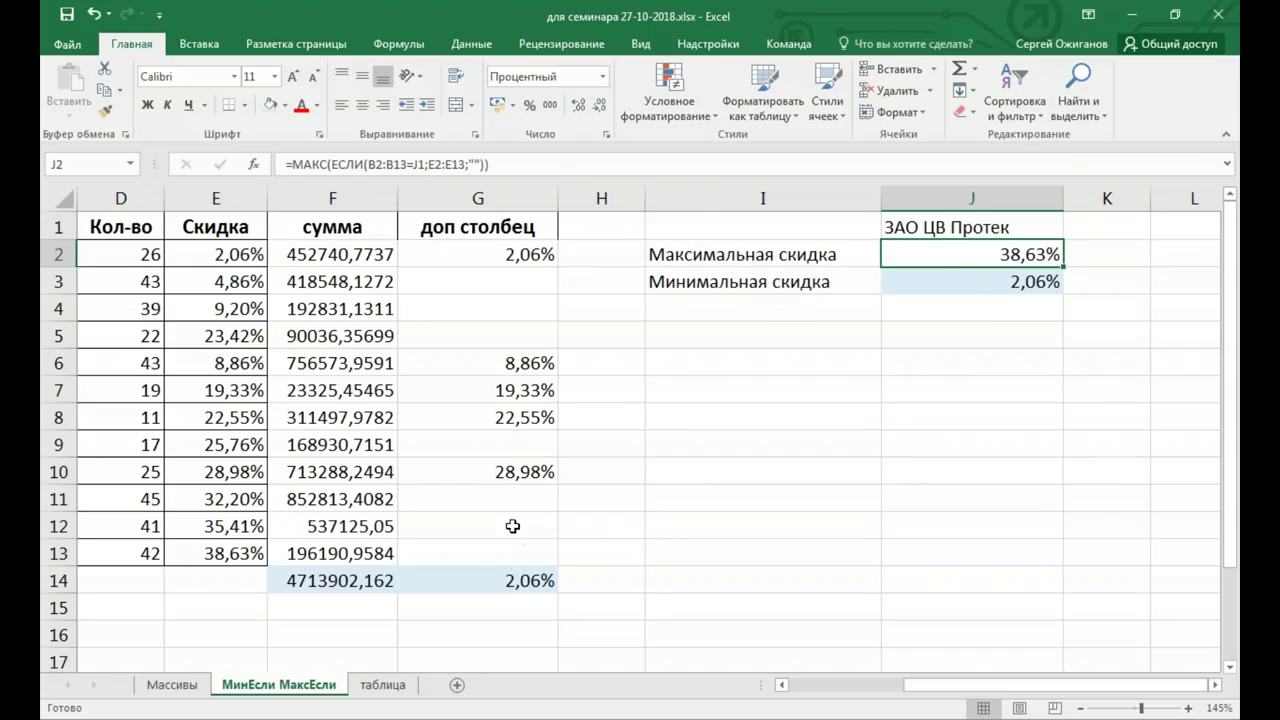
pyautogui.click(490, 555)
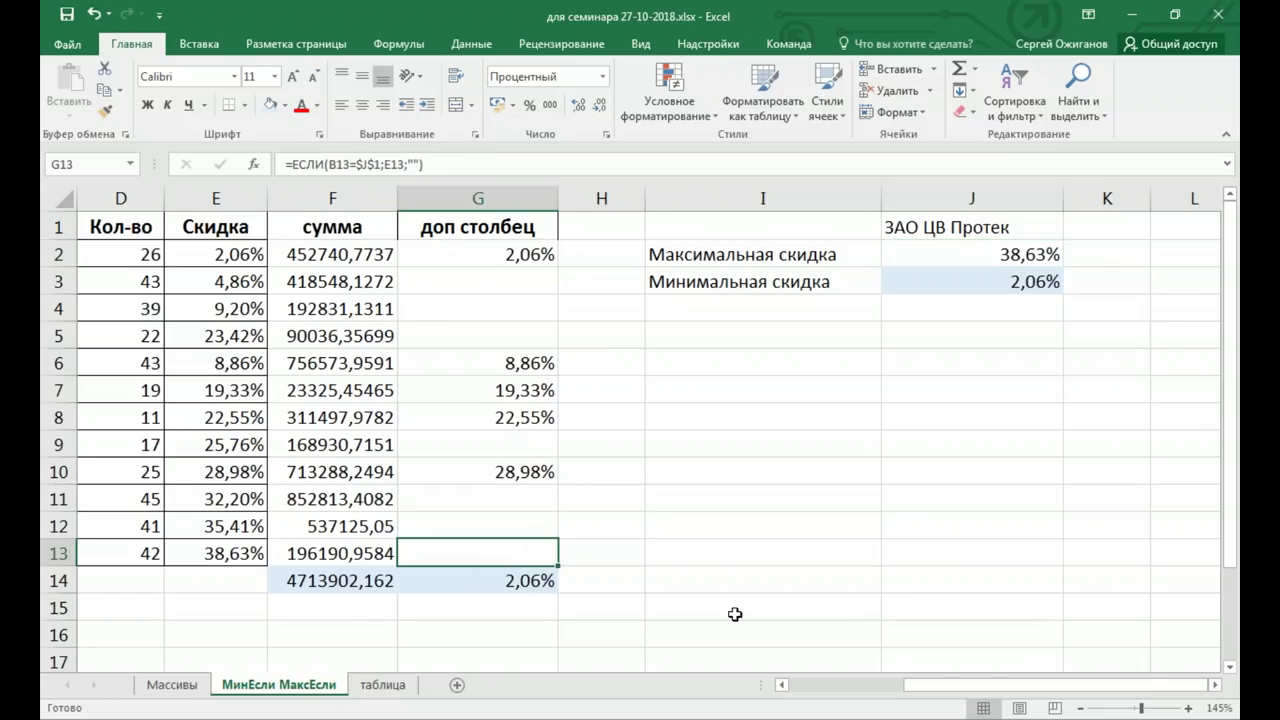
pyautogui.moveTo(985, 685); pyautogui.dragTo(909, 700)
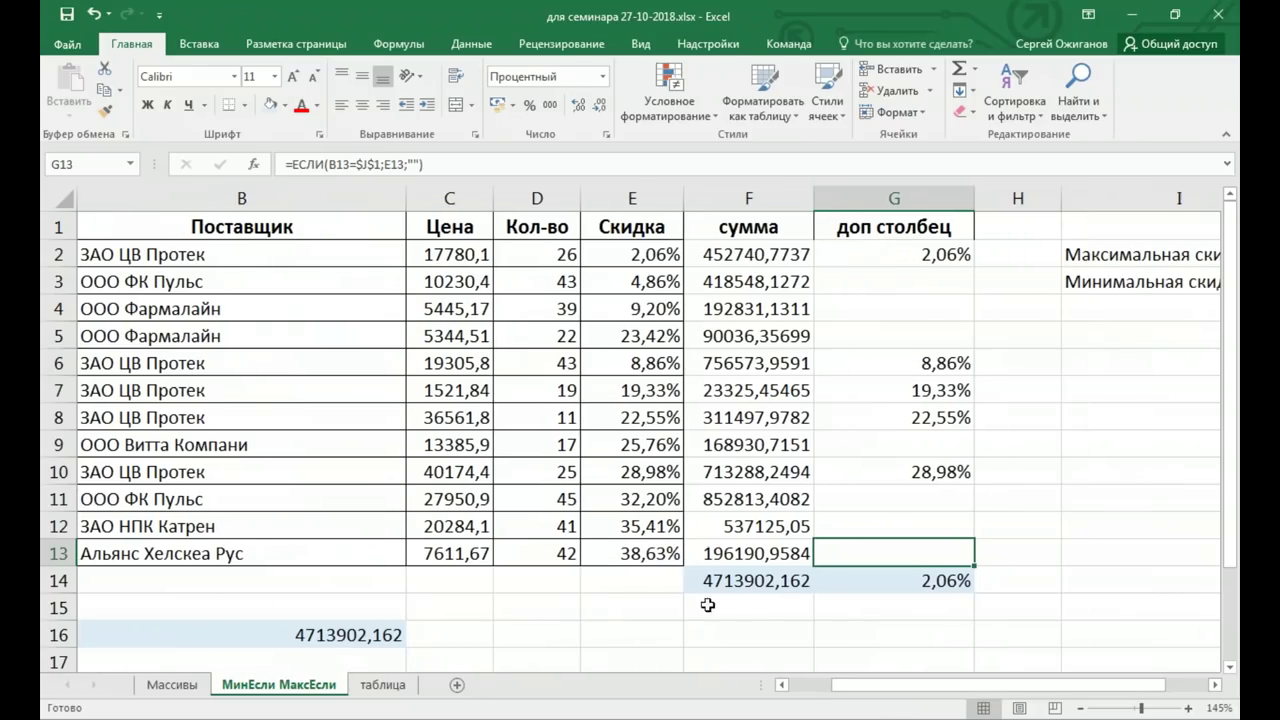
pyautogui.click(612, 556)
pyautogui.click(898, 556)
pyautogui.click(938, 476)
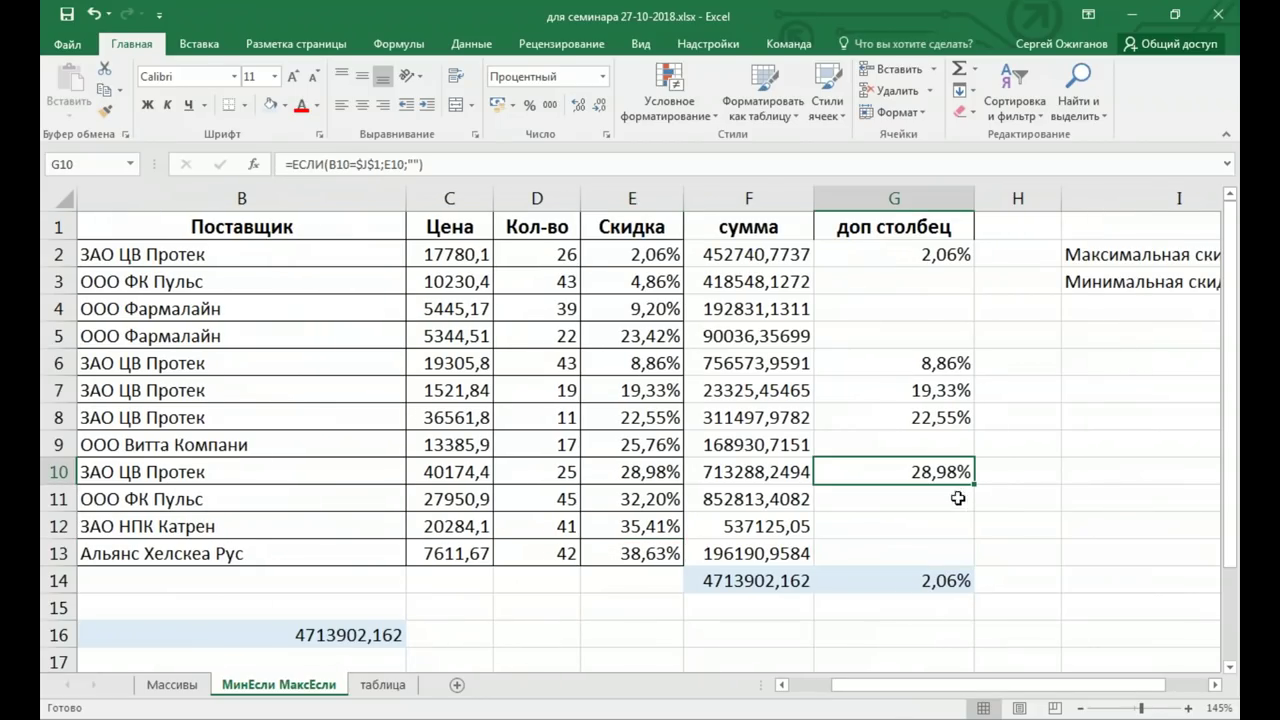
pyautogui.click(1215, 685)
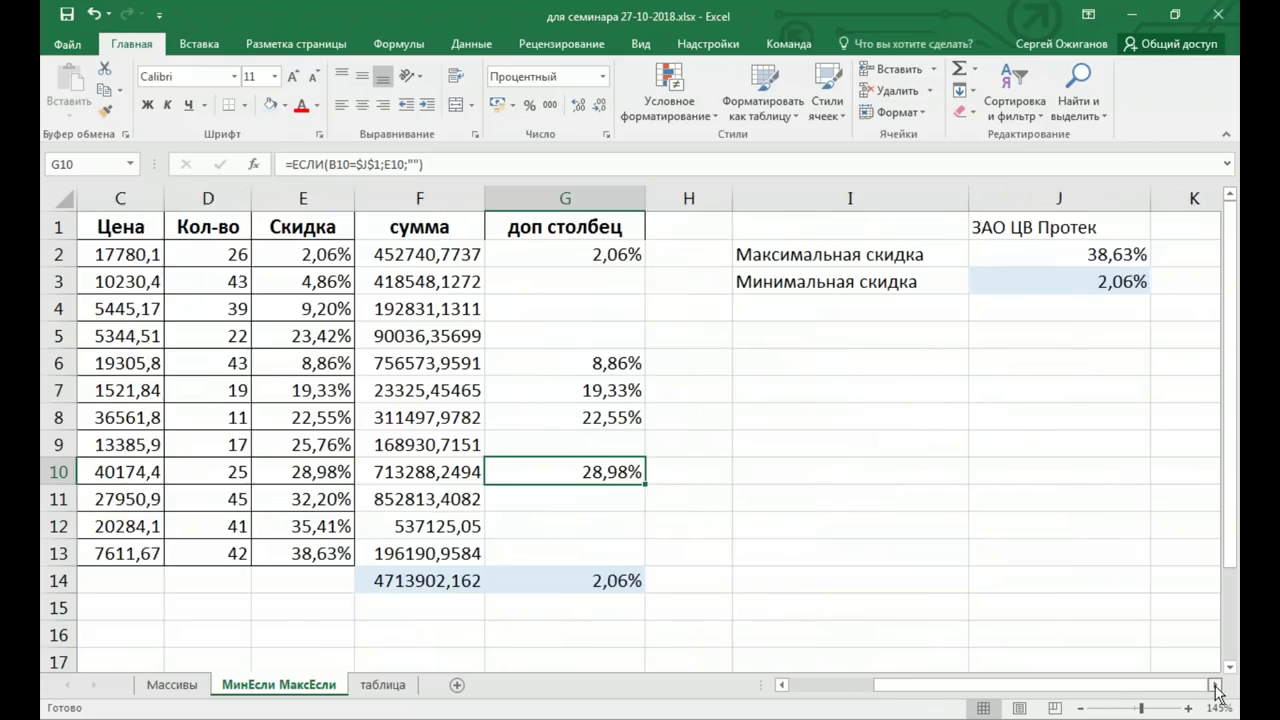
pyautogui.click(901, 256)
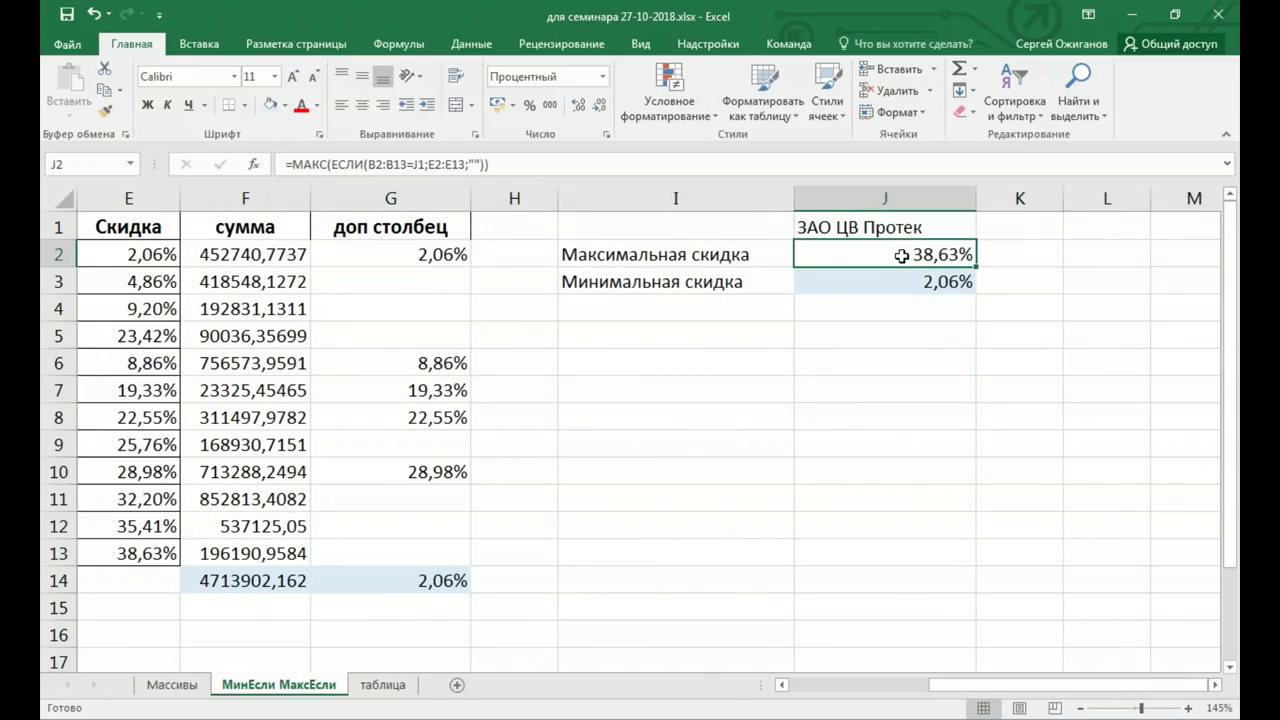
# Re-enter J2's =МАКС(ЕСЛИ(B2:B13=J1;E2:E13;"")) as an array formula with Ctrl+Shift+Enter
pyautogui.doubleClick(901, 256)
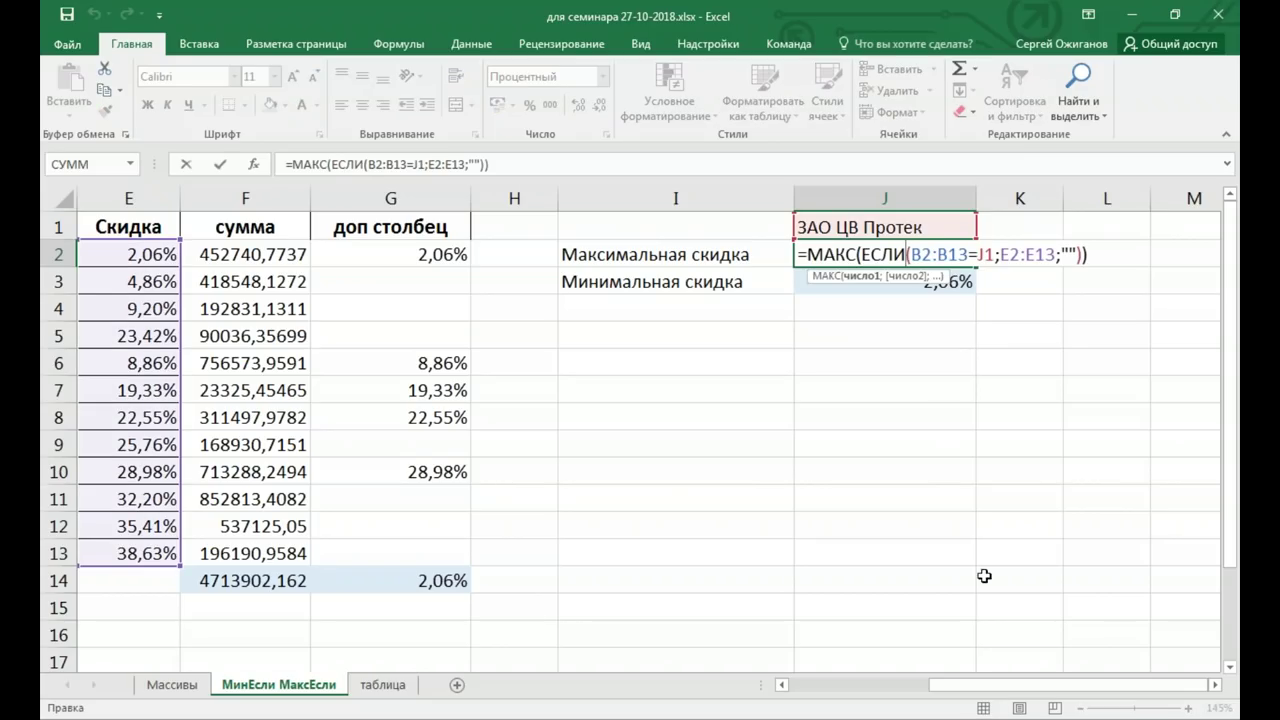
pyautogui.moveTo(984, 686)
pyautogui.mouseDown()
pyautogui.moveTo(868, 683)
pyautogui.moveTo(1066, 675)
pyautogui.mouseUp()
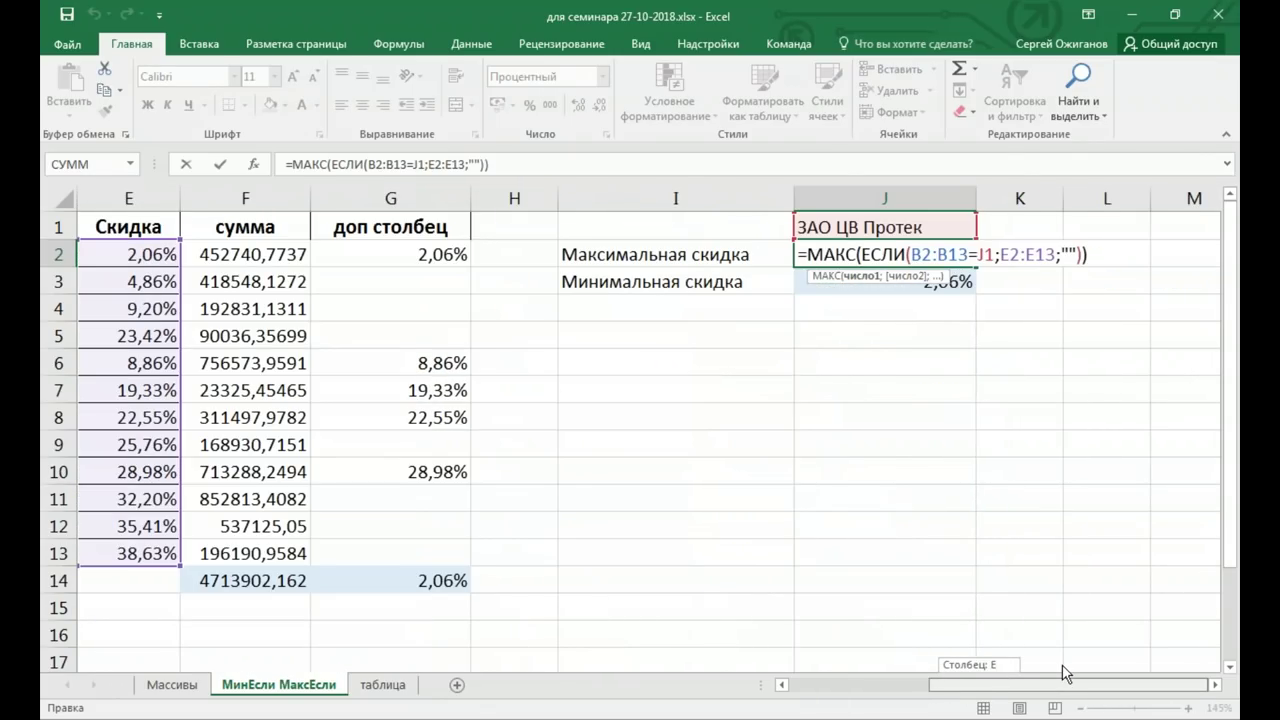
pyautogui.moveTo(1064, 674); pyautogui.dragTo(908, 670)
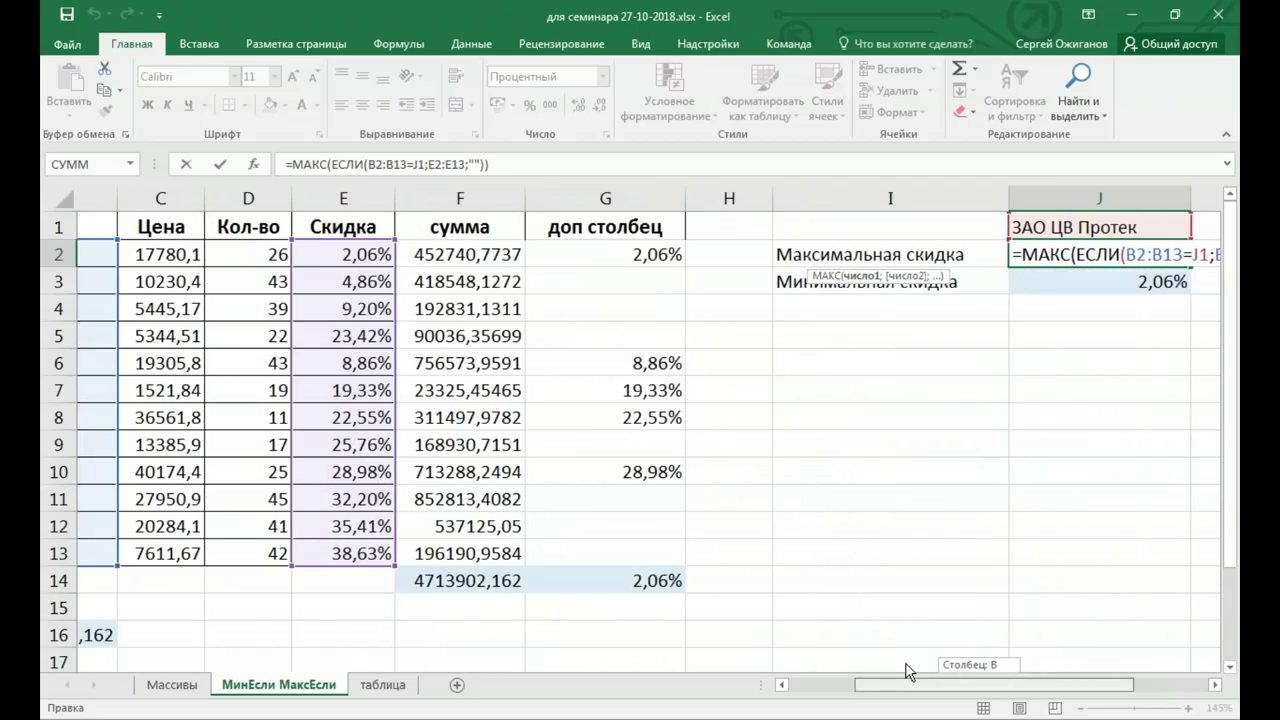
pyautogui.moveTo(908, 670); pyautogui.dragTo(1001, 670)
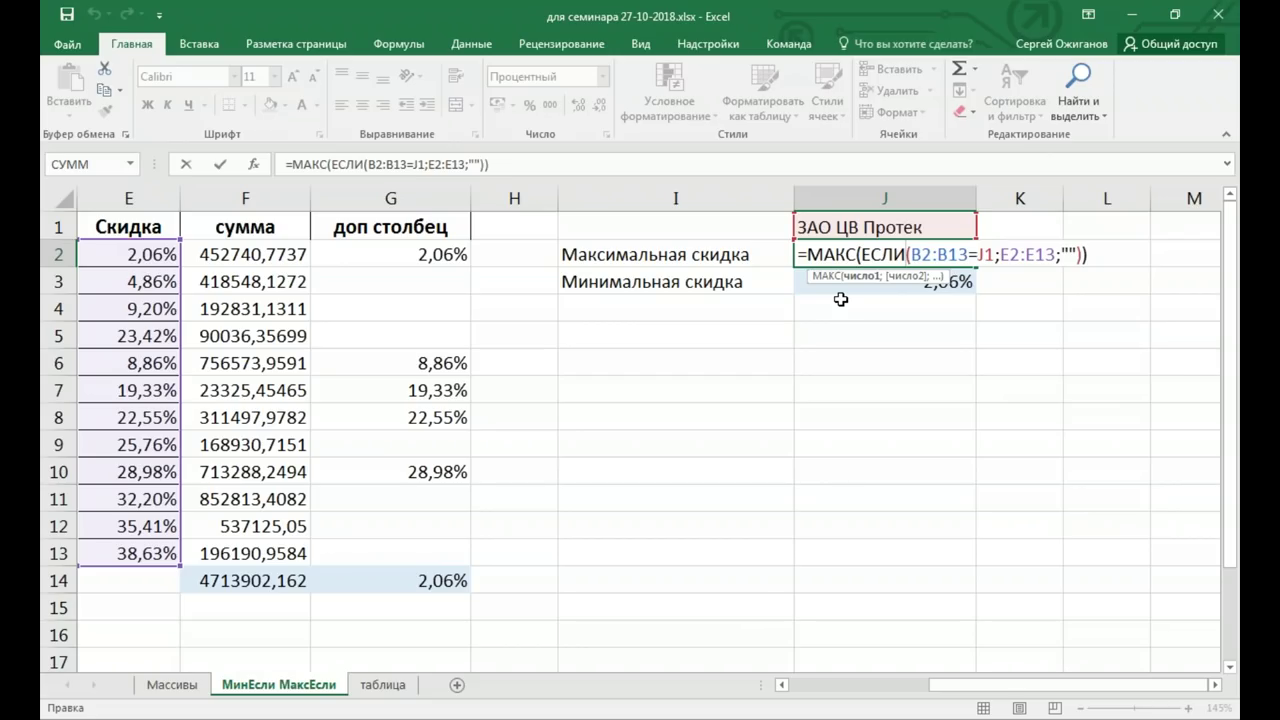
pyautogui.hotkey('ctrl', 'shift', 'Return')
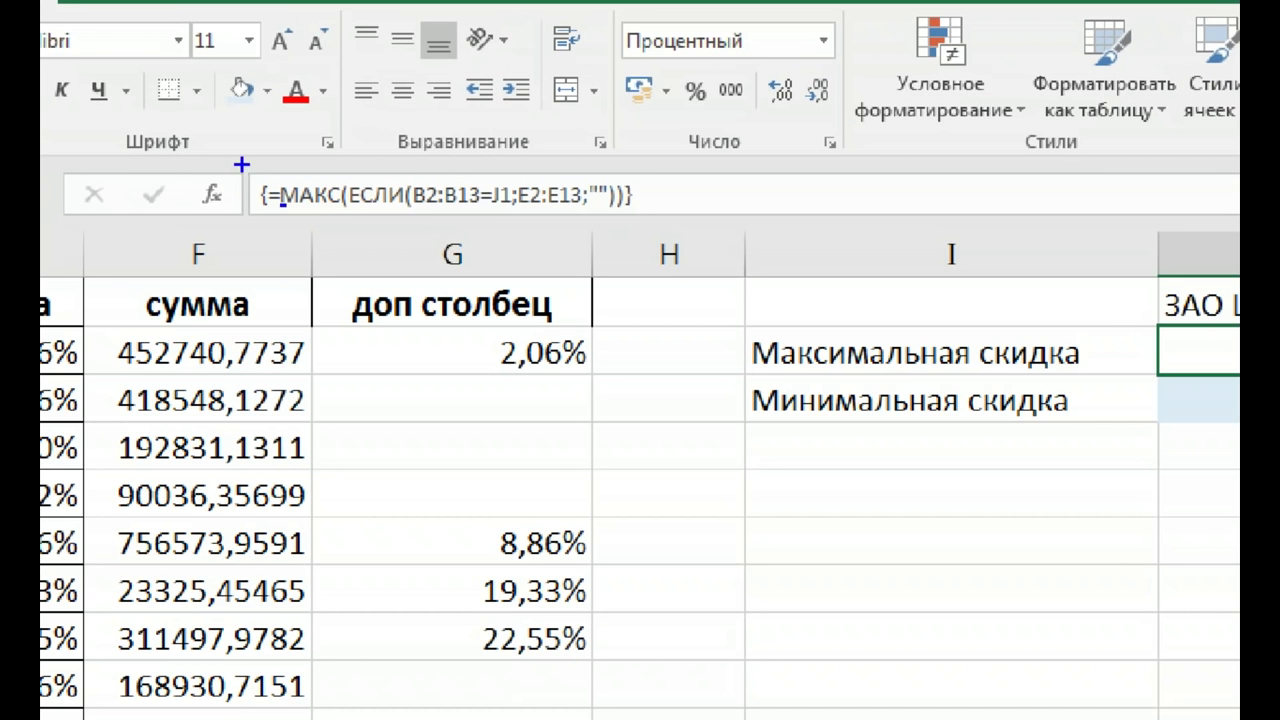
# Look over the sheet to confirm J2 now shows 28,98% as the maximum discount
pyautogui.moveTo(251, 168); pyautogui.dragTo(277, 232)
pyautogui.moveTo(622, 172); pyautogui.dragTo(633, 231)
pyautogui.moveTo(657, 140); pyautogui.dragTo(655, 285)
pyautogui.moveTo(228, 104)
pyautogui.mouseDown()
pyautogui.moveTo(210, 255)
pyautogui.moveTo(237, 283)
pyautogui.mouseUp()
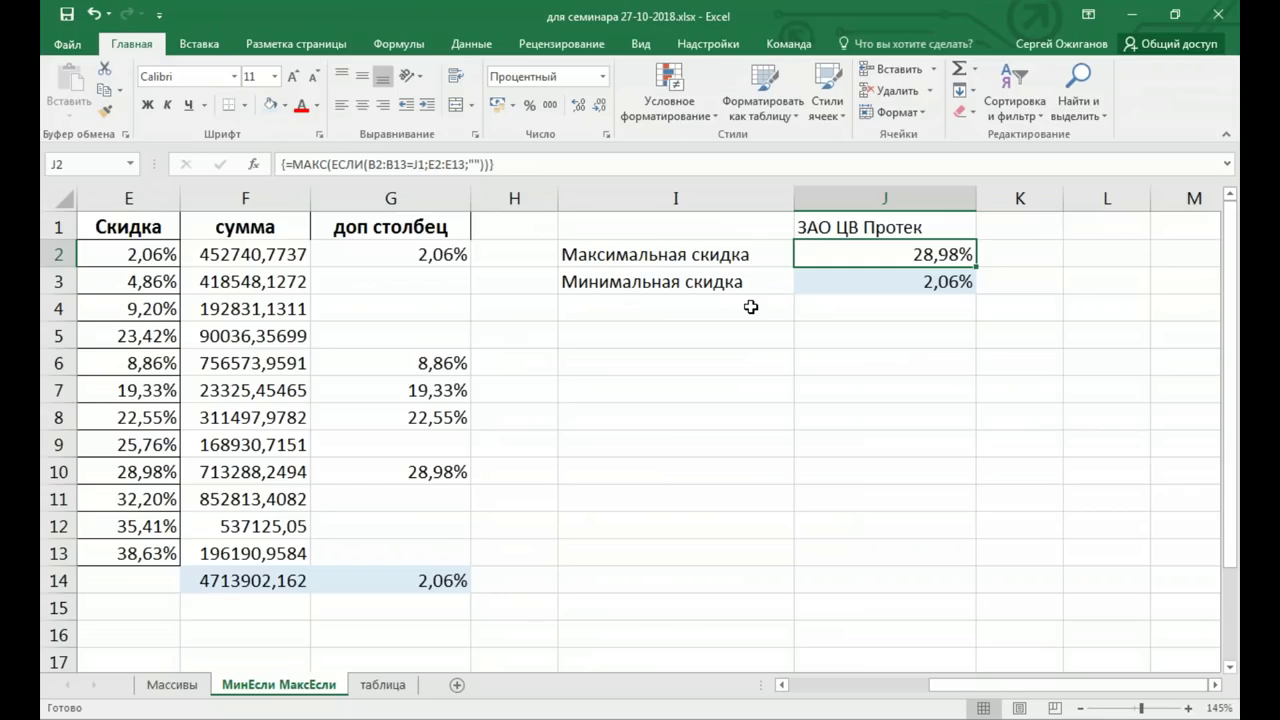
pyautogui.moveTo(965, 690); pyautogui.dragTo(926, 690)
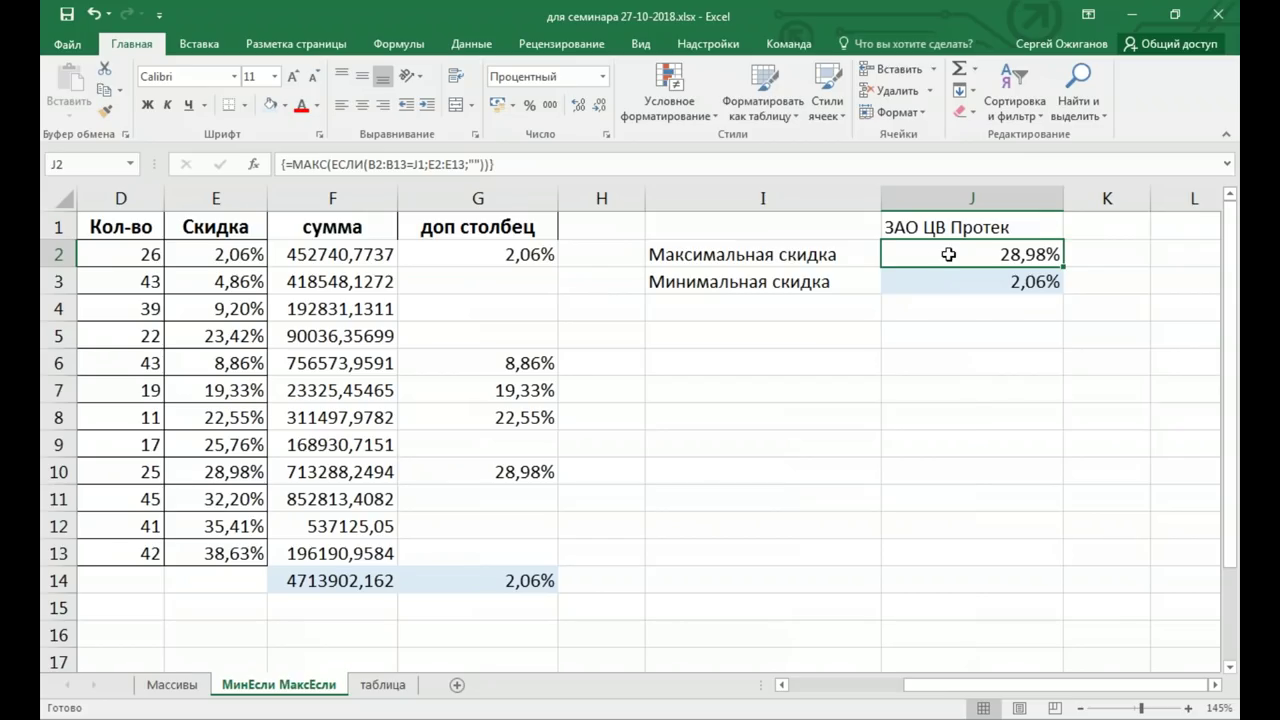
# Check row 2 and the discounts in E2:E13, from 2,06% to 38,63%, against the result
pyautogui.moveTo(948, 254); pyautogui.dragTo(366, 253)
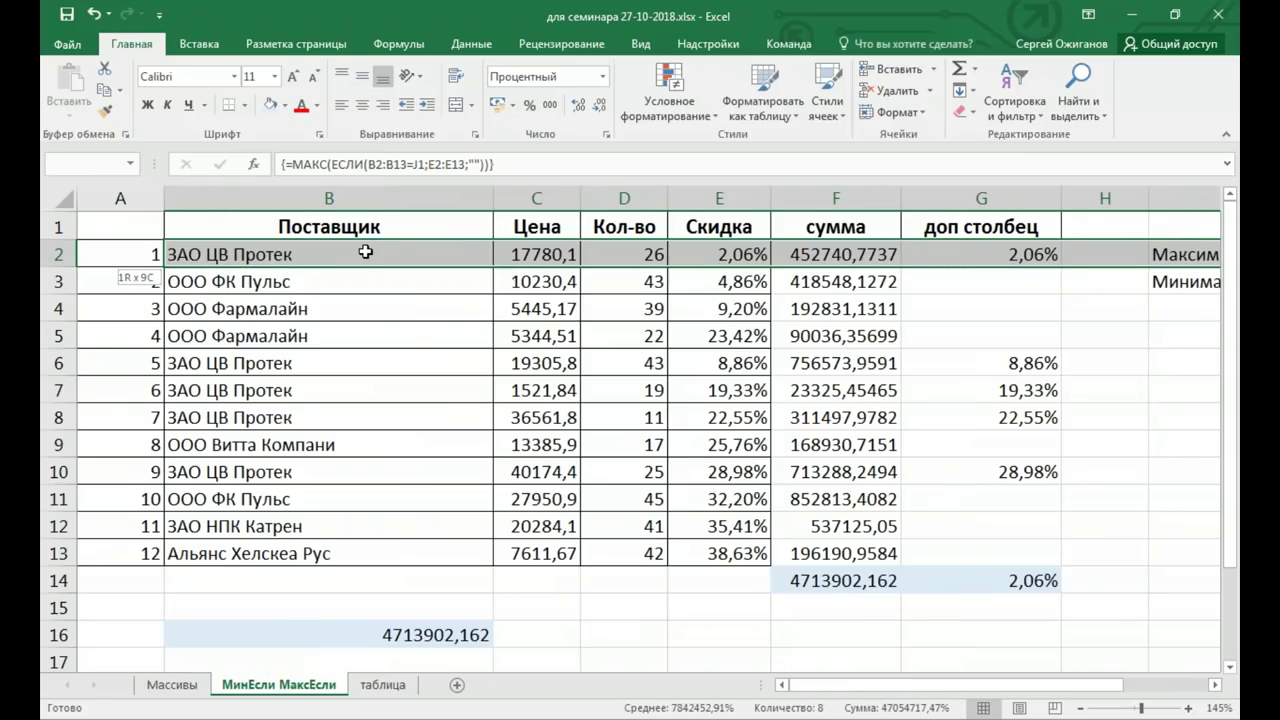
pyautogui.moveTo(366, 253); pyautogui.dragTo(366, 253)
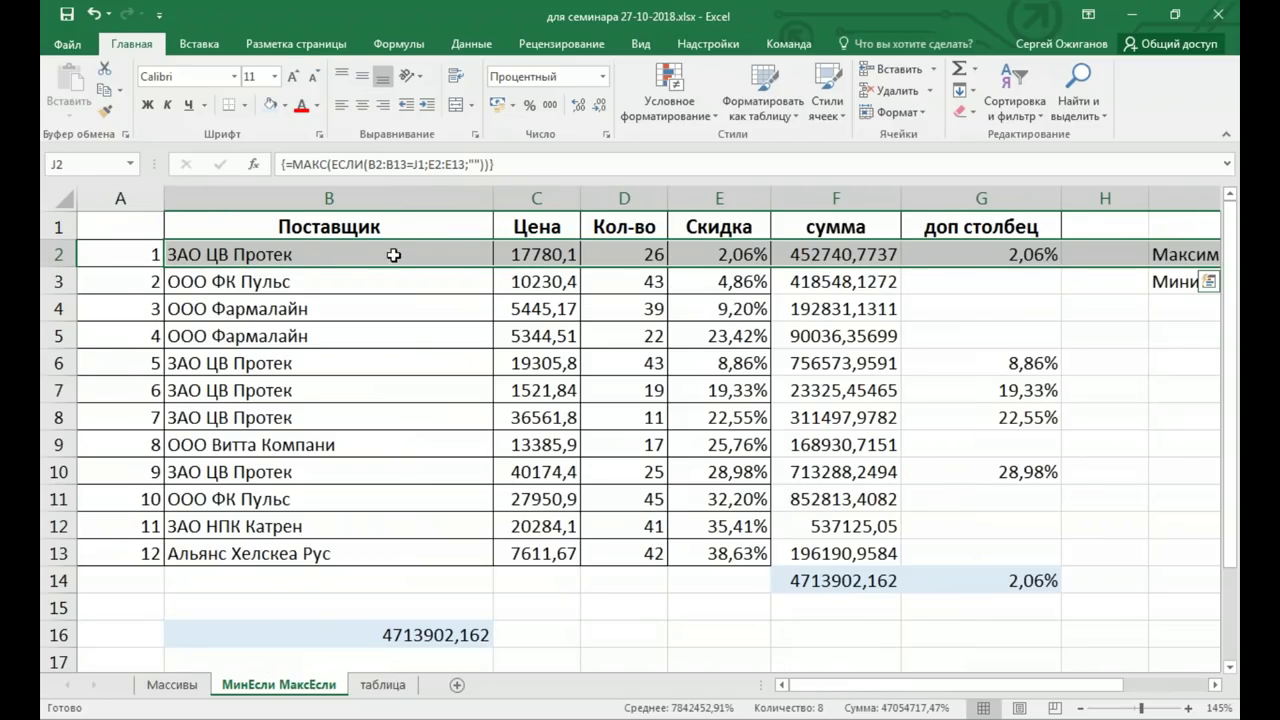
pyautogui.click(317, 254)
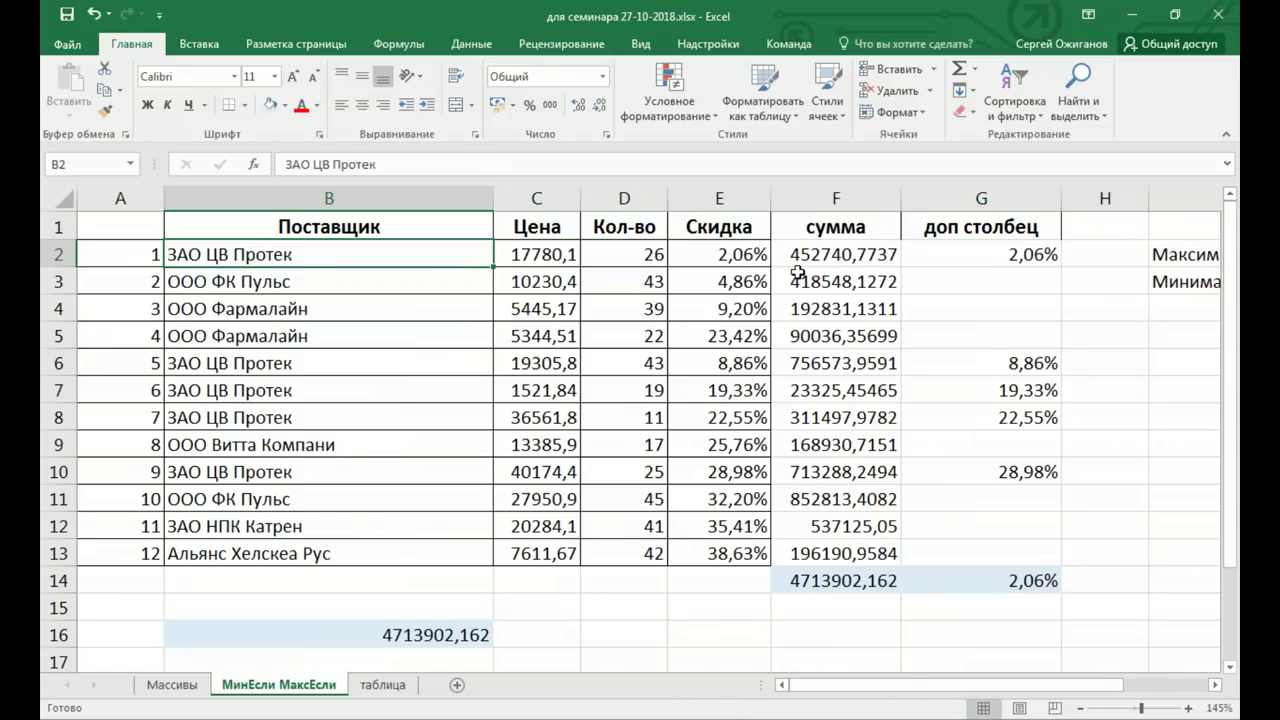
pyautogui.click(727, 254)
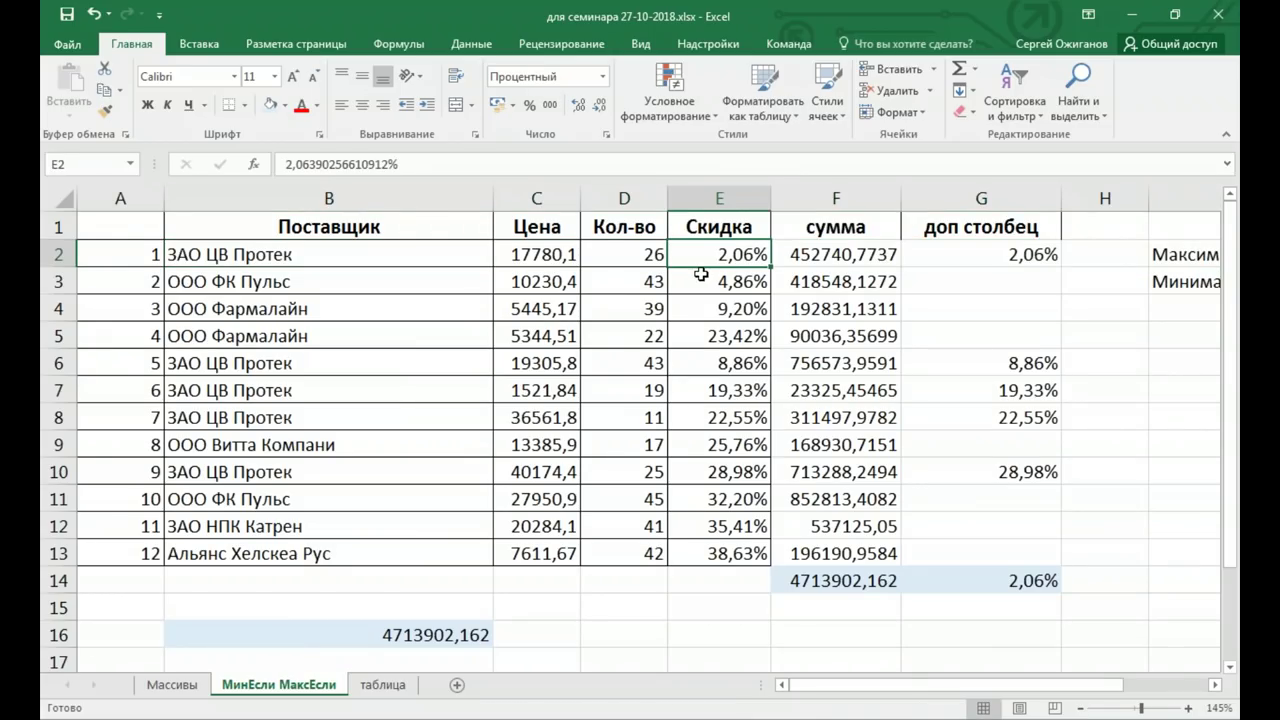
pyautogui.moveTo(701, 275); pyautogui.dragTo(733, 555)
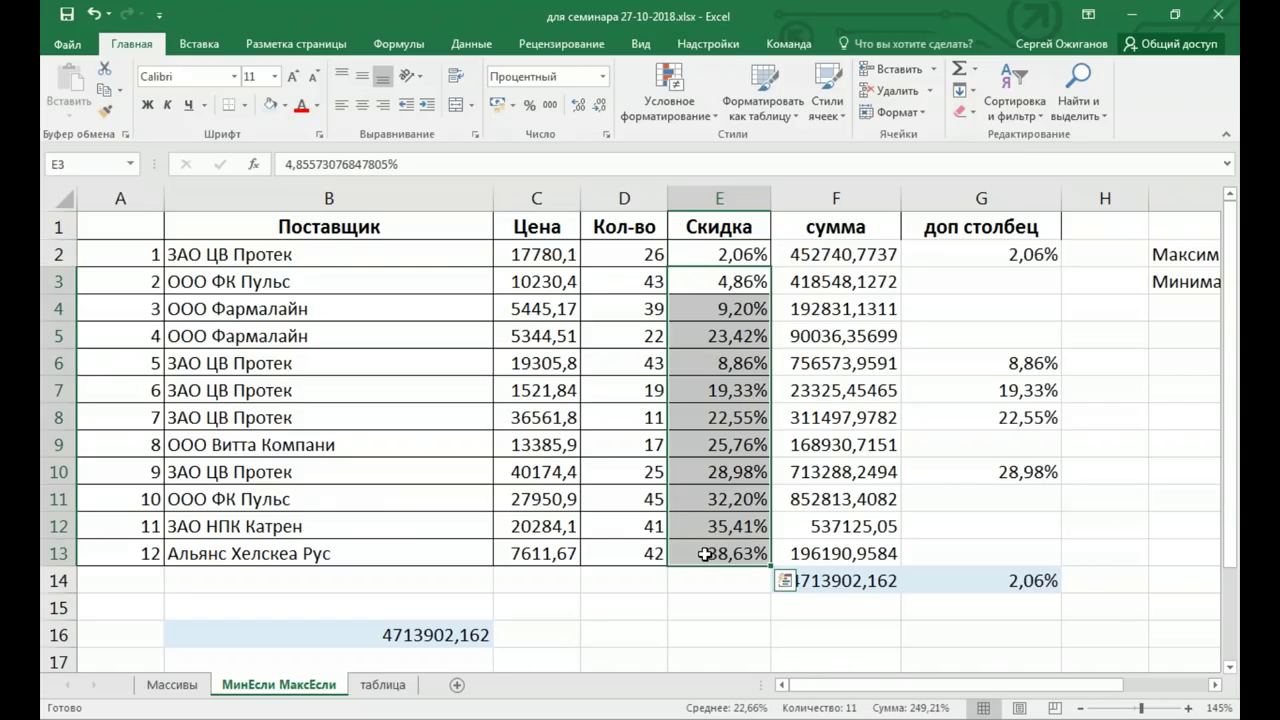
pyautogui.click(706, 554)
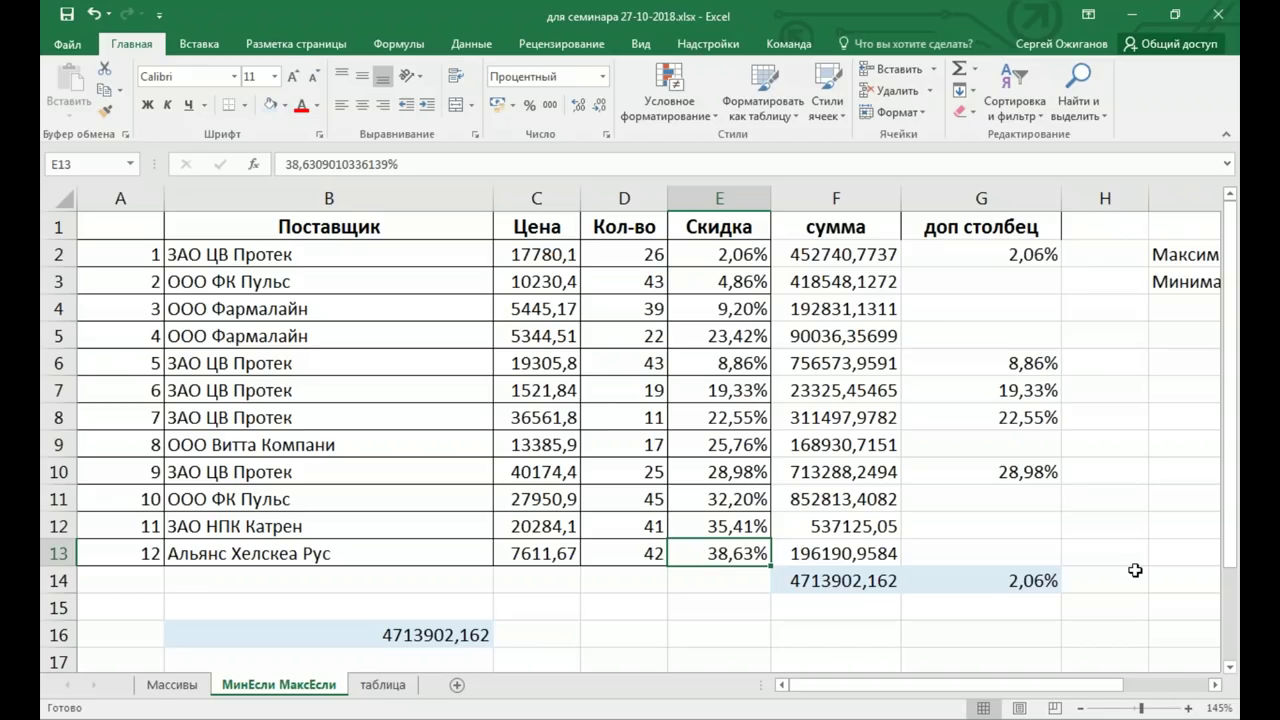
# Recheck the J2 array formula, save the workbook, and switch to the таблица sheet
pyautogui.click(1207, 686)
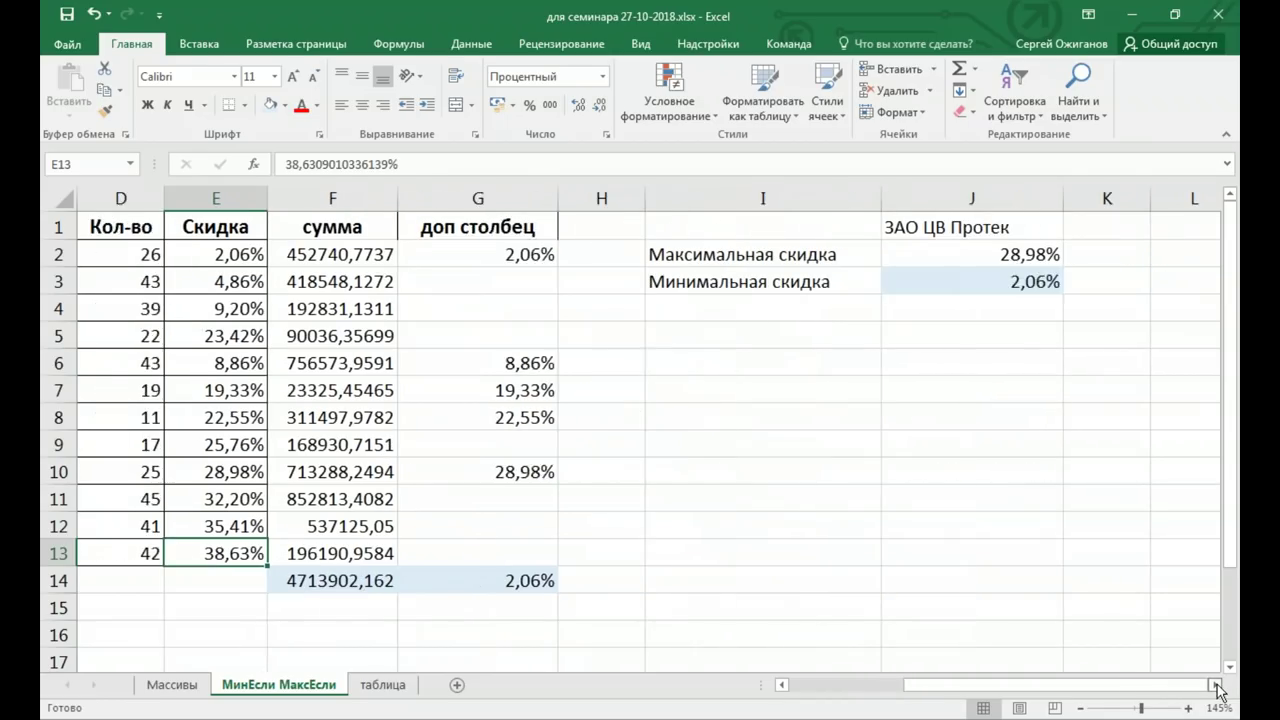
pyautogui.click(898, 255)
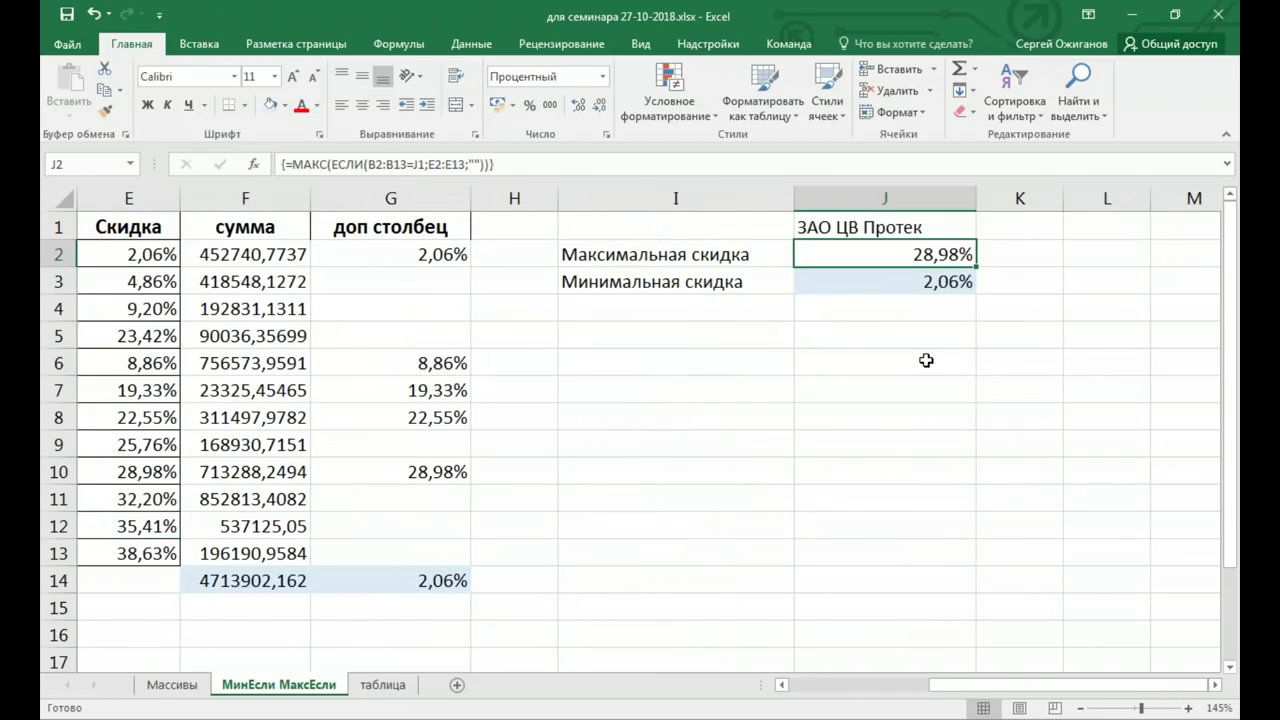
pyautogui.click(70, 15)
pyautogui.click(664, 444)
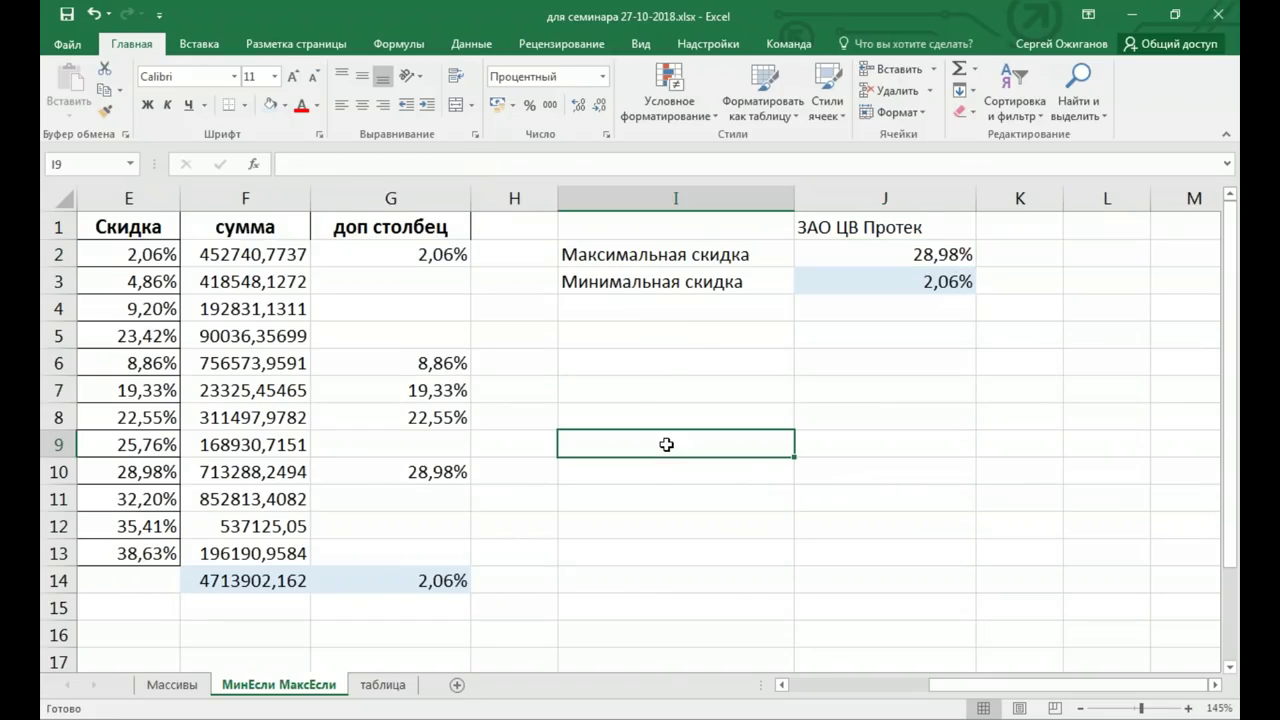
pyautogui.click(383, 686)
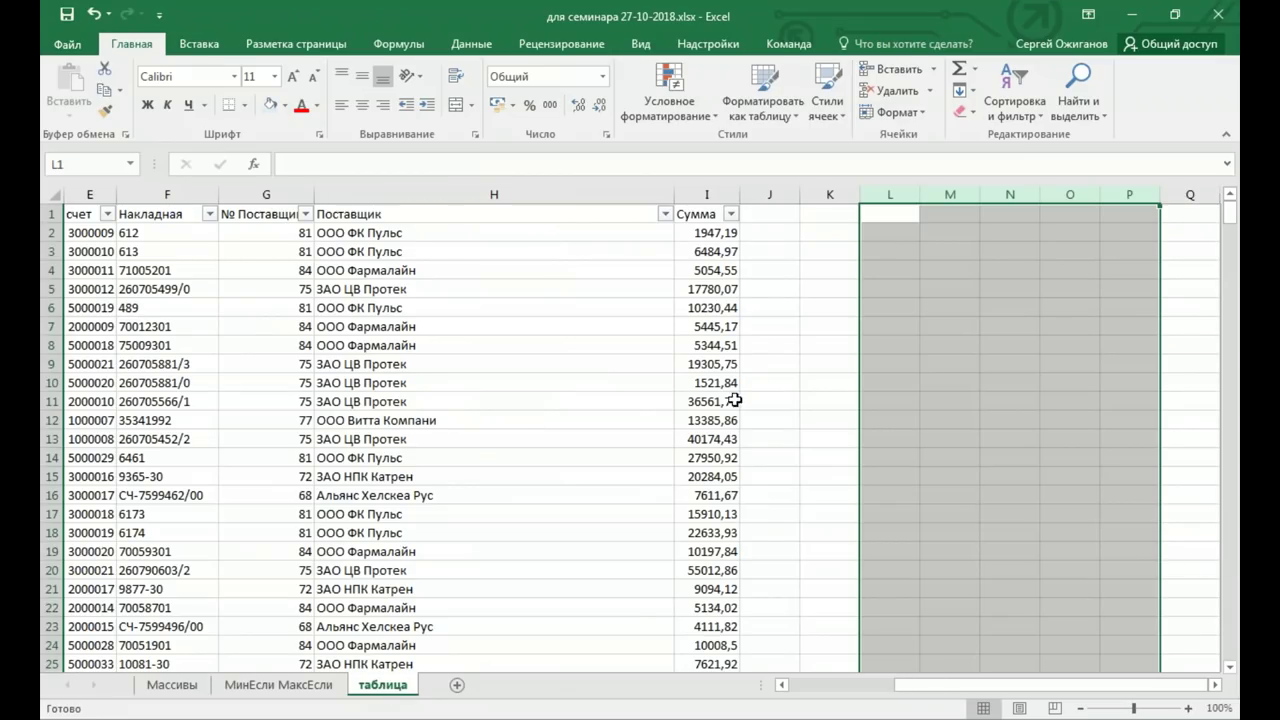
# Review the first invoice row on таблица: supplier ООО ФК Пульс and sum 1947,19
pyautogui.click(730, 388)
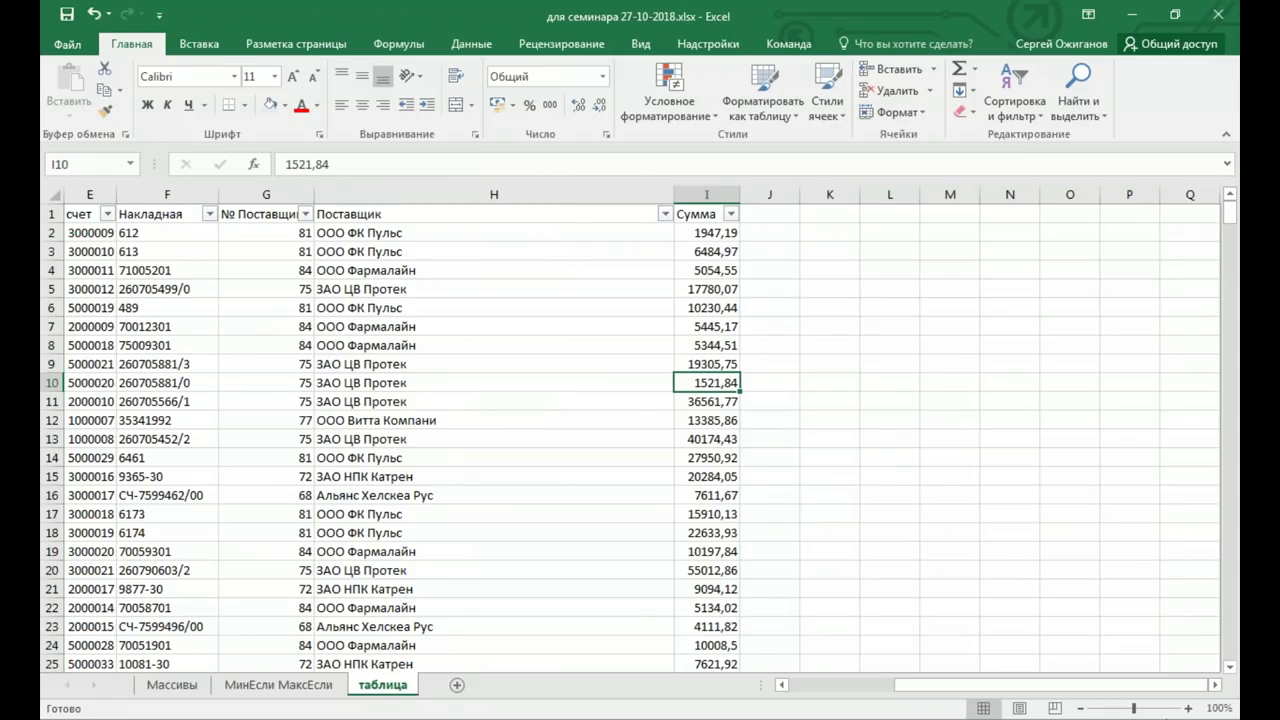
pyautogui.moveTo(944, 690)
pyautogui.mouseDown()
pyautogui.moveTo(815, 682)
pyautogui.moveTo(849, 665)
pyautogui.moveTo(896, 687)
pyautogui.mouseUp()
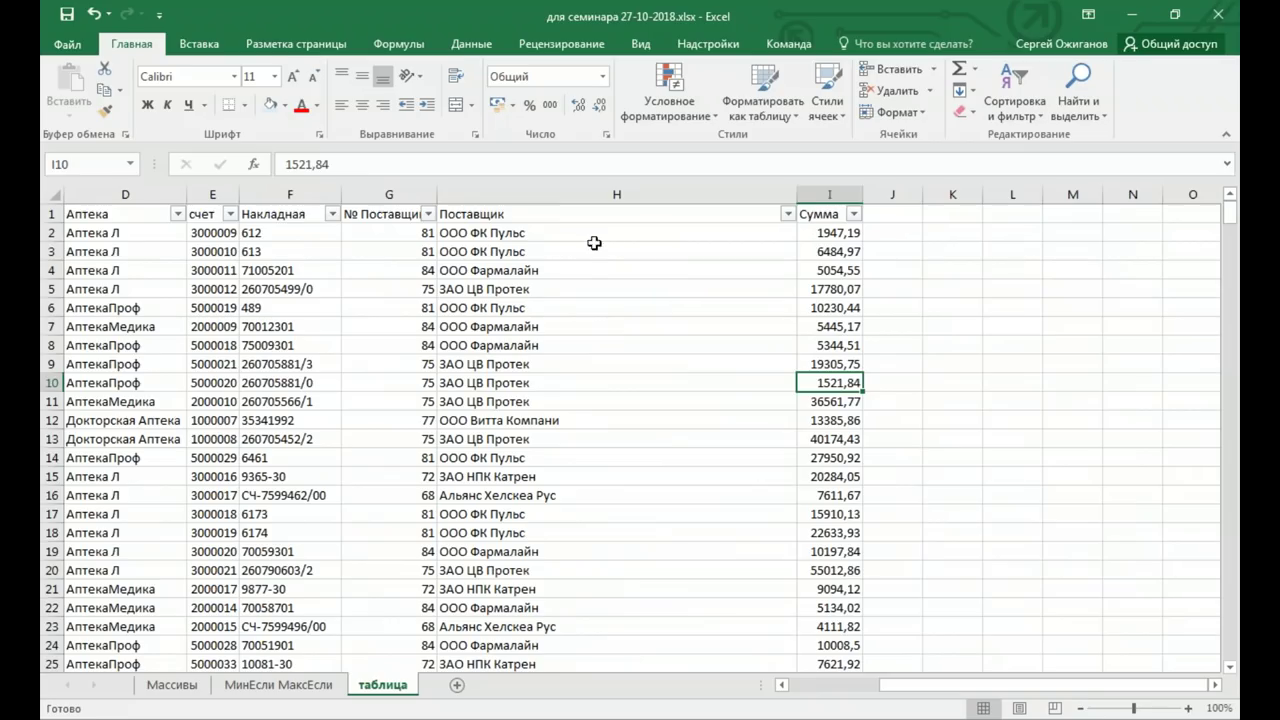
pyautogui.click(594, 236)
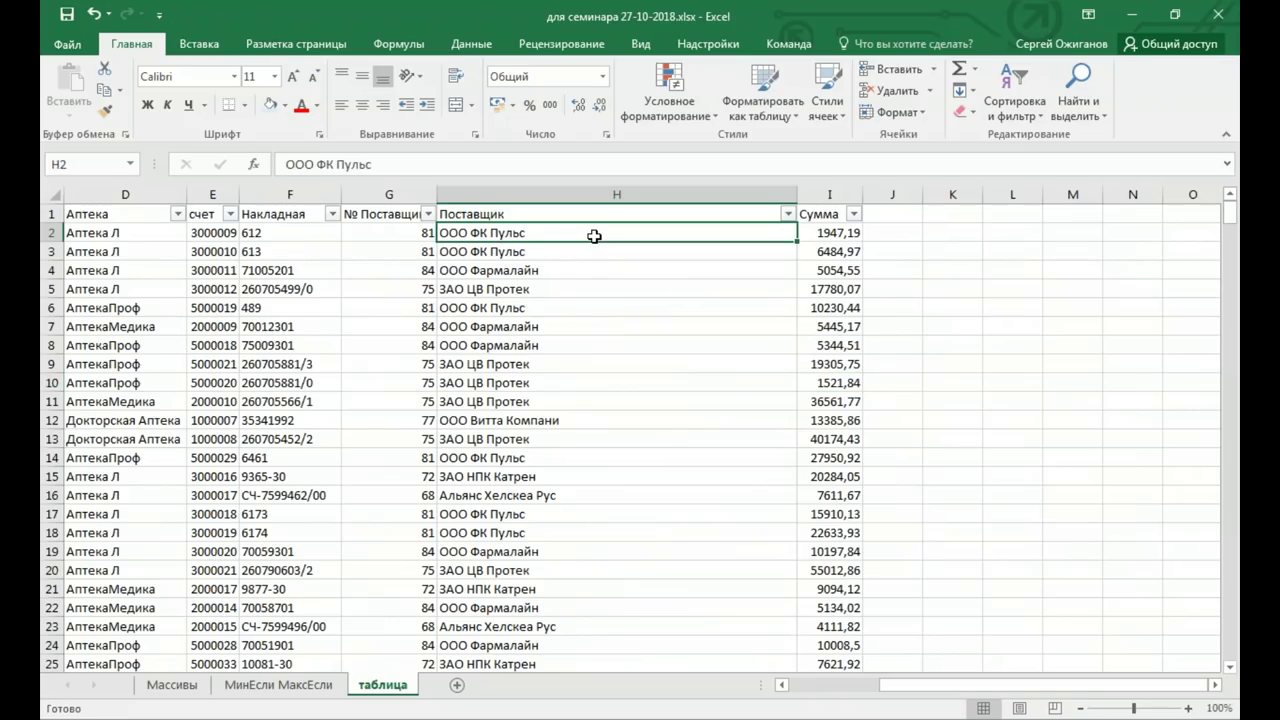
pyautogui.click(834, 234)
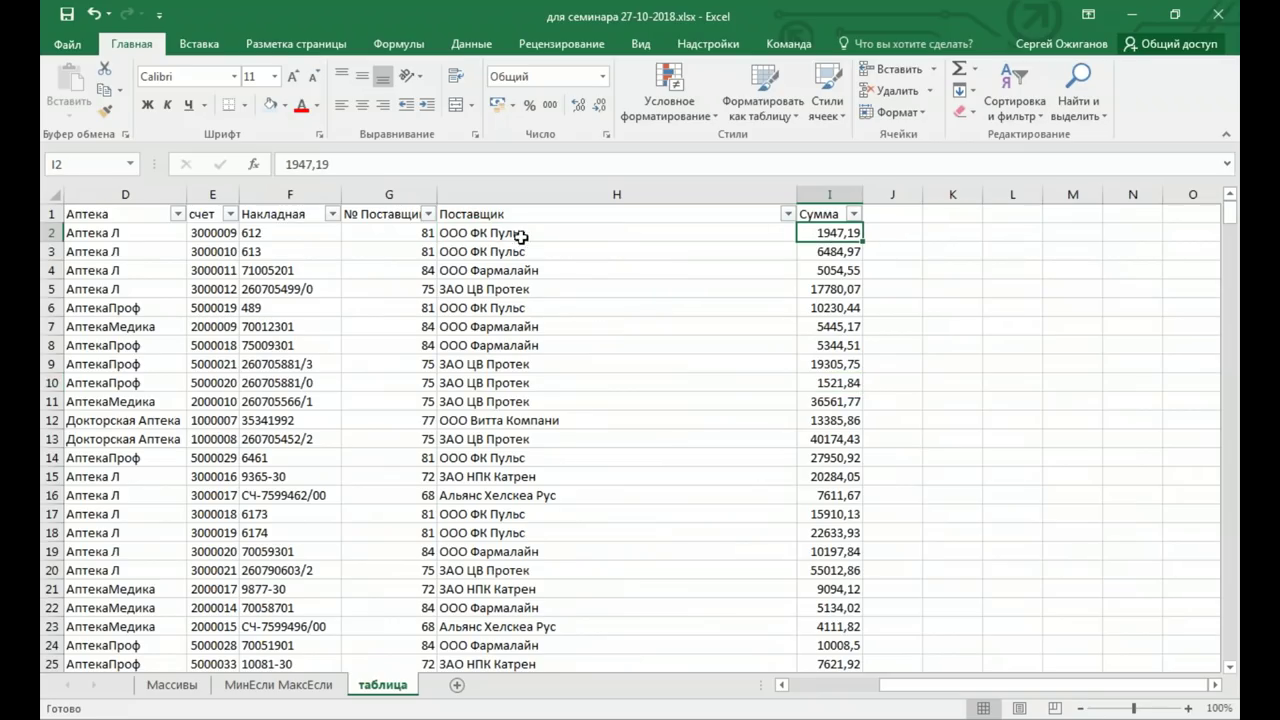
pyautogui.click(494, 234)
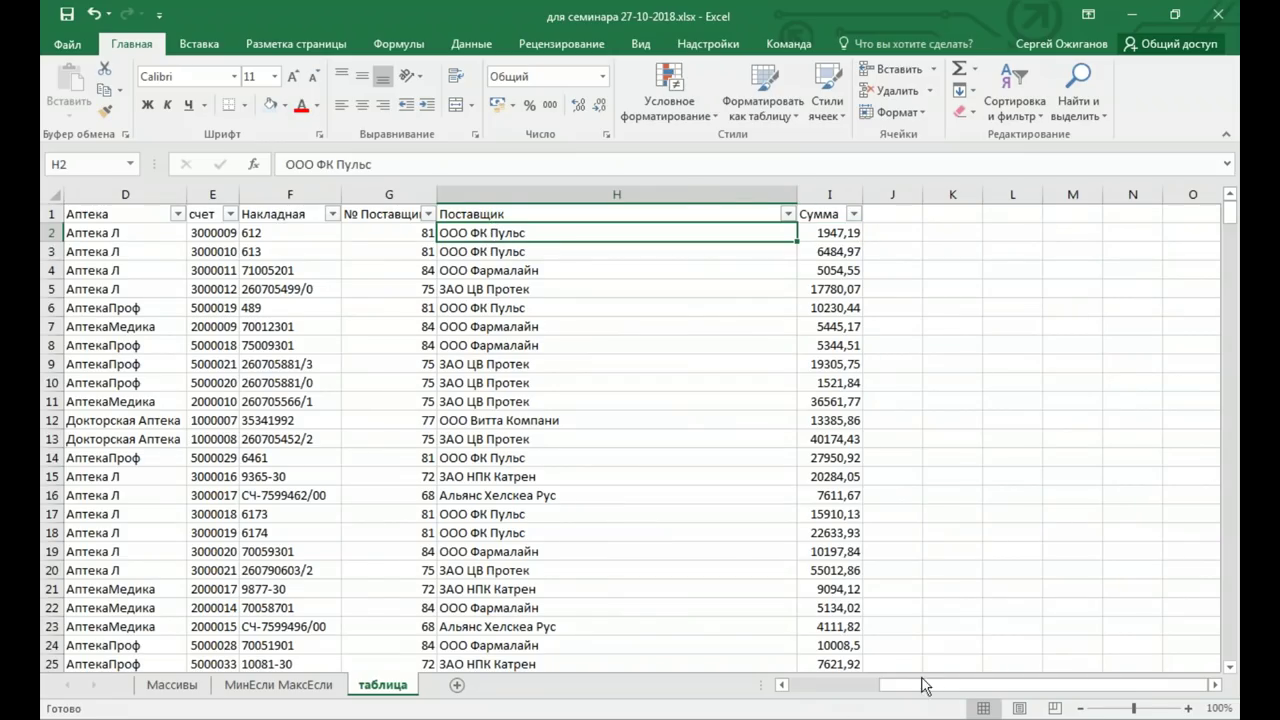
pyautogui.moveTo(927, 685); pyautogui.dragTo(794, 685)
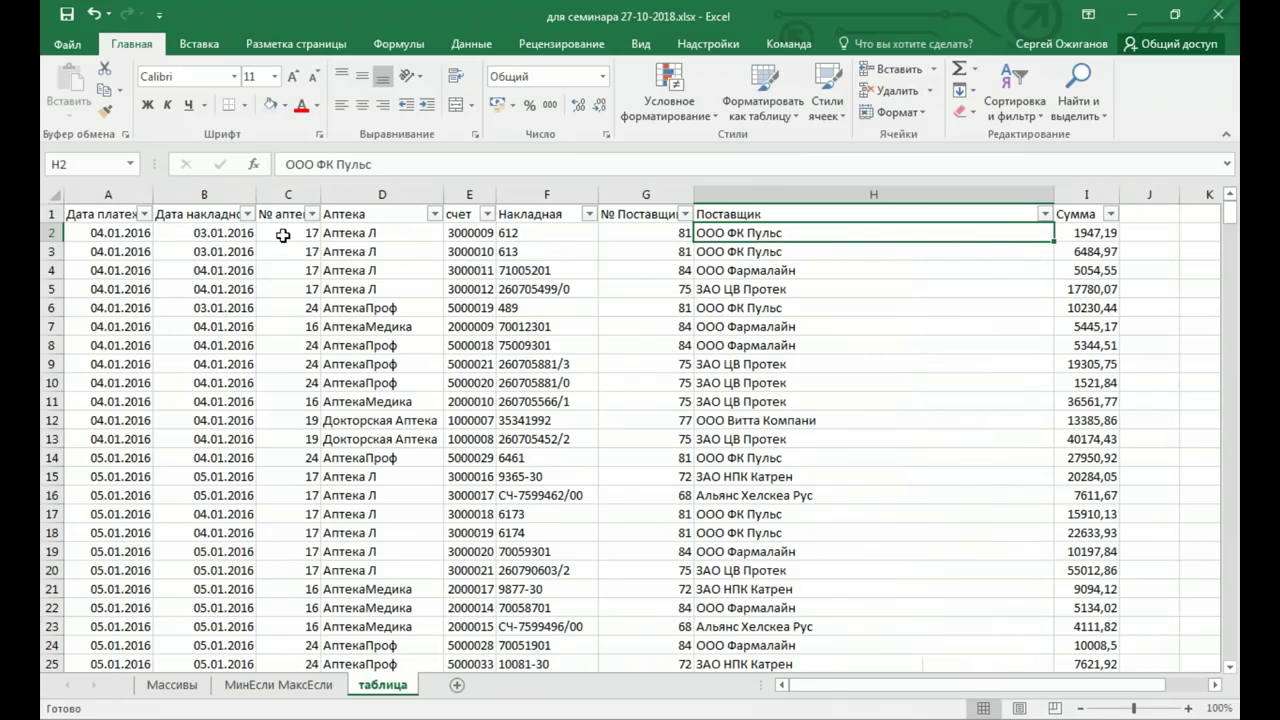
# Autofit column C to its № аптеки header, then select C2, H2 and I2 together
pyautogui.doubleClick(320, 194)
pyautogui.click(299, 233)
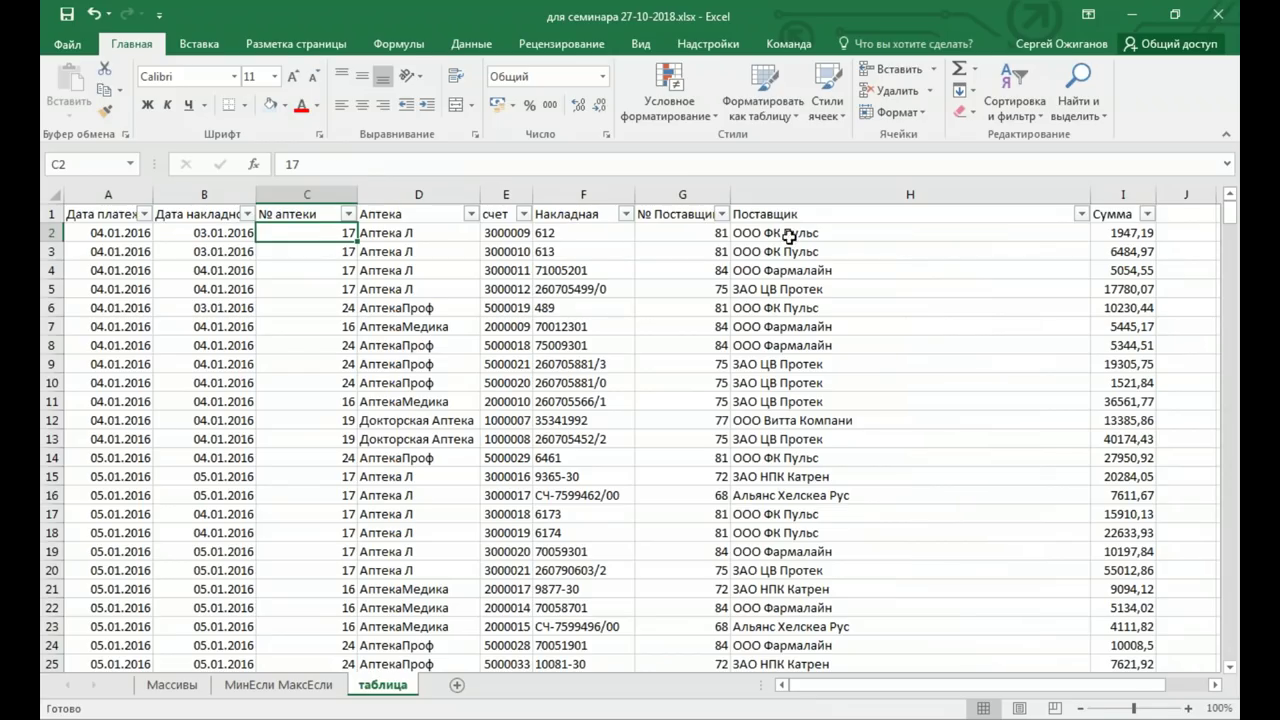
pyautogui.keyDown('ctrl'); pyautogui.click(790, 238); pyautogui.keyUp('ctrl')
pyautogui.keyDown('ctrl'); pyautogui.click(1120, 236); pyautogui.keyUp('ctrl')
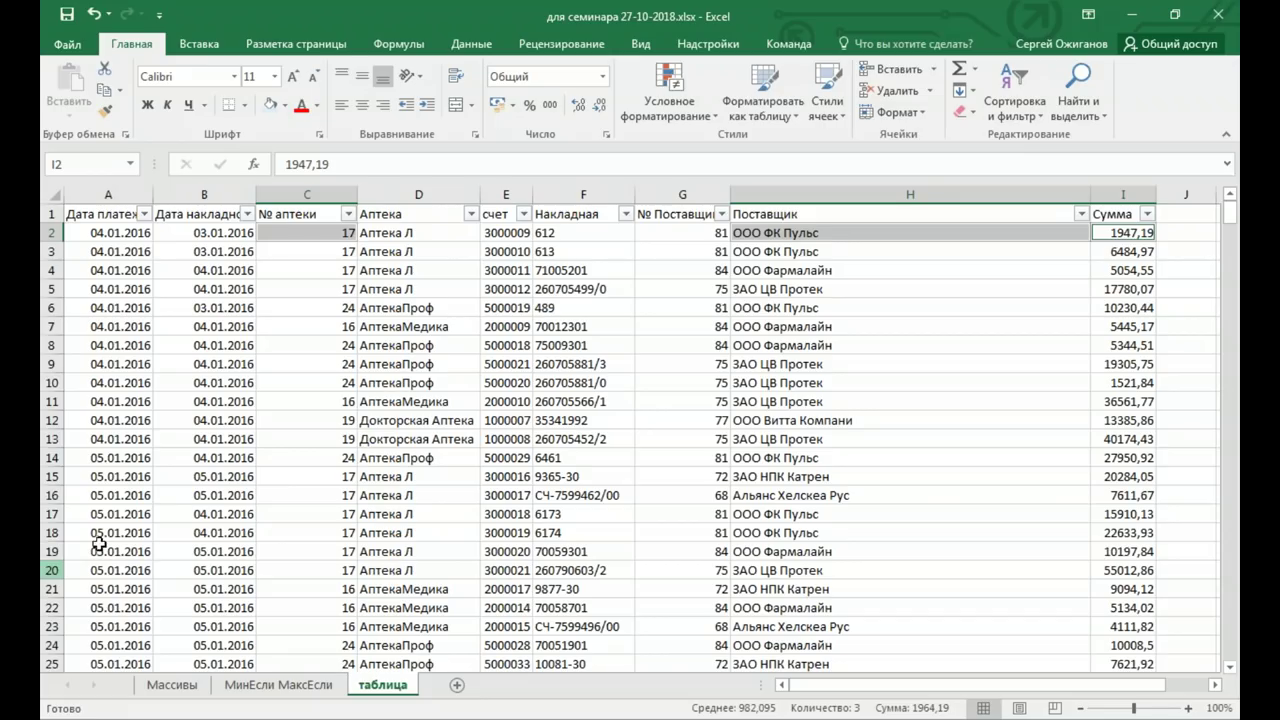
# Narrow the Поставщик column H so the empty column J comes into view
pyautogui.click(1215, 685)
pyautogui.click(1215, 685)
pyautogui.click(1215, 685)
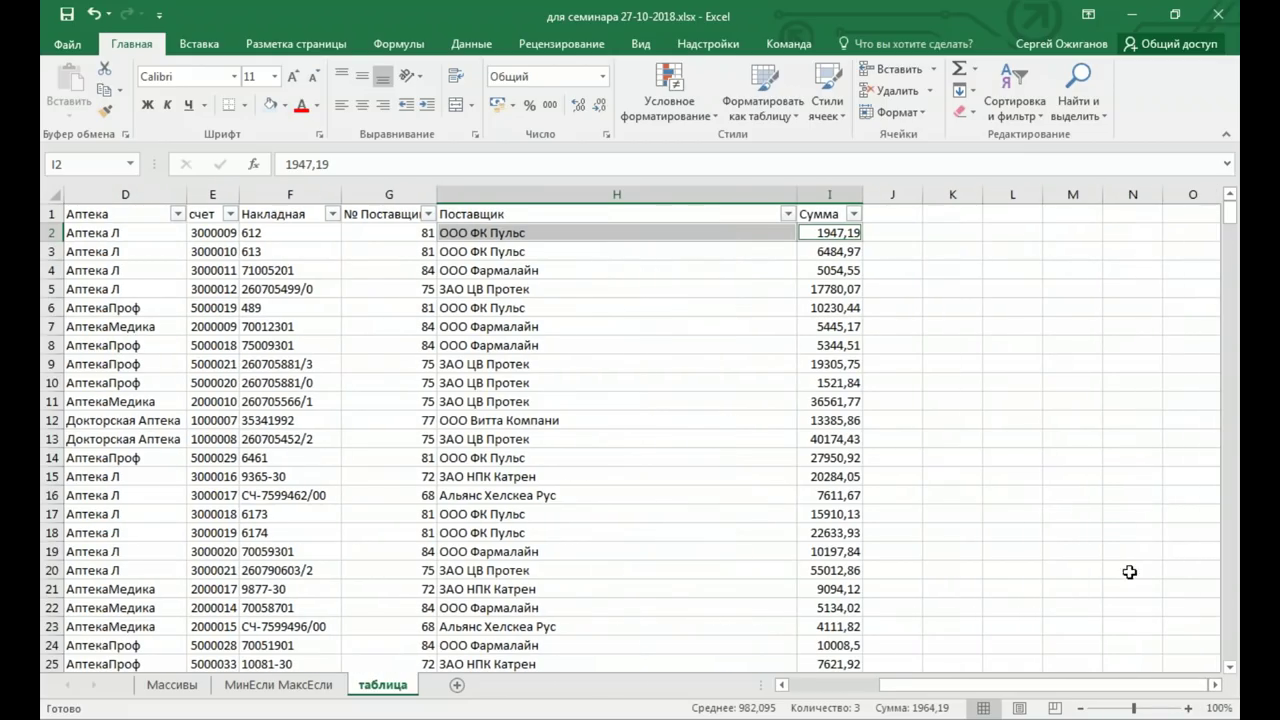
pyautogui.click(906, 213)
pyautogui.keyDown('ctrl'); pyautogui.scroll(1, 958, 329); pyautogui.keyUp('ctrl')
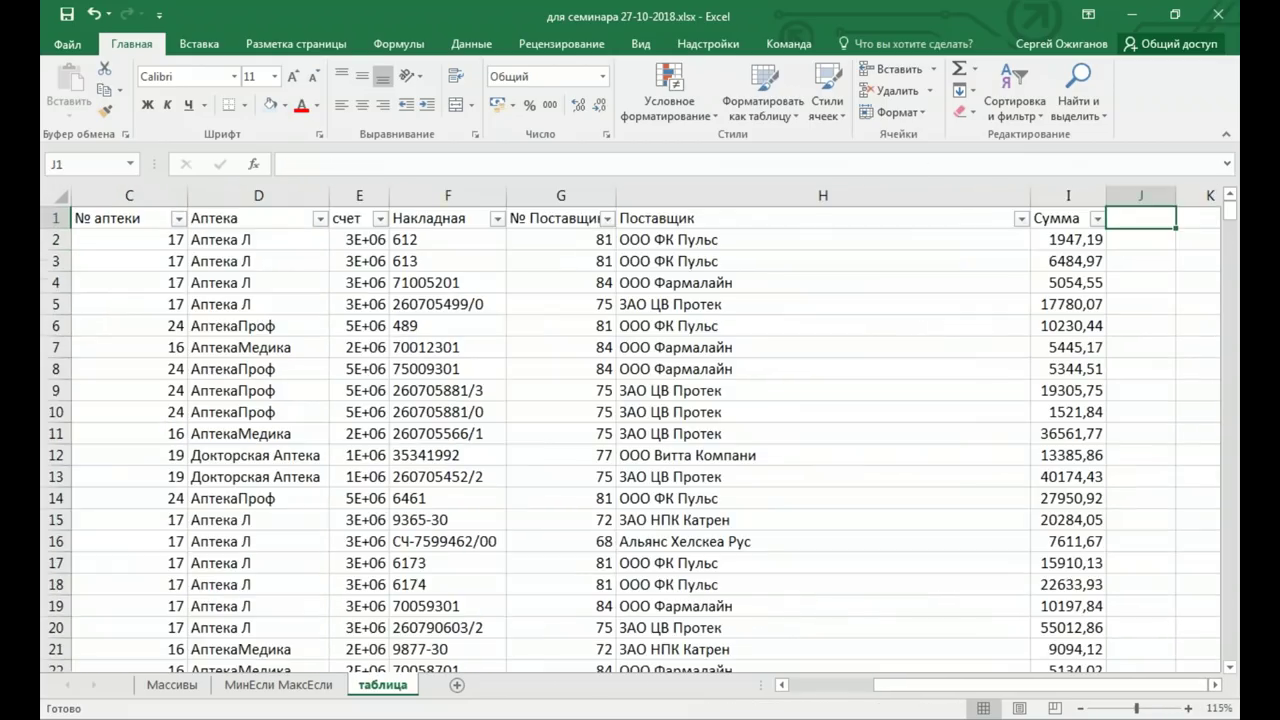
pyautogui.moveTo(1030, 194); pyautogui.dragTo(774, 194)
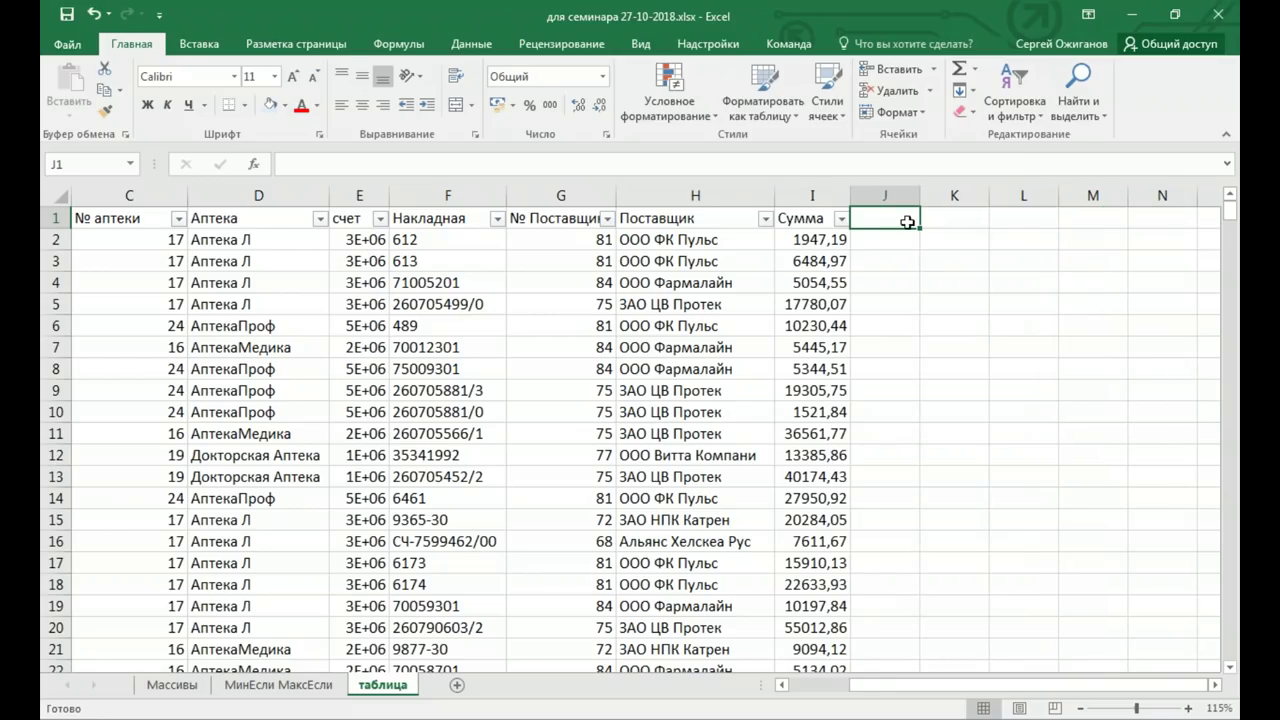
# Start a formula in J2 with =ЕСЛИ(И(
pyautogui.click(905, 243)
pyautogui.write('=')
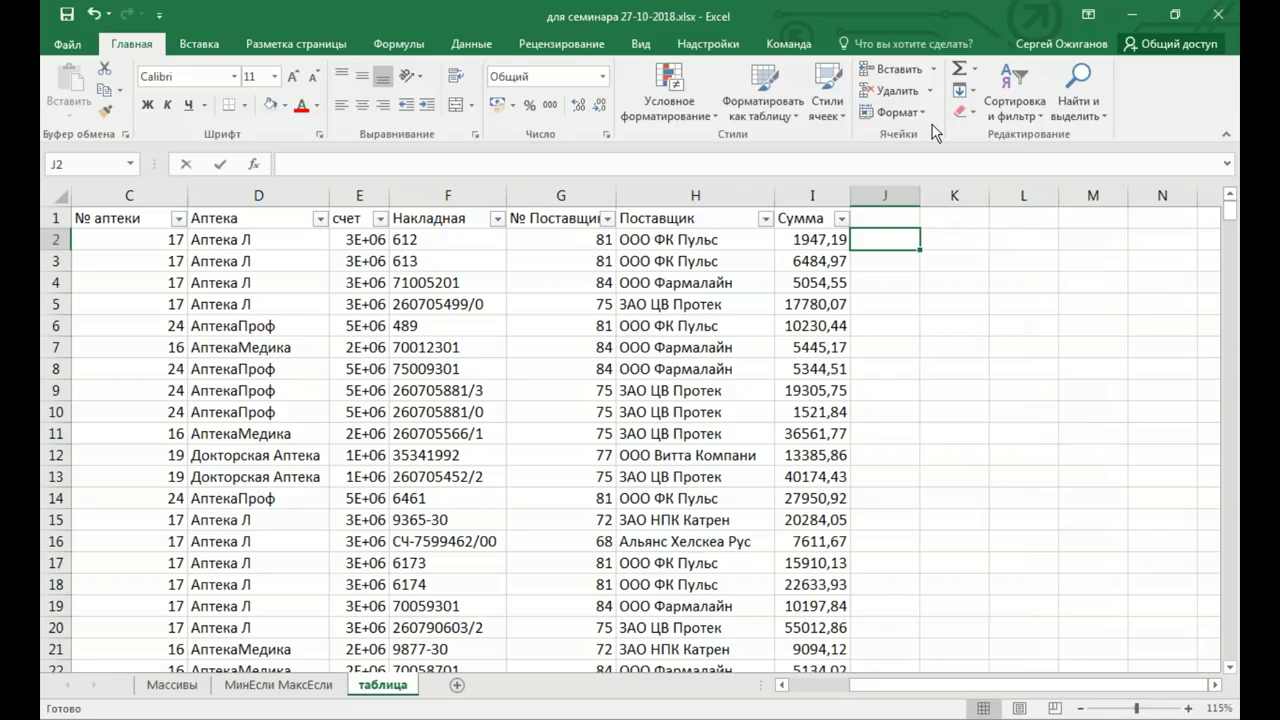
pyautogui.write('ес')
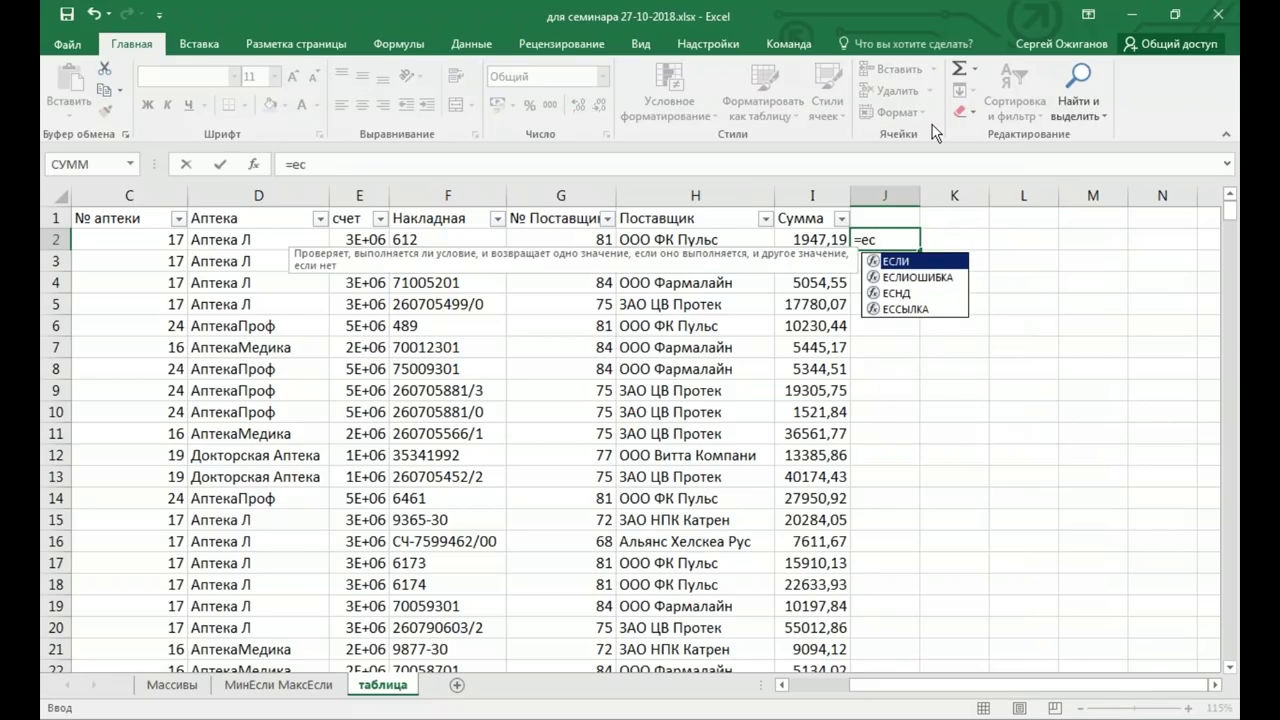
pyautogui.press('Tab')
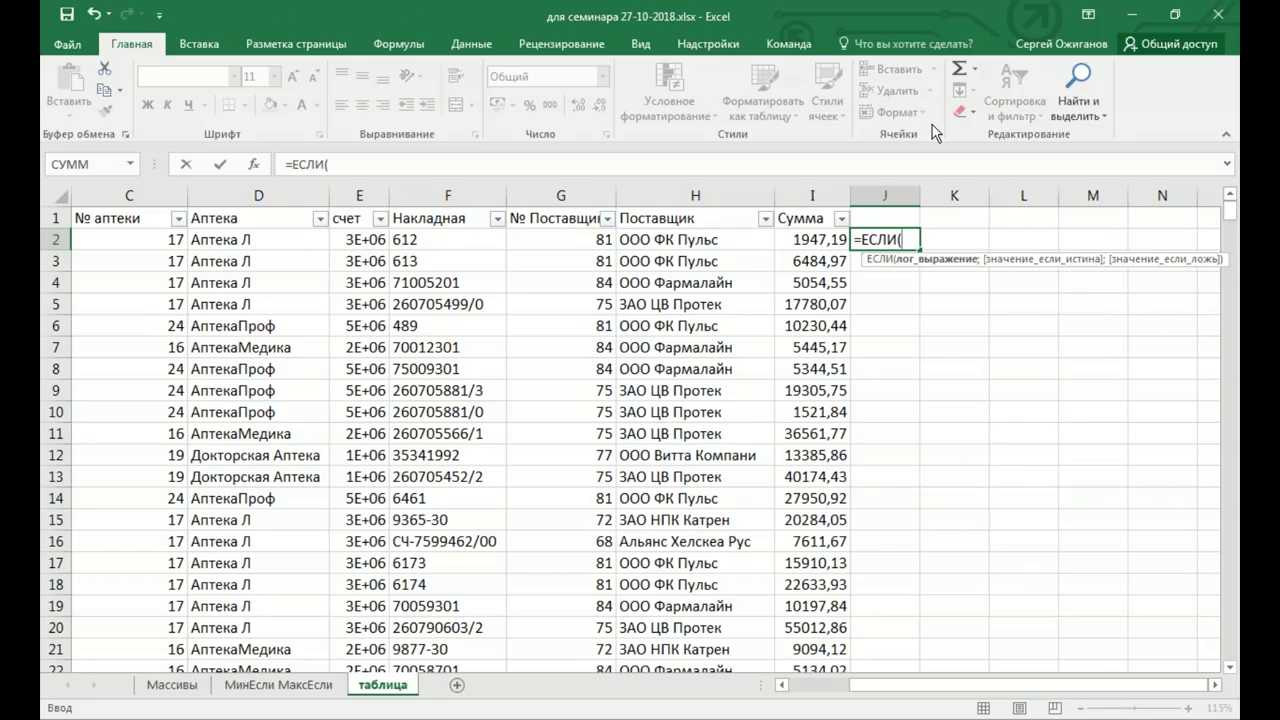
pyautogui.write('И')
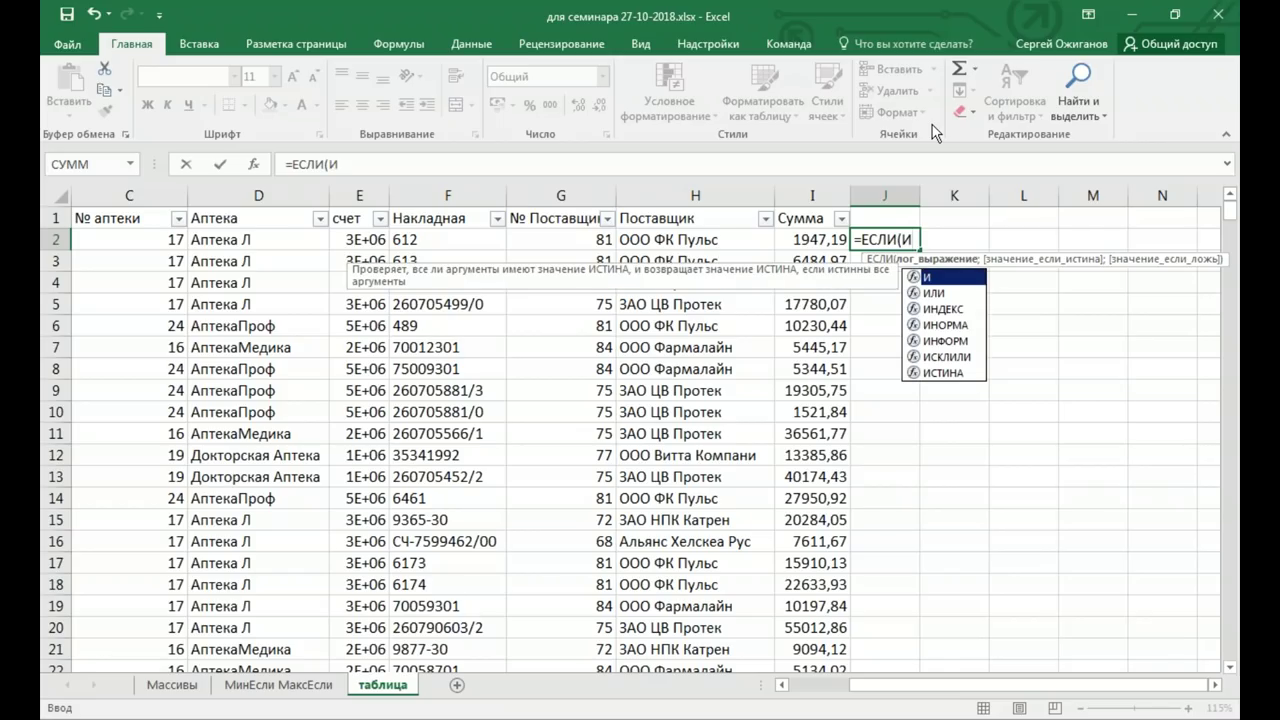
pyautogui.write('(')
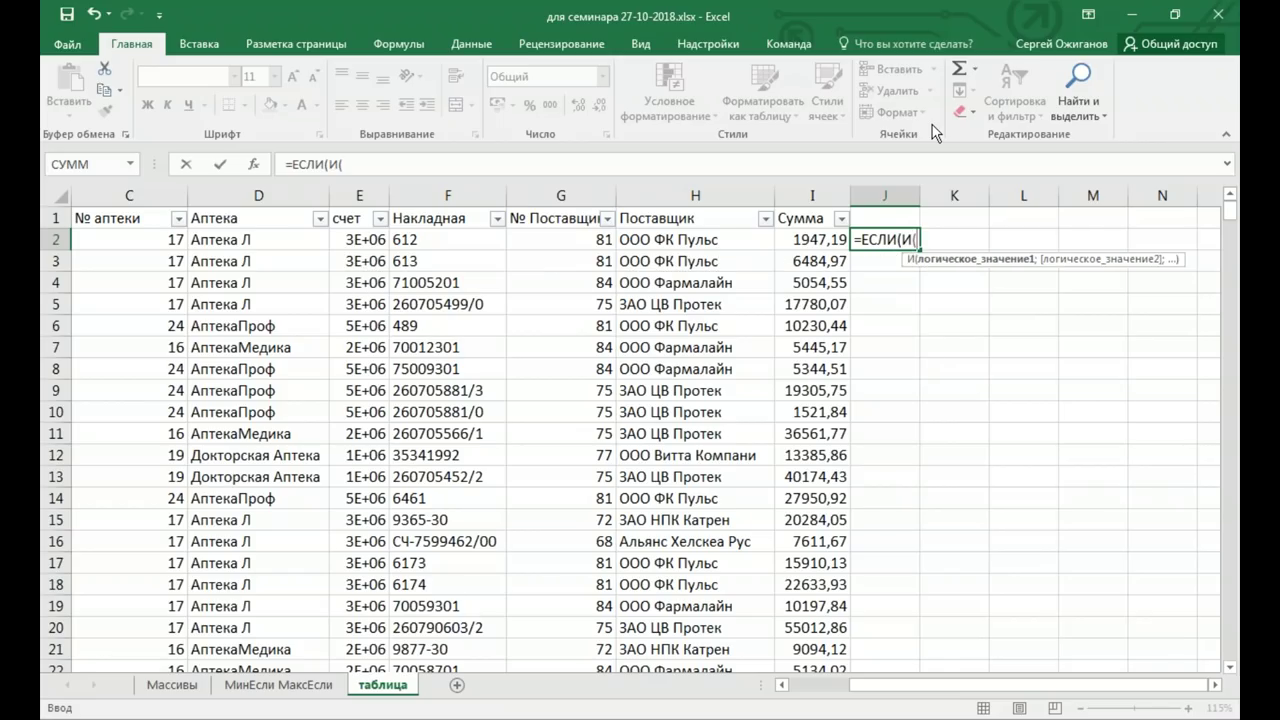
# Add the absolute pharmacy-number range $C$2:$C$480 followed by an equals sign
pyautogui.click(132, 242)
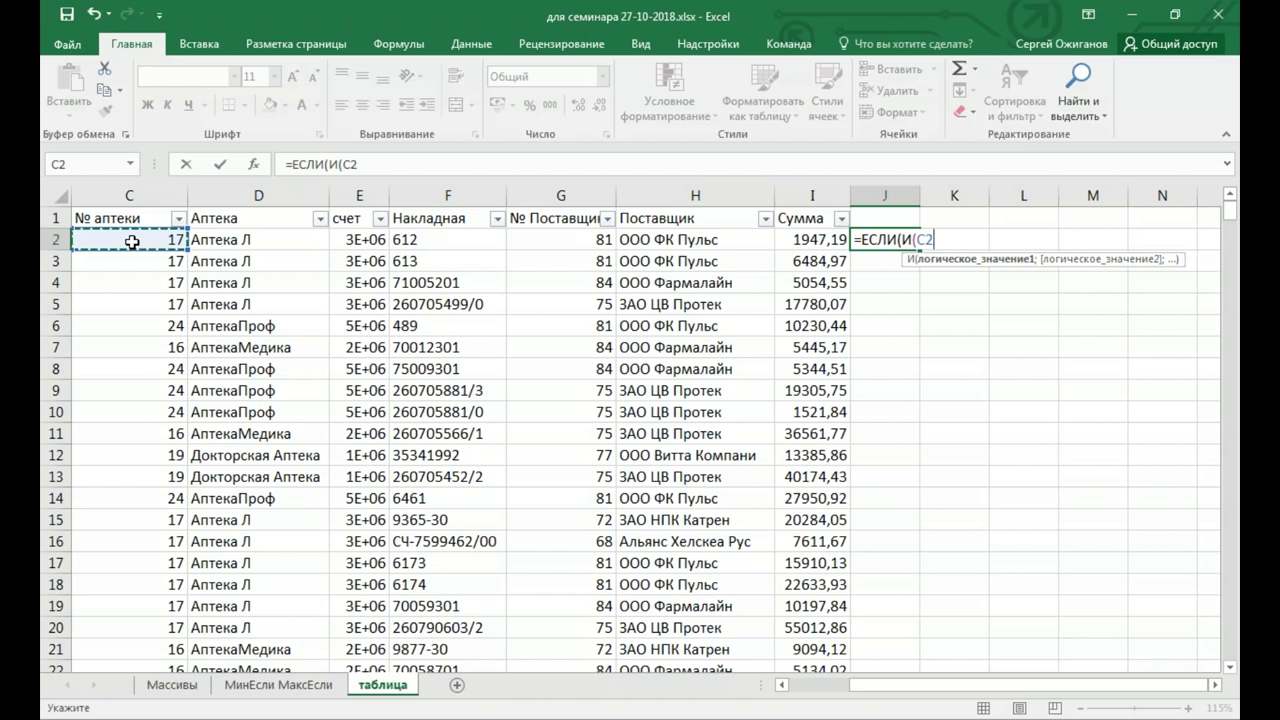
pyautogui.hotkey('ctrl', 'Down')
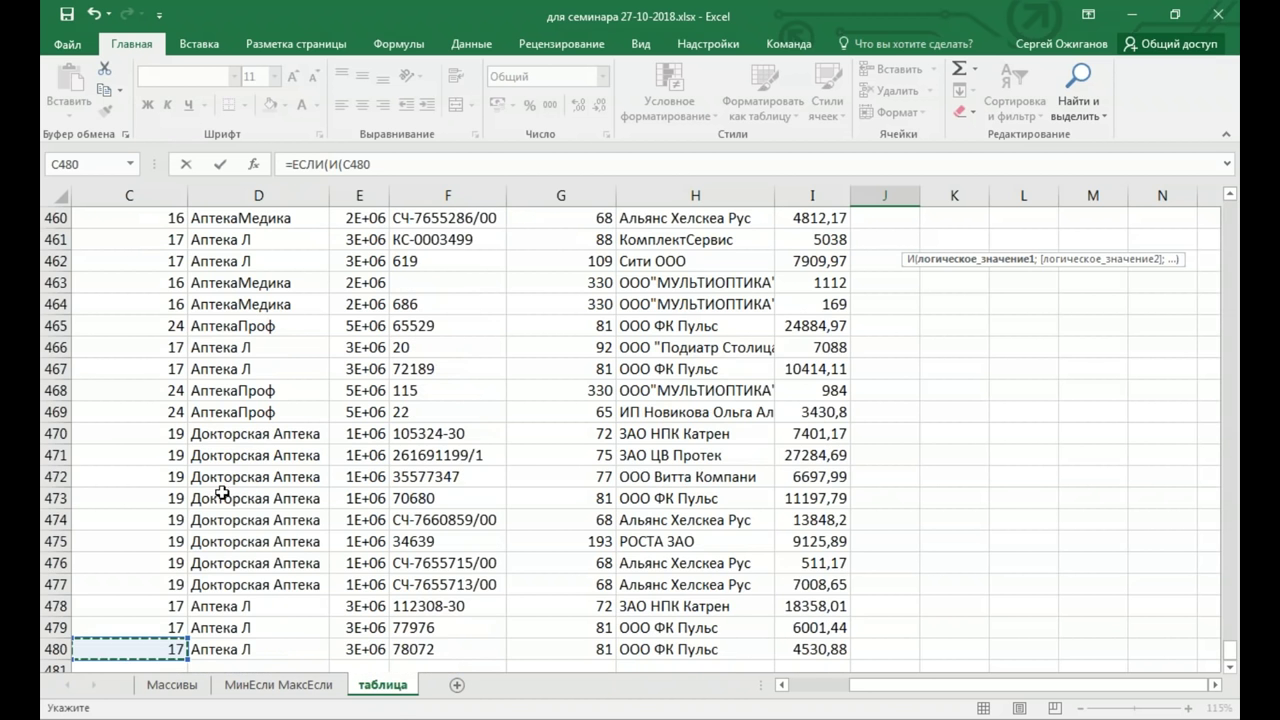
pyautogui.scroll(3, 220, 490)
pyautogui.scroll(7, 171, 309)
pyautogui.scroll(14, 149, 251)
pyautogui.scroll(13, 149, 246)
pyautogui.scroll(9, 152, 245)
pyautogui.scroll(9, 152, 245)
pyautogui.click(149, 241)
pyautogui.hotkey('ctrl', 'Up')
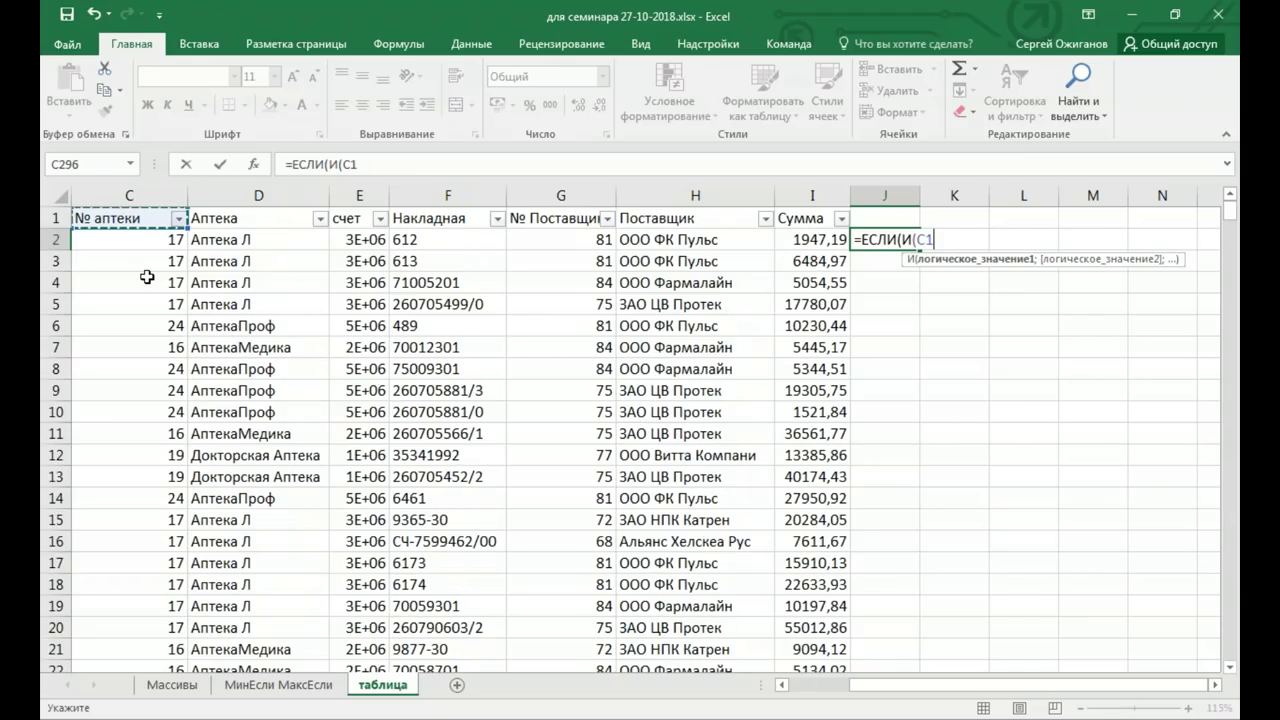
pyautogui.click(136, 244)
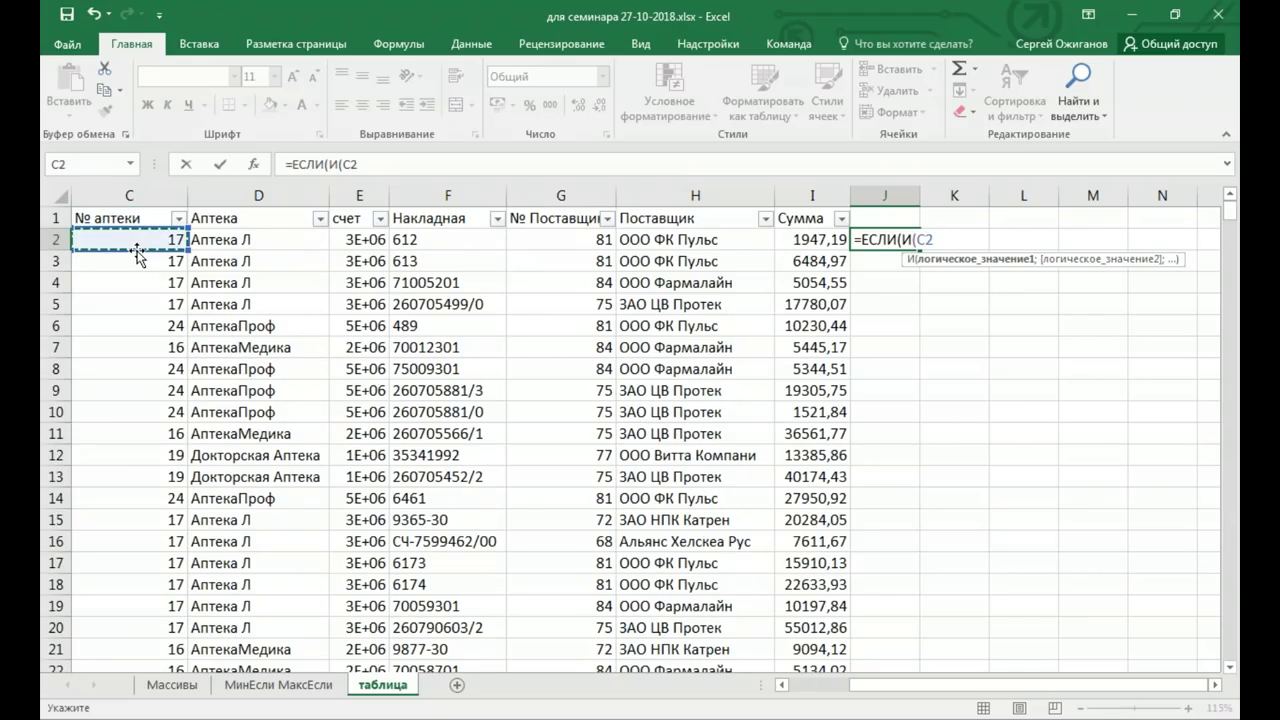
pyautogui.hotkey('ctrl', 'shift', 'Down')
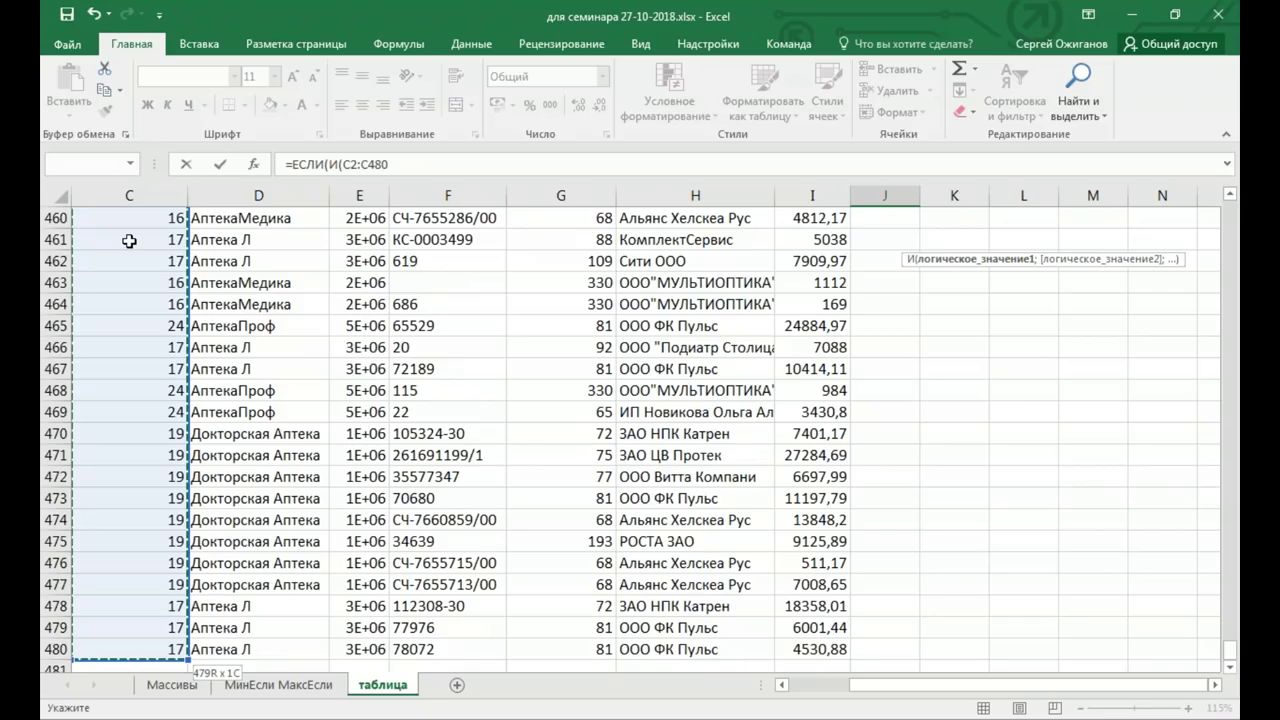
pyautogui.press('F4')
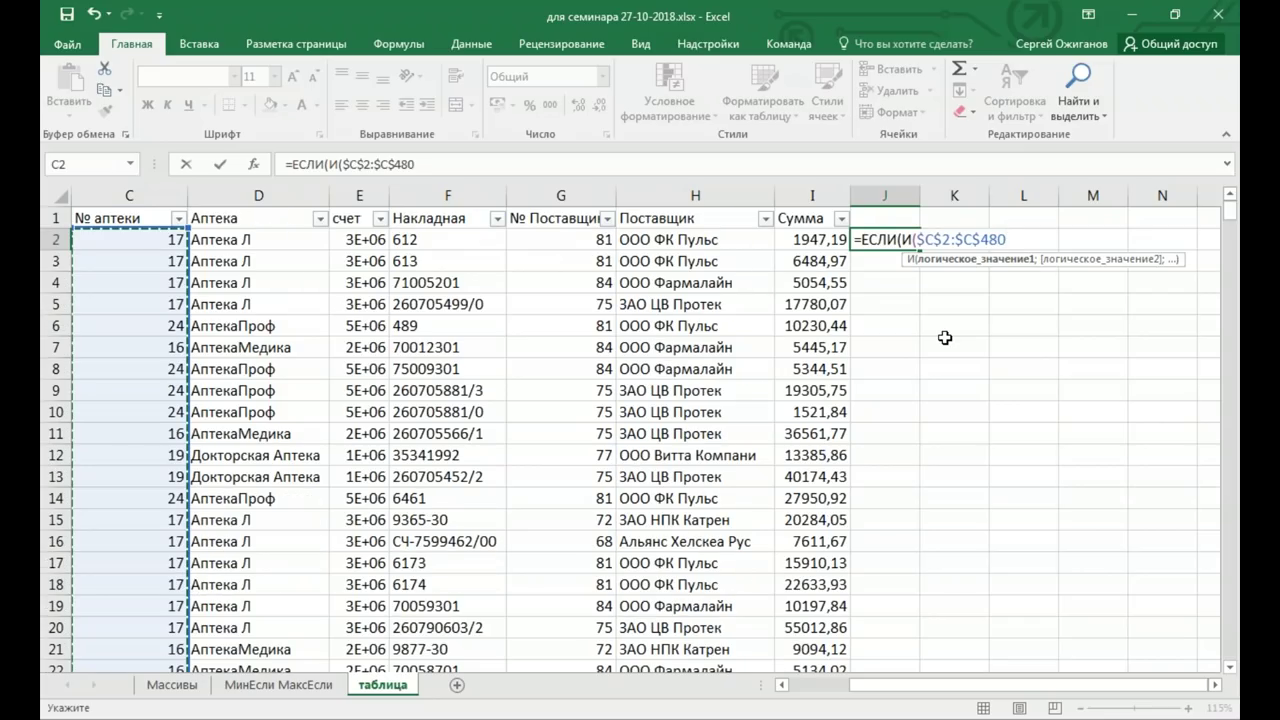
pyautogui.write('=')
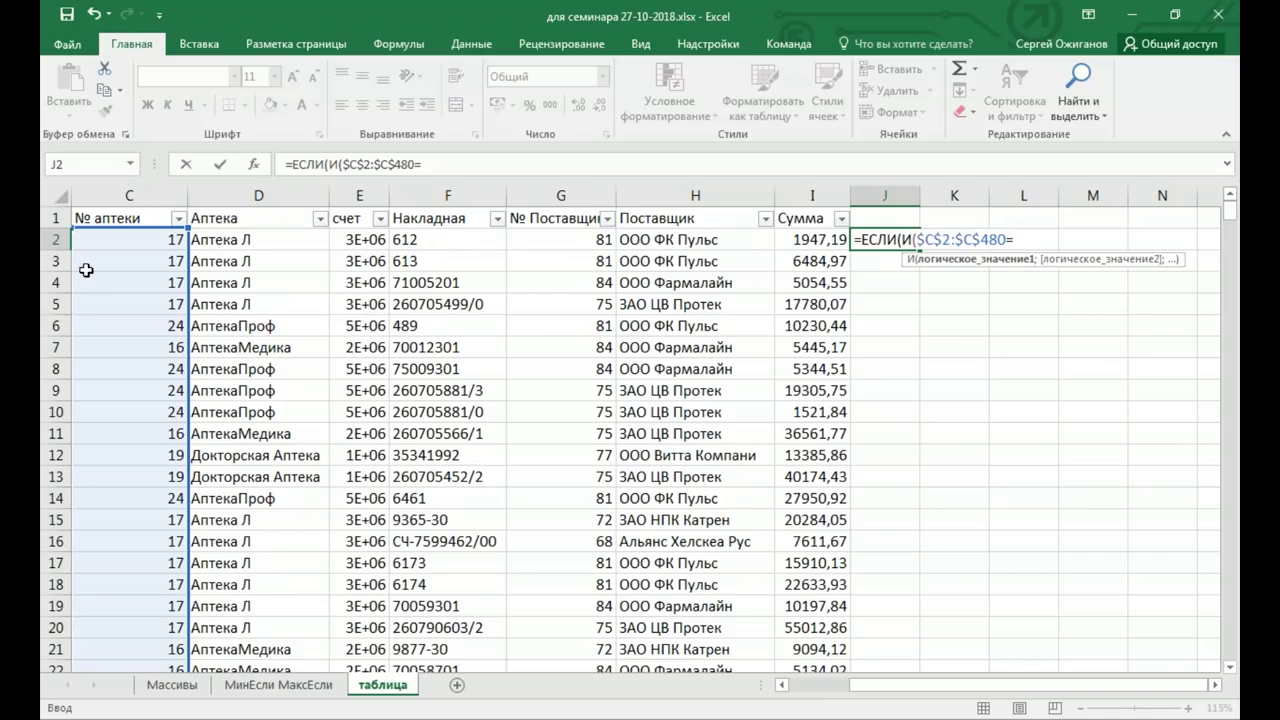
# Complete the И conditions $C$2:$C$480=$C$2 and $H$2:$H$480=$H$2 with absolute references
pyautogui.click(130, 241)
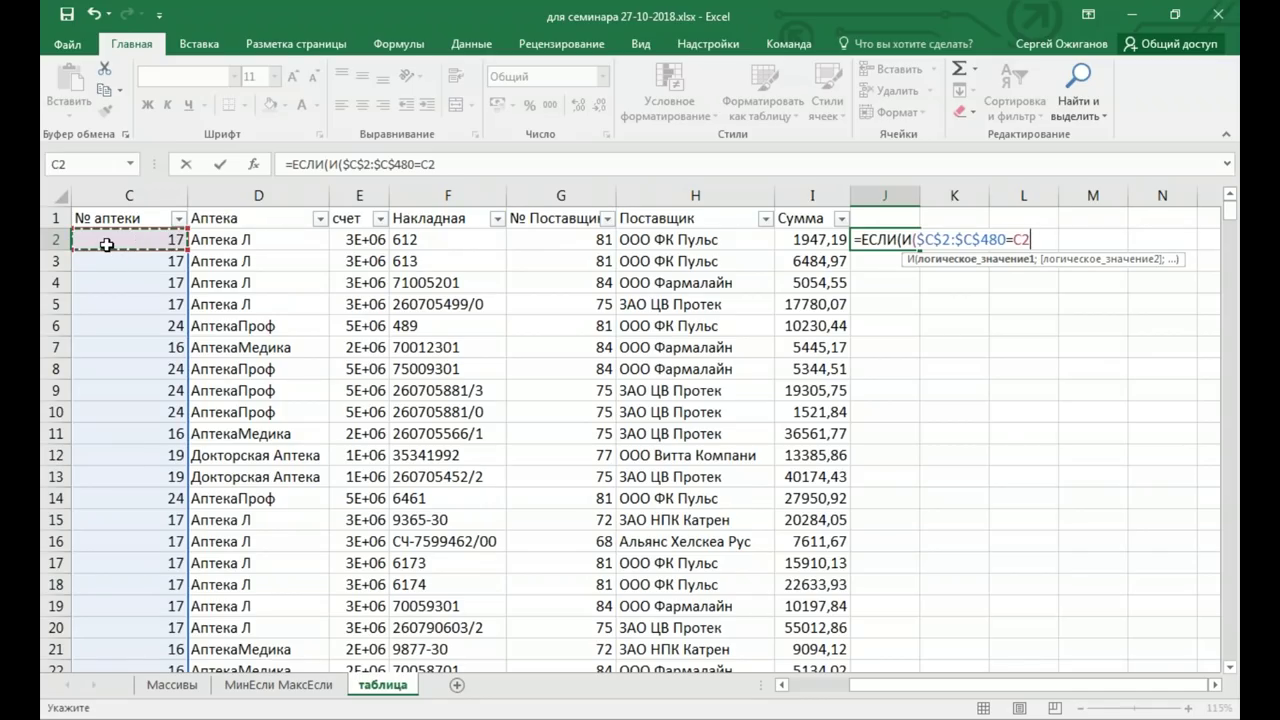
pyautogui.press('F4')
pyautogui.write('$C$2;')
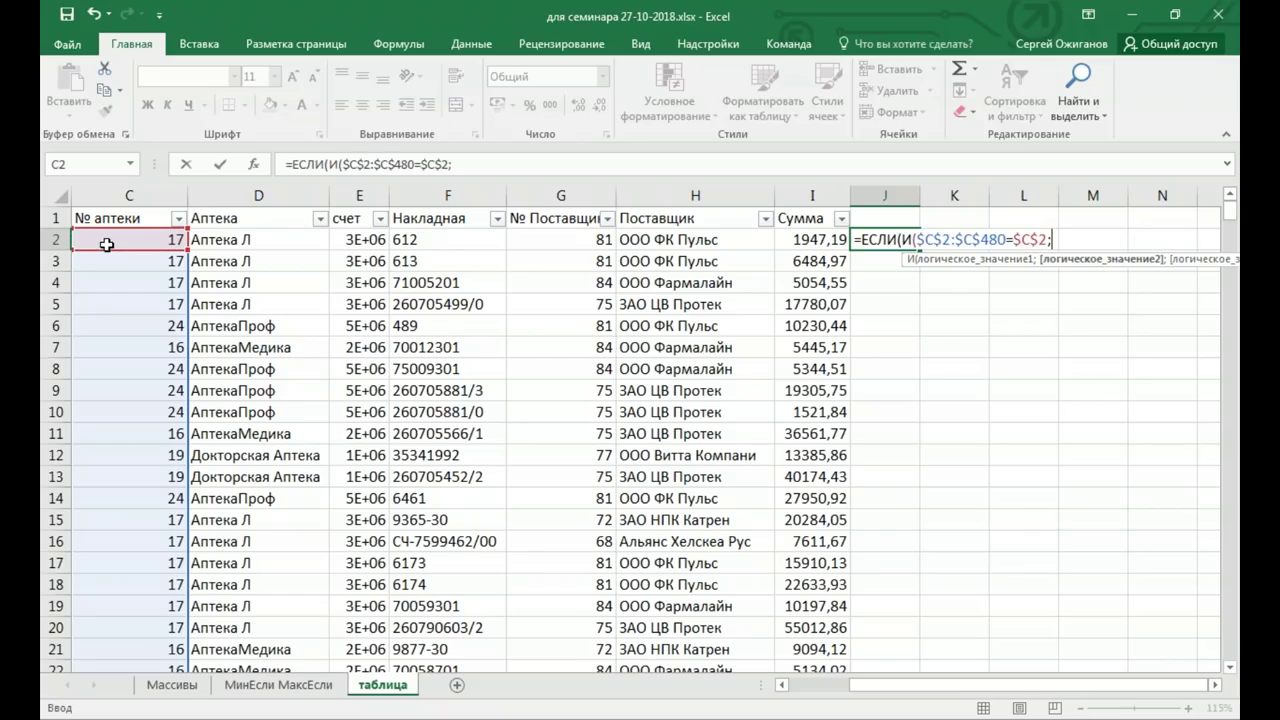
pyautogui.click(692, 242)
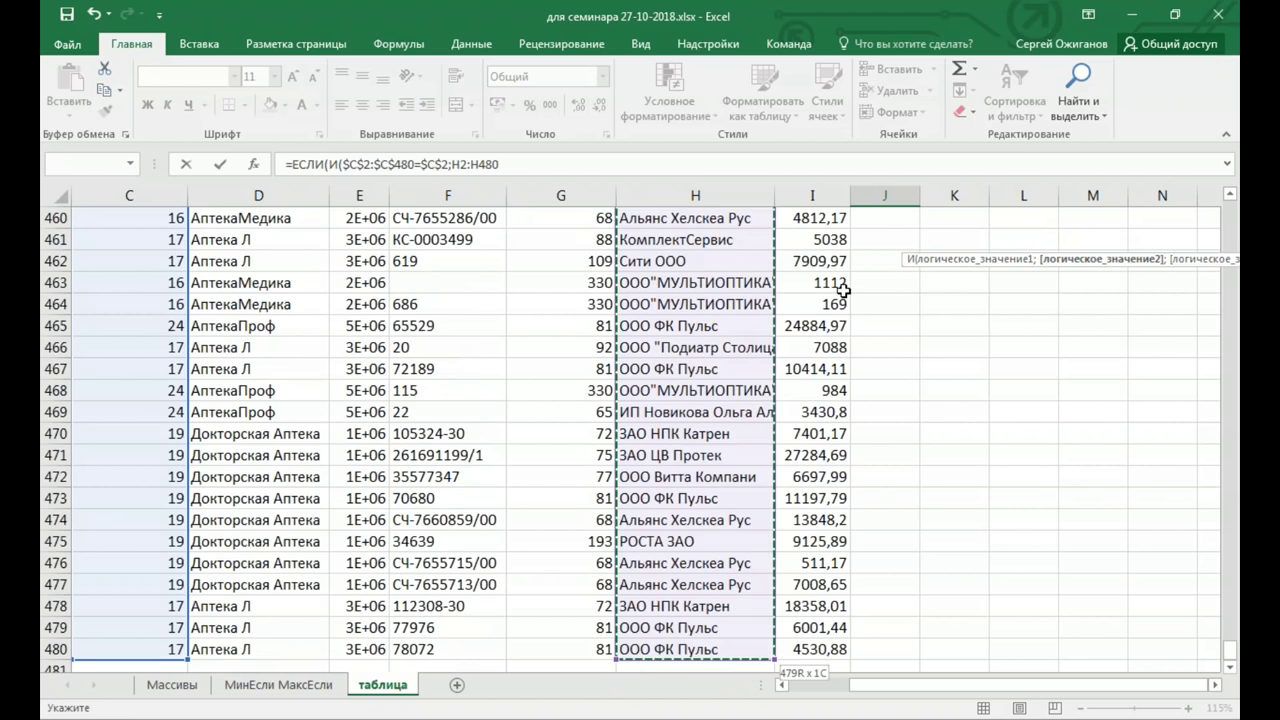
pyautogui.scroll(10, 836, 295)
pyautogui.scroll(10, 836, 295)
pyautogui.scroll(9, 836, 295)
pyautogui.press('F4')
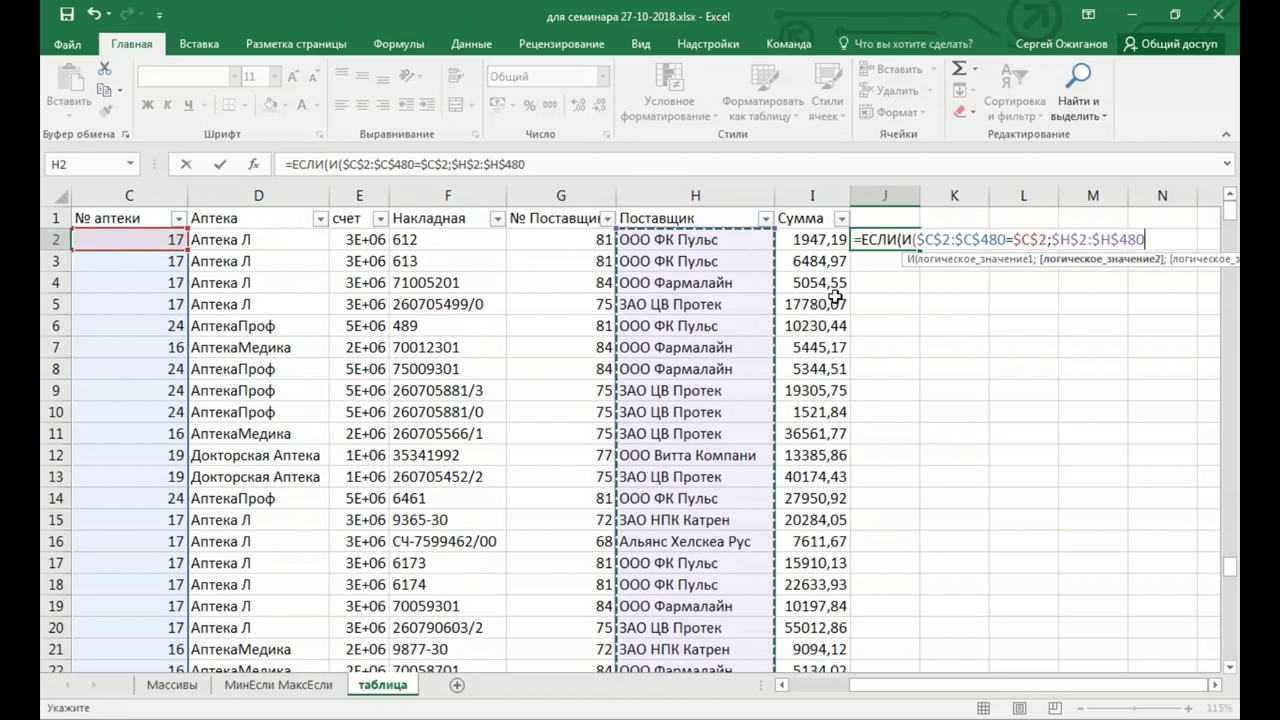
pyautogui.write('=')
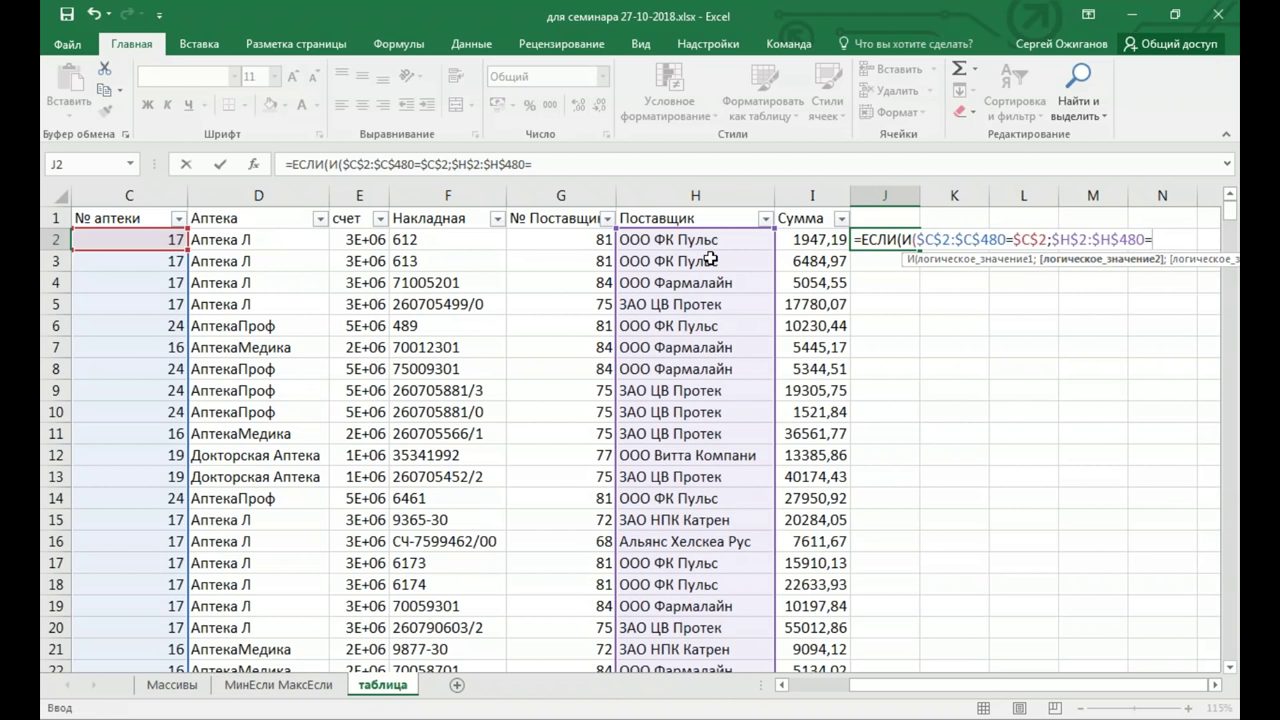
pyautogui.click(715, 240)
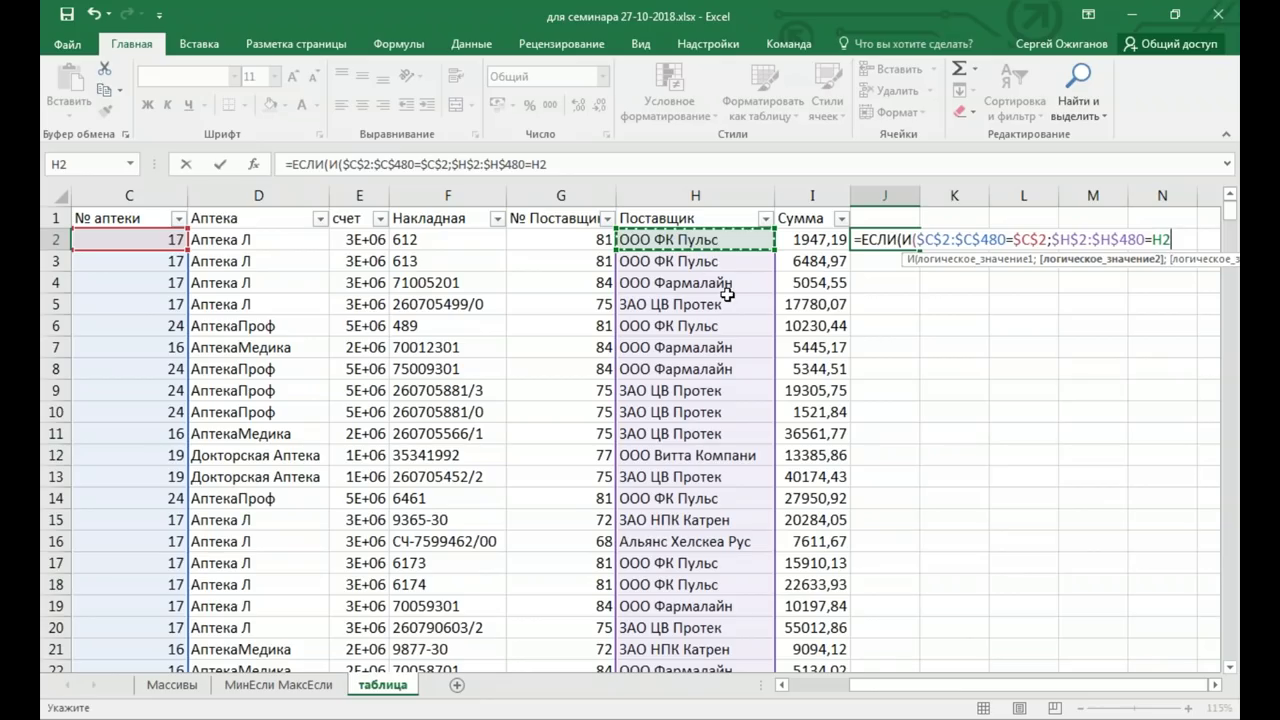
pyautogui.press('F4')
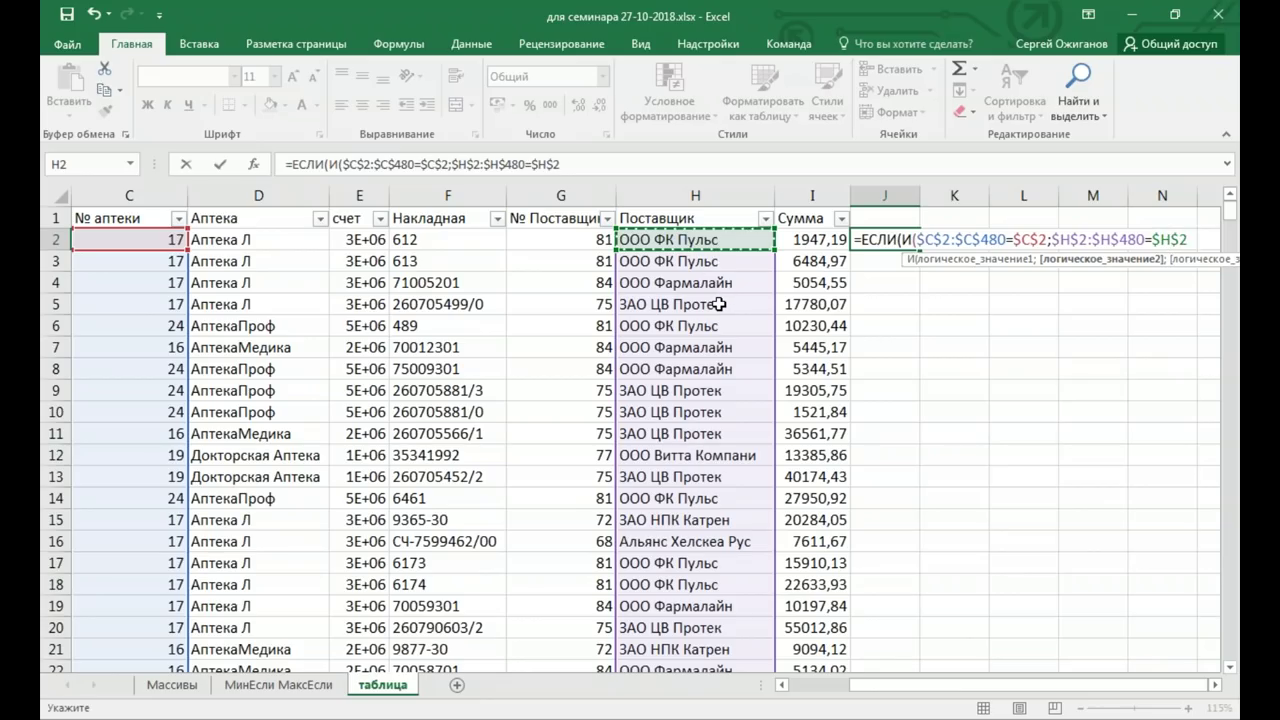
# Close the condition so J2 returns I2 when matched, otherwise "", and commit it
pyautogui.write(';')
pyautogui.press('BackSpace')
pyautogui.write(')')
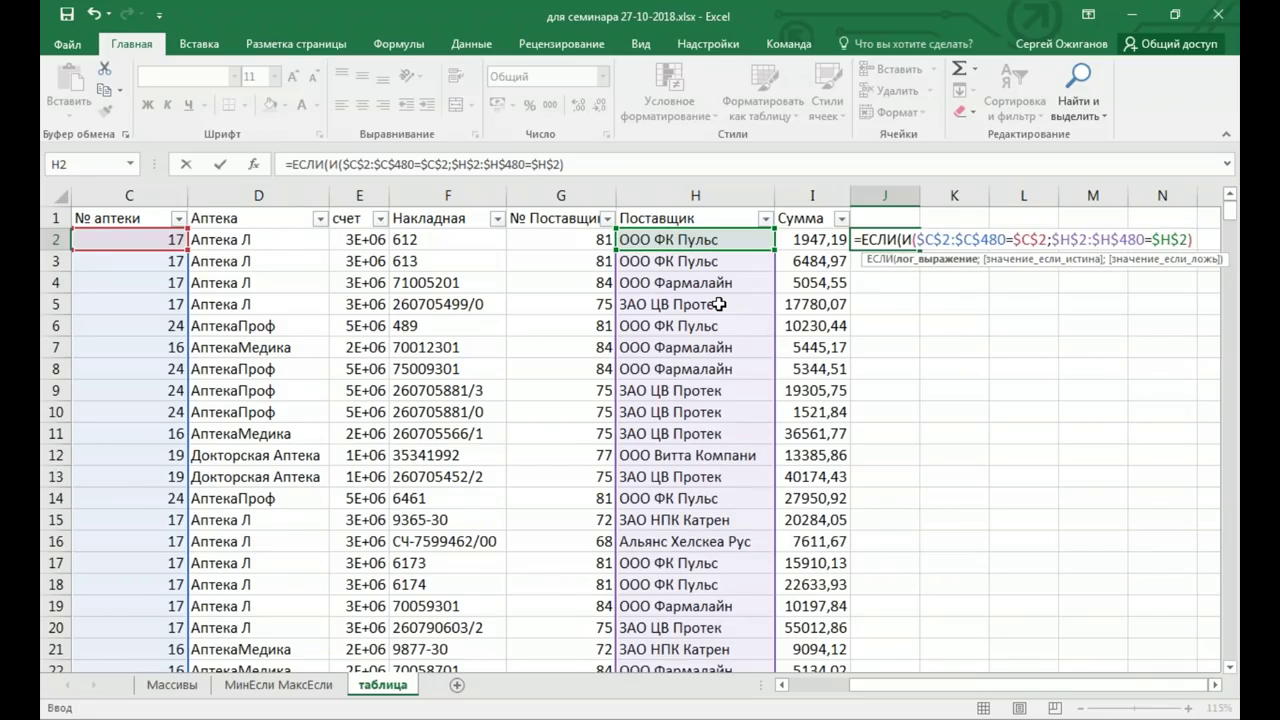
pyautogui.write(';')
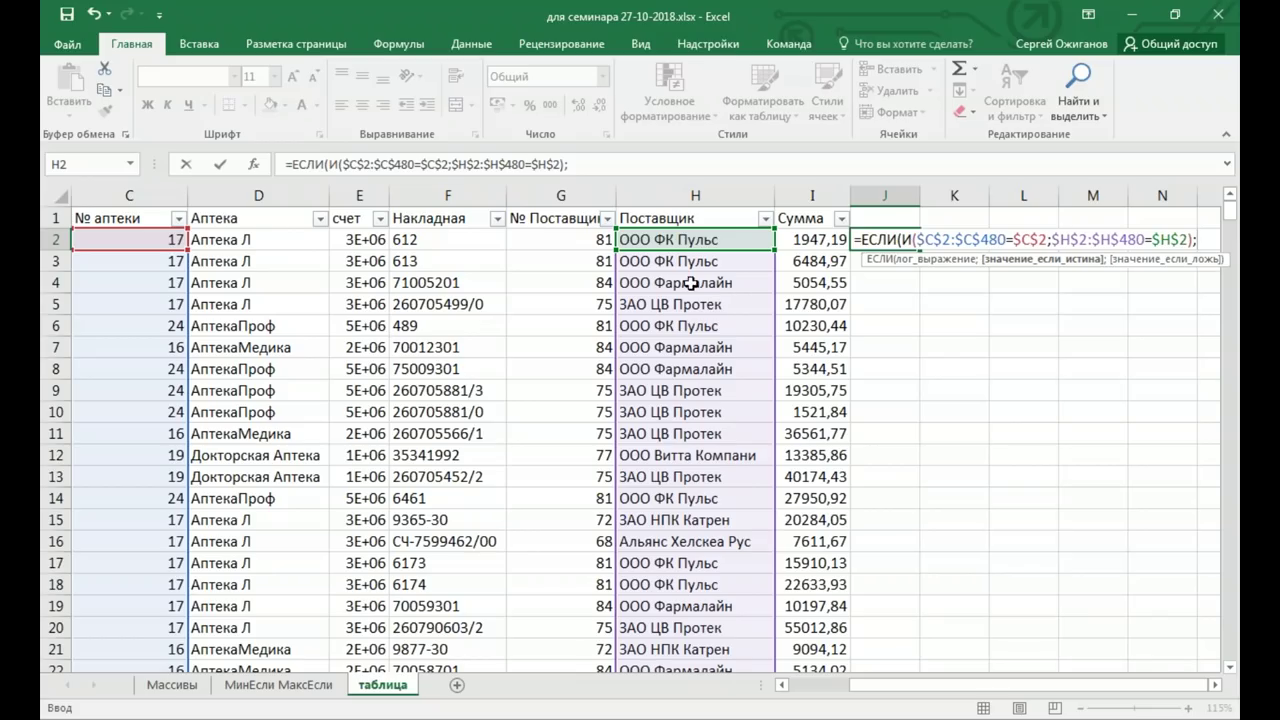
pyautogui.click(811, 244)
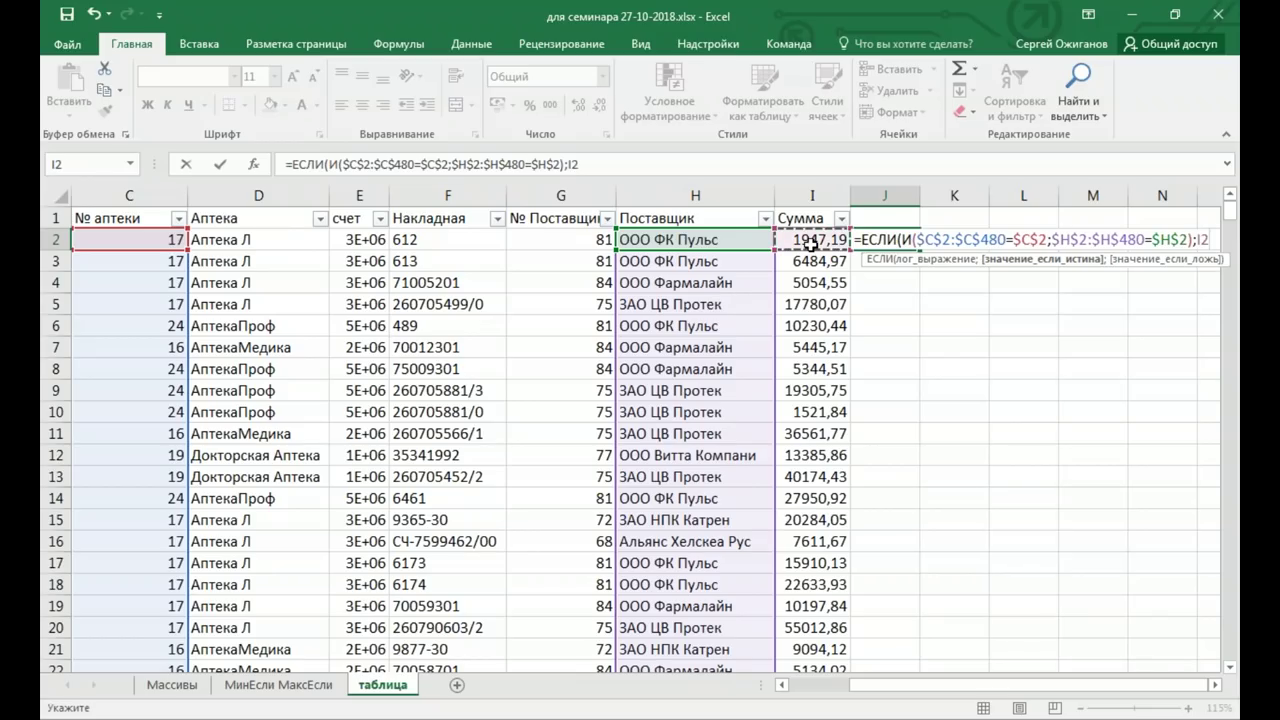
pyautogui.write(';')
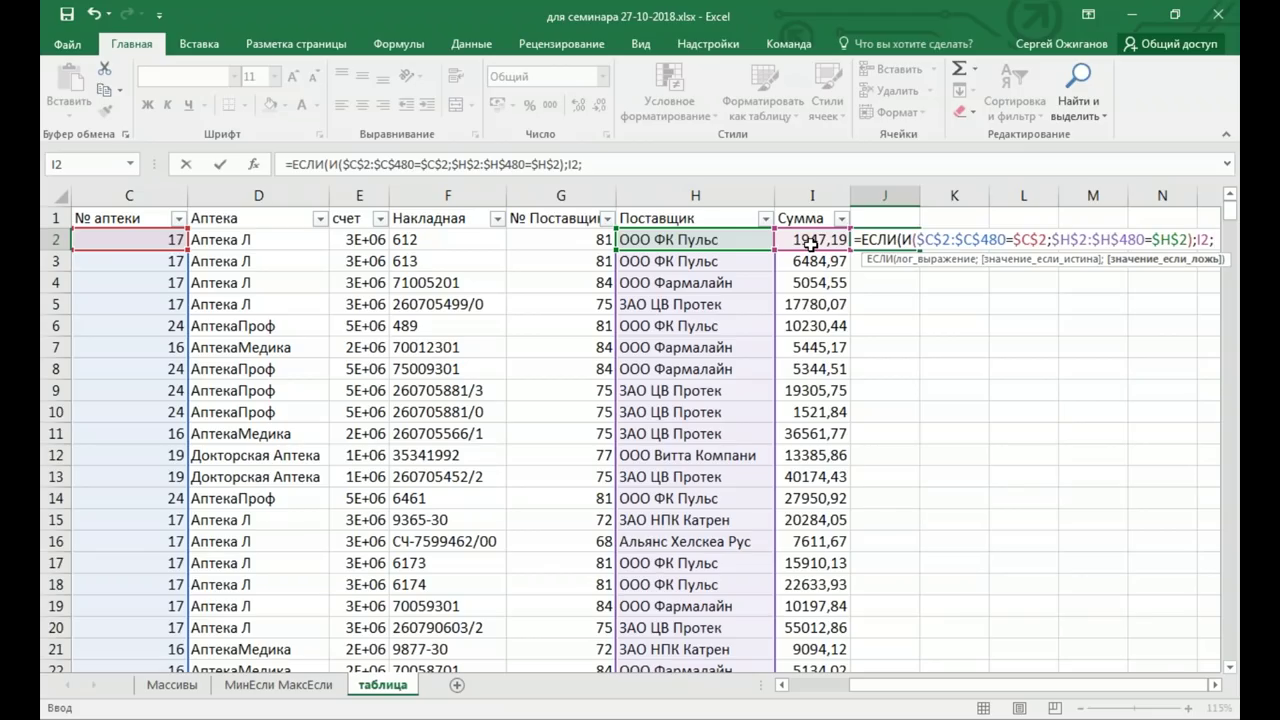
pyautogui.write('""')
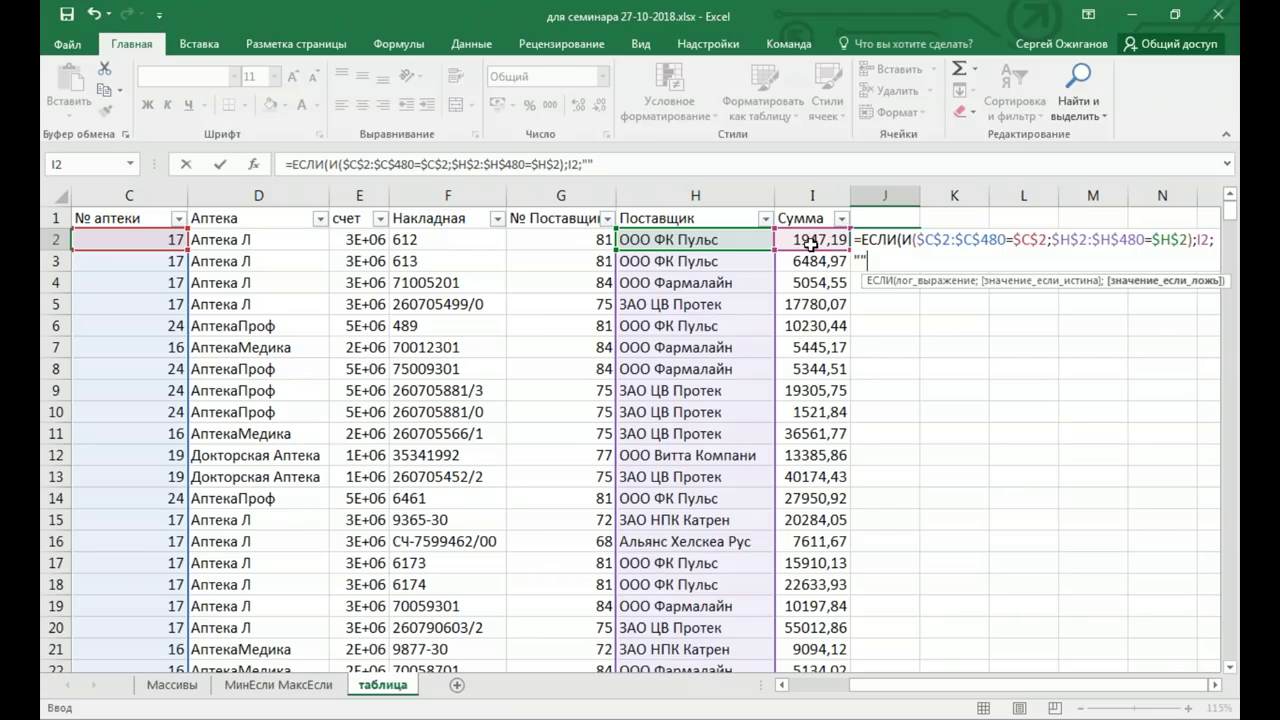
pyautogui.write(')')
pyautogui.hotkey('ctrl', 'Return')
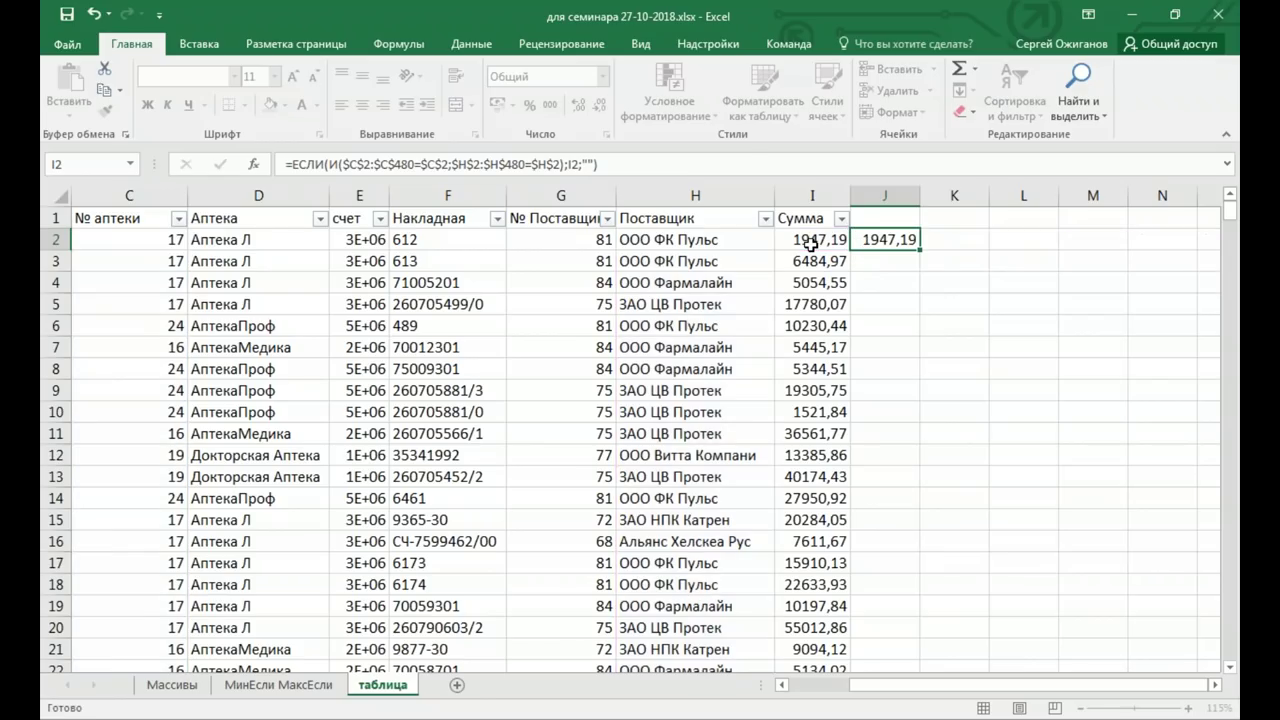
# Fill J2's formula down to row 480 and review the column J results
pyautogui.doubleClick(918, 252)
pyautogui.moveTo(917, 194); pyautogui.dragTo(932, 194)
pyautogui.scroll(-7, 866, 546)
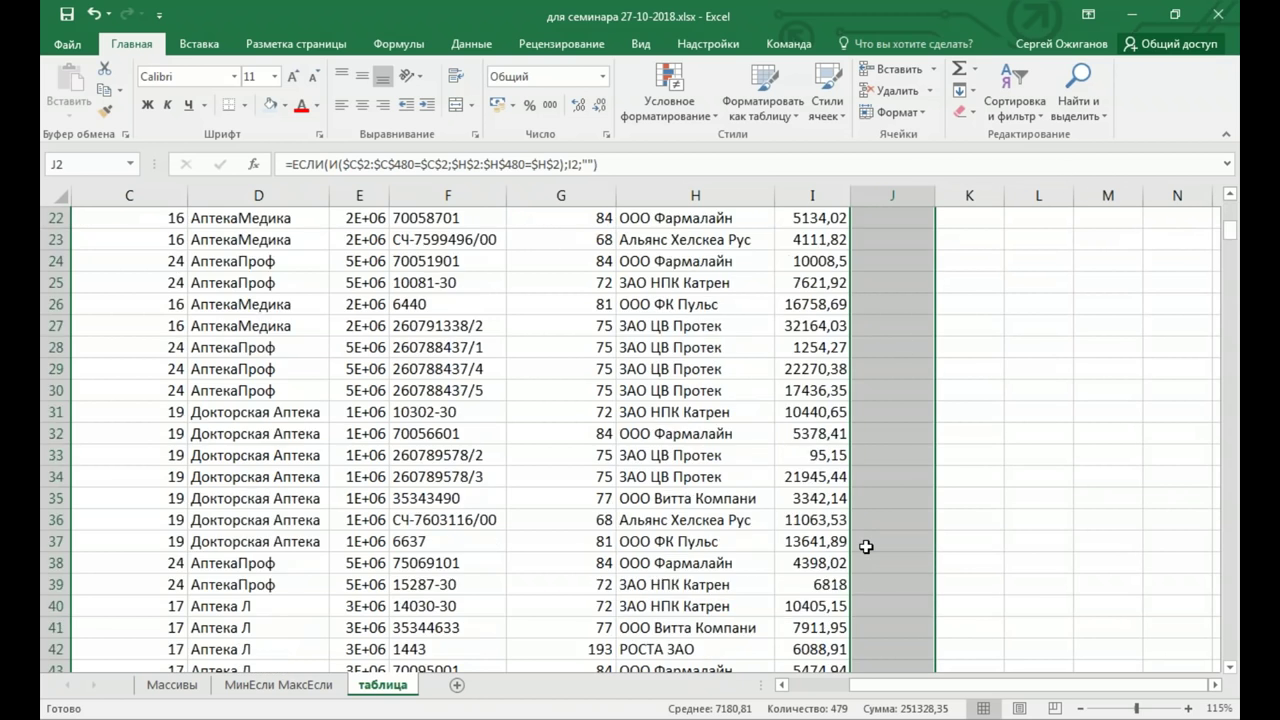
pyautogui.scroll(-9, 866, 546)
pyautogui.scroll(-7, 866, 546)
pyautogui.scroll(-7, 866, 546)
pyautogui.scroll(-7, 866, 546)
pyautogui.scroll(-8, 866, 546)
pyautogui.scroll(-4, 866, 546)
pyautogui.scroll(-5, 866, 546)
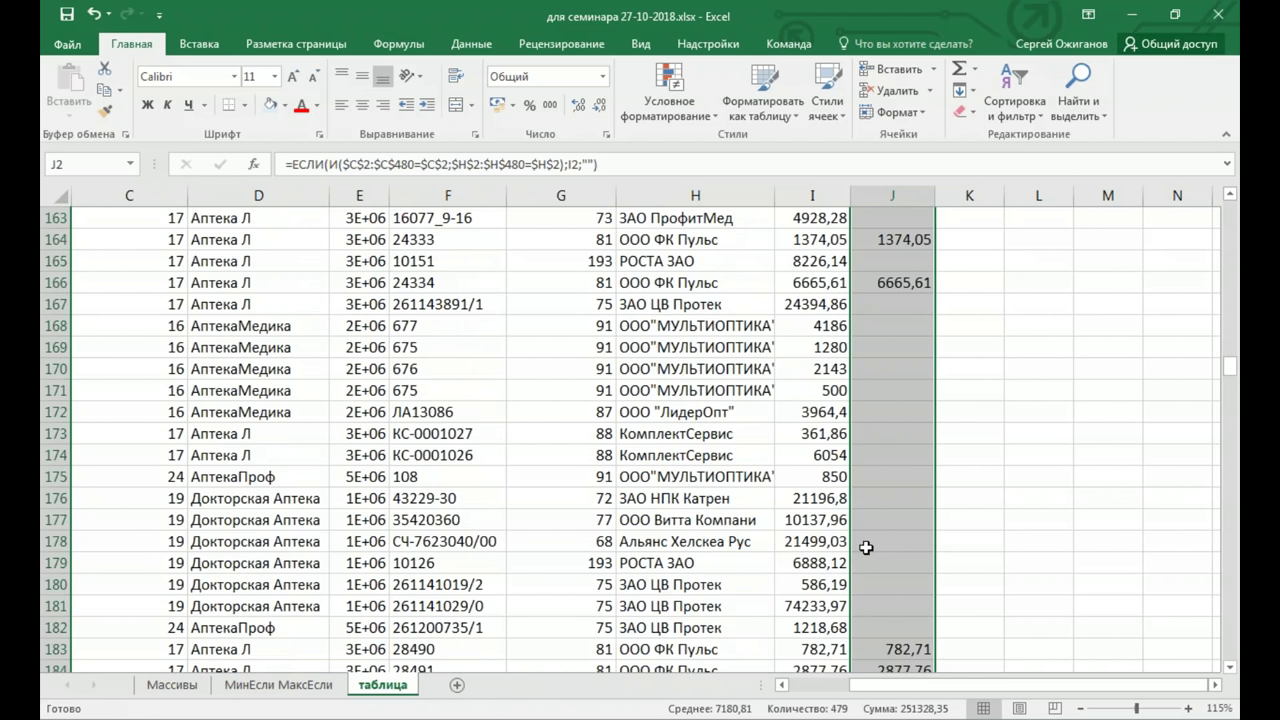
pyautogui.scroll(10, 866, 540)
pyautogui.scroll(14, 903, 297)
pyautogui.scroll(12, 903, 297)
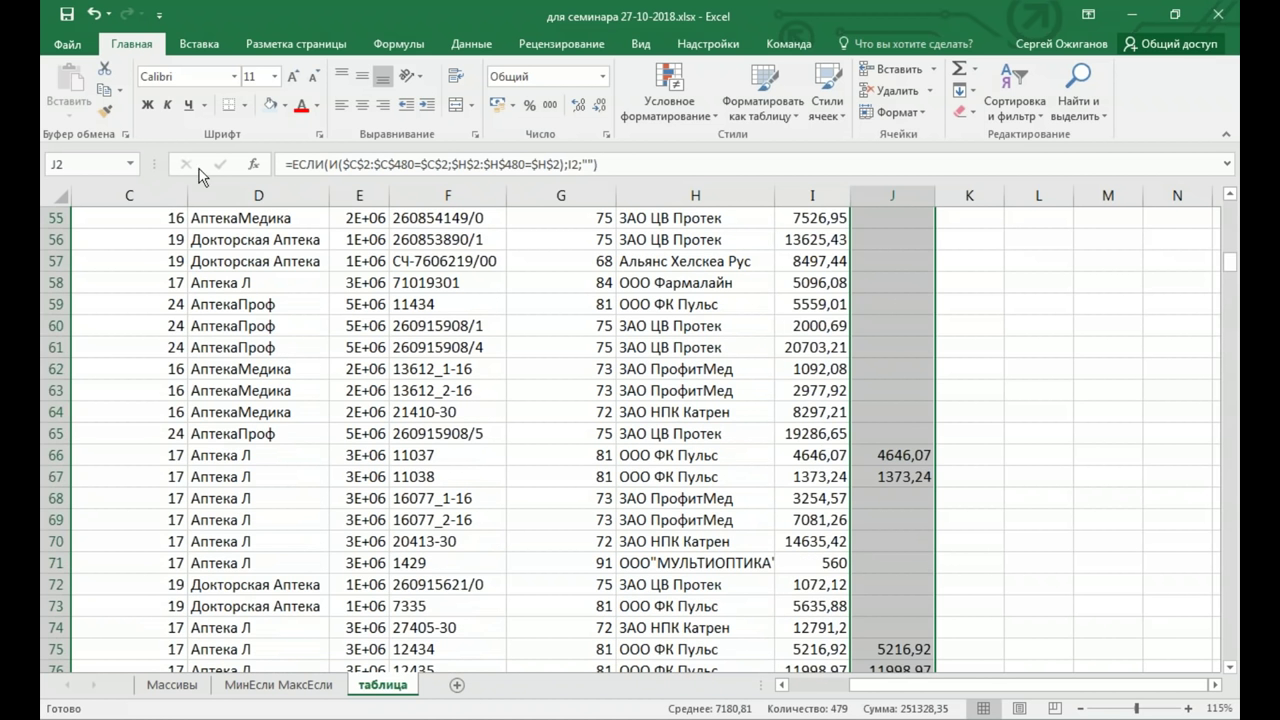
# Go to the File backstage and open Excel Options
pyautogui.click(121, 234)
pyautogui.click(68, 44)
pyautogui.click(80, 520)
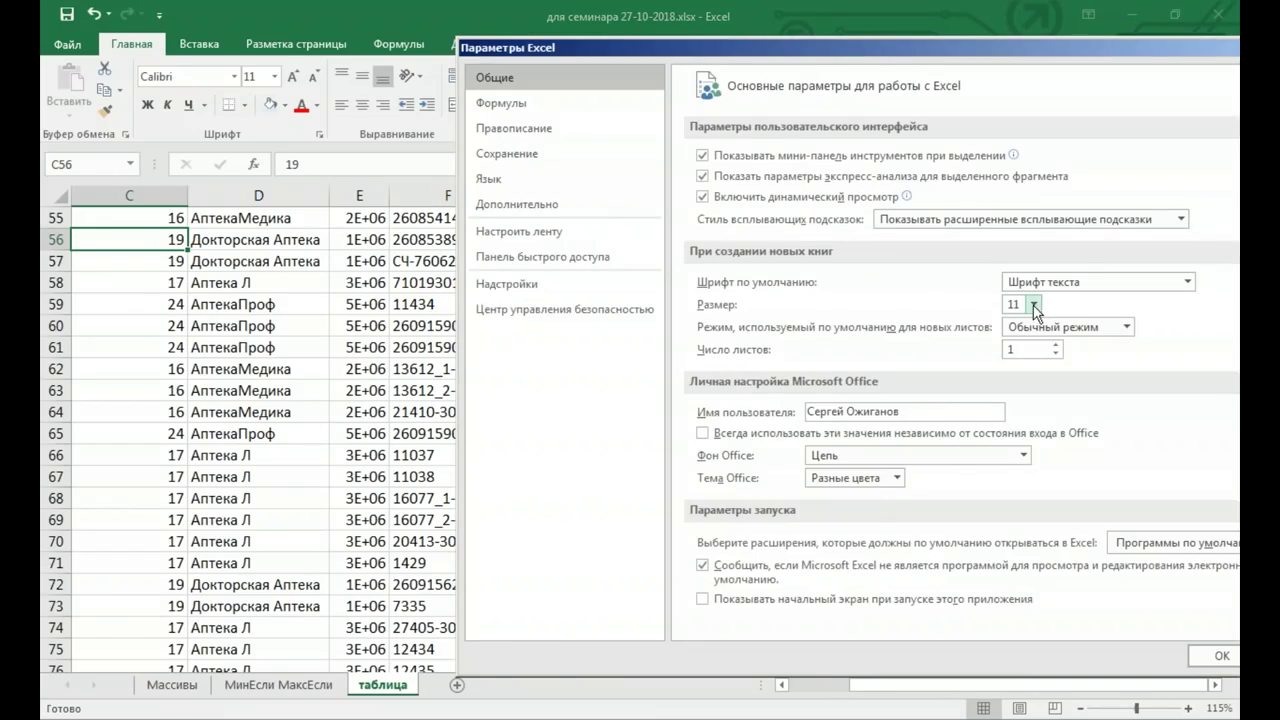
# Set the default font size for new workbooks to 18 and confirm the restart notice
pyautogui.click(1035, 305)
pyautogui.click(1020, 465)
pyautogui.click(1202, 658)
pyautogui.click(630, 412)
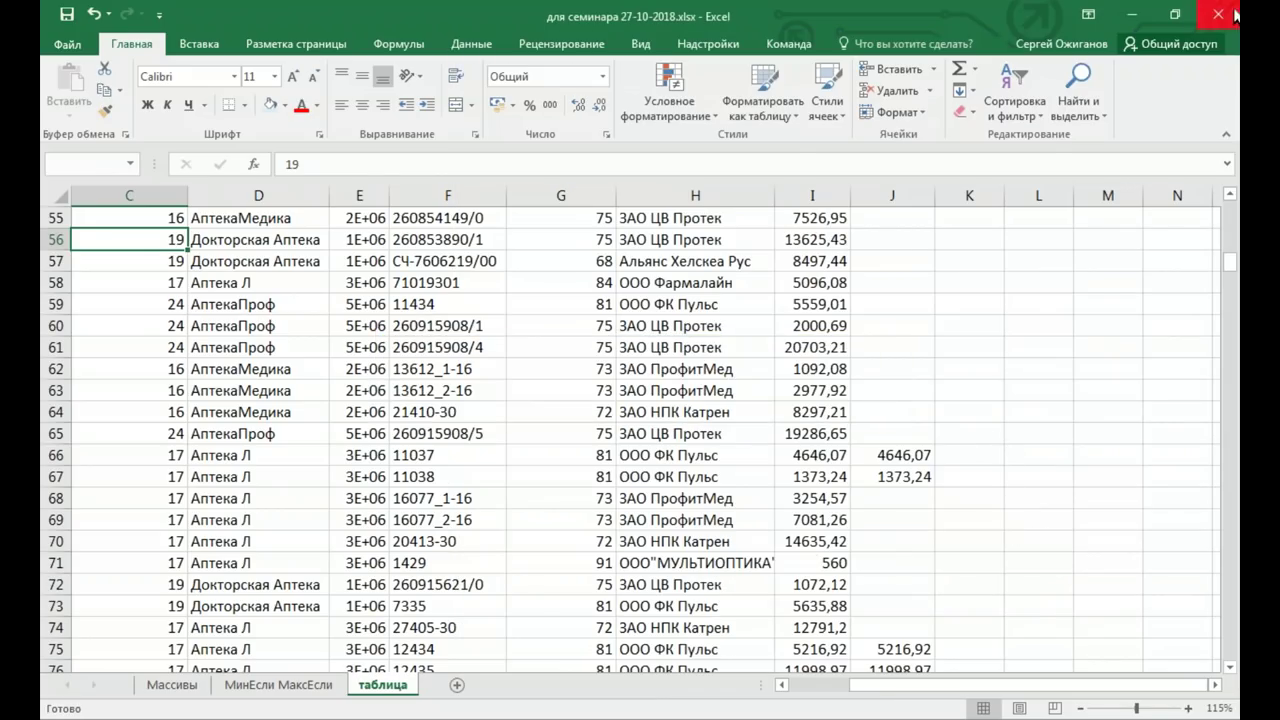
# Close Excel and reopen the для семинара 27-10-2018.xlsx workbook
pyautogui.click(1218, 14)
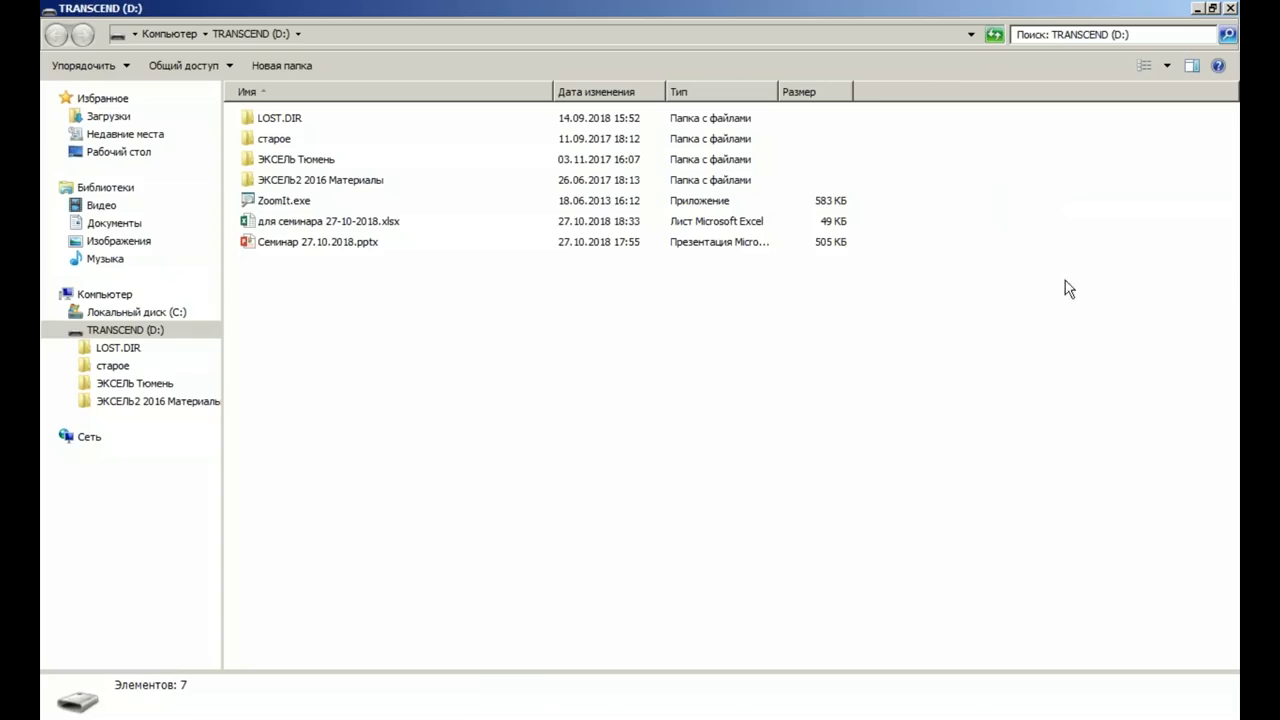
pyautogui.click(248, 221)
pyautogui.doubleClick(248, 221)
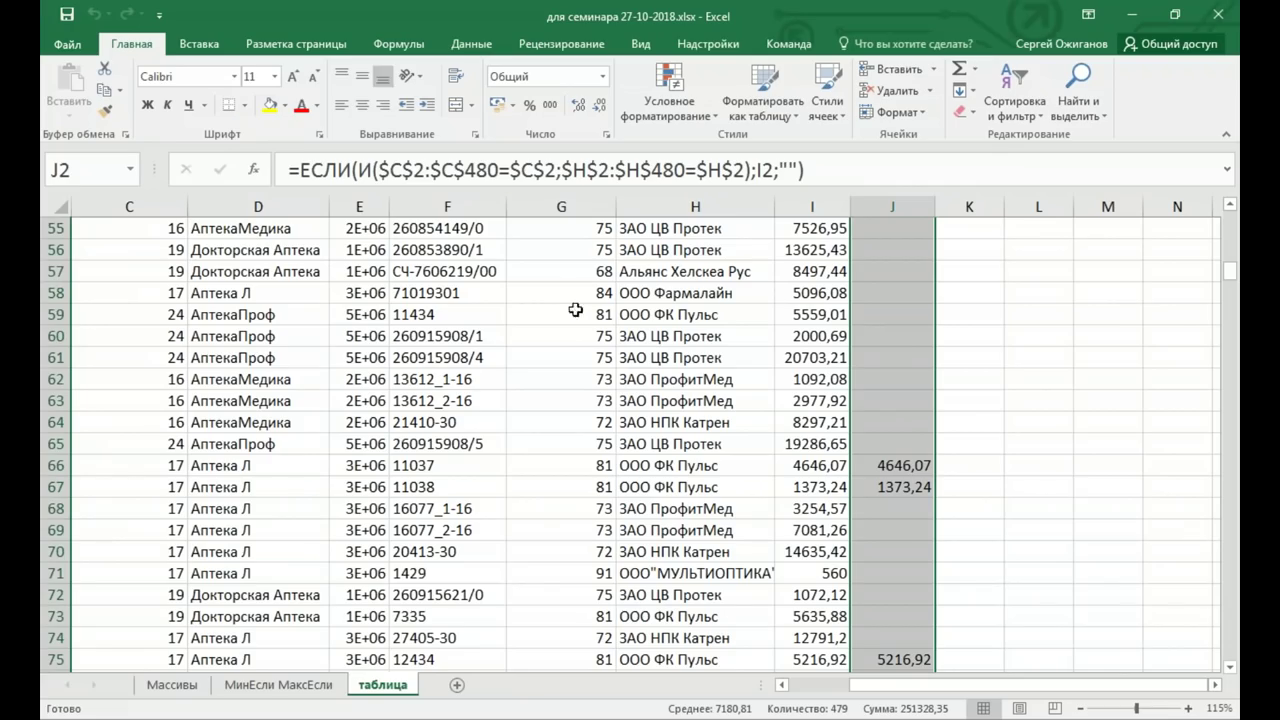
pyautogui.scroll(1, 1003, 313)
pyautogui.scroll(10, 1003, 313)
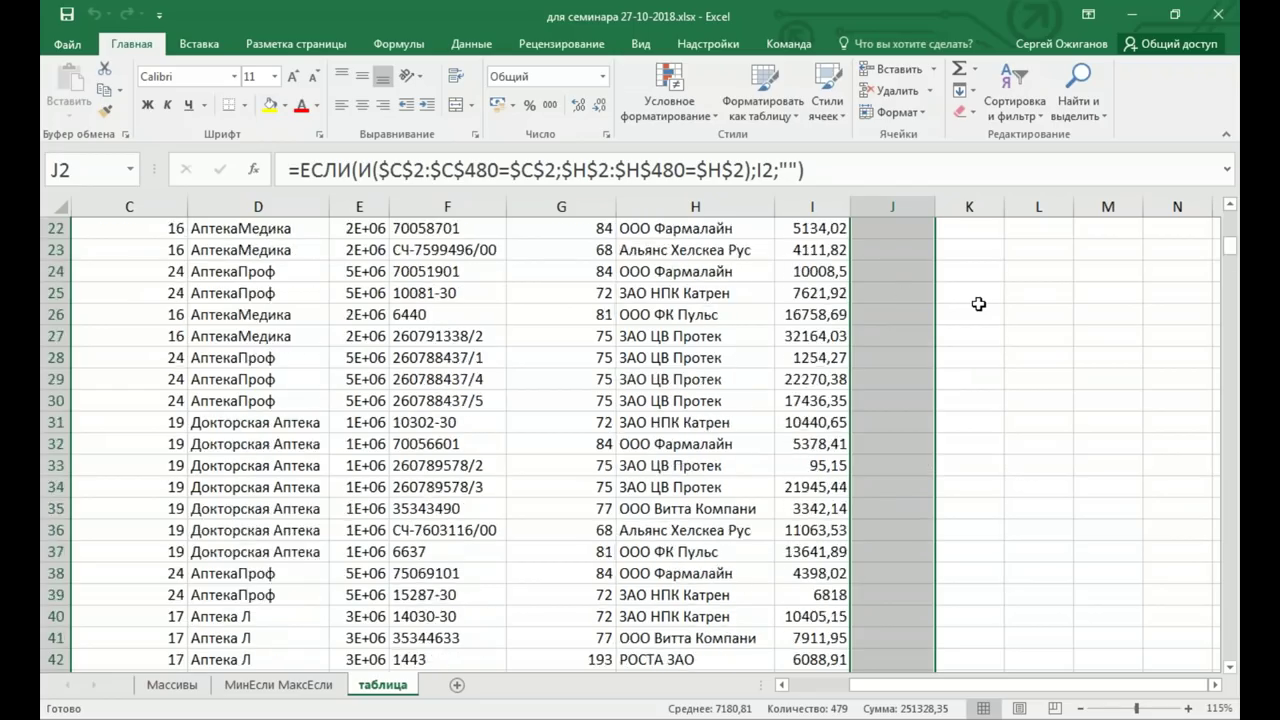
pyautogui.scroll(7, 985, 302)
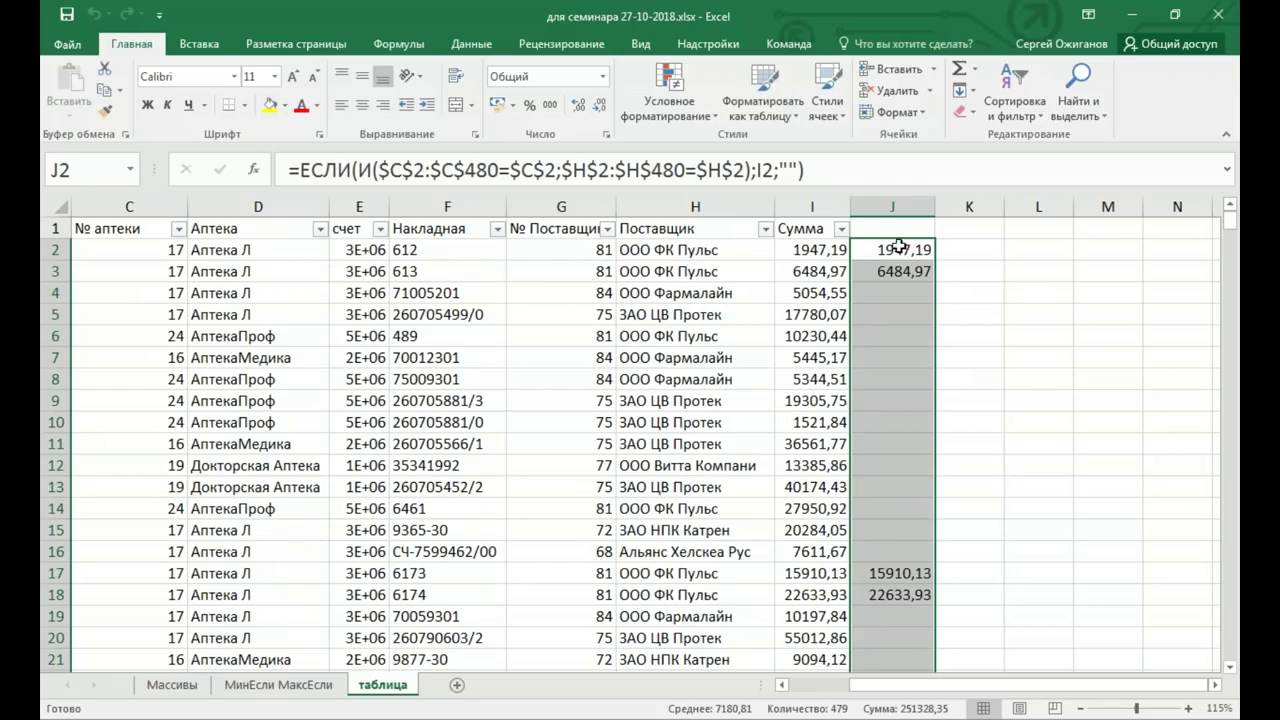
pyautogui.click(876, 256)
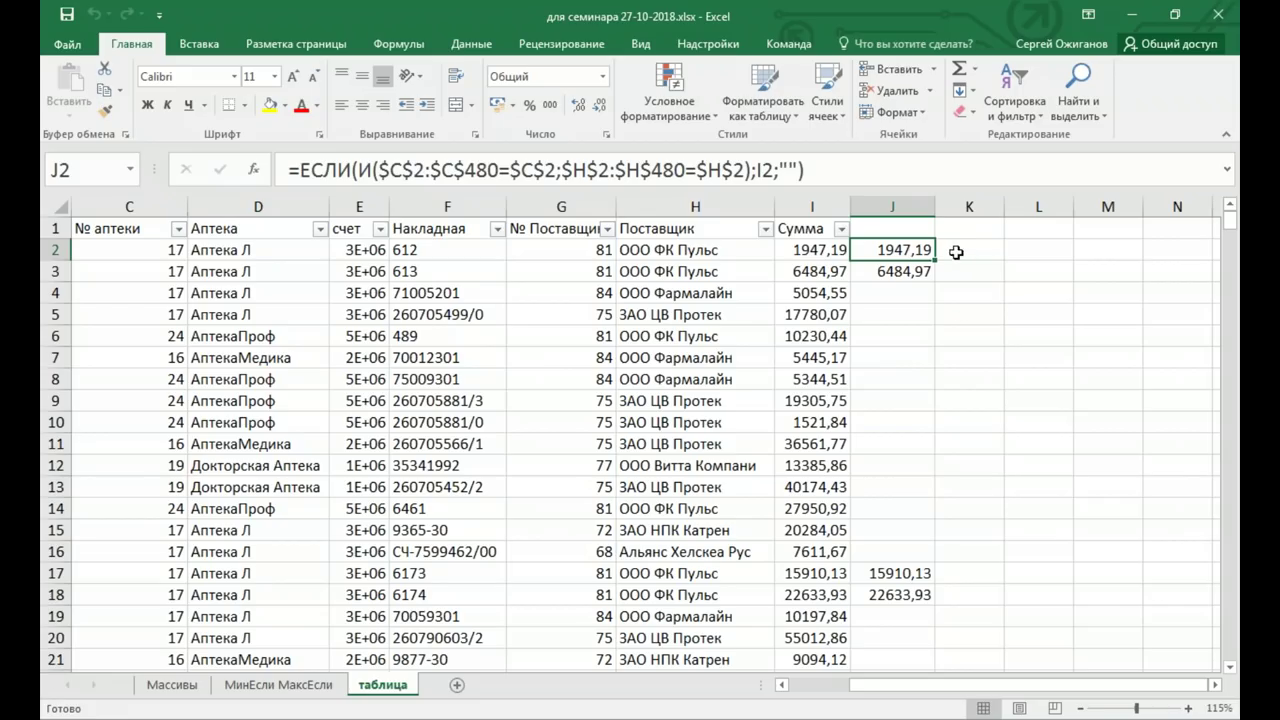
pyautogui.click(806, 170)
pyautogui.hotkey('shift', 'Home')
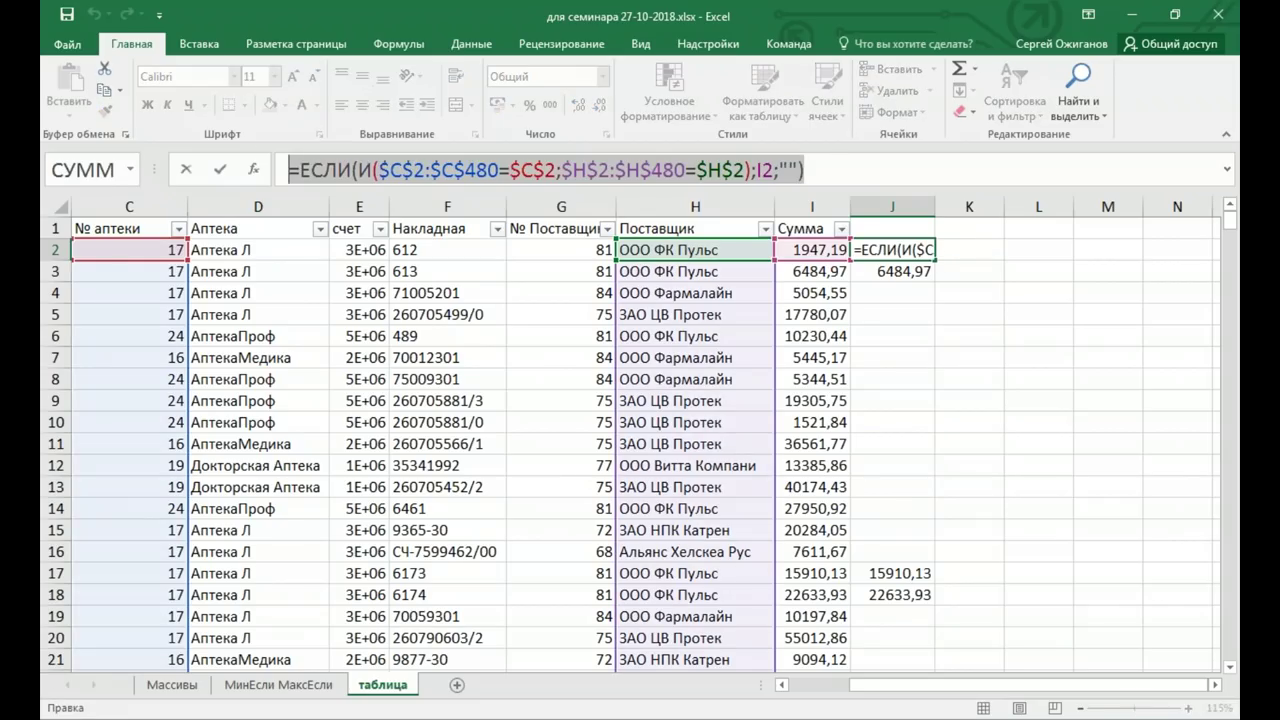
pyautogui.press('Escape')
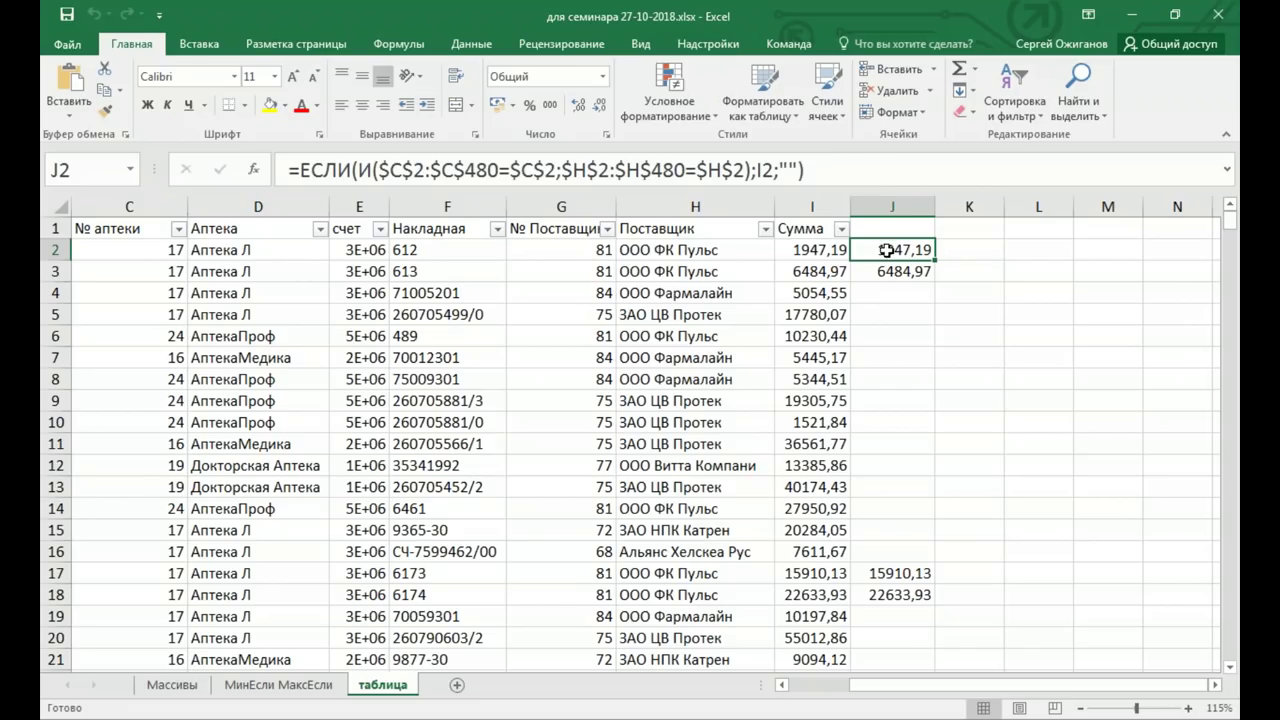
pyautogui.moveTo(884, 163); pyautogui.dragTo(243, 156)
pyautogui.hotkey('ctrl', 'c')
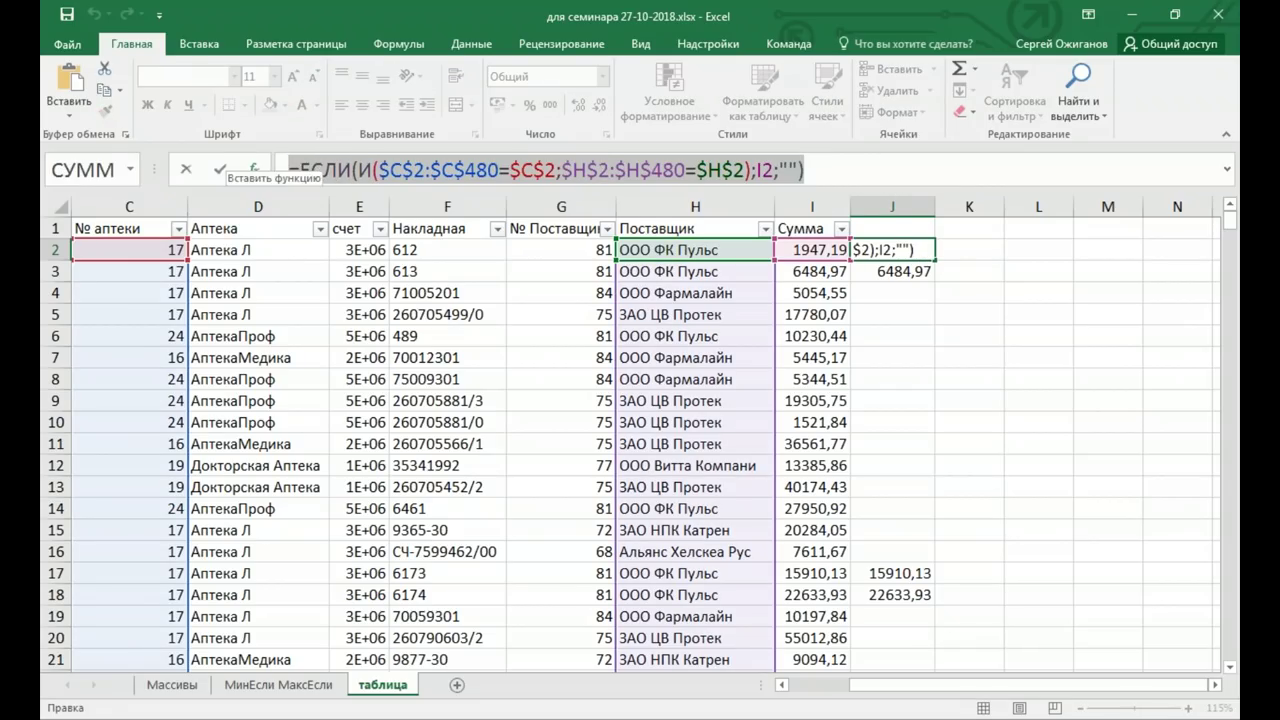
pyautogui.press('Escape')
pyautogui.click(1030, 248)
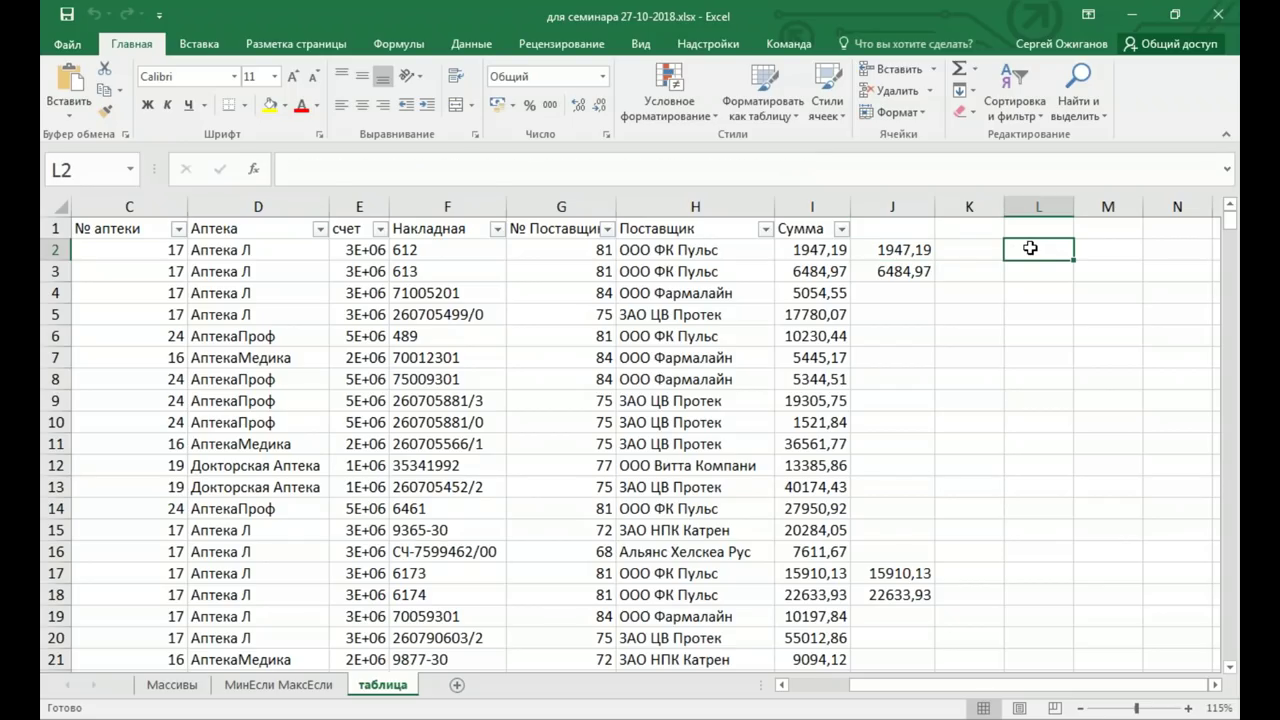
# Paste the formula text into L2, compare with J2 pasted as a cell into M2, then clear M2
pyautogui.hotkey('ctrl', 'v')
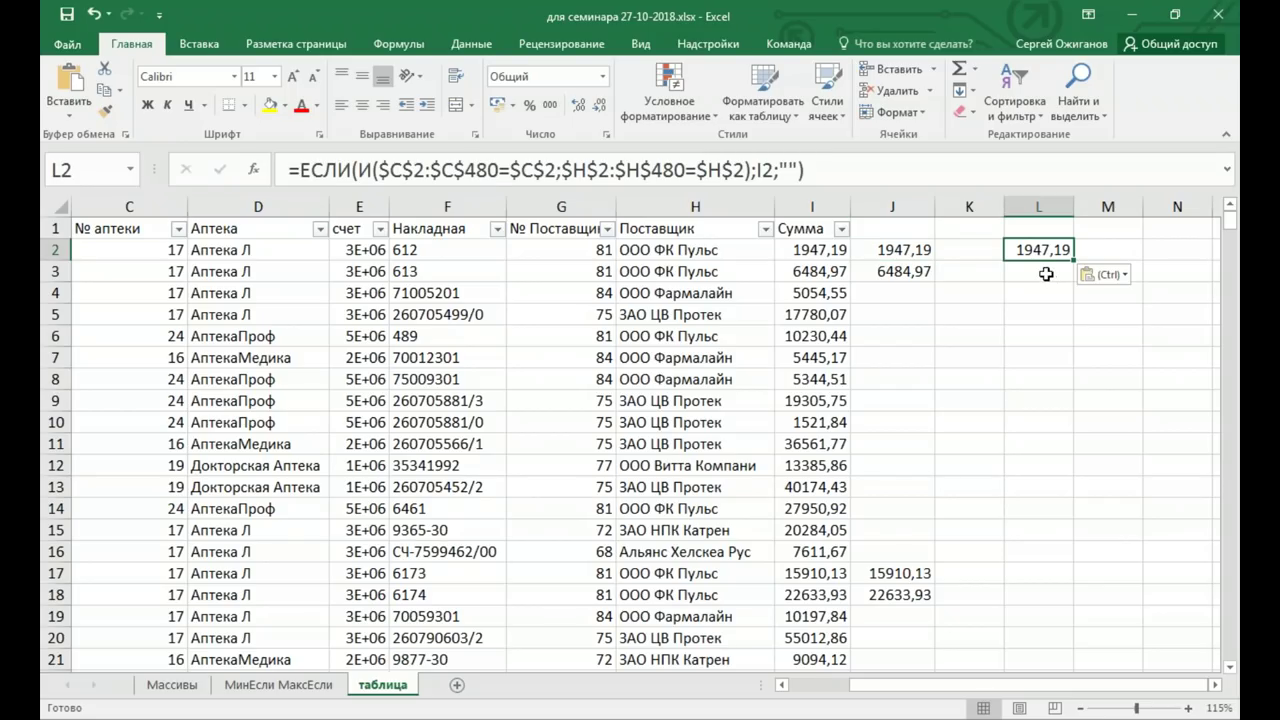
pyautogui.click(892, 252)
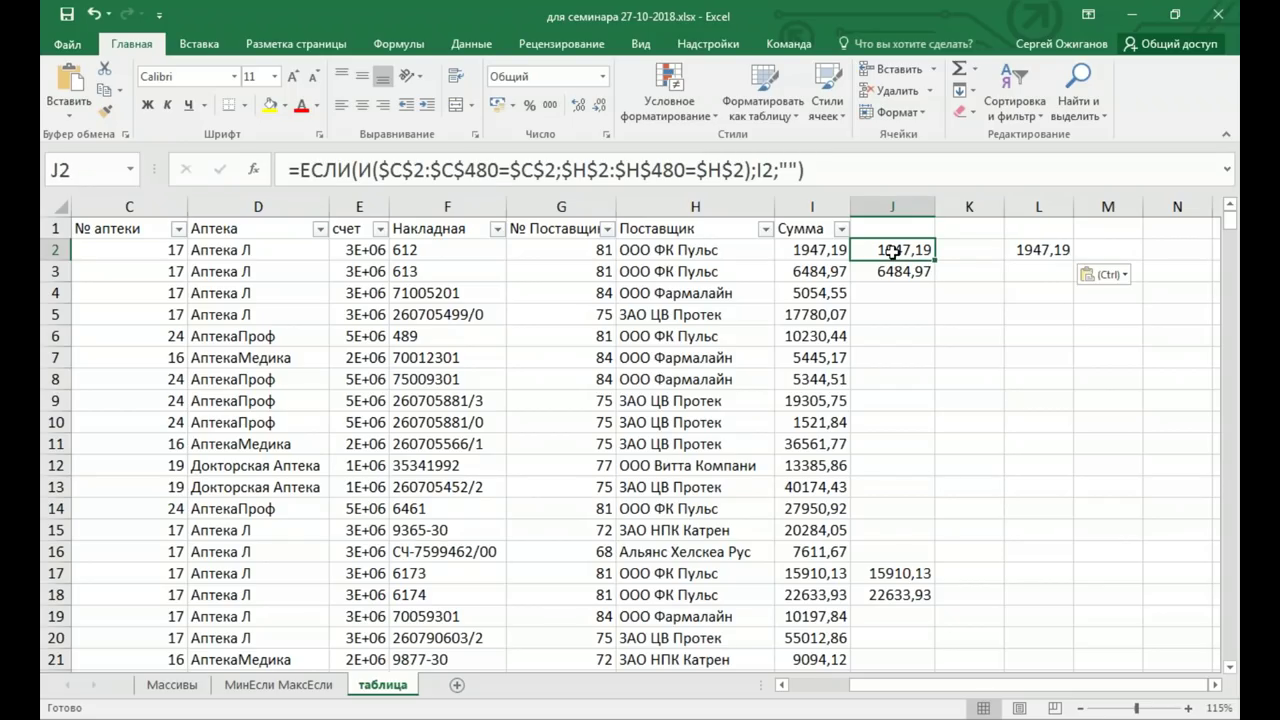
pyautogui.hotkey('ctrl', 'c')
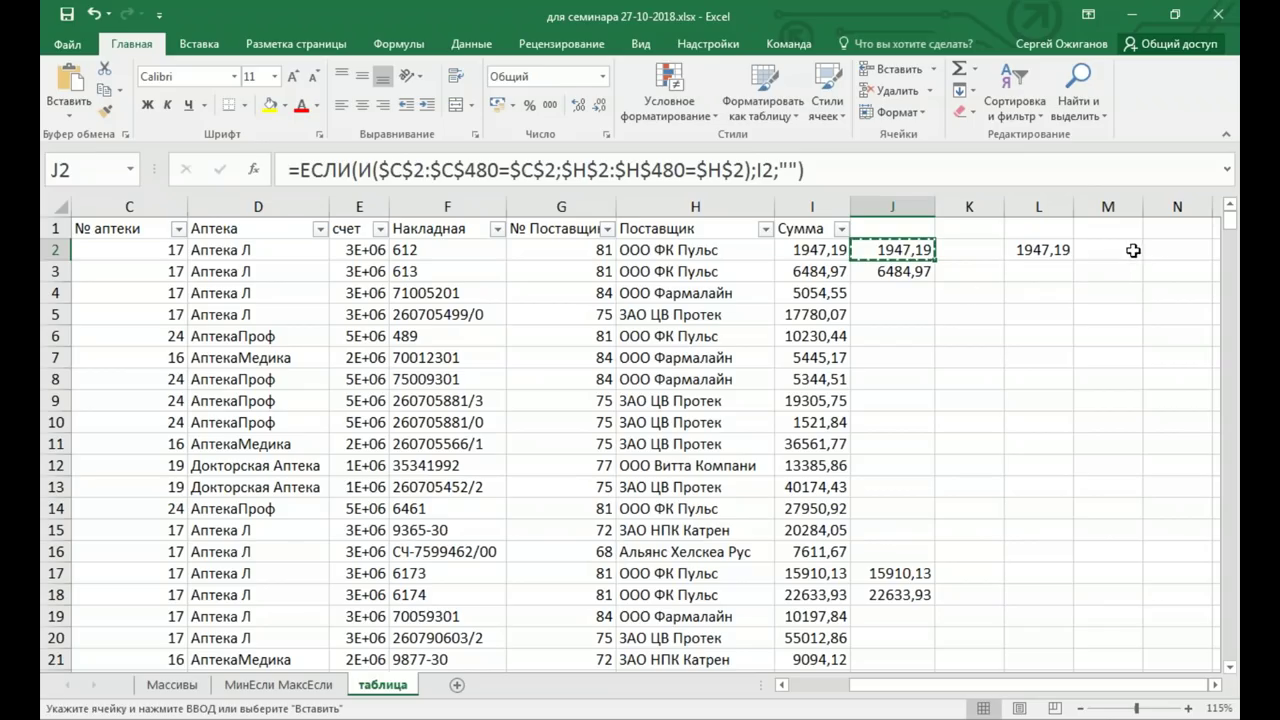
pyautogui.click(1127, 252)
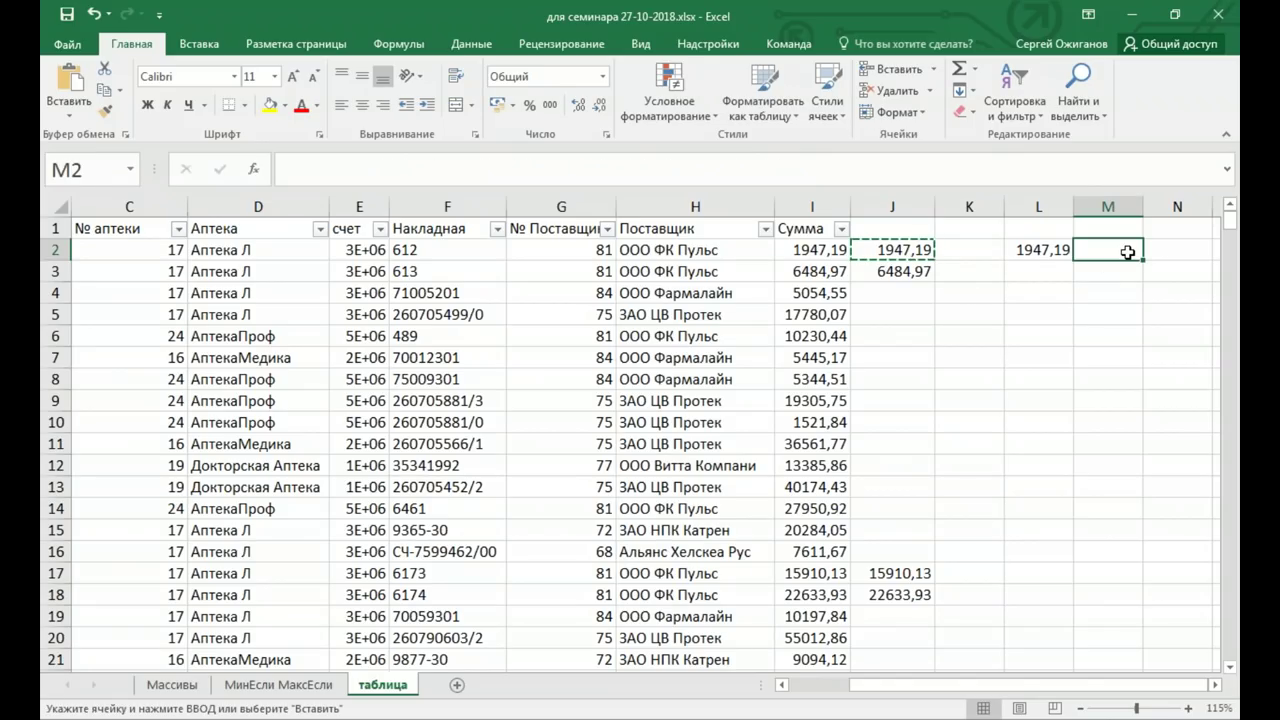
pyautogui.hotkey('ctrl', 'v')
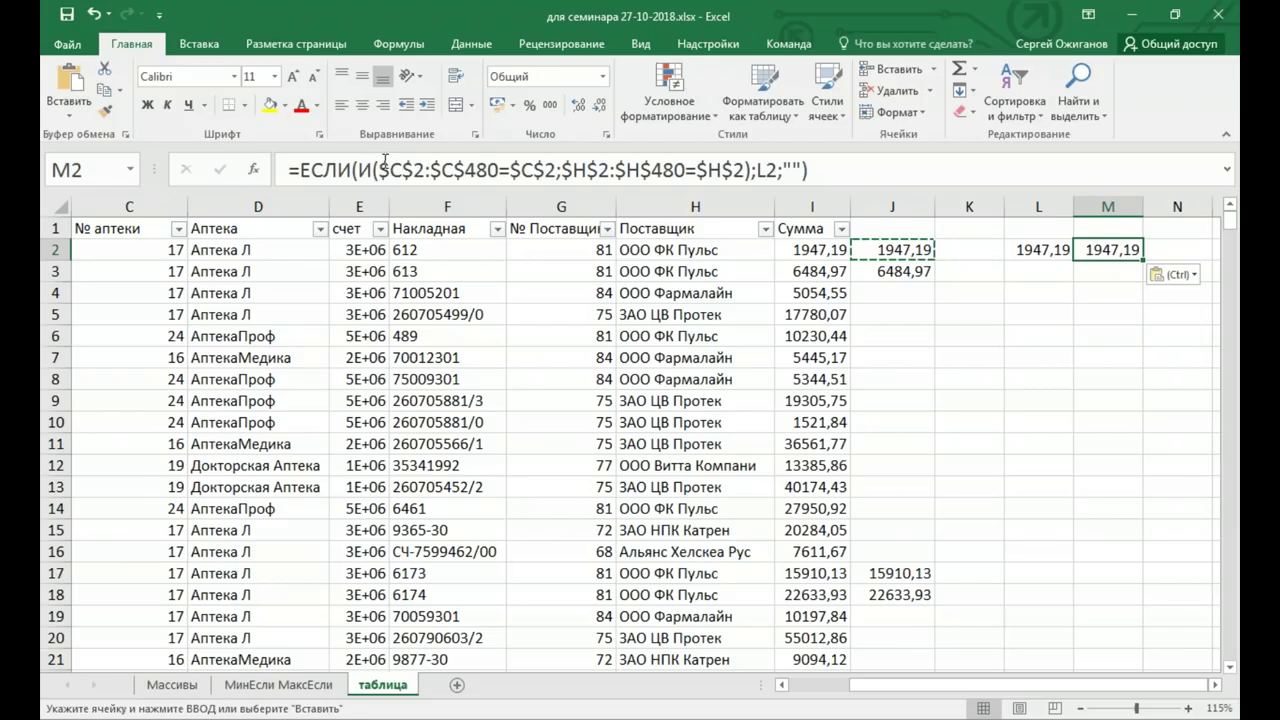
pyautogui.moveTo(379, 172); pyautogui.dragTo(476, 172)
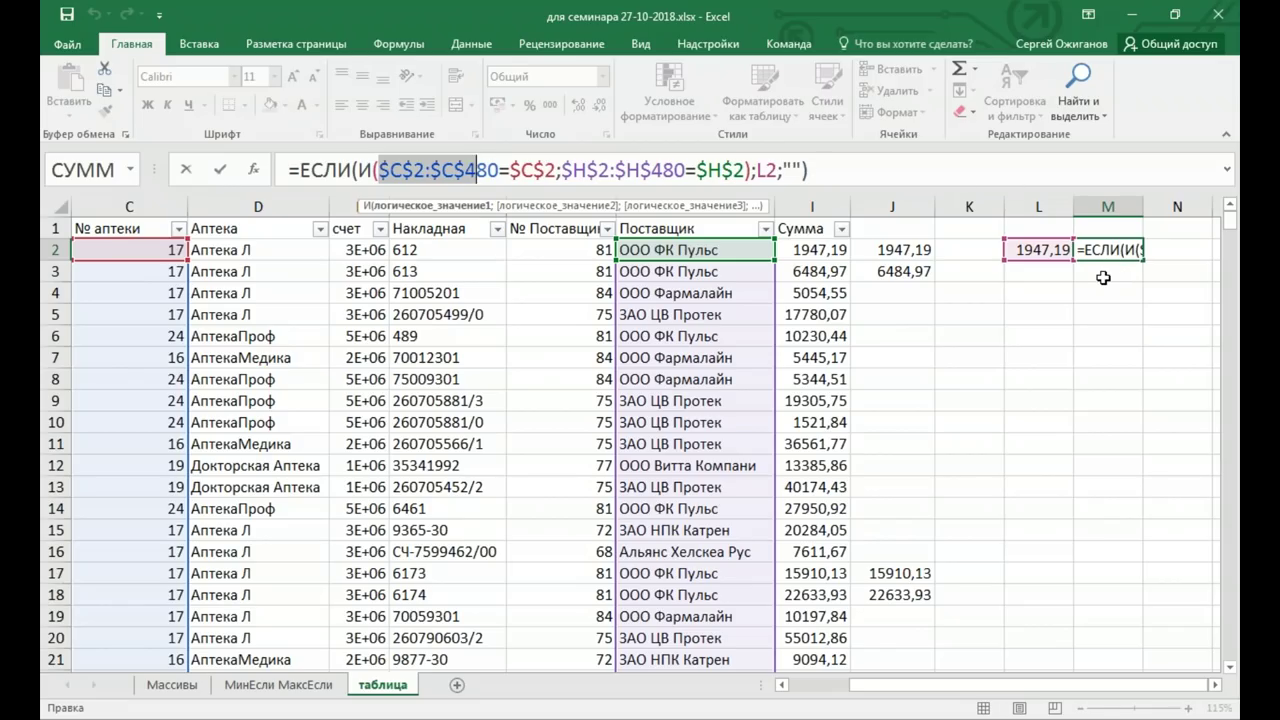
pyautogui.hotkey('ctrl', 'Return')
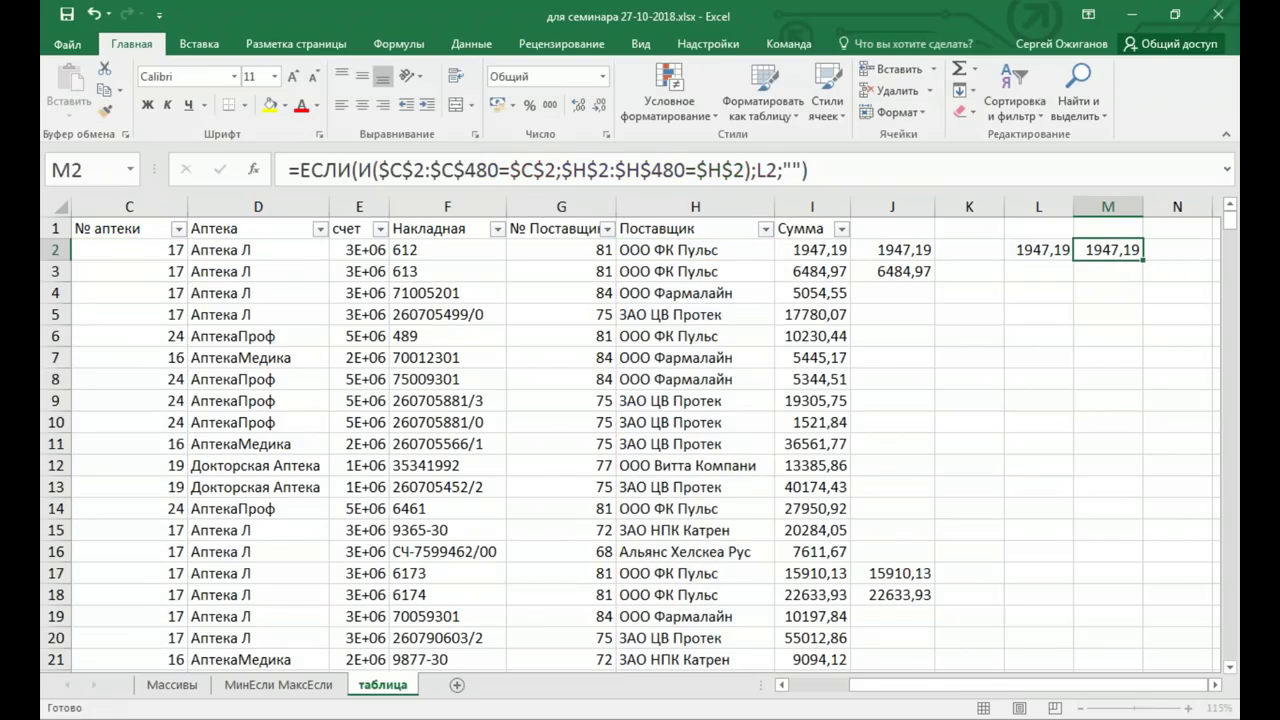
pyautogui.press('Delete')
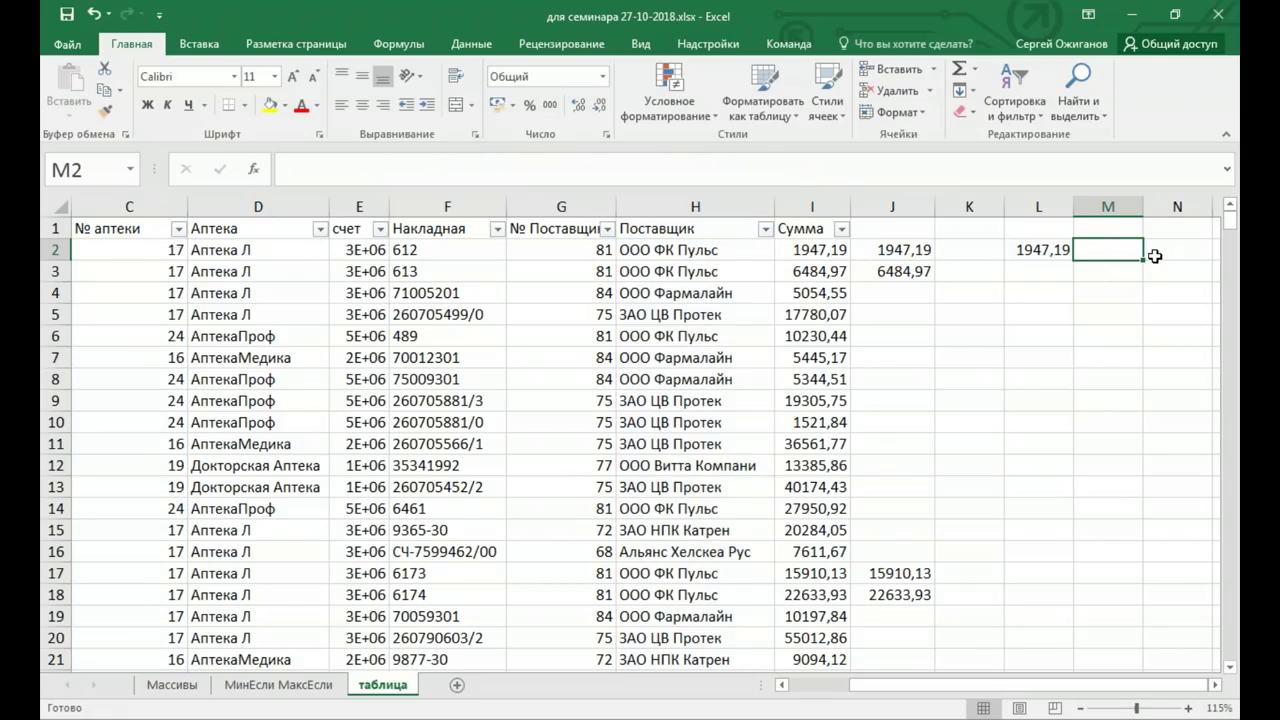
pyautogui.click(1048, 268)
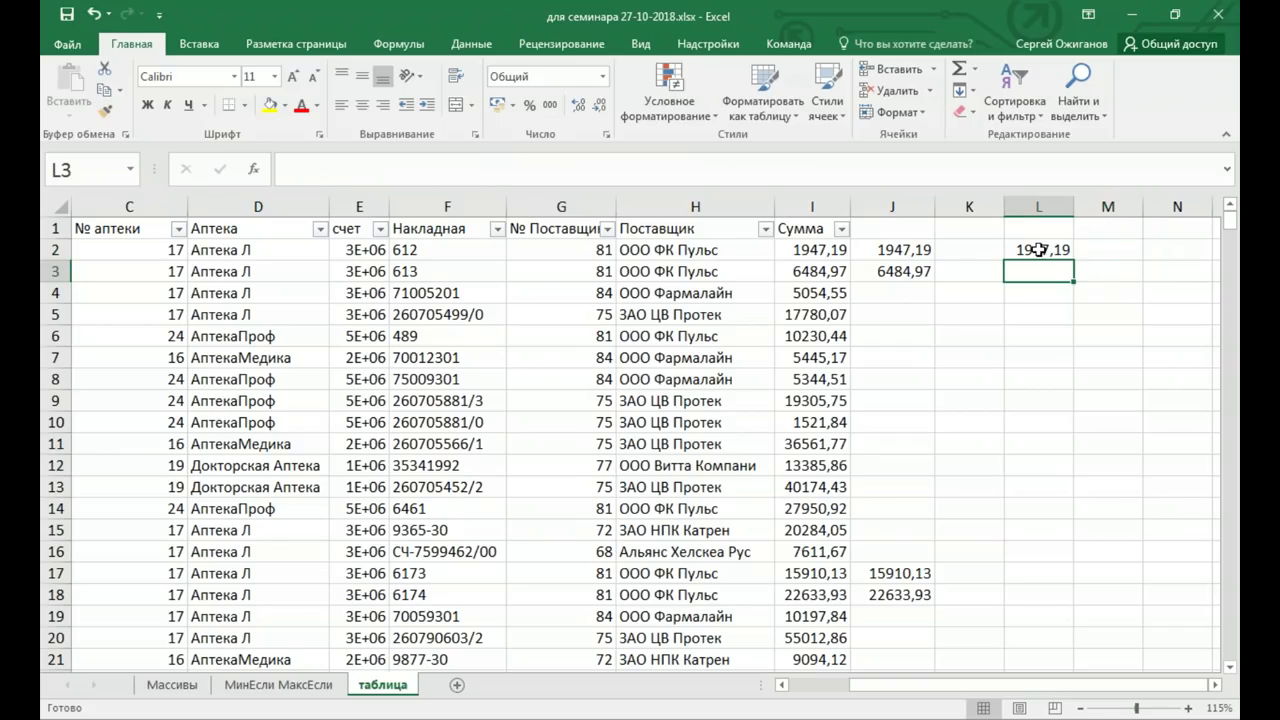
# Copy J2's full formula text again and check L2's formula
pyautogui.click(1038, 250)
pyautogui.click(903, 250)
pyautogui.doubleClick(903, 250)
pyautogui.hotkey('shift', 'Home')
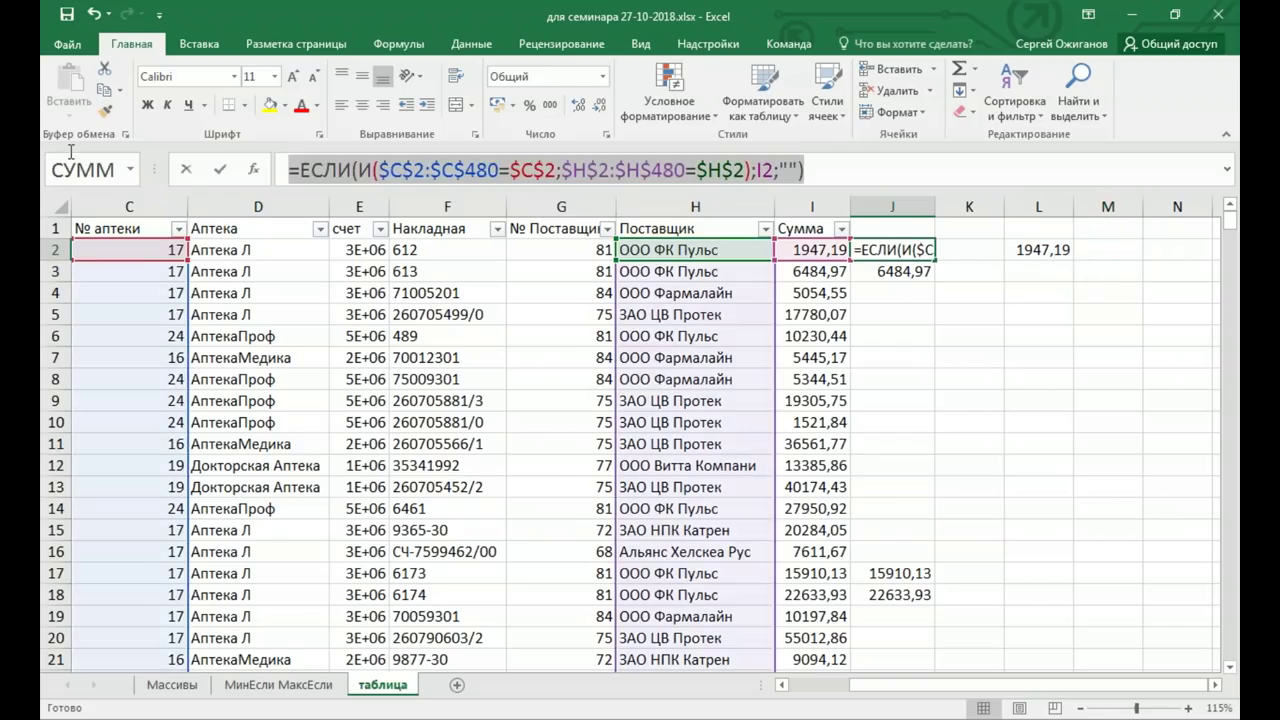
pyautogui.hotkey('ctrl', 'c')
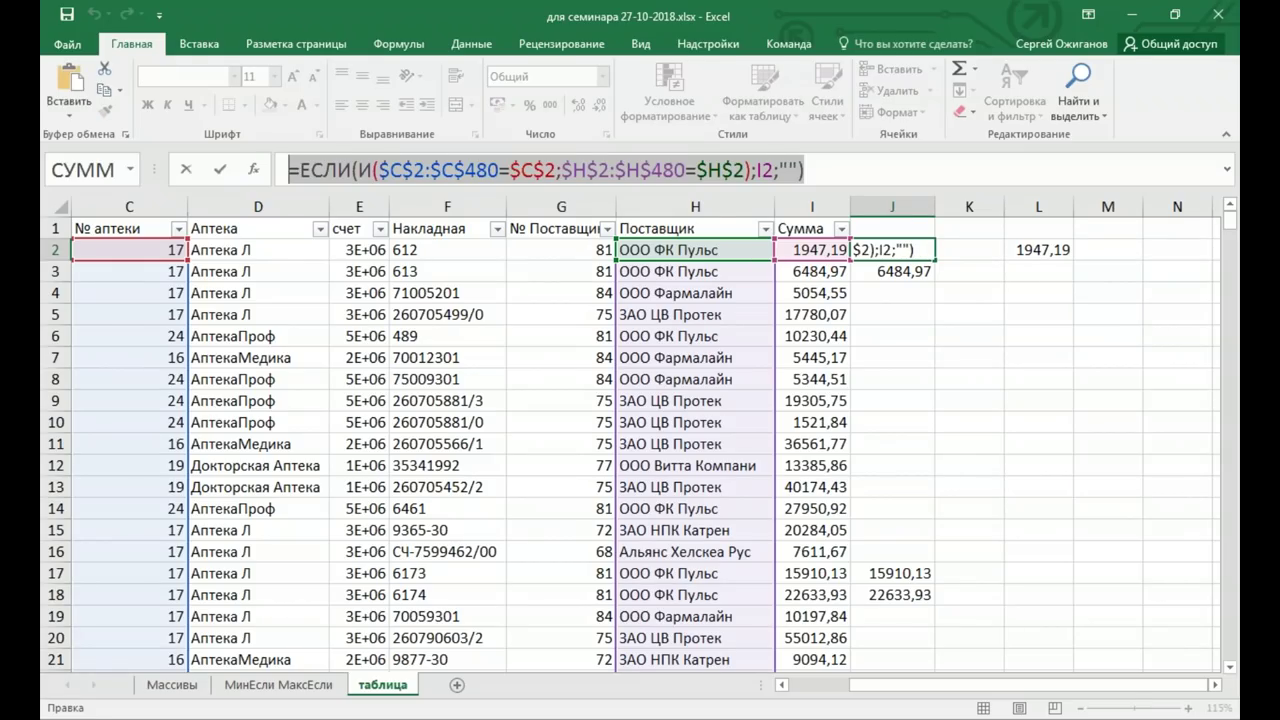
pyautogui.press('Escape')
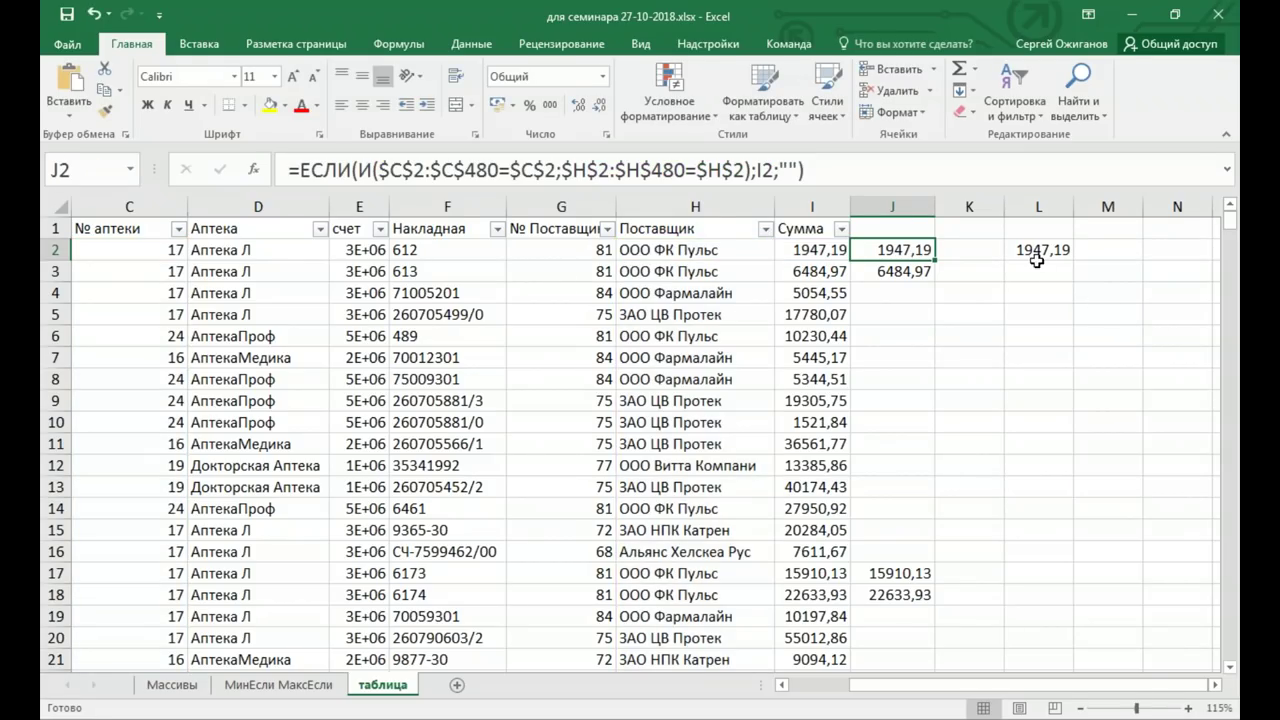
pyautogui.scroll(-15, 1071, 523)
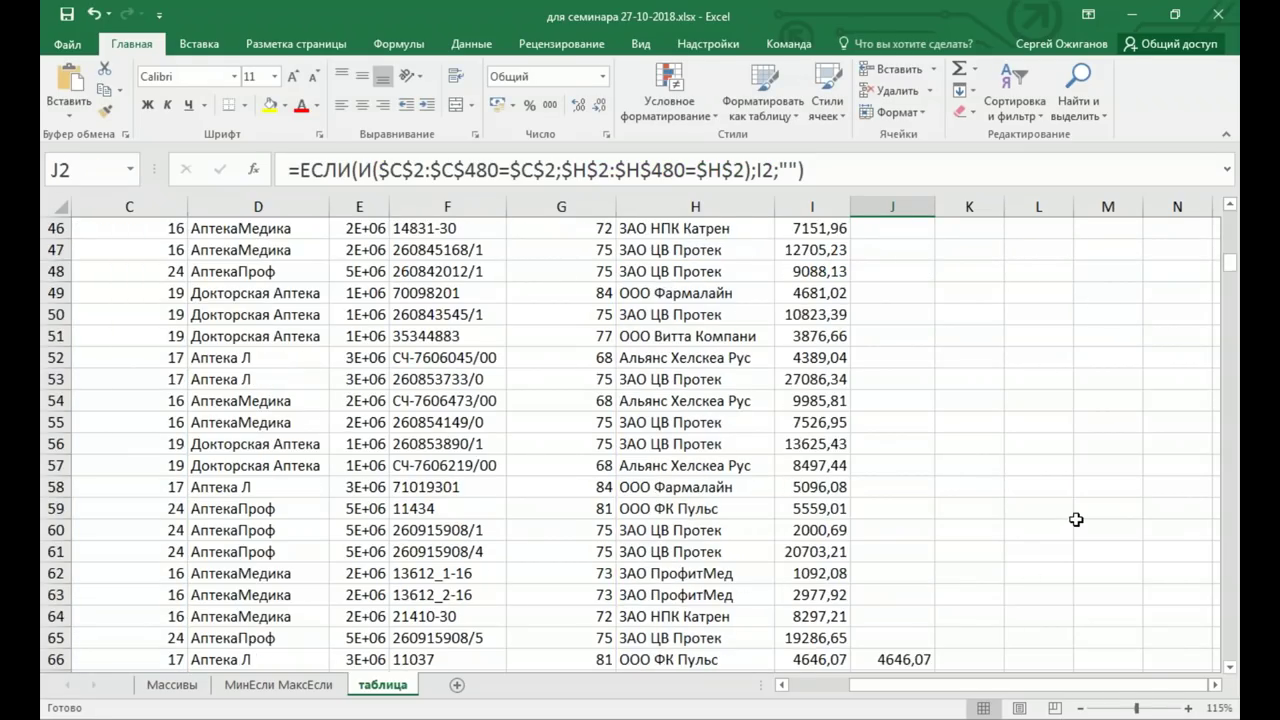
pyautogui.scroll(8, 1094, 367)
pyautogui.scroll(7, 1094, 367)
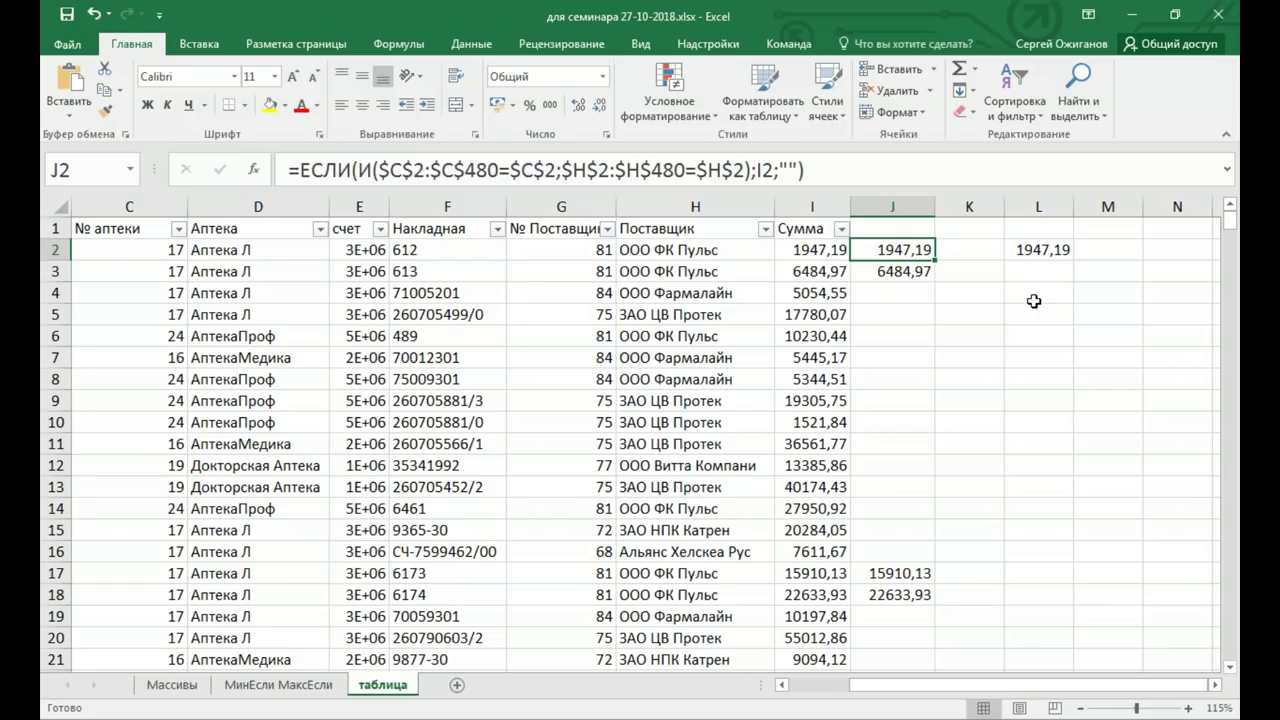
pyautogui.click(1044, 272)
pyautogui.click(1044, 252)
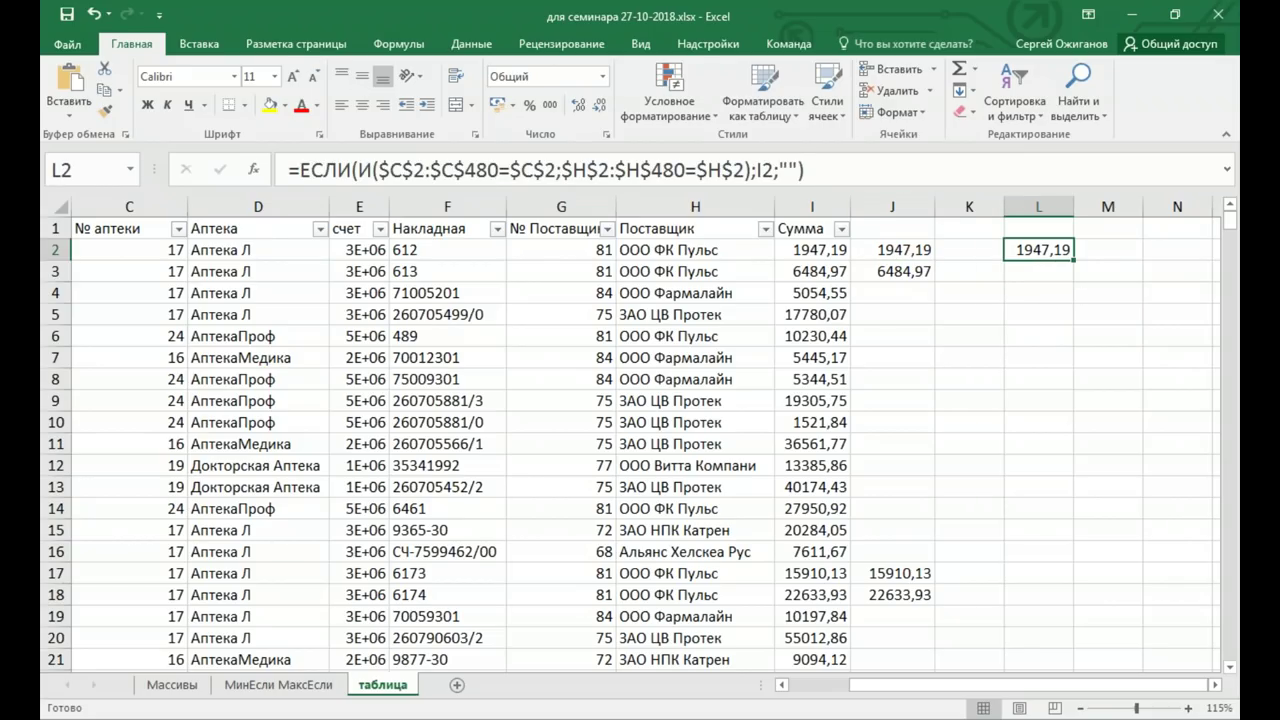
# Wrap L2's formula in МАКС( ) and commit it as an array formula, which shows #ЗНАЧ!
pyautogui.click(298, 170)
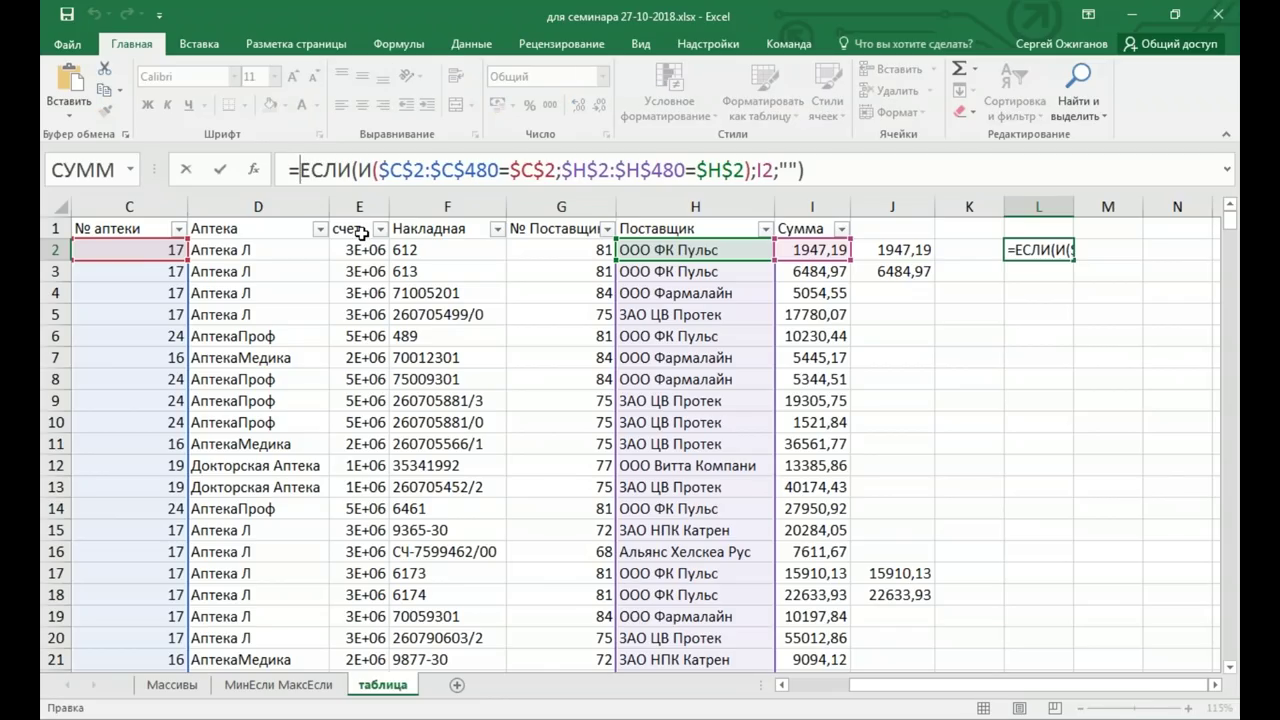
pyautogui.write('МАКС(')
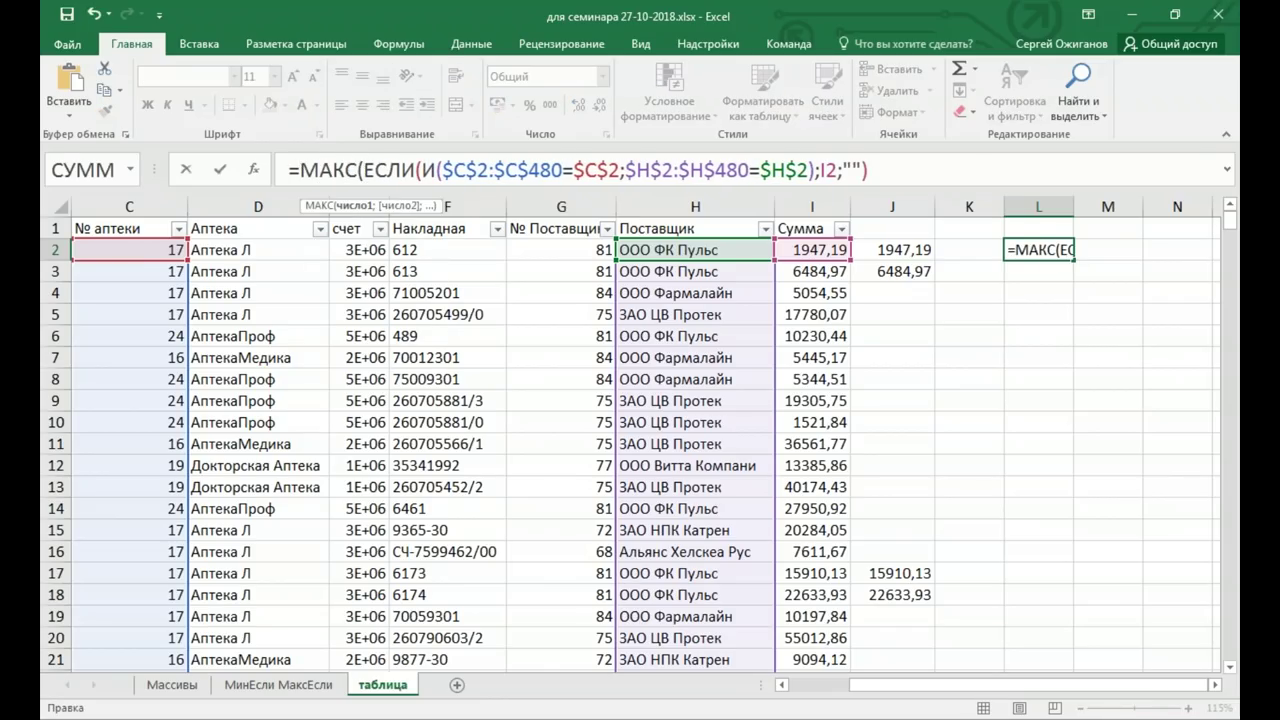
pyautogui.click(900, 167)
pyautogui.write(')')
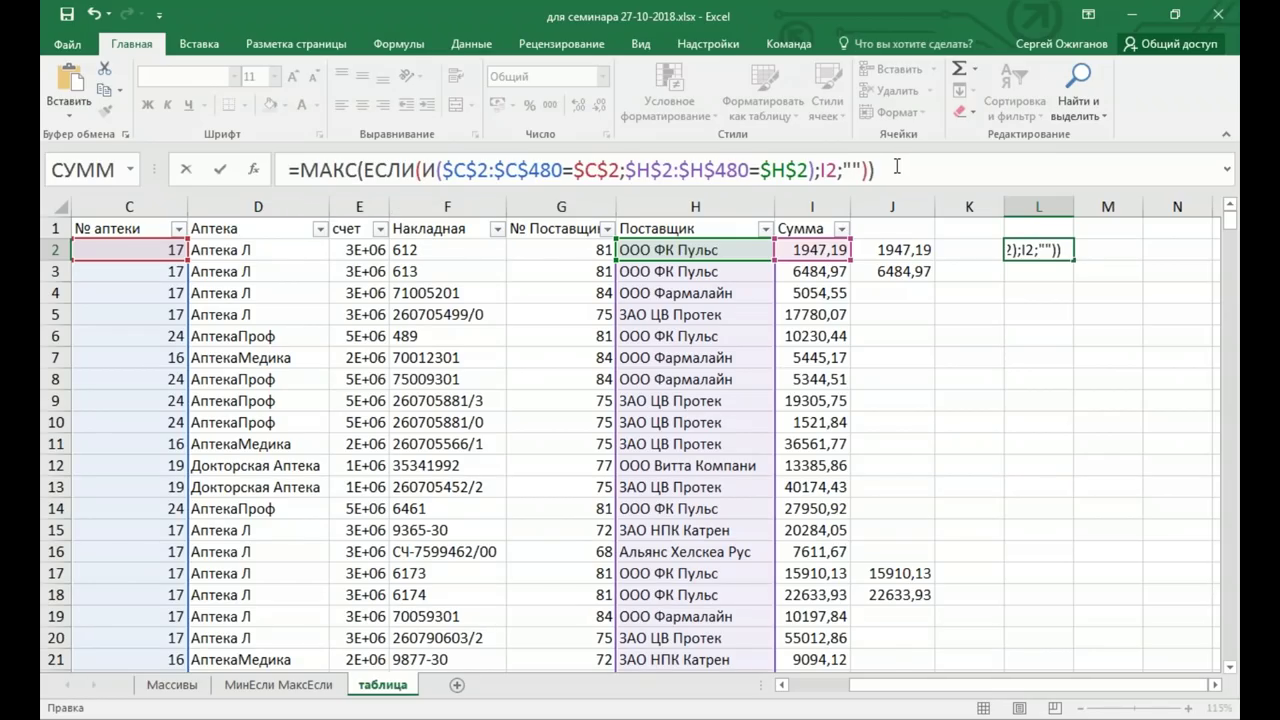
pyautogui.hotkey('ctrl', 'shift', 'Return')
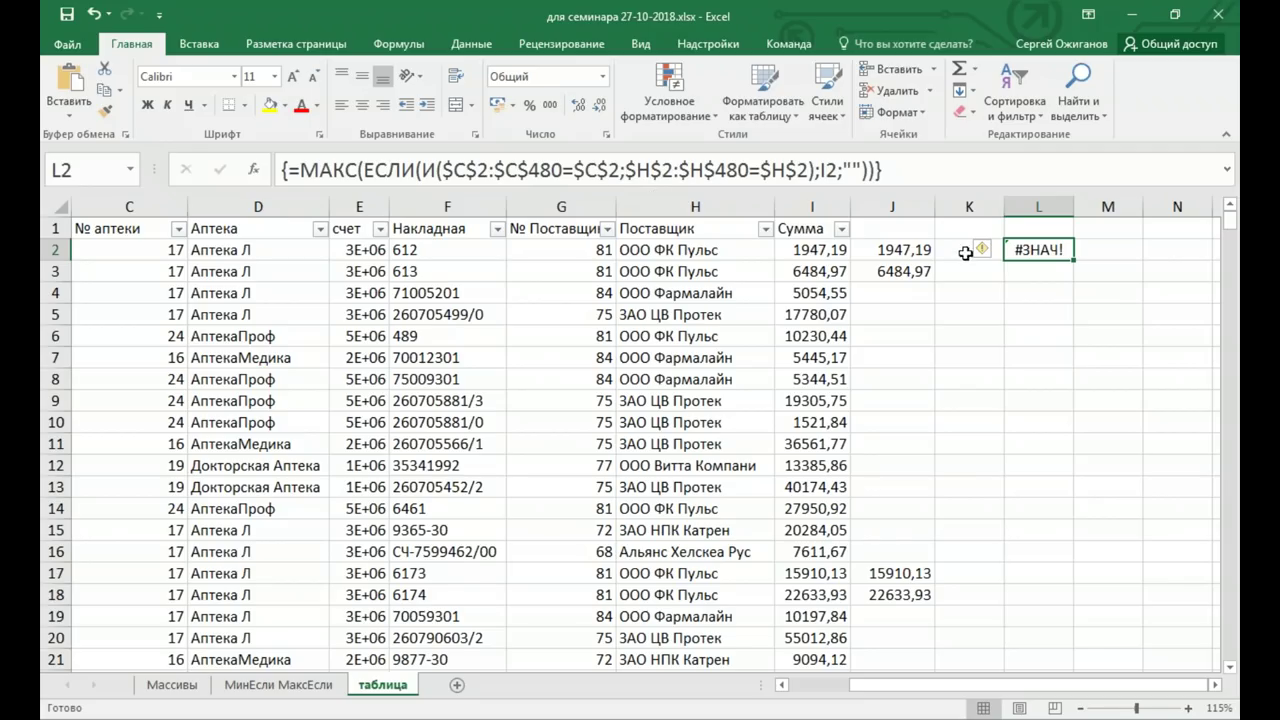
pyautogui.click(1215, 685)
pyautogui.click(1215, 685)
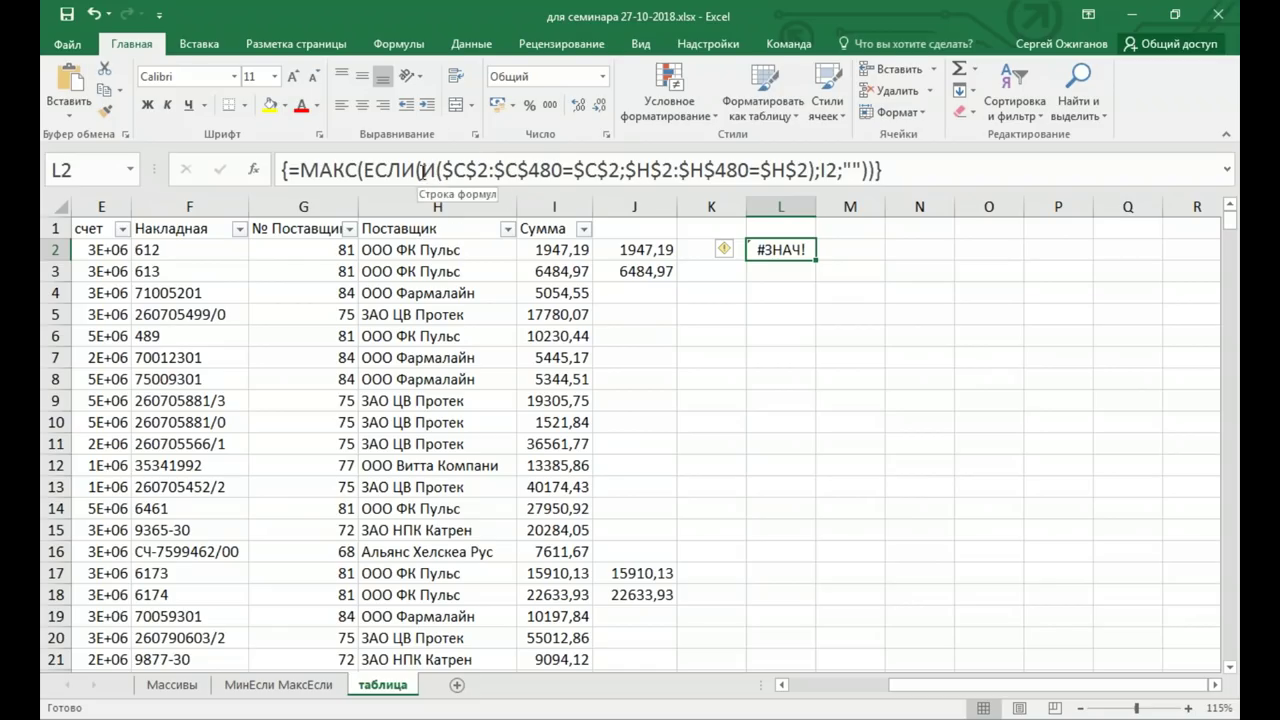
# Delete the И( wrapper from L2's formula
pyautogui.moveTo(423, 170); pyautogui.dragTo(443, 172)
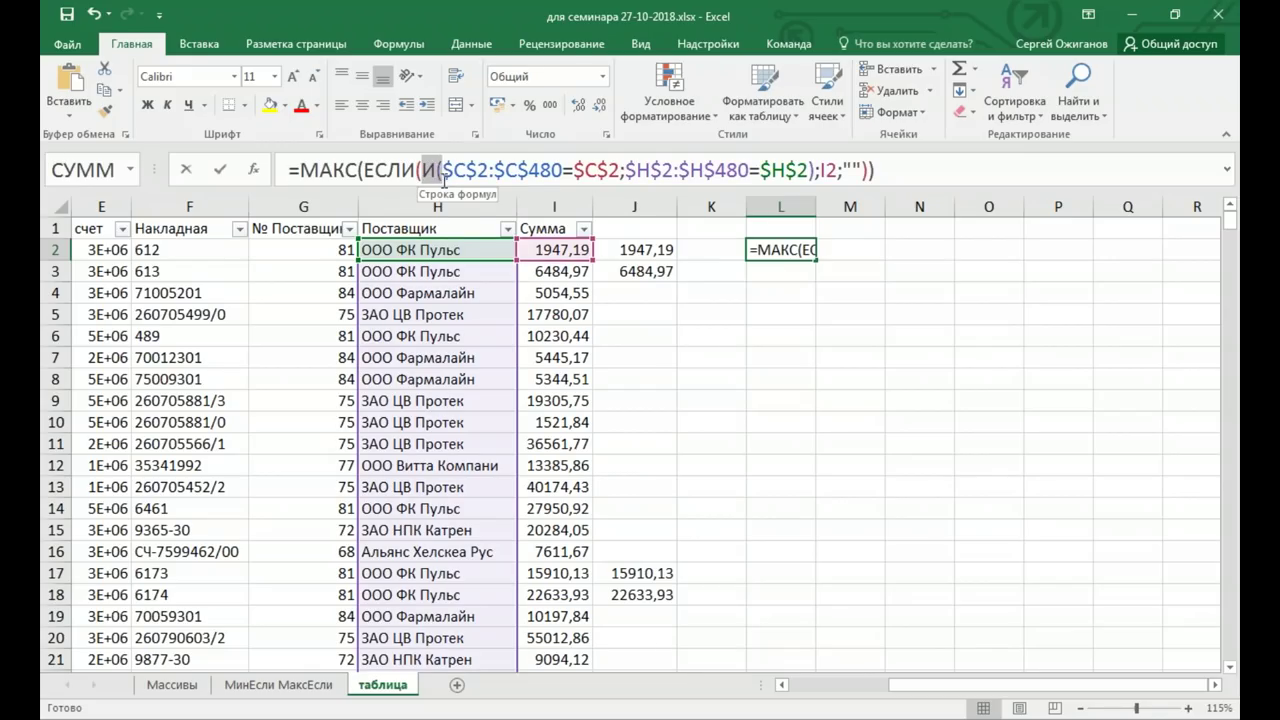
pyautogui.press('Delete')
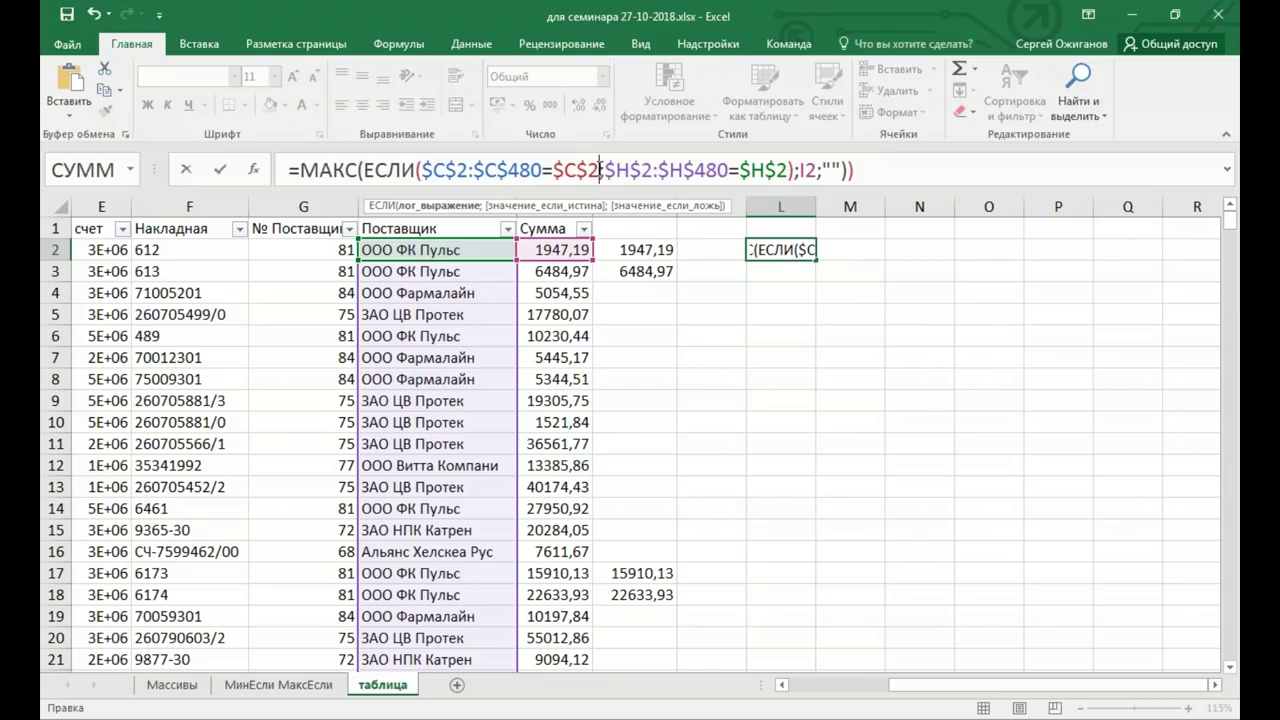
pyautogui.hotkey('ctrl', 'shift', 'Return')
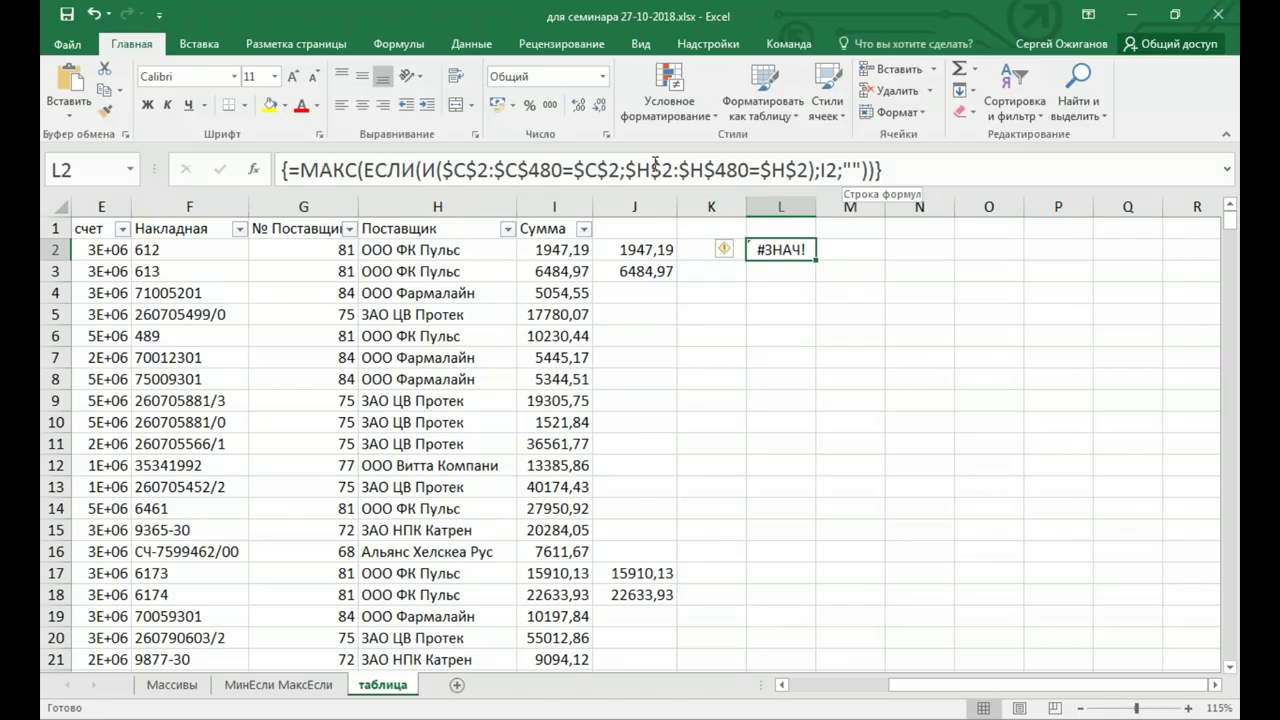
pyautogui.click(444, 168)
pyautogui.press('BackSpace')
pyautogui.press('BackSpace')
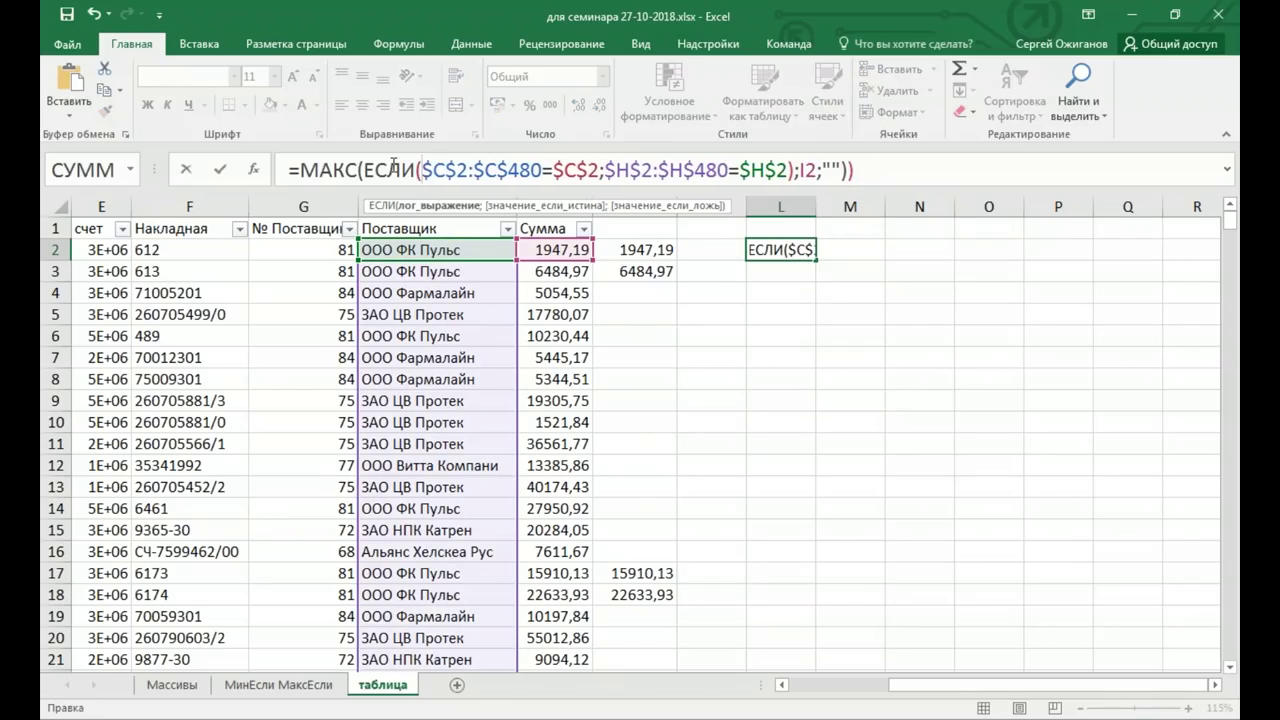
# Insert the Сумма range I2:I480 right after the $C$2; pharmacy condition
pyautogui.moveTo(420, 170); pyautogui.dragTo(541, 170)
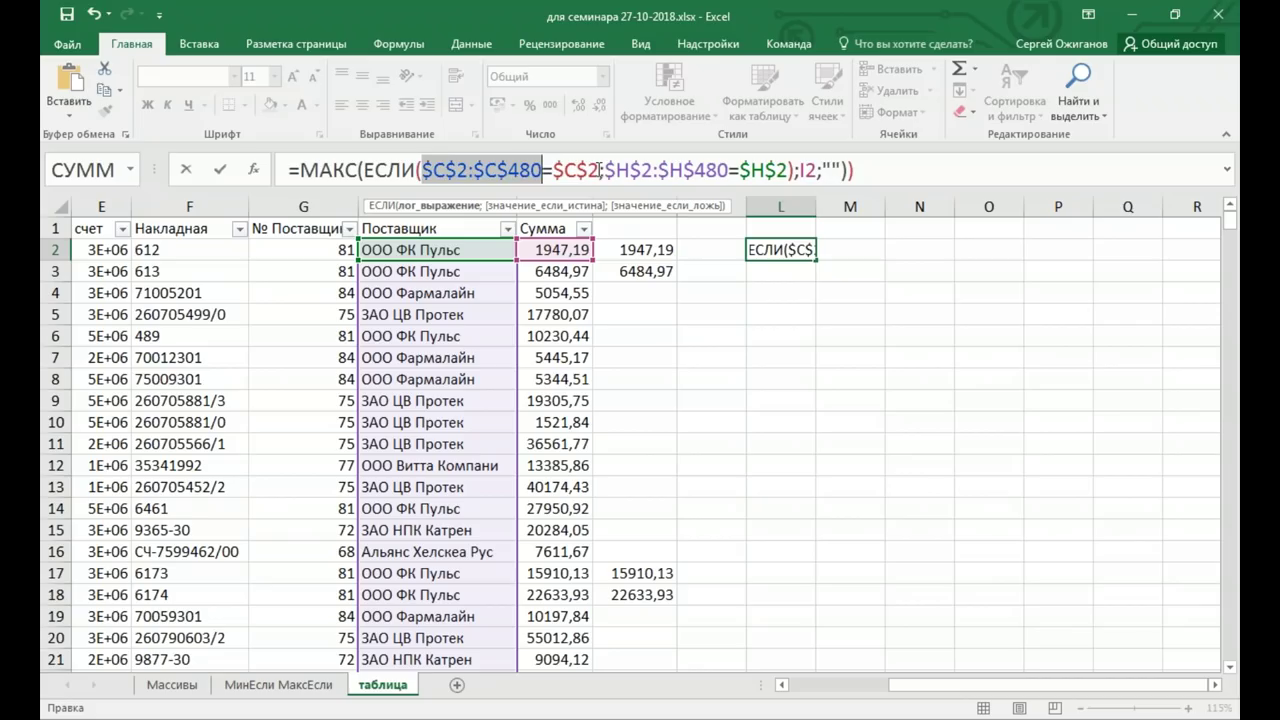
pyautogui.click(596, 170)
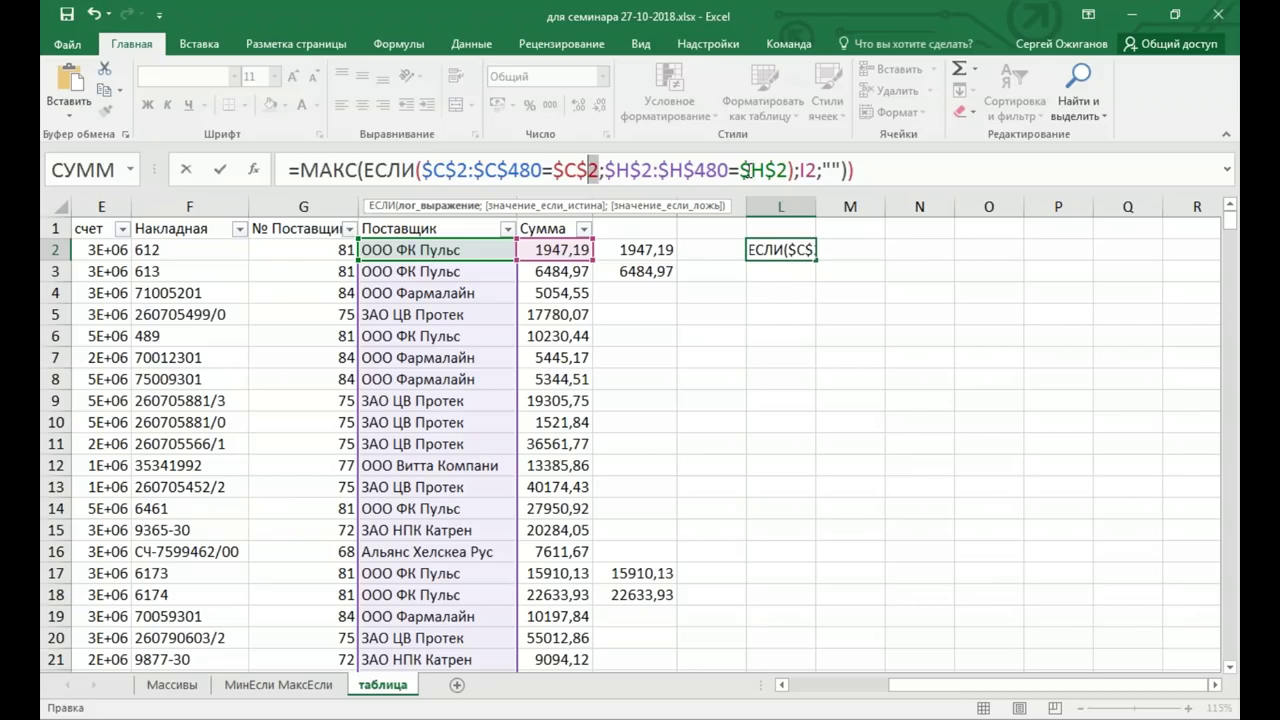
pyautogui.write(';')
pyautogui.click(605, 171)
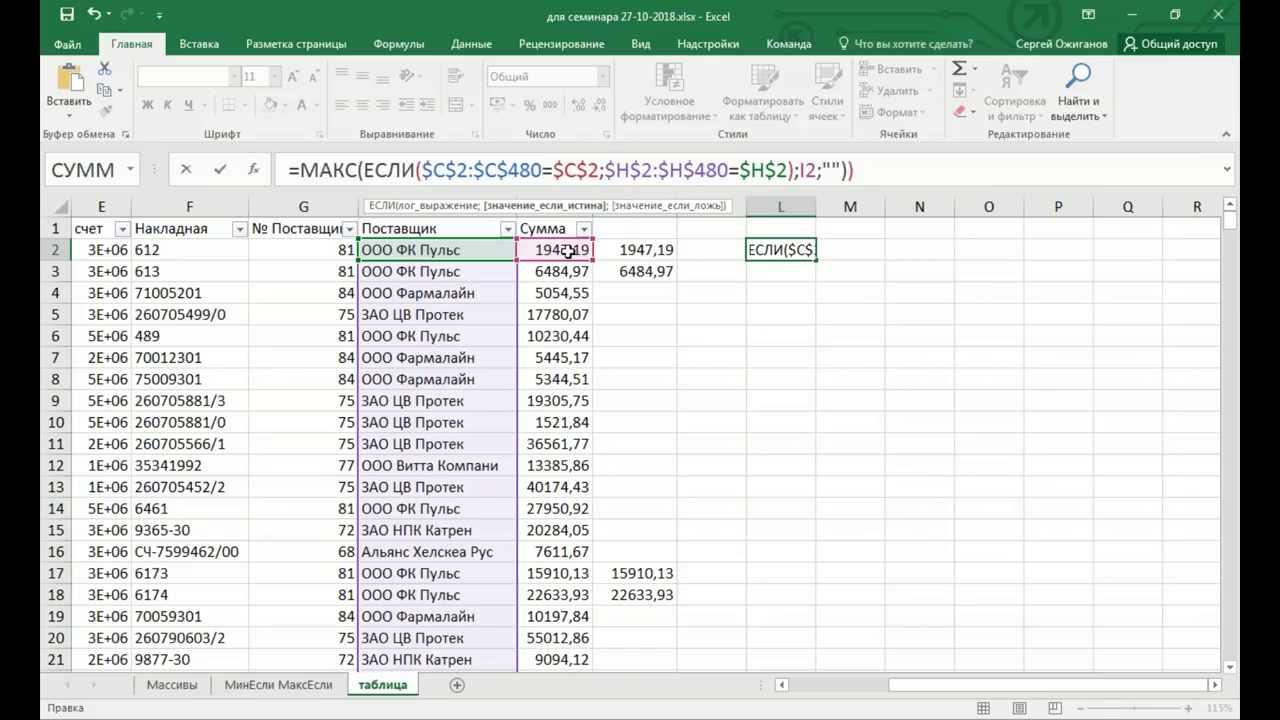
pyautogui.click(570, 250)
pyautogui.hotkey('ctrl', 'shift', 'Down')
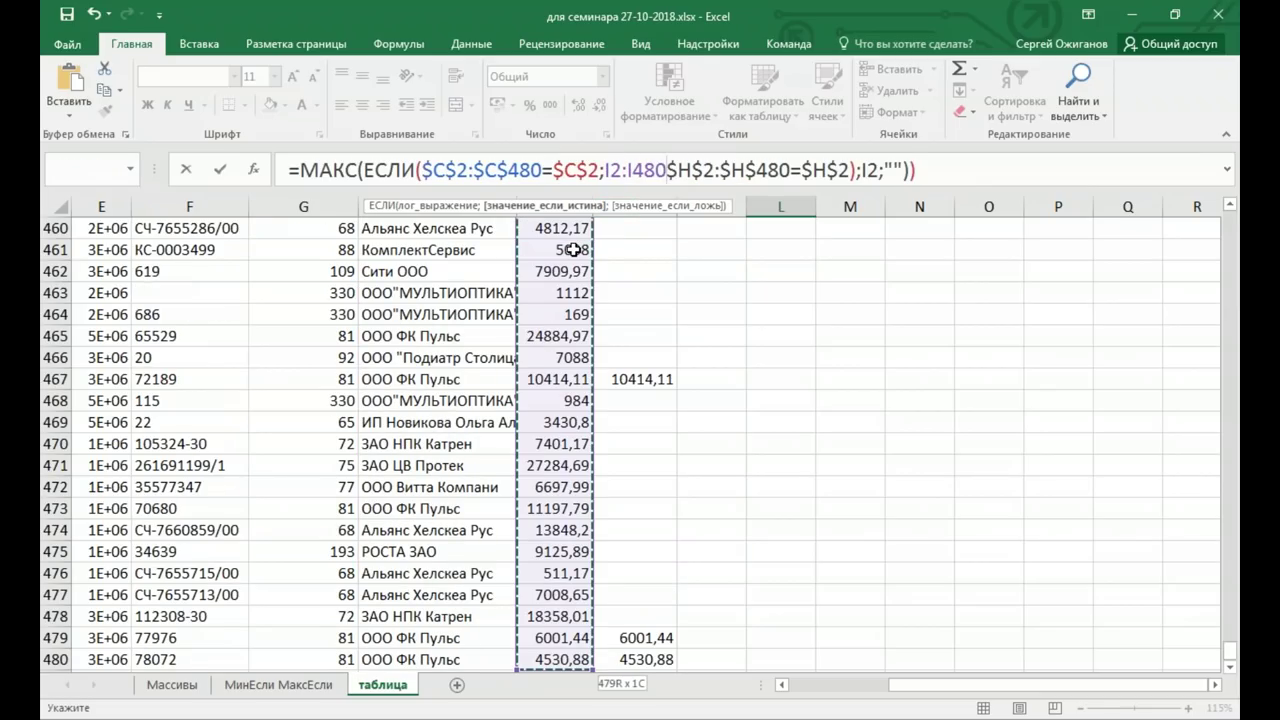
# Make the range $I$2:$I$480, close the first ЕСЛИ, and multiply by a second ЕСЛИ for the supplier
pyautogui.press('F4')
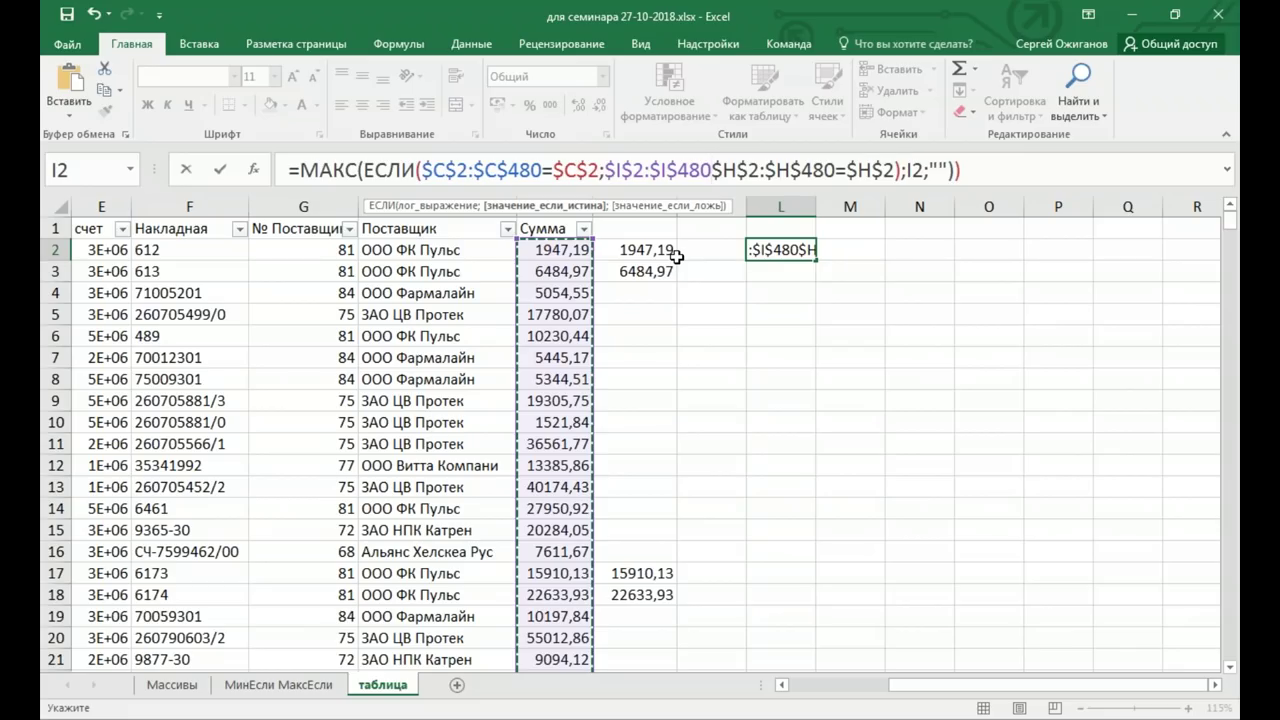
pyautogui.write(')')
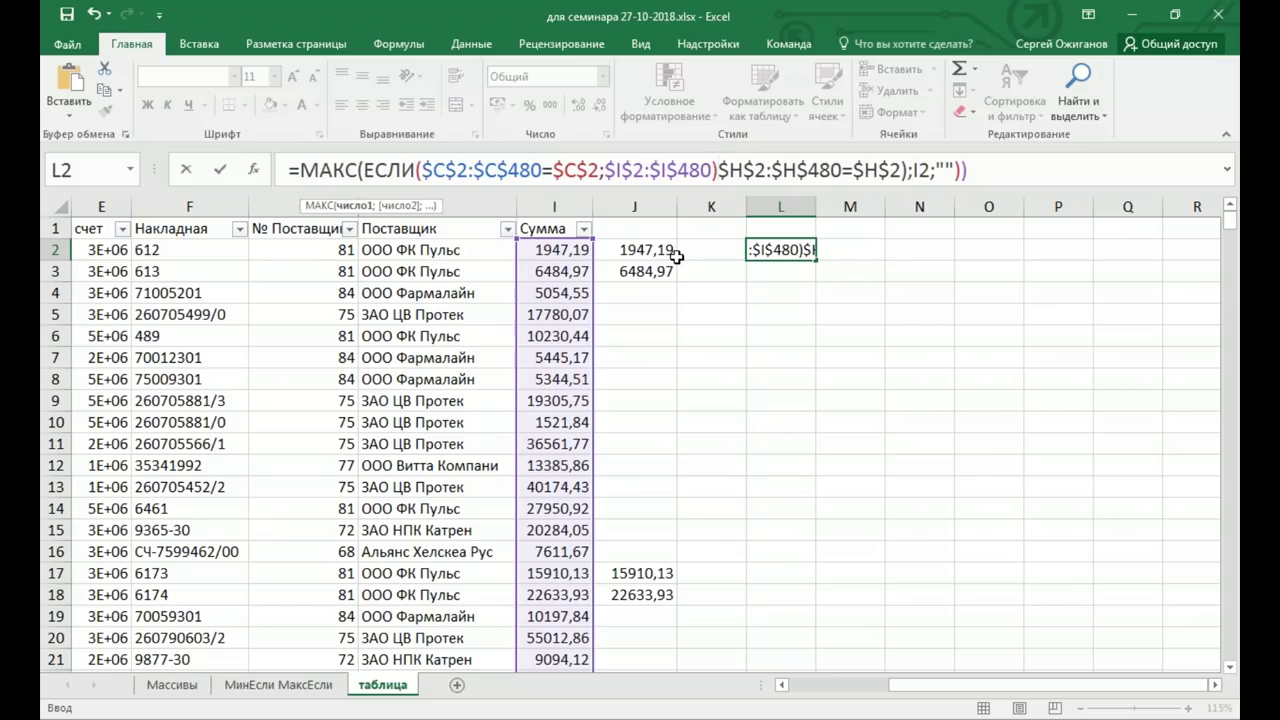
pyautogui.write('*')
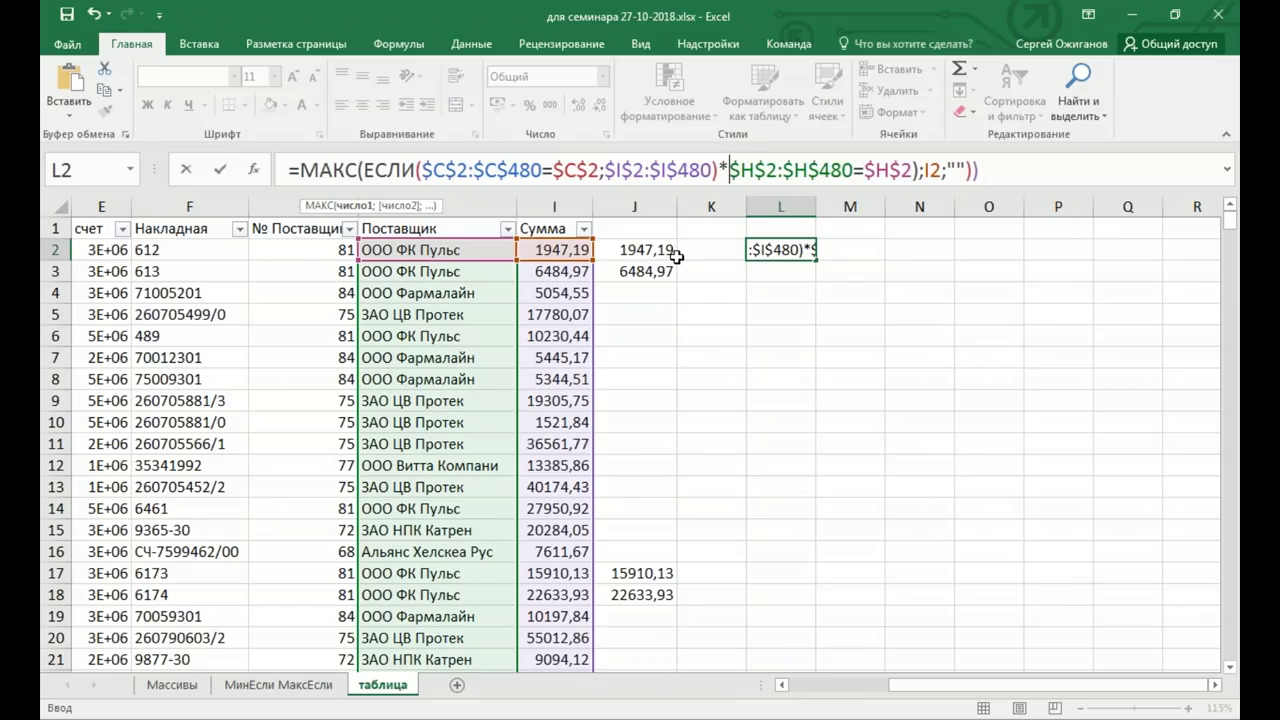
pyautogui.write('ЕС')
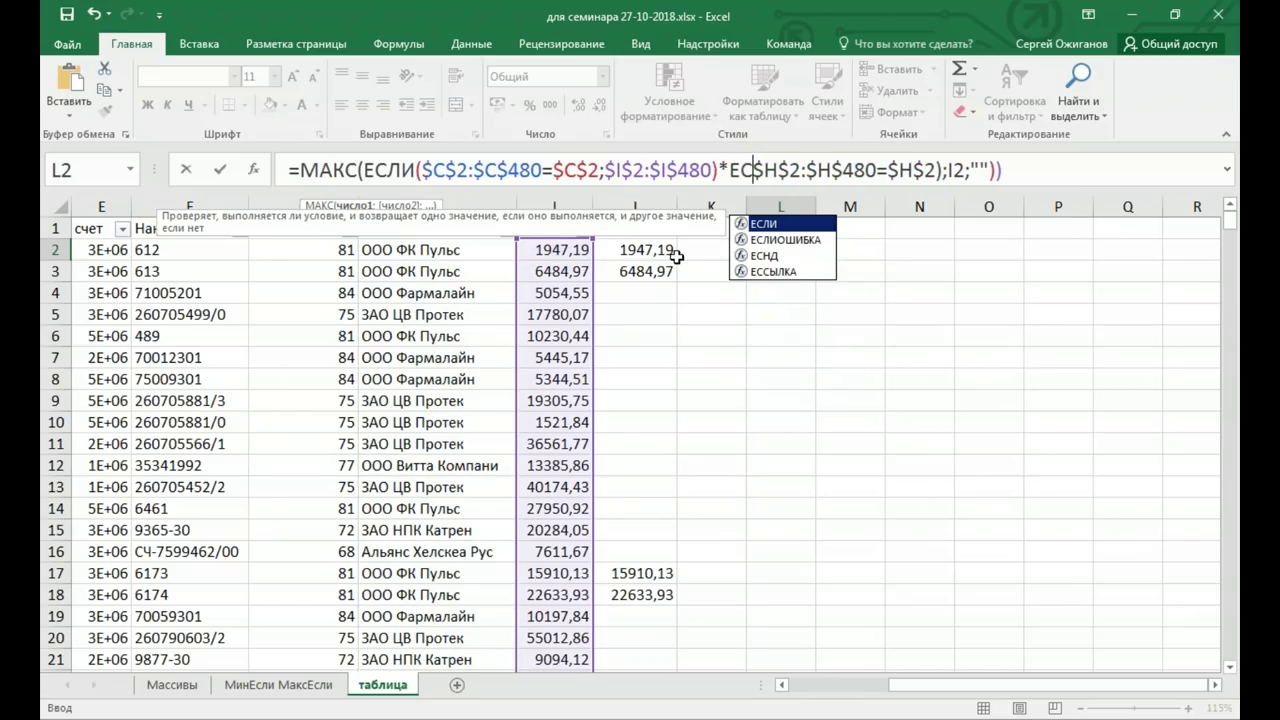
pyautogui.press('Tab')
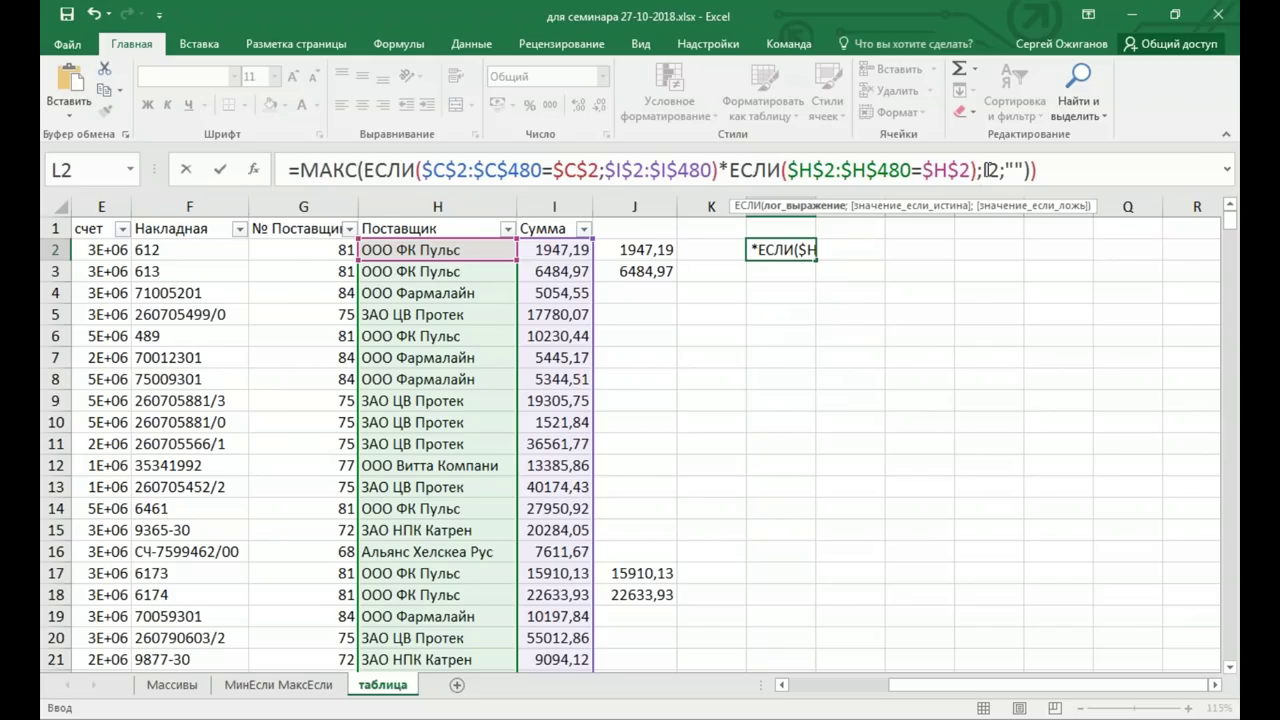
pyautogui.doubleClick(990, 170)
# Replace I2;"" in the supplier ЕСЛИ with 1;""
pyautogui.moveTo(983, 170); pyautogui.dragTo(1005, 174)
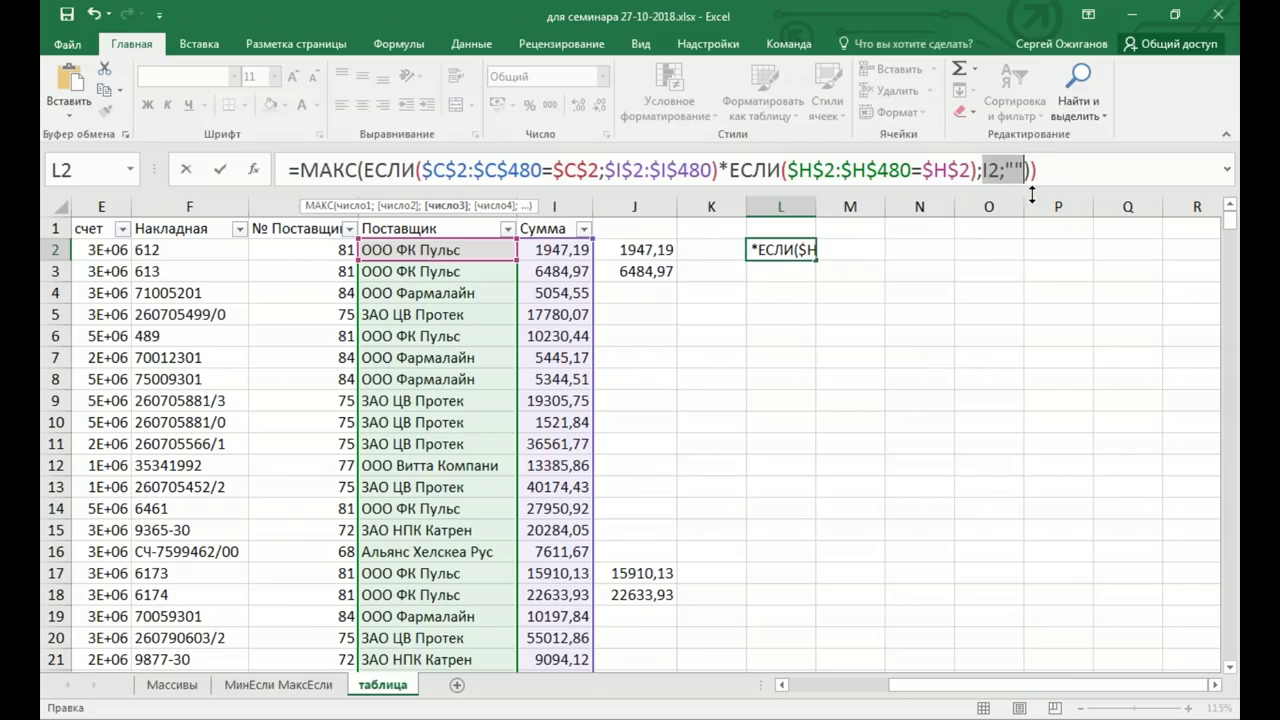
pyautogui.write('1')
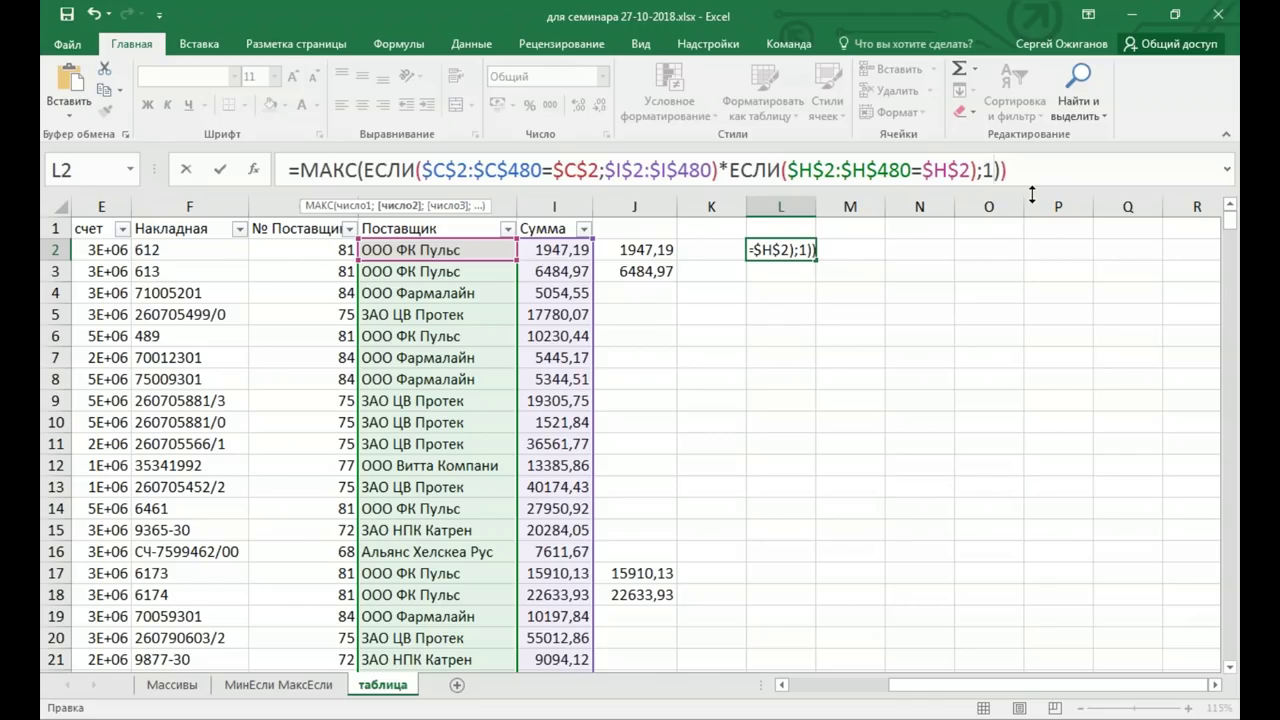
pyautogui.write(';')
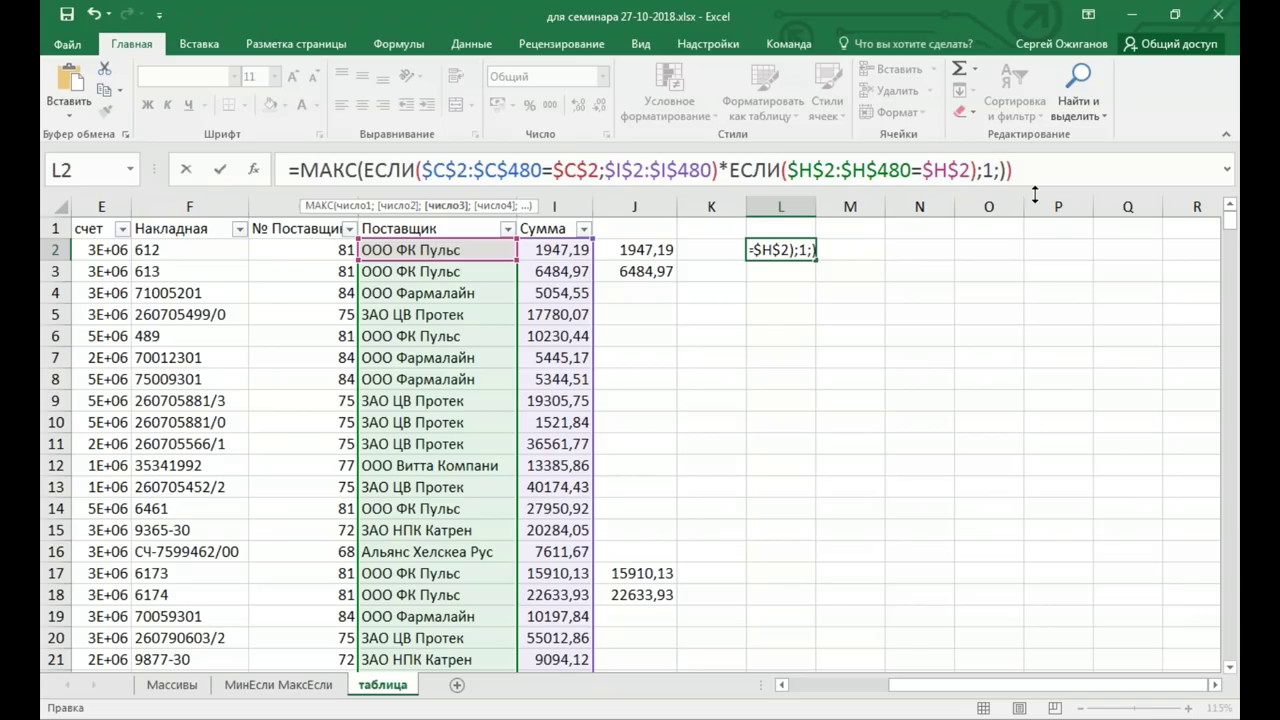
pyautogui.write('""')
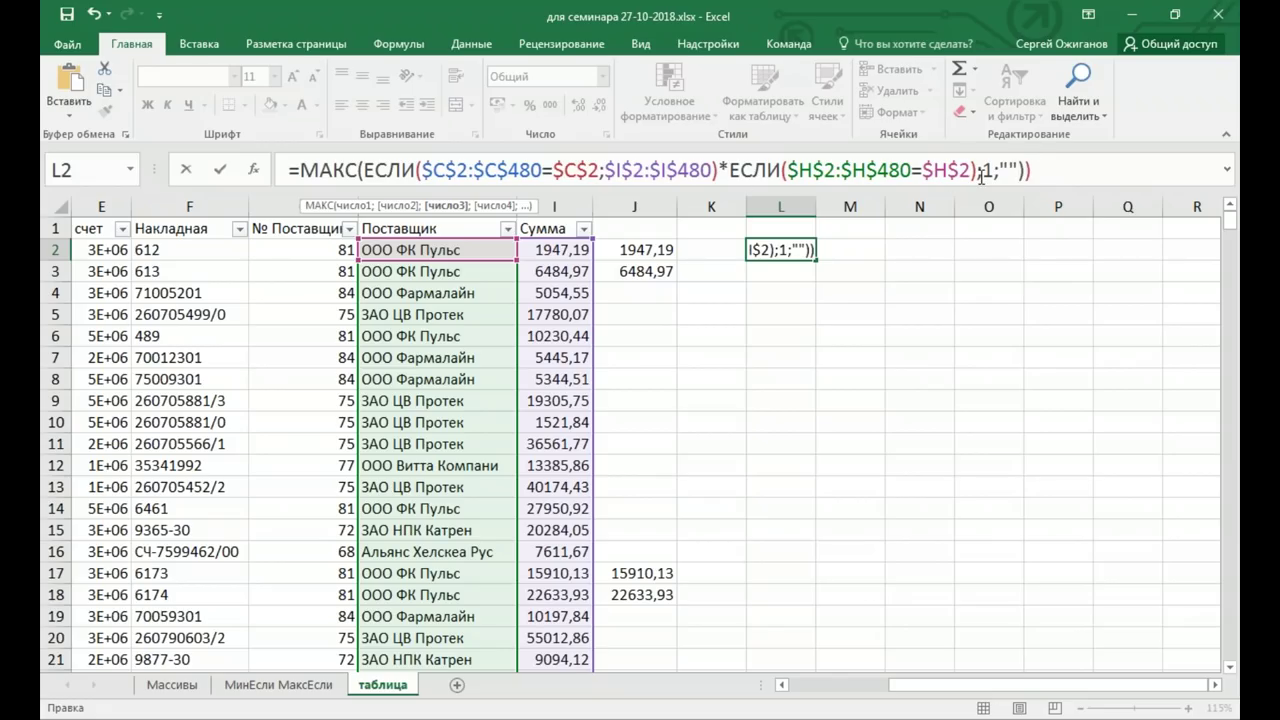
# Remove one trailing bracket and try committing the array formula, which raises a formula error
pyautogui.moveTo(972, 170); pyautogui.dragTo(412, 170)
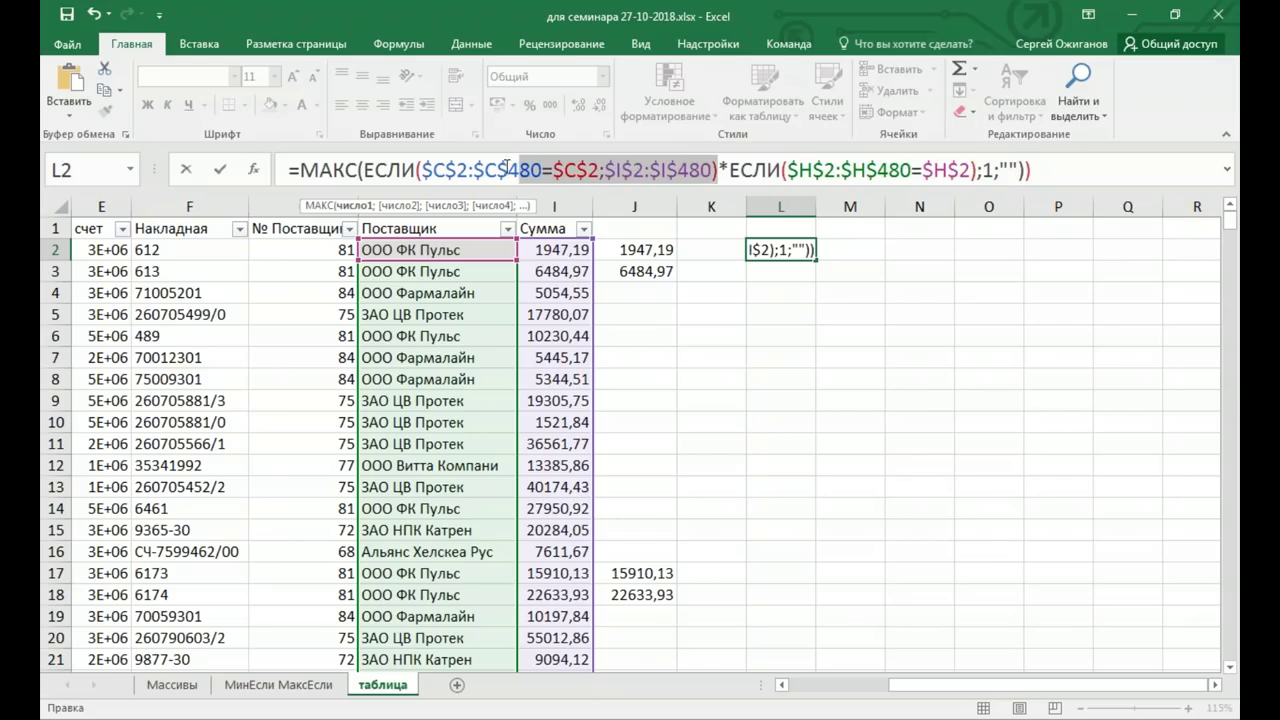
pyautogui.click(364, 170)
pyautogui.click(1040, 170)
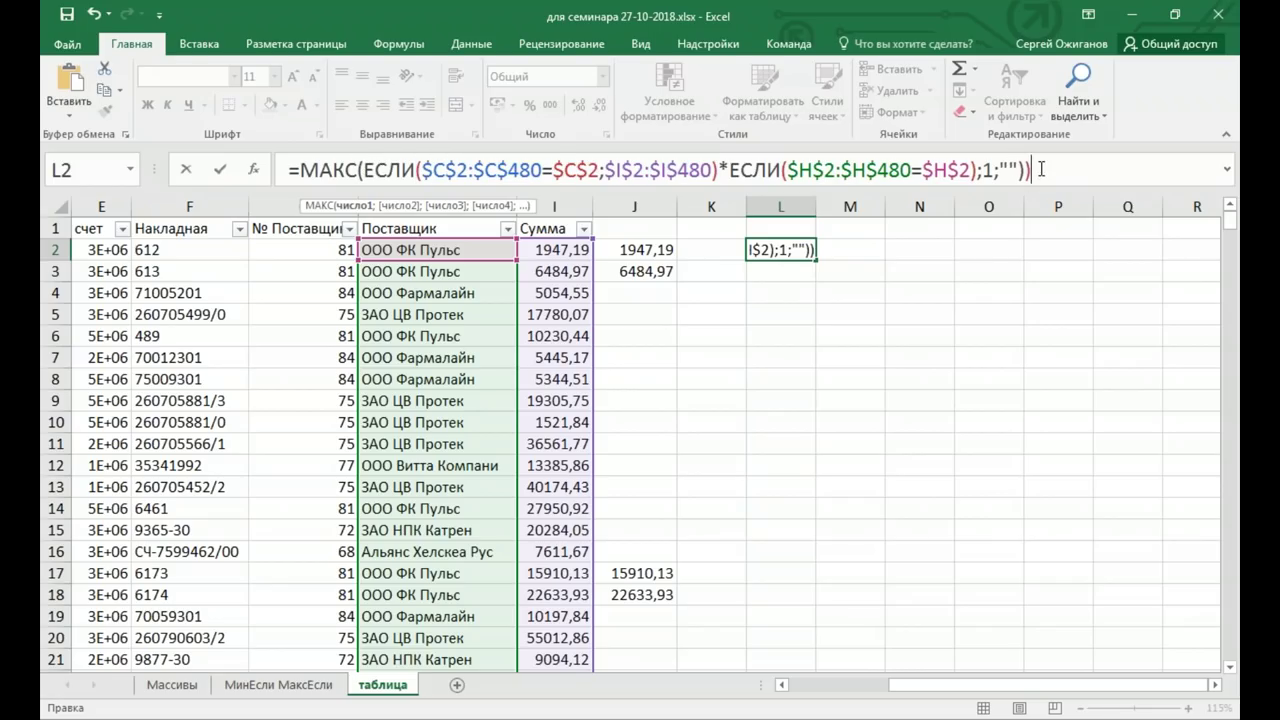
pyautogui.press('BackSpace')
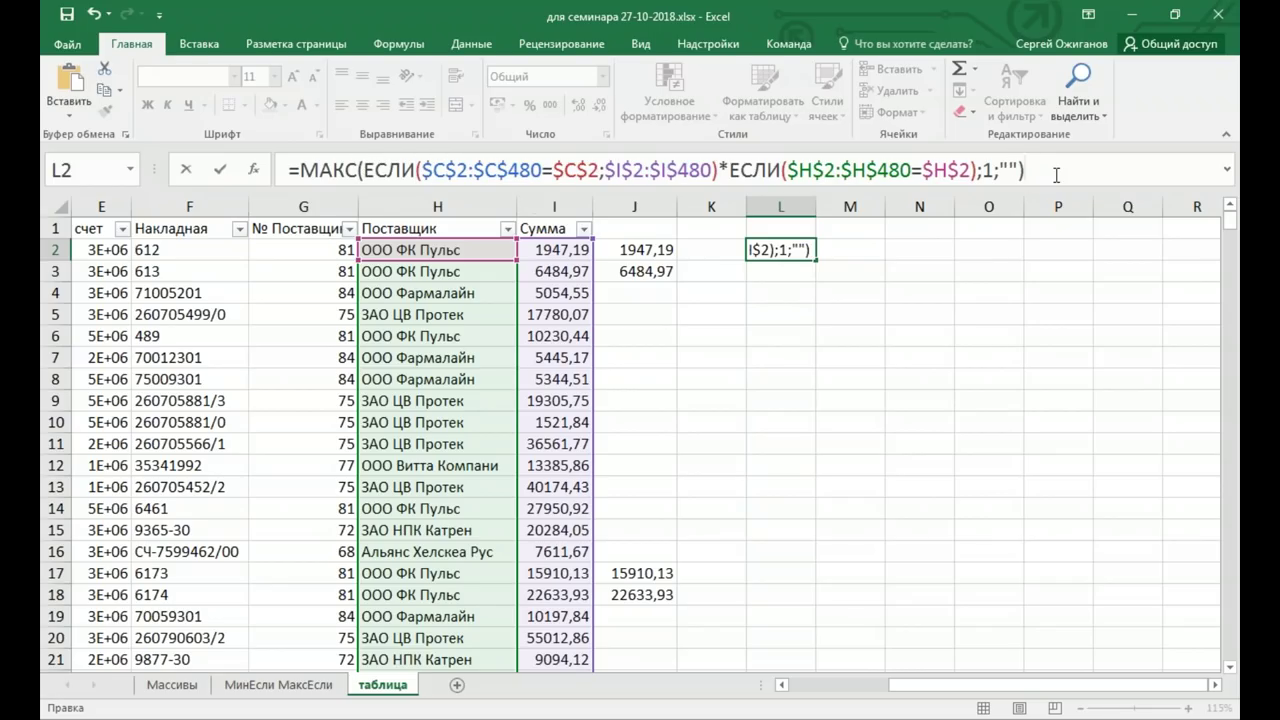
pyautogui.hotkey('ctrl', 'shift', 'Return')
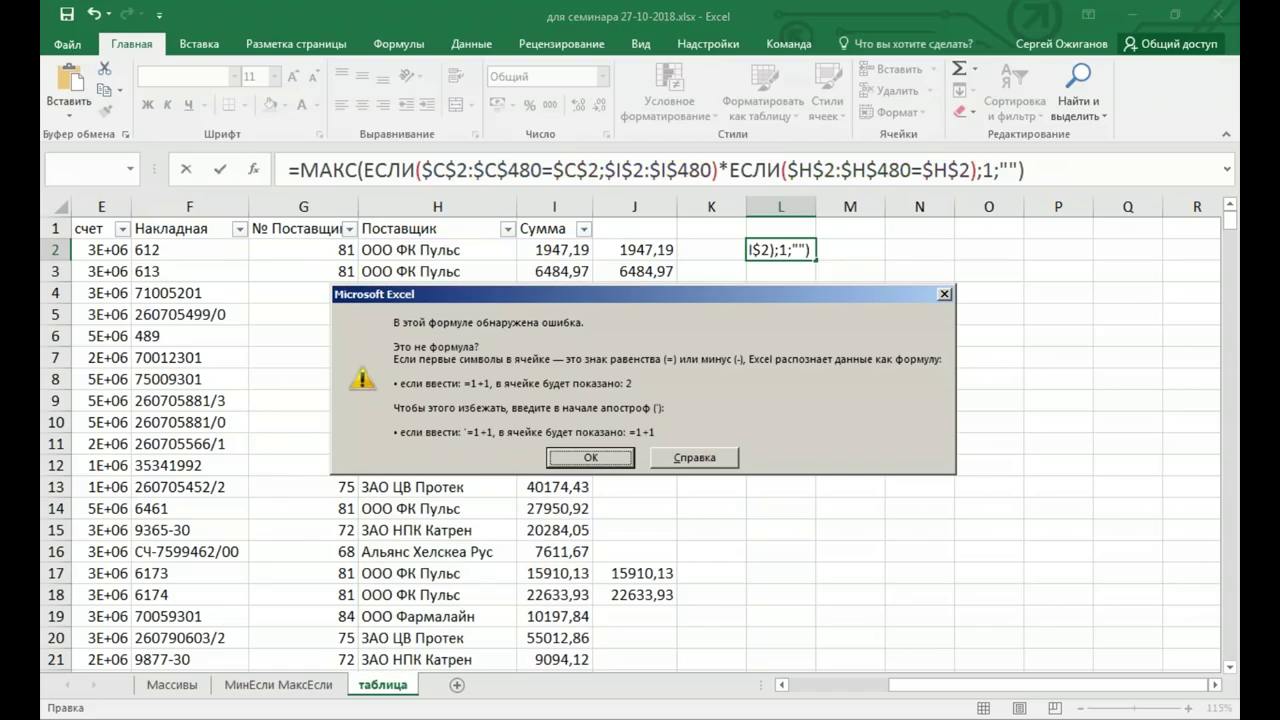
# Dismiss the error, move the bracket after $H$2 to the formula end, and commit as an array formula
pyautogui.press('Return')
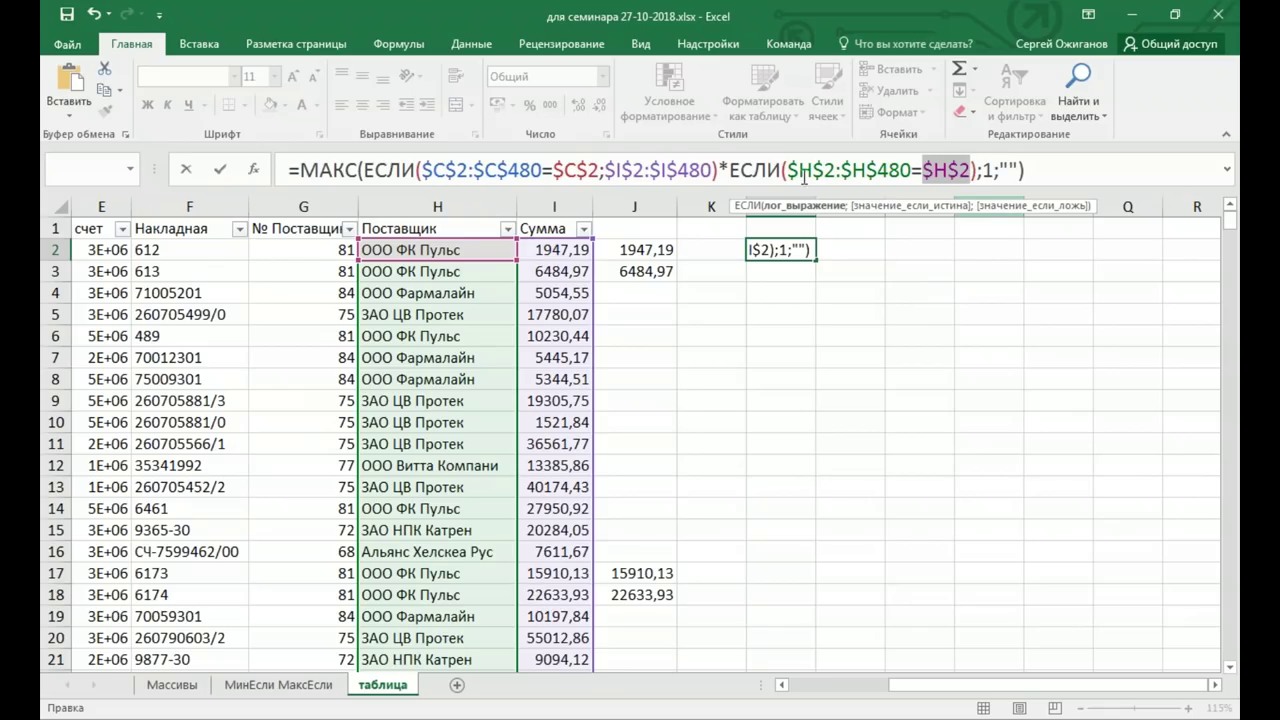
pyautogui.click(976, 170)
pyautogui.press('BackSpace')
pyautogui.click(1040, 170)
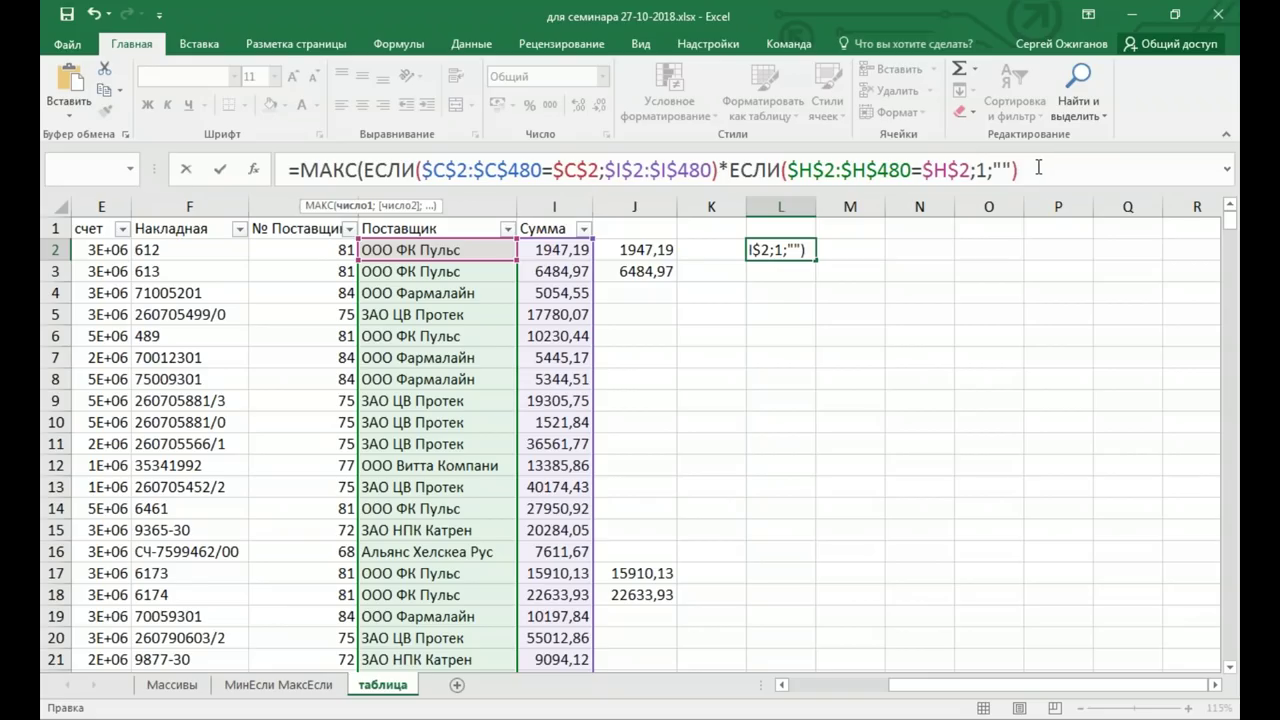
pyautogui.write(')')
pyautogui.hotkey('ctrl', 'shift', 'Return')
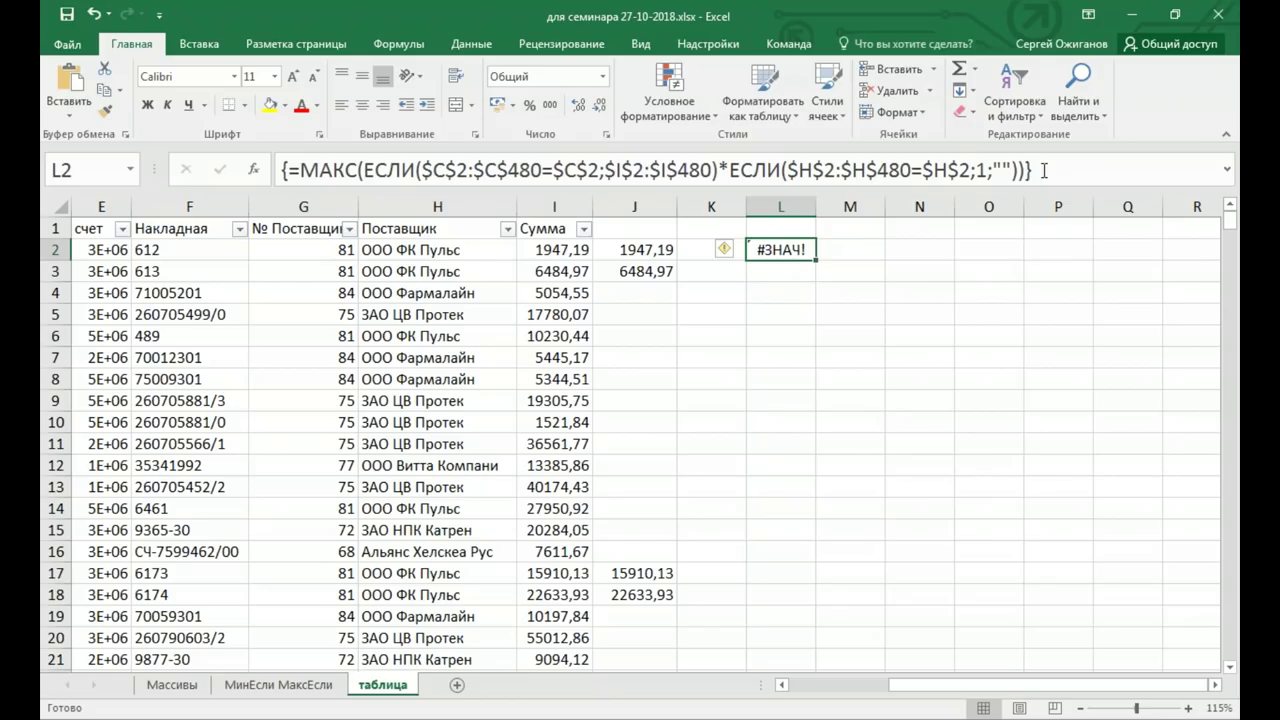
pyautogui.moveTo(418, 170); pyautogui.dragTo(1019, 172)
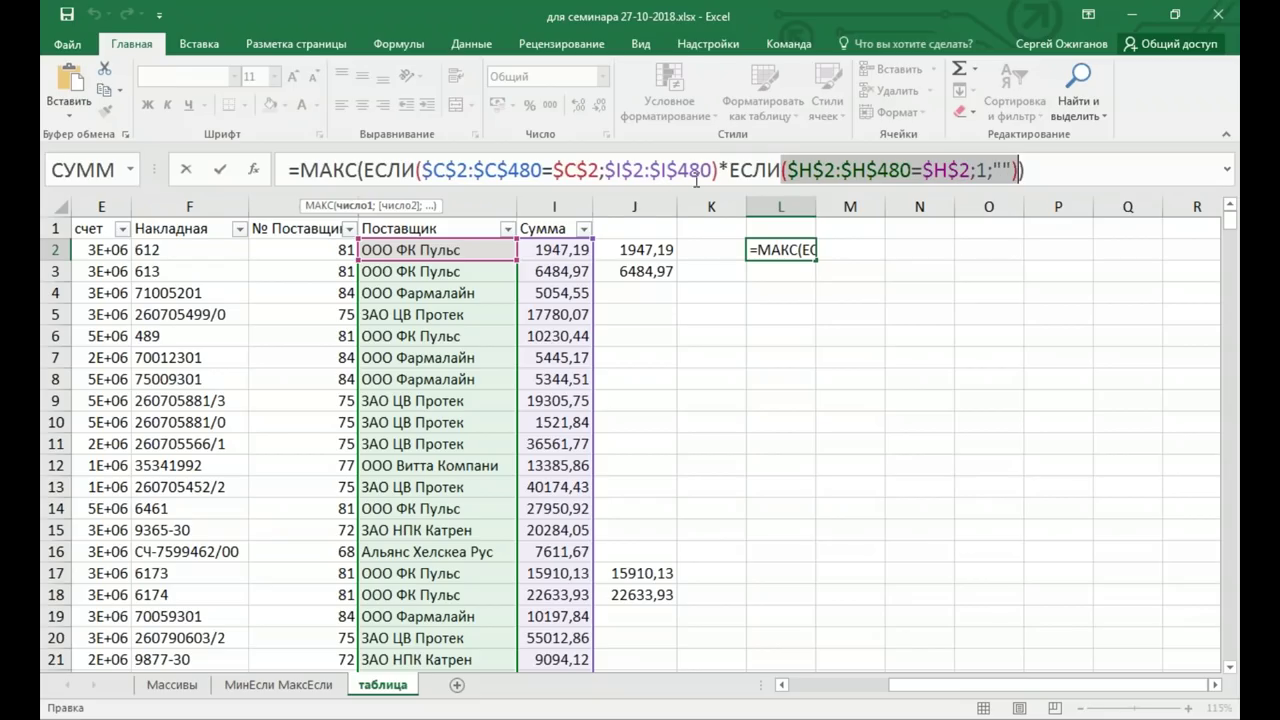
# Add an empty-text false value ;"" after $I$2:$I$480 and re-enter L2 as an array formula
pyautogui.click(712, 170)
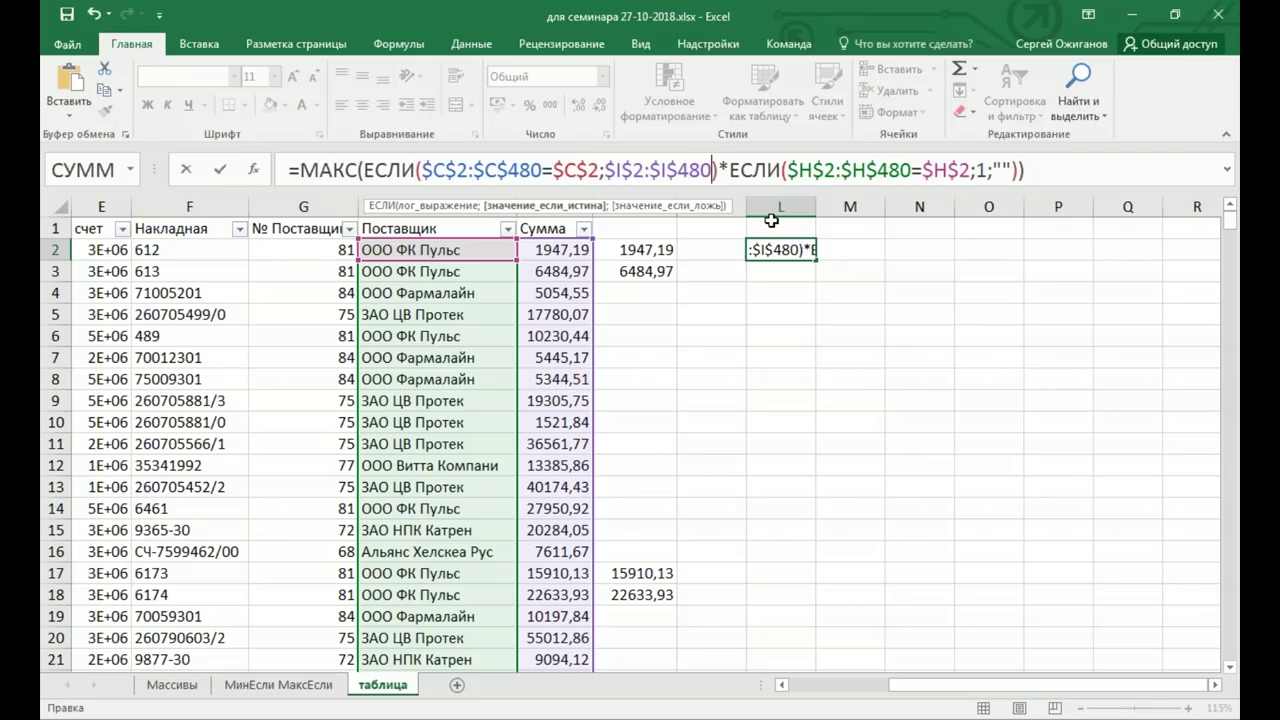
pyautogui.write(';""')
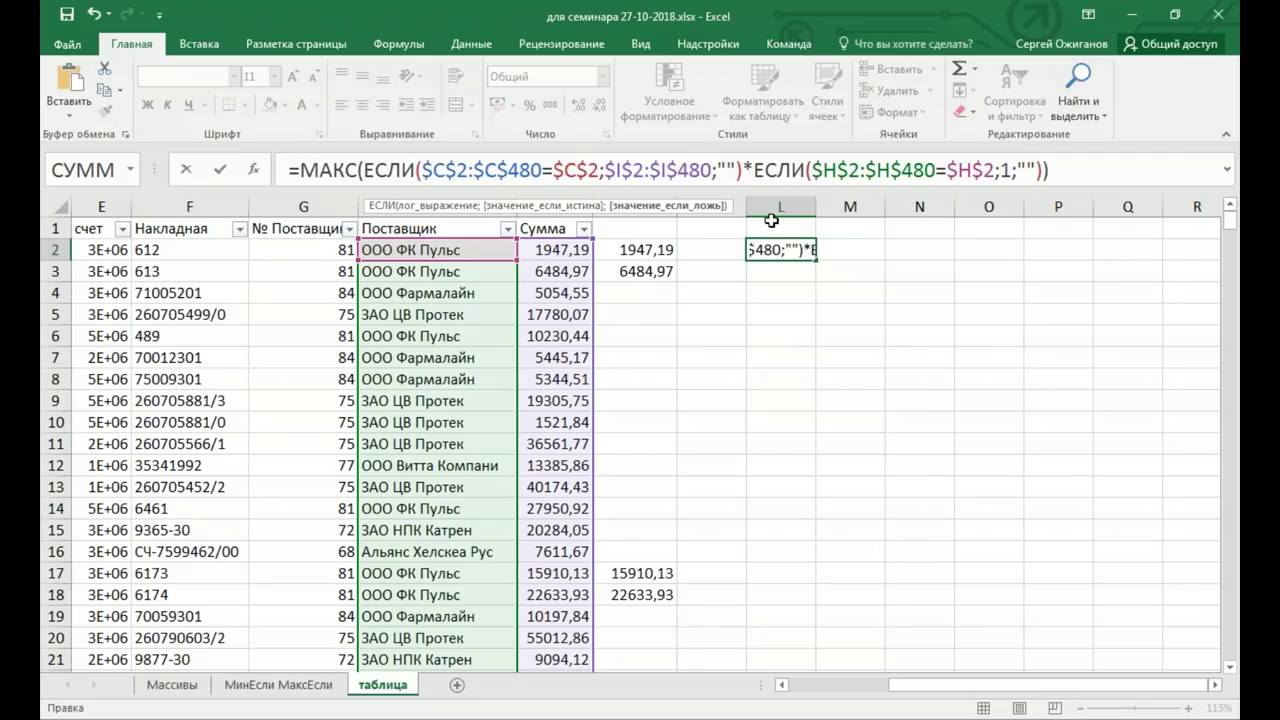
pyautogui.hotkey('ctrl', 'shift', 'Return')
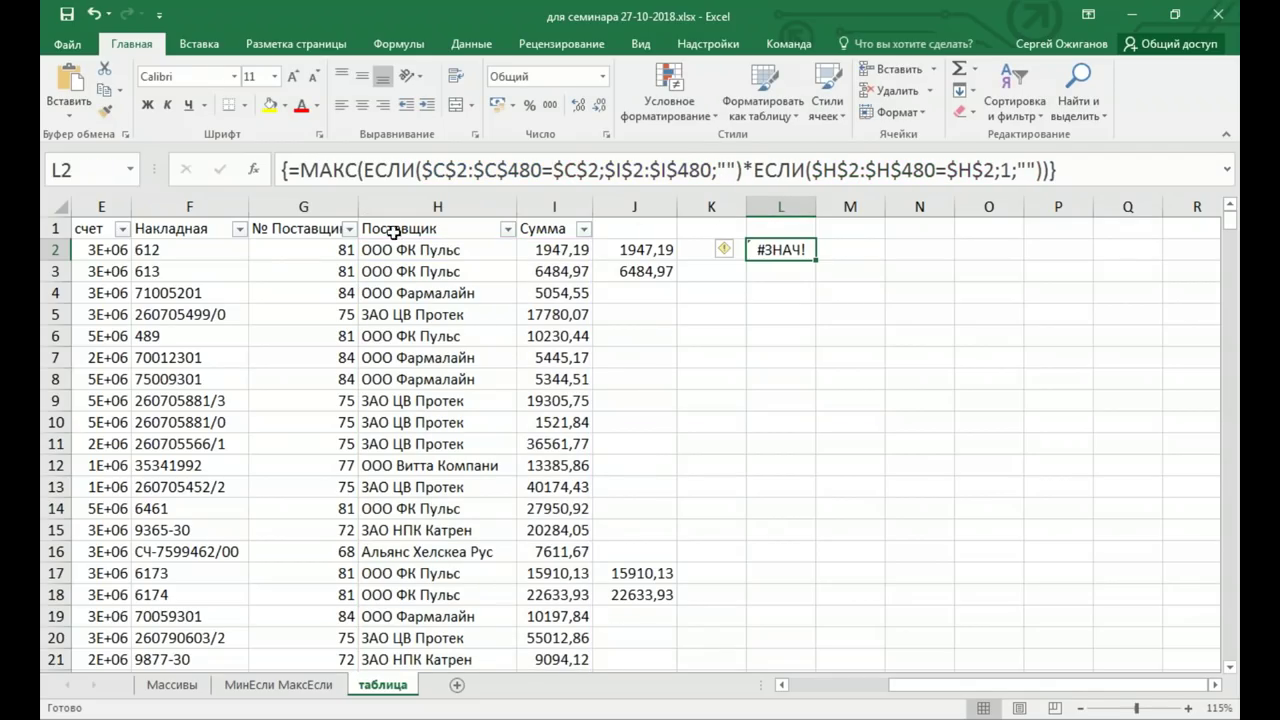
# Delete "МАКС(" and the final ")" from L2's formula and re-enter it with Ctrl+Shift+Enter
pyautogui.click(362, 170)
pyautogui.press('BackSpace')
pyautogui.press('BackSpace')
pyautogui.press('BackSpace')
pyautogui.press('BackSpace')
pyautogui.press('BackSpace')
pyautogui.click(1013, 170)
pyautogui.press('BackSpace')
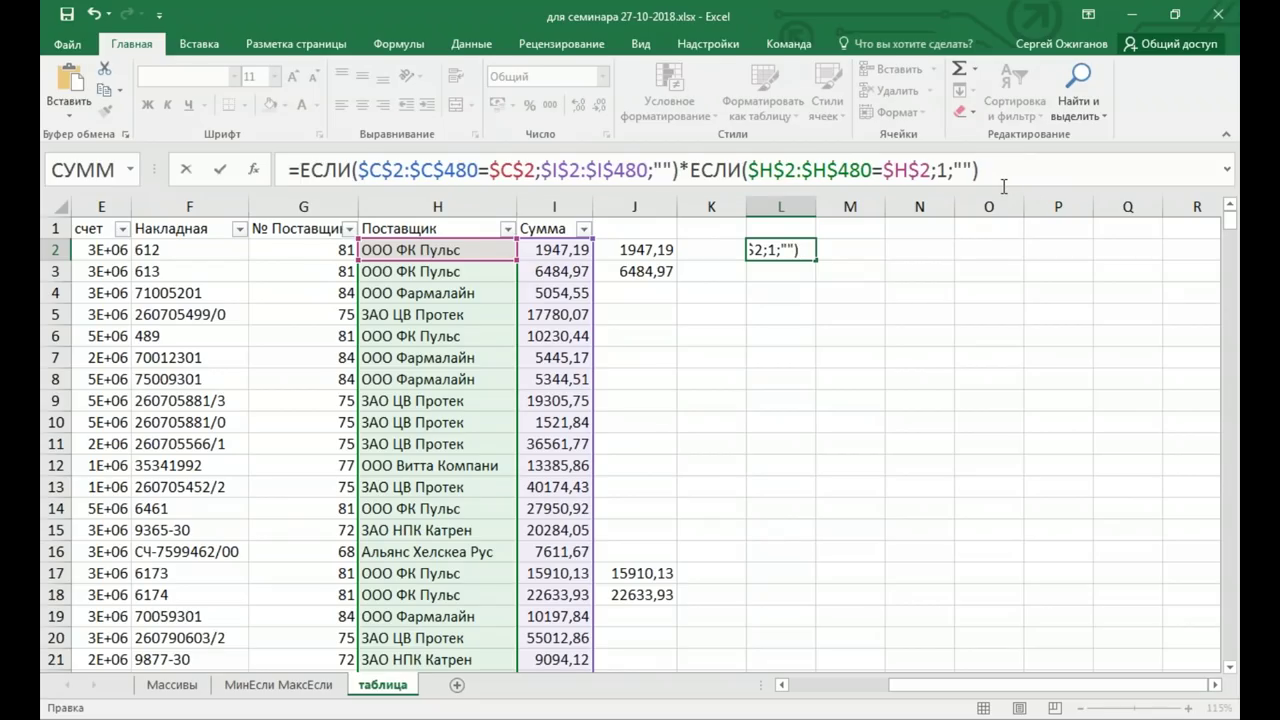
pyautogui.hotkey('ctrl', 'shift', 'Return')
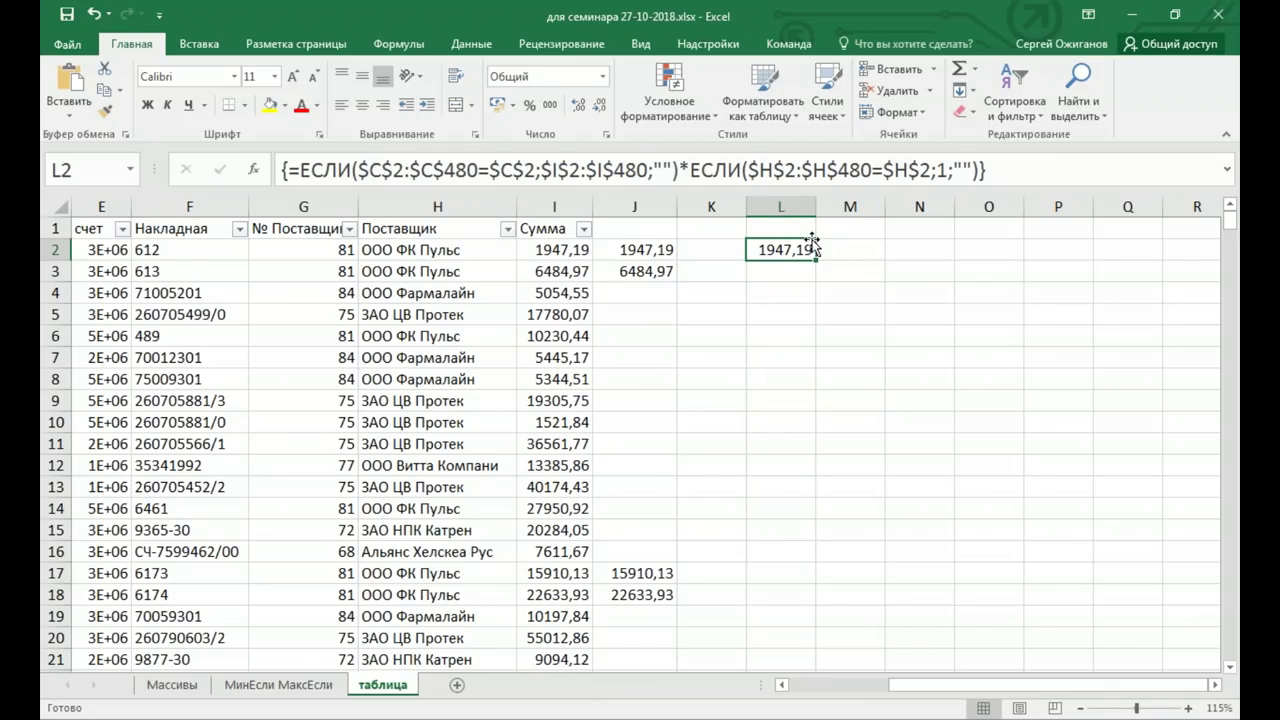
pyautogui.click(929, 170)
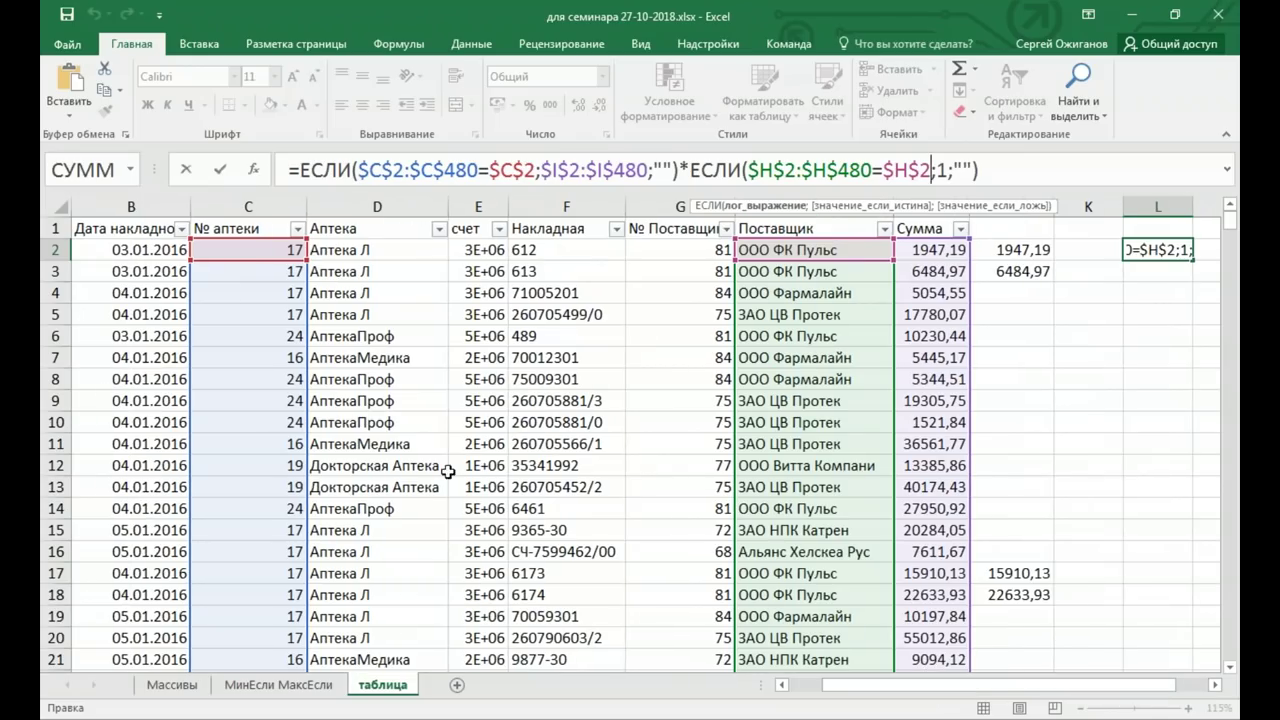
pyautogui.moveTo(977, 685); pyautogui.dragTo(911, 685)
pyautogui.moveTo(489, 170); pyautogui.dragTo(536, 170)
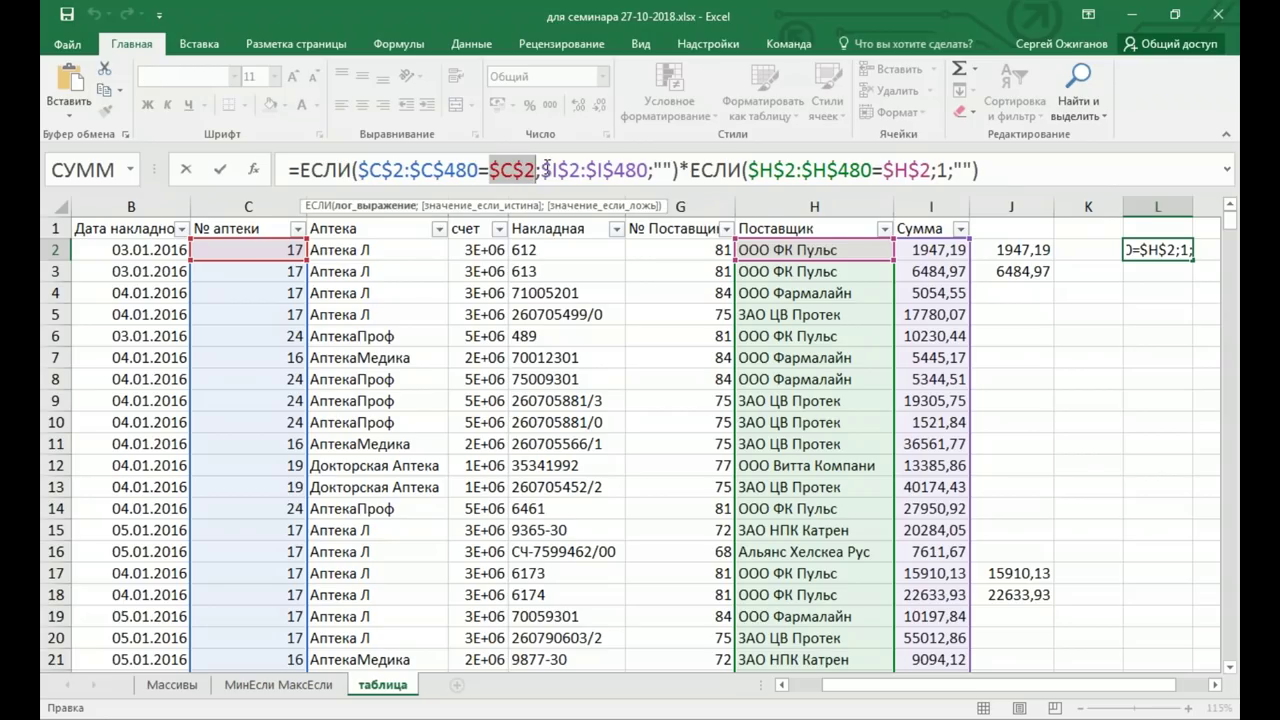
pyautogui.moveTo(541, 170); pyautogui.dragTo(640, 170)
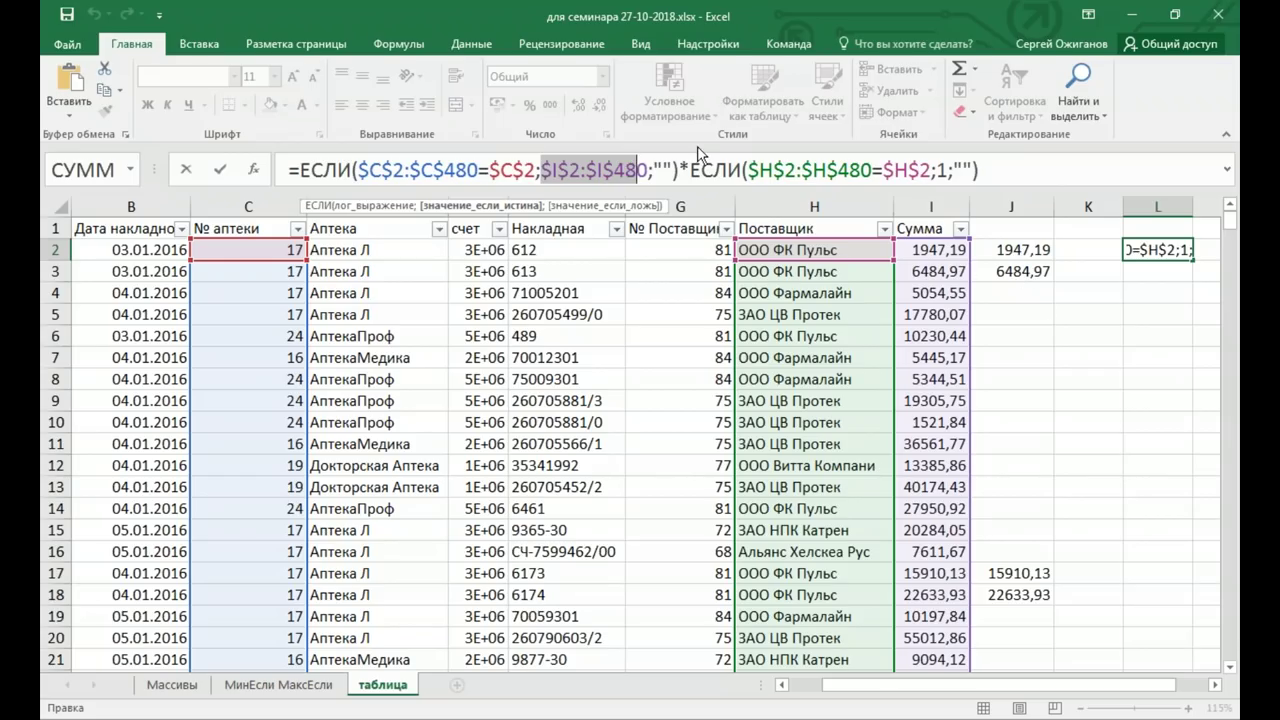
pyautogui.click(689, 171)
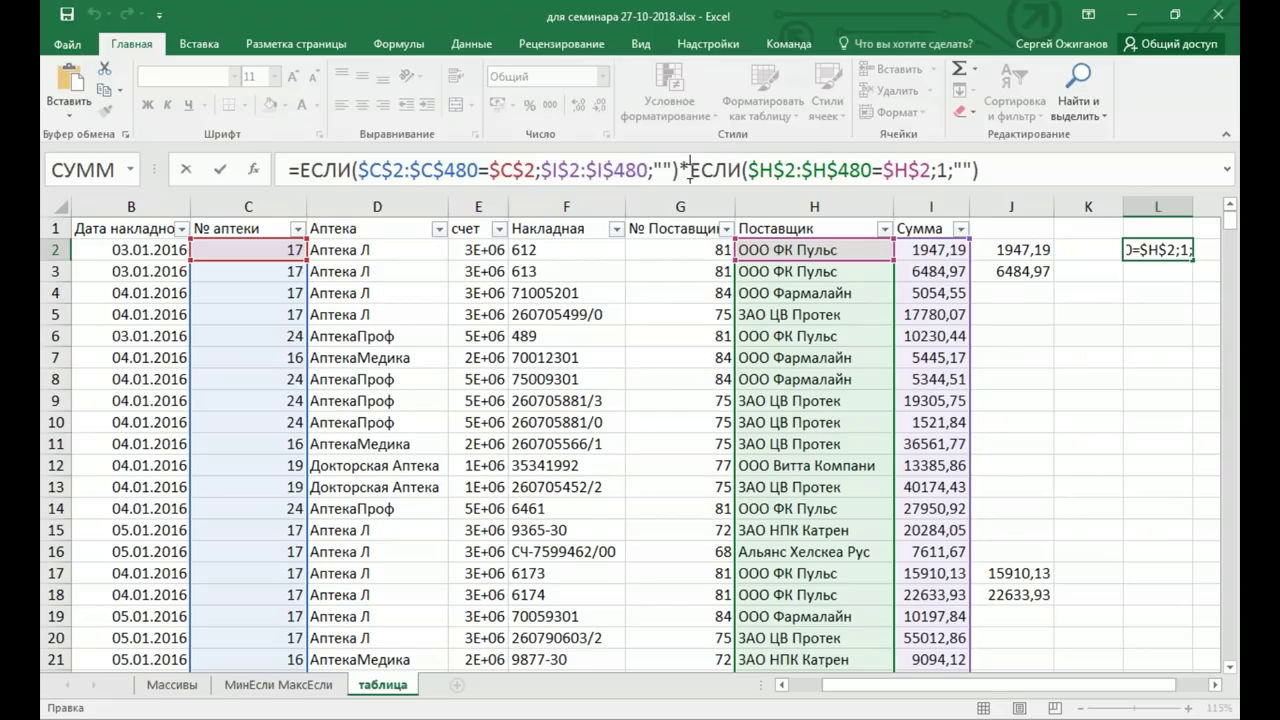
pyautogui.moveTo(689, 171); pyautogui.dragTo(684, 164)
pyautogui.click(693, 170)
pyautogui.moveTo(749, 170); pyautogui.dragTo(934, 170)
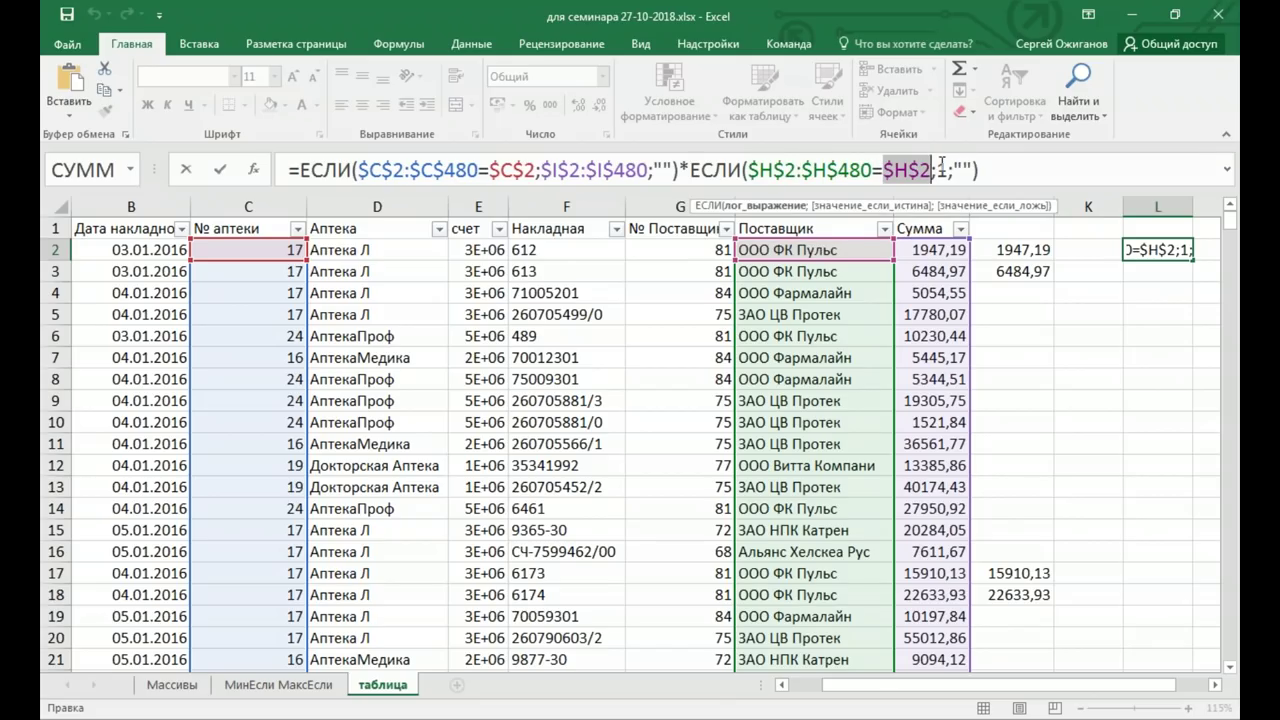
pyautogui.doubleClick(942, 171)
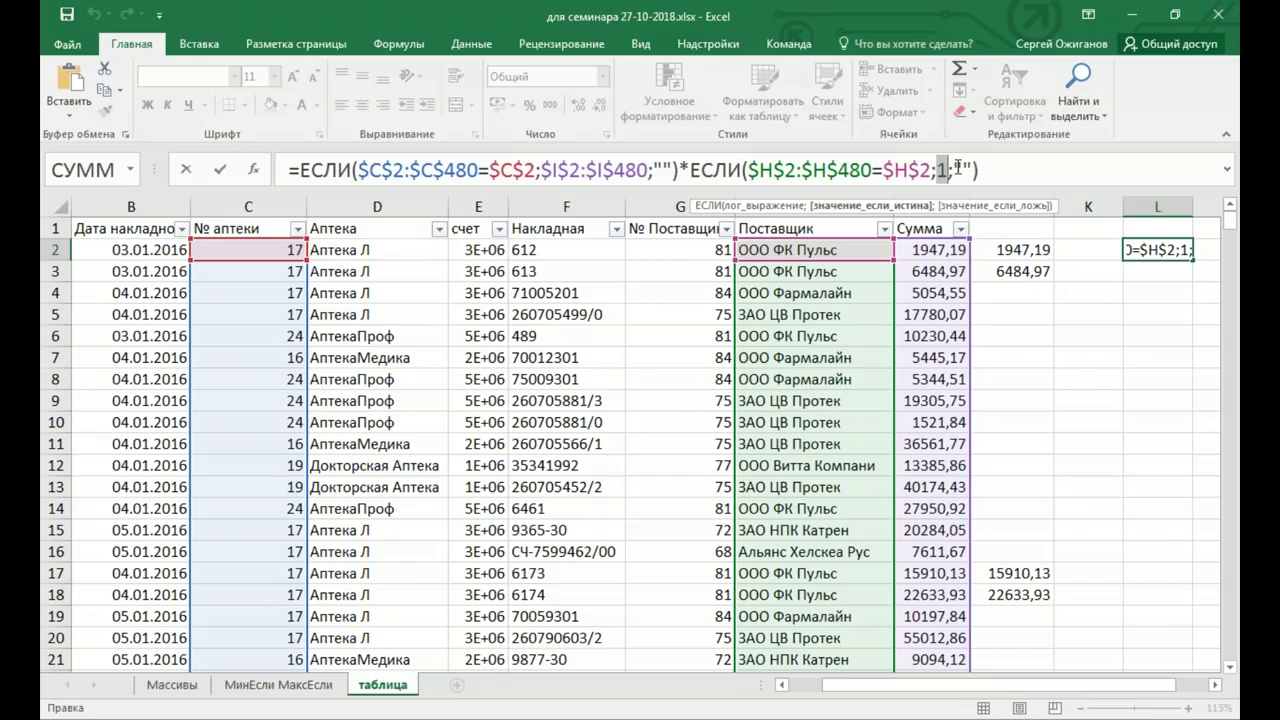
pyautogui.moveTo(955, 170); pyautogui.dragTo(974, 170)
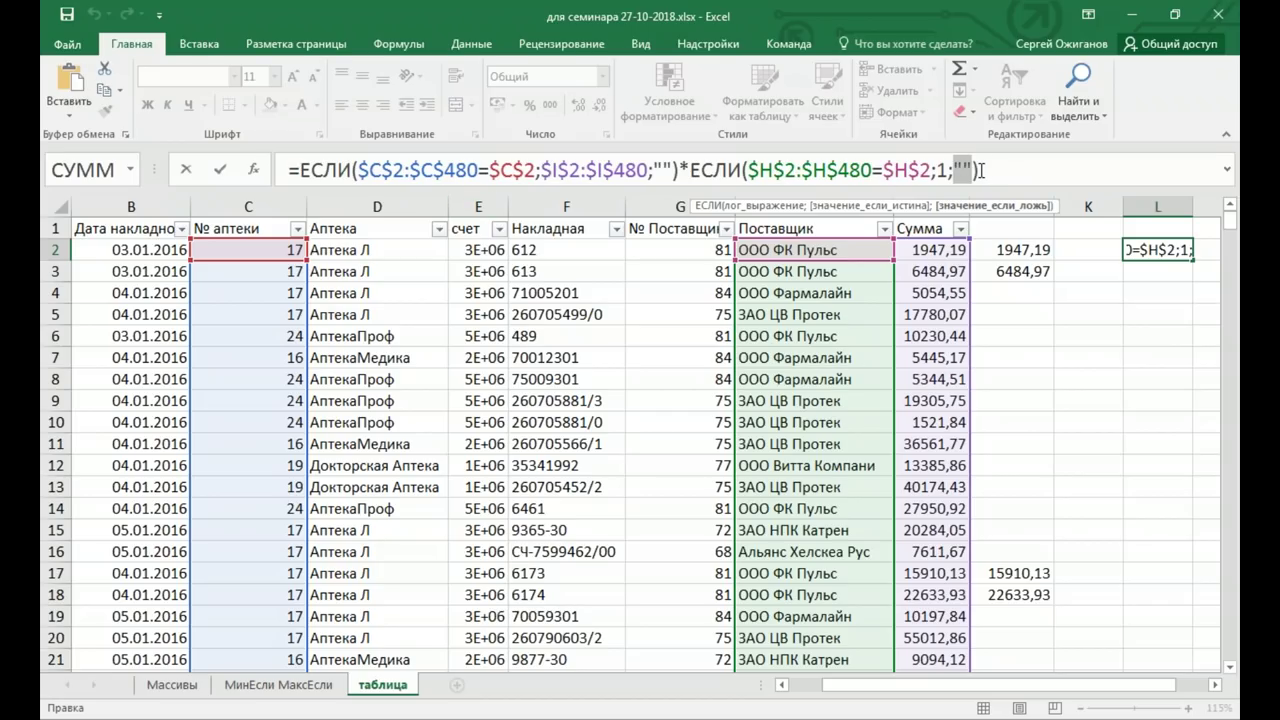
pyautogui.click(980, 170)
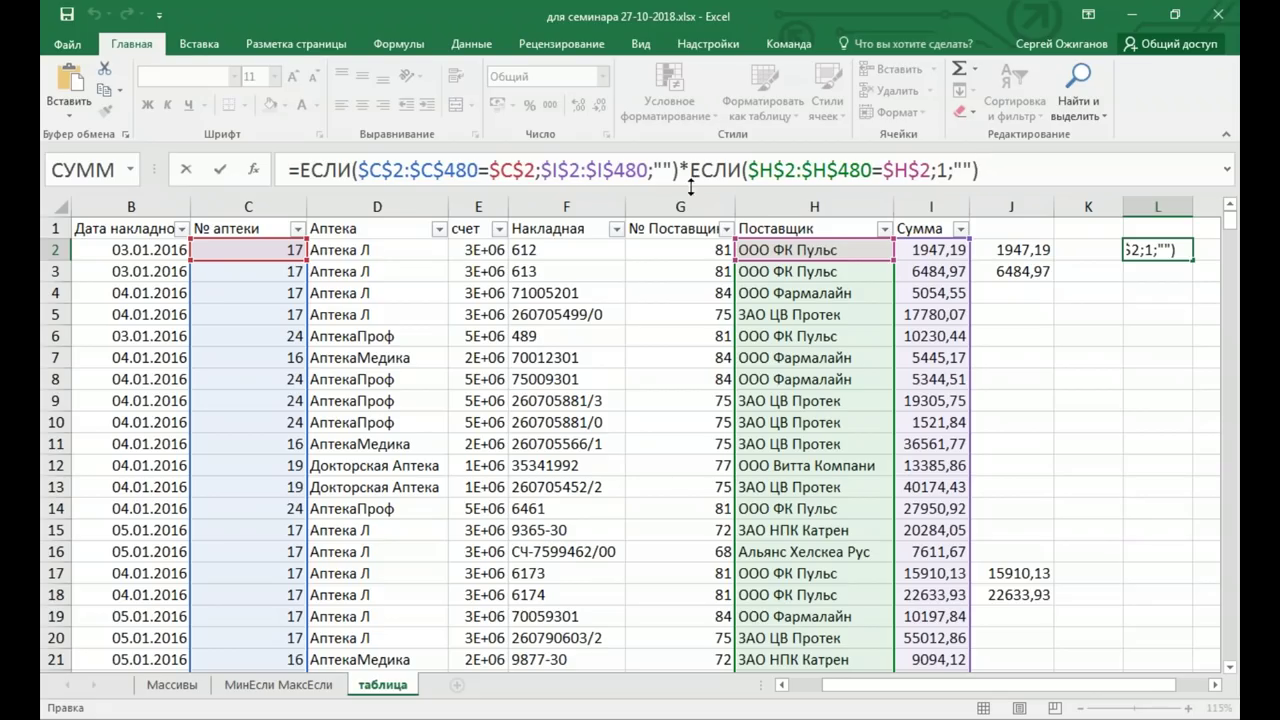
pyautogui.hotkey('ctrl', 'shift', 'Return')
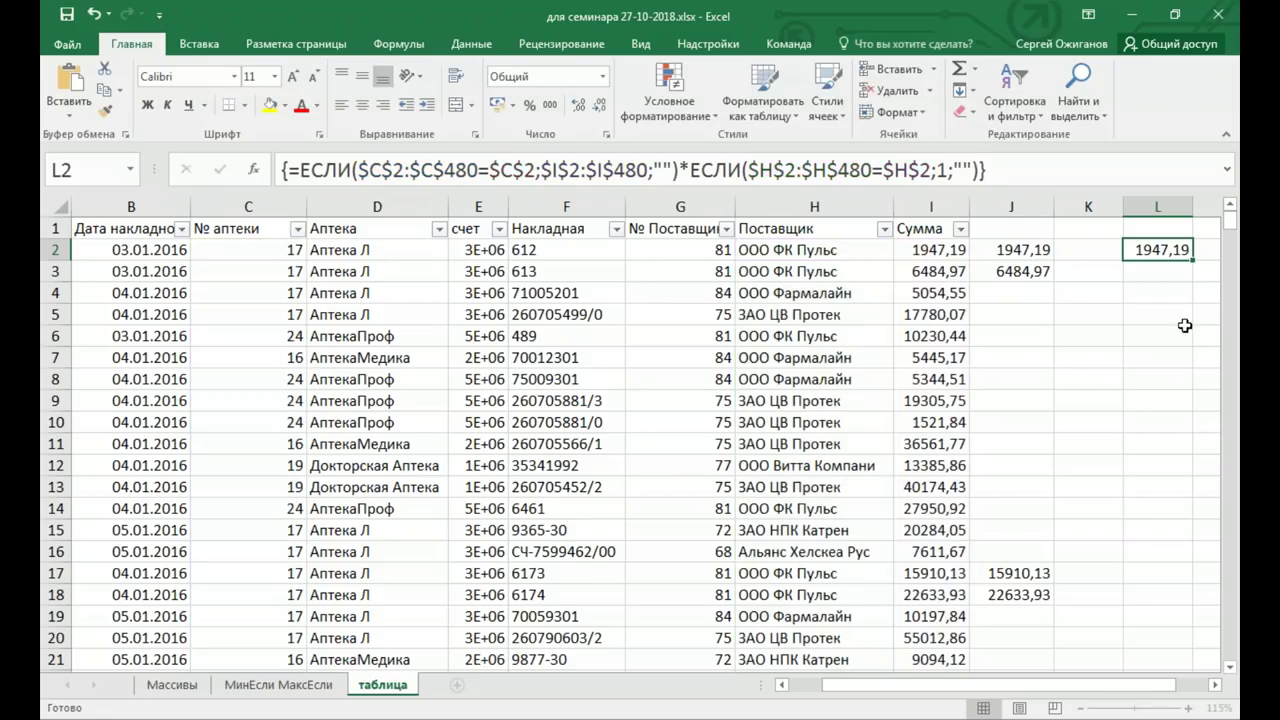
pyautogui.click(1216, 685)
pyautogui.click(1216, 685)
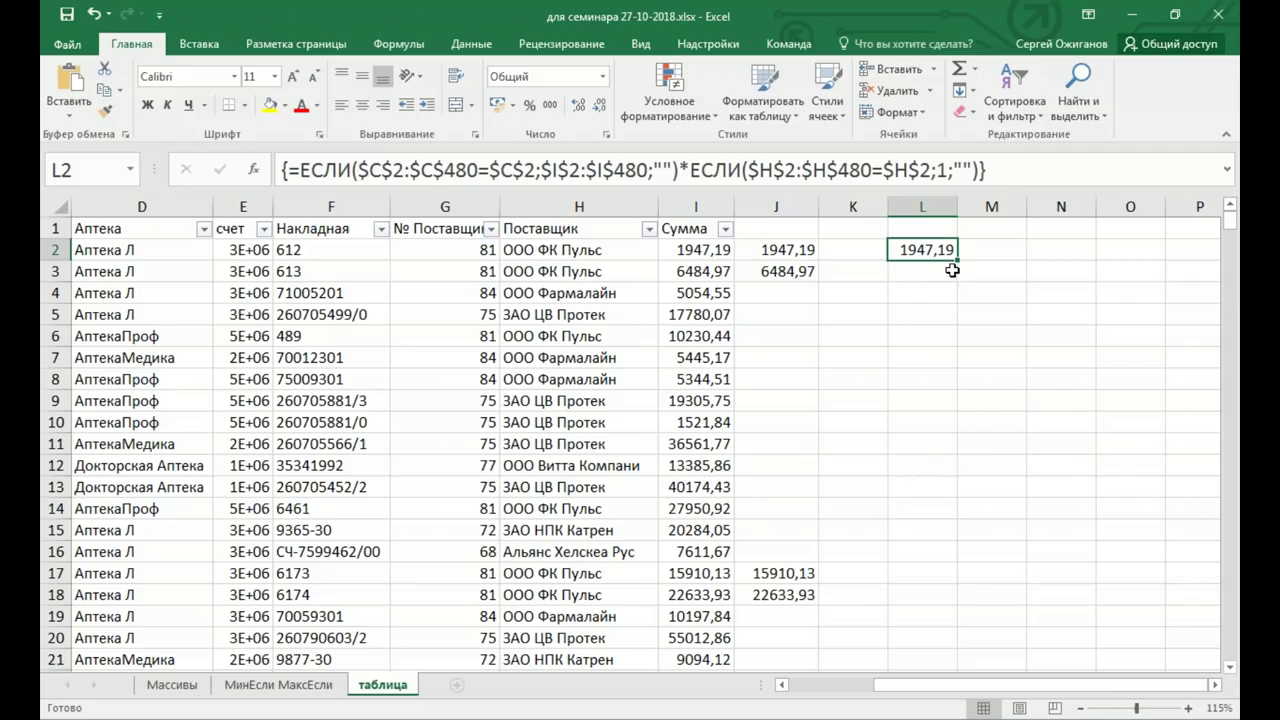
pyautogui.moveTo(957, 259)
pyautogui.mouseDown()
pyautogui.moveTo(967, 708)
pyautogui.moveTo(967, 640)
pyautogui.mouseUp()
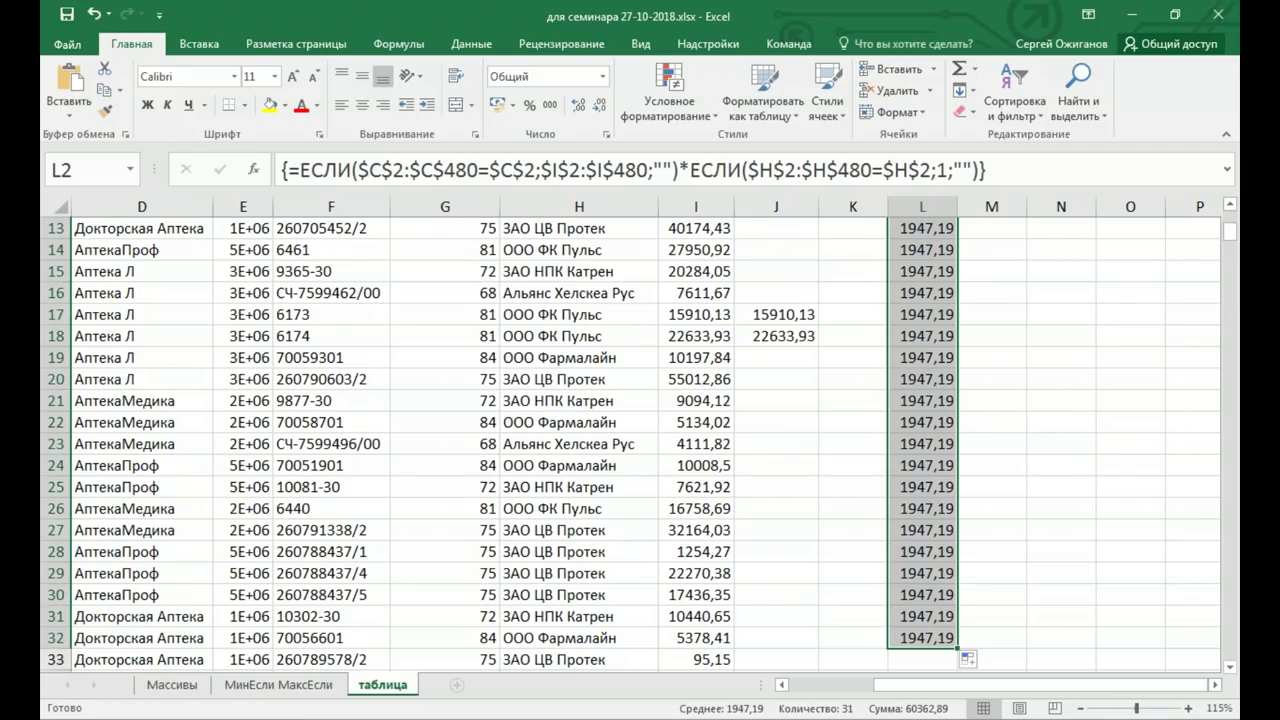
pyautogui.hotkey('ctrl', 'z')
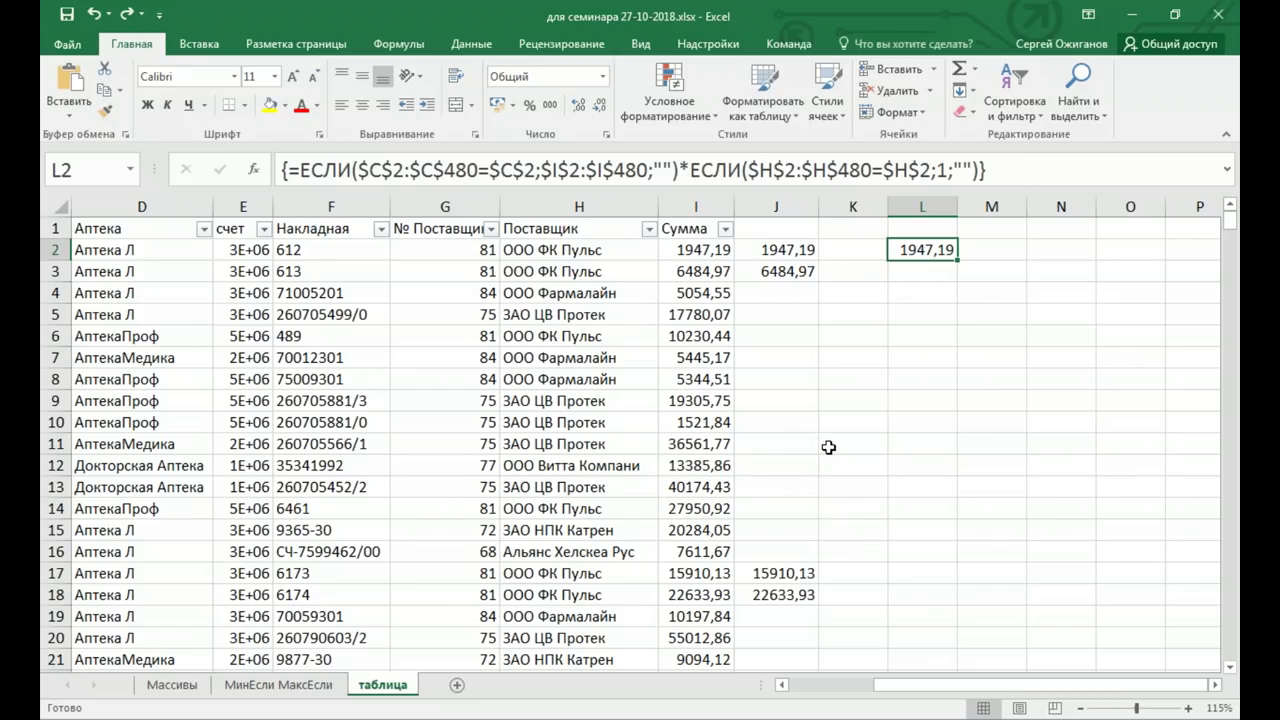
pyautogui.click(945, 169)
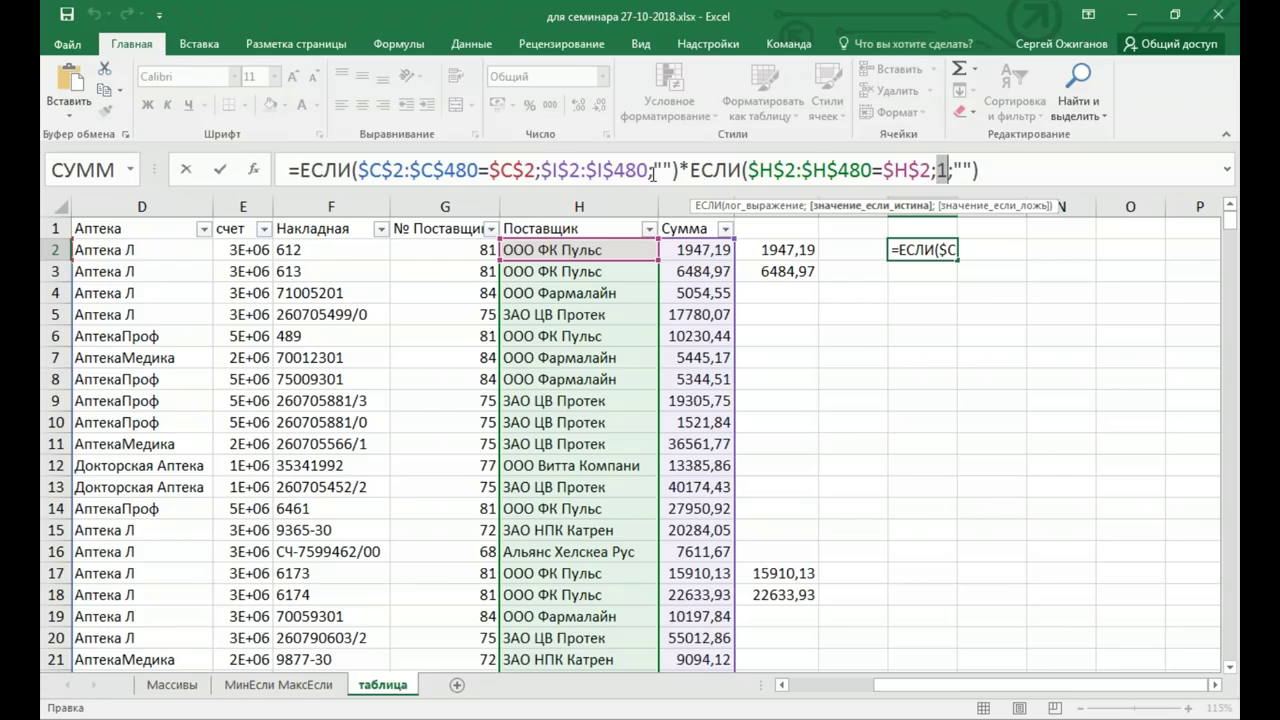
pyautogui.hotkey('ctrl', 'shift', 'Return')
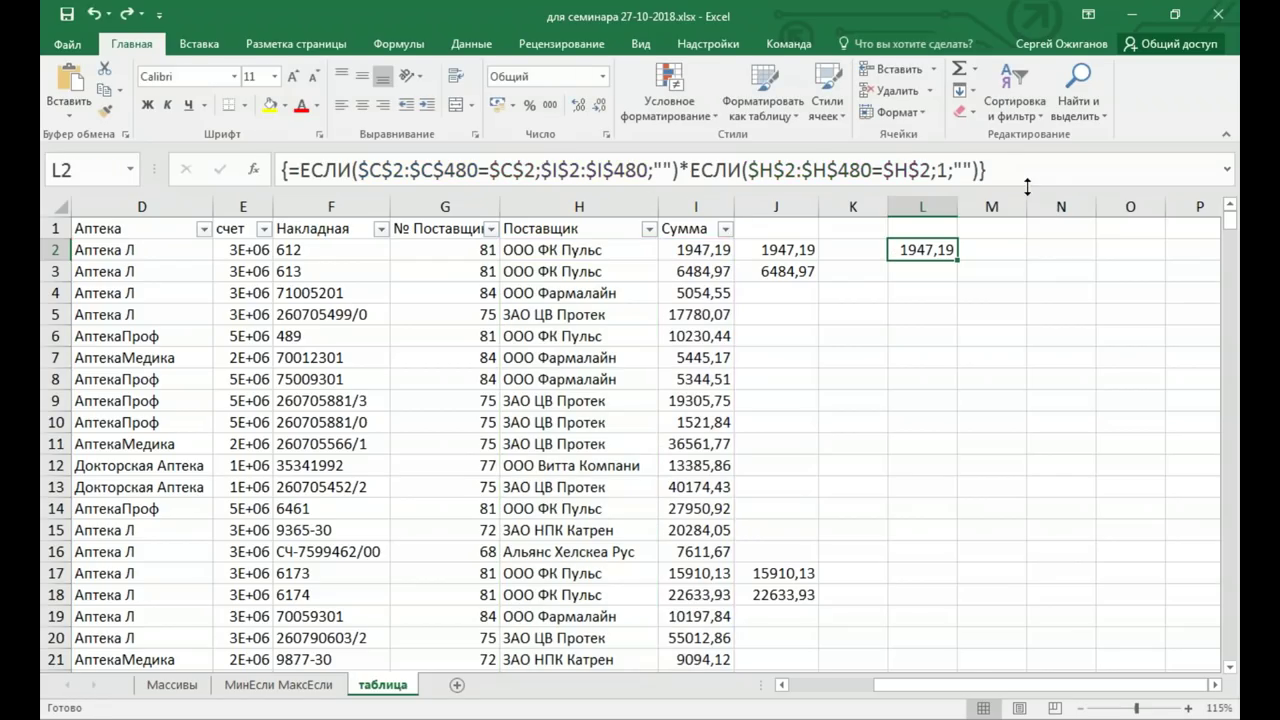
pyautogui.click(1027, 172)
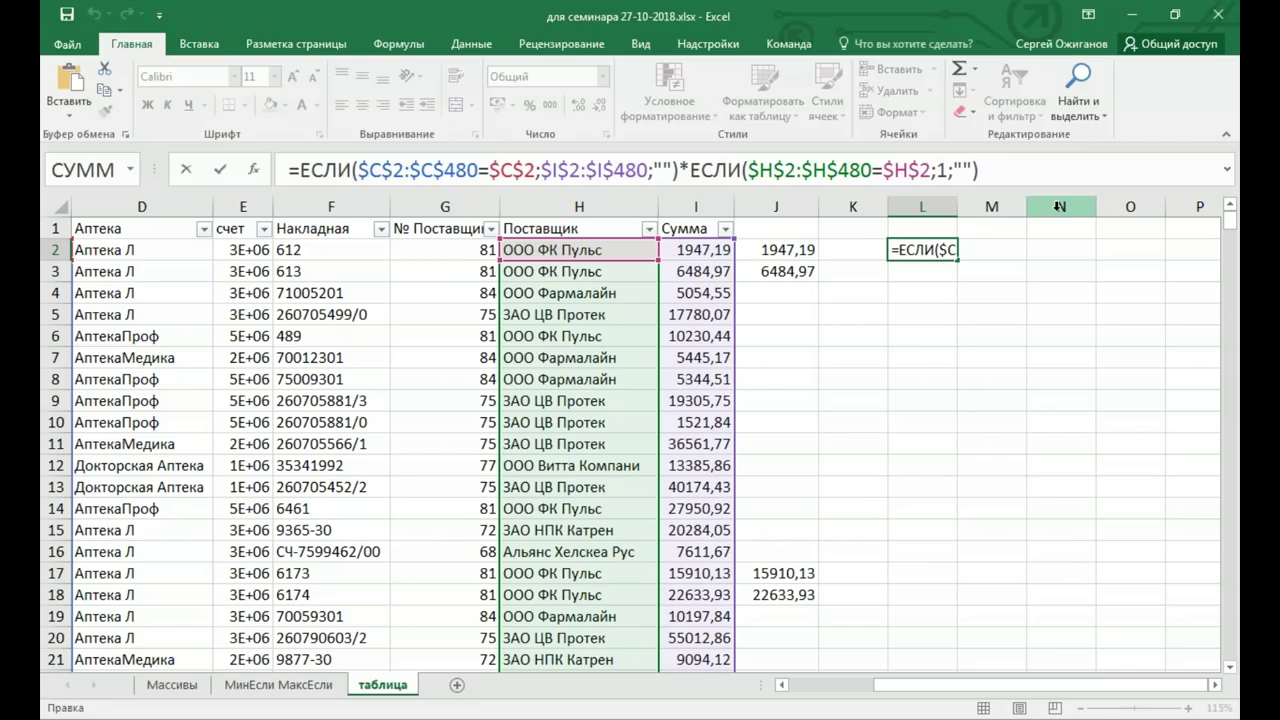
pyautogui.hotkey('ctrl', 'shift', 'Return')
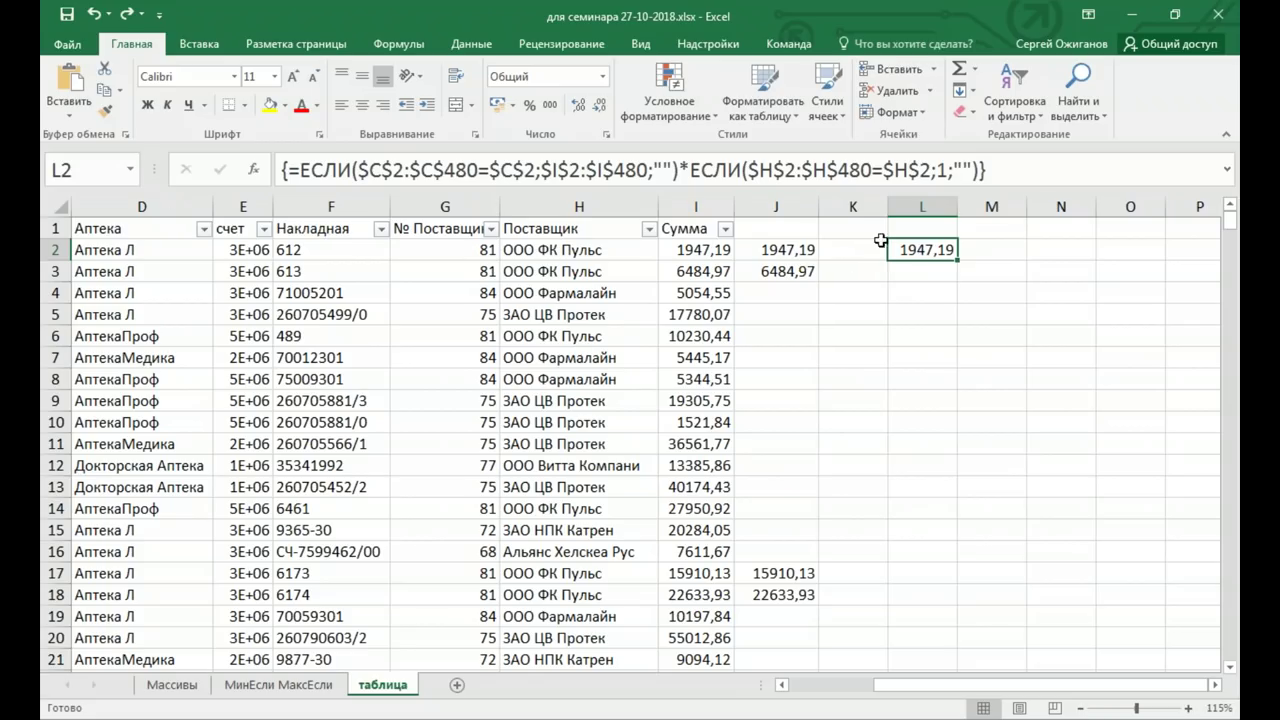
pyautogui.moveTo(928, 260)
pyautogui.mouseDown()
pyautogui.moveTo(925, 281)
pyautogui.moveTo(929, 238)
pyautogui.mouseUp()
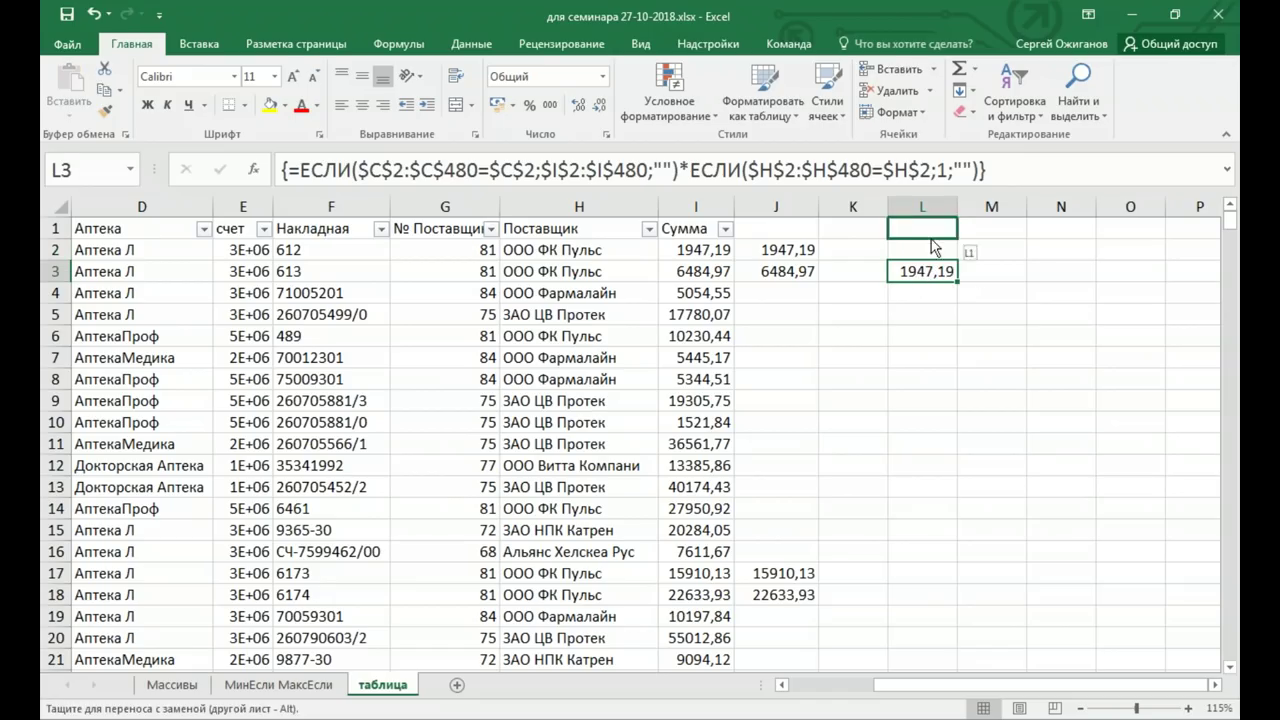
pyautogui.moveTo(929, 241); pyautogui.dragTo(930, 263)
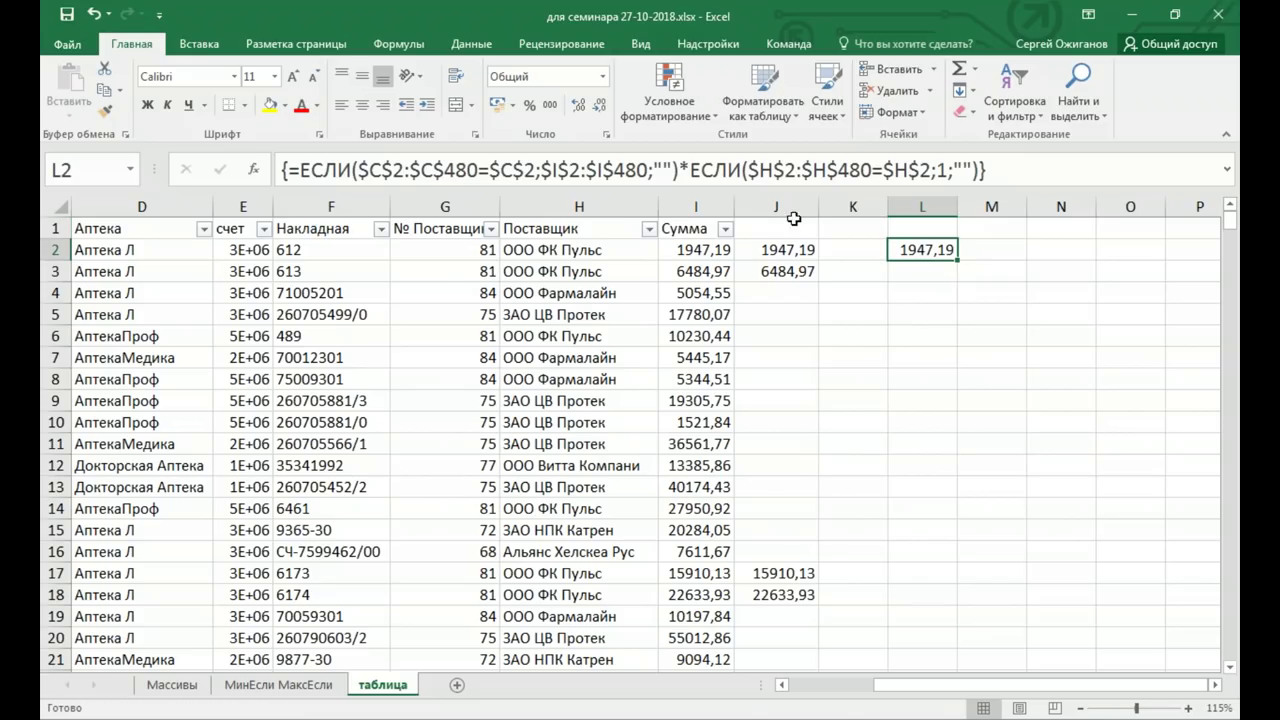
pyautogui.click(785, 207)
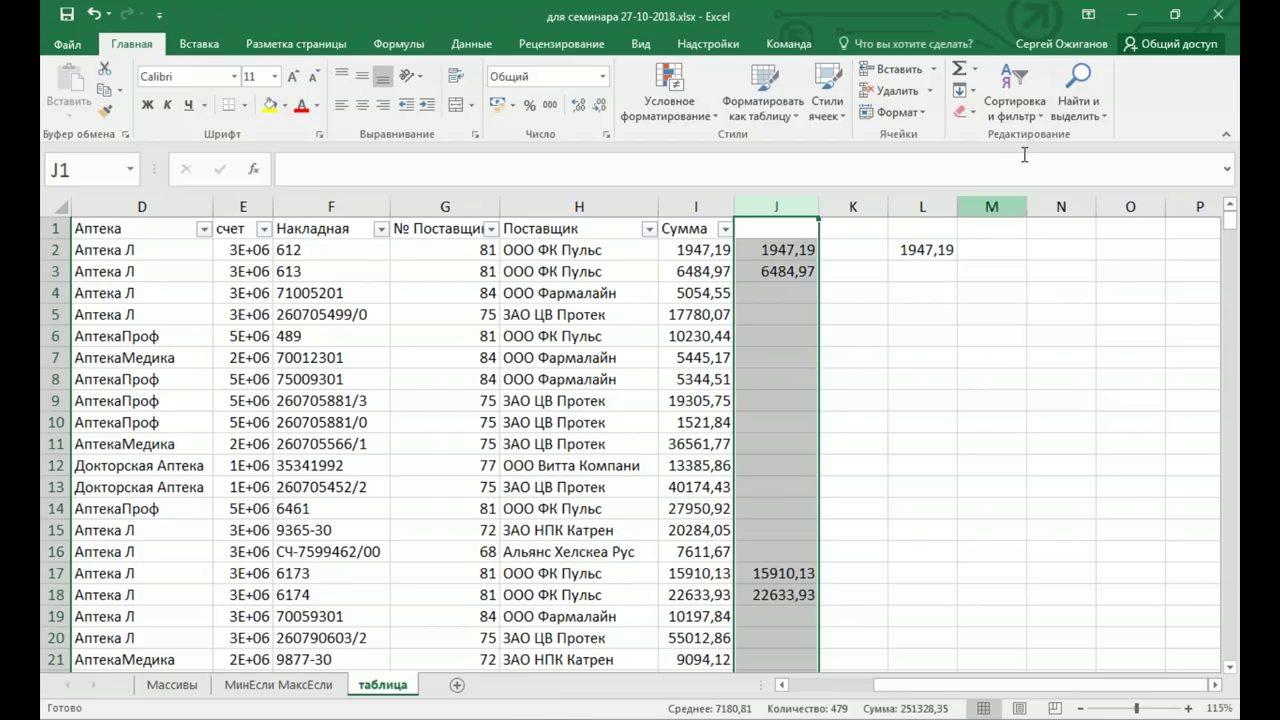
pyautogui.click(937, 250)
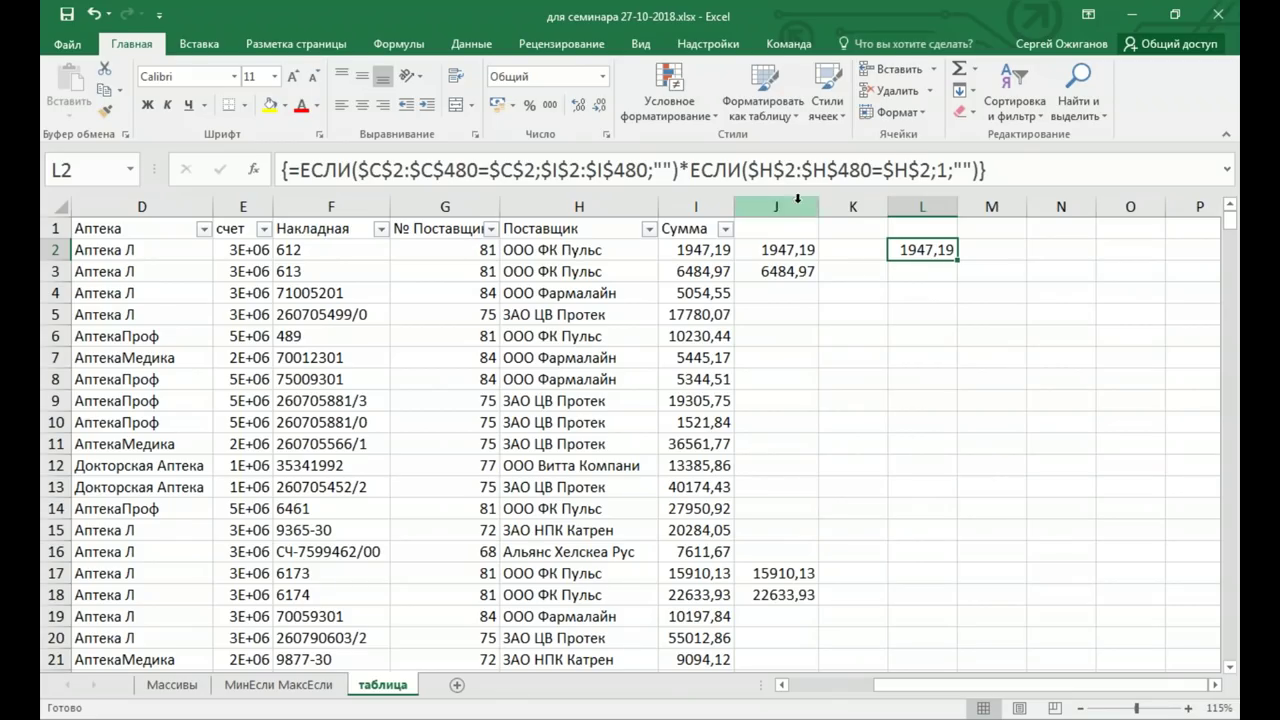
# Replace both empty-text false values in L2's formula with 0
pyautogui.click(657, 168)
pyautogui.moveTo(655, 170); pyautogui.dragTo(676, 172)
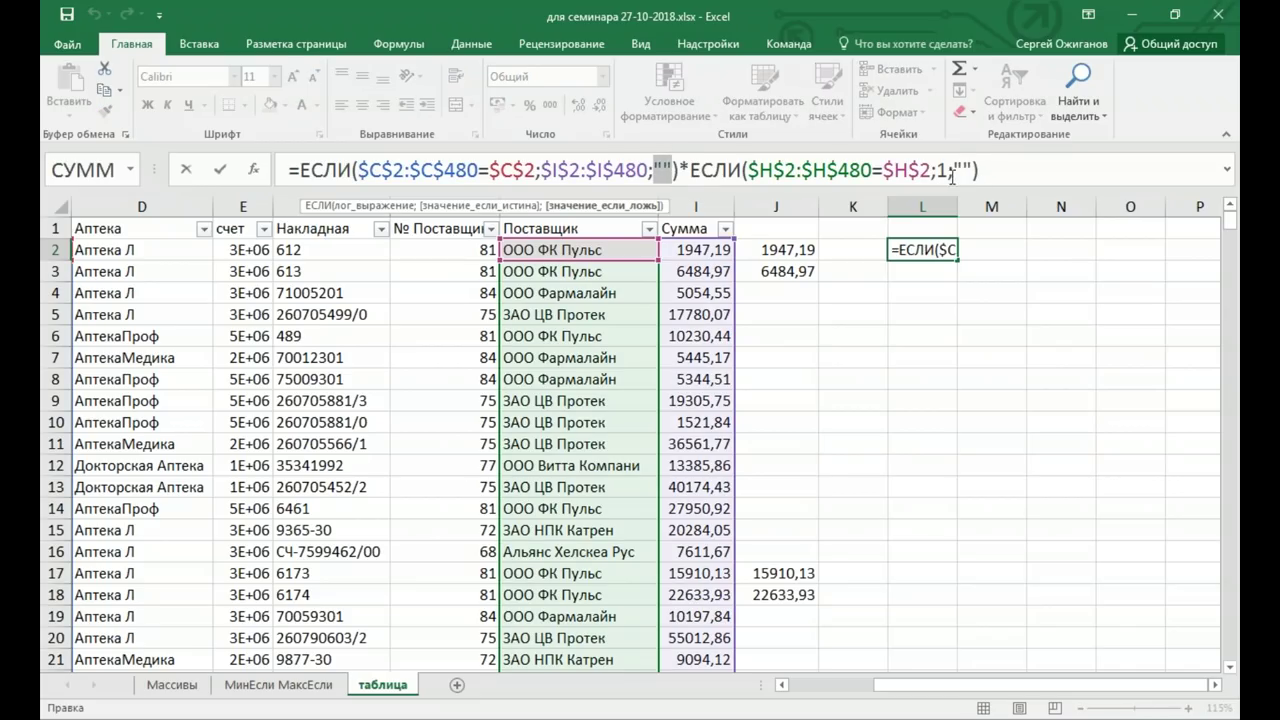
pyautogui.write('0')
pyautogui.moveTo(946, 170); pyautogui.dragTo(962, 171)
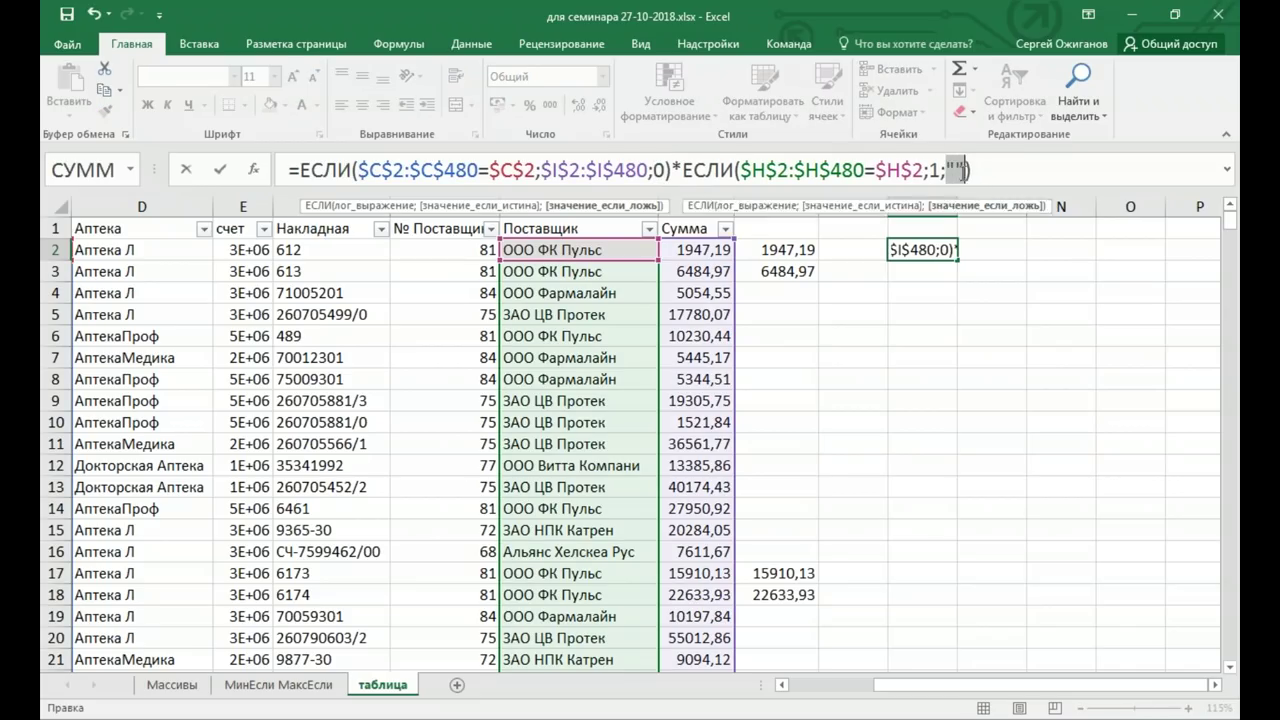
pyautogui.write('0')
pyautogui.hotkey('ctrl', 'Return')
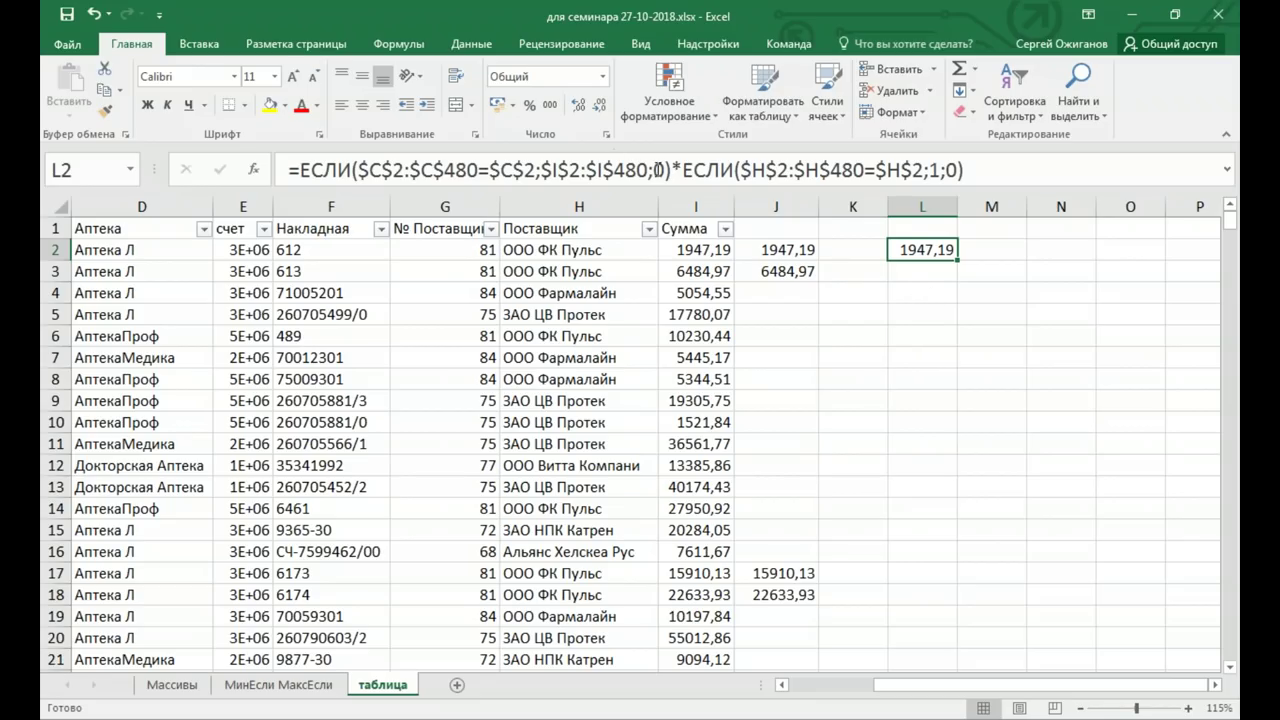
# Remove the first ЕСЛИ's false value 0 and re-enter L2 as an array formula
pyautogui.click(656, 170)
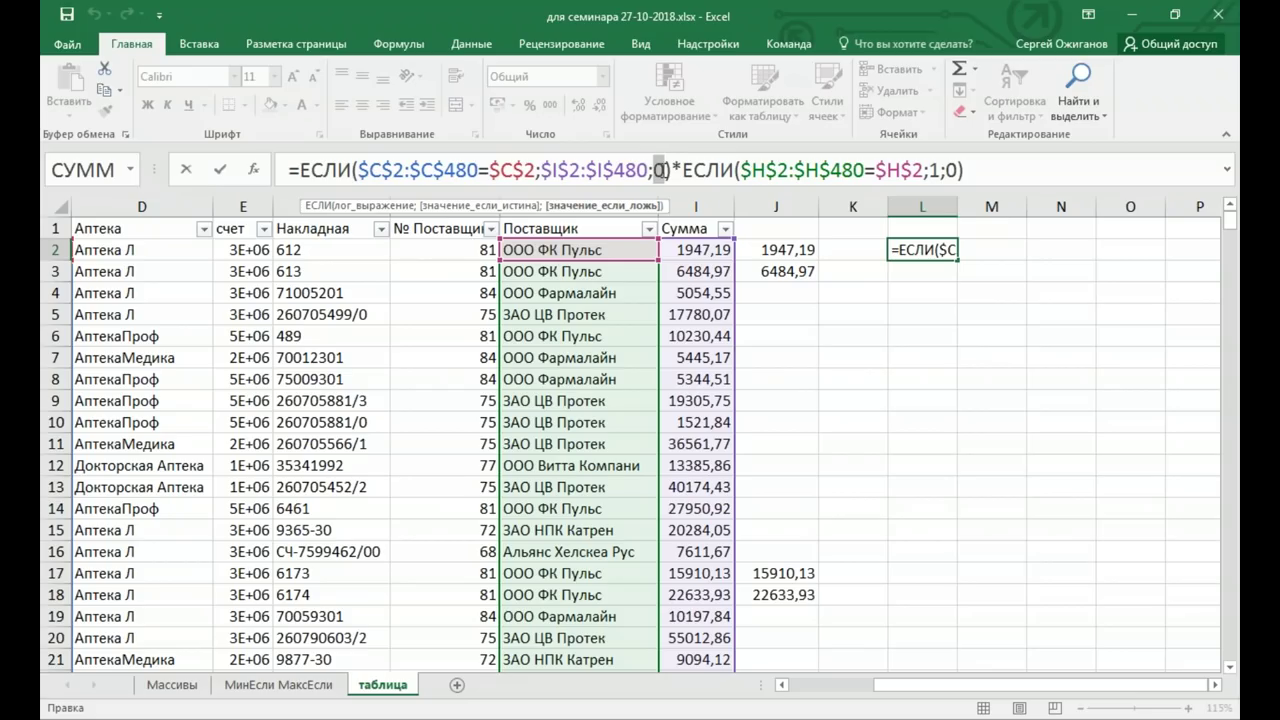
pyautogui.press('BackSpace')
pyautogui.press('BackSpace')
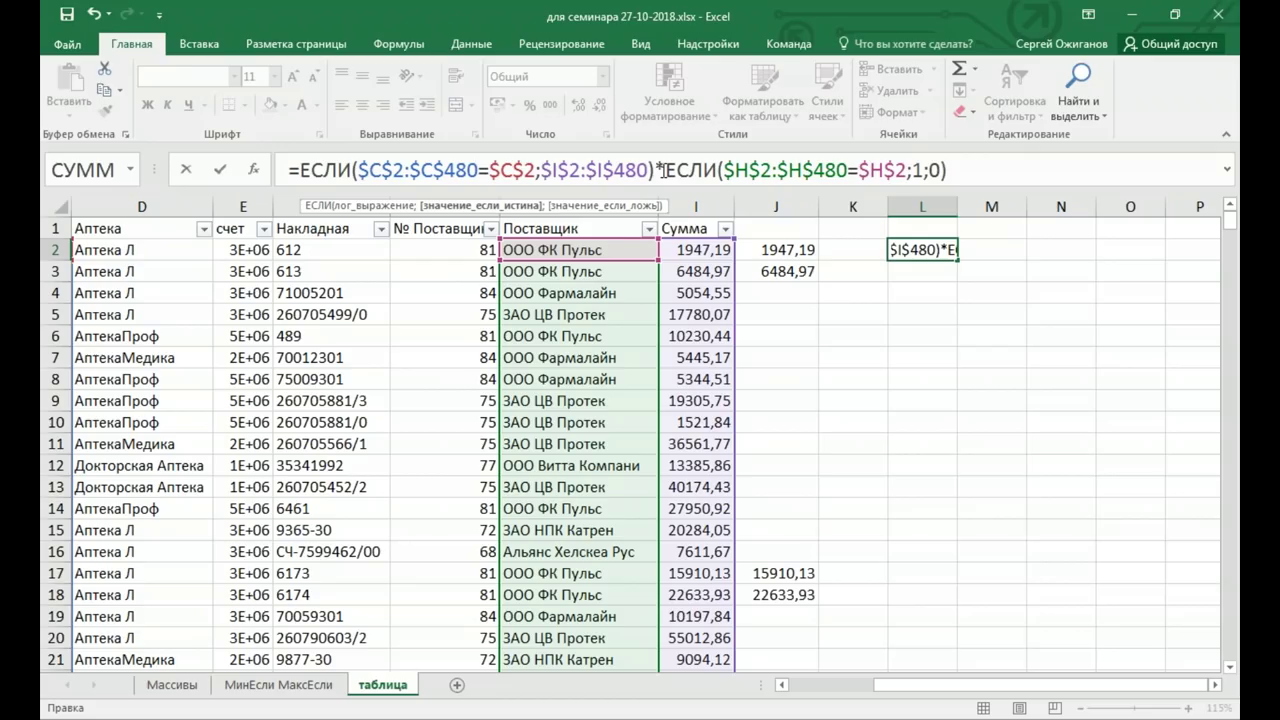
pyautogui.hotkey('ctrl', 'shift', 'Return')
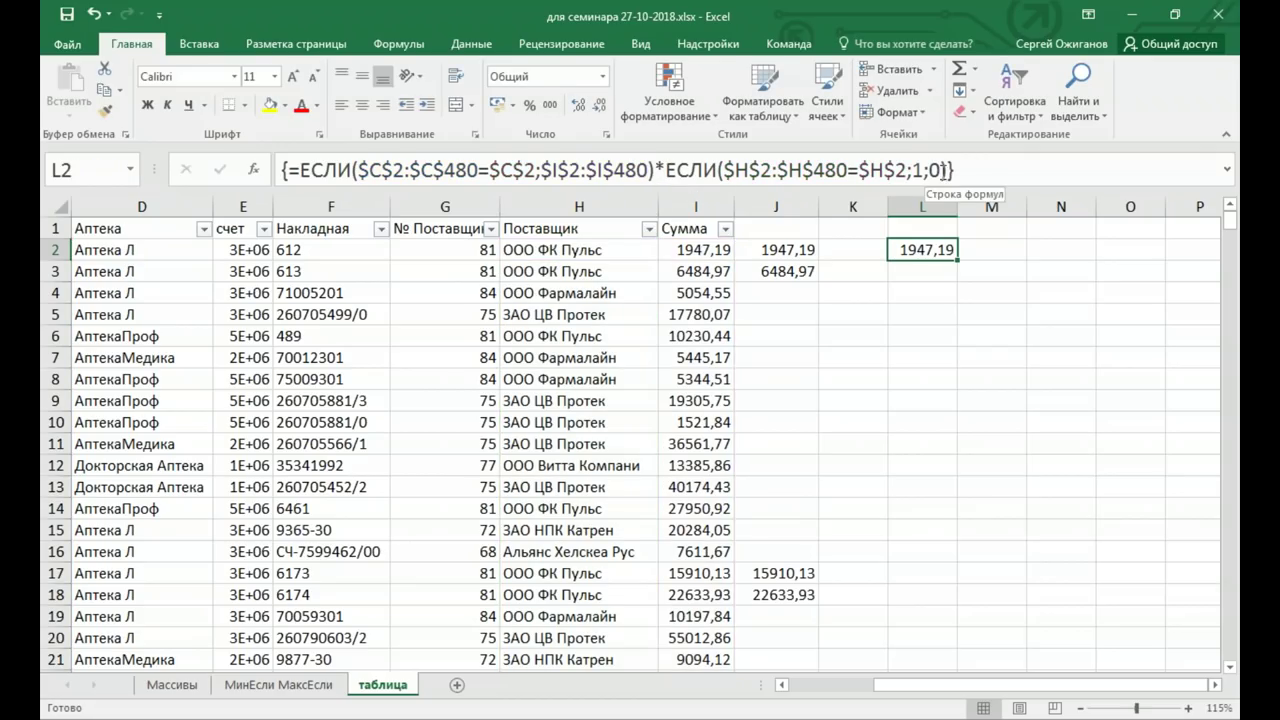
pyautogui.click(944, 171)
# Make the second ЕСЛИ return just ;1 and re-enter L2 as an array formula
pyautogui.press('BackSpace')
pyautogui.press('BackSpace')
pyautogui.press('BackSpace')
pyautogui.press('BackSpace')
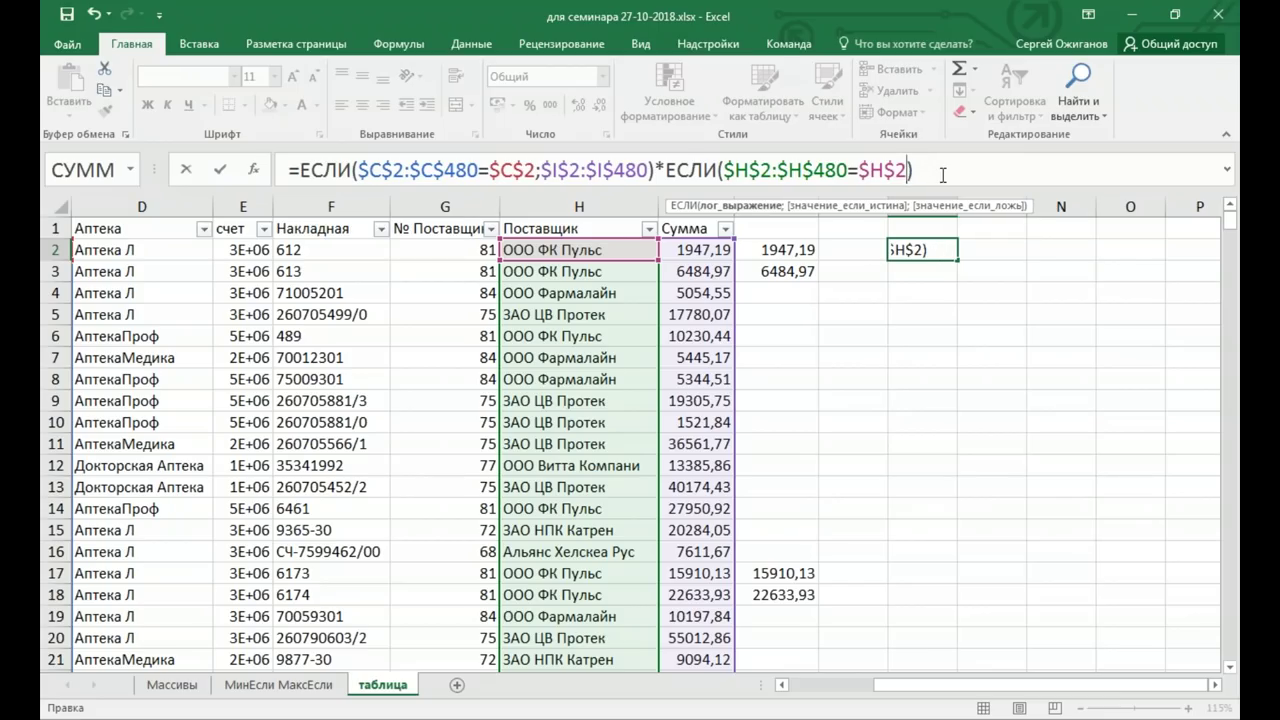
pyautogui.write(';1')
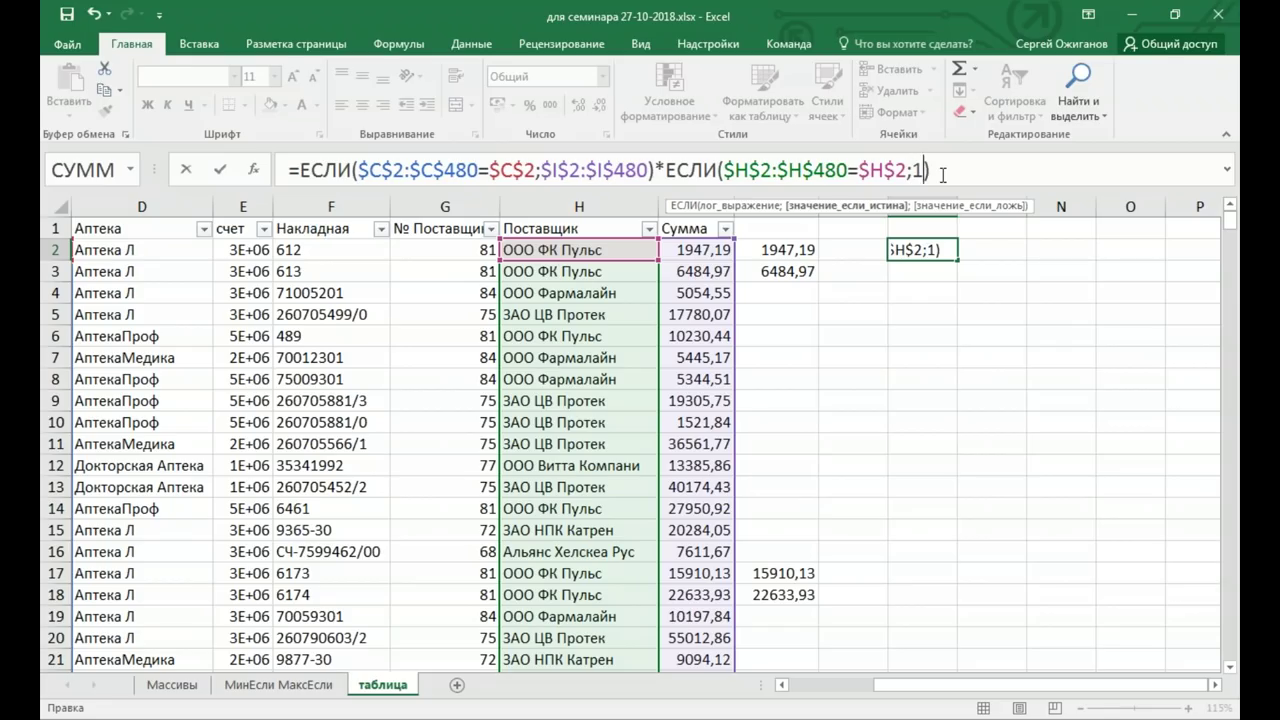
pyautogui.hotkey('ctrl', 'shift', 'Return')
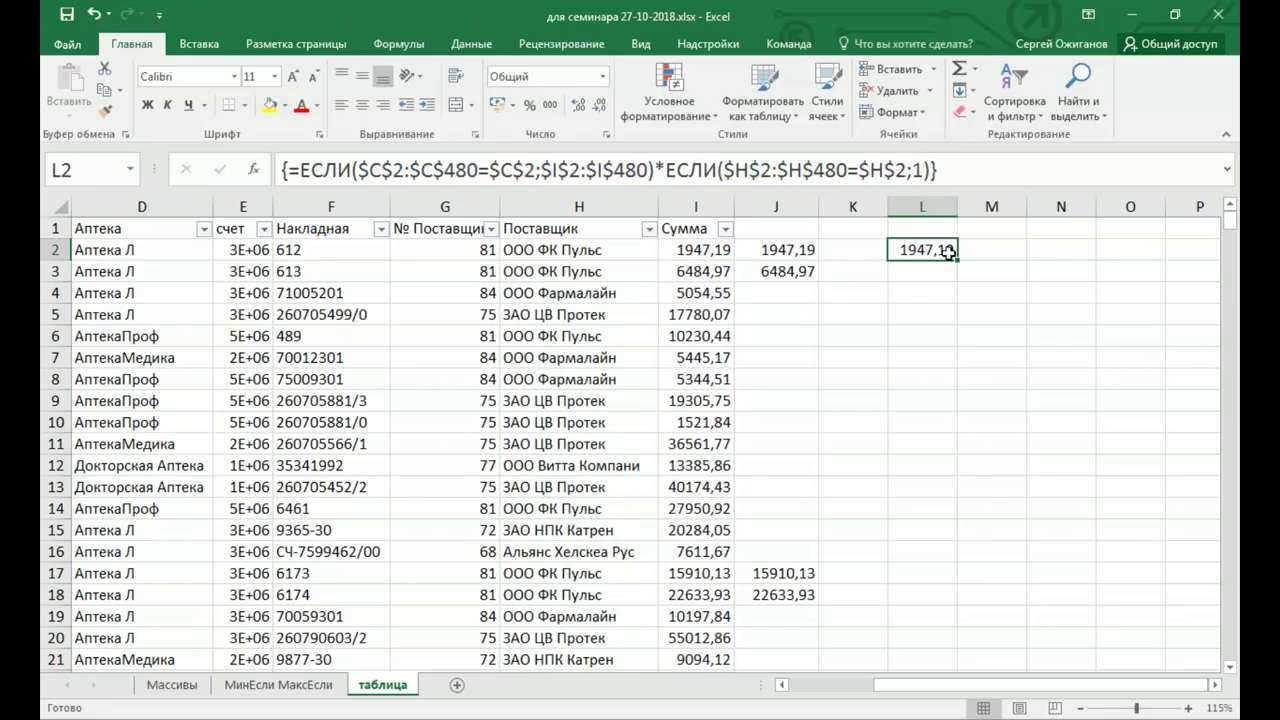
# Fill L2's formula down to L13, then clear L3:L13 so only L2 keeps it
pyautogui.moveTo(960, 260); pyautogui.dragTo(950, 494)
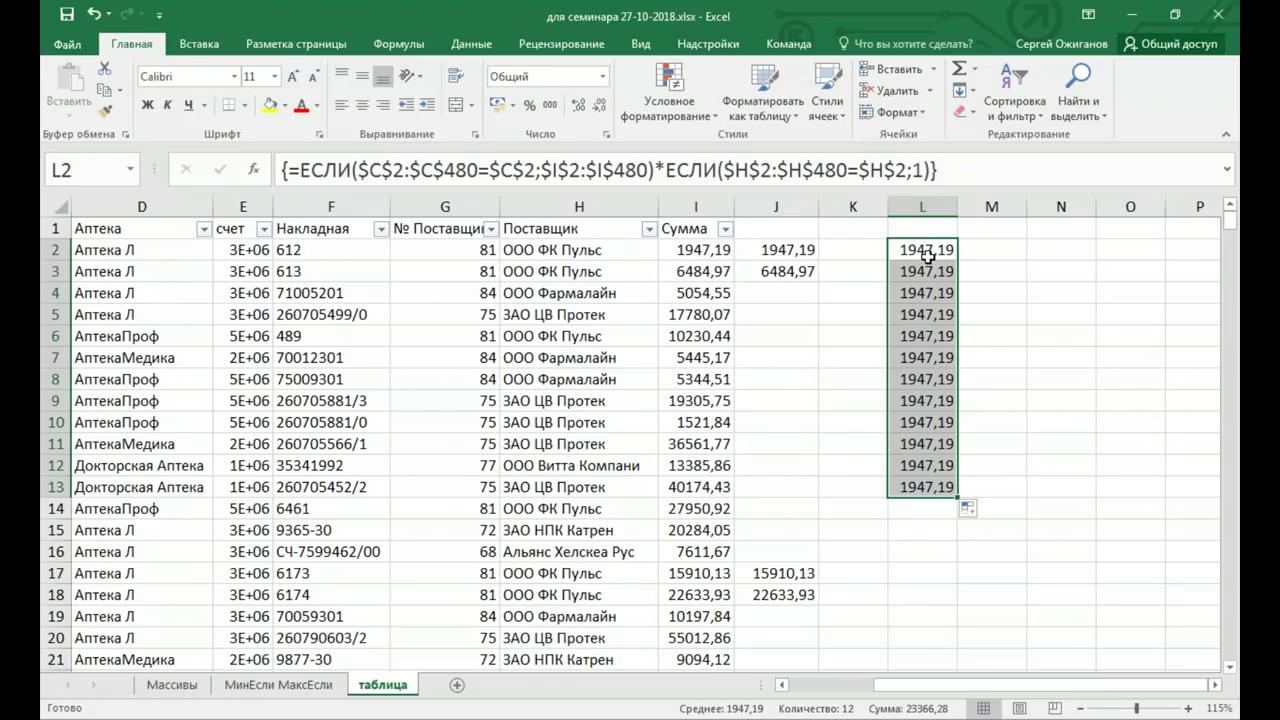
pyautogui.click(936, 254)
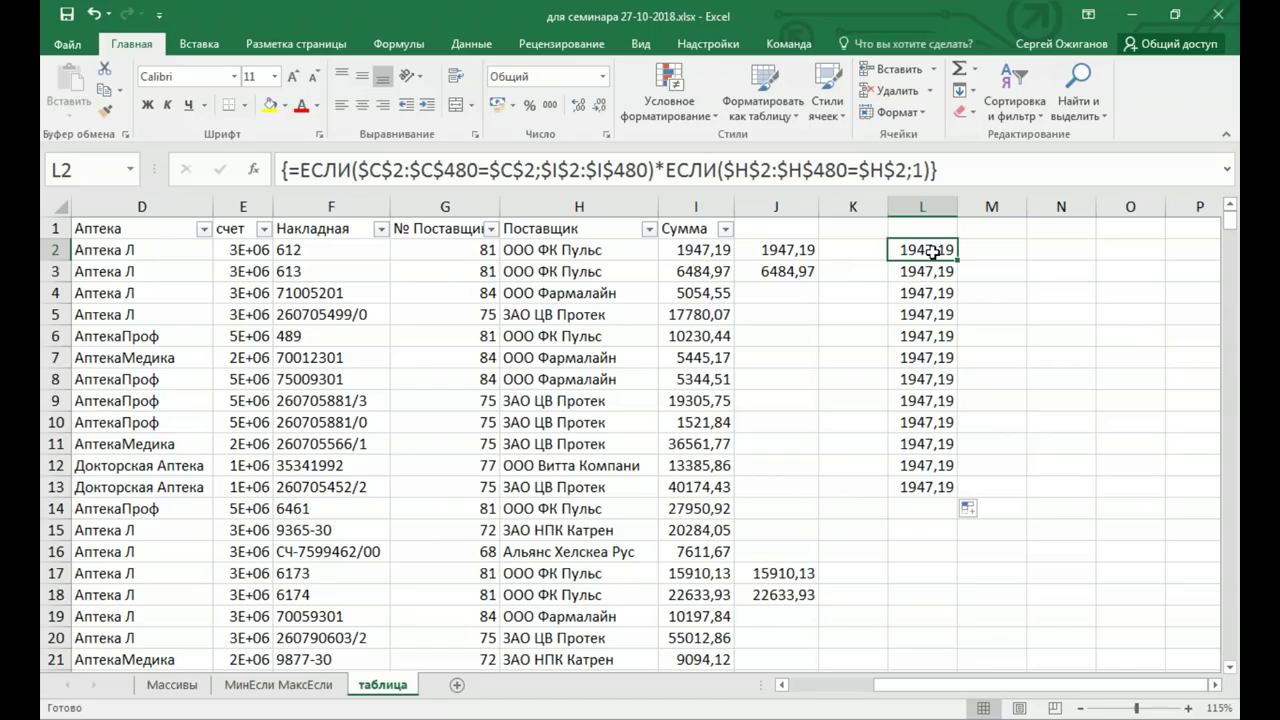
pyautogui.moveTo(922, 276); pyautogui.dragTo(957, 535)
pyautogui.press('Delete')
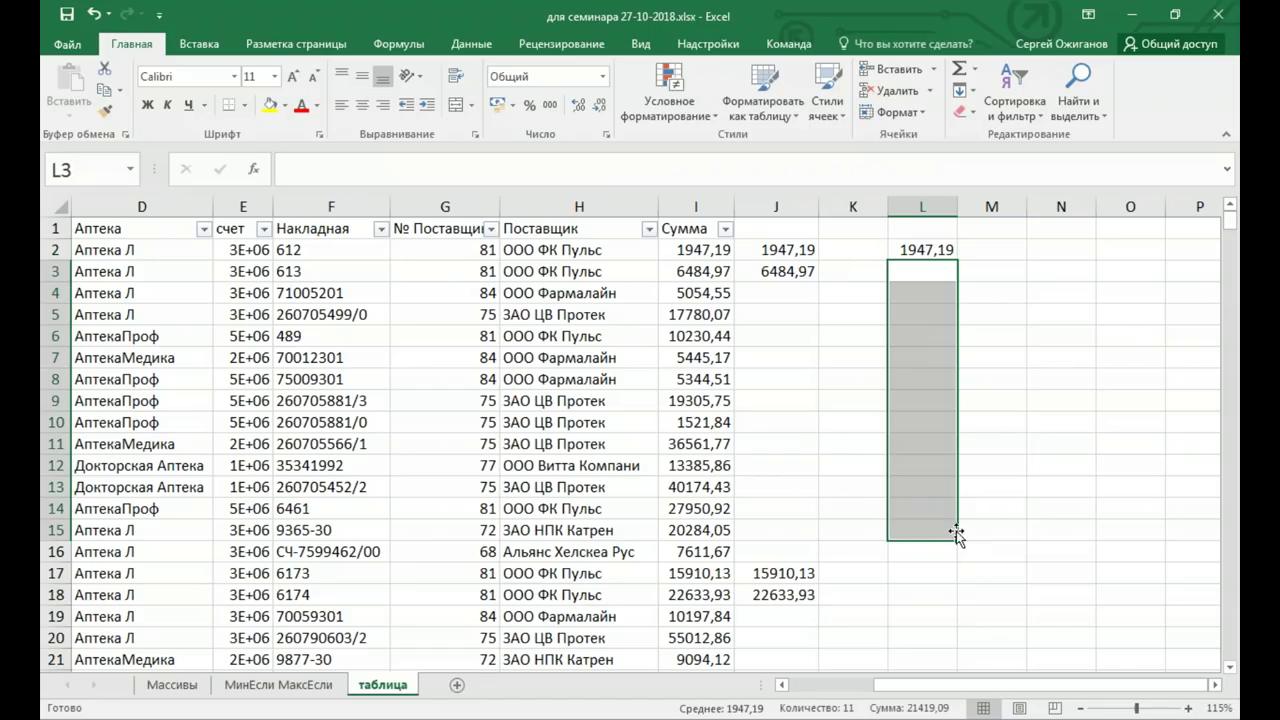
pyautogui.click(928, 254)
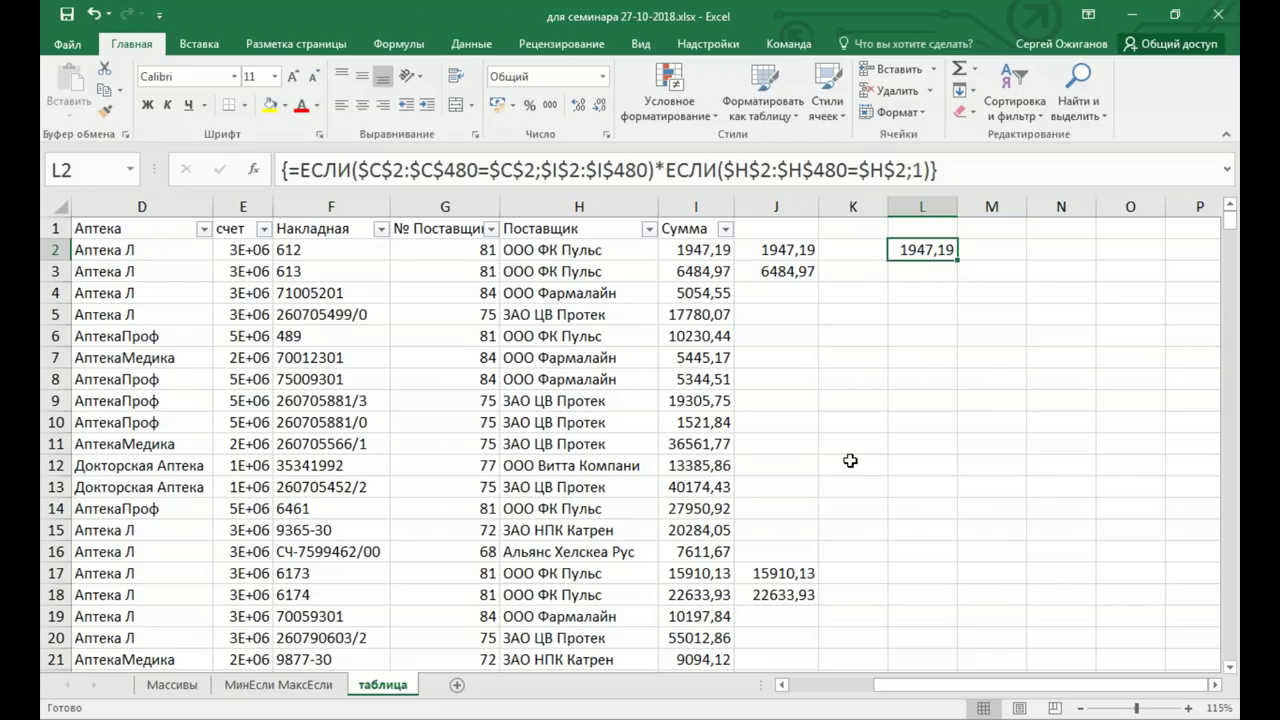
pyautogui.click(925, 277)
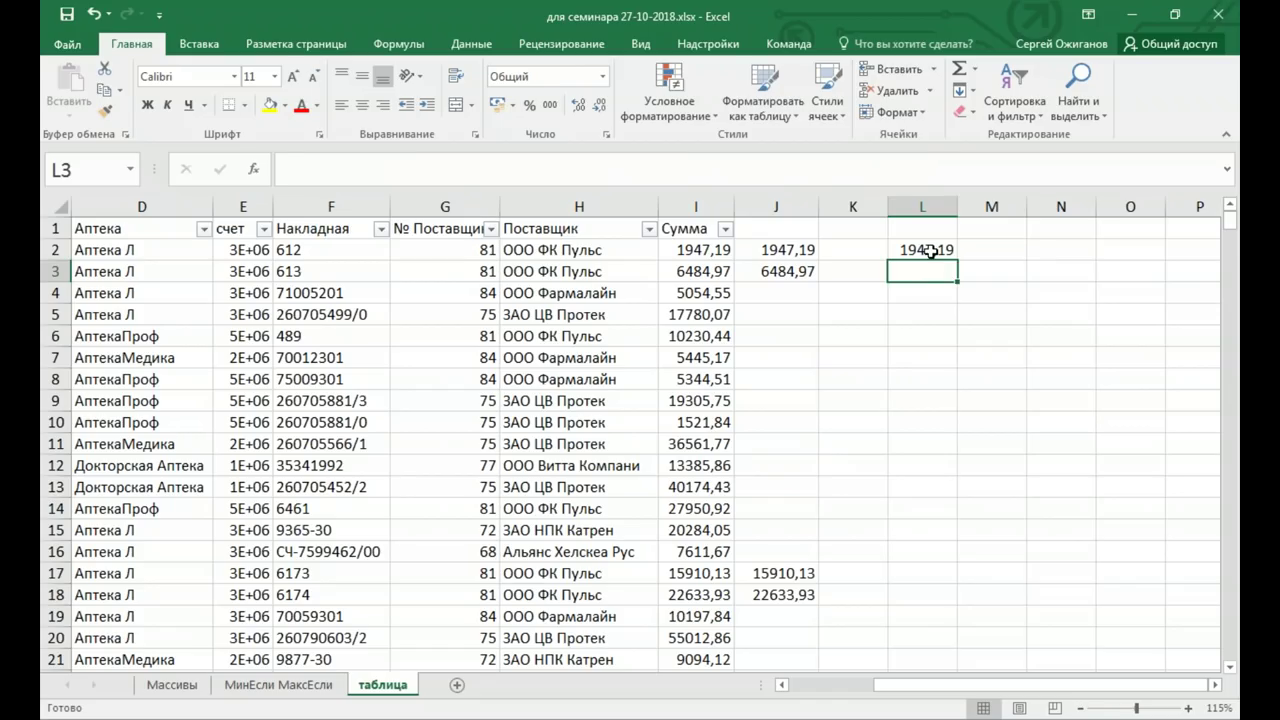
pyautogui.click(927, 251)
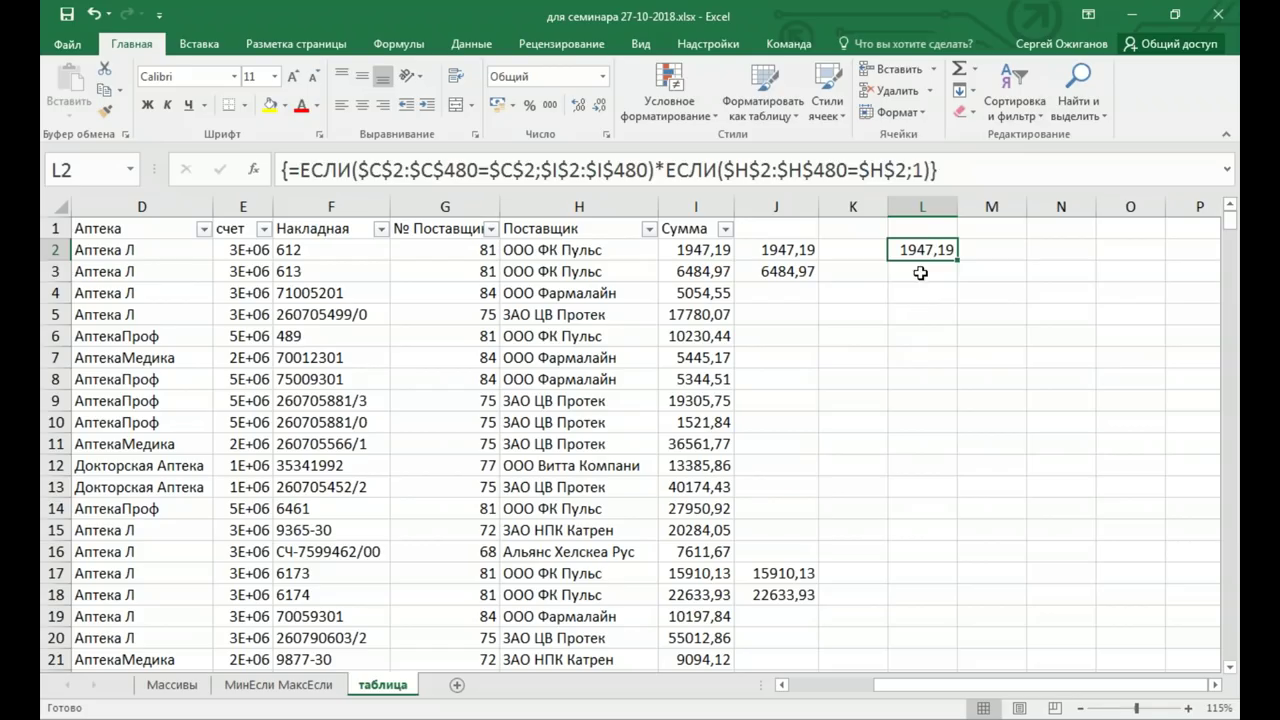
pyautogui.click(918, 274)
pyautogui.click(932, 231)
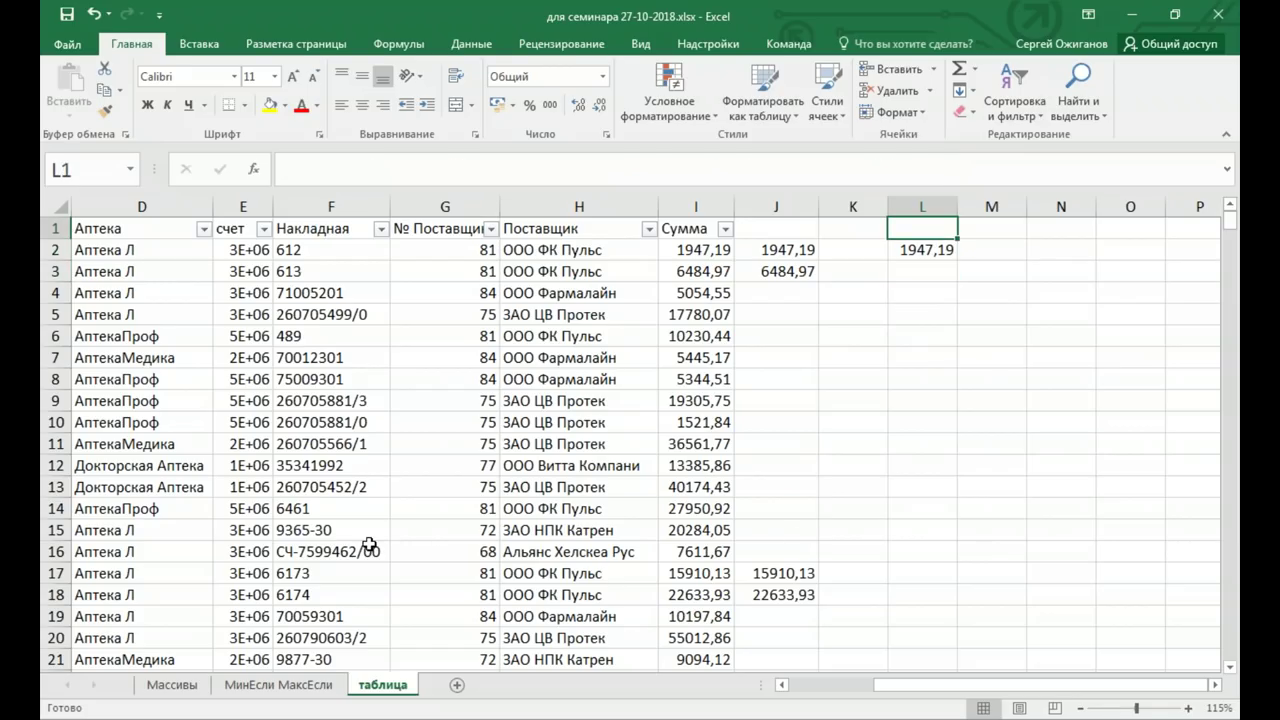
pyautogui.click(280, 685)
pyautogui.click(382, 685)
pyautogui.click(974, 366)
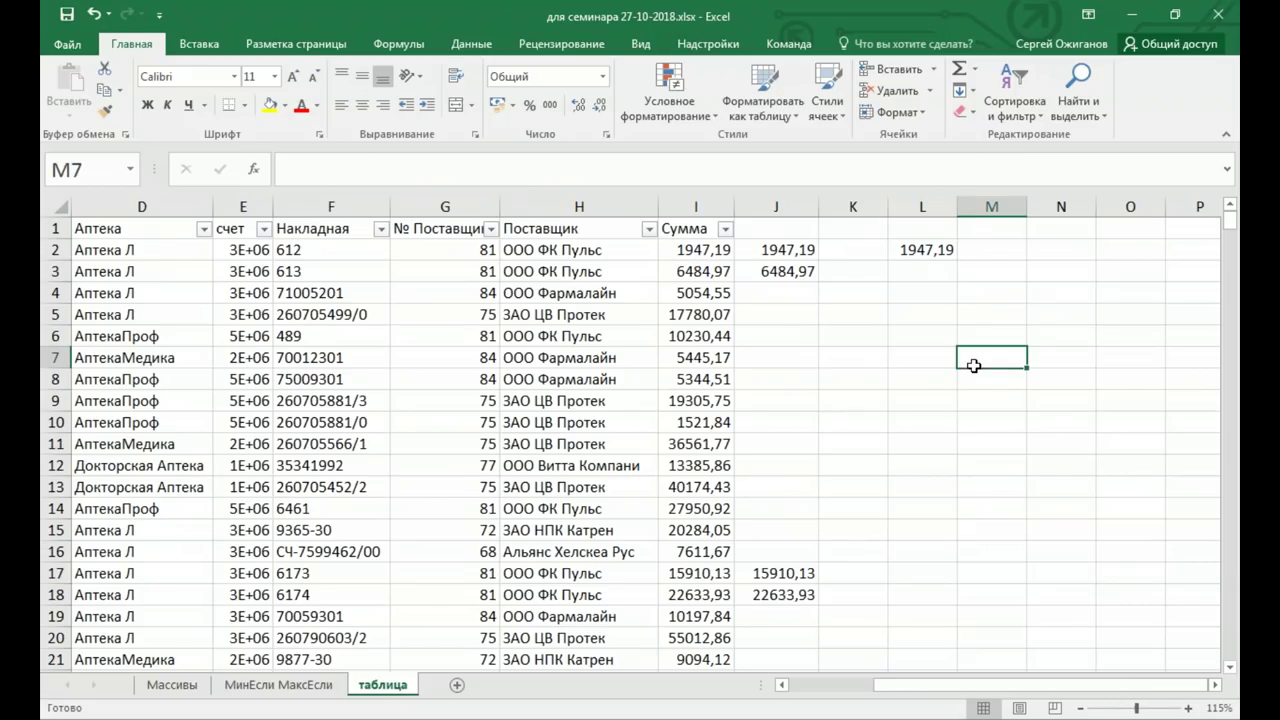
pyautogui.click(922, 250)
pyautogui.click(178, 688)
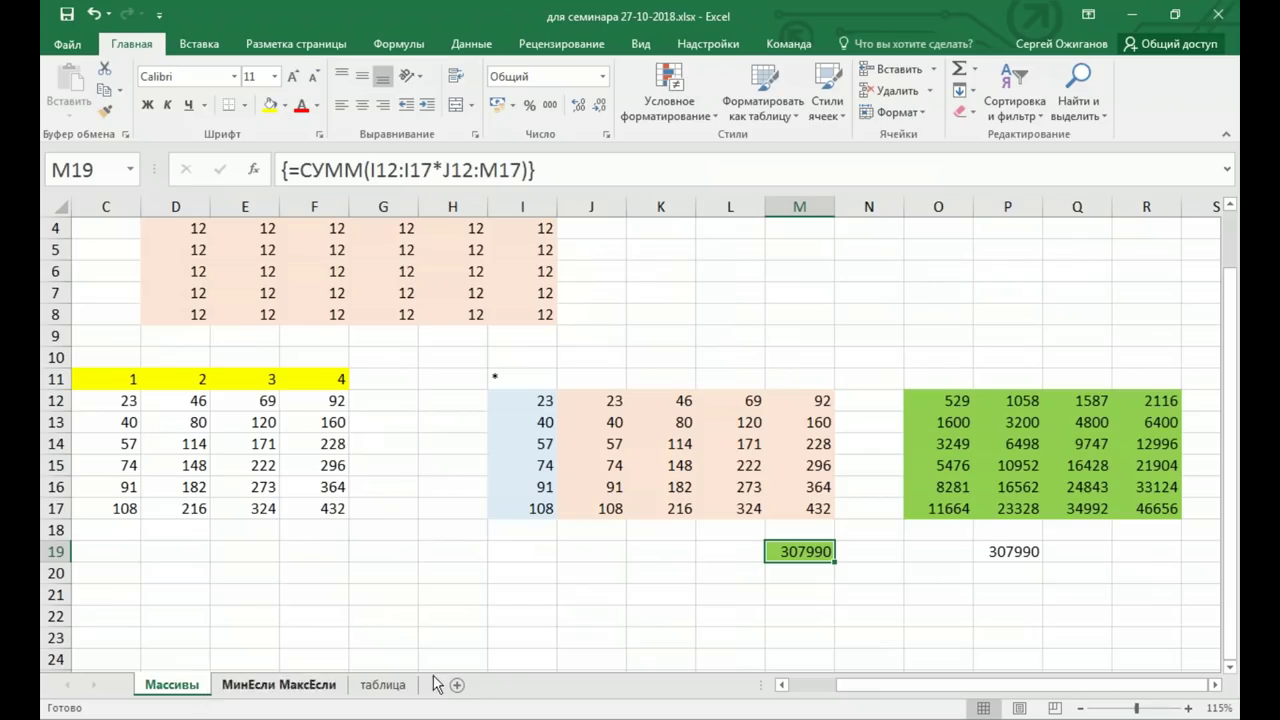
pyautogui.click(282, 686)
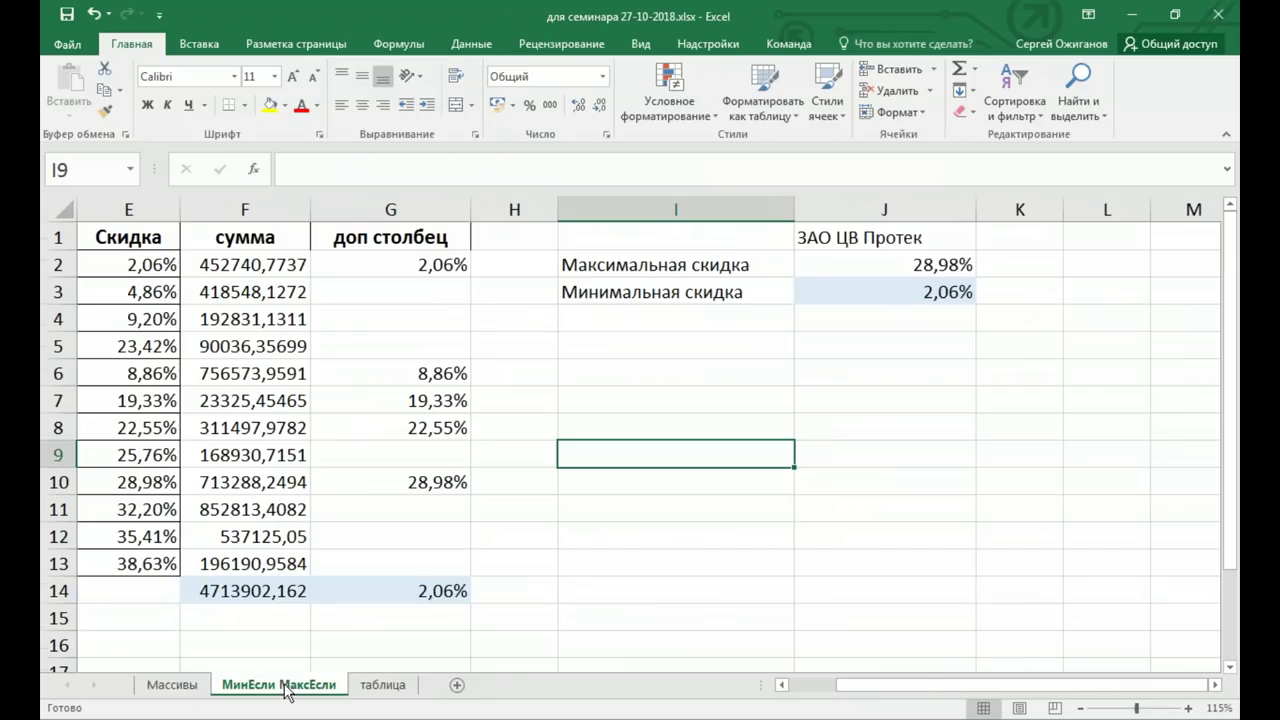
pyautogui.click(845, 263)
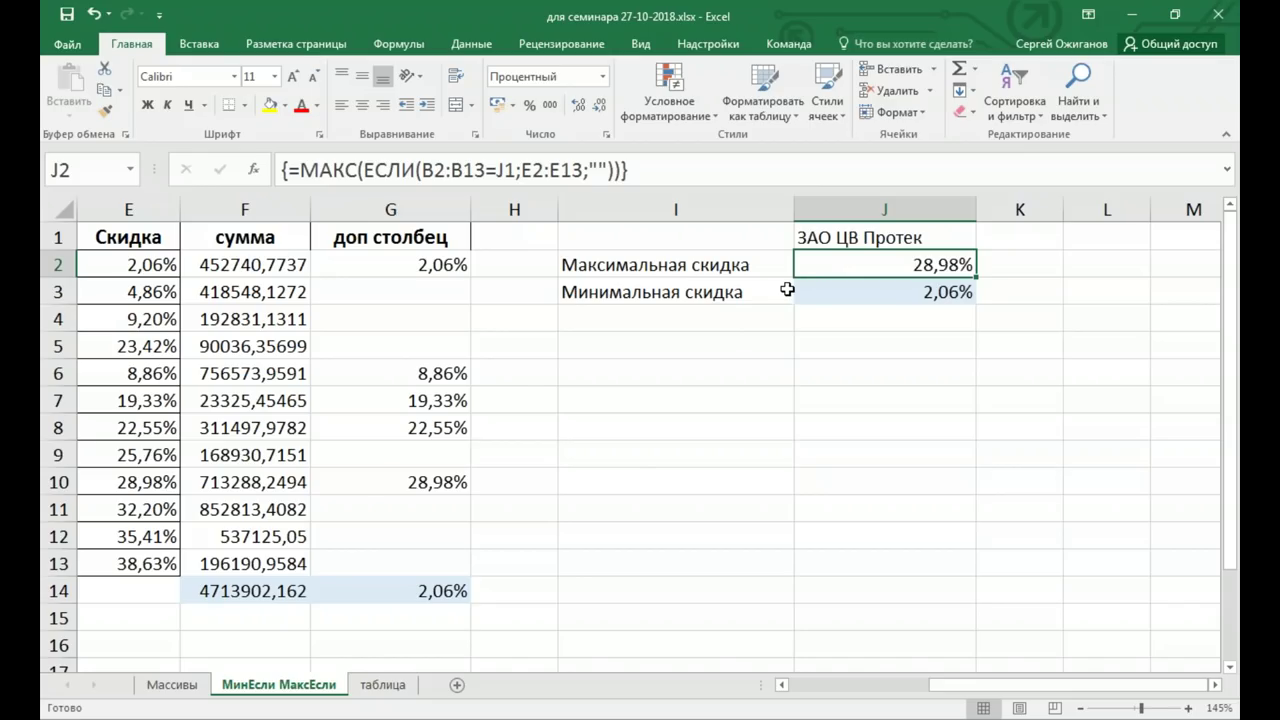
pyautogui.click(383, 685)
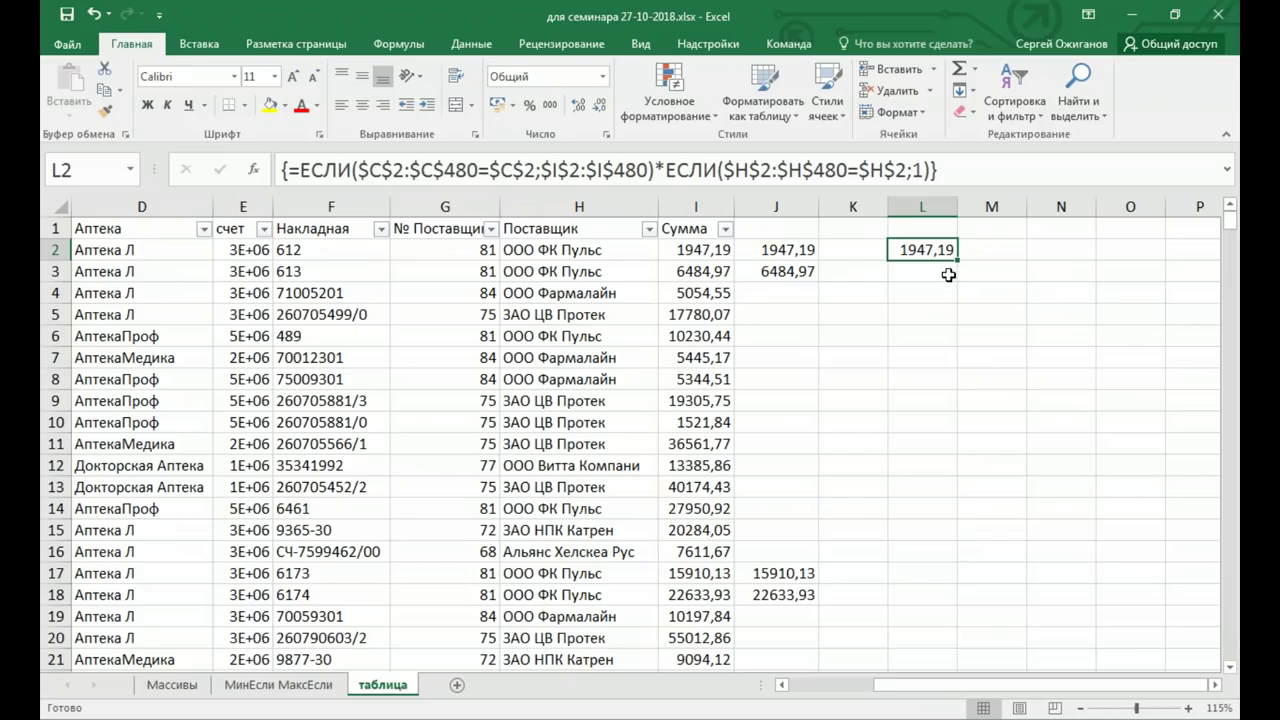
pyautogui.click(935, 271)
# Change L2's formula to add the two ЕСЛИ results, with 0 as the second's value
pyautogui.press('Up')
pyautogui.click(661, 170)
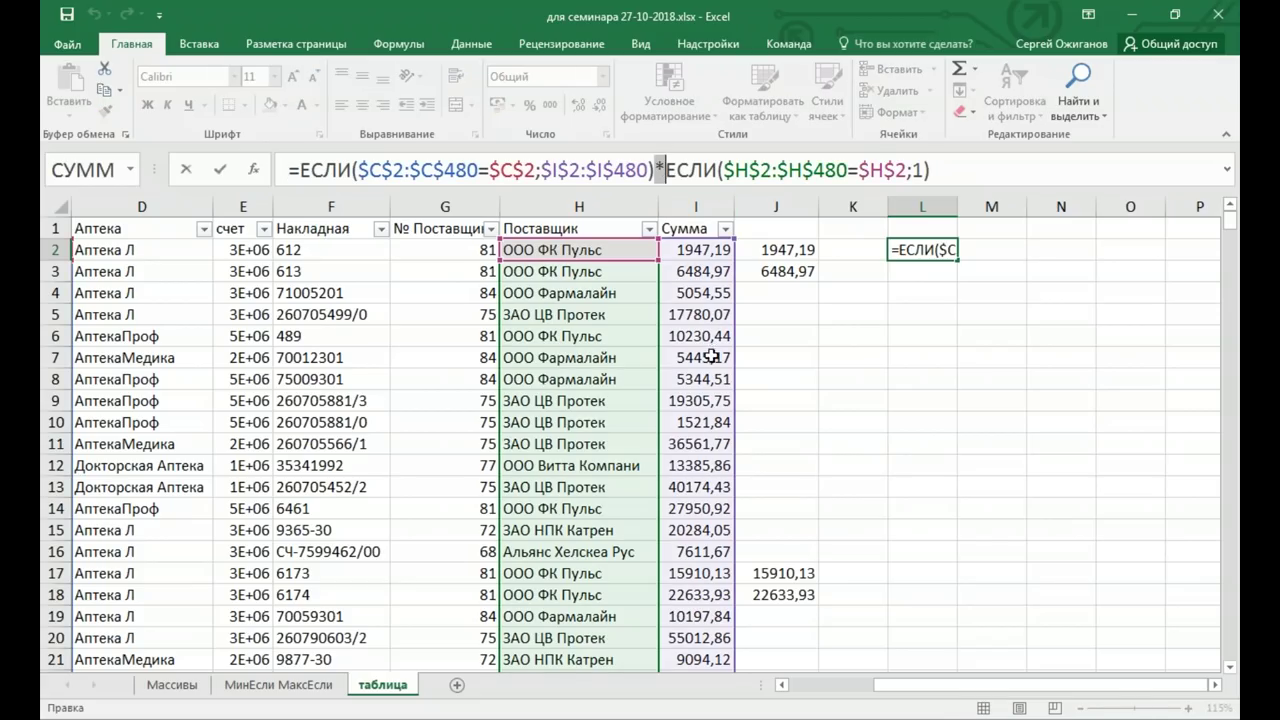
pyautogui.write('+')
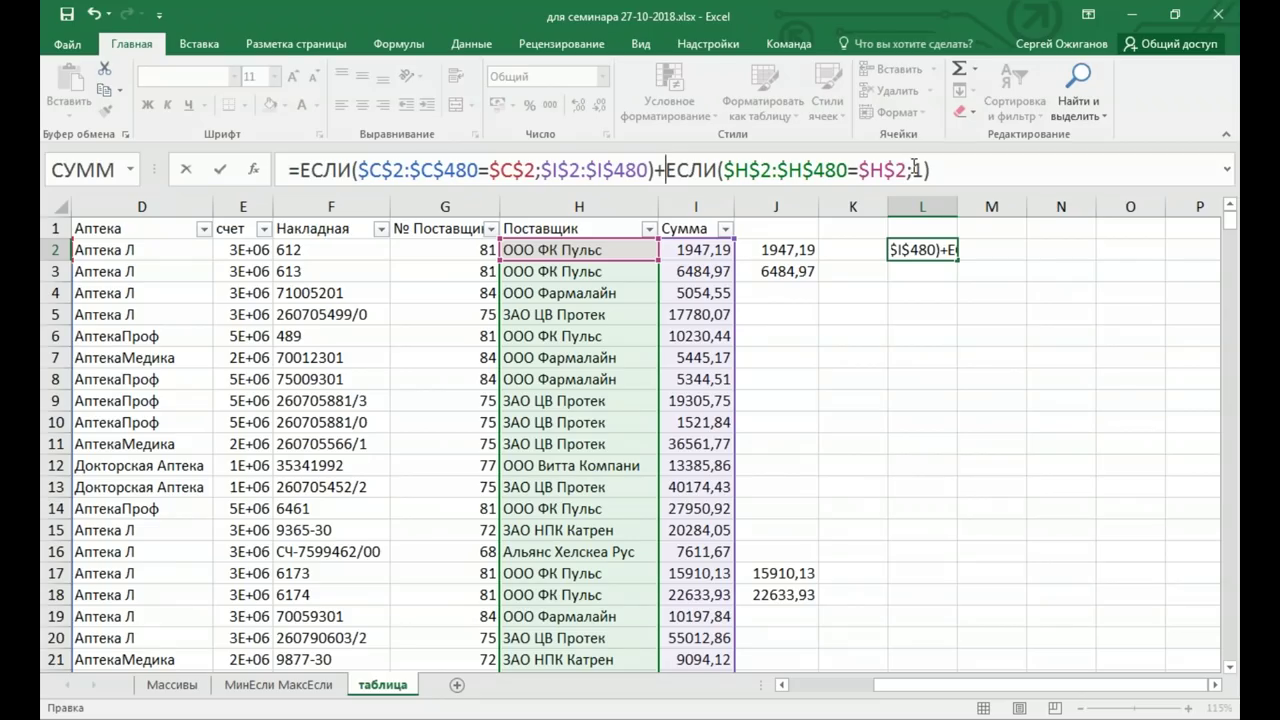
pyautogui.doubleClick(918, 172)
pyautogui.write(')')
pyautogui.write('0')
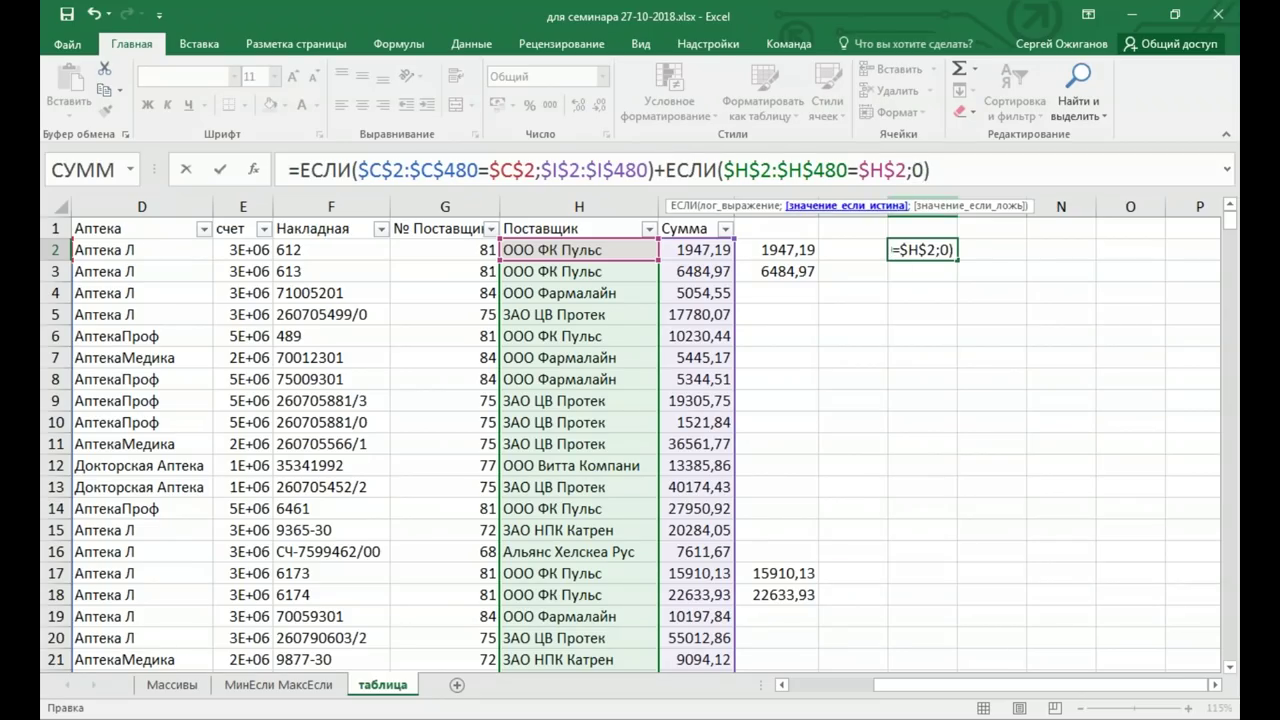
pyautogui.hotkey('ctrl', 'Return')
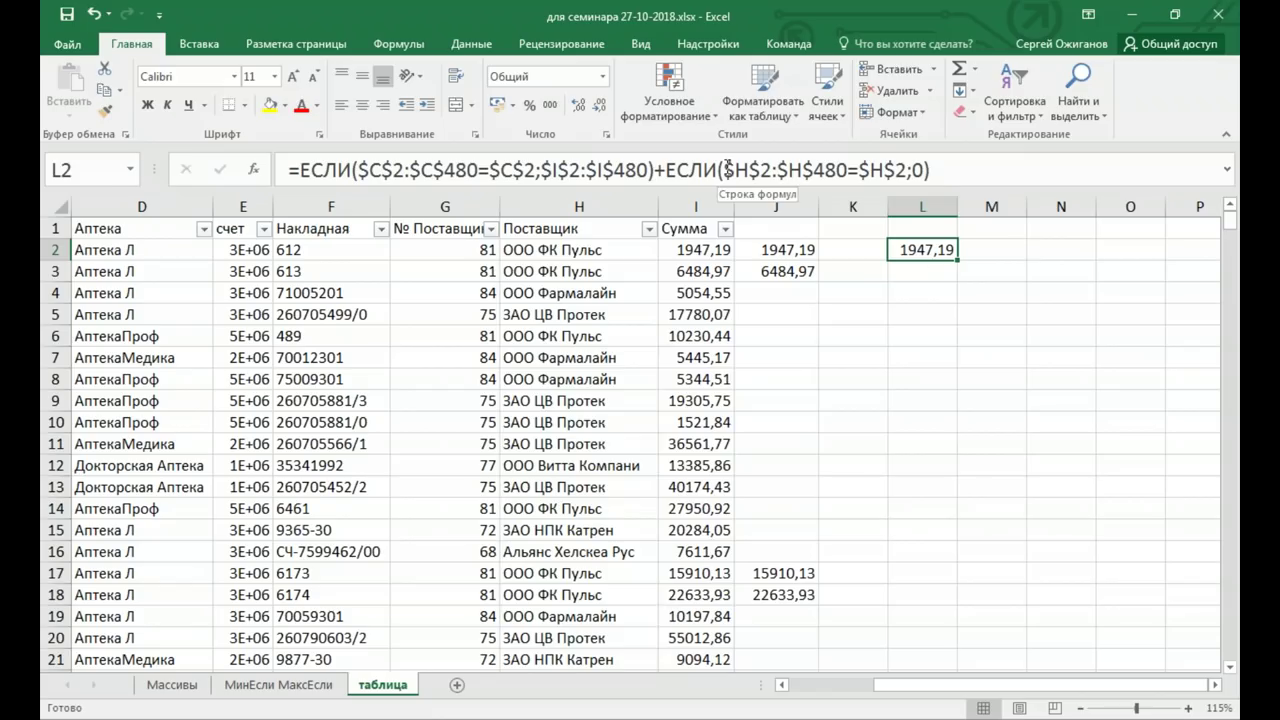
# Make the H2:H480 and C2:C480 ranges in L2's formula relative with F4
pyautogui.click(724, 165)
pyautogui.moveTo(724, 167); pyautogui.dragTo(848, 170)
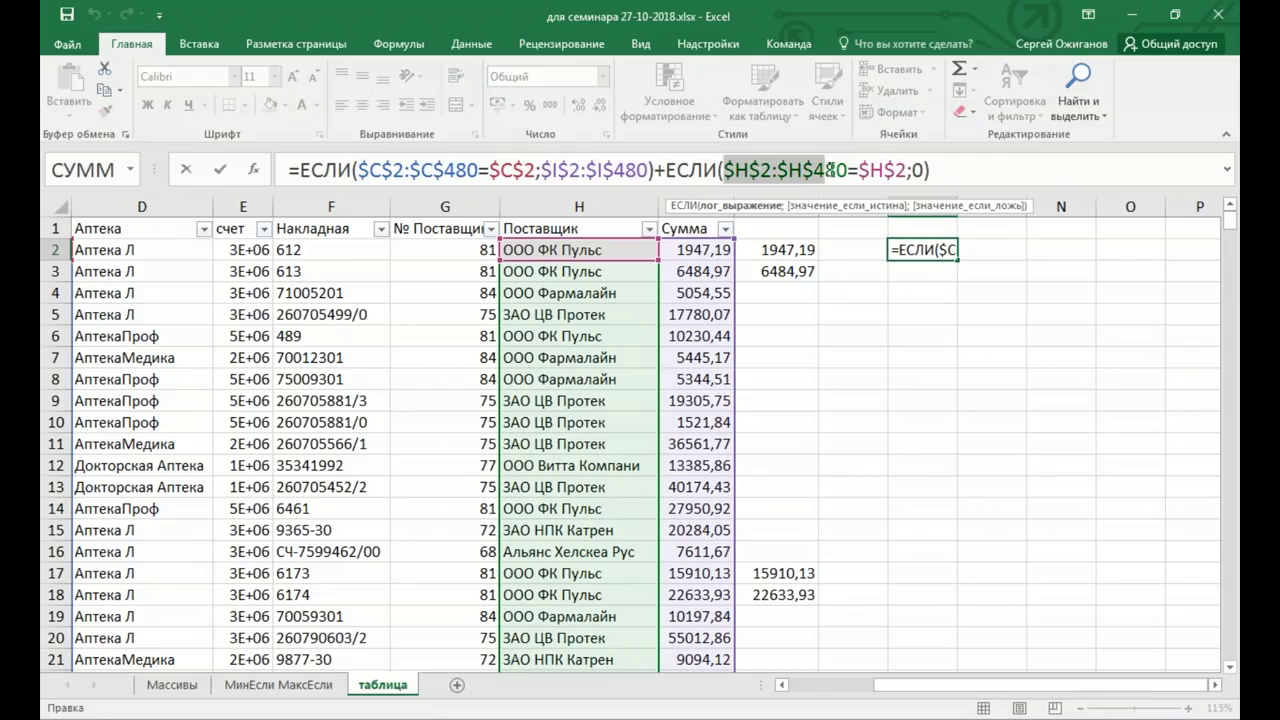
pyautogui.press('F4')
pyautogui.press('F4')
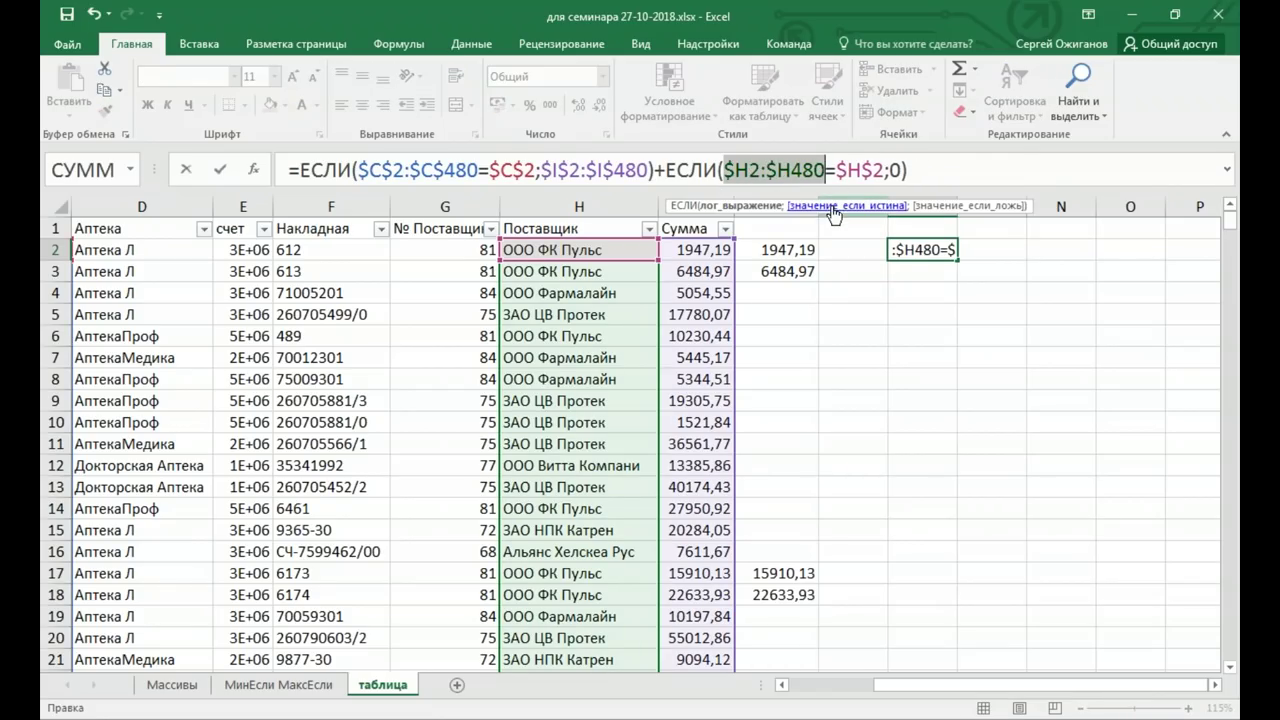
pyautogui.press('F4')
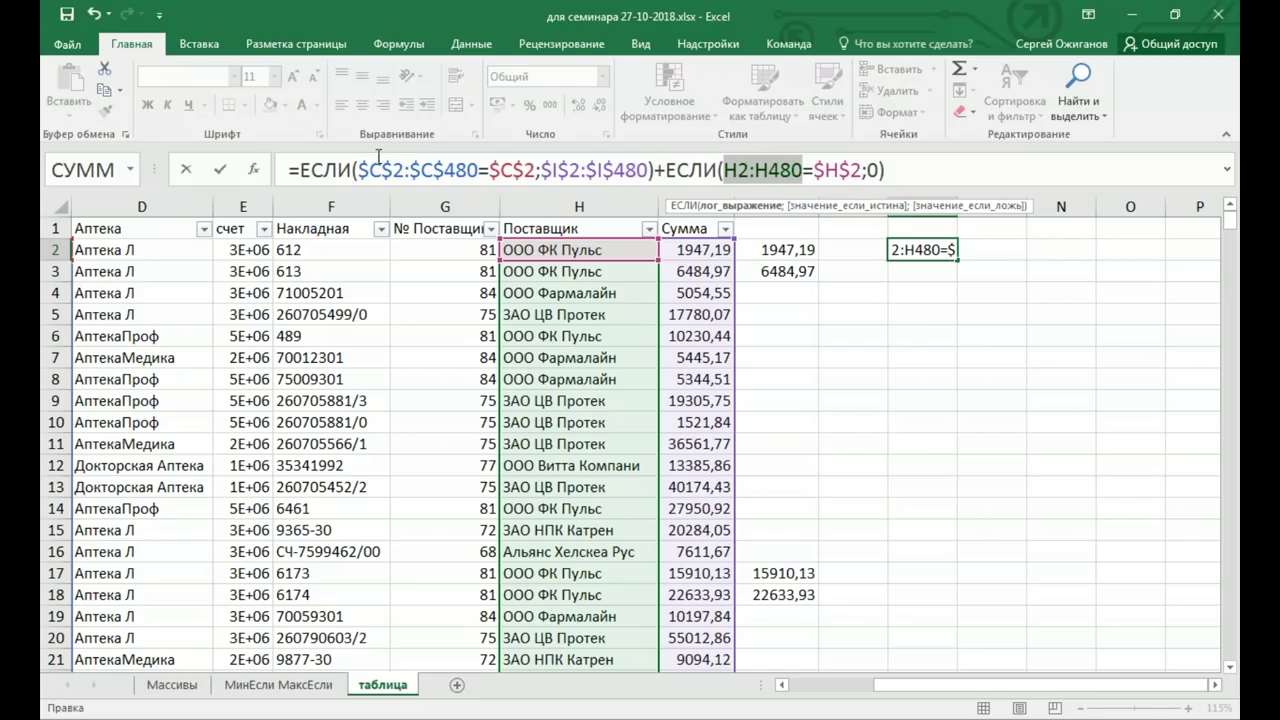
pyautogui.moveTo(360, 170); pyautogui.dragTo(480, 170)
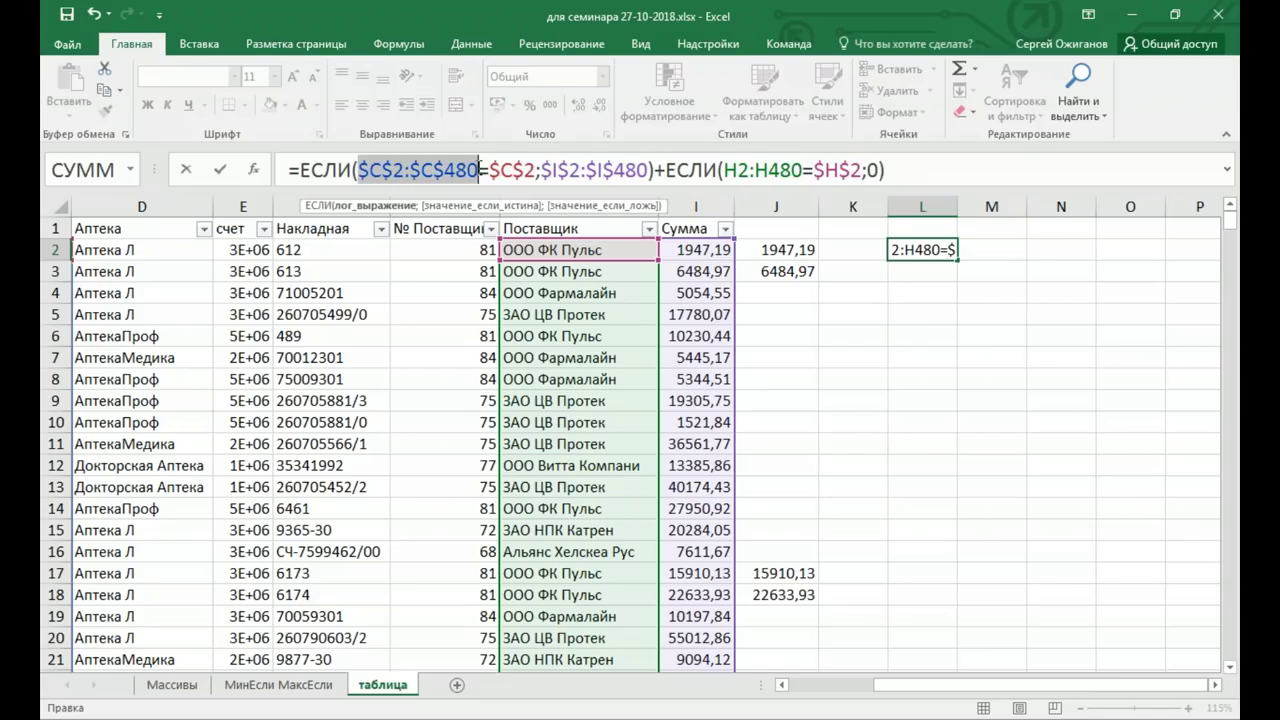
pyautogui.press('F4')
pyautogui.press('F4')
pyautogui.press('F4')
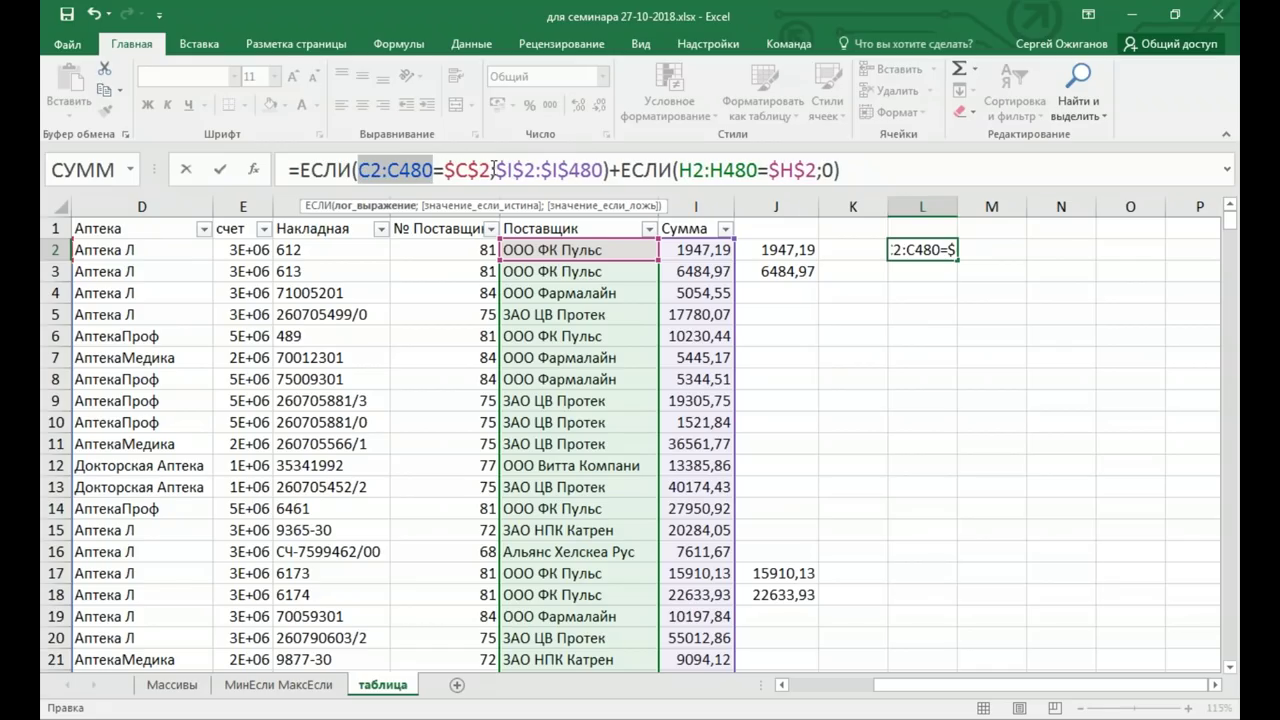
# Make the I2:I480 range relative and fill L2's formula down column L to row 480
pyautogui.moveTo(497, 170); pyautogui.dragTo(606, 170)
pyautogui.press('F4')
pyautogui.press('F4')
pyautogui.press('F4')
pyautogui.hotkey('ctrl', 'Return')
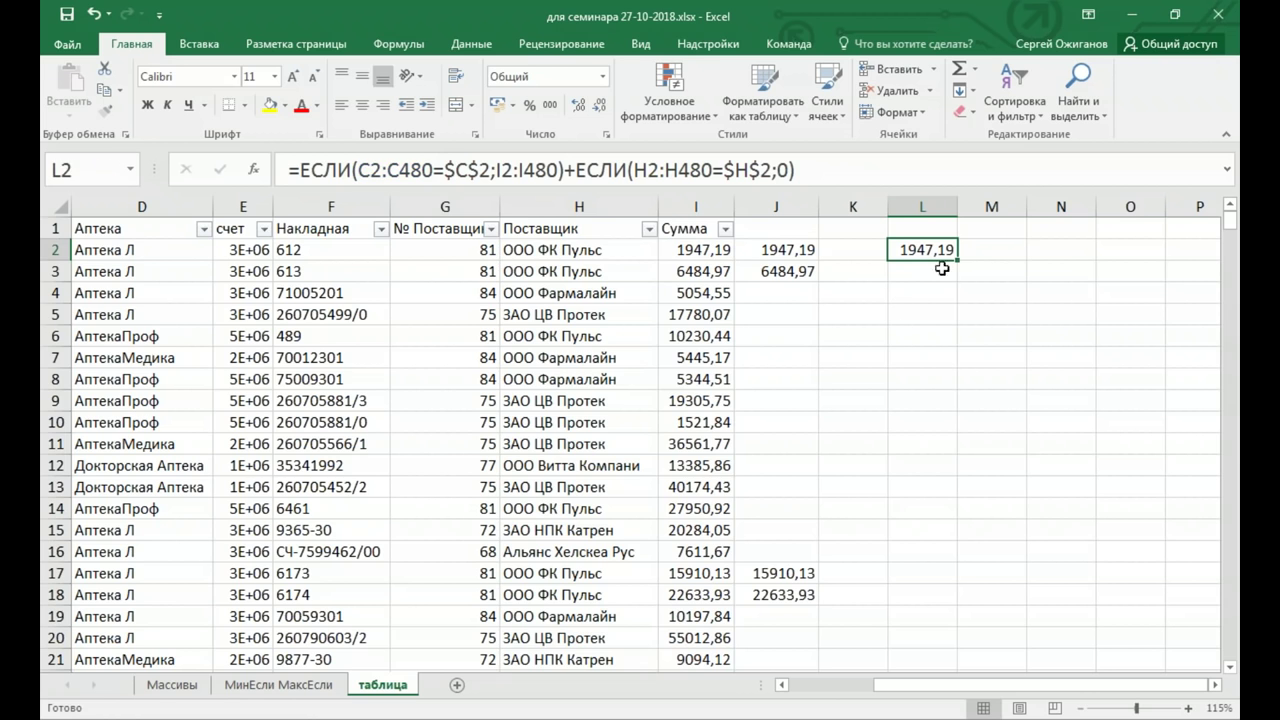
pyautogui.moveTo(950, 268)
pyautogui.mouseDown()
pyautogui.moveTo(969, 714)
pyautogui.moveTo(941, 633)
pyautogui.moveTo(939, 696)
pyautogui.mouseUp()
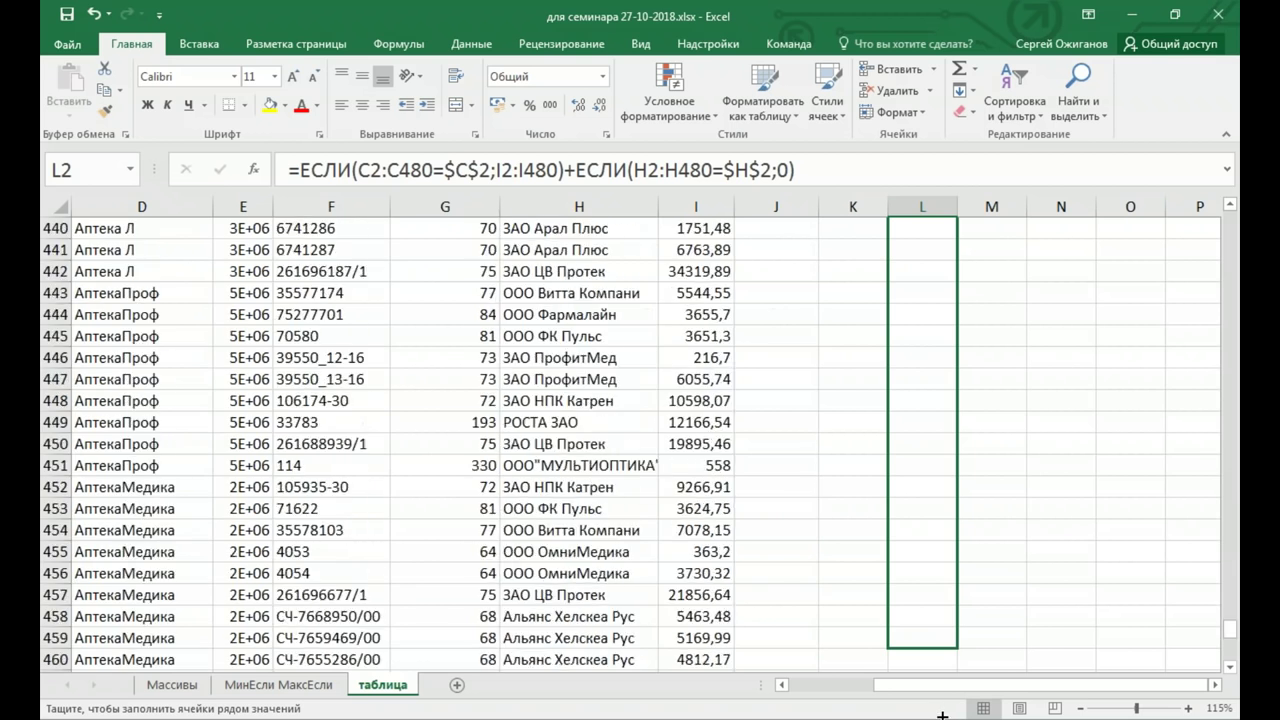
pyautogui.moveTo(939, 696); pyautogui.dragTo(927, 603)
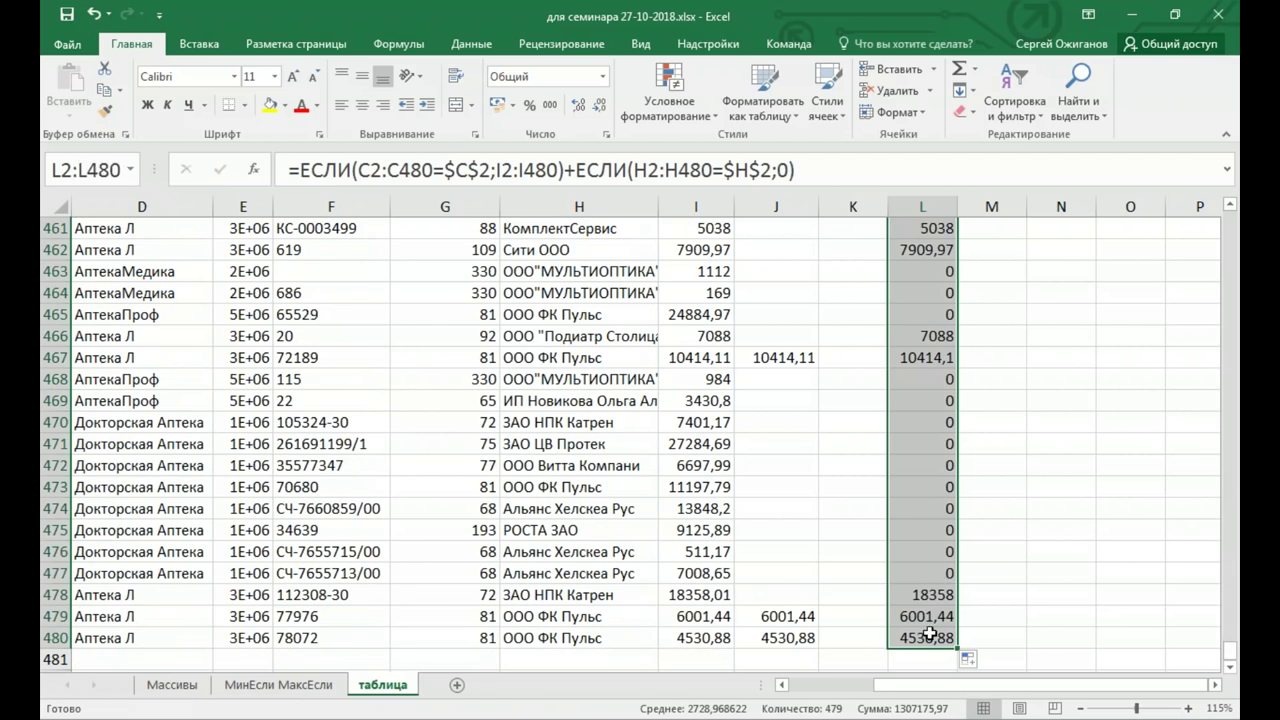
# Scroll through column L's results and return to the top of the table
pyautogui.scroll(7, 933, 490)
pyautogui.scroll(12, 911, 330)
pyautogui.scroll(9, 911, 330)
pyautogui.scroll(14, 913, 334)
pyautogui.scroll(15, 916, 340)
pyautogui.scroll(1, 920, 344)
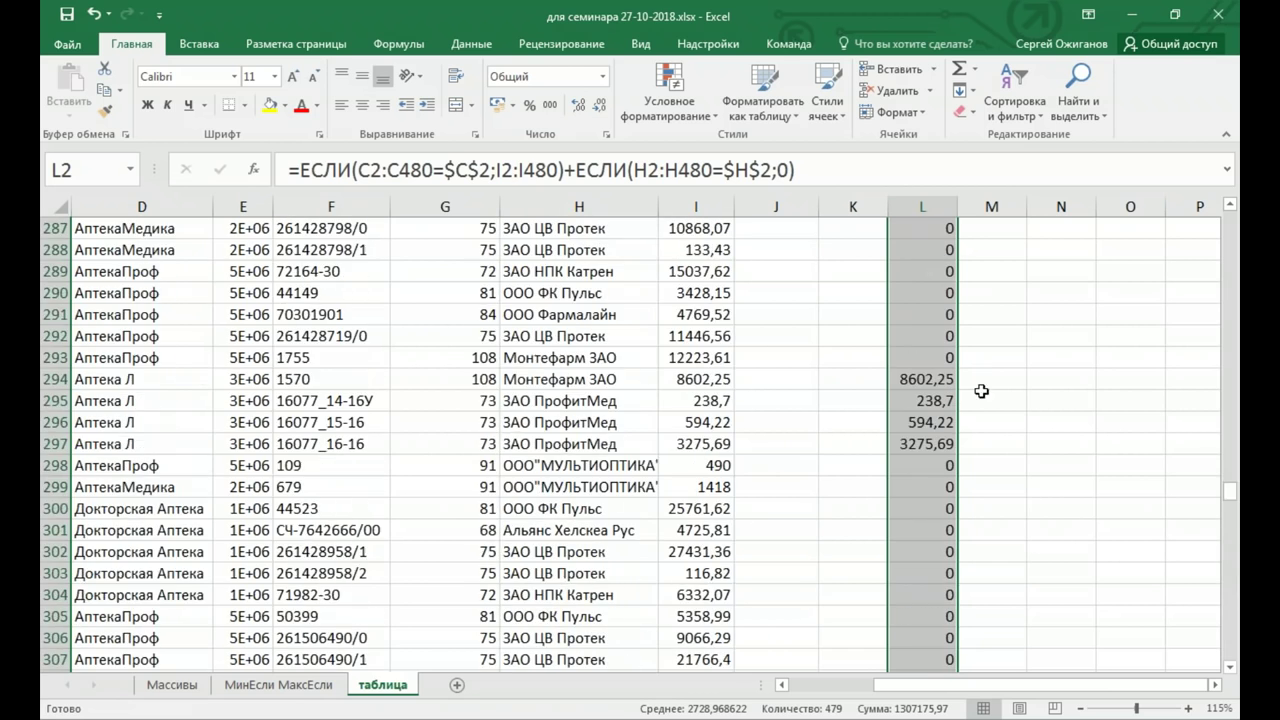
pyautogui.scroll(-10, 920, 344)
pyautogui.scroll(-3, 915, 380)
pyautogui.scroll(4, 912, 395)
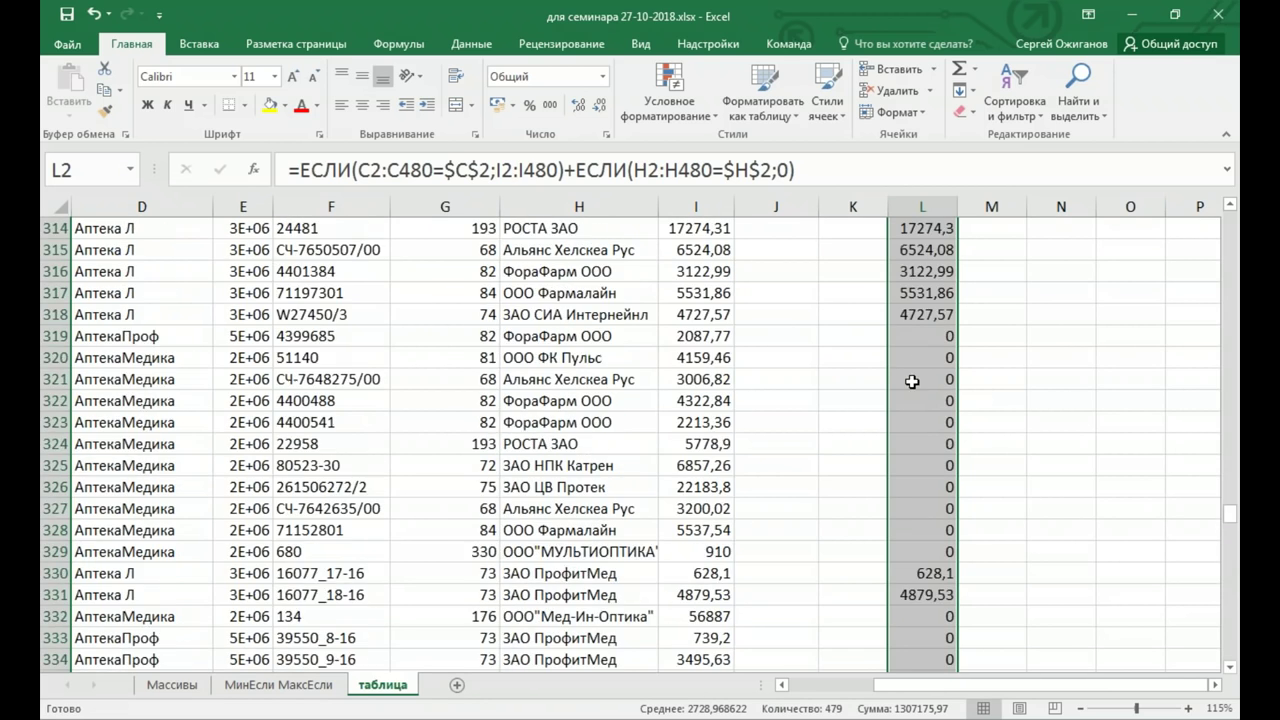
pyautogui.scroll(2, 910, 370)
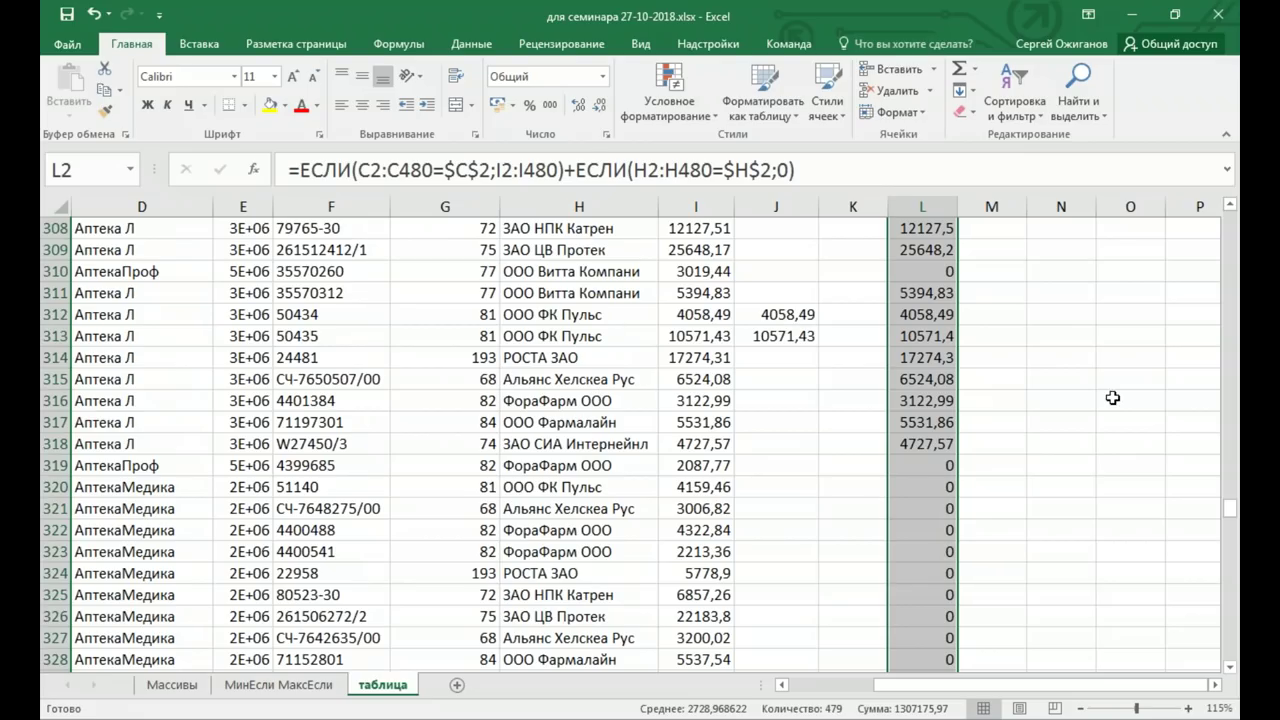
pyautogui.moveTo(1230, 503); pyautogui.dragTo(1230, 220)
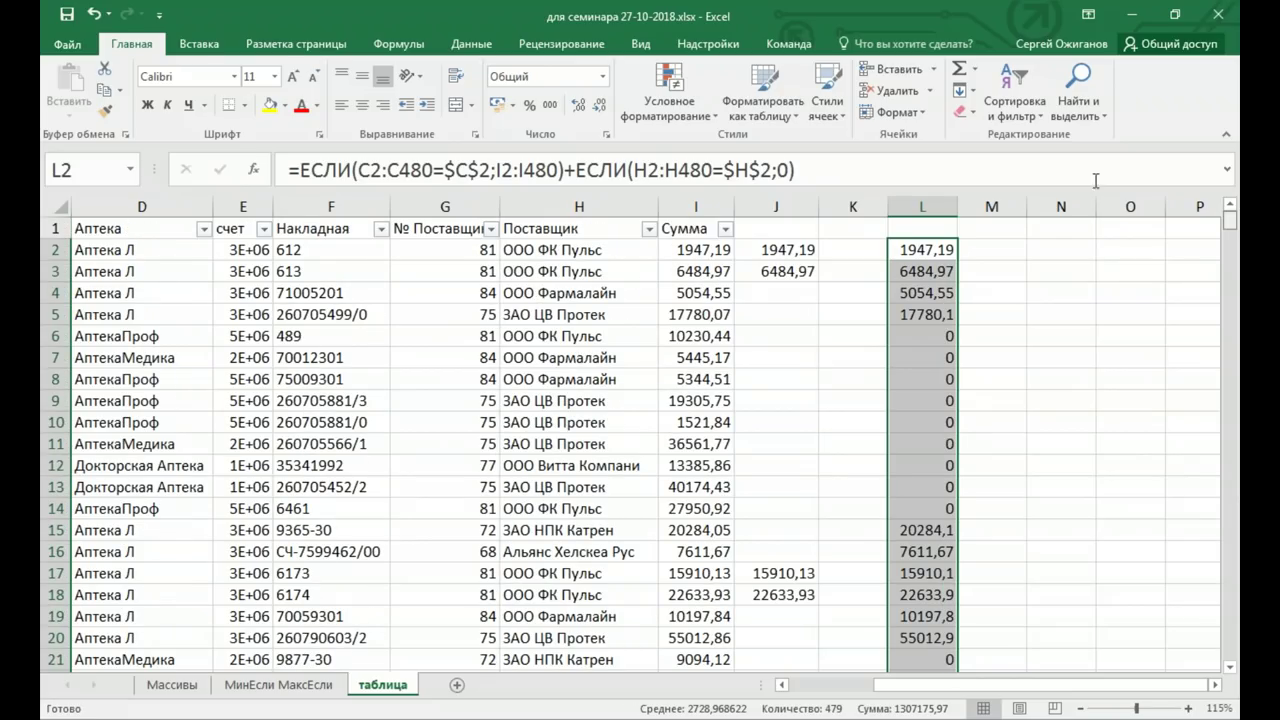
# Multiply the two ЕСЛИ tests in column L and change the second's value from 0 to 1
pyautogui.click(568, 170)
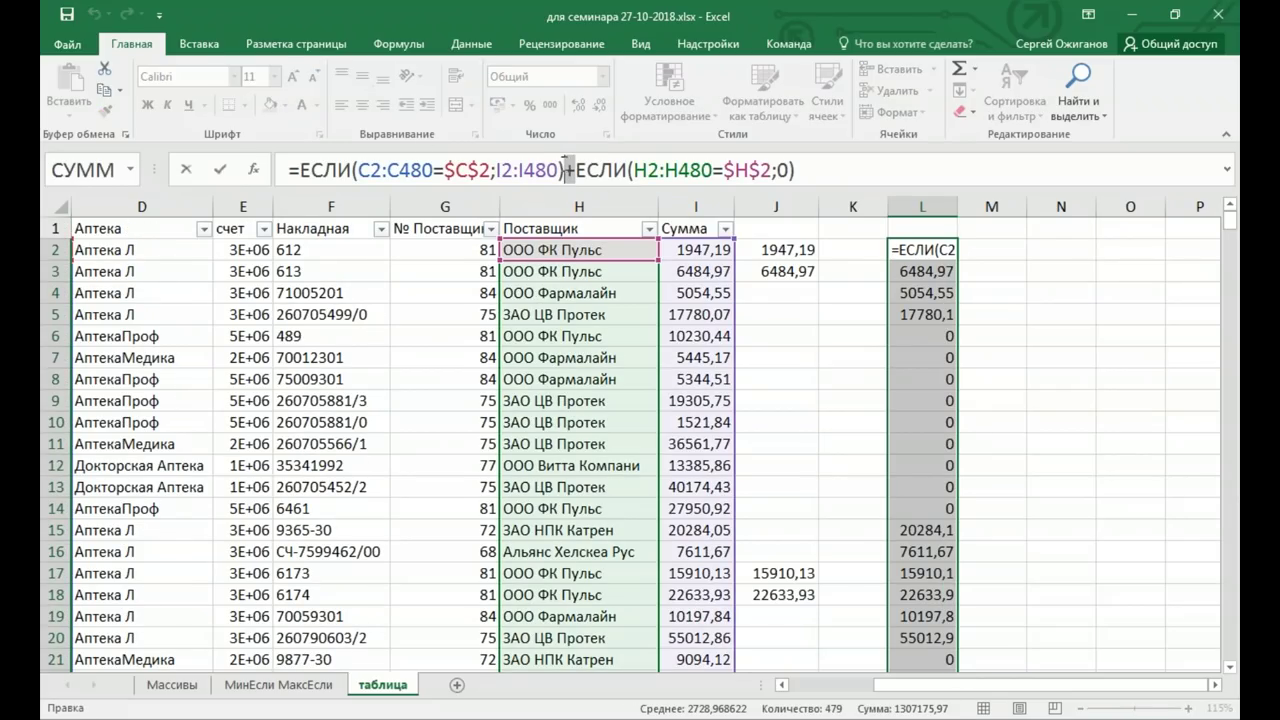
pyautogui.hotkey('ctrl', 'Return')
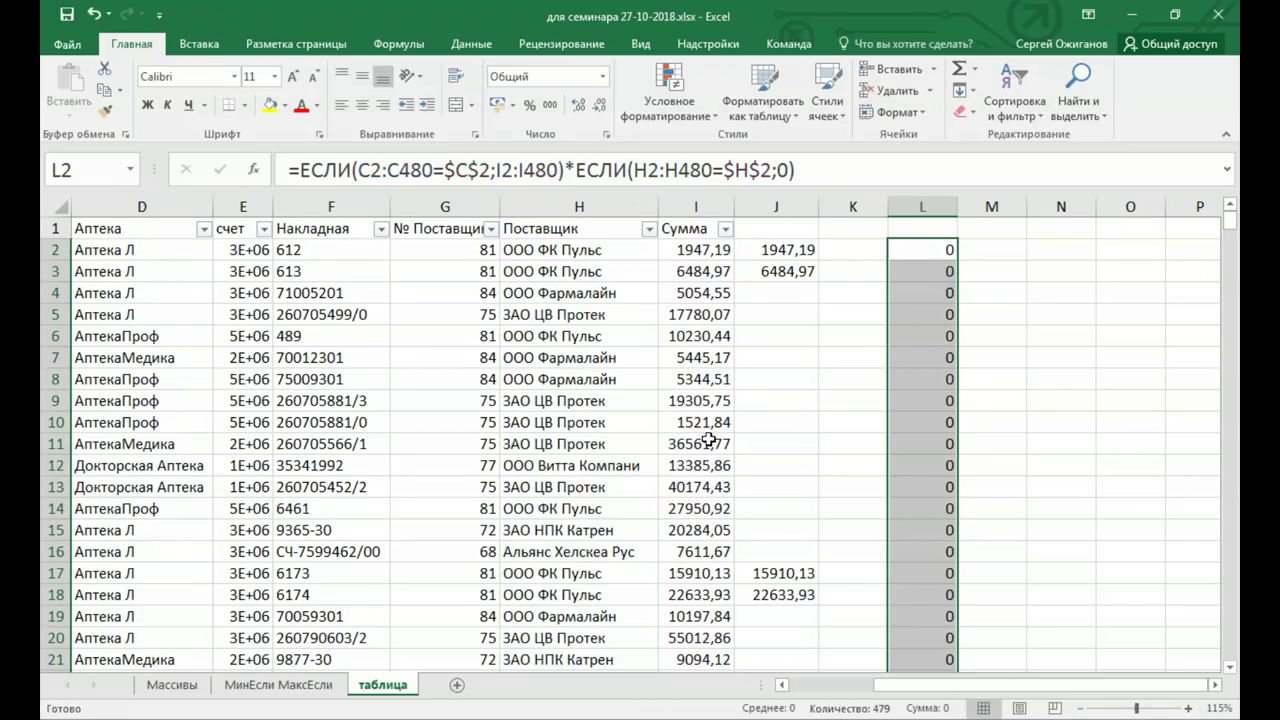
pyautogui.doubleClick(782, 170)
pyautogui.write('1')
pyautogui.hotkey('ctrl', 'Return')
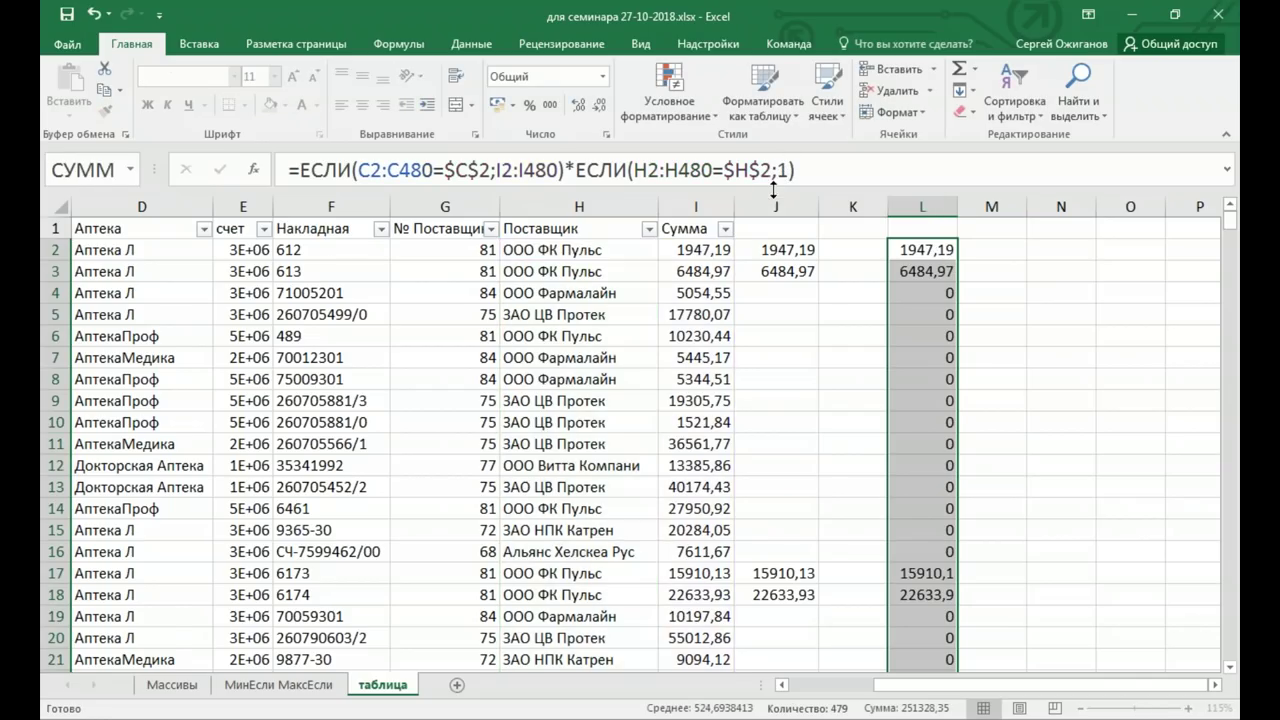
# Scroll down and compare column L's results against column J, checking L114 and L2
pyautogui.scroll(-1, 894, 449)
pyautogui.scroll(-6, 894, 449)
pyautogui.scroll(-8, 890, 466)
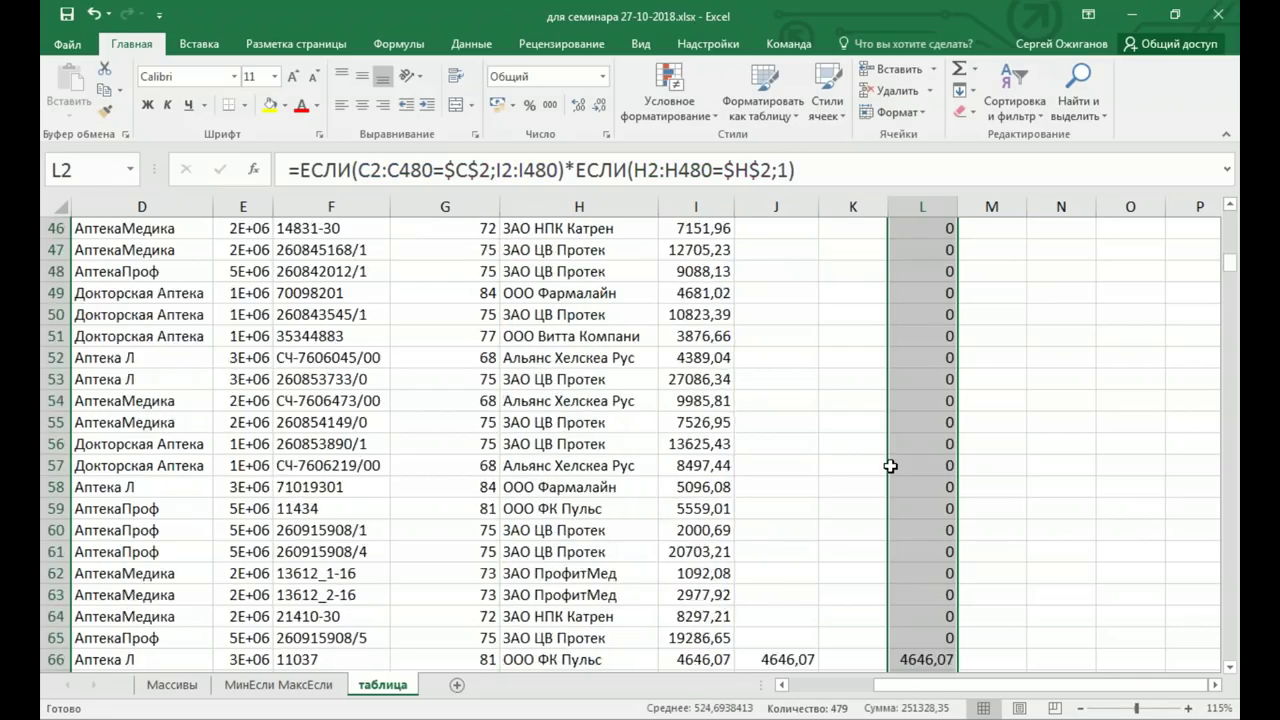
pyautogui.scroll(-7, 890, 466)
pyautogui.scroll(-8, 890, 466)
pyautogui.scroll(-6, 890, 466)
pyautogui.scroll(-6, 887, 468)
pyautogui.scroll(-3, 887, 468)
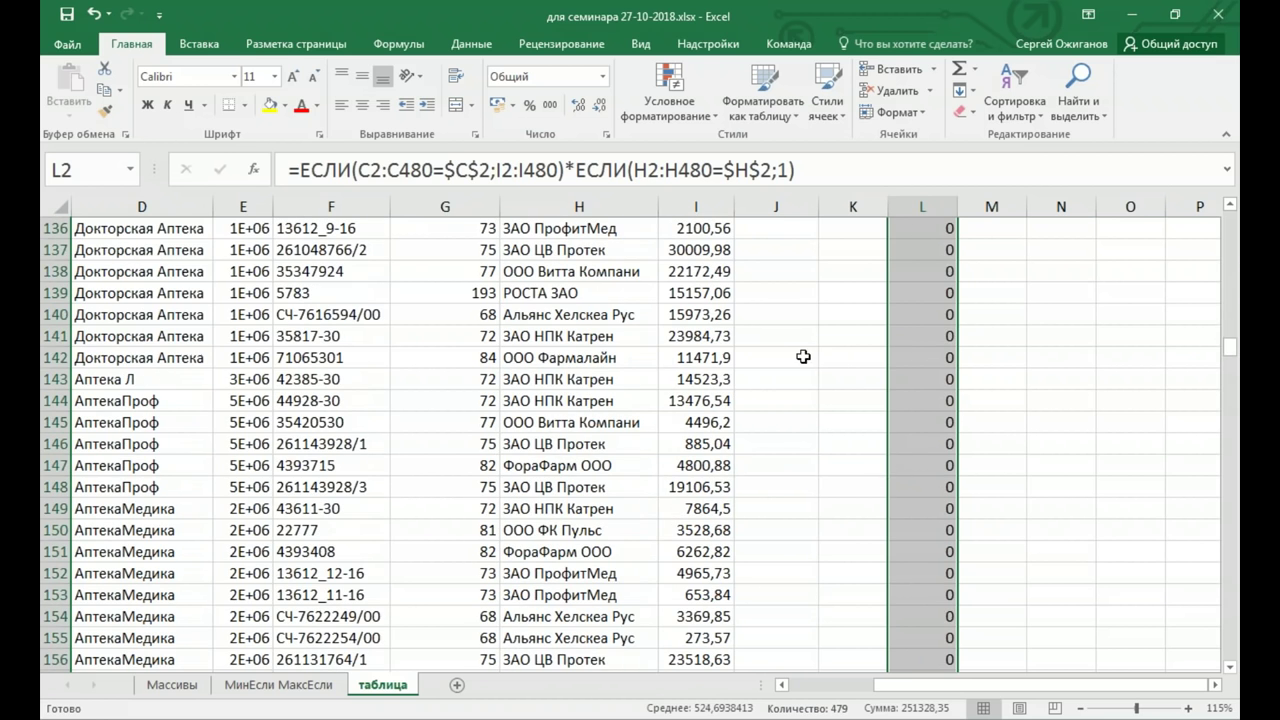
pyautogui.click(826, 246)
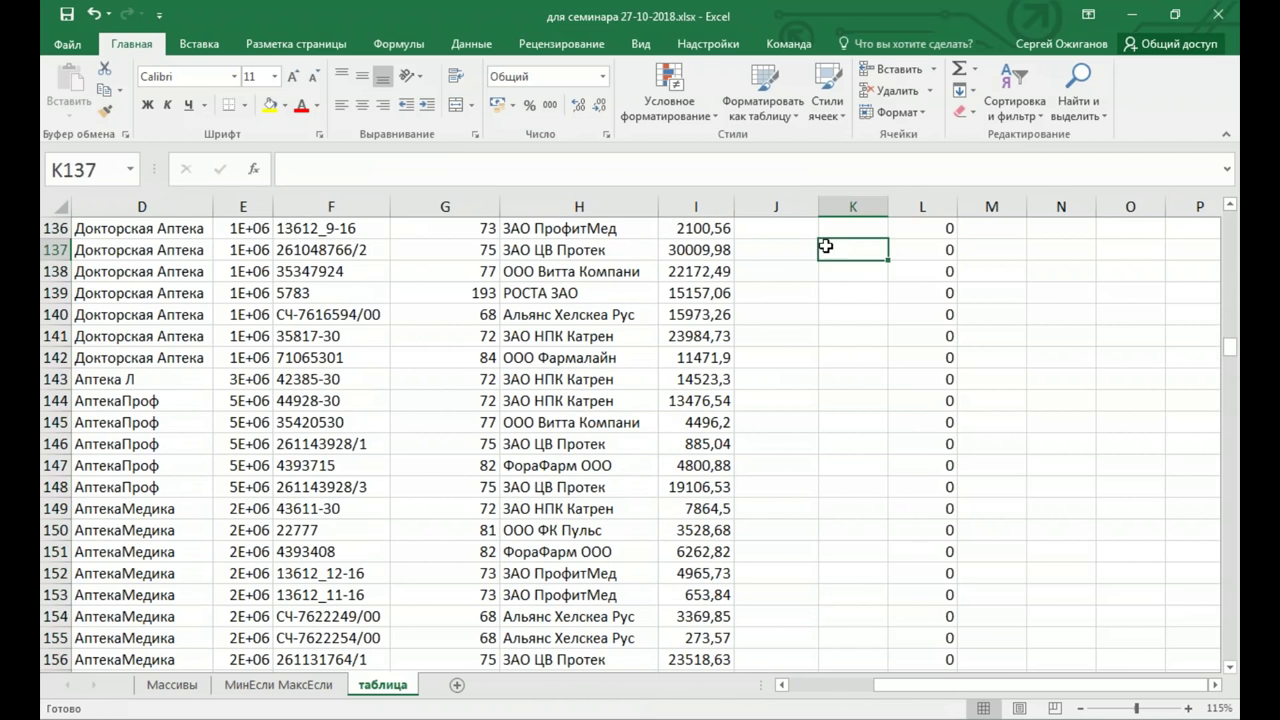
pyautogui.scroll(9, 873, 288)
pyautogui.click(772, 314)
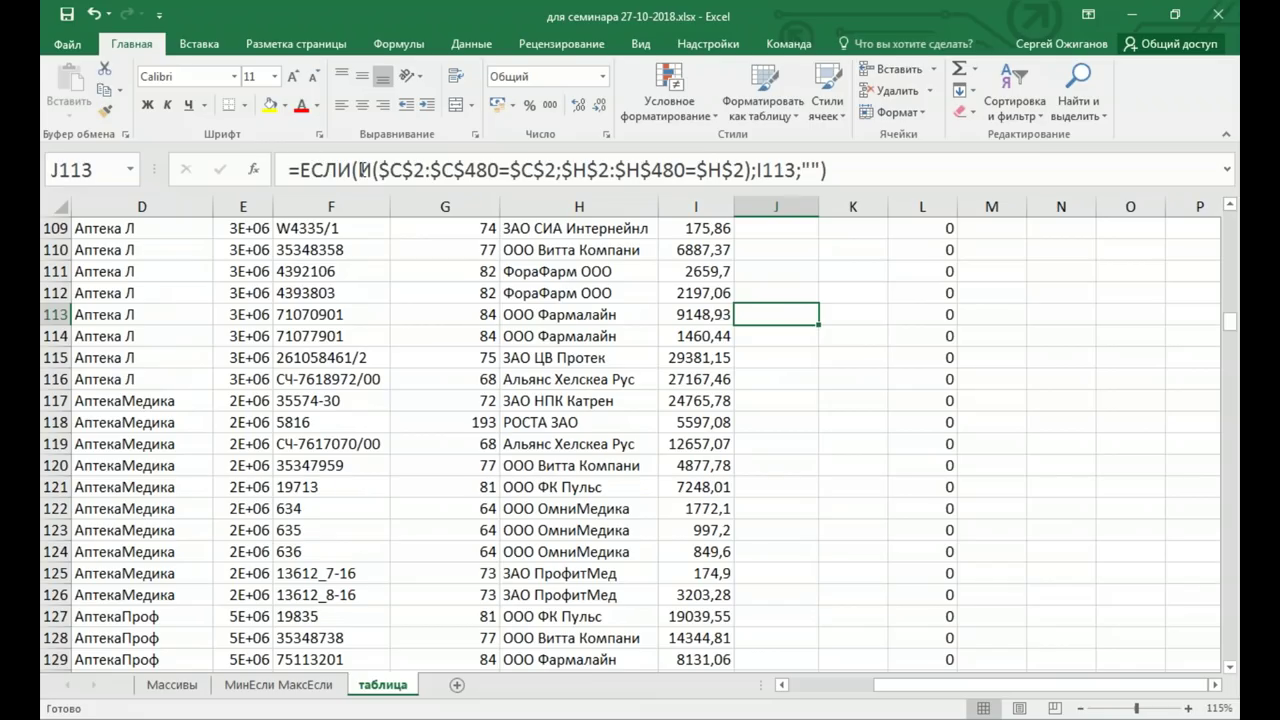
pyautogui.click(919, 330)
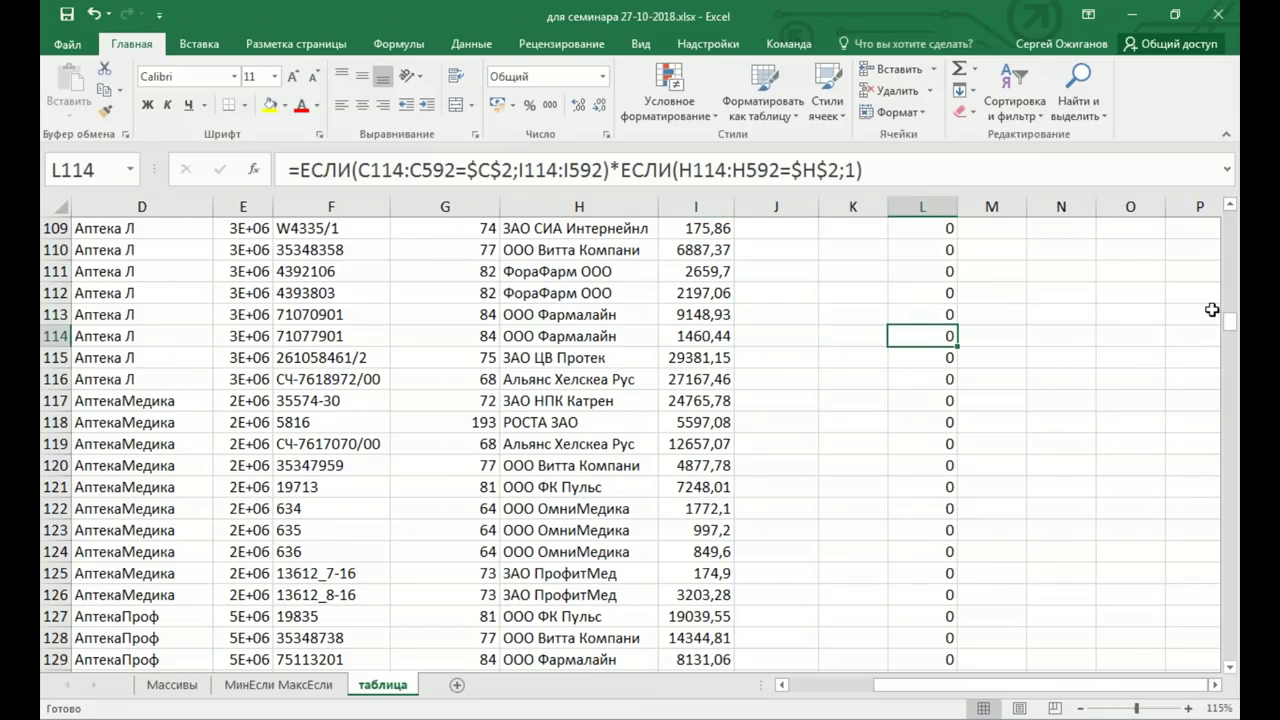
pyautogui.moveTo(1230, 322); pyautogui.dragTo(1230, 215)
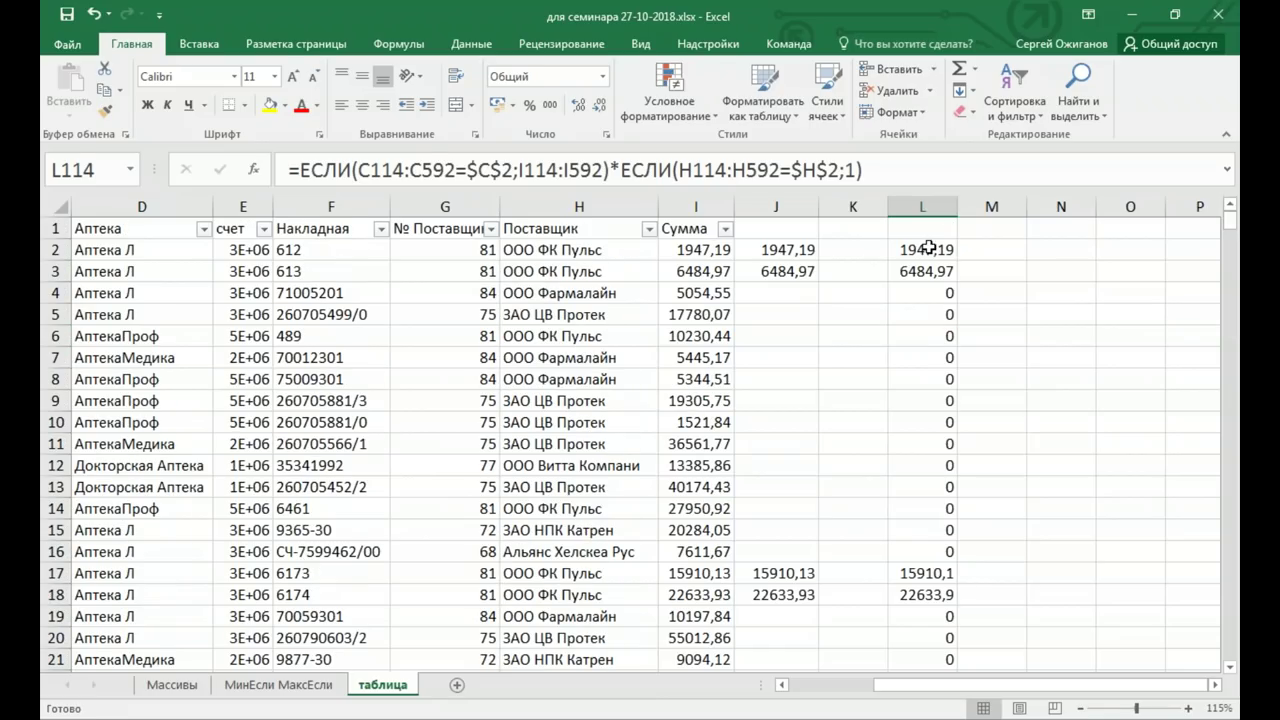
pyautogui.click(922, 250)
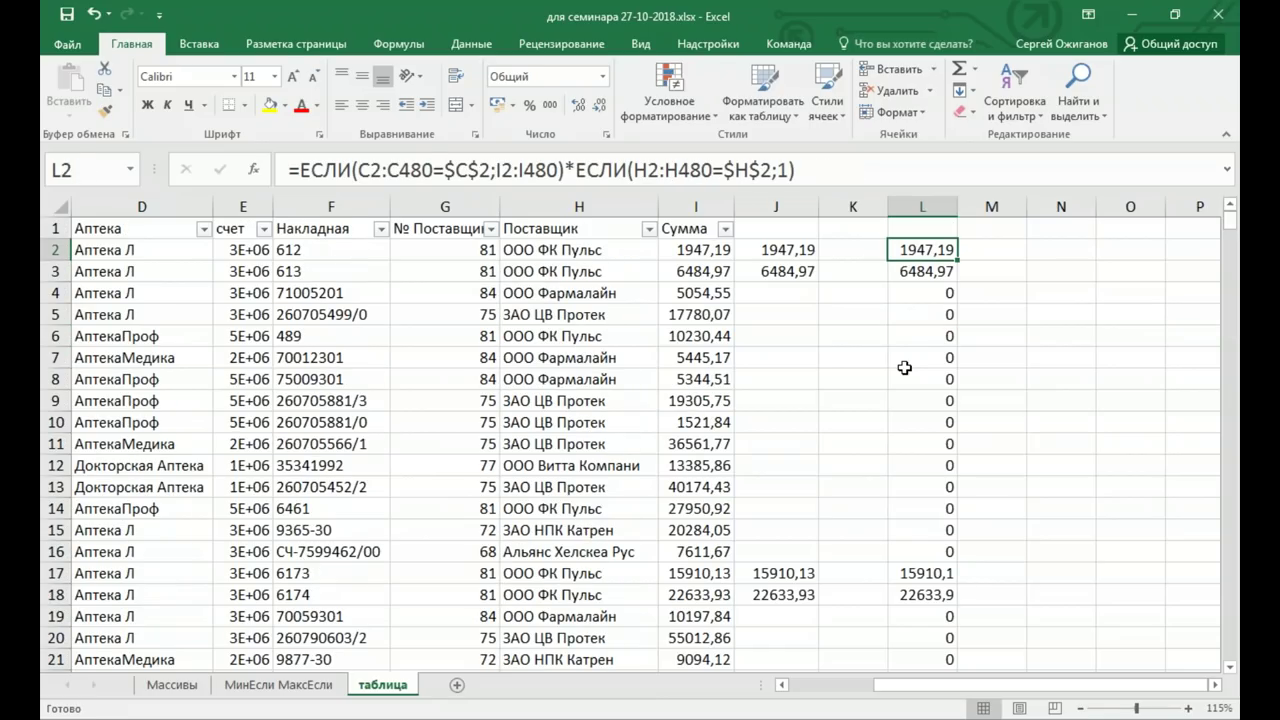
pyautogui.click(984, 248)
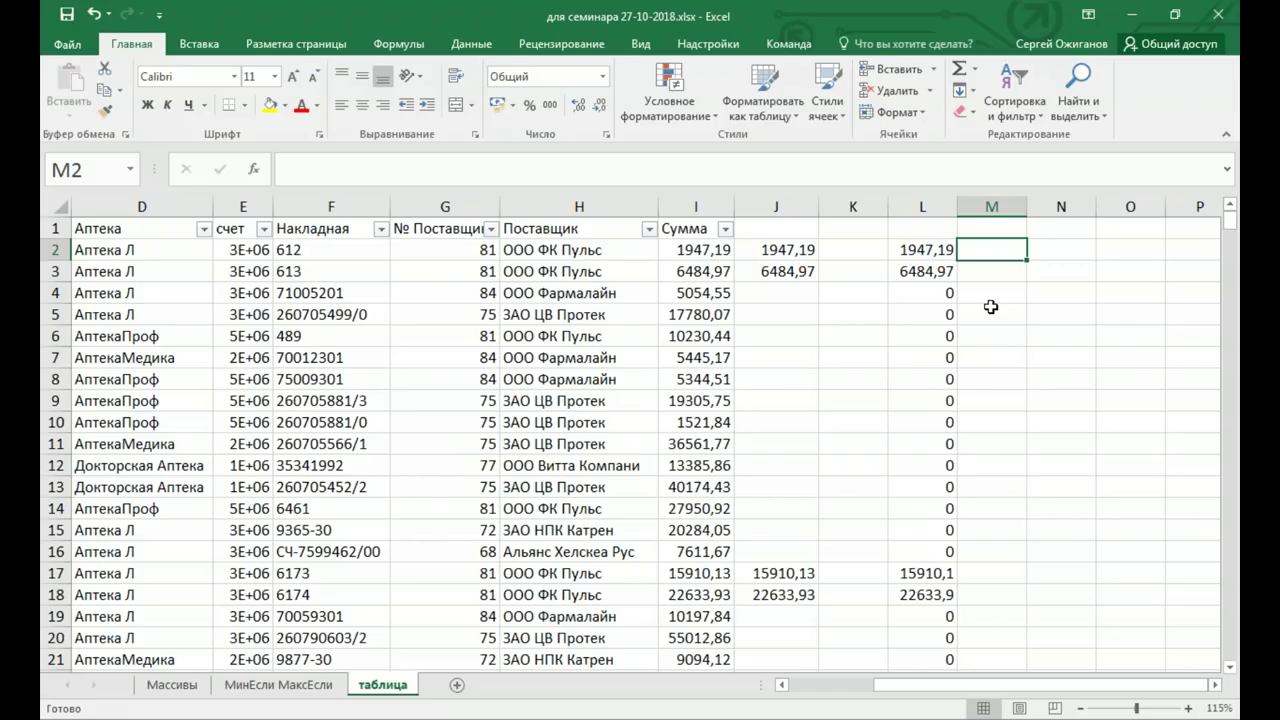
# Re-enter L2's multiplied ЕСЛИ formula as an array formula
pyautogui.click(912, 248)
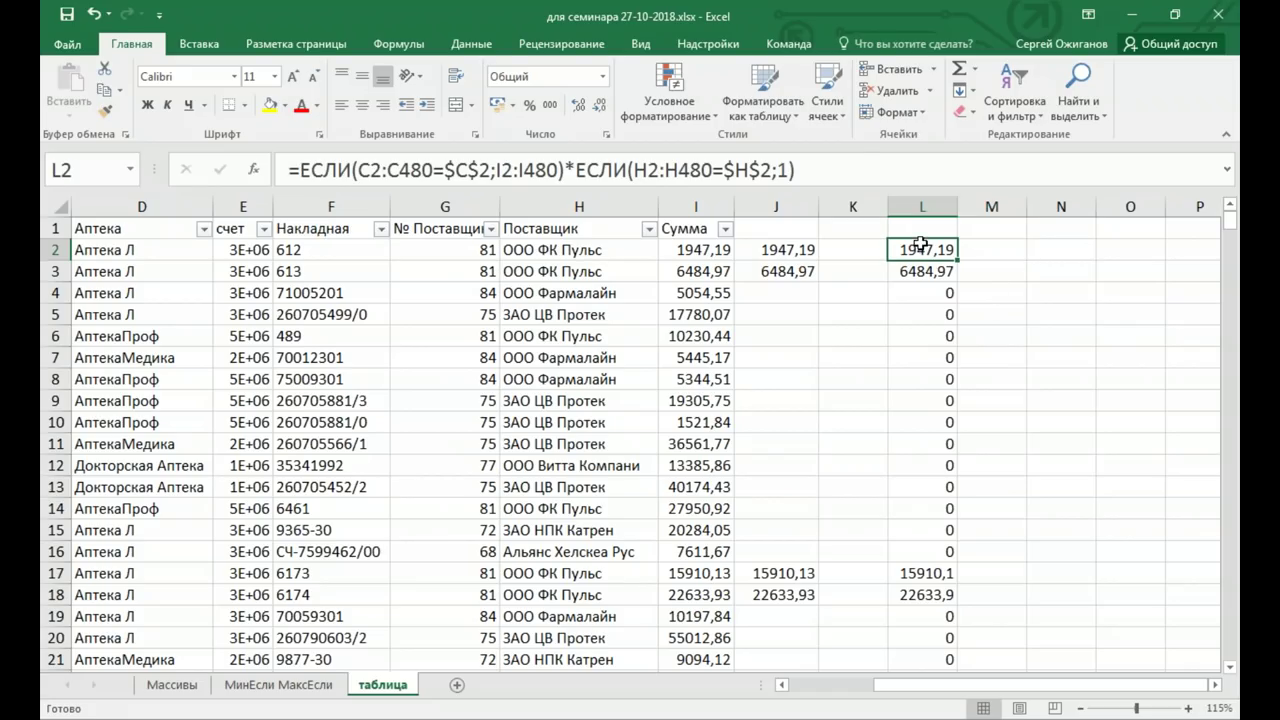
pyautogui.click(858, 167)
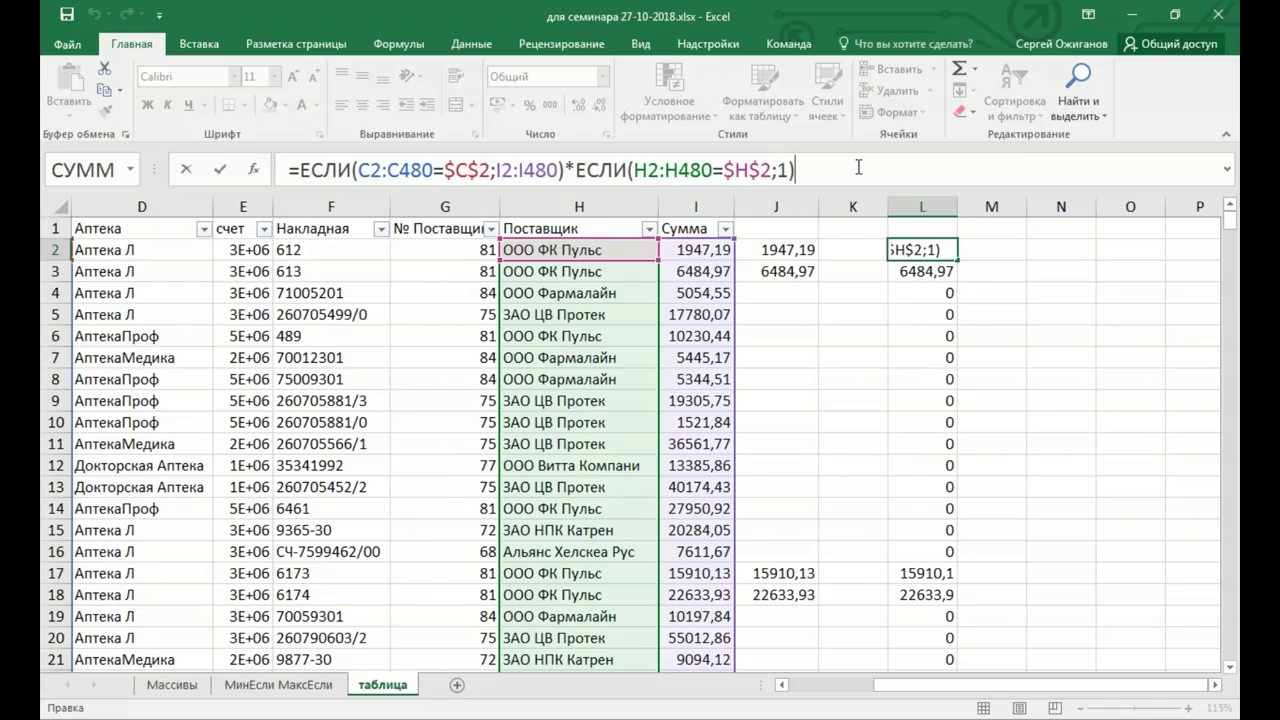
pyautogui.hotkey('ctrl', 'shift', 'Return')
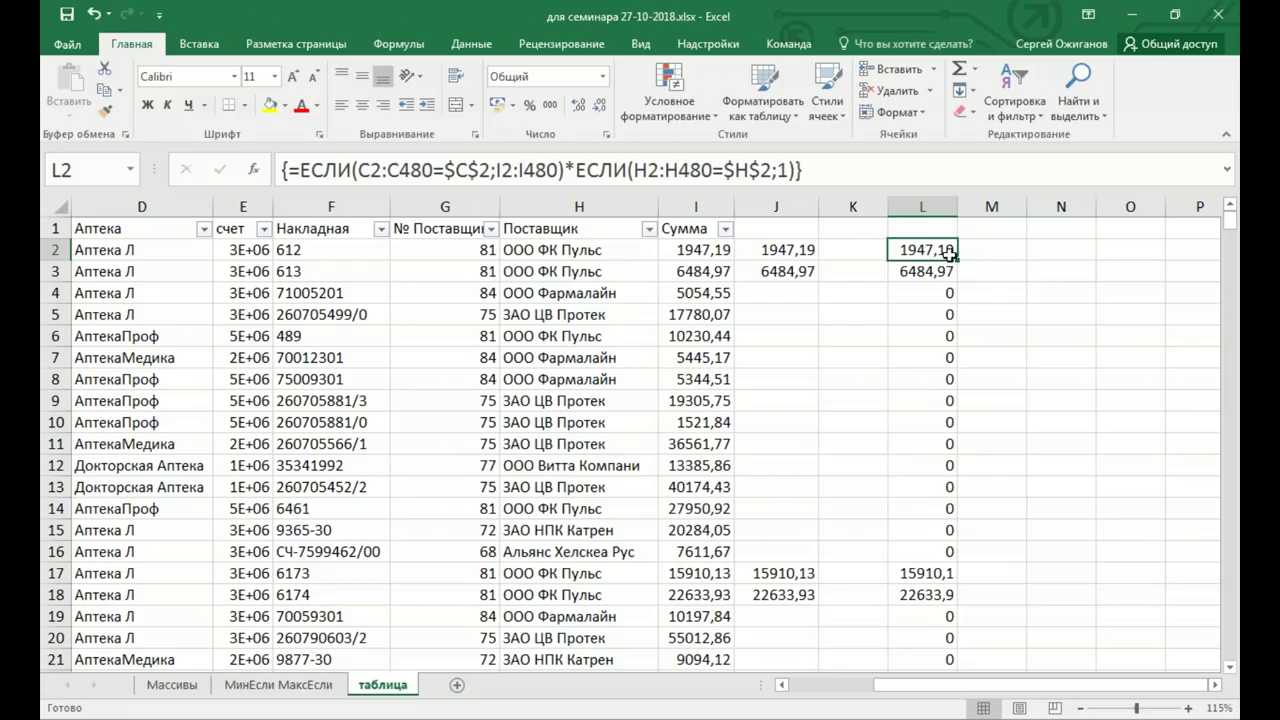
# Wrap L2's formula in СУММ as an array formula and compare its 251328 with column J's sum
pyautogui.click(300, 170)
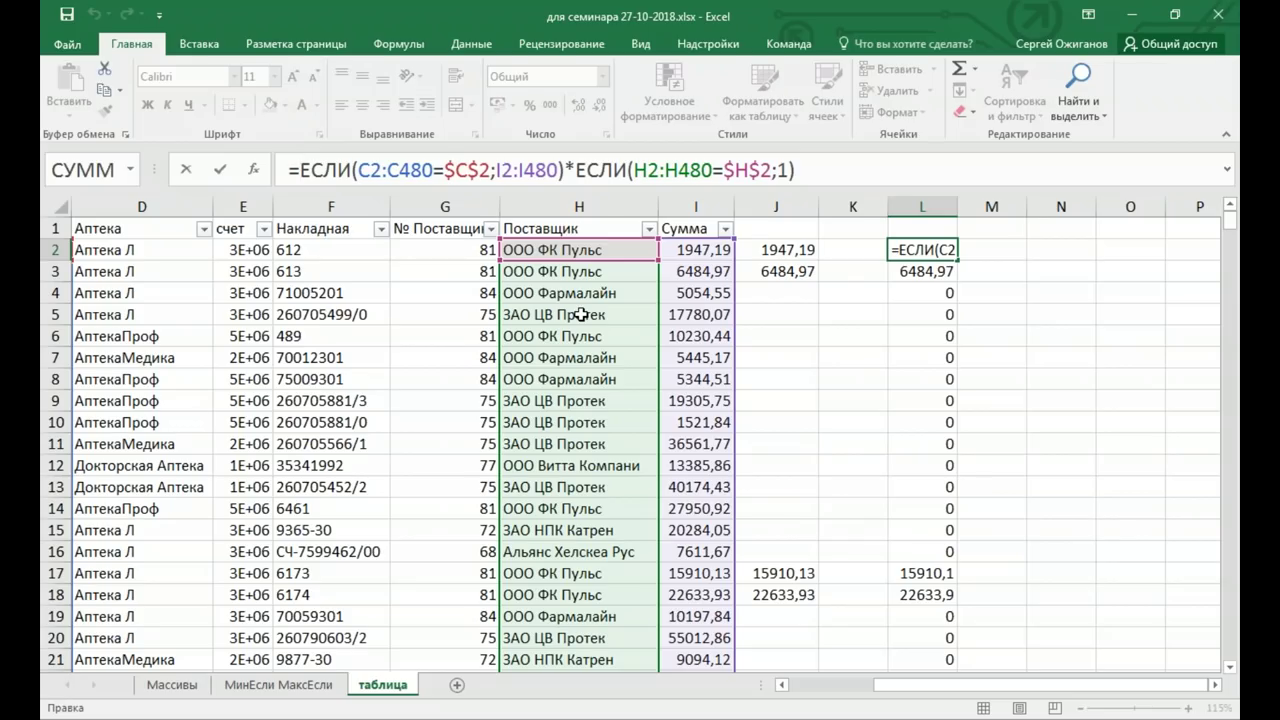
pyautogui.write('СУ')
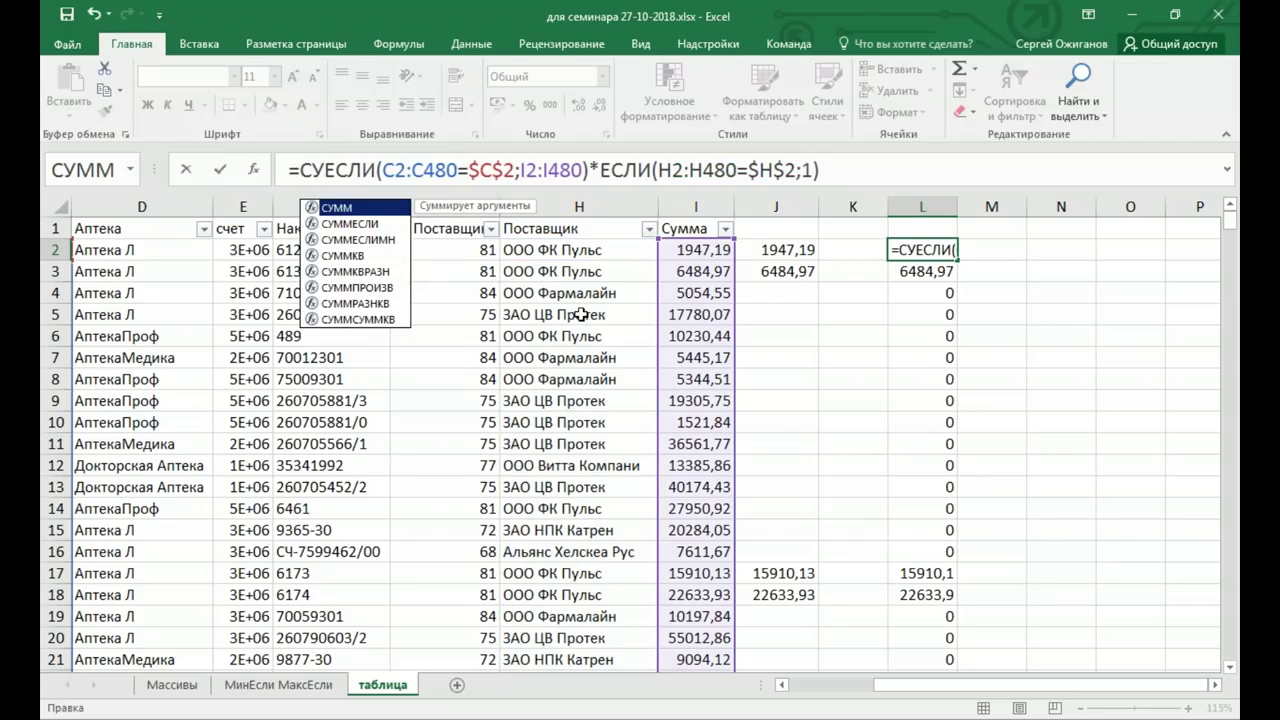
pyautogui.press('Tab')
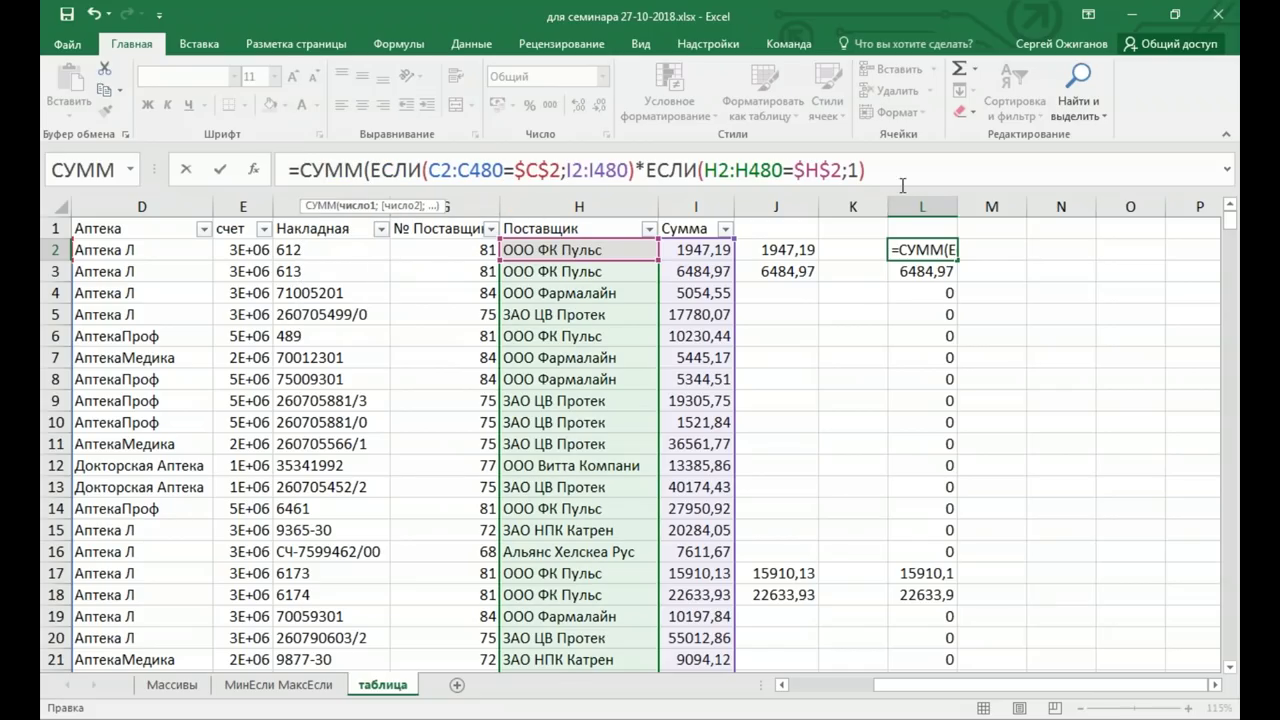
pyautogui.write(')')
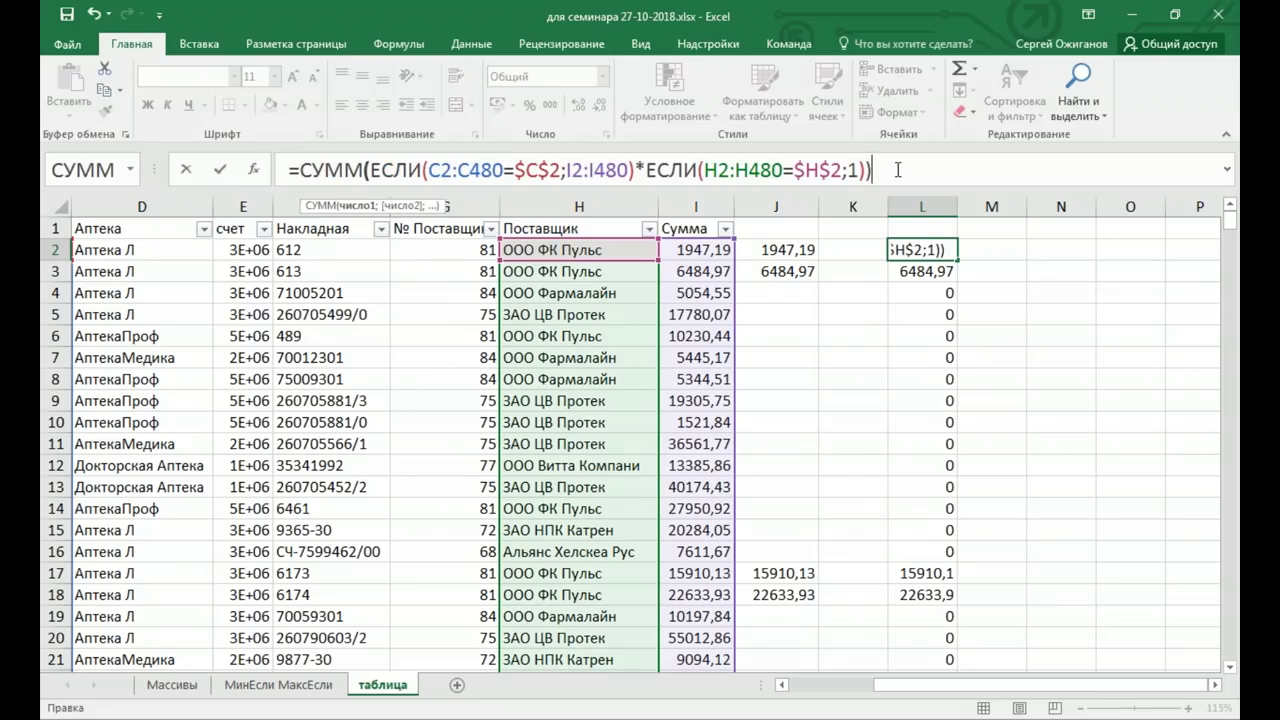
pyautogui.hotkey('ctrl', 'shift', 'Return')
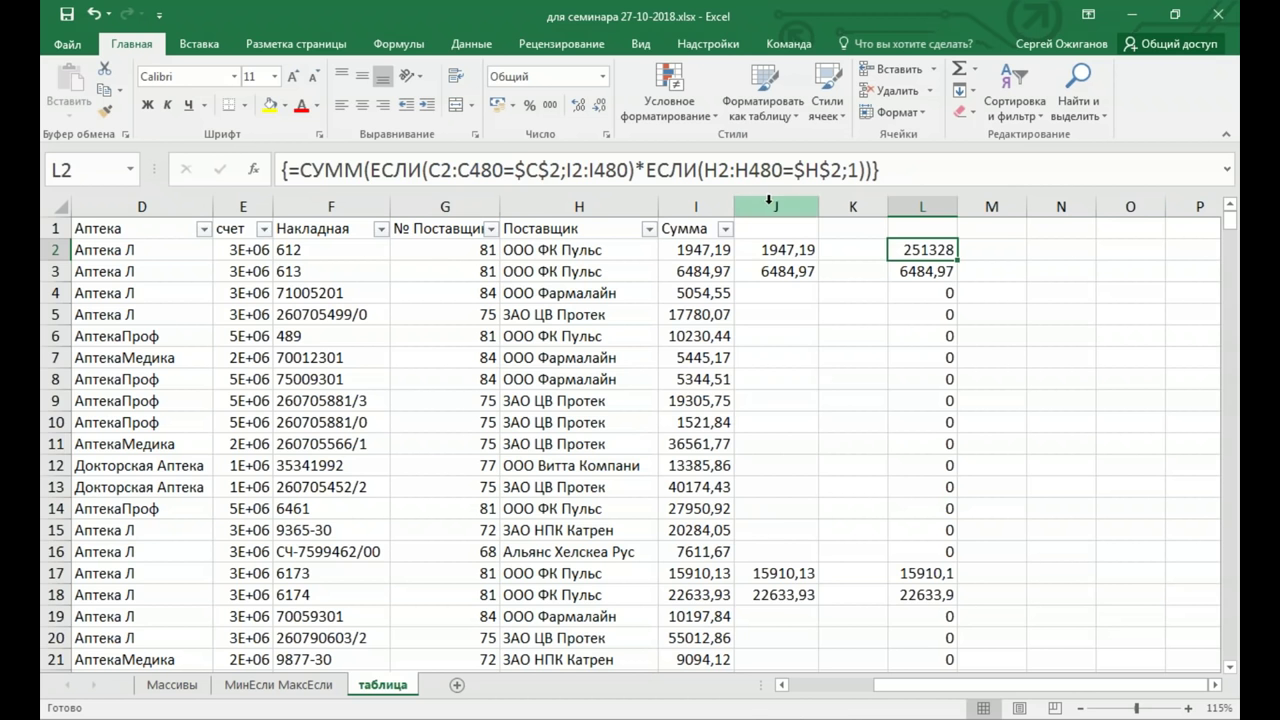
pyautogui.click(770, 200)
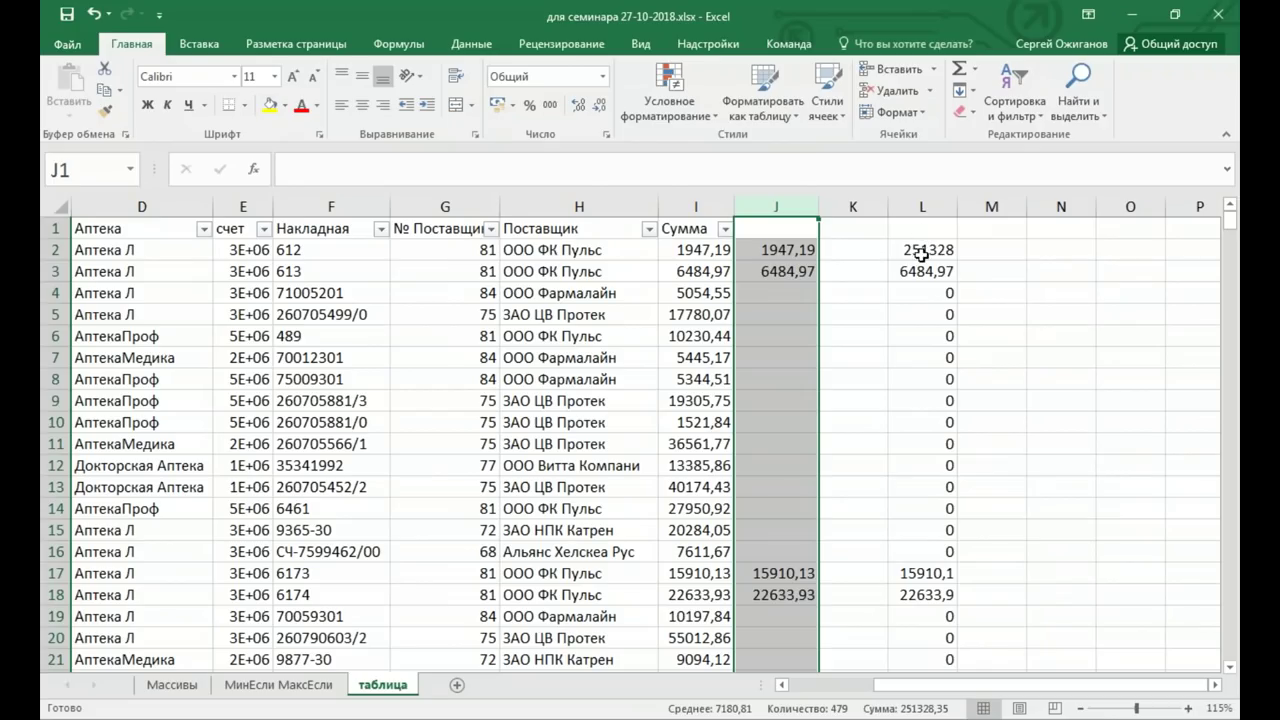
pyautogui.click(922, 250)
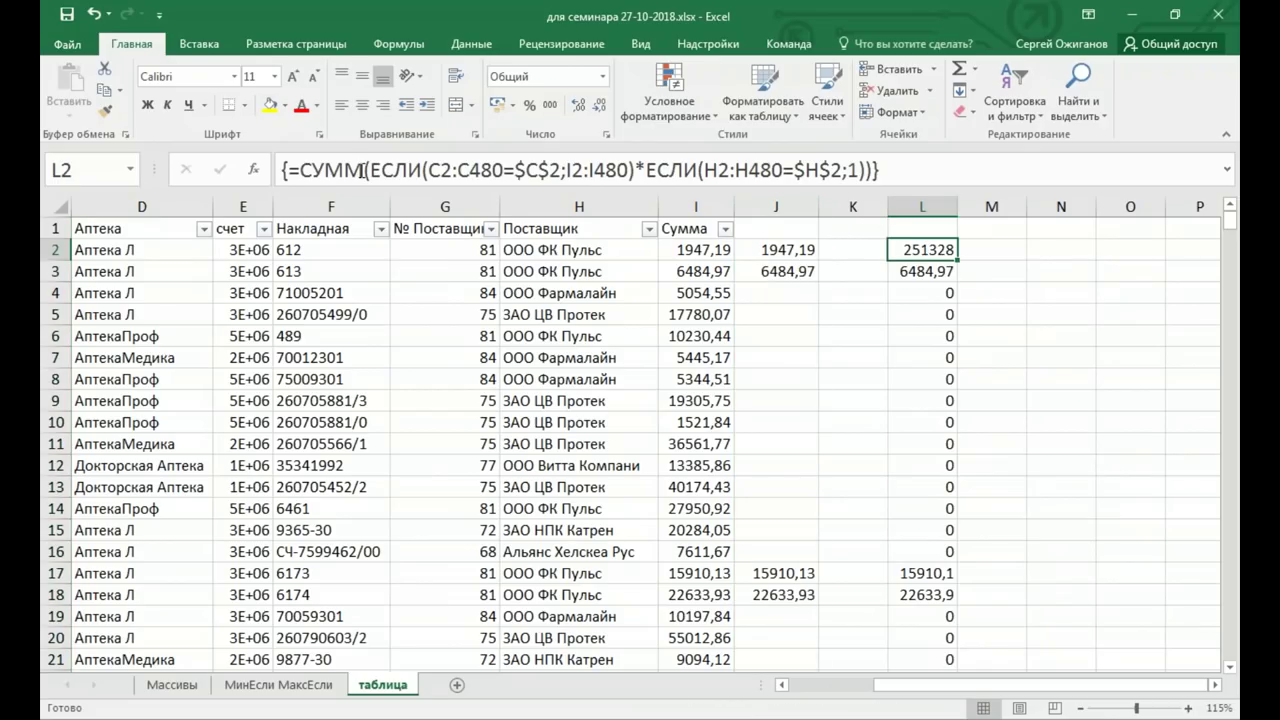
# Replace СУММ with МАКС in L2 and re-enter it as an array formula, giving 22633,9
pyautogui.moveTo(361, 171); pyautogui.dragTo(302, 172)
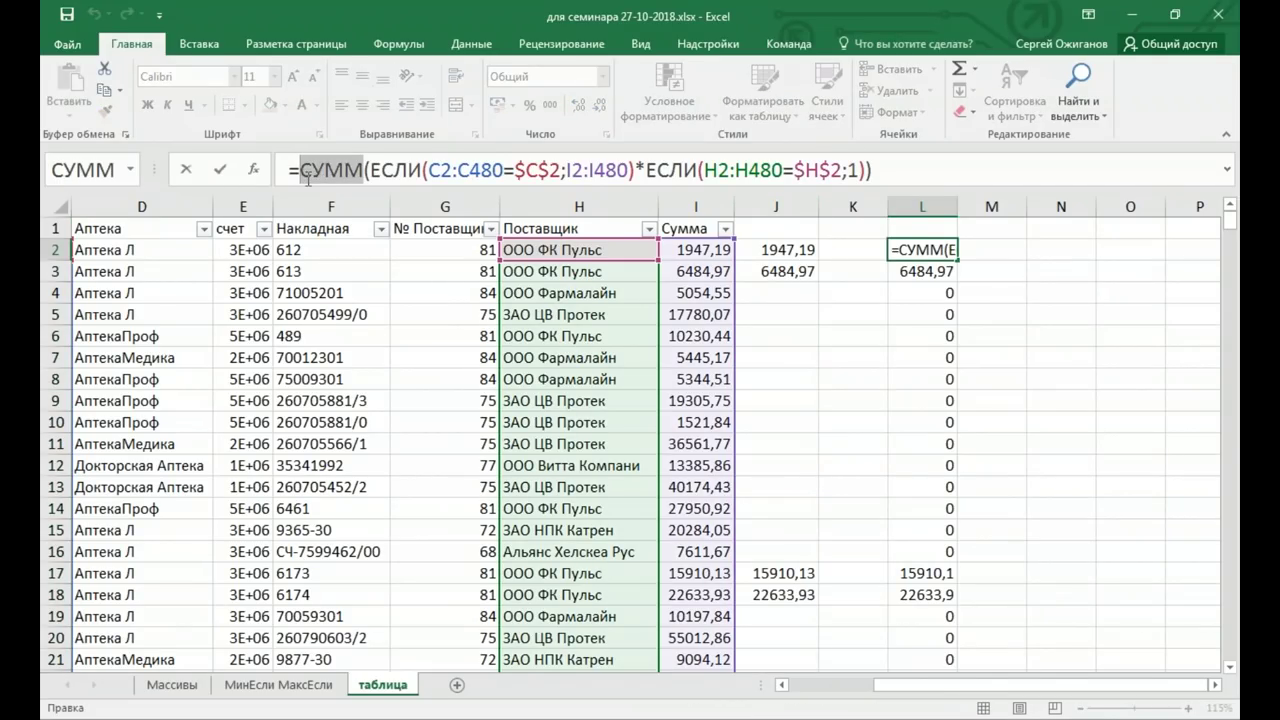
pyautogui.write('МАКС')
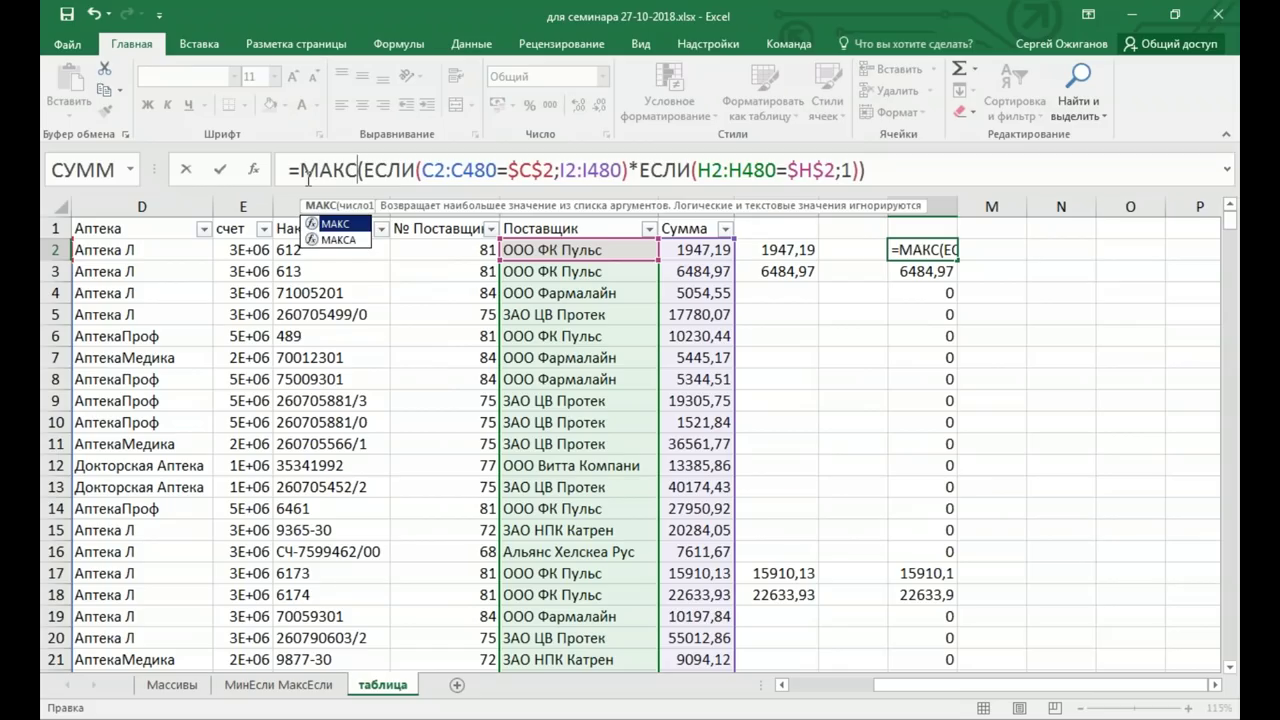
pyautogui.click(893, 170)
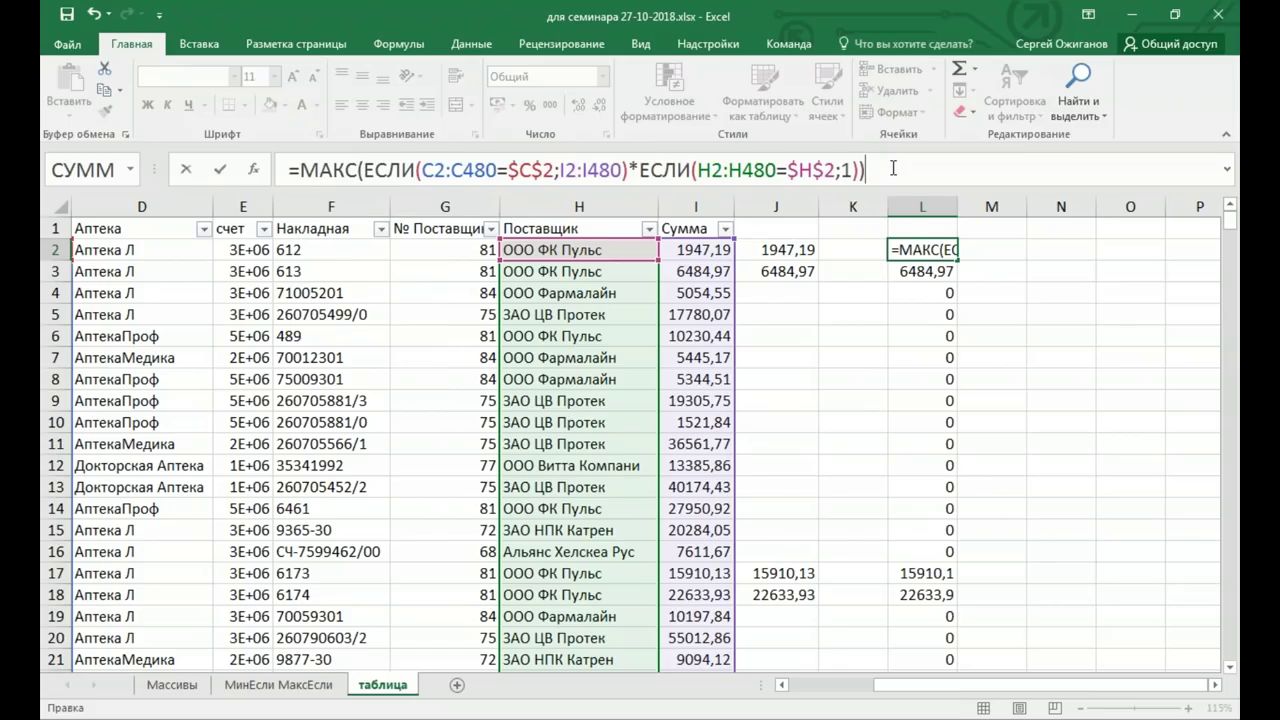
pyautogui.hotkey('ctrl', 'shift', 'Return')
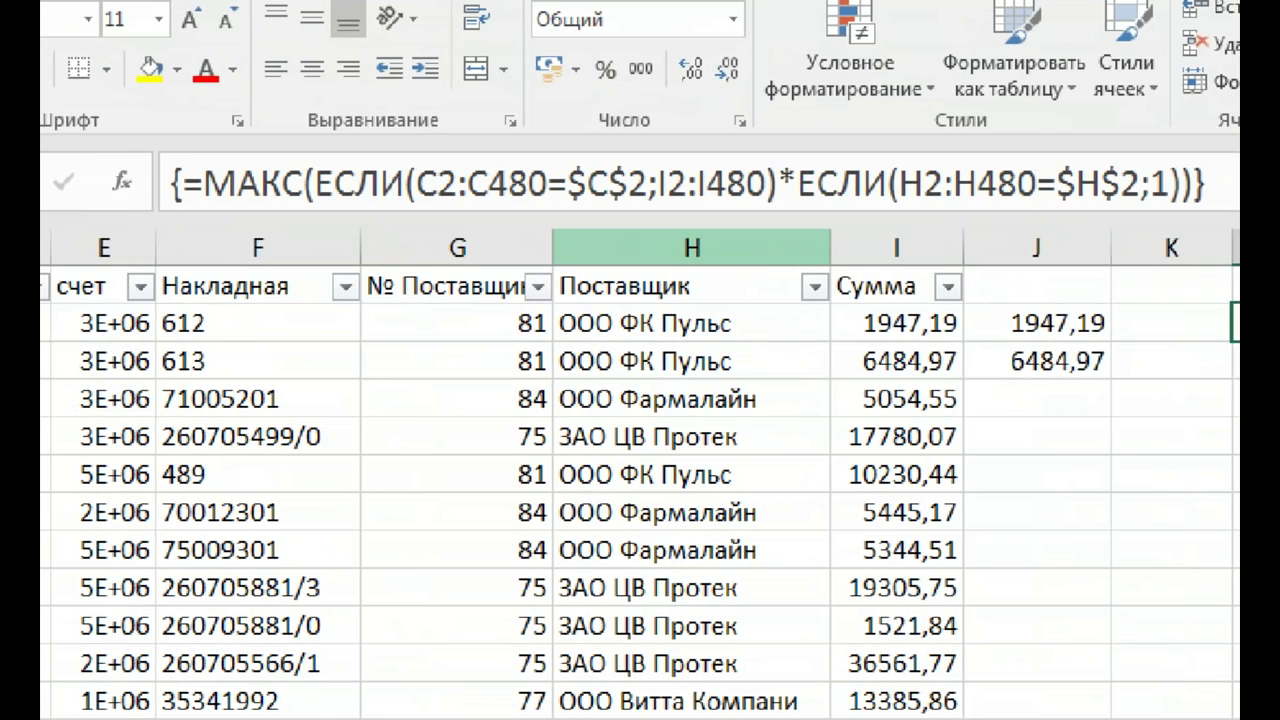
# Annotate L2's formula, marking C2:C480, $C$2, I2:I480, H2:H480, $H$2 and the returned 1
pyautogui.moveTo(415, 154); pyautogui.dragTo(546, 209)
pyautogui.moveTo(551, 146); pyautogui.dragTo(646, 214)
pyautogui.moveTo(658, 156); pyautogui.dragTo(768, 210)
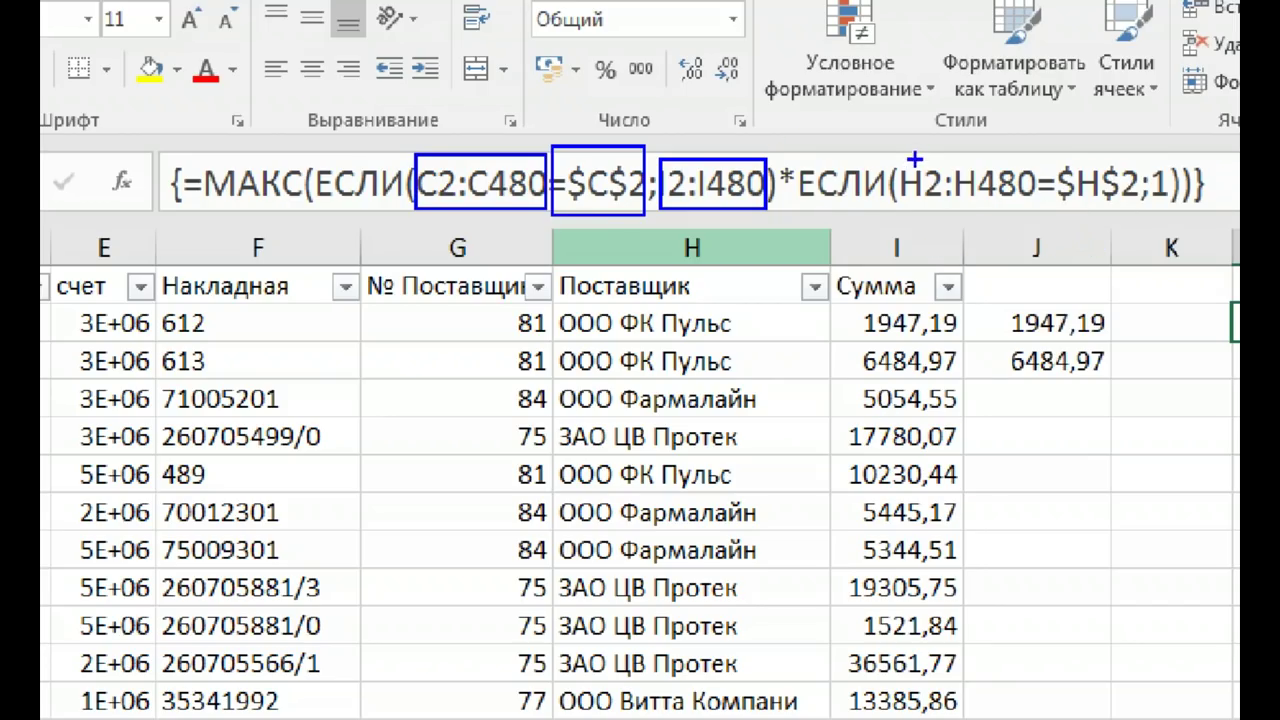
pyautogui.moveTo(896, 209); pyautogui.dragTo(1040, 209)
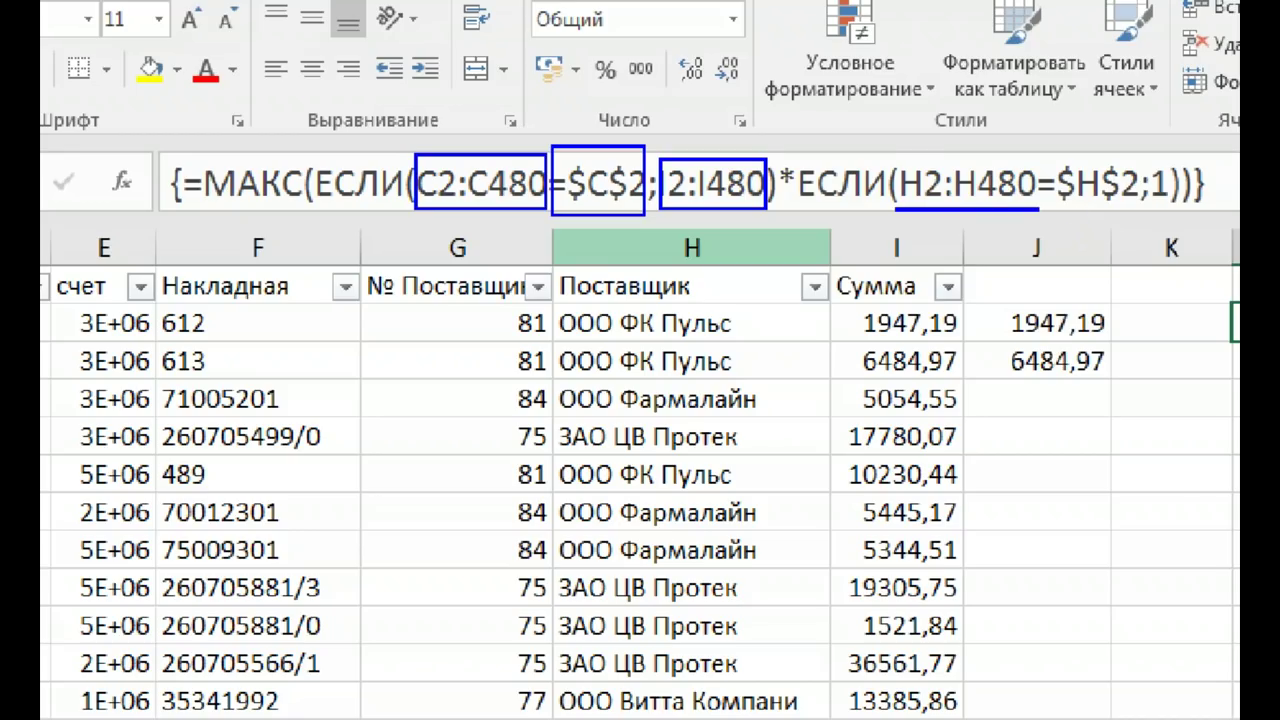
pyautogui.moveTo(578, 330); pyautogui.dragTo(730, 326)
pyautogui.moveTo(1048, 201); pyautogui.dragTo(1152, 207)
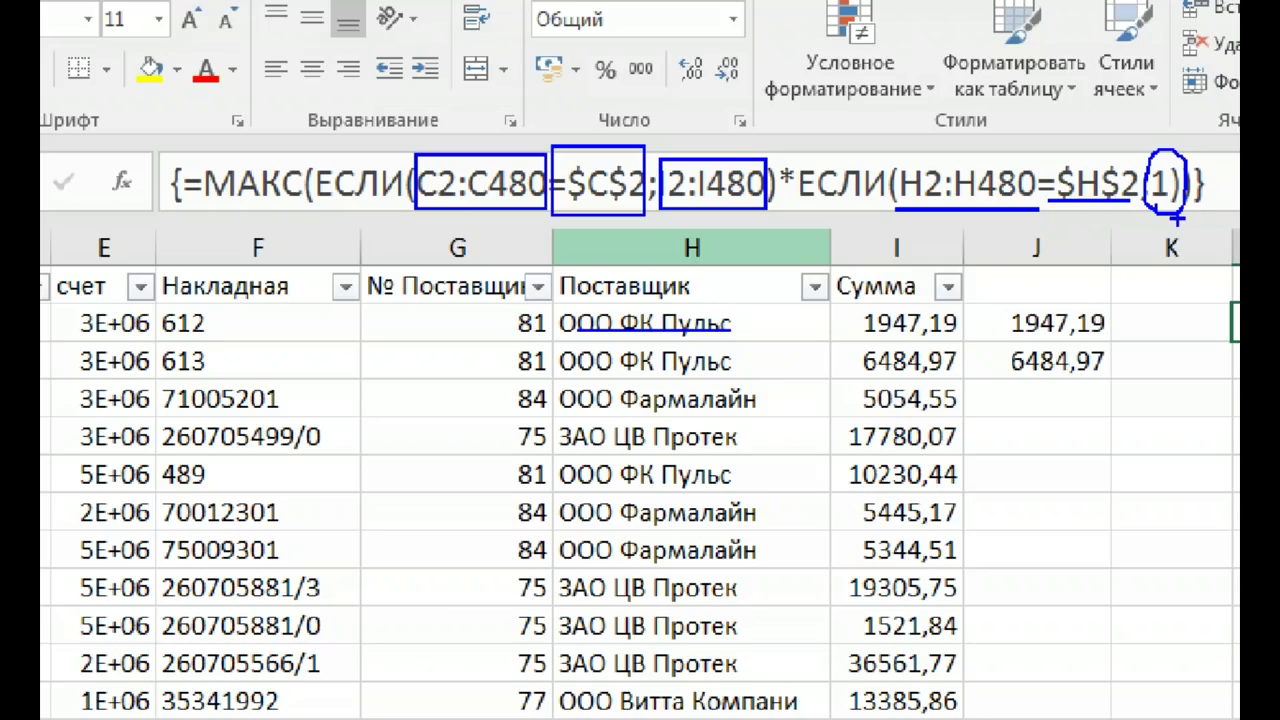
pyautogui.moveTo(1119, 187); pyautogui.dragTo(1134, 195)
# Mark the supplier ООО ФК Пульс and the amount 1947,19 in row 2
pyautogui.moveTo(762, 322); pyautogui.dragTo(797, 297)
pyautogui.moveTo(970, 310)
pyautogui.mouseDown()
pyautogui.moveTo(987, 313)
pyautogui.moveTo(1008, 350)
pyautogui.moveTo(1030, 343)
pyautogui.mouseUp()
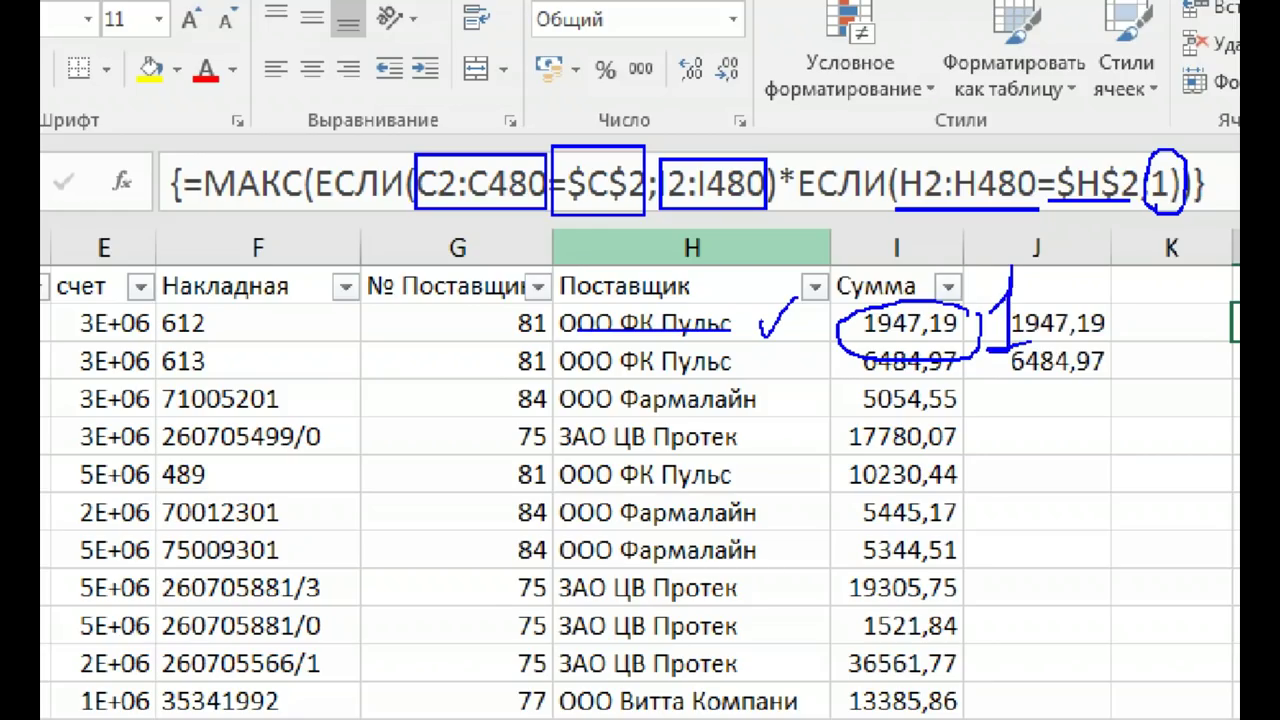
pyautogui.moveTo(1113, 348); pyautogui.dragTo(1116, 342)
pyautogui.moveTo(201, 206); pyautogui.dragTo(287, 204)
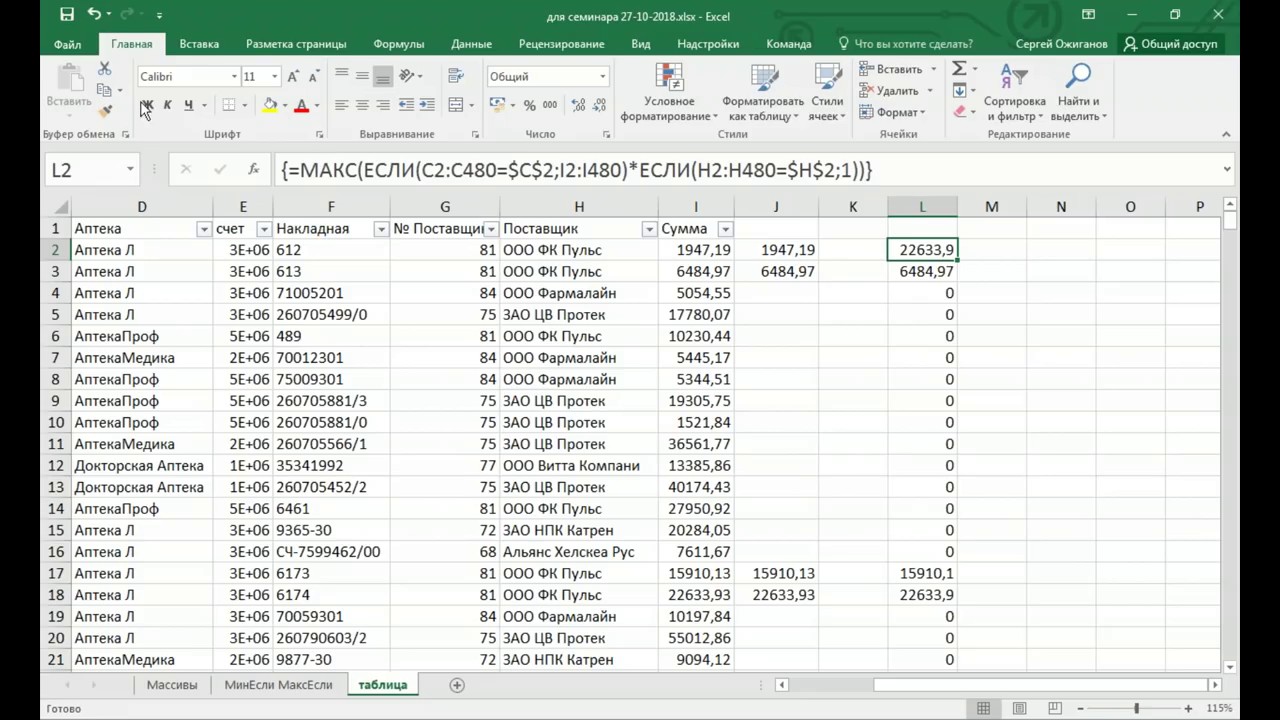
# Try МИН instead of МАКС in L2's array formula, then undo back to МАКС
pyautogui.click(354, 170)
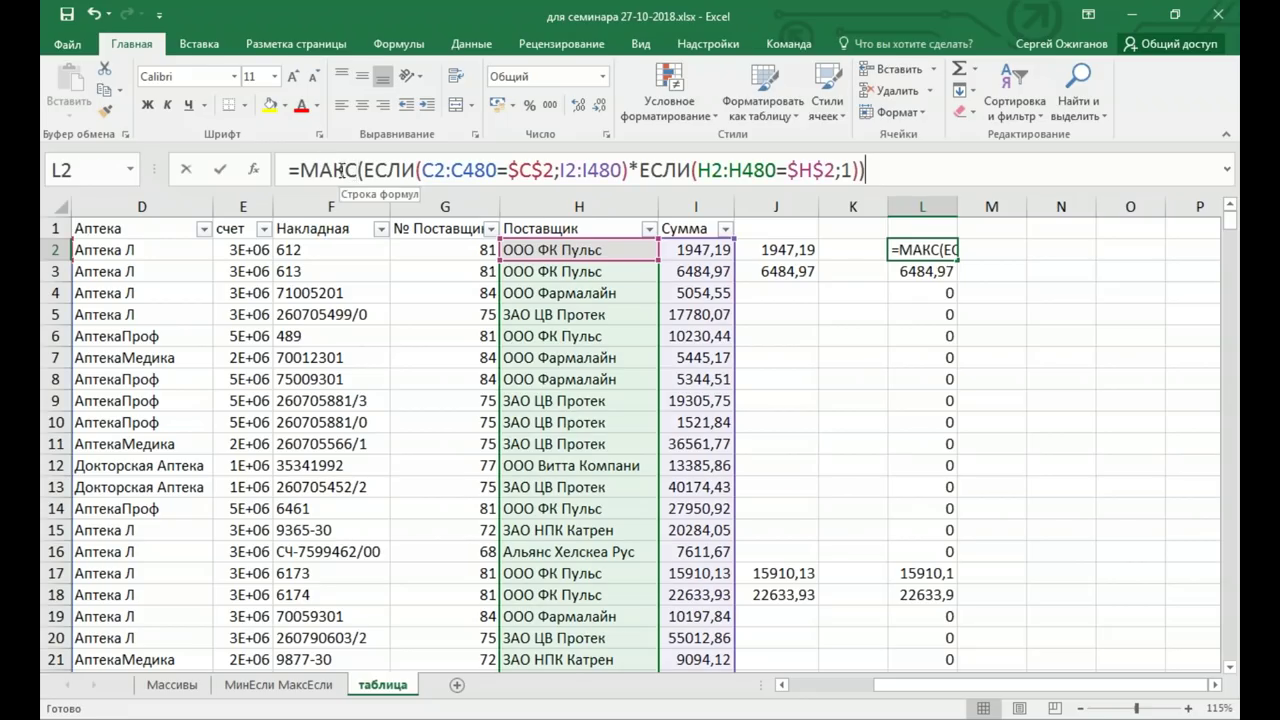
pyautogui.moveTo(357, 170); pyautogui.dragTo(318, 170)
pyautogui.write('ИН')
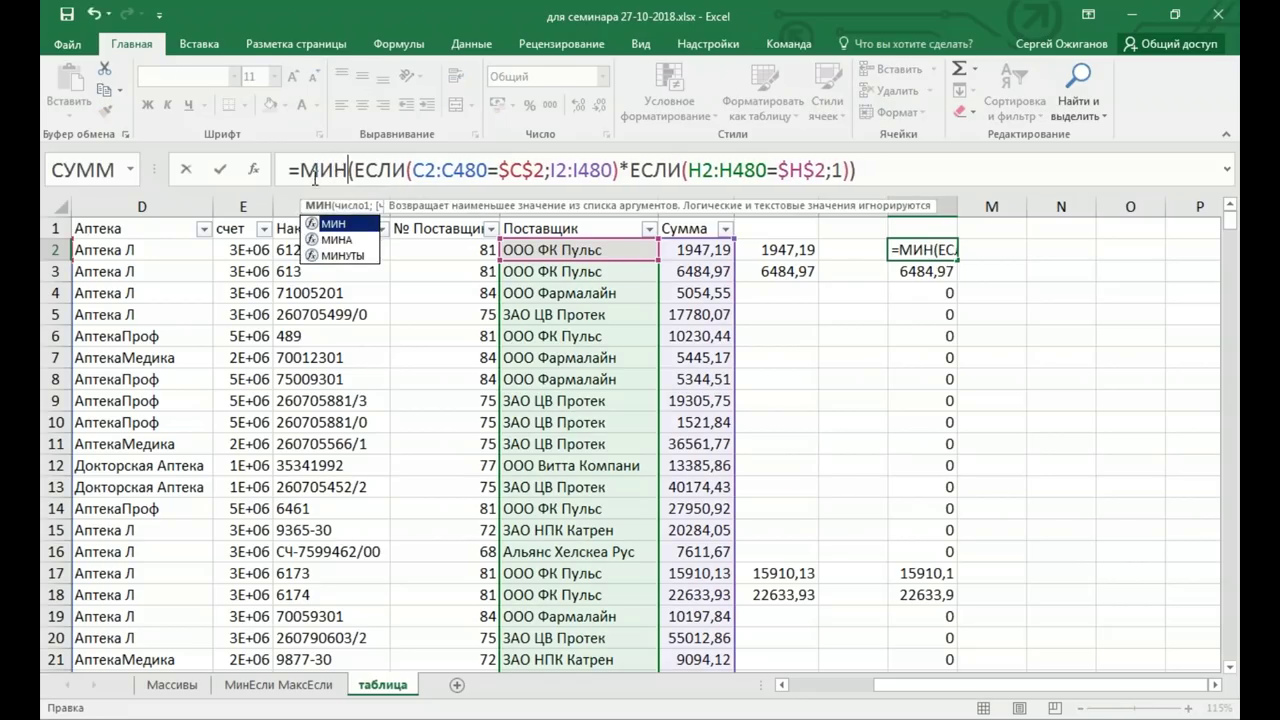
pyautogui.hotkey('ctrl', 'shift', 'Return')
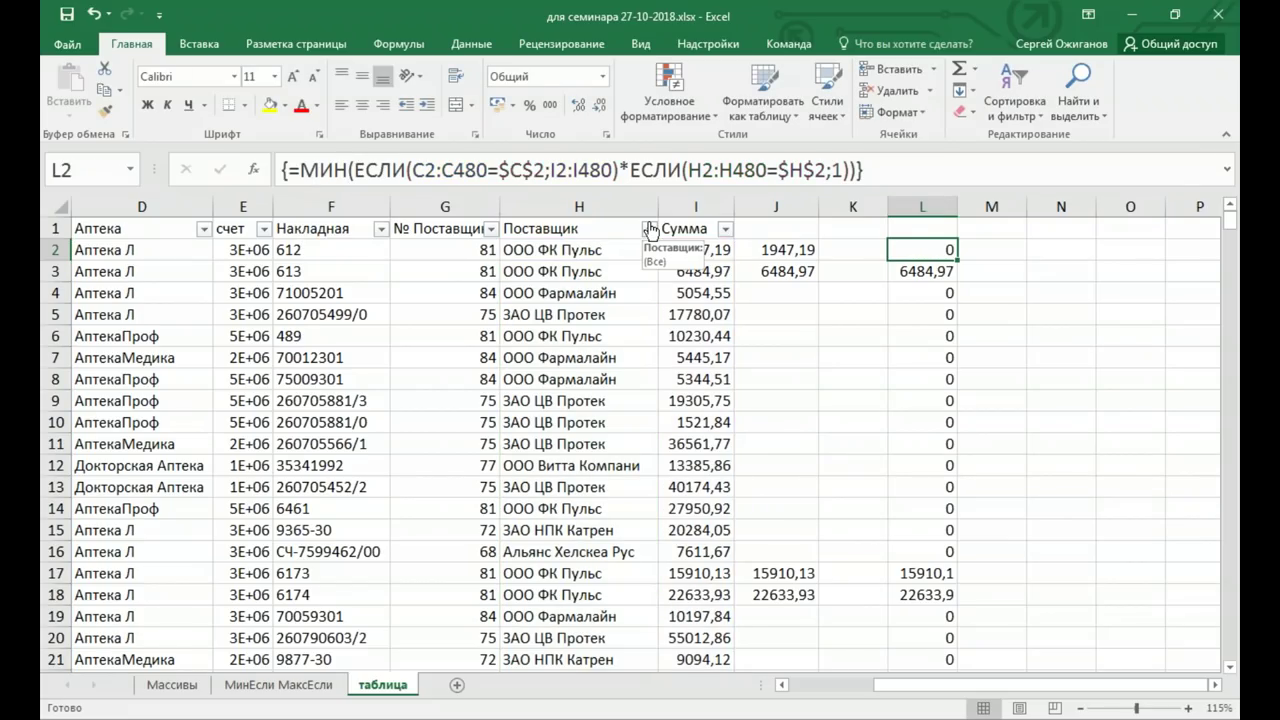
pyautogui.hotkey('ctrl', 'z')
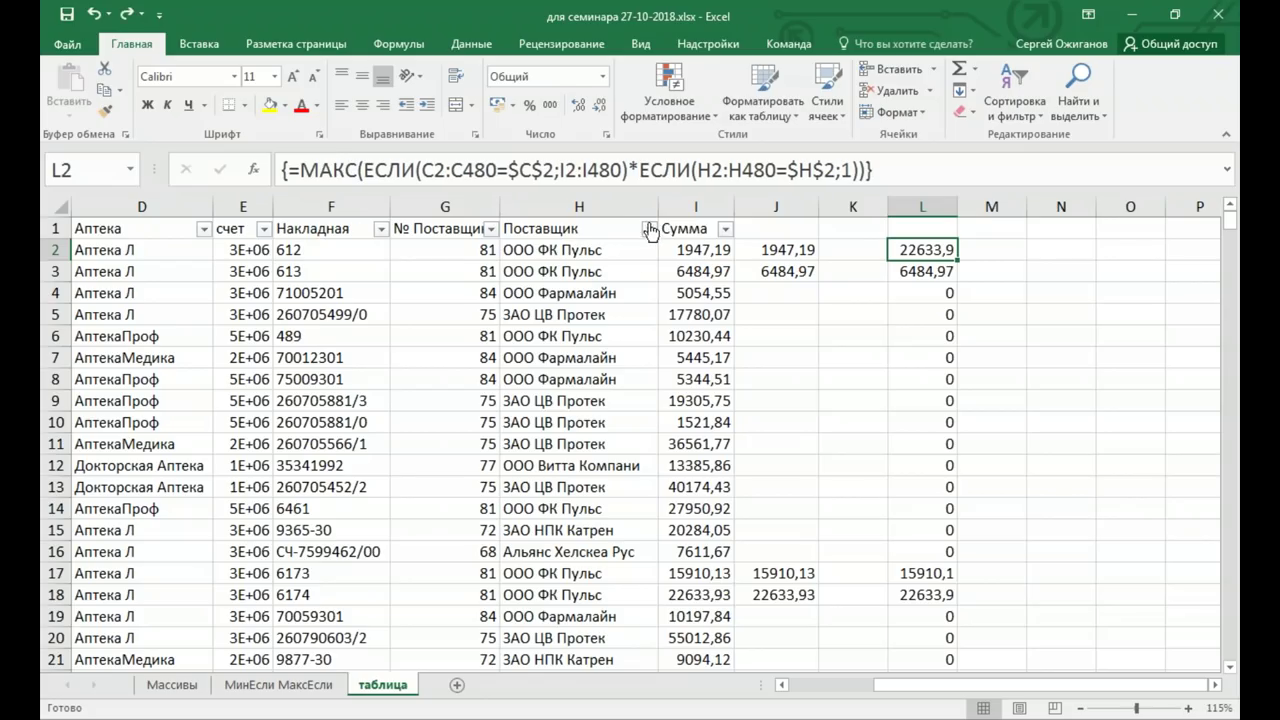
# Switch to the Массивы sheet, minimize Excel and bring up the seminar presentation
pyautogui.click(996, 251)
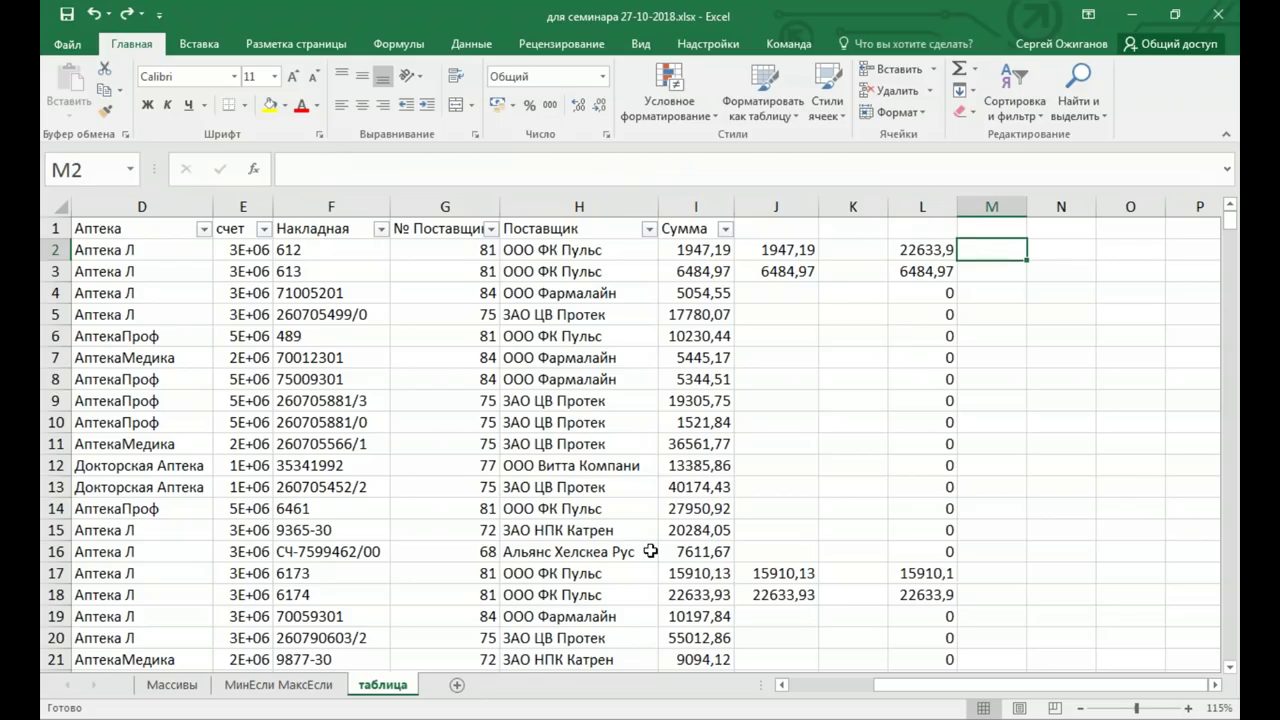
pyautogui.click(512, 398)
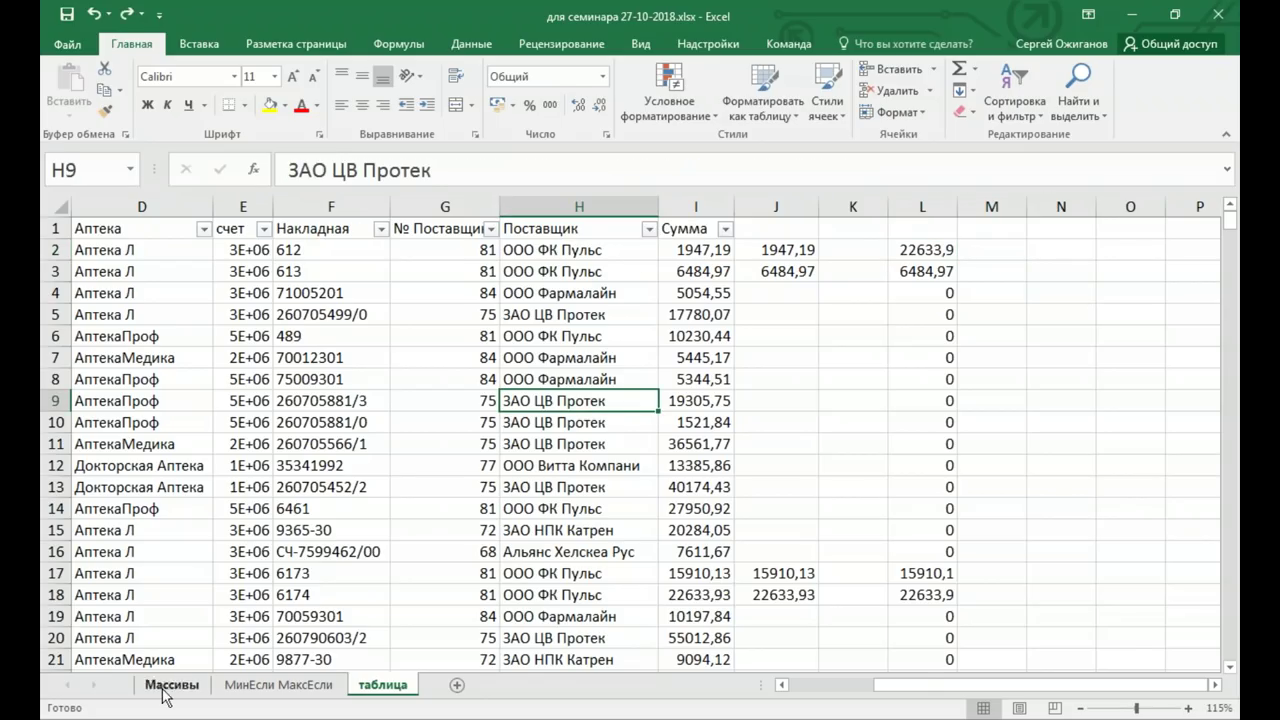
pyautogui.click(278, 685)
pyautogui.click(172, 685)
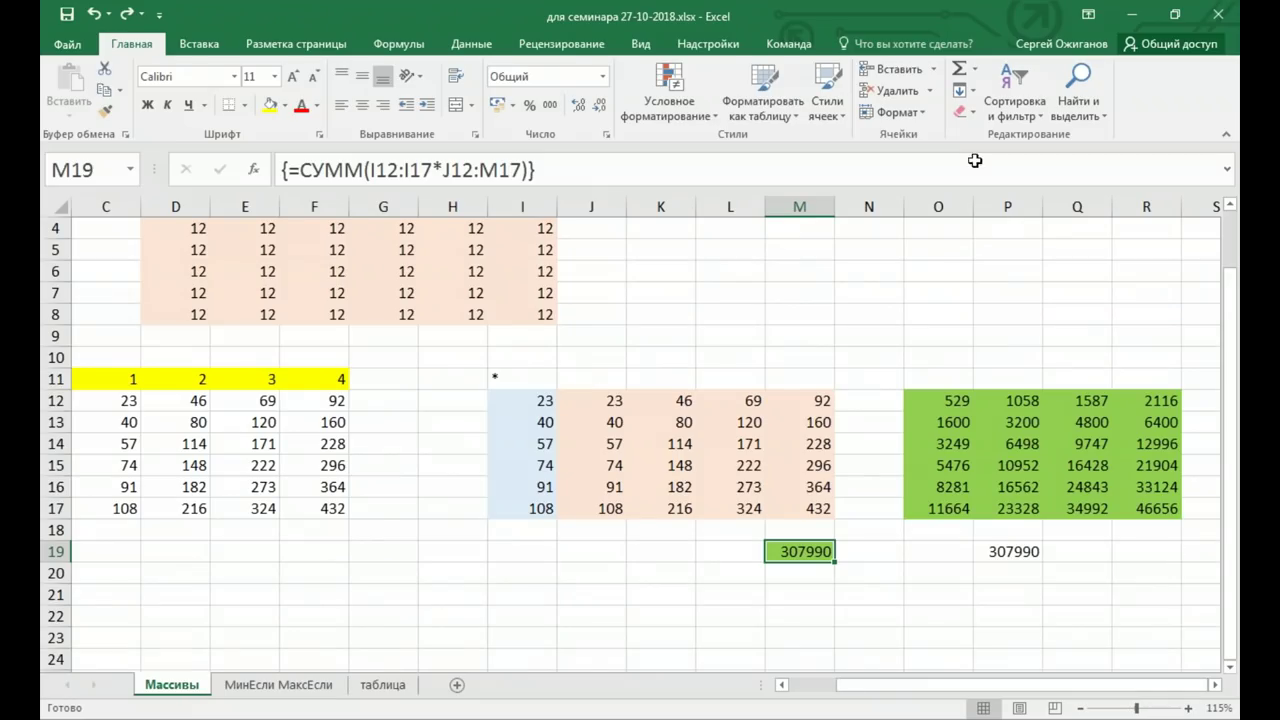
pyautogui.click(1131, 14)
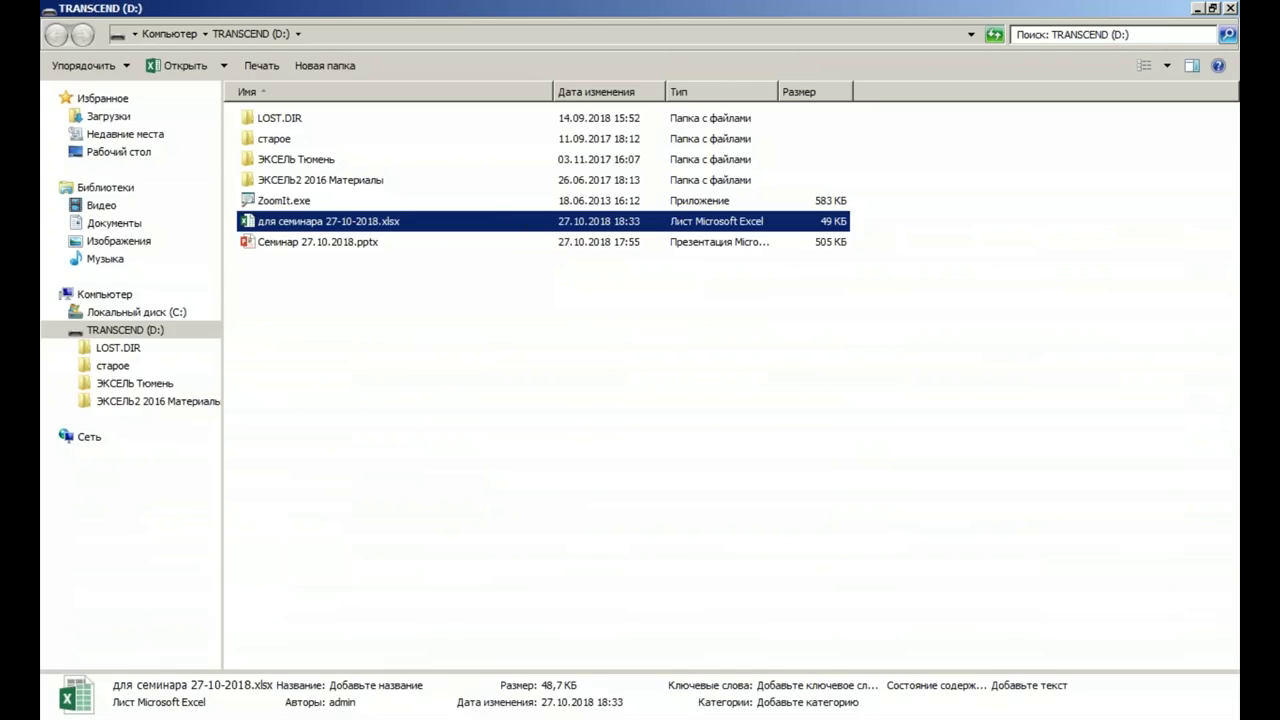
pyautogui.hotkey('alt', 'Tab')
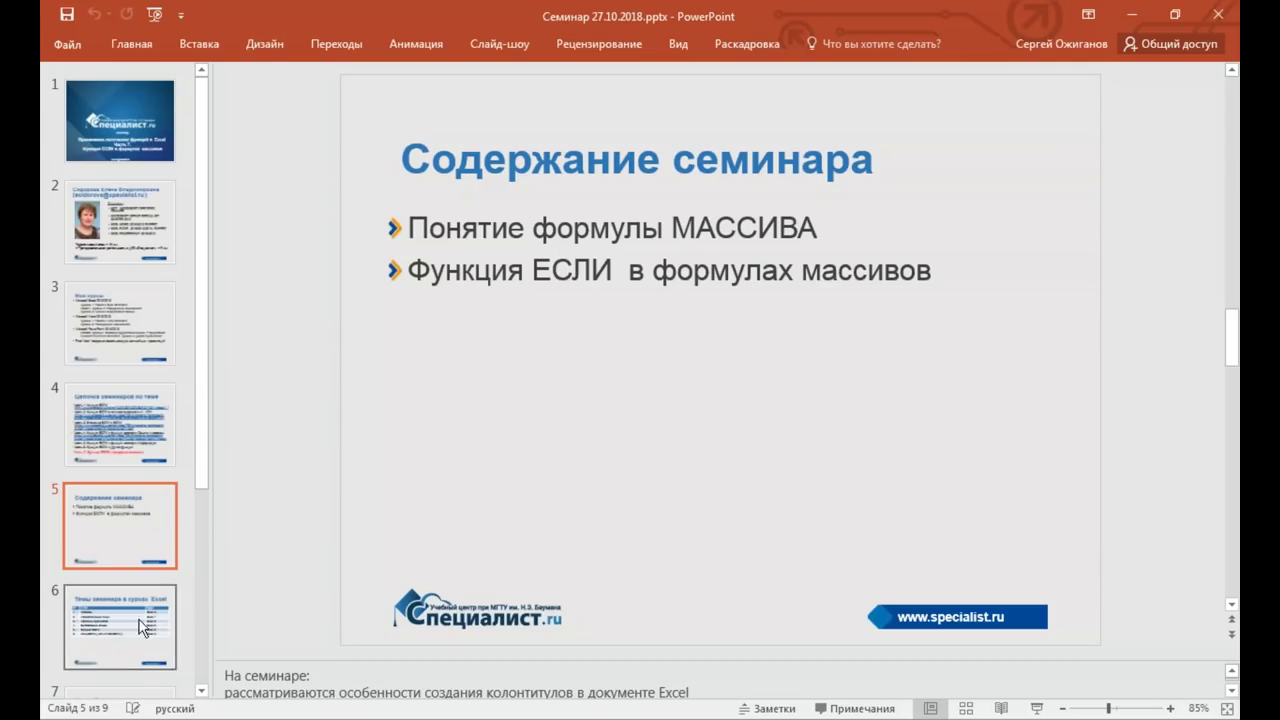
# Show slide 6 with the seminar topics, then minimize PowerPoint and the folder window to return to Excel
pyautogui.click(120, 616)
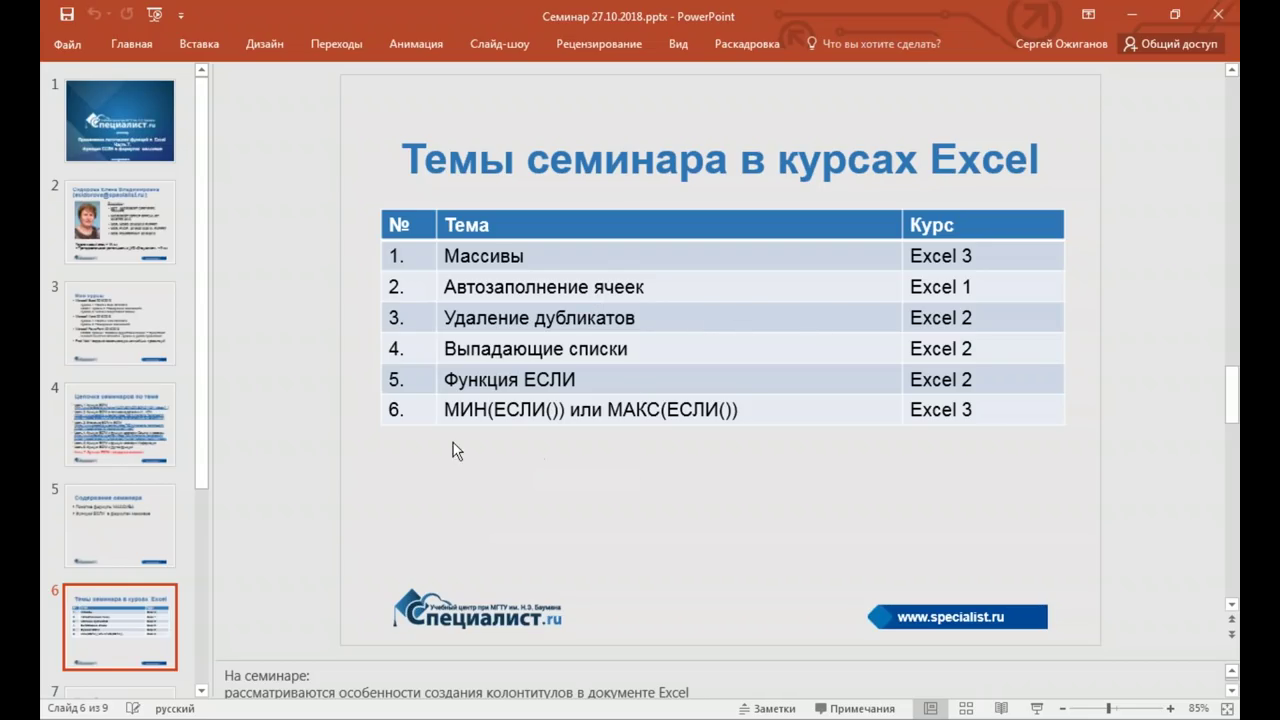
pyautogui.click(1133, 20)
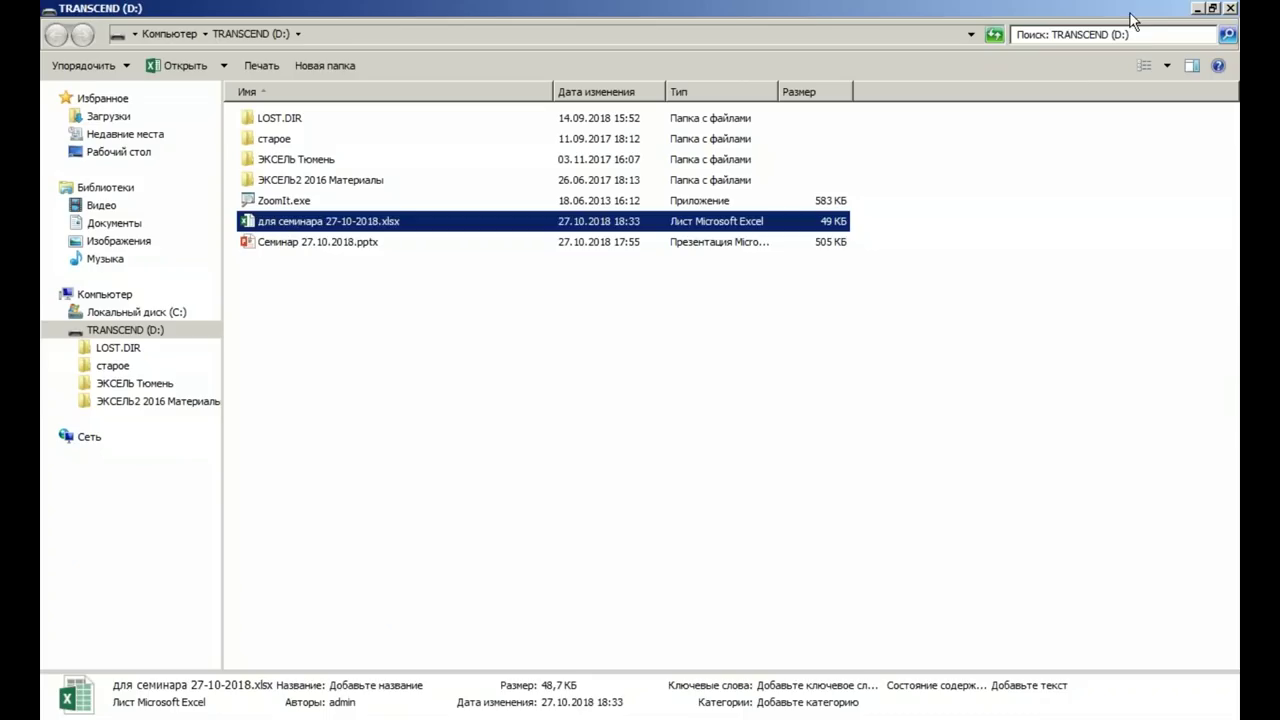
pyautogui.click(562, 438)
pyautogui.click(1199, 12)
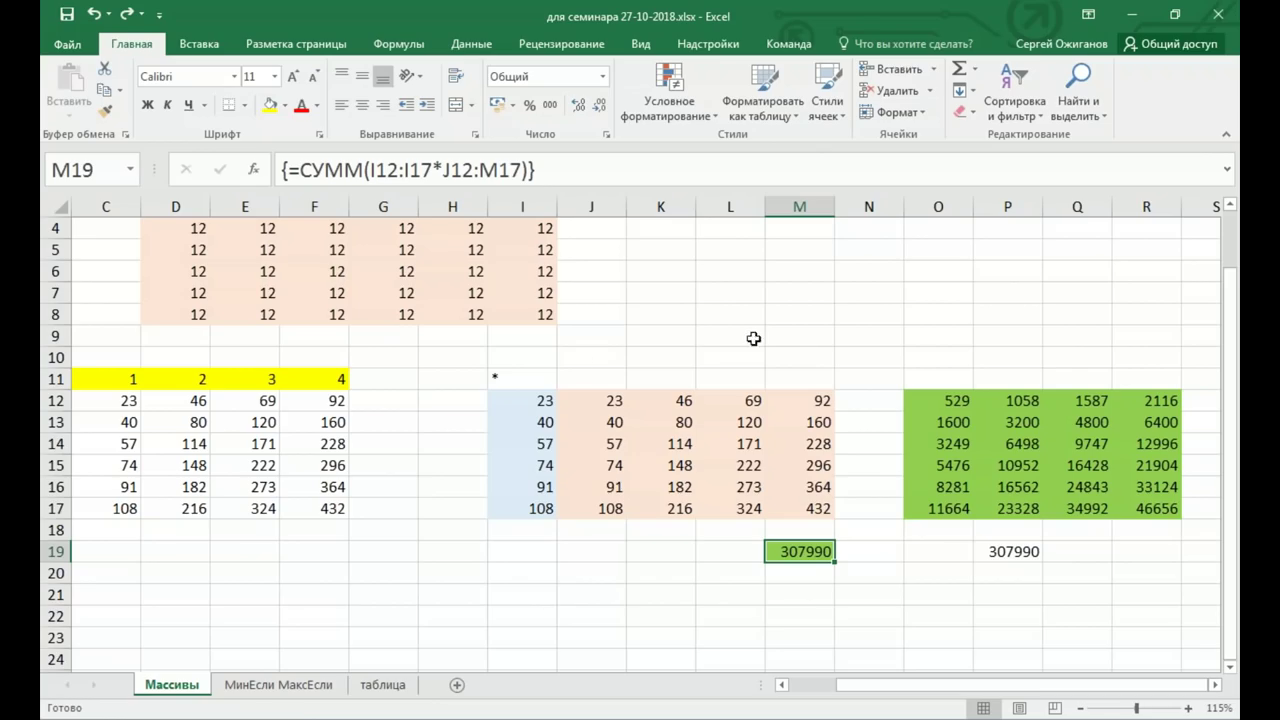
# On the МинЕсли МаксЕсли sheet, set supplier J1 to ЗАО НПК Катрен so both discounts read 35,41%
pyautogui.click(283, 690)
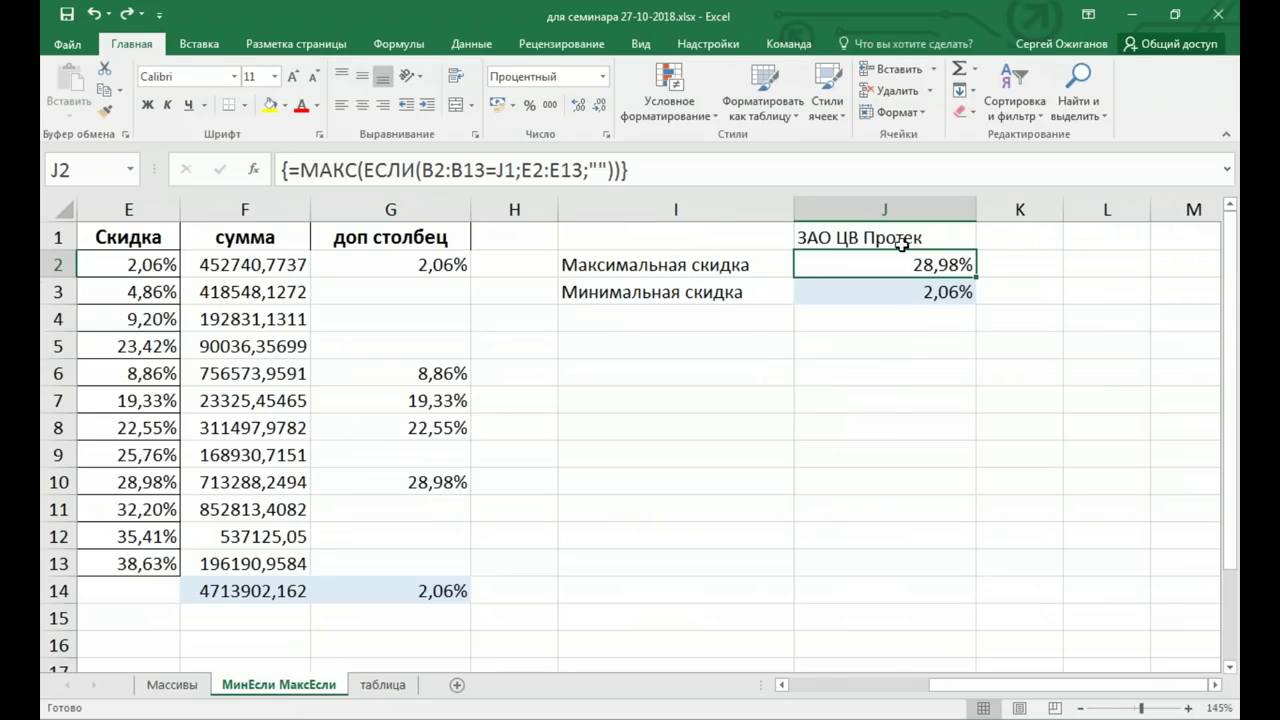
pyautogui.click(932, 236)
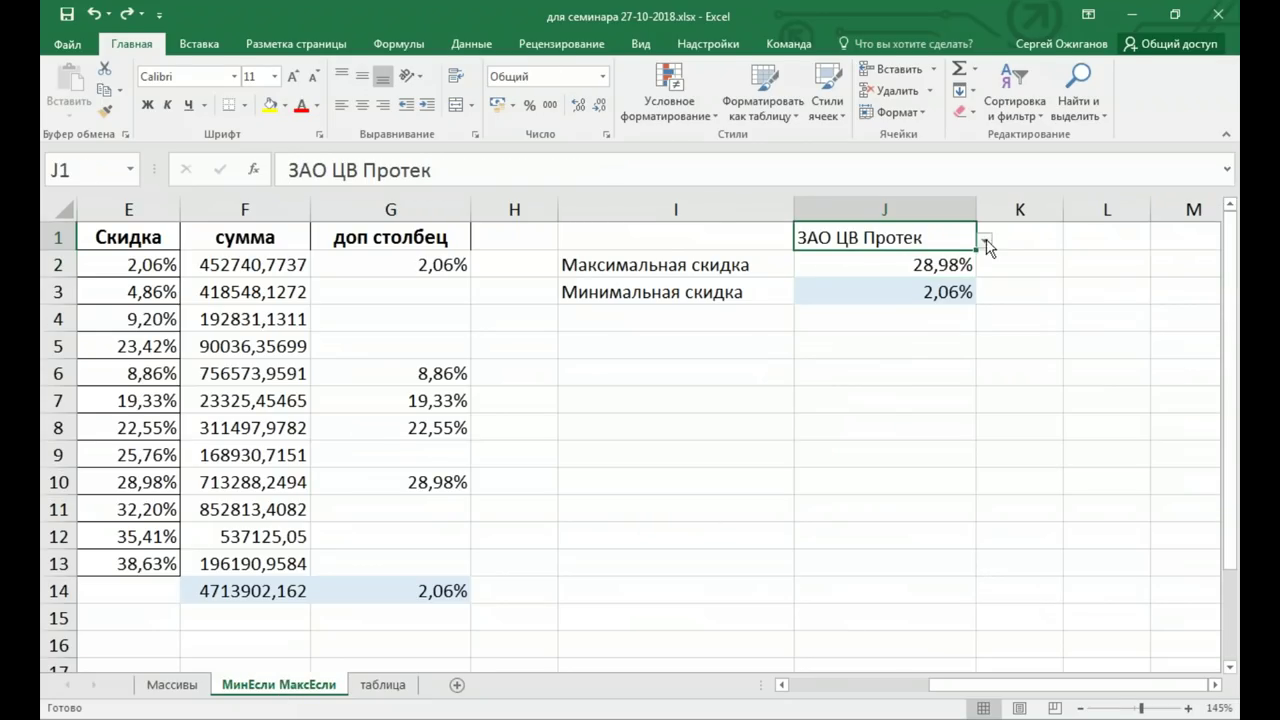
pyautogui.click(985, 241)
pyautogui.press('Escape')
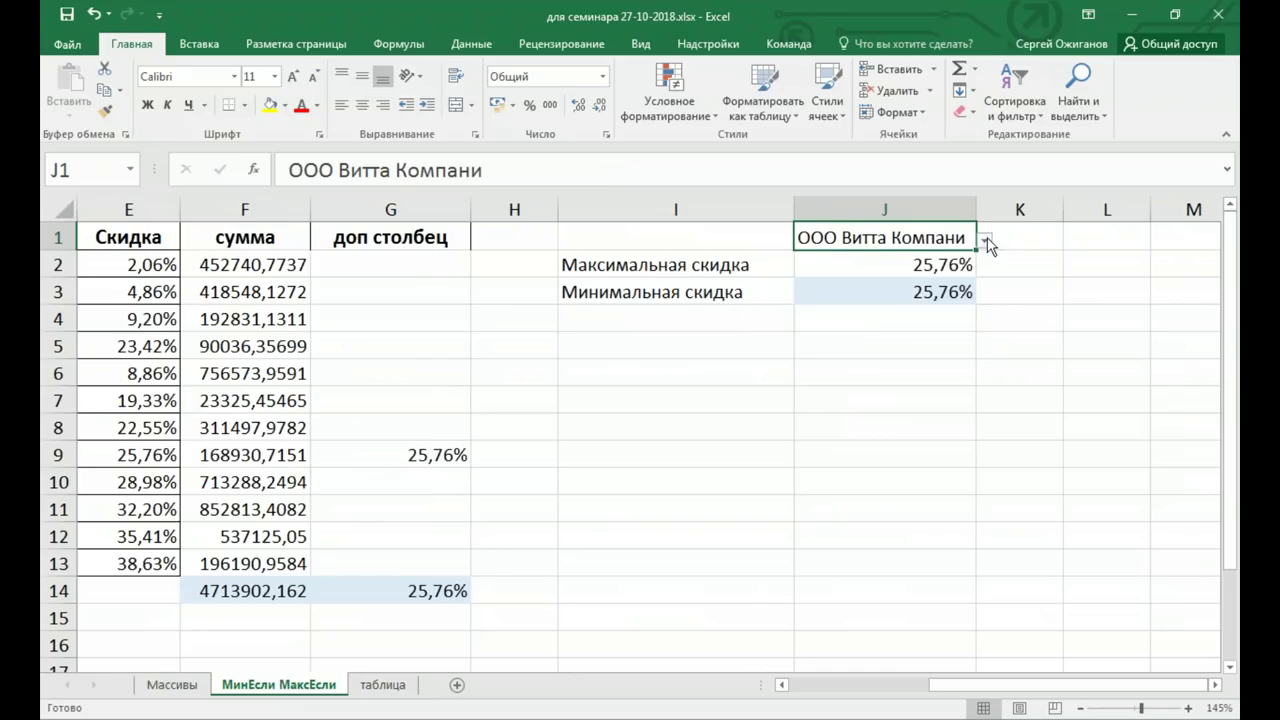
pyautogui.click(985, 241)
pyautogui.click(920, 350)
pyautogui.click(986, 244)
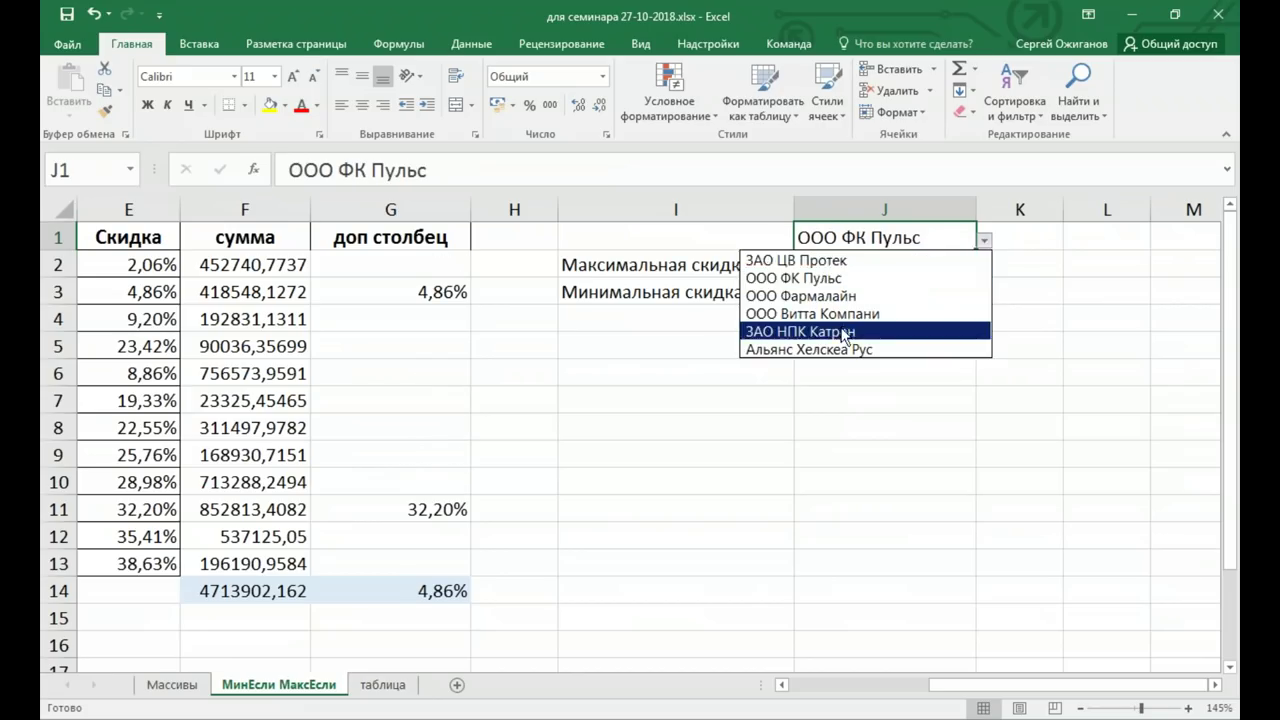
pyautogui.click(846, 340)
pyautogui.click(985, 238)
pyautogui.click(899, 246)
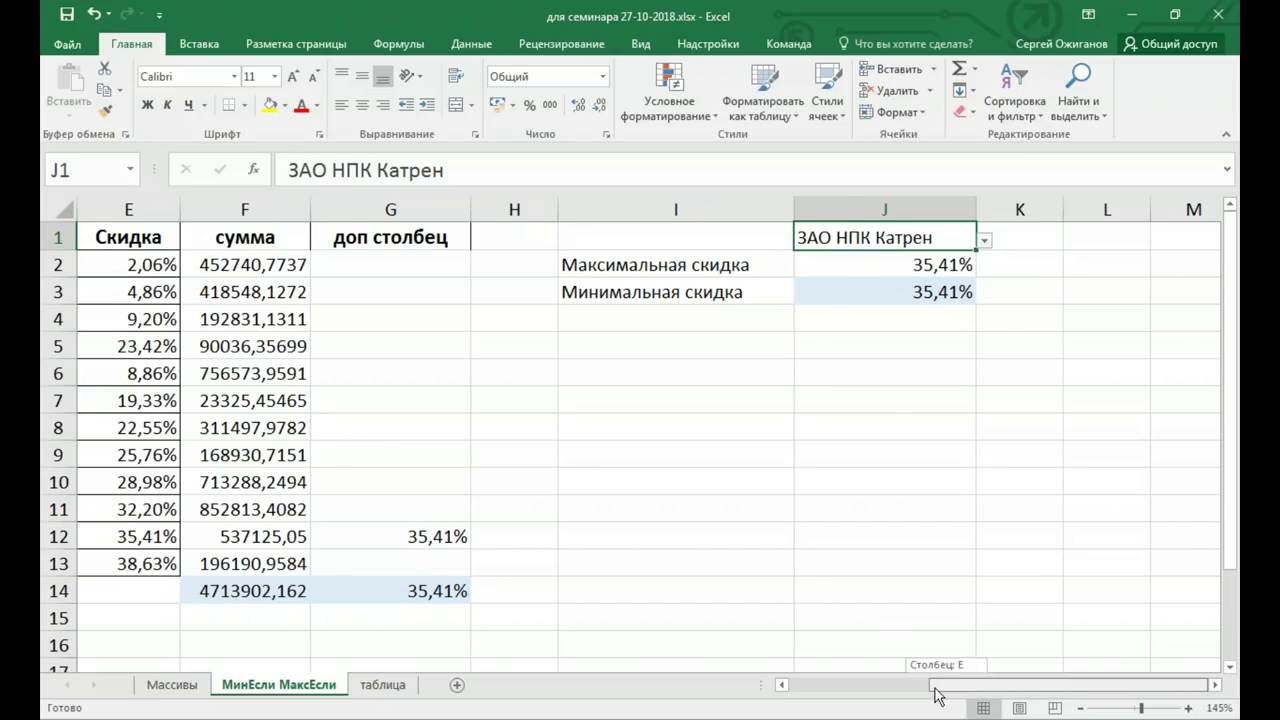
pyautogui.moveTo(933, 689); pyautogui.dragTo(818, 689)
pyautogui.moveTo(340, 260); pyautogui.dragTo(350, 560)
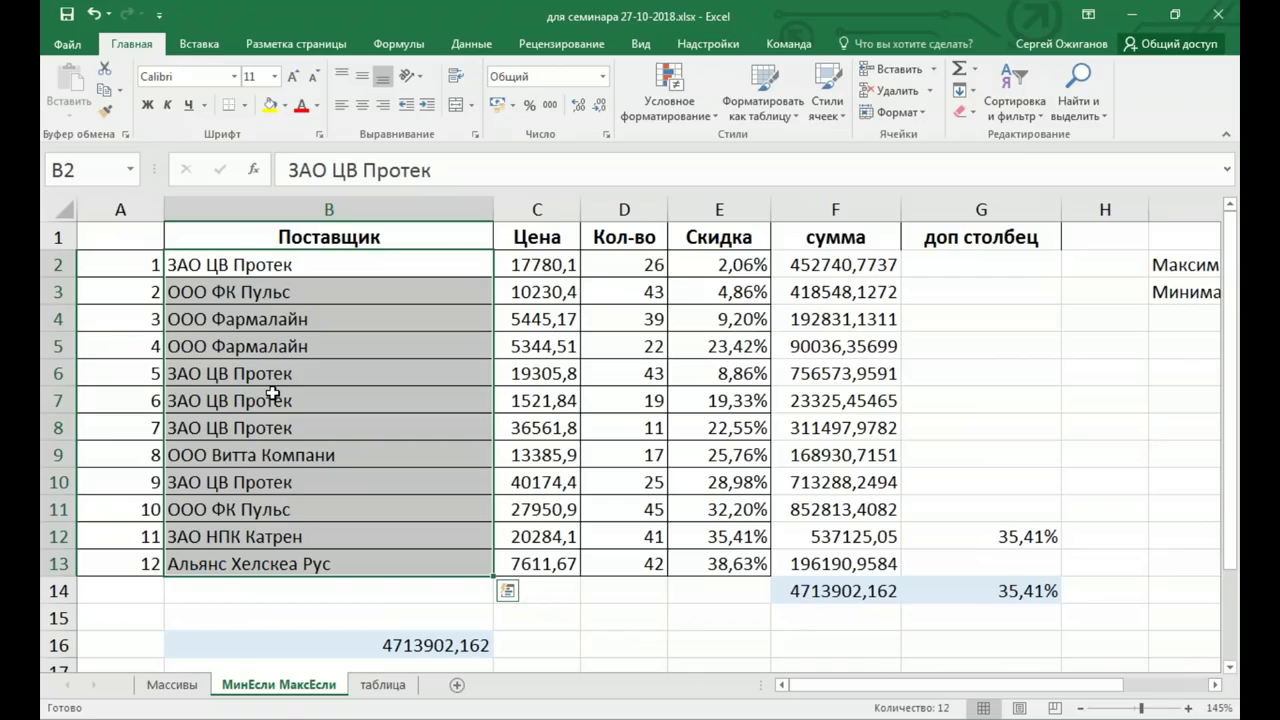
# Copy the supplier names from B2:B13 into A1 of a new sheet, Лист2, and autofit column A
pyautogui.hotkey('ctrl', 'c')
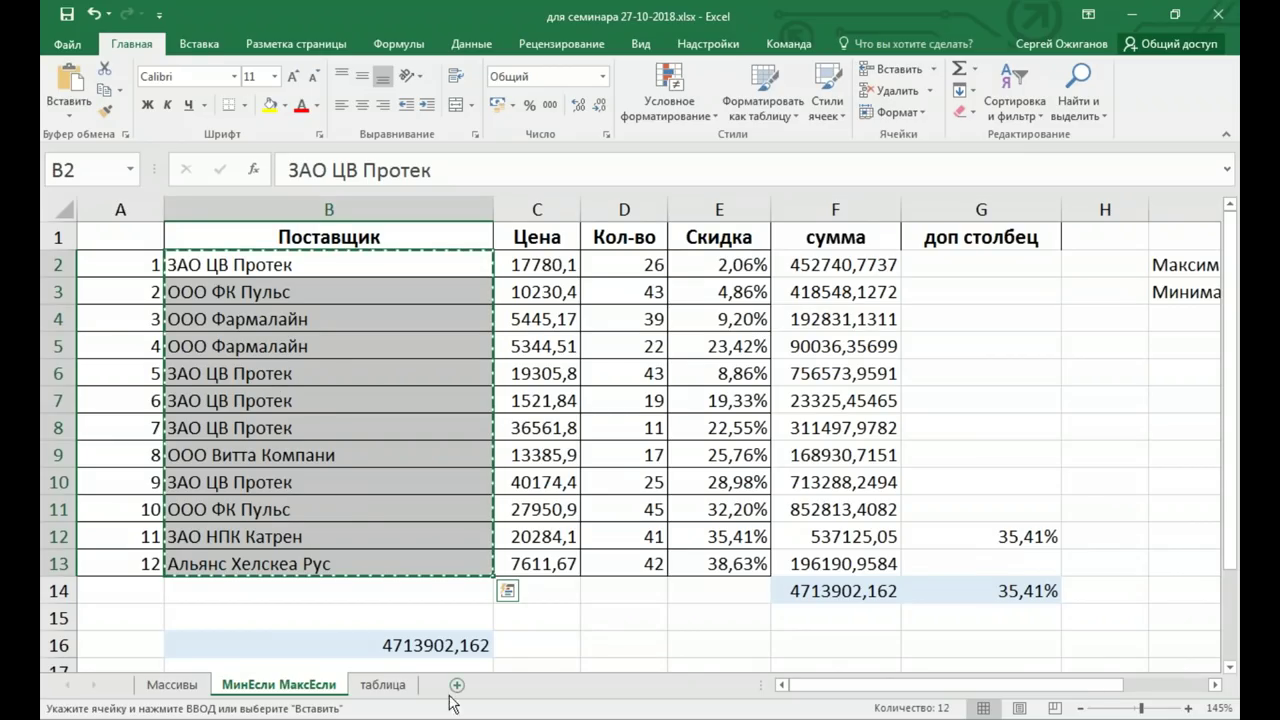
pyautogui.click(457, 686)
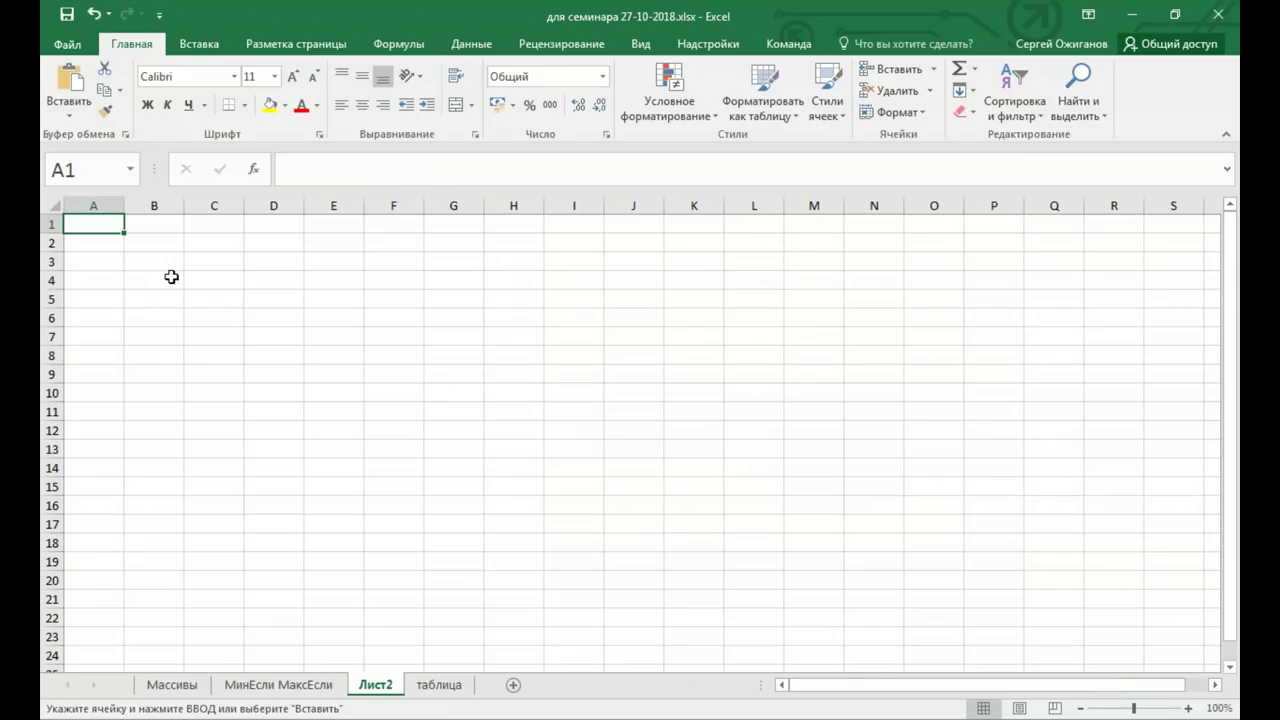
pyautogui.hotkey('ctrl', 'v')
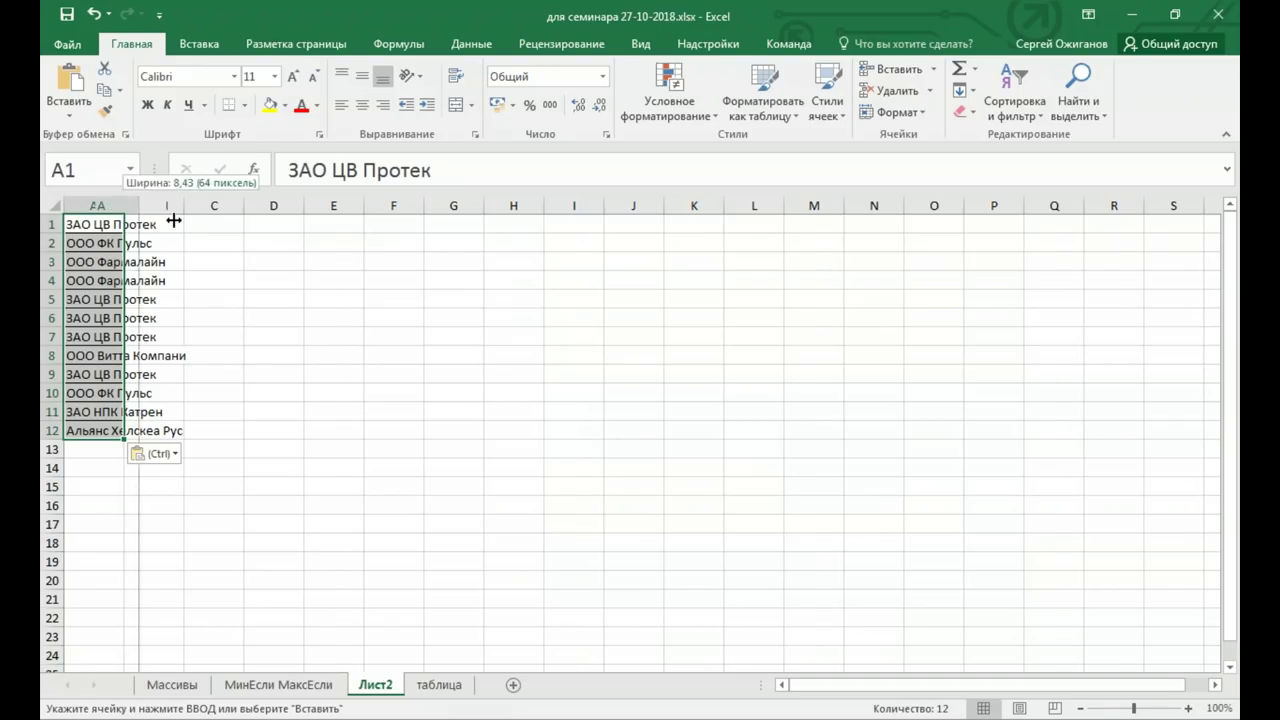
pyautogui.doubleClick(122, 204)
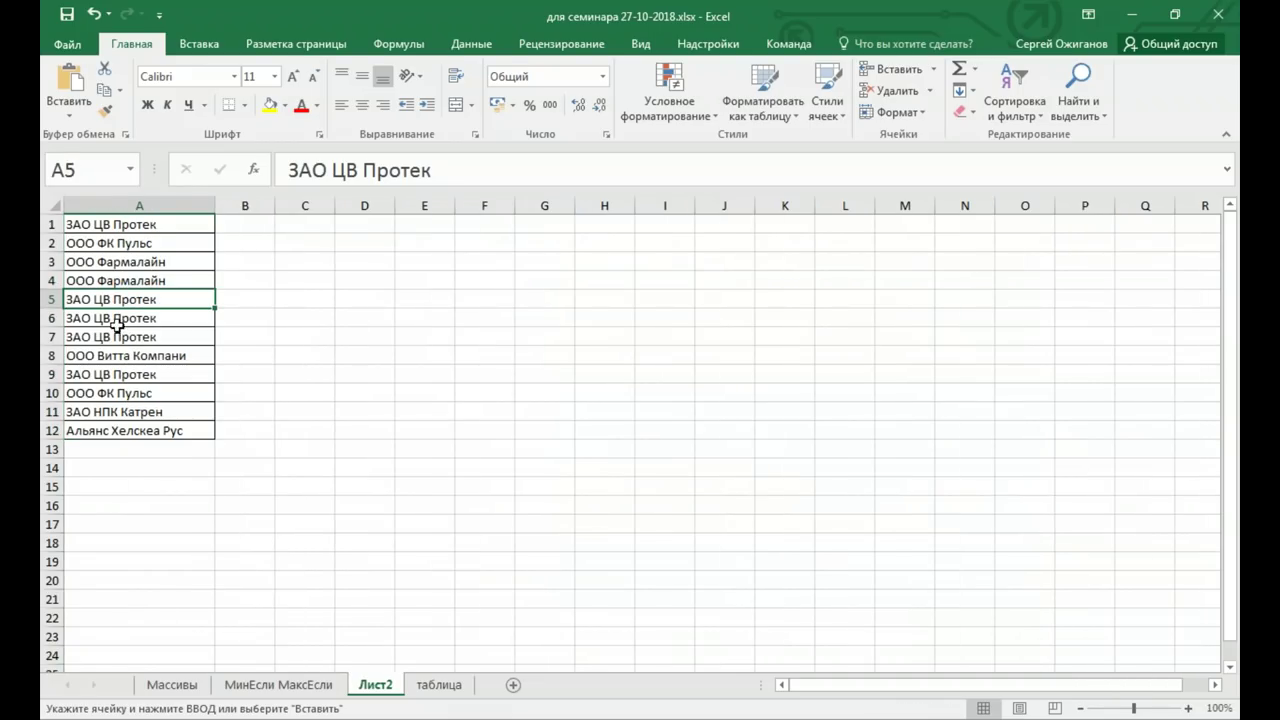
# Remove duplicate suppliers from column A, leaving six unique names in A1:A6
pyautogui.click(471, 44)
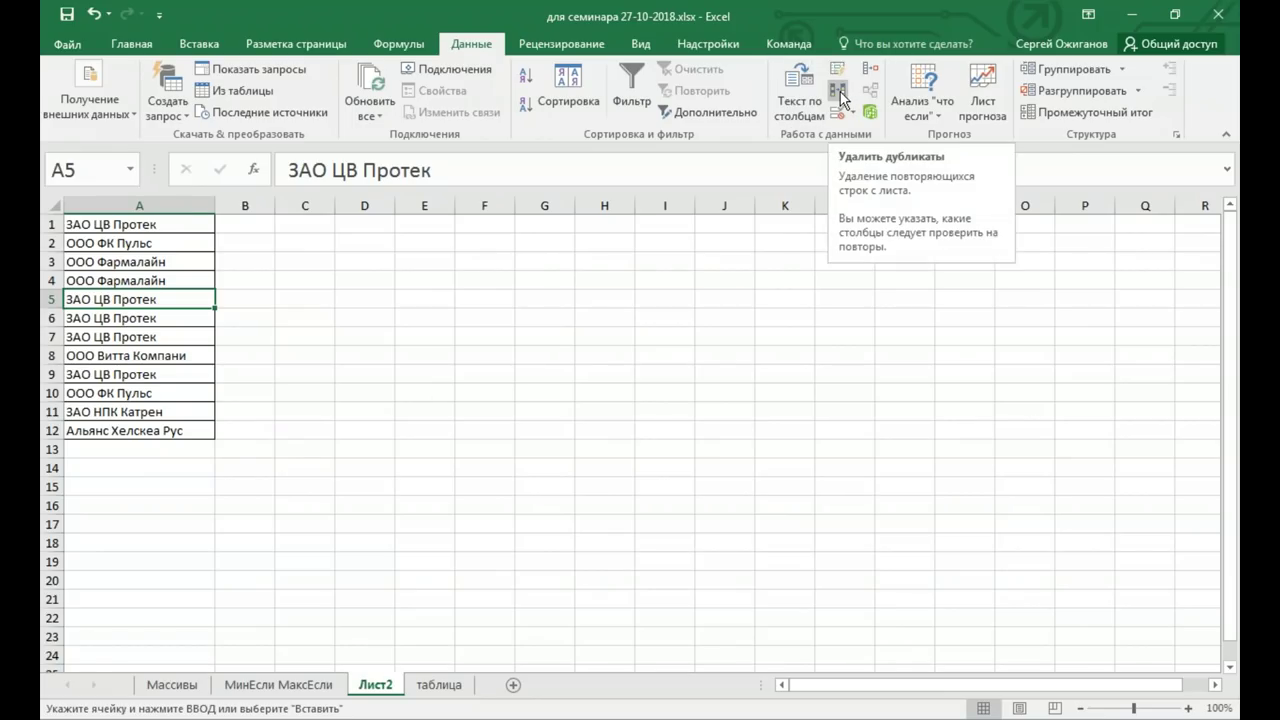
pyautogui.click(840, 92)
pyautogui.click(612, 576)
pyautogui.click(630, 420)
pyautogui.moveTo(120, 224); pyautogui.dragTo(159, 316)
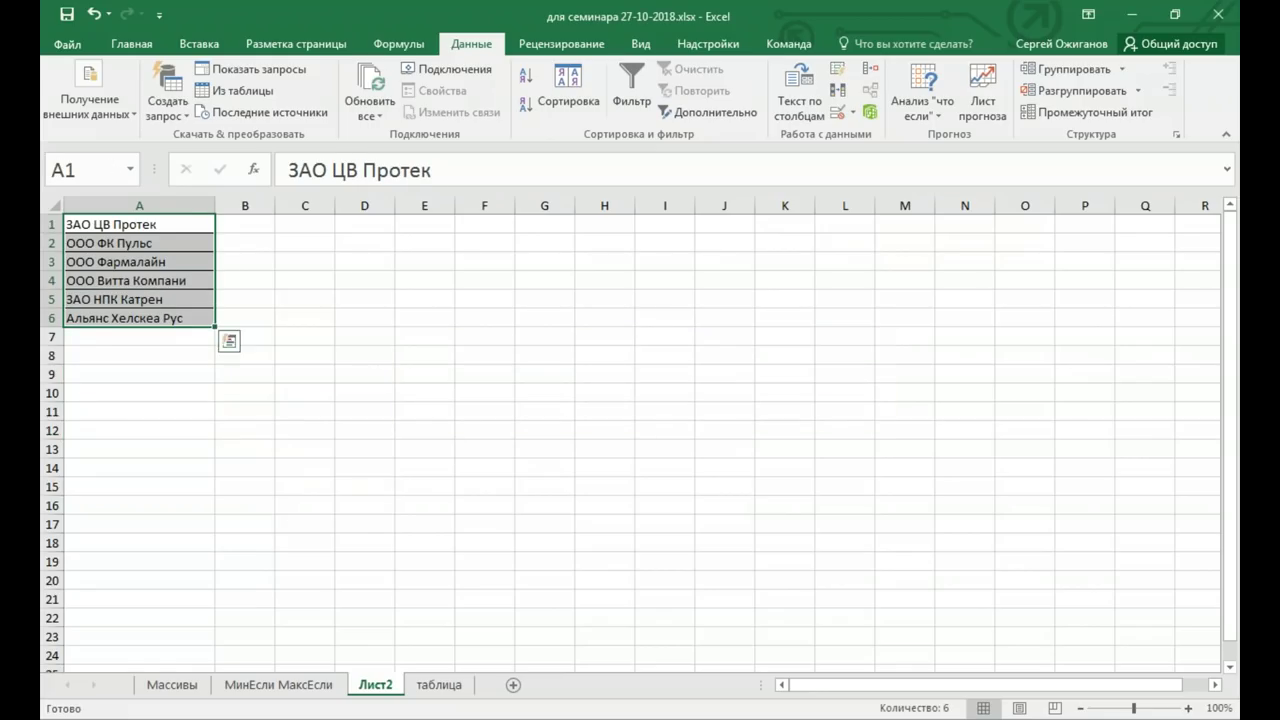
pyautogui.keyDown('ctrl'); pyautogui.scroll(3, 444, 396); pyautogui.keyUp('ctrl')
# Select E1 and bring up its data validation settings
pyautogui.click(395, 292)
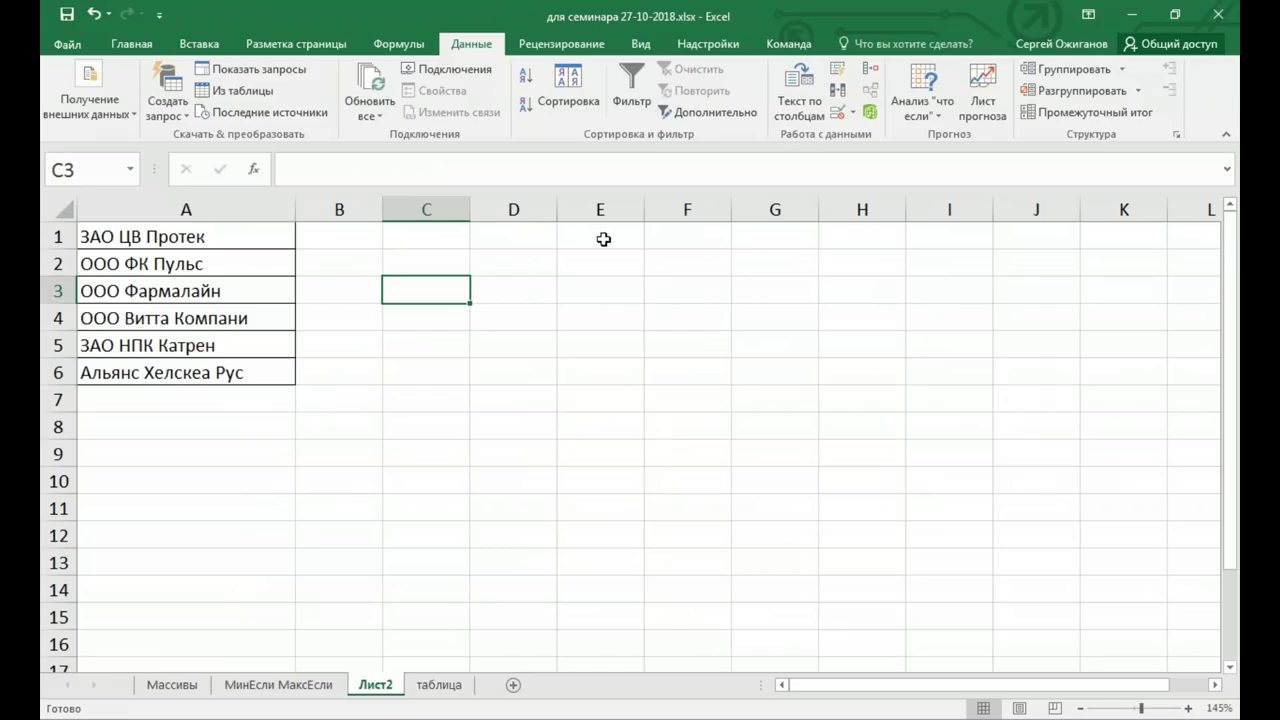
pyautogui.click(604, 237)
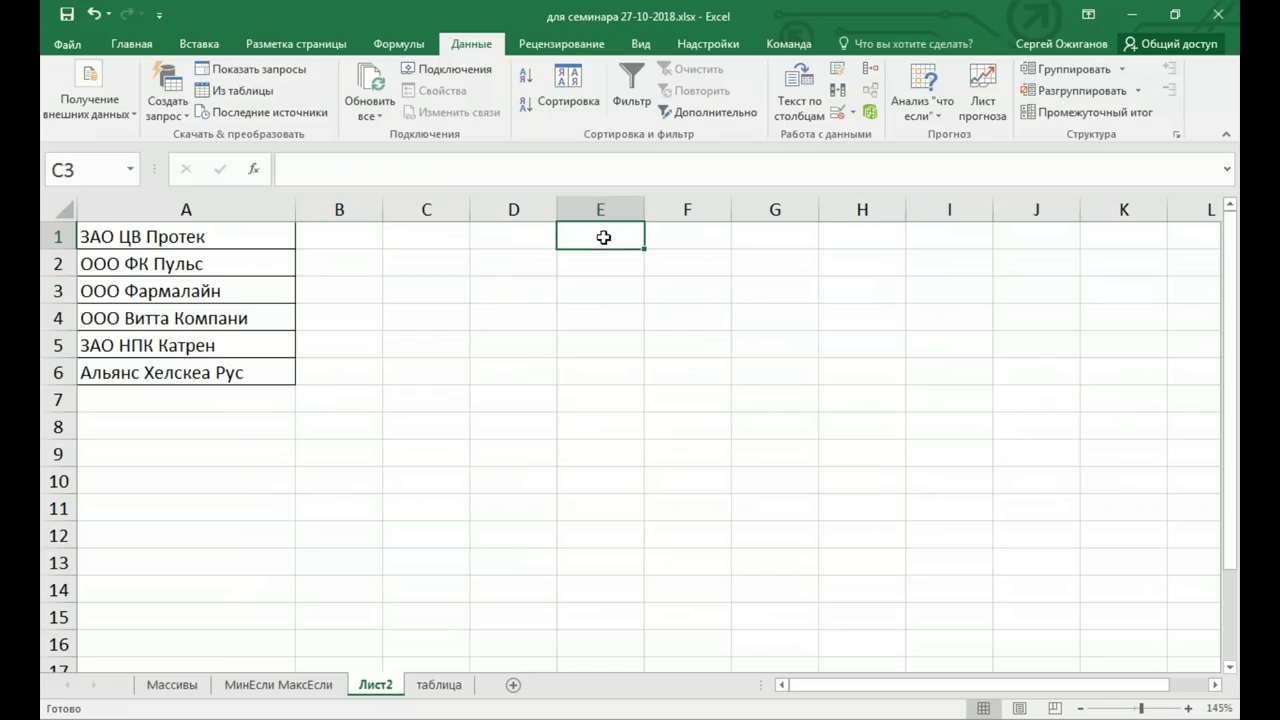
pyautogui.click(838, 113)
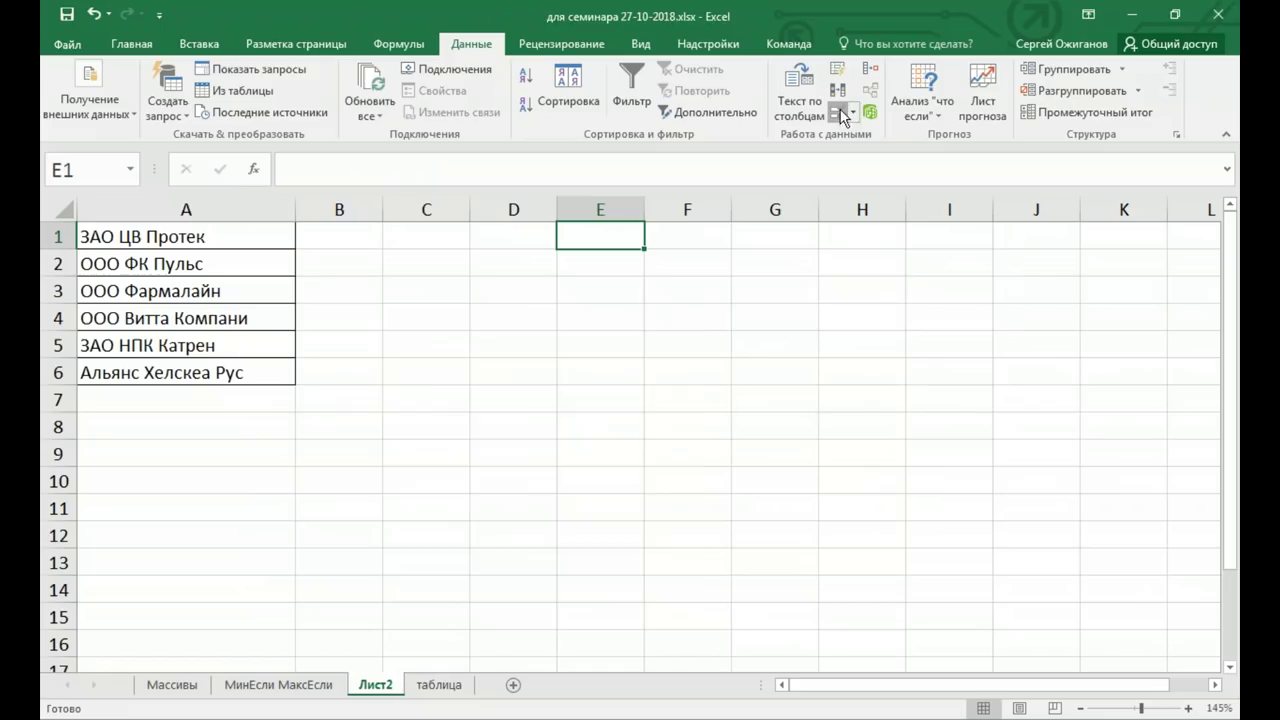
# Make E1 a List validation with source =$A$1:$A$6
pyautogui.moveTo(589, 326); pyautogui.dragTo(748, 259)
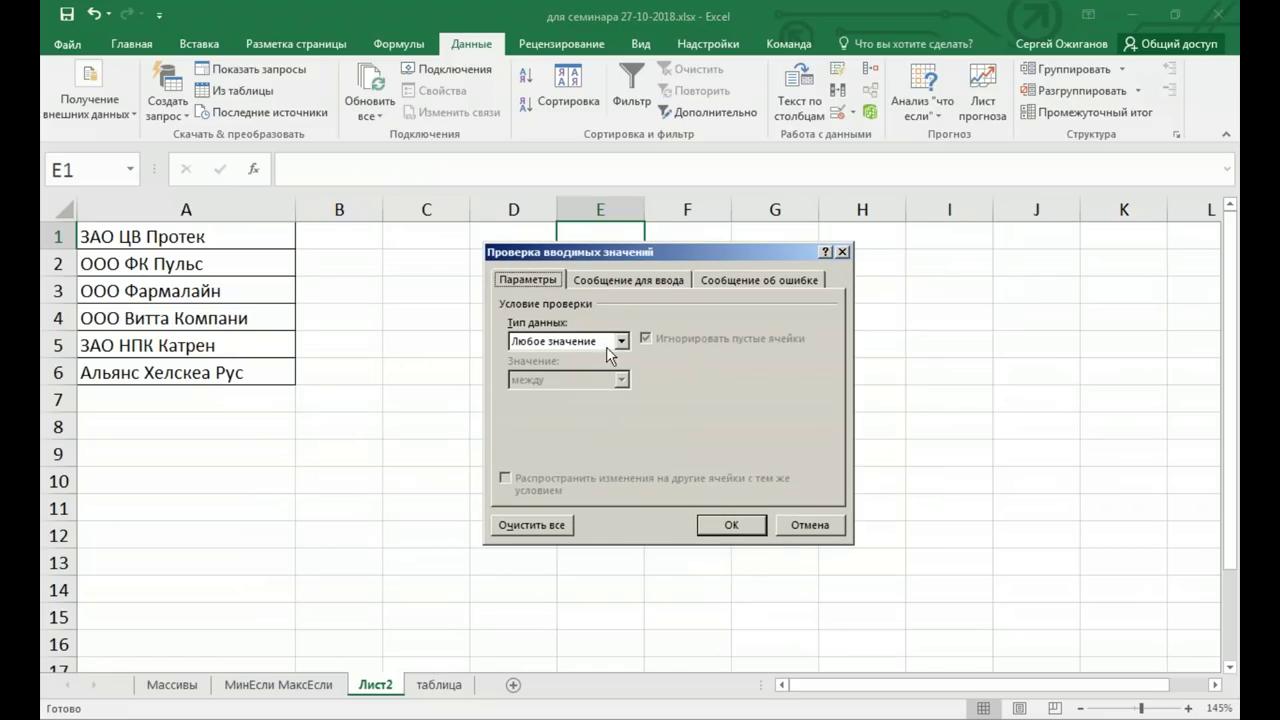
pyautogui.click(621, 341)
pyautogui.click(557, 395)
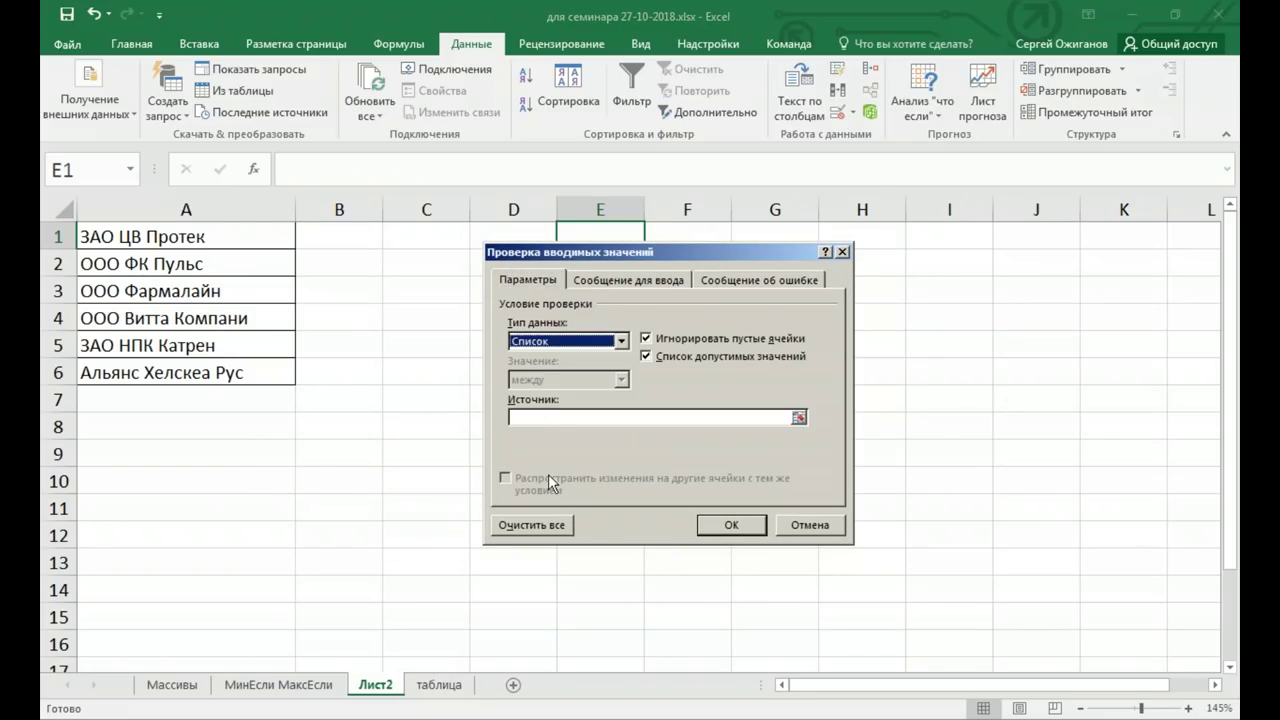
pyautogui.click(556, 418)
pyautogui.moveTo(260, 236); pyautogui.dragTo(268, 373)
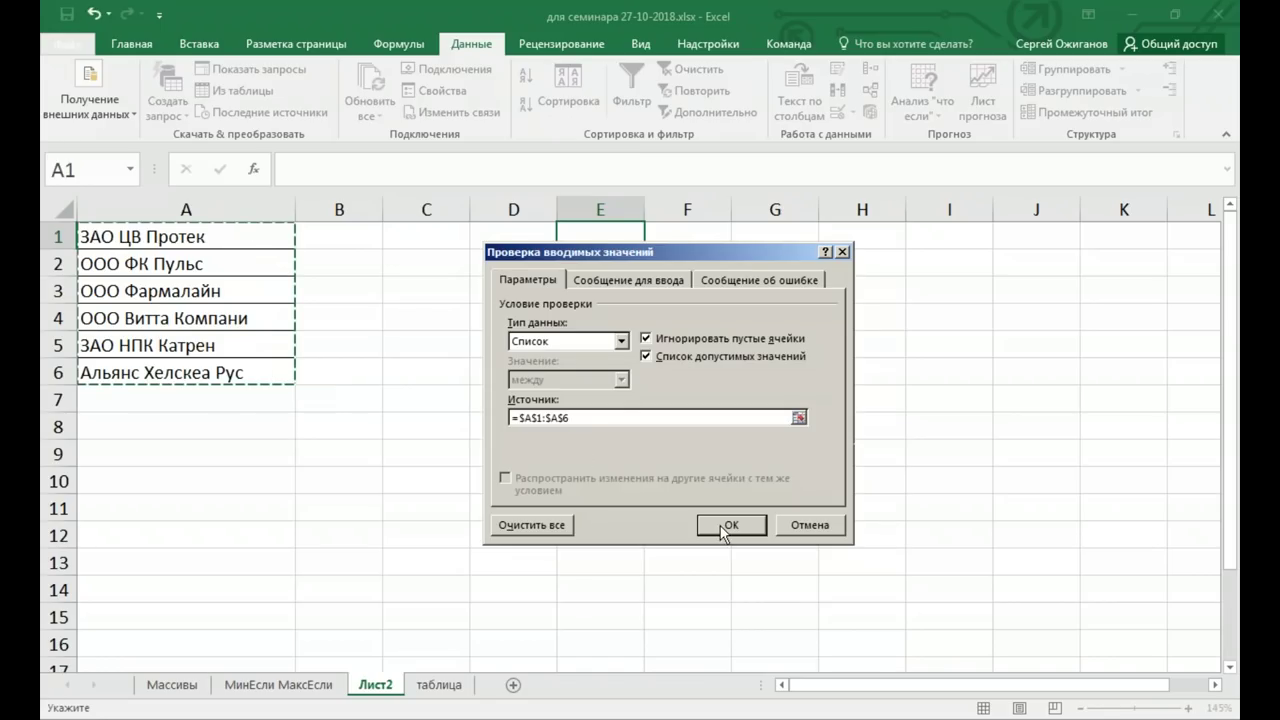
pyautogui.click(727, 525)
# Try E1's dropdown with ООО Фармалайн and Альянс Хелскеа Рус, widening column E to fit
pyautogui.click(652, 240)
pyautogui.click(600, 296)
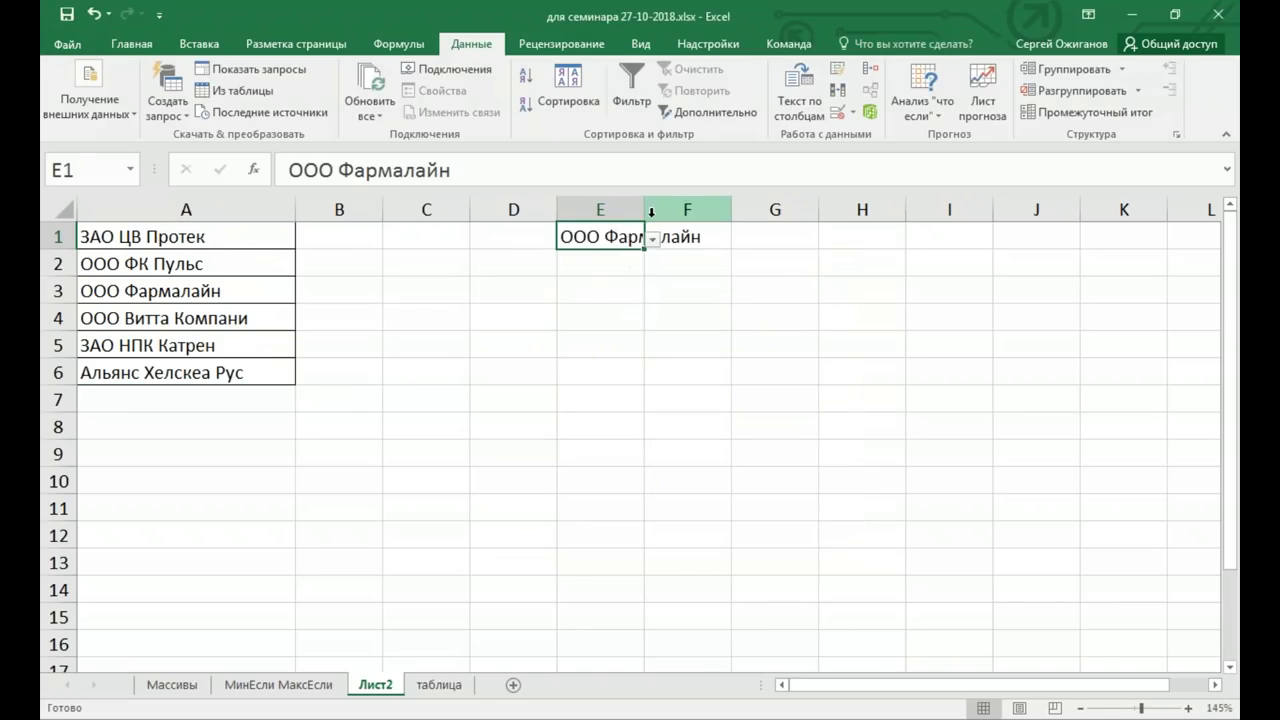
pyautogui.moveTo(645, 210); pyautogui.dragTo(719, 215)
pyautogui.click(728, 239)
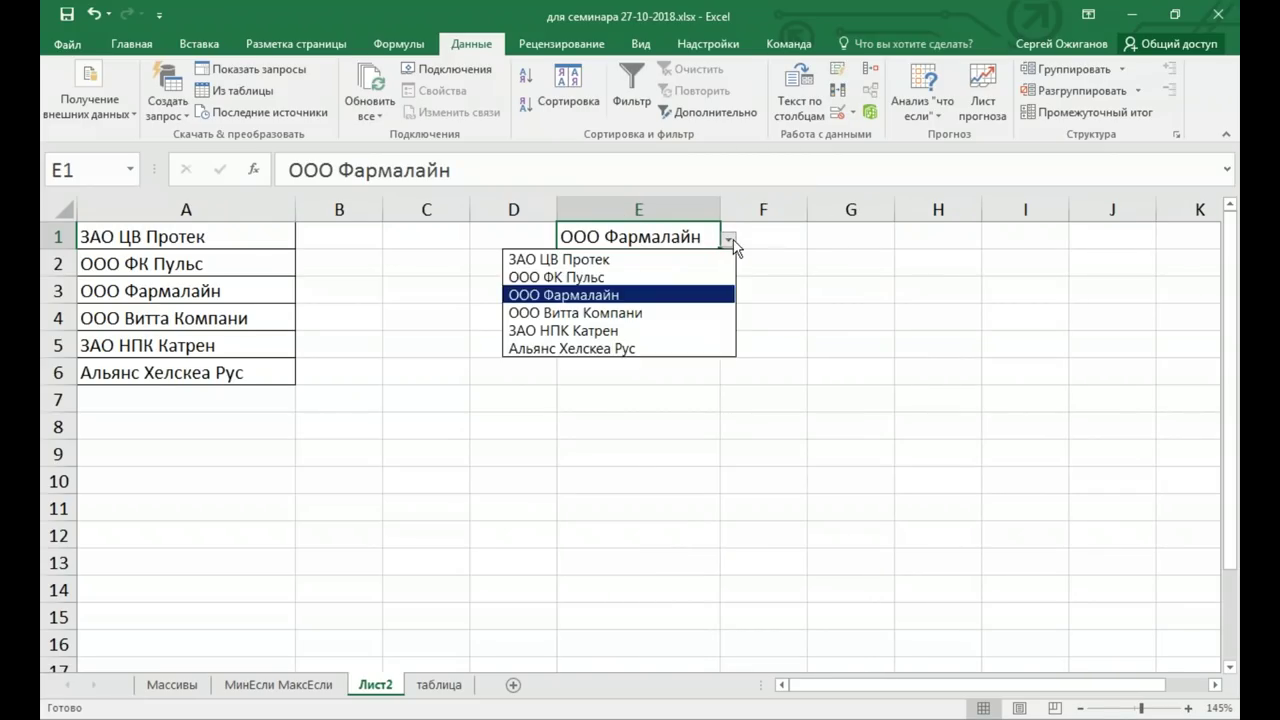
pyautogui.click(640, 355)
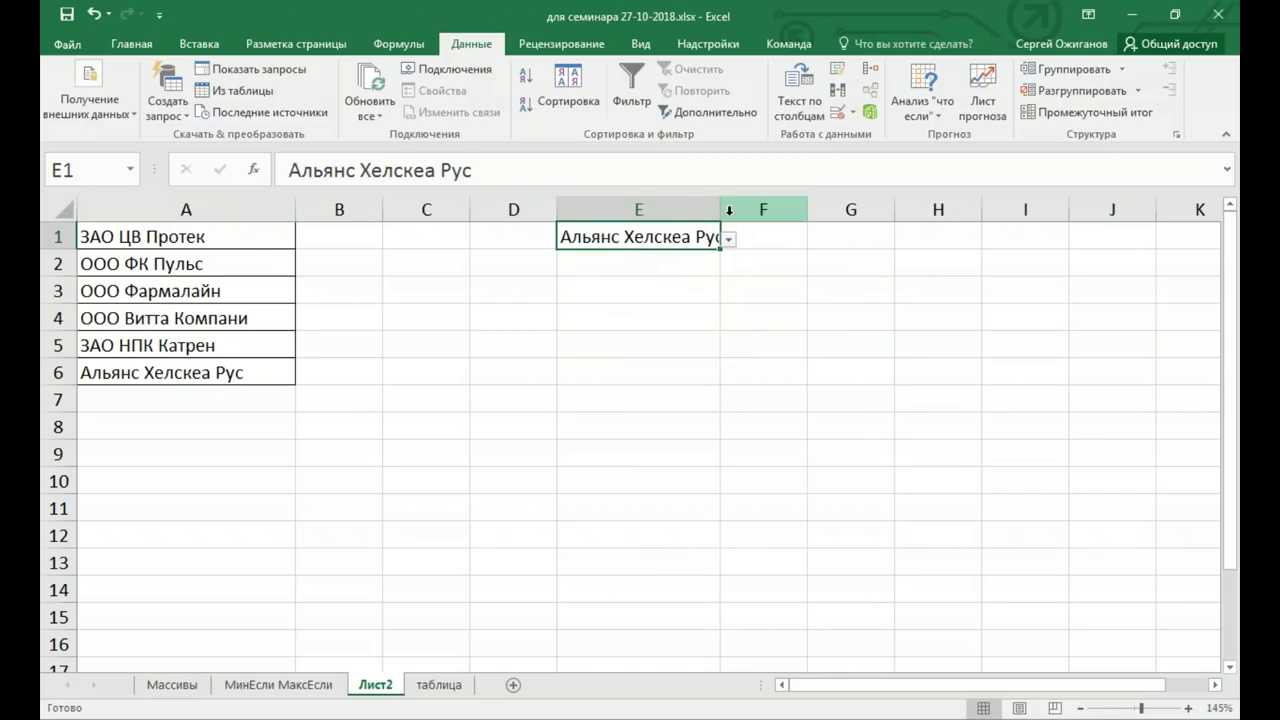
pyautogui.moveTo(720, 205); pyautogui.dragTo(761, 235)
pyautogui.click(656, 285)
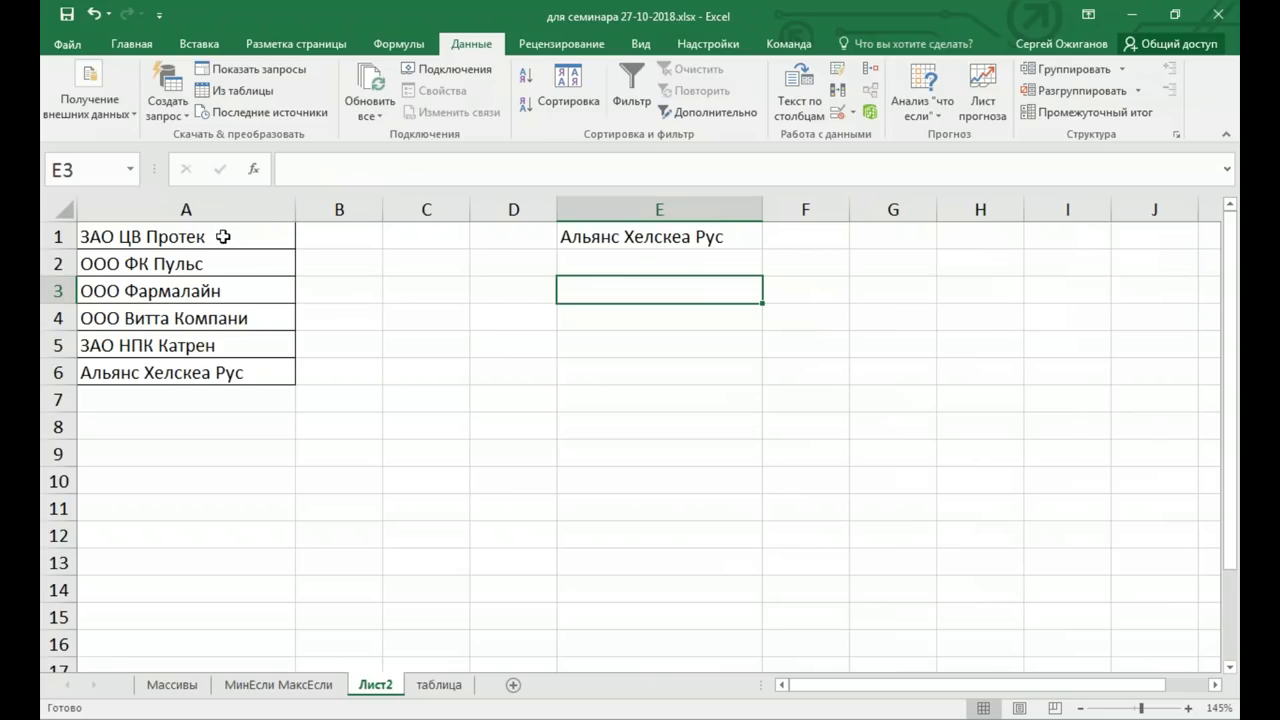
# Enter ЦЕ in A7 and check whether E1's dropdown picks up the new entry
pyautogui.click(196, 397)
pyautogui.write('ЦЕ')
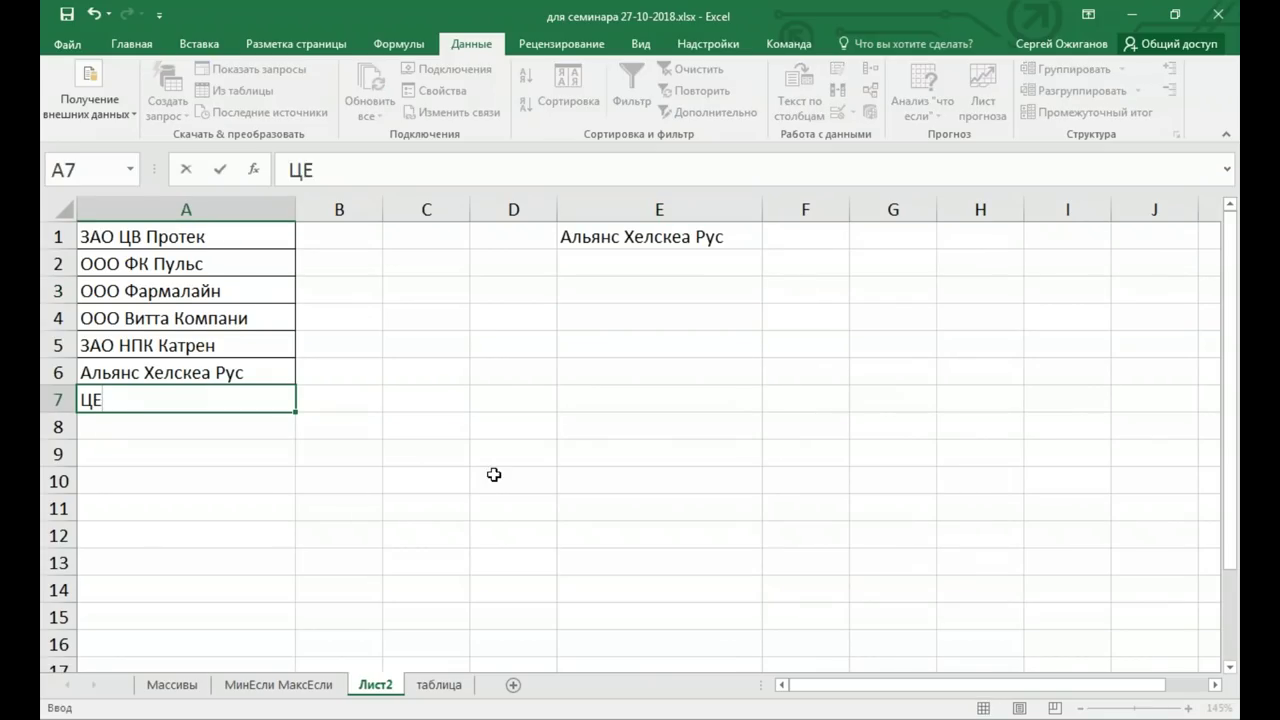
pyautogui.press('Return')
pyautogui.click(759, 241)
pyautogui.click(771, 241)
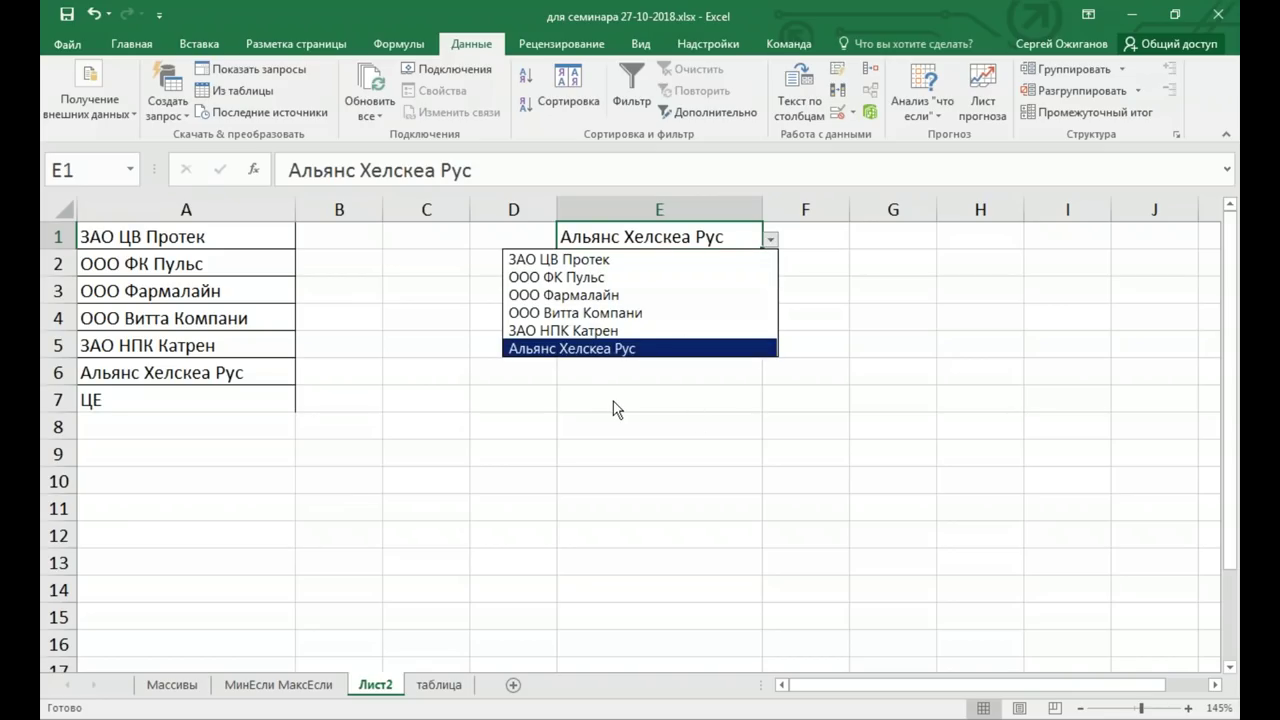
pyautogui.click(240, 427)
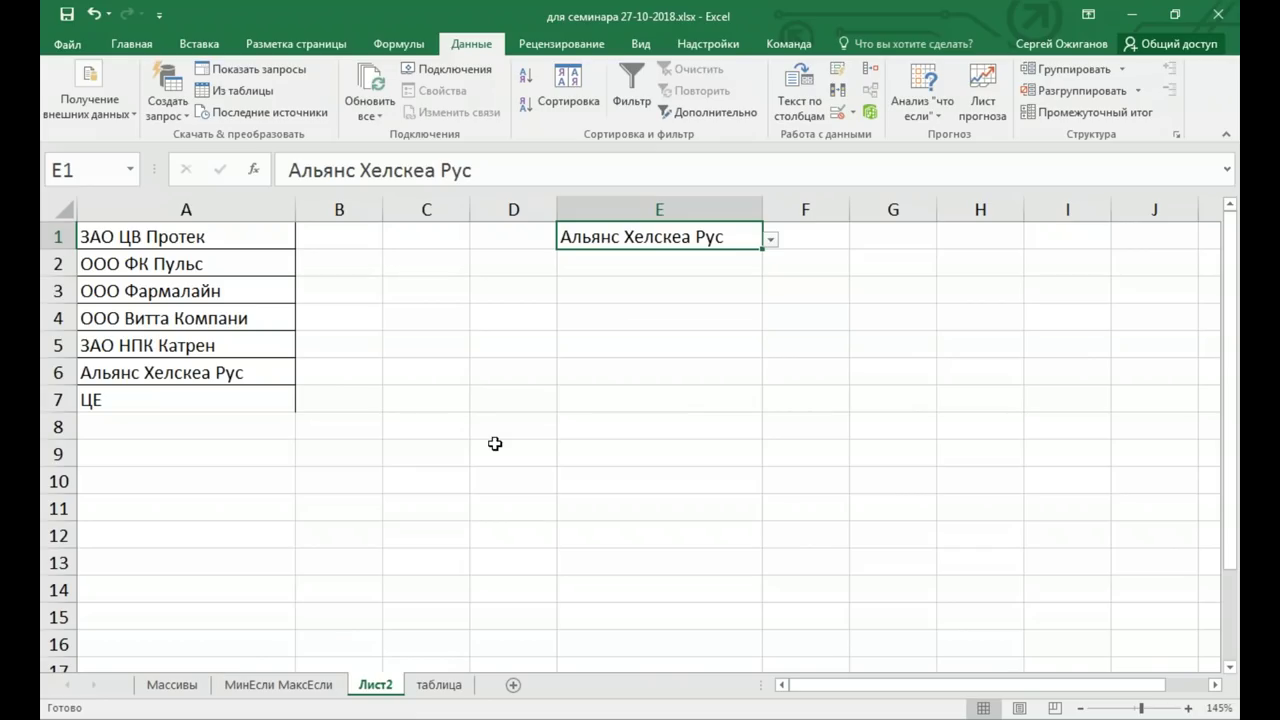
pyautogui.click(215, 411)
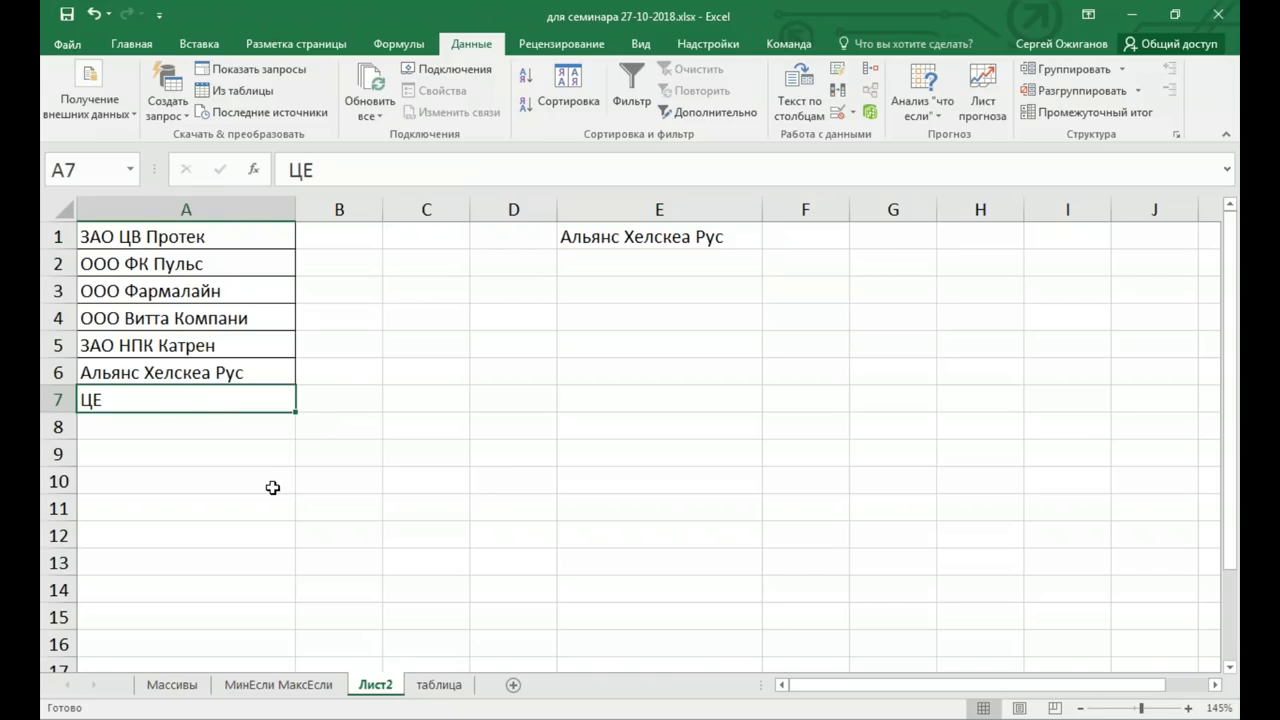
pyautogui.moveTo(215, 236); pyautogui.dragTo(218, 240)
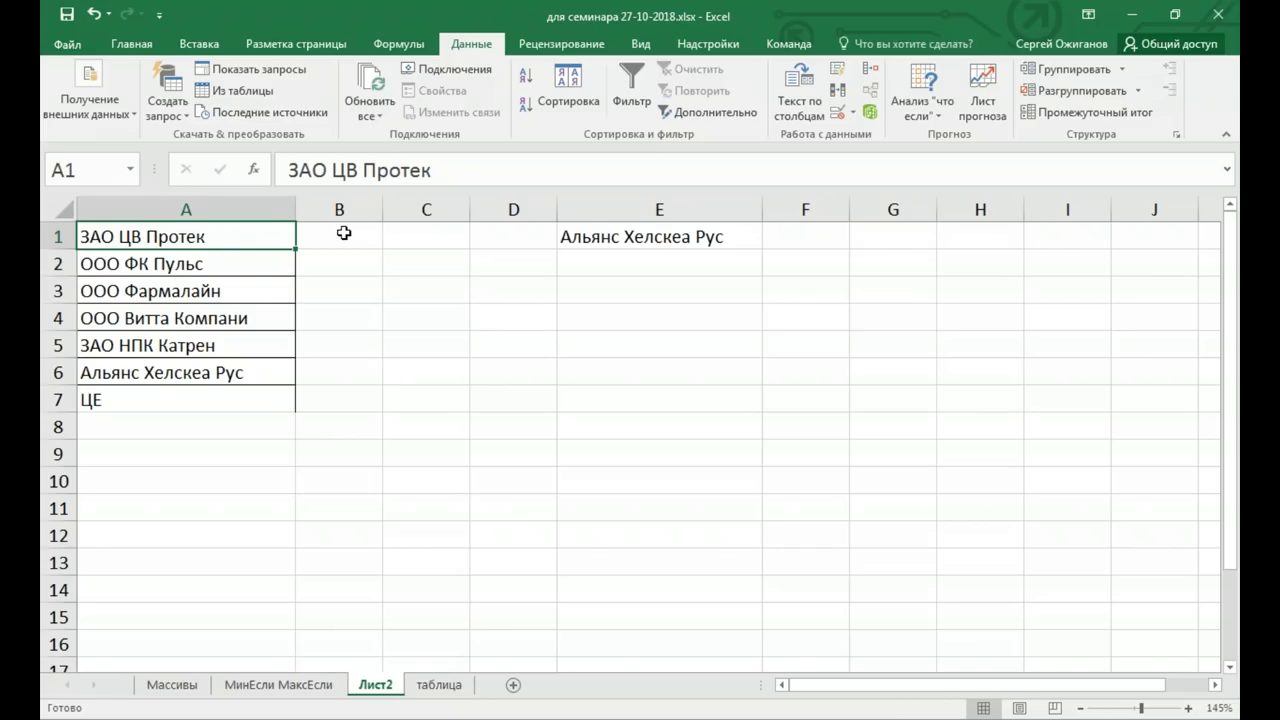
# Set E1 to ООО Витта Компани and minimize the workbook
pyautogui.click(660, 238)
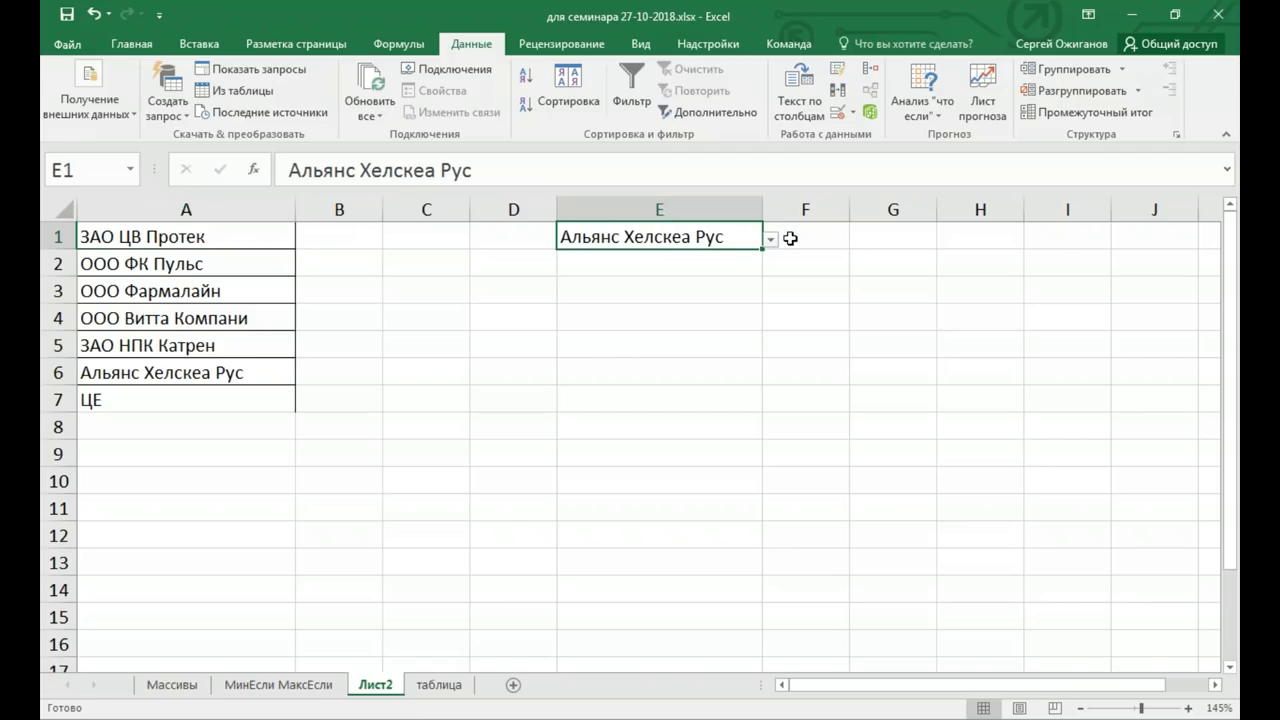
pyautogui.click(771, 239)
pyautogui.click(610, 311)
pyautogui.click(813, 226)
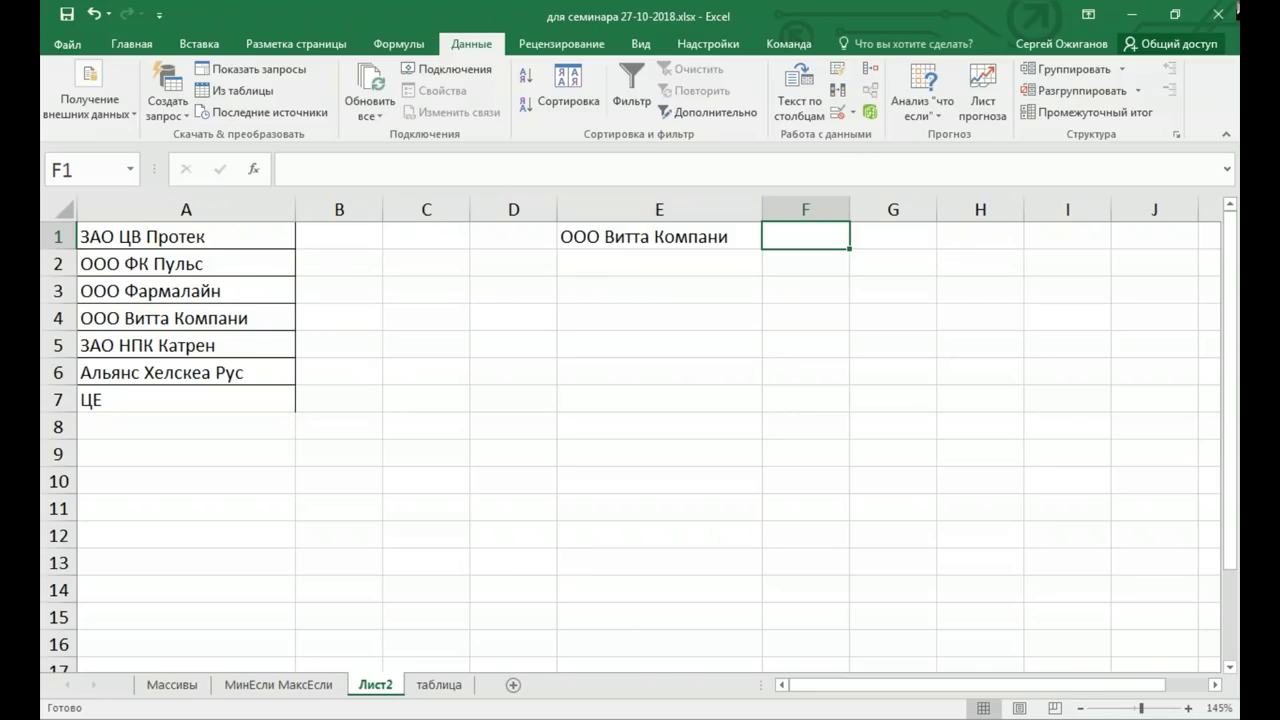
pyautogui.click(1141, 18)
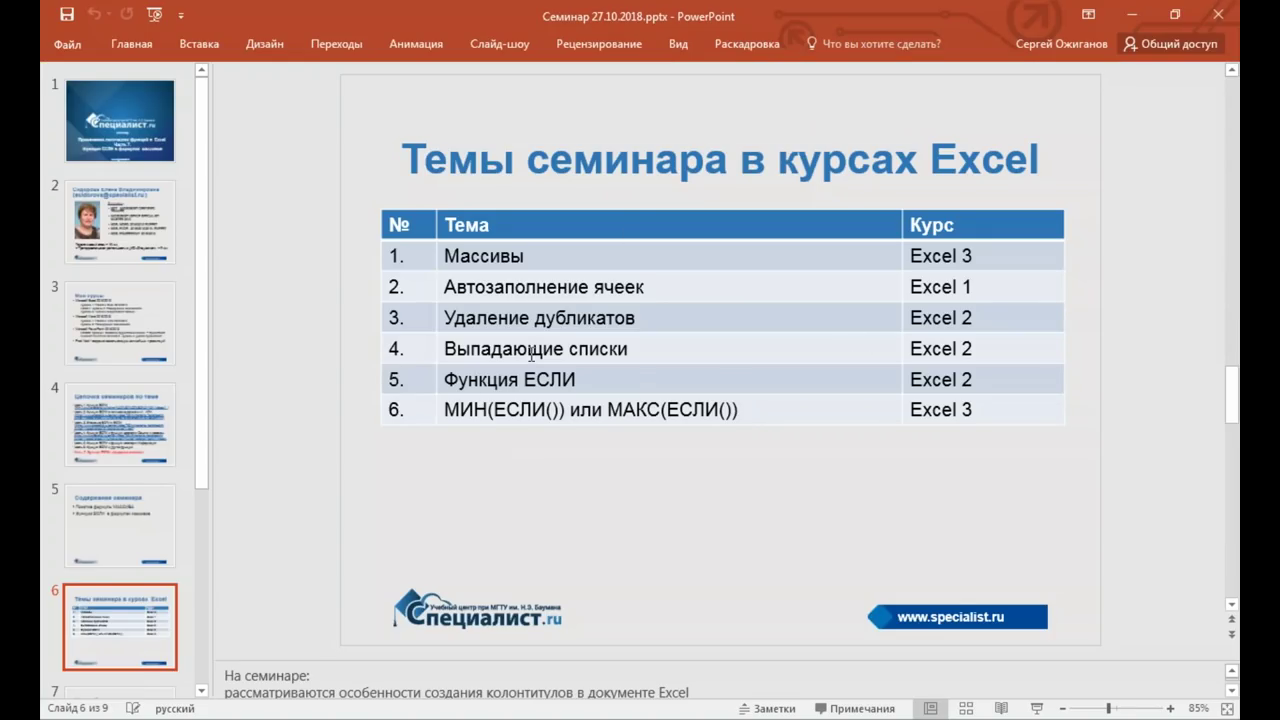
# Highlight the Функция ЕСЛИ row in the slide 6 table, then go to slide 7, Ближайшие группы
pyautogui.moveTo(443, 381); pyautogui.dragTo(723, 380)
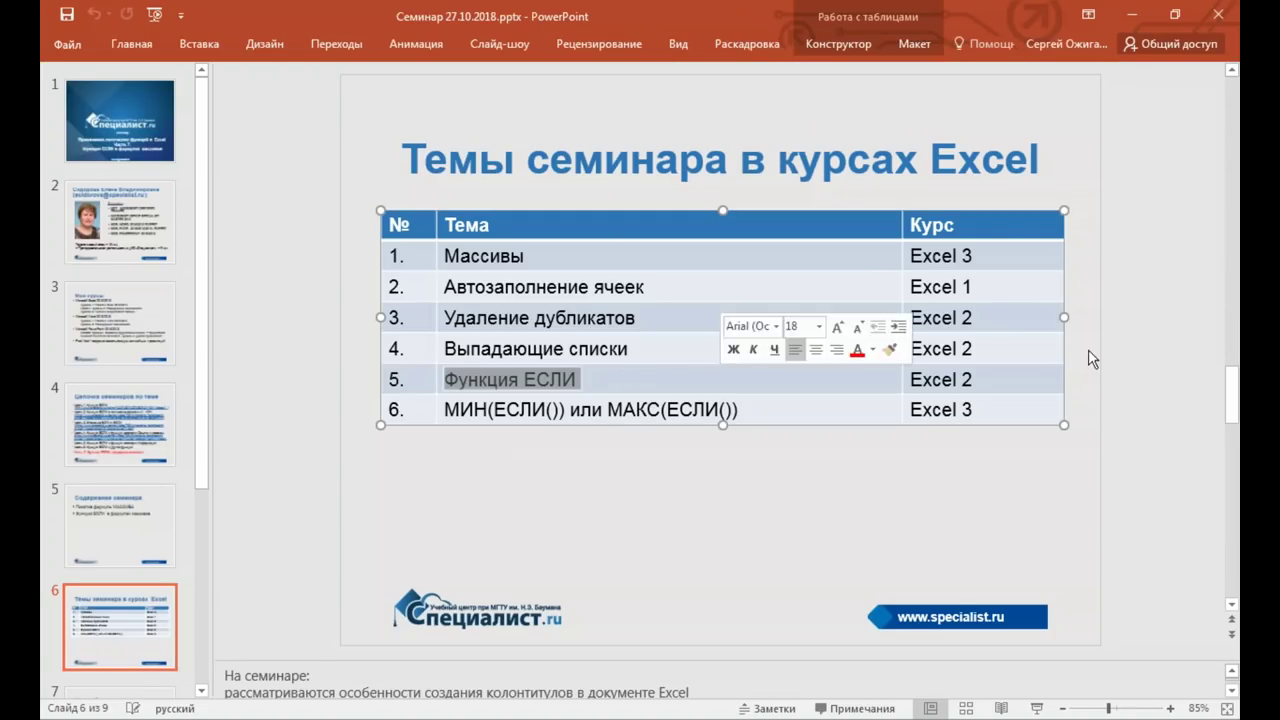
pyautogui.click(993, 380)
pyautogui.moveTo(993, 380); pyautogui.dragTo(894, 378)
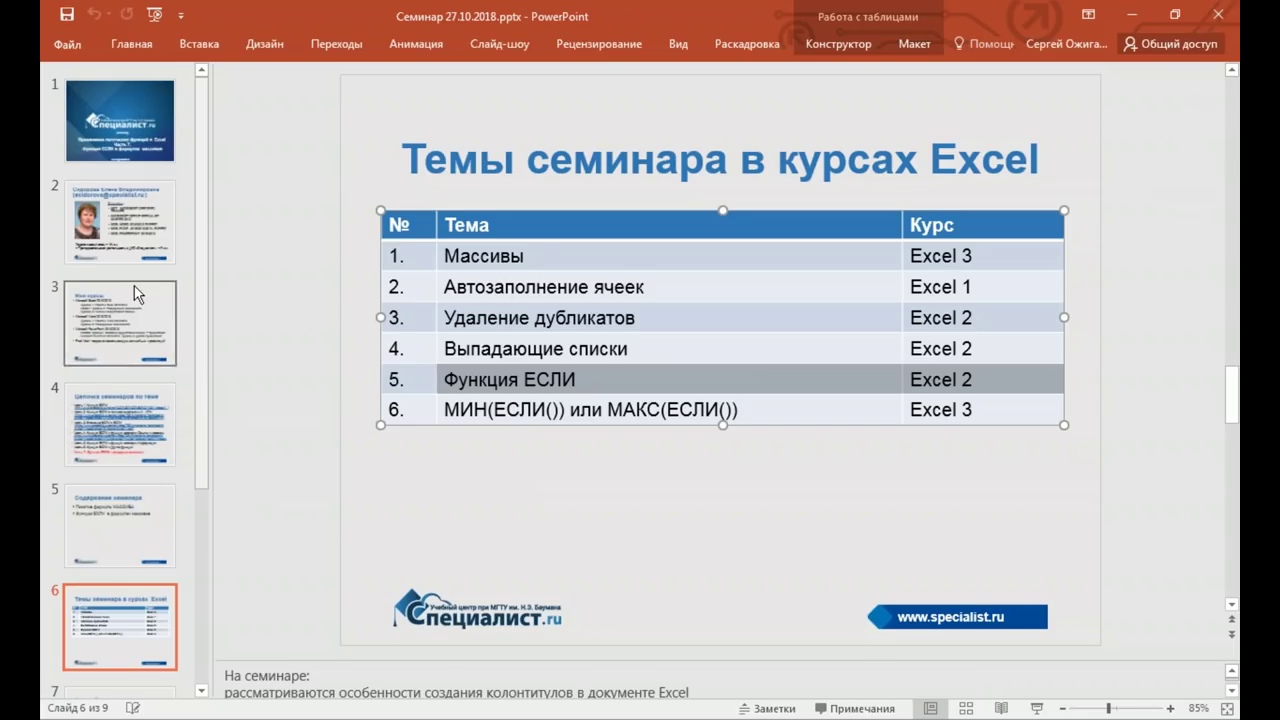
pyautogui.moveTo(202, 216); pyautogui.dragTo(229, 491)
pyautogui.click(163, 427)
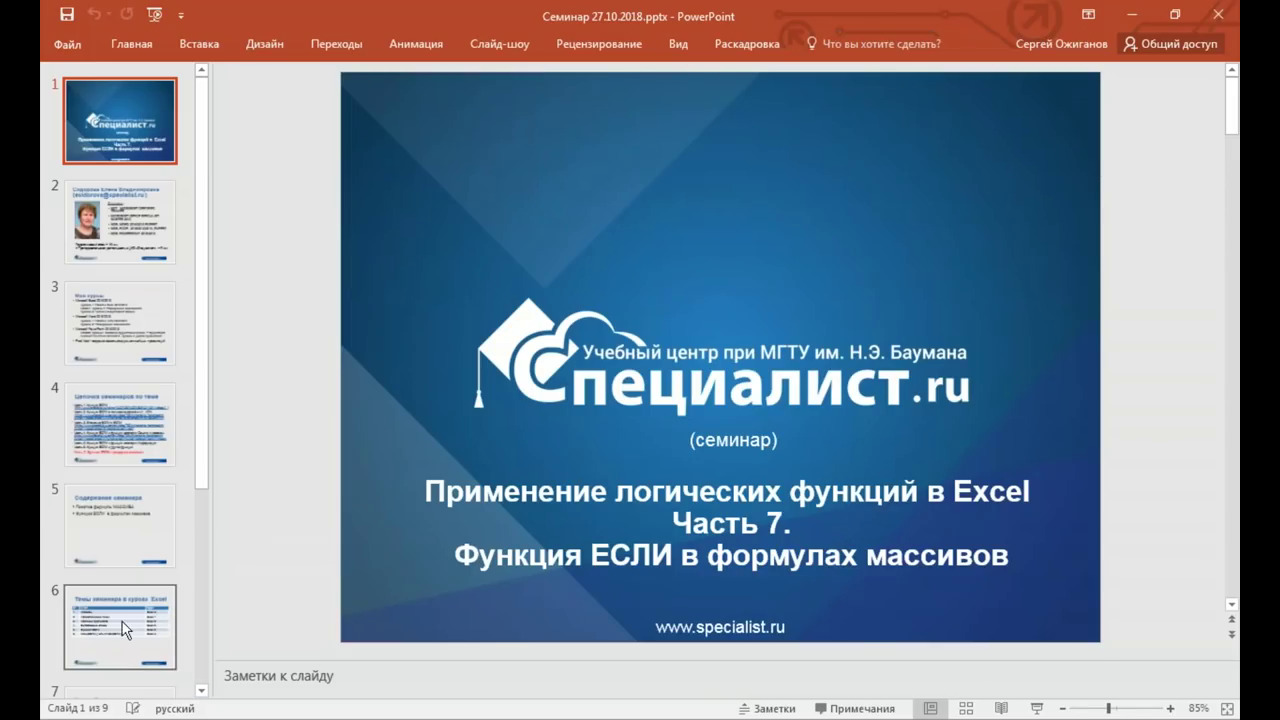
# Run the slide show from slide 7, Ближайшие группы, and advance to the course contacts slide
pyautogui.click(121, 622)
pyautogui.scroll(-2, 121, 575)
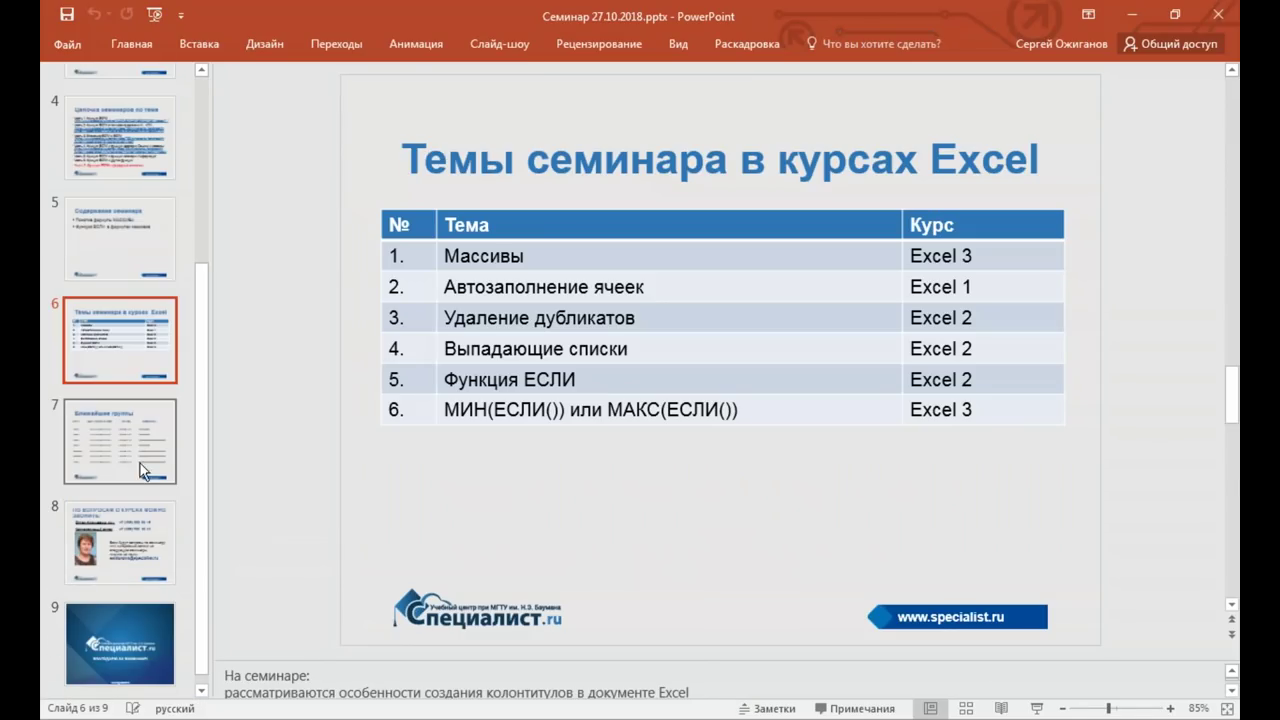
pyautogui.click(140, 444)
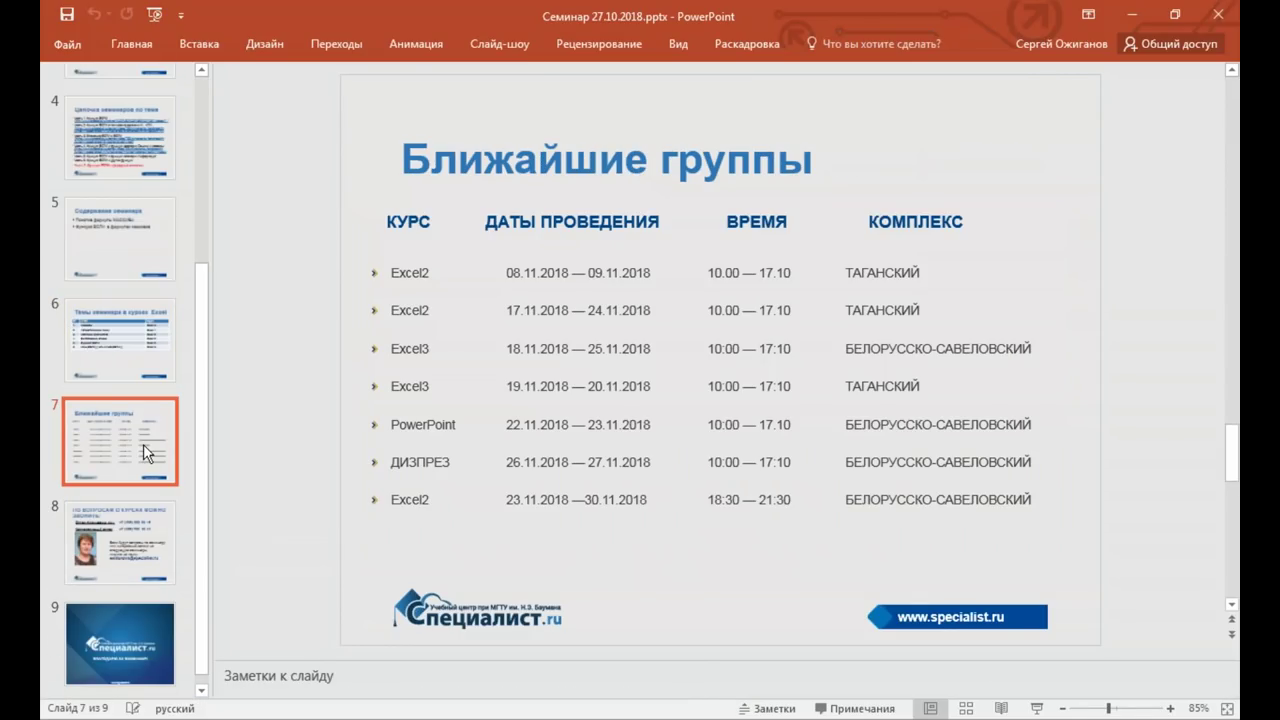
pyautogui.hotkey('shift', 'F5')
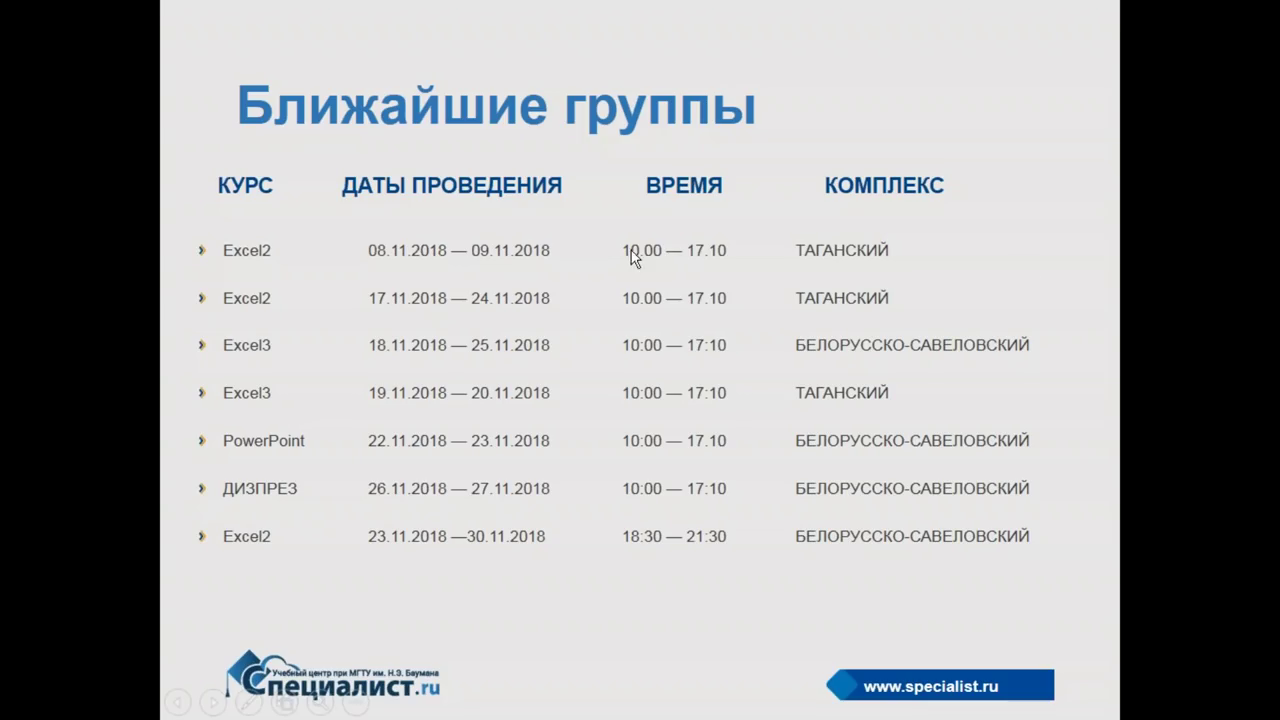
pyautogui.click(743, 680)
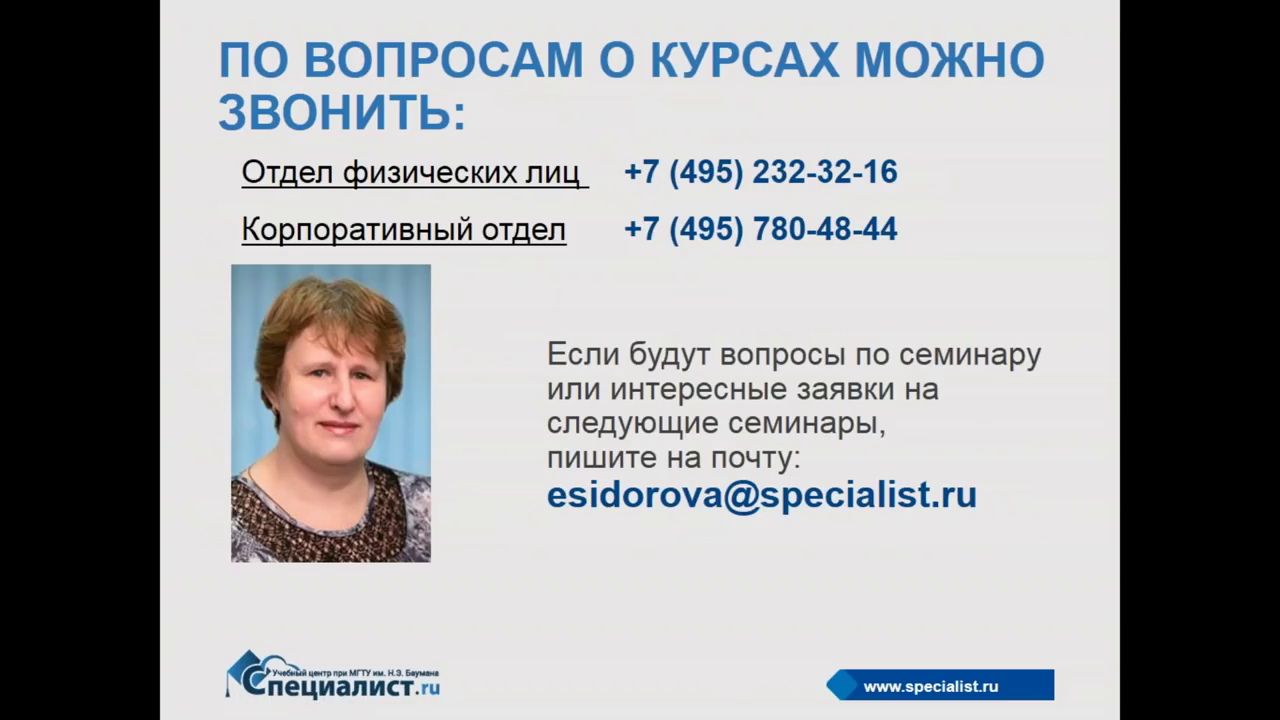
# Step the slide show back one slide to the Ближайшие группы schedule
pyautogui.press('Left')
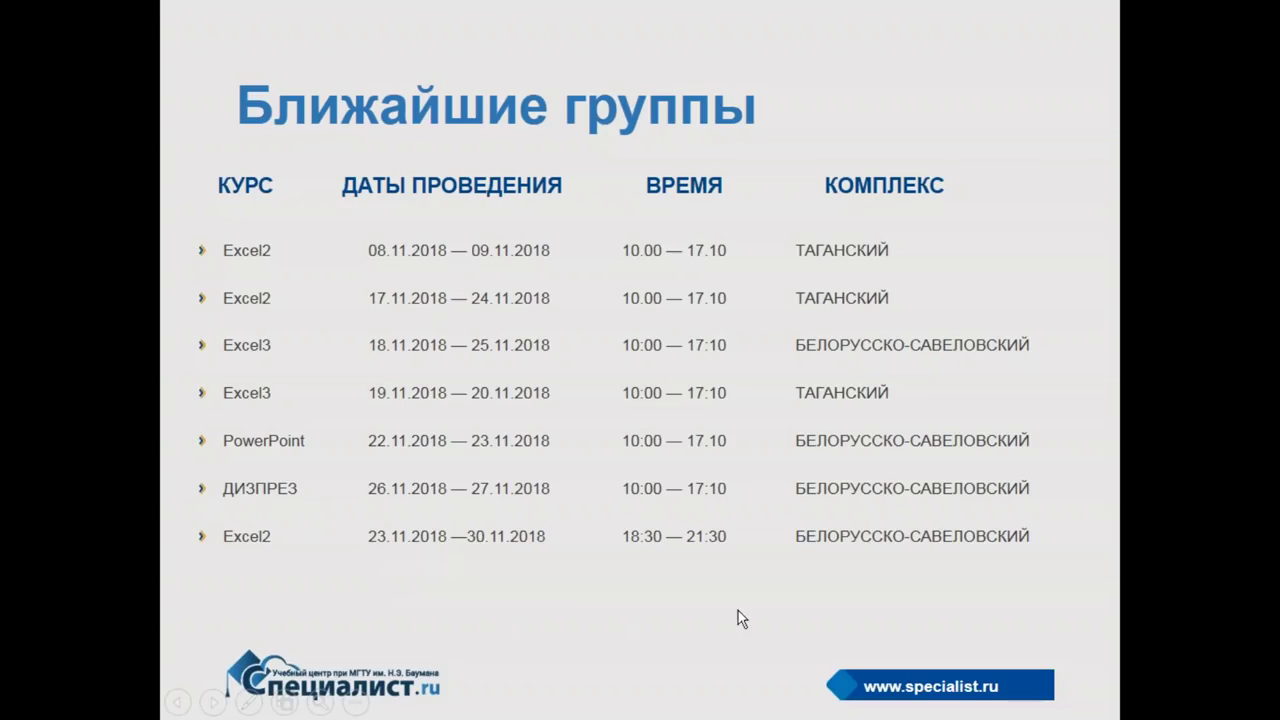
# End the slide show, open contacts slide 8, and zoom-box the e-mail line for emphasis
pyautogui.press('Escape')
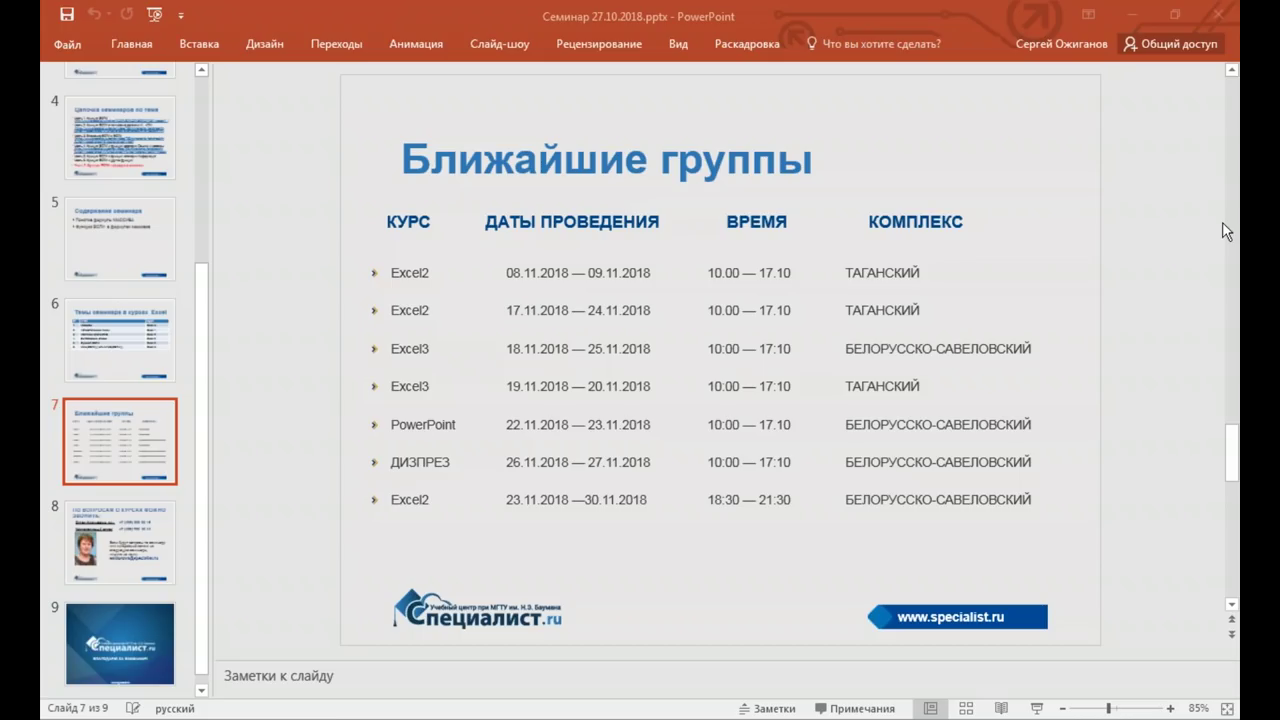
pyautogui.click(133, 565)
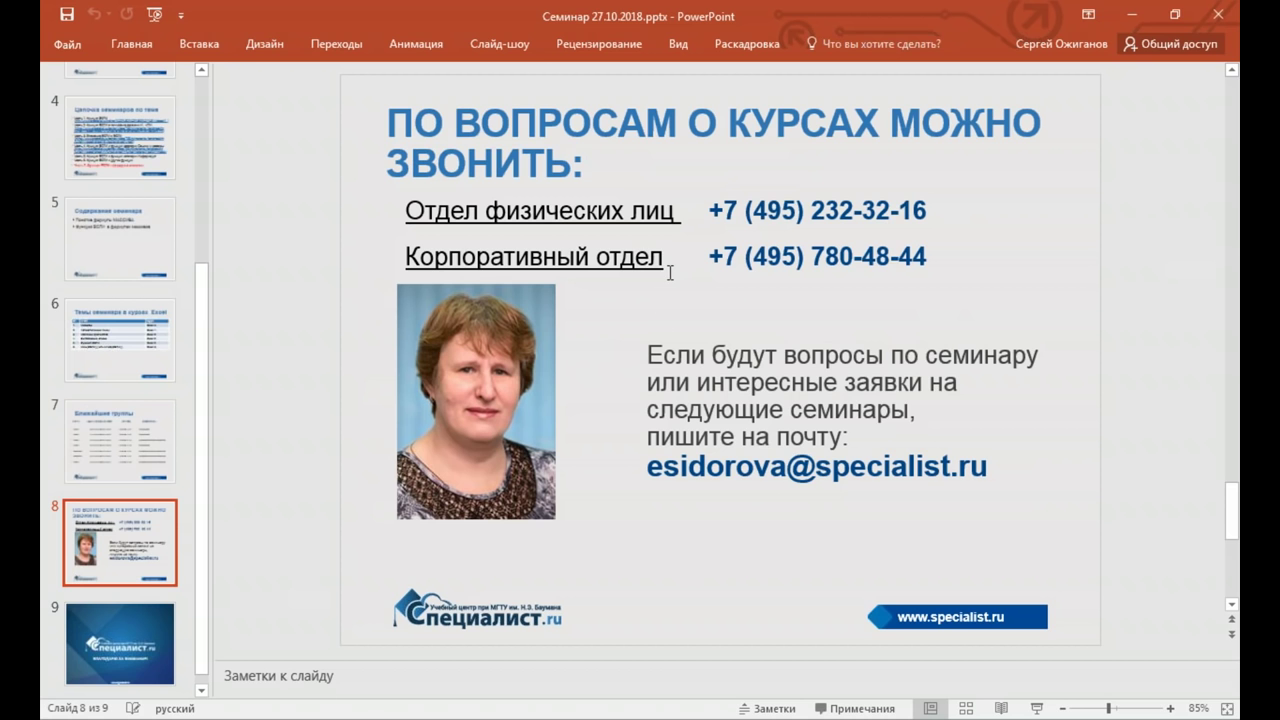
pyautogui.hotkey('ctrl', '1')
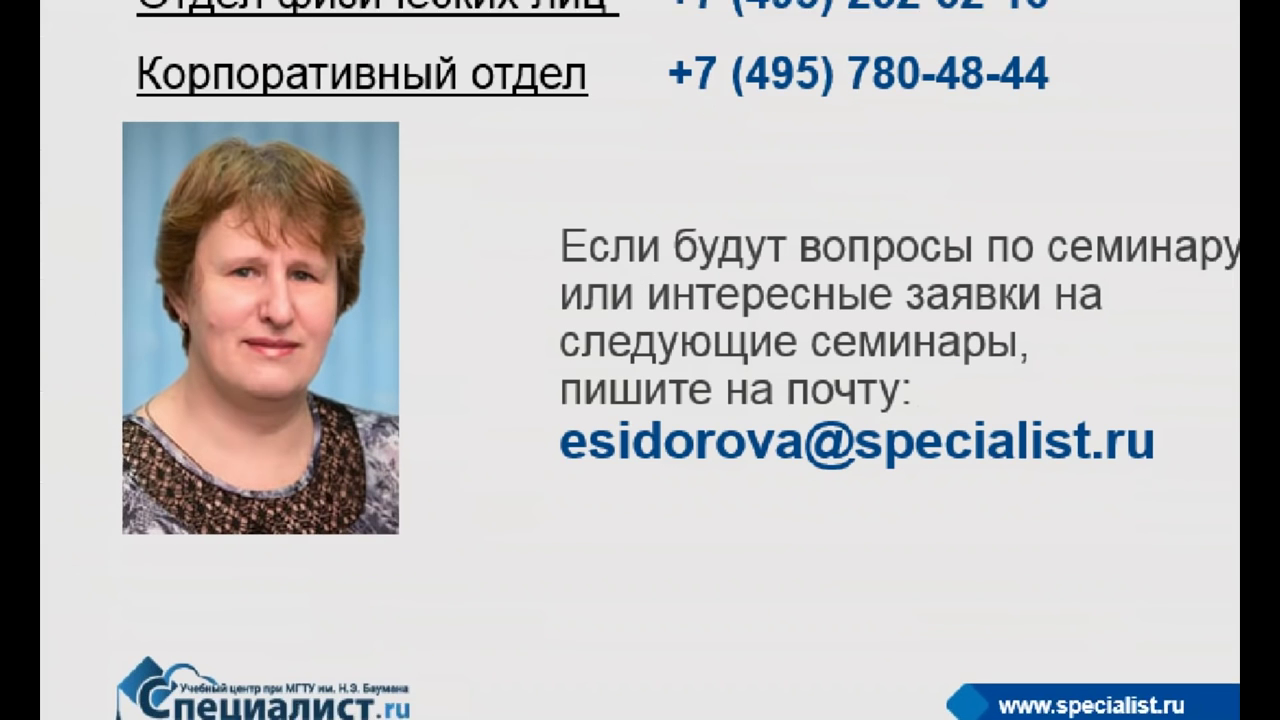
pyautogui.moveTo(635, 447); pyautogui.dragTo(1026, 495)
pyautogui.moveTo(1188, 484); pyautogui.dragTo(1180, 477)
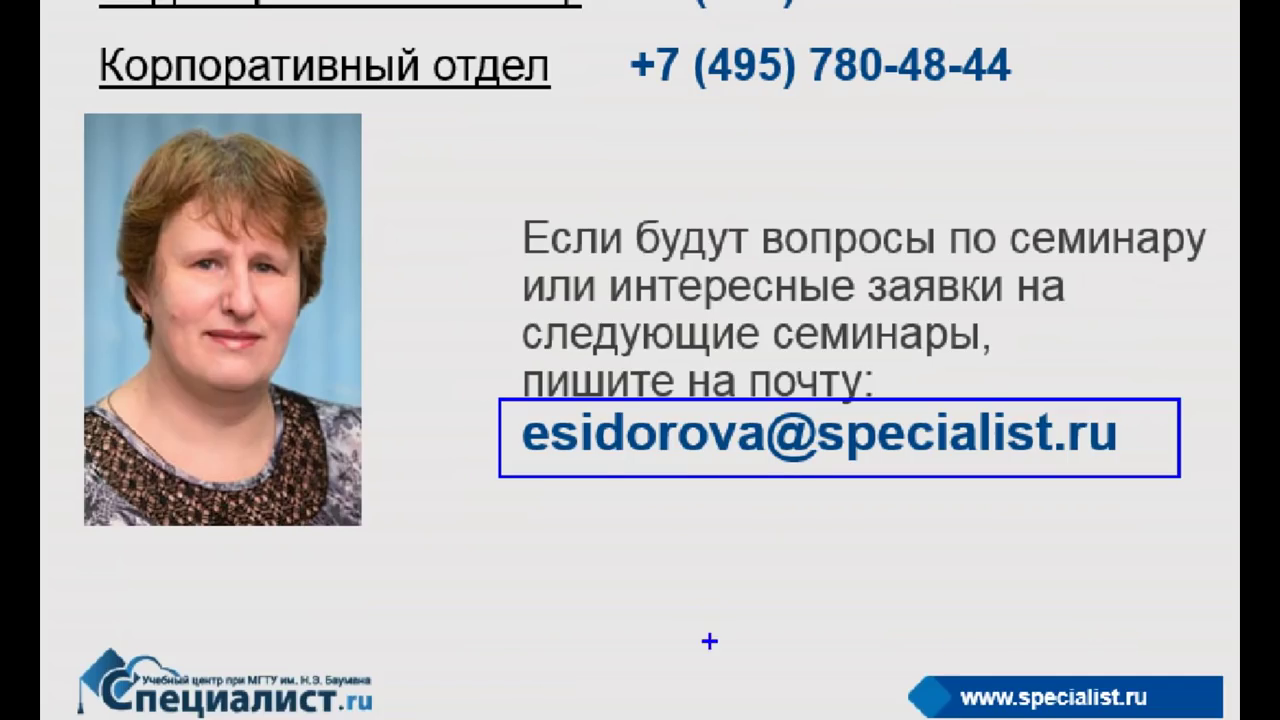
pyautogui.press('Escape')
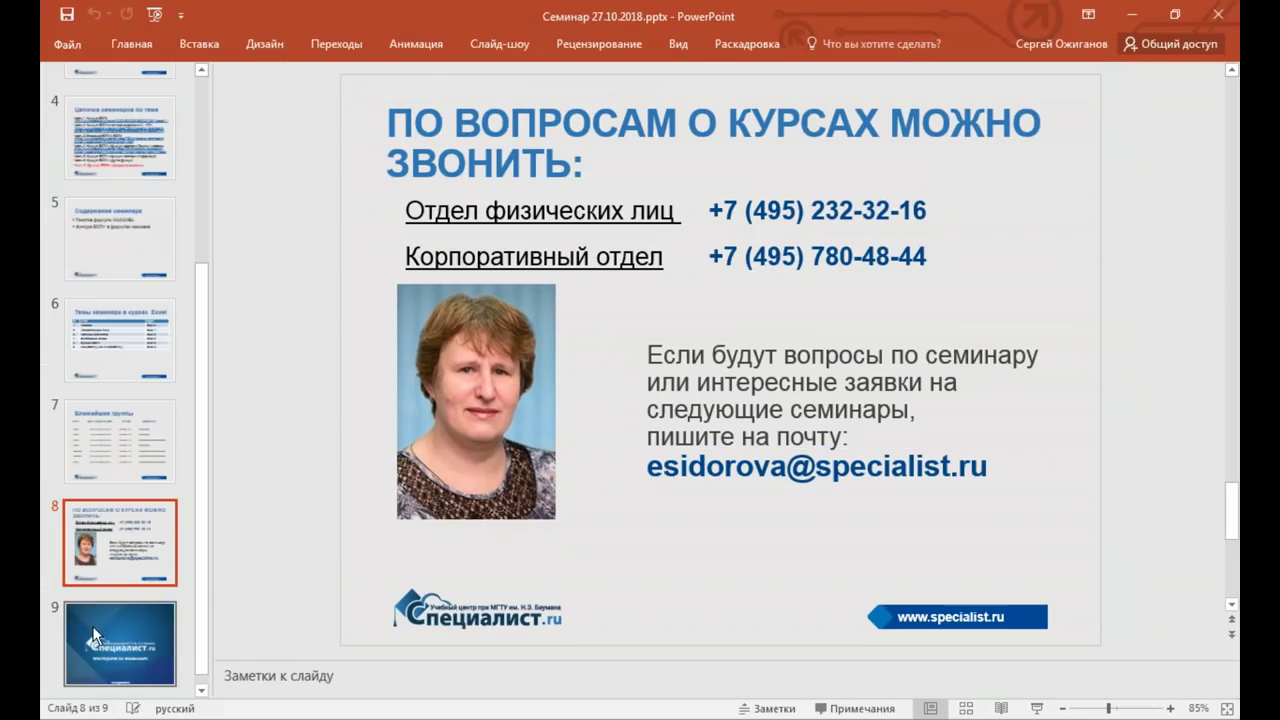